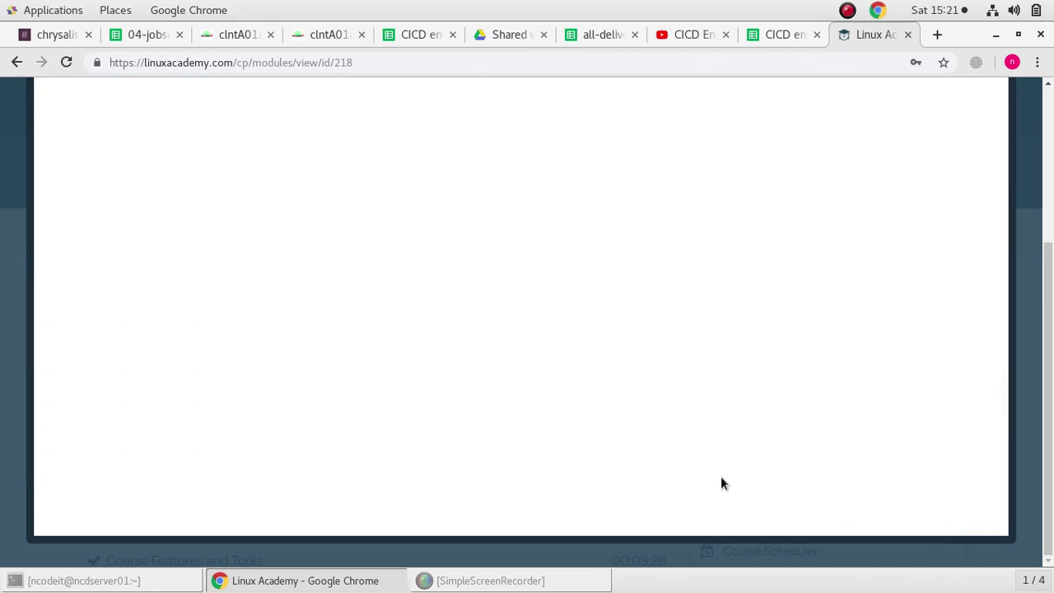
Create a new CentOS 7 server in the empty cloud-server slot 6.
scroll(469, 391, up, 3)
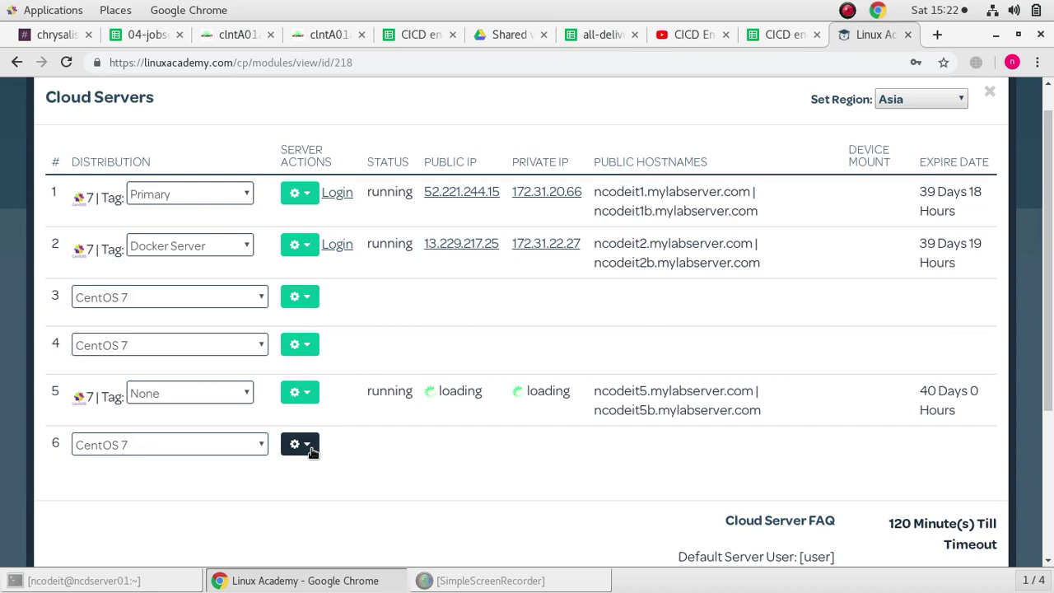
click(312, 452)
click(312, 451)
click(310, 453)
click(305, 467)
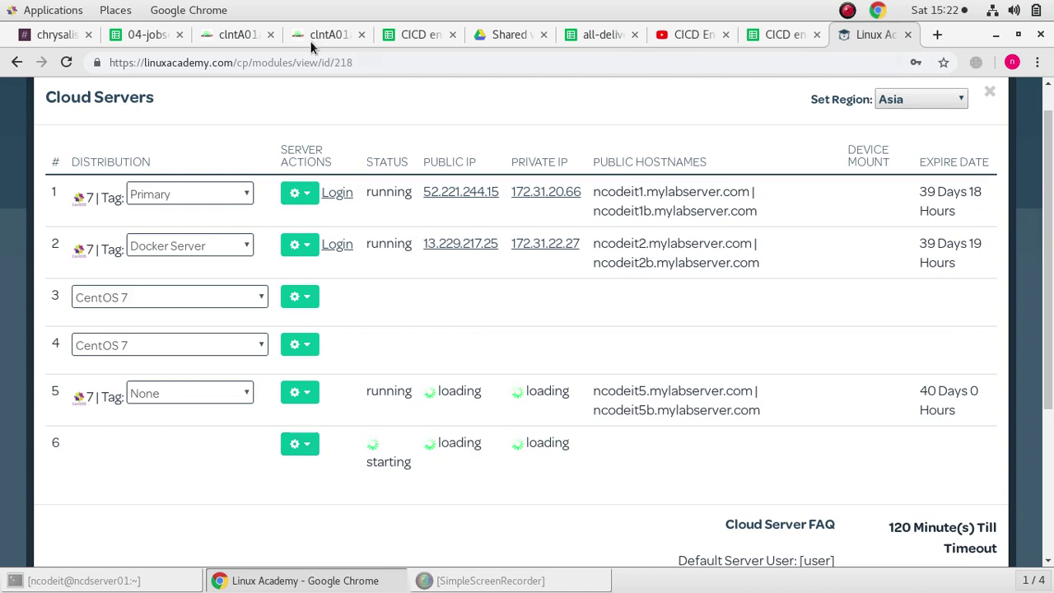
drag(310, 41, 266, 31)
Close the Pandora Voyages, all-deliverables and CICD Slots tabs, then show the chrysalis-pool Slack channel.
click(256, 34)
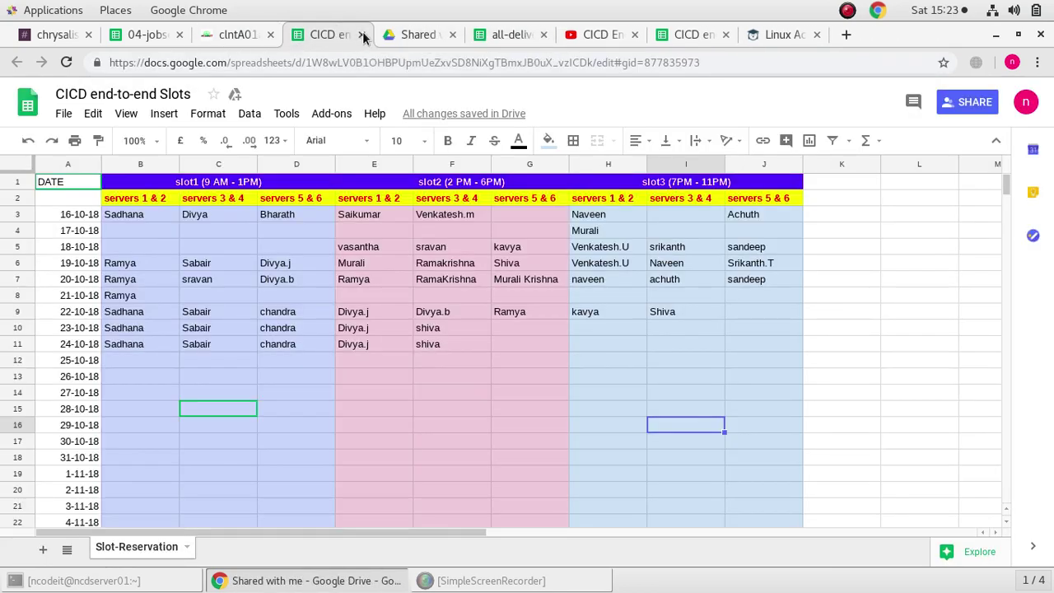
click(362, 35)
click(437, 38)
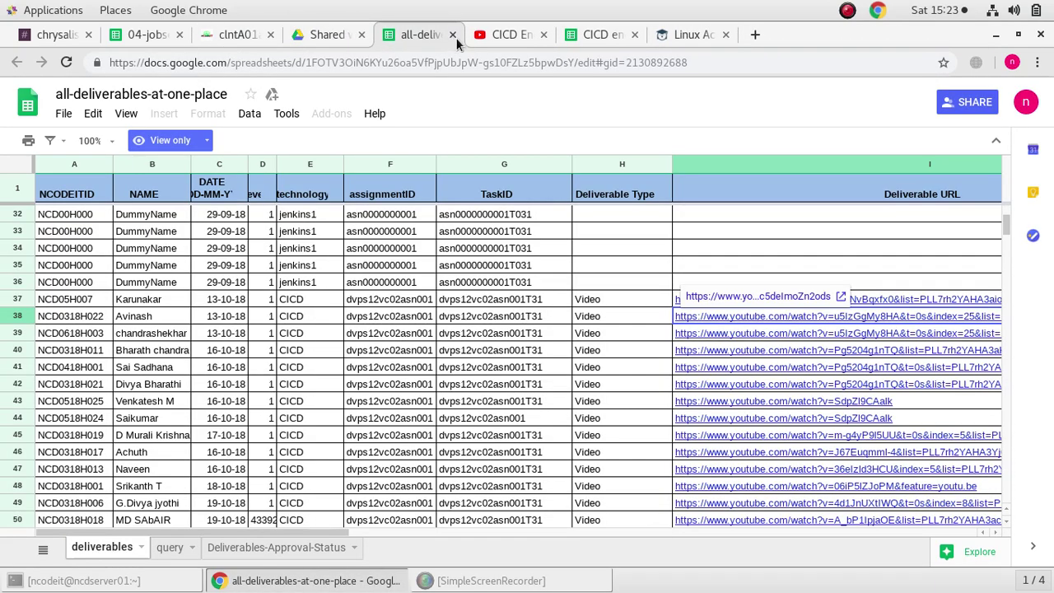
click(453, 35)
click(494, 39)
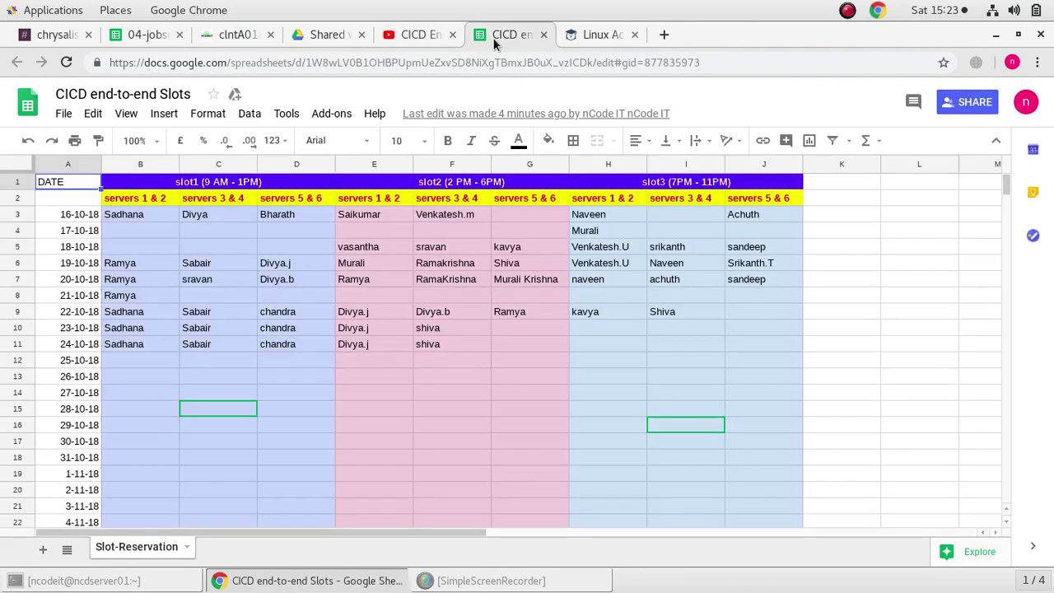
click(428, 36)
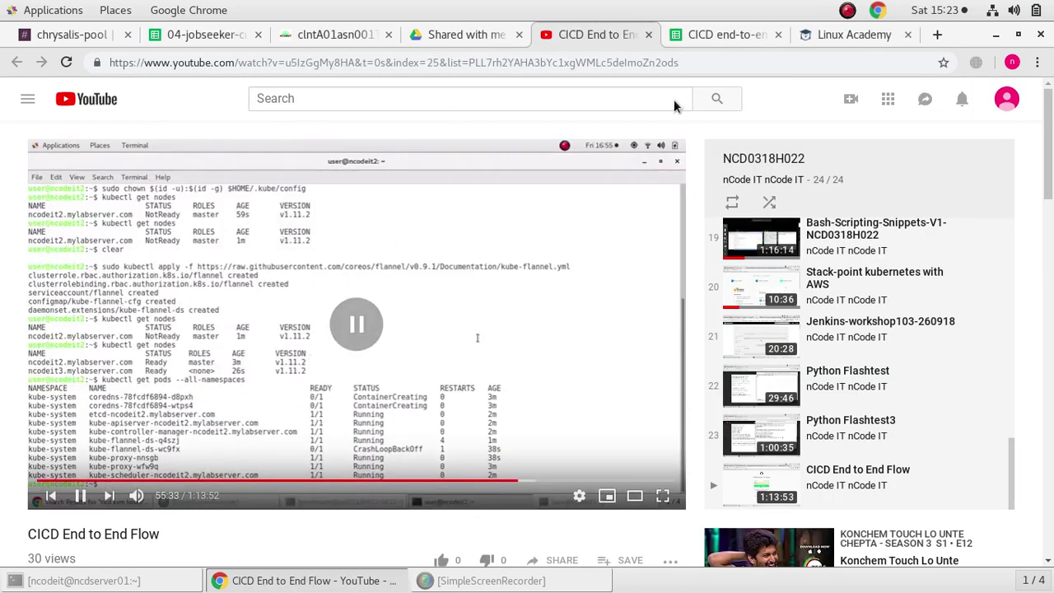
click(696, 38)
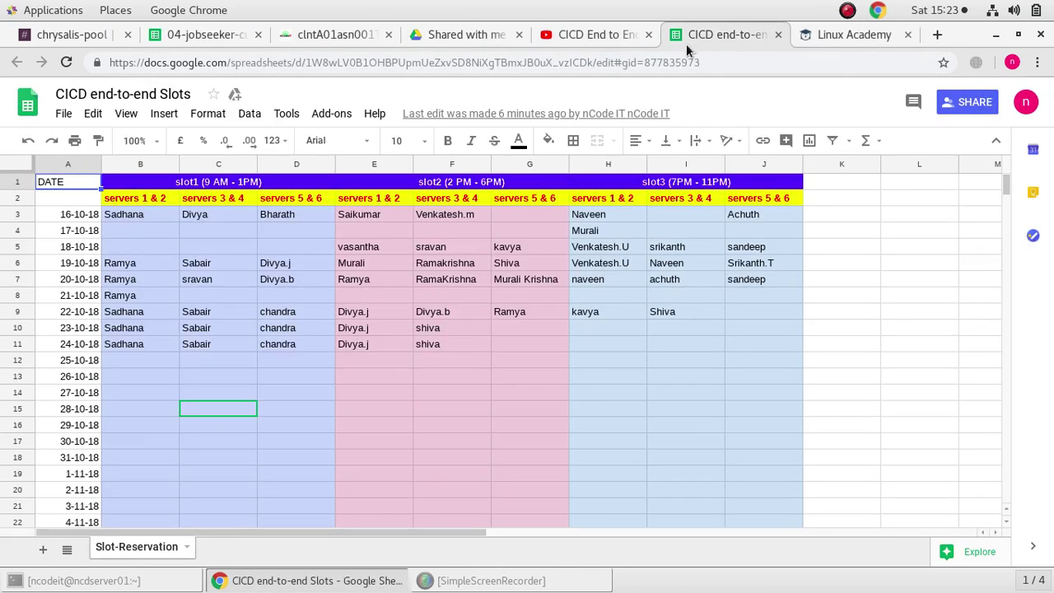
click(778, 35)
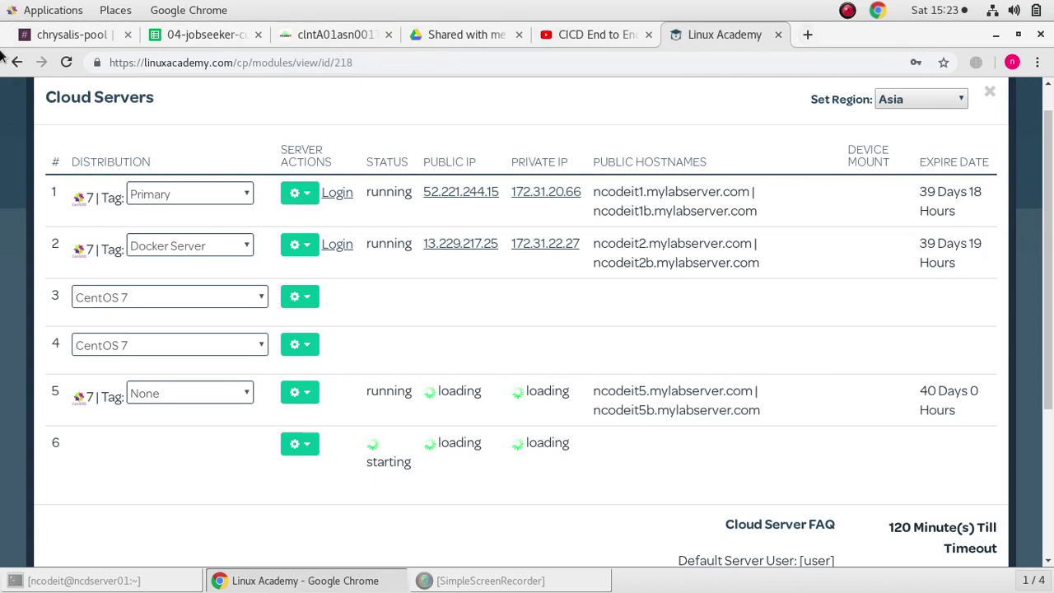
click(91, 36)
scroll(69, 385, down, 15)
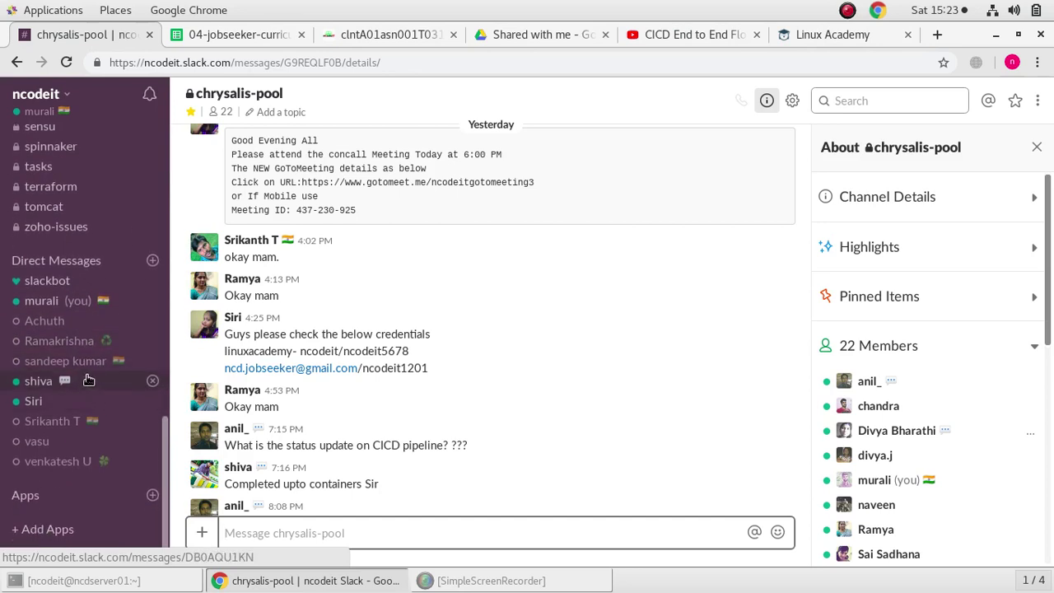
Open the cicd.pdf shared in a teammate's direct messages in a new tab.
click(99, 321)
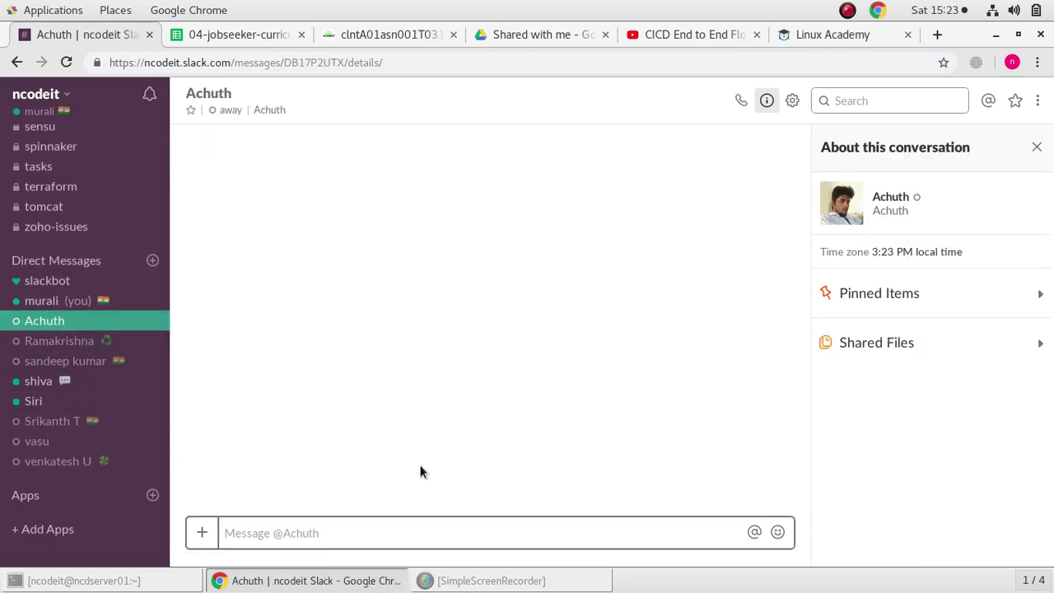
scroll(411, 355, up, 5)
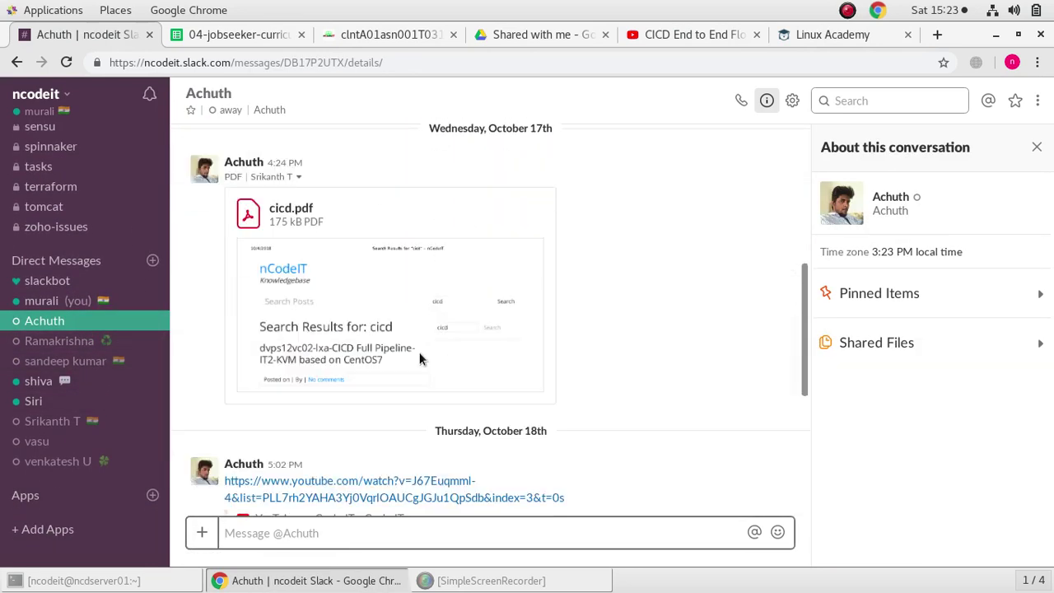
right_click(396, 312)
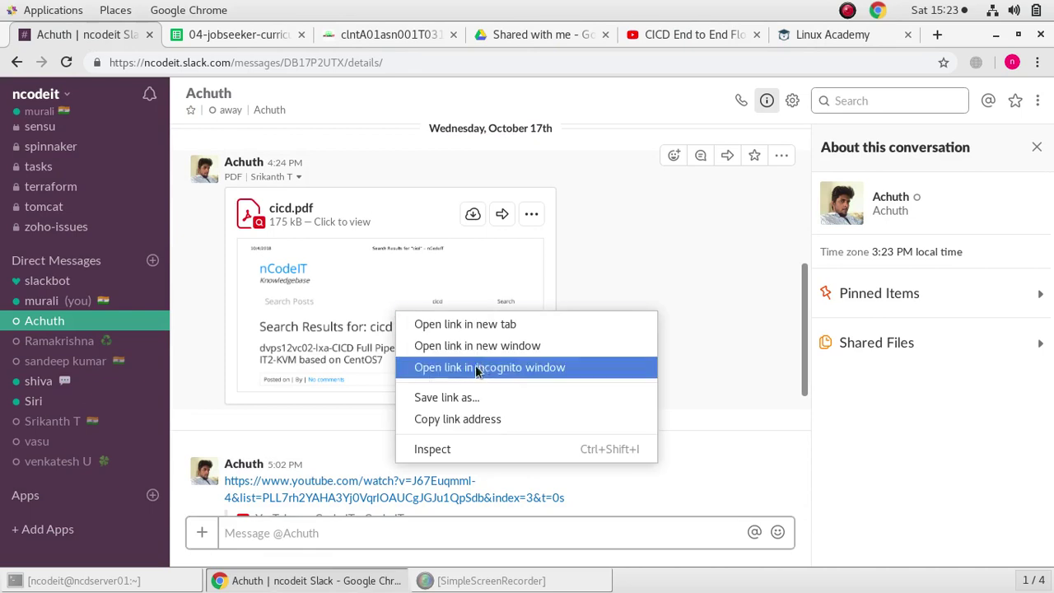
click(516, 327)
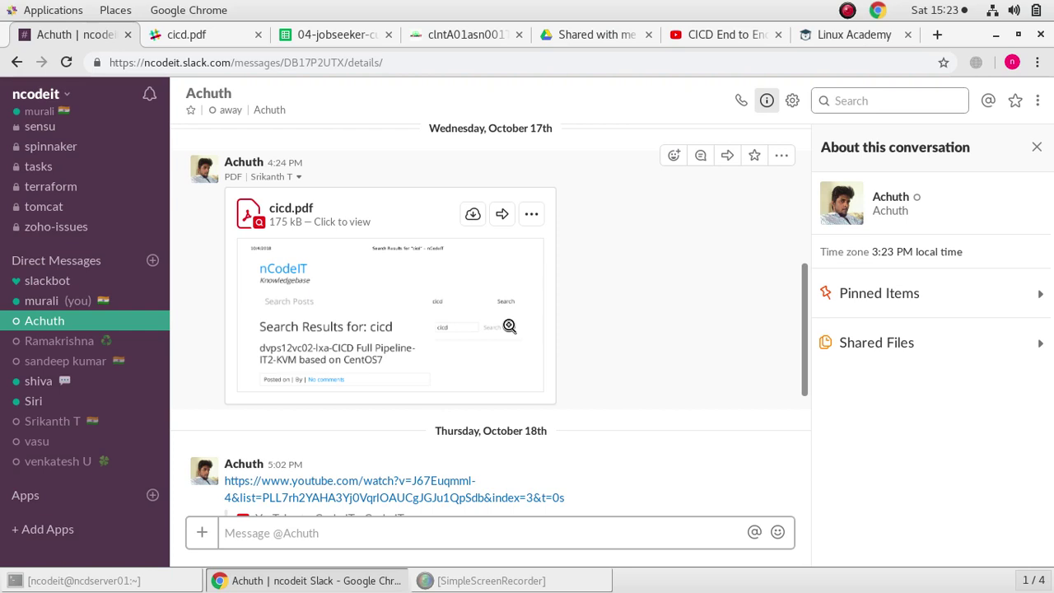
Scroll through cicd.pdf down to the Source Control Management section.
click(210, 34)
scroll(391, 403, down, 6)
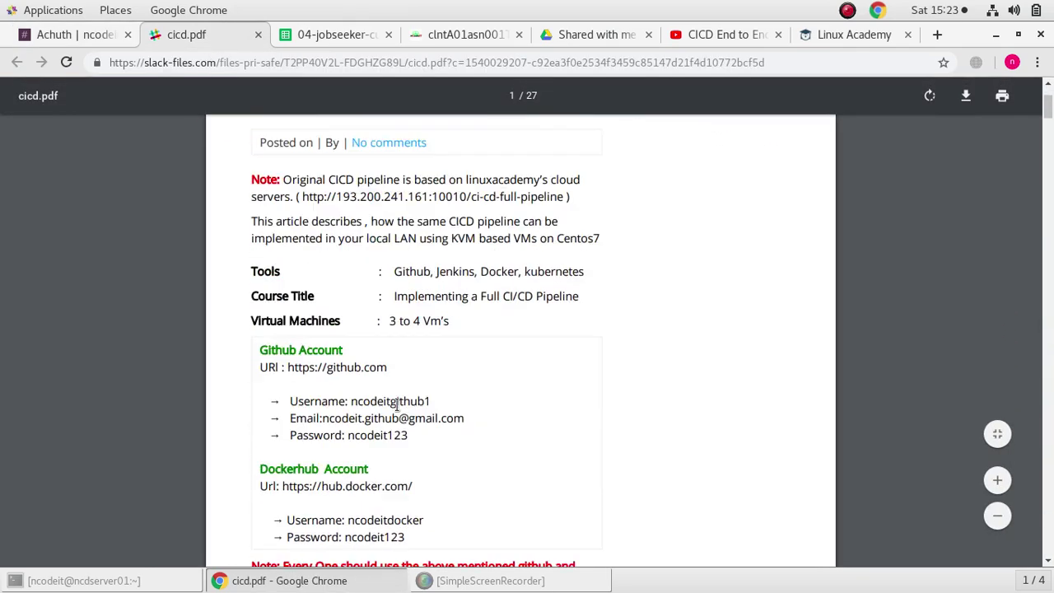
scroll(391, 404, down, 13)
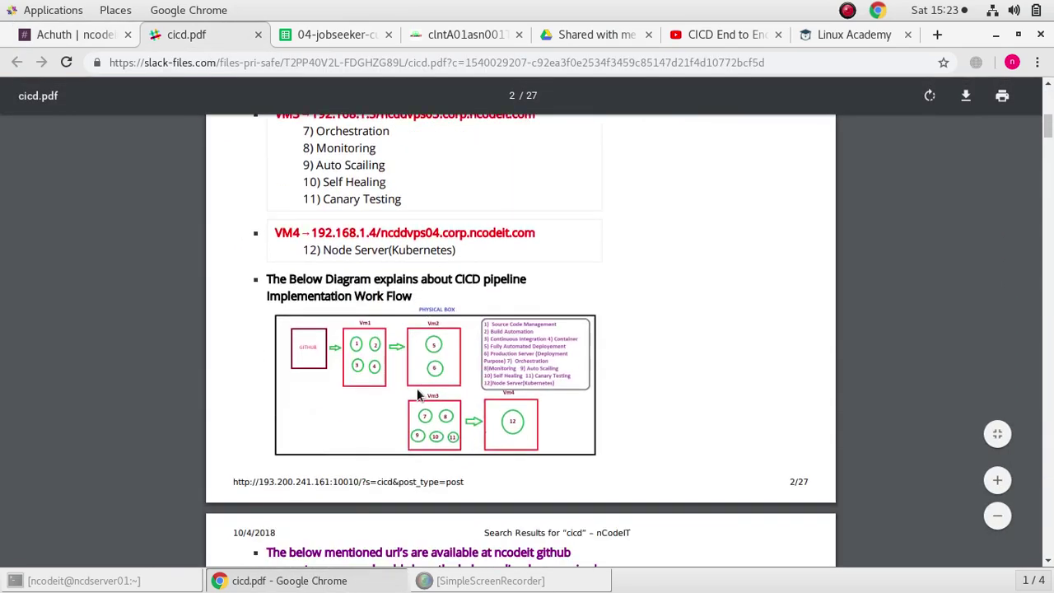
scroll(428, 403, down, 12)
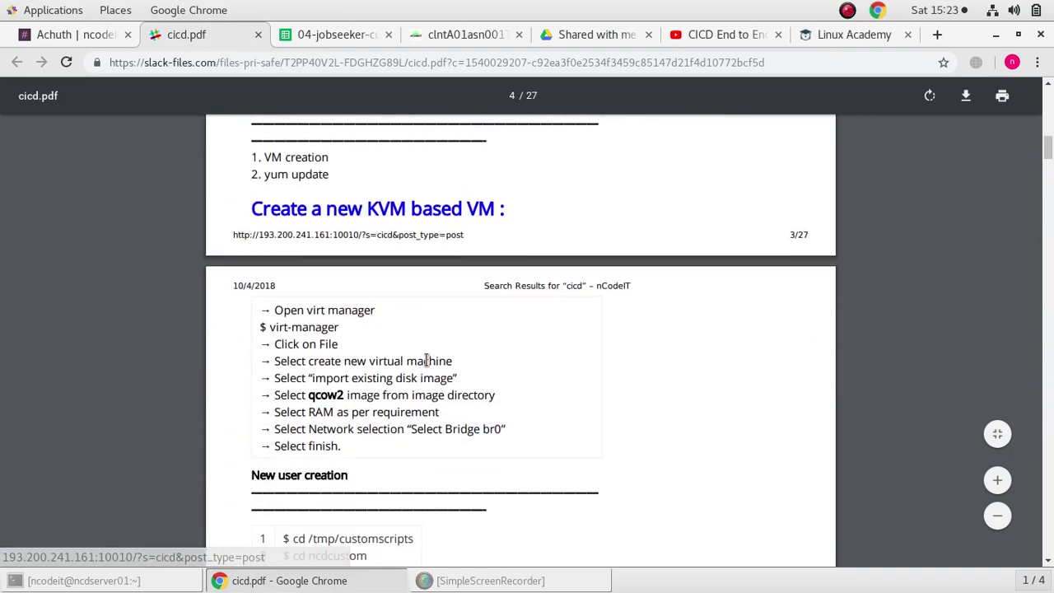
scroll(428, 362, down, 3)
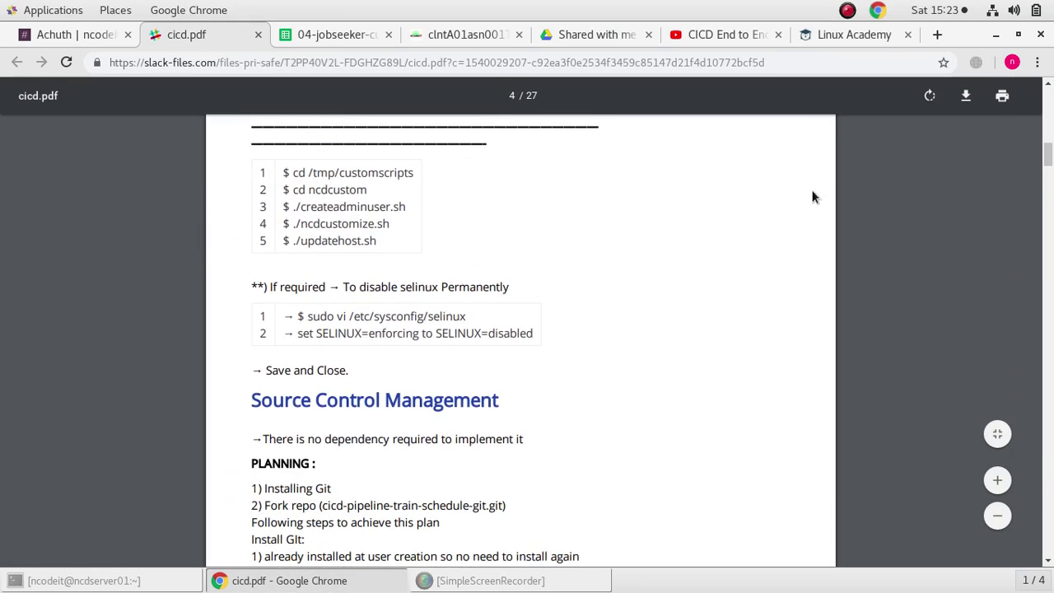
click(936, 35)
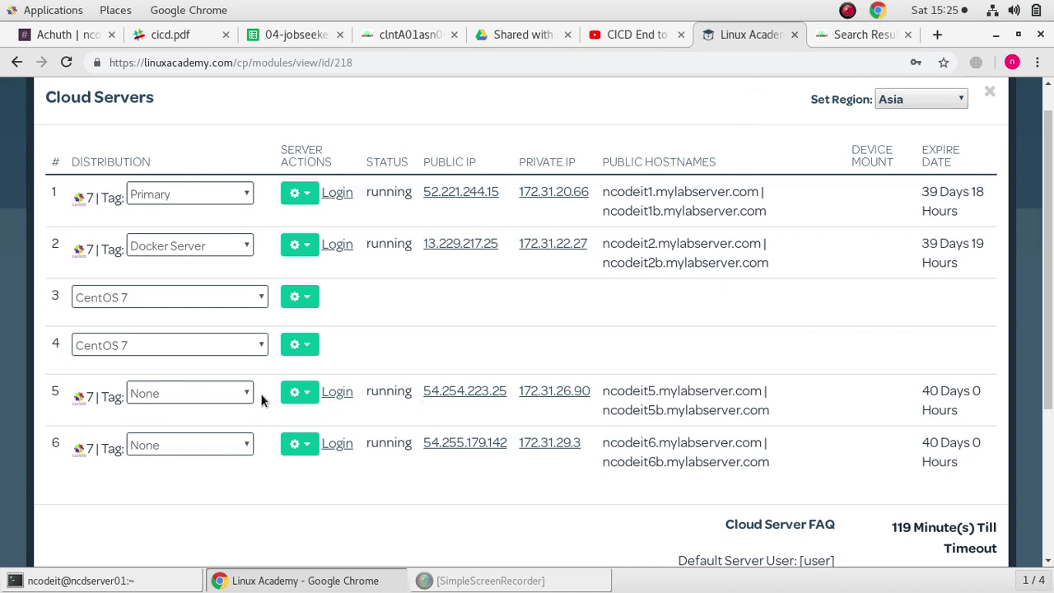
Tag server 5 as Primary, copy its public IP 54.254.223.25, and begin an ssh command.
click(247, 393)
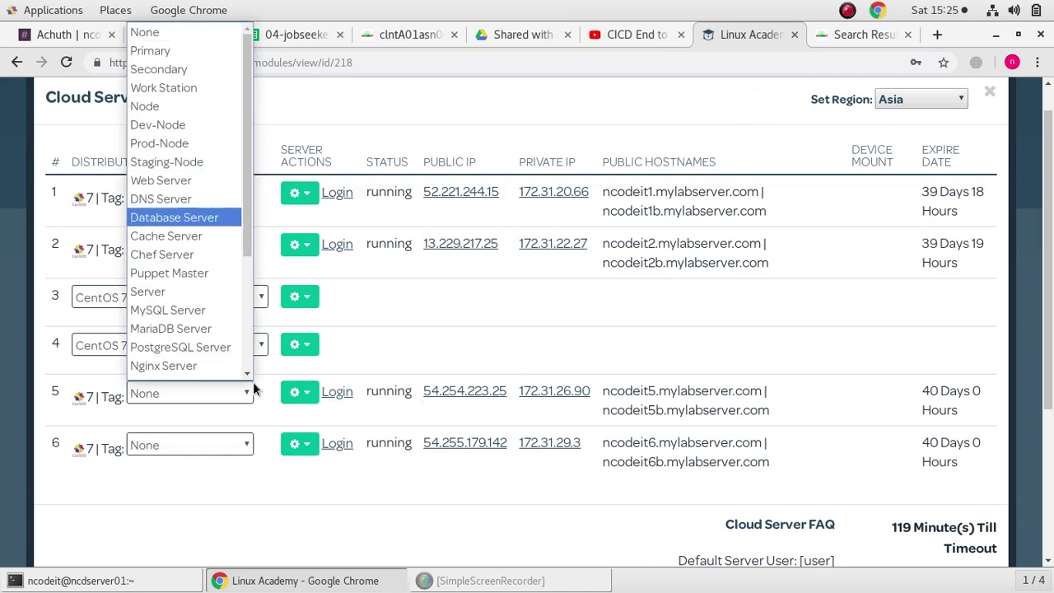
click(175, 51)
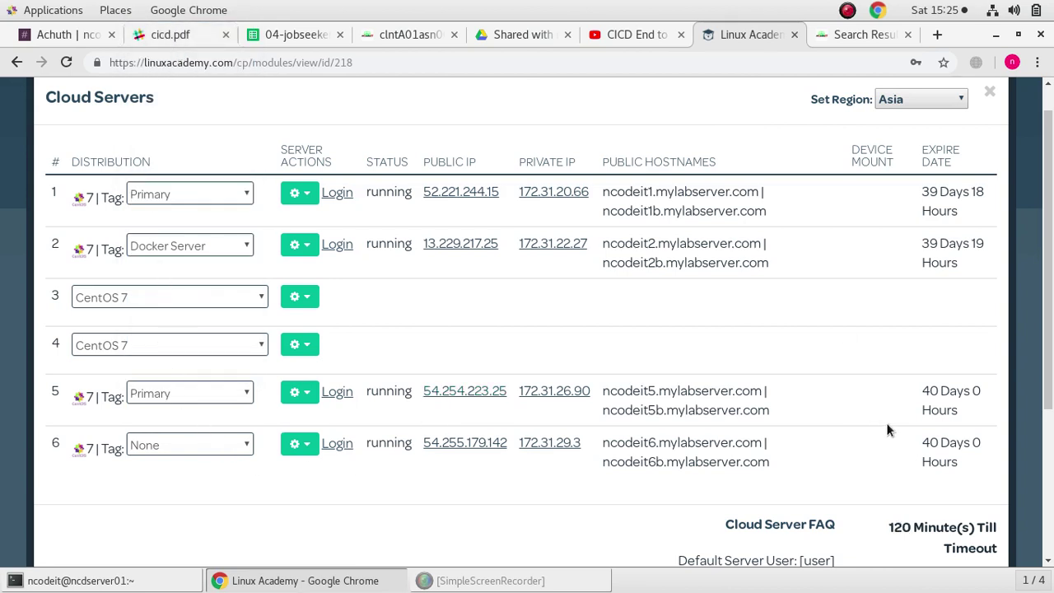
drag(420, 395, 511, 402)
key(ctrl+c)
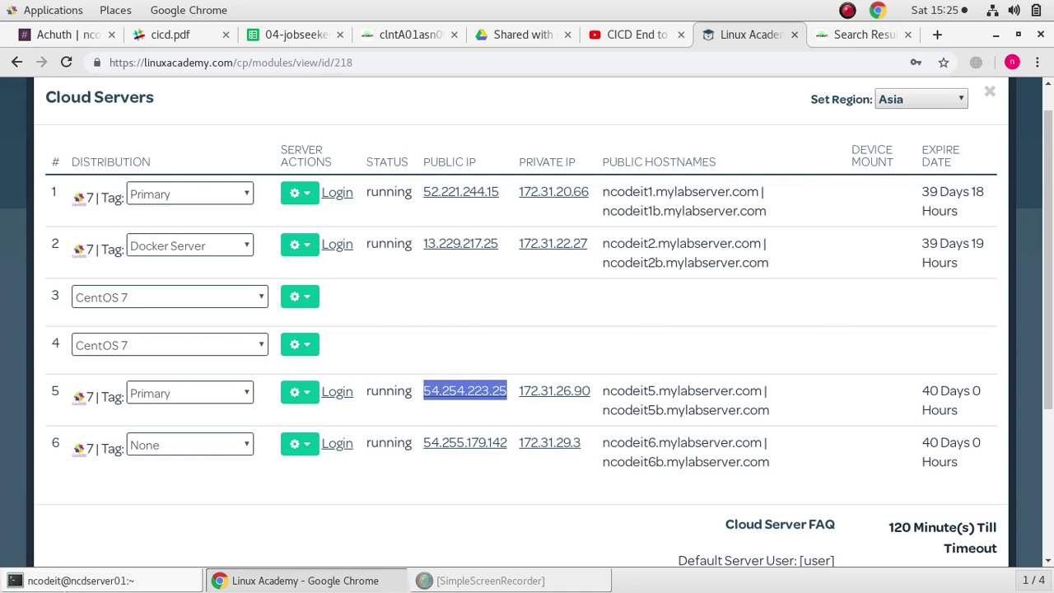
click(33, 578)
text(ssh )
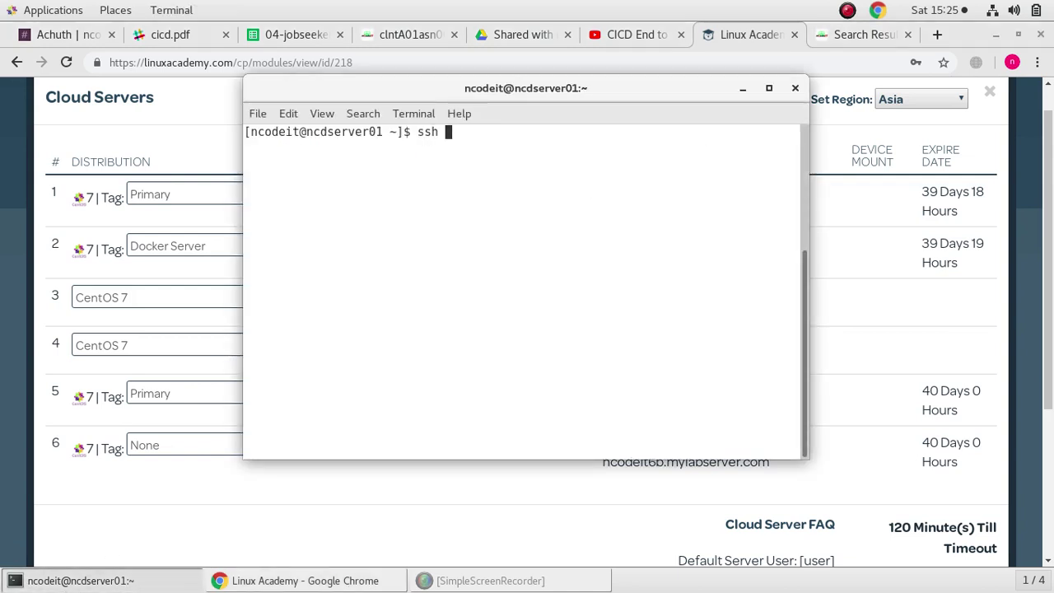
text(user@)
Paste the IP to ssh into 54.254.223.25 and accept the server's host key.
right_click(567, 144)
mouse_move(619, 245)
click(621, 223)
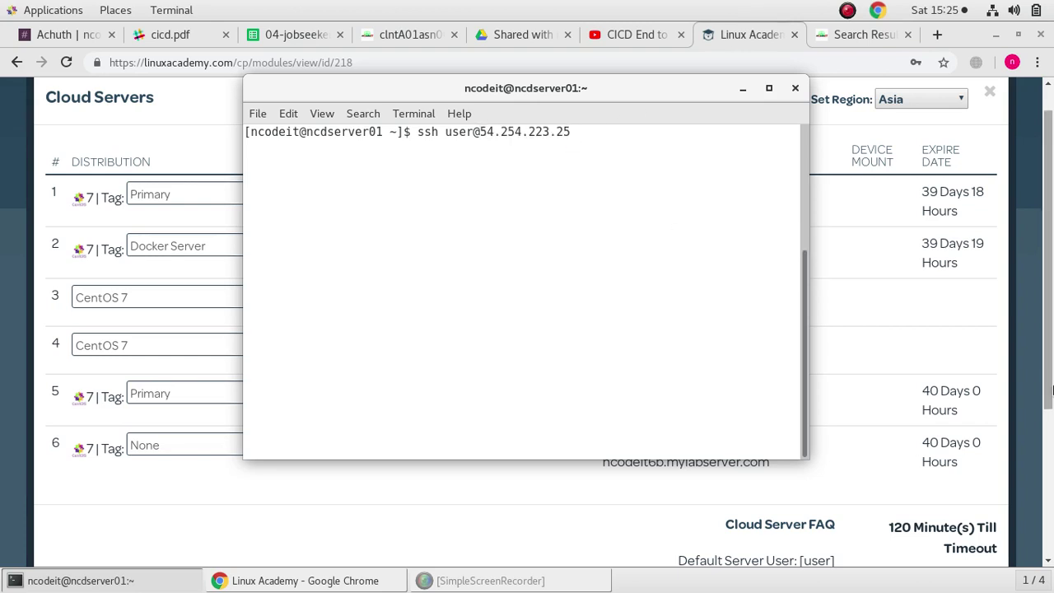
text(yes)
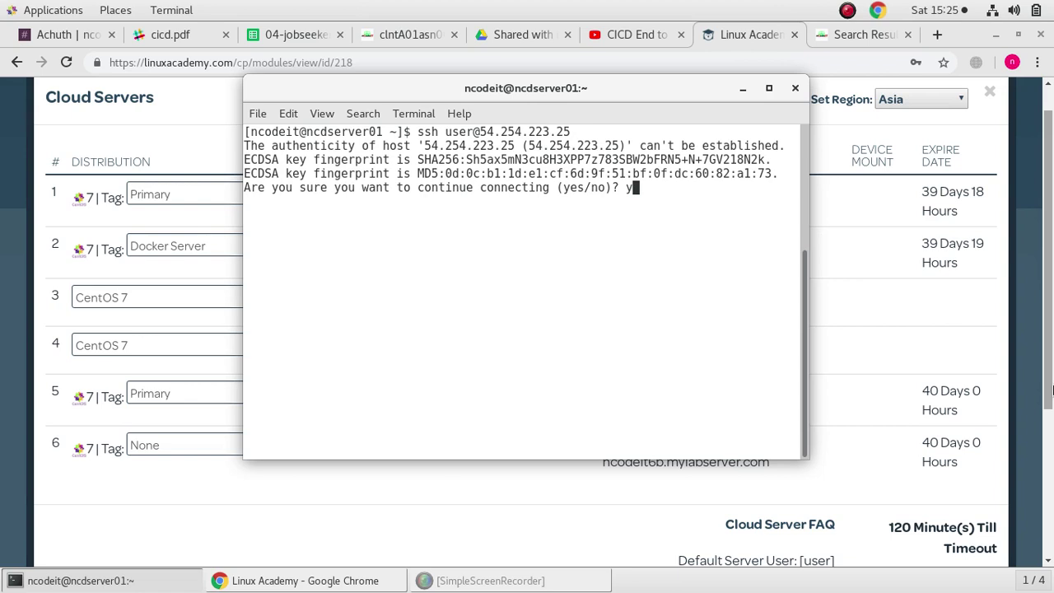
key(Return)
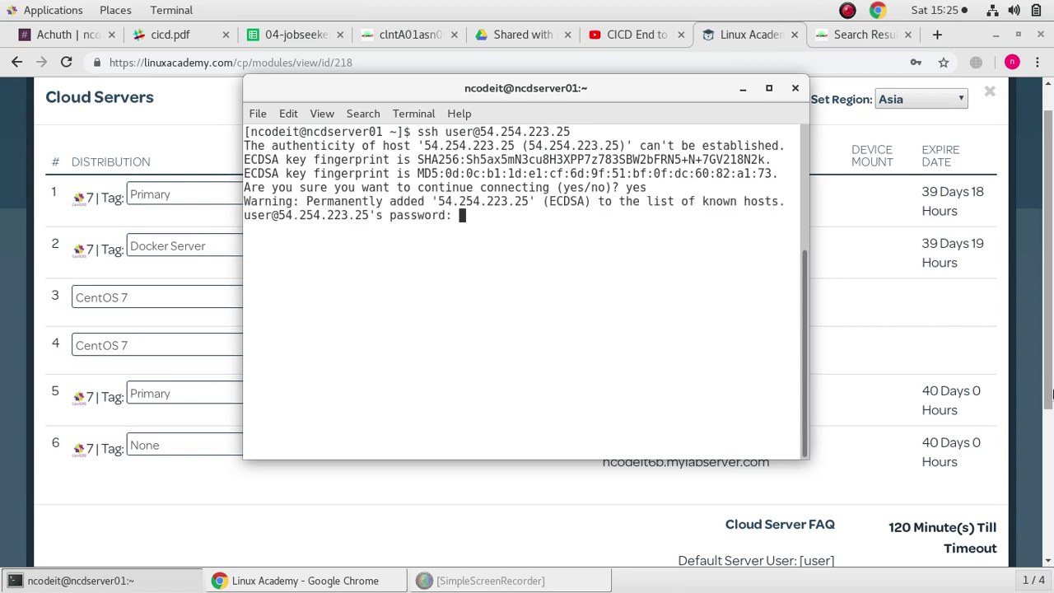
Log in and replace the expired password with a new one, confirmed twice.
key(Return)
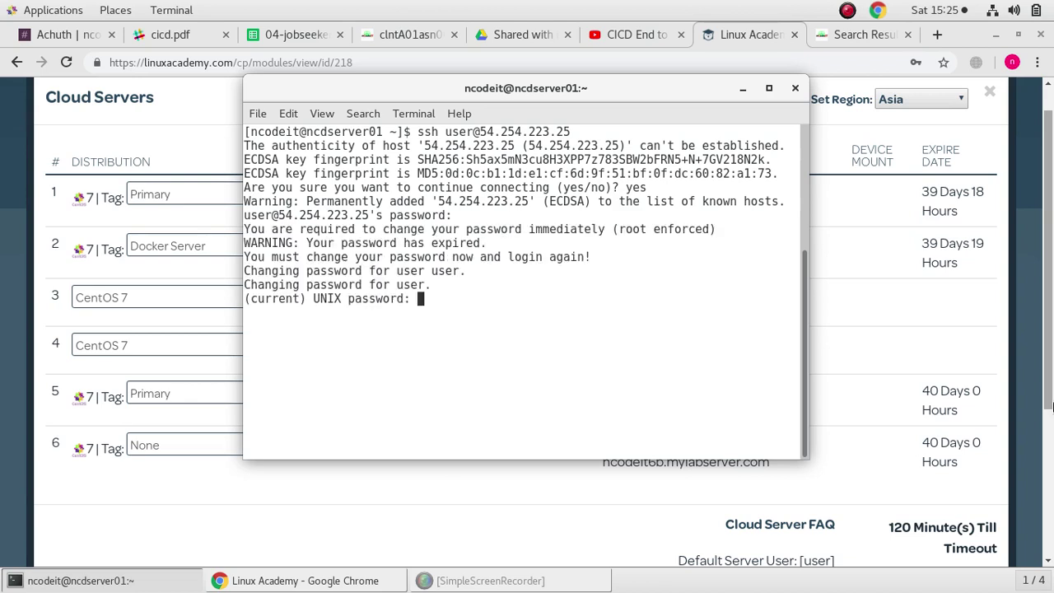
key(Return)
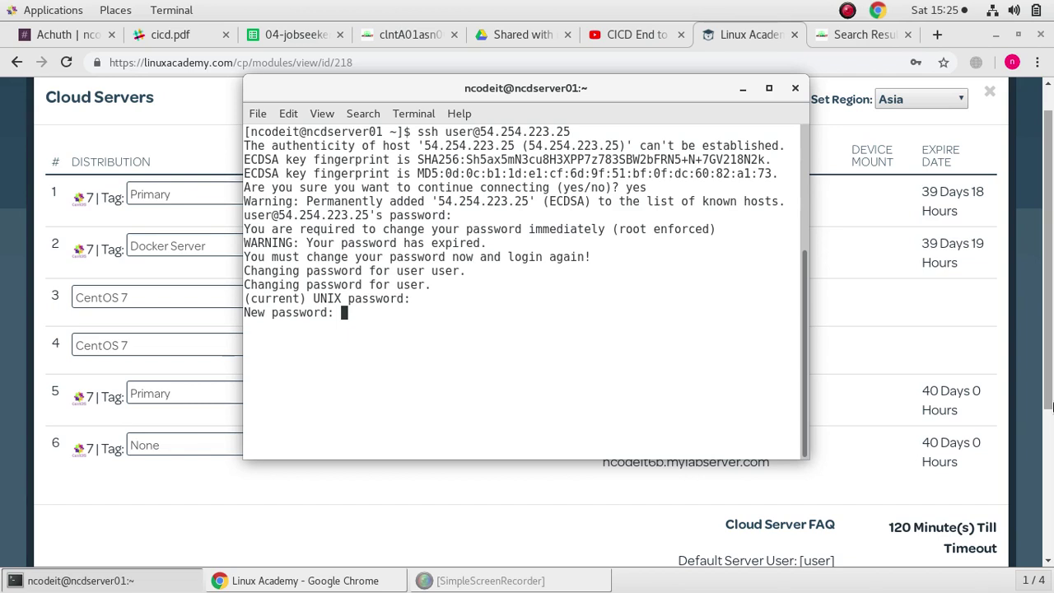
key(Return)
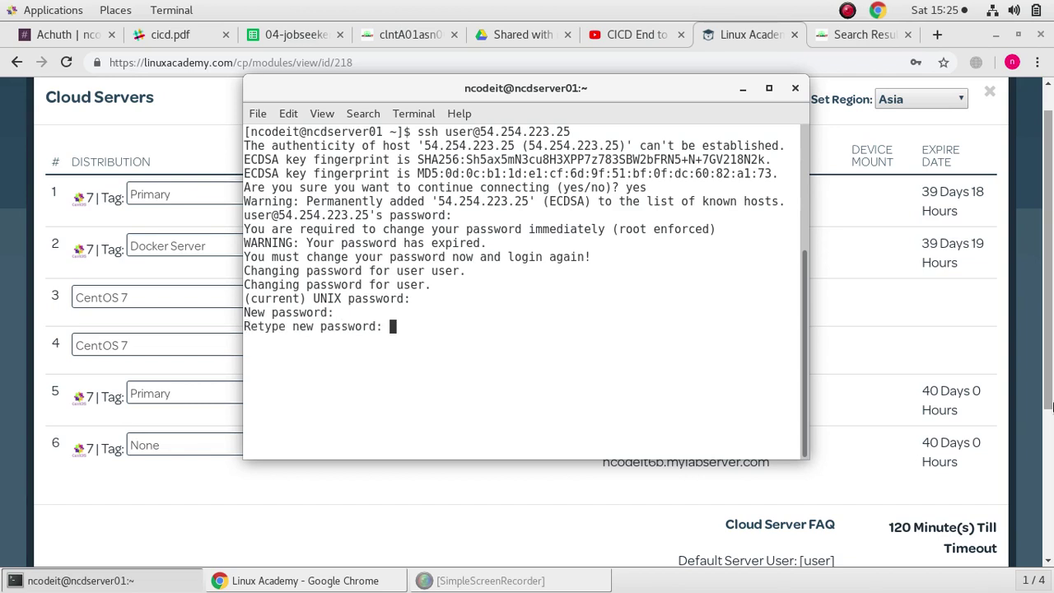
key(Return)
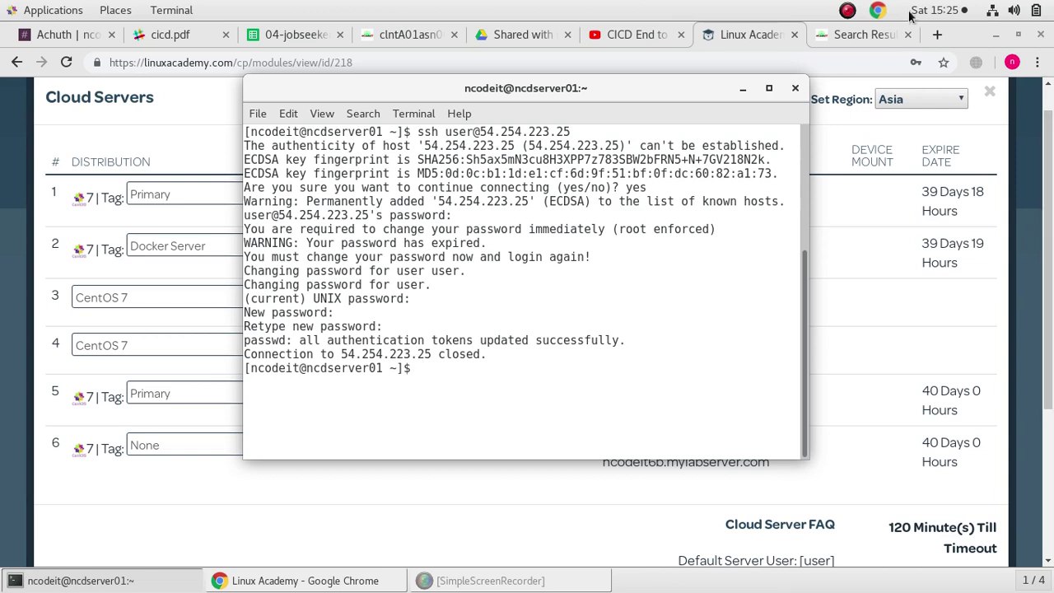
click(875, 42)
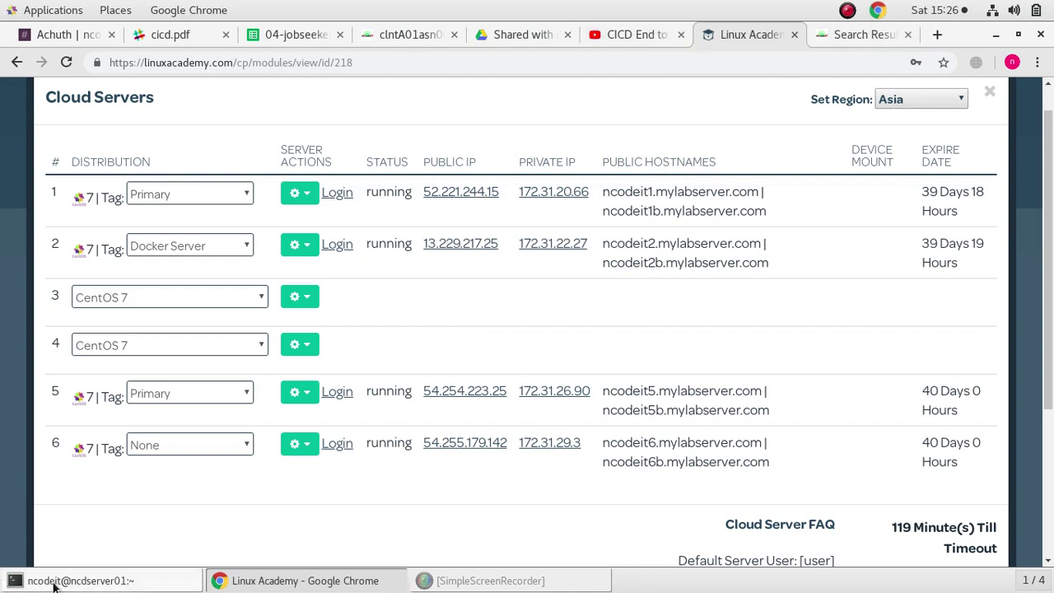
Rerun the ssh login to 54.254.223.25 with the new password and clear the screen.
click(80, 581)
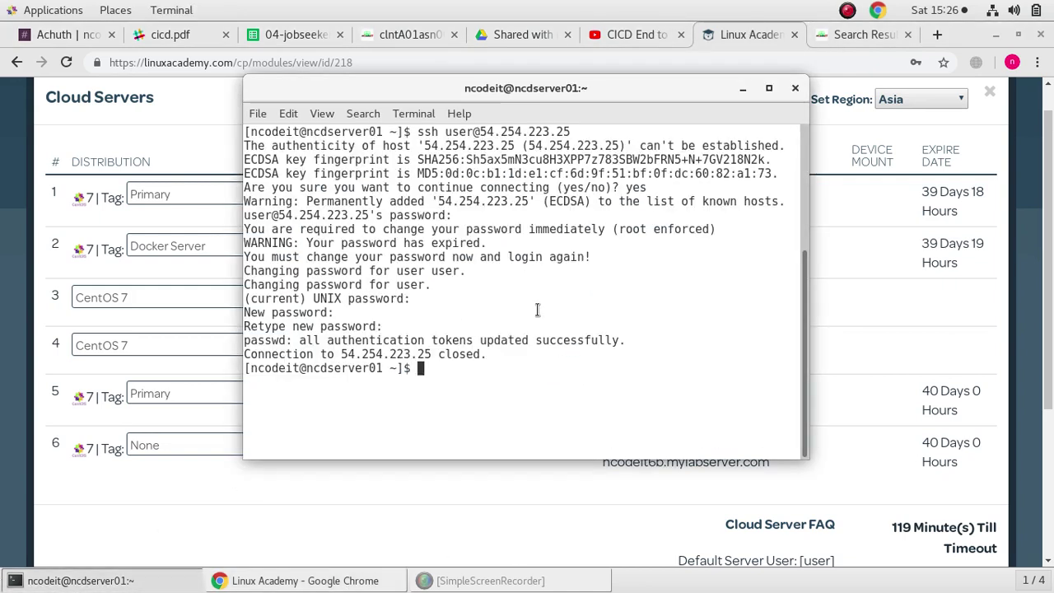
key(Up)
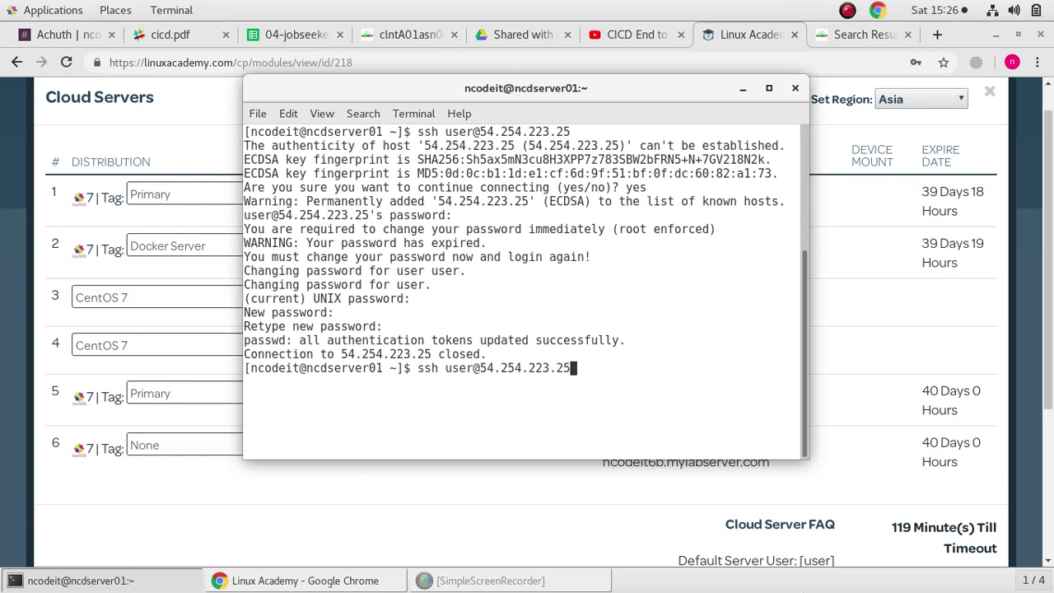
key(Return)
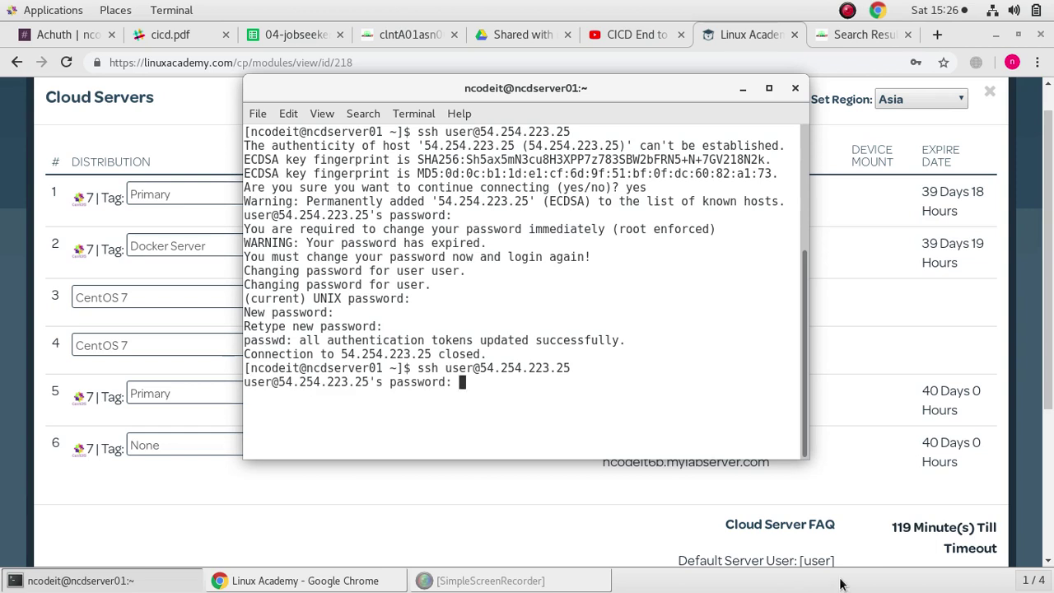
key(Return)
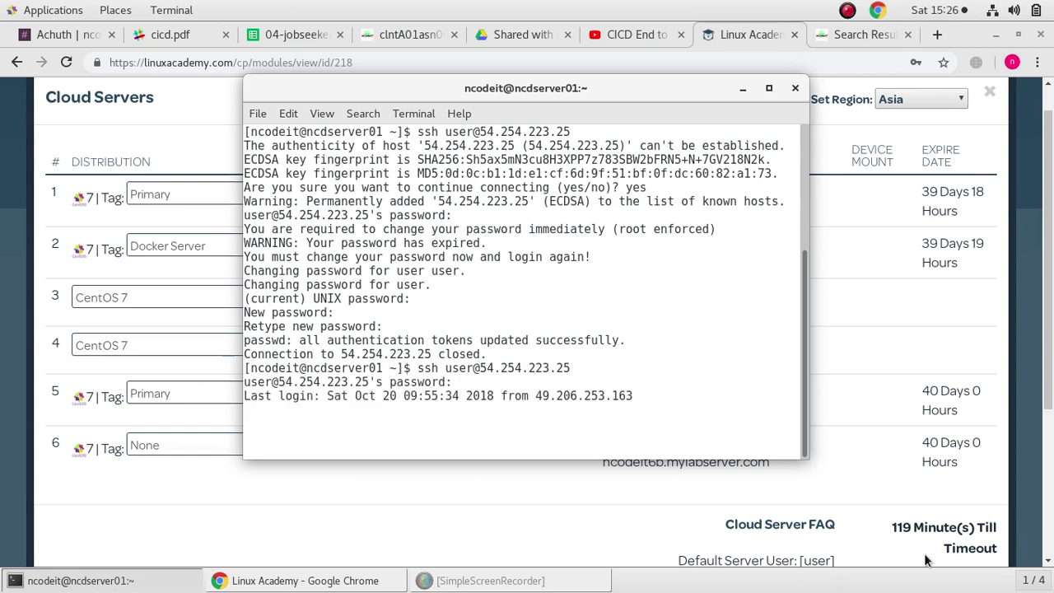
text(clear)
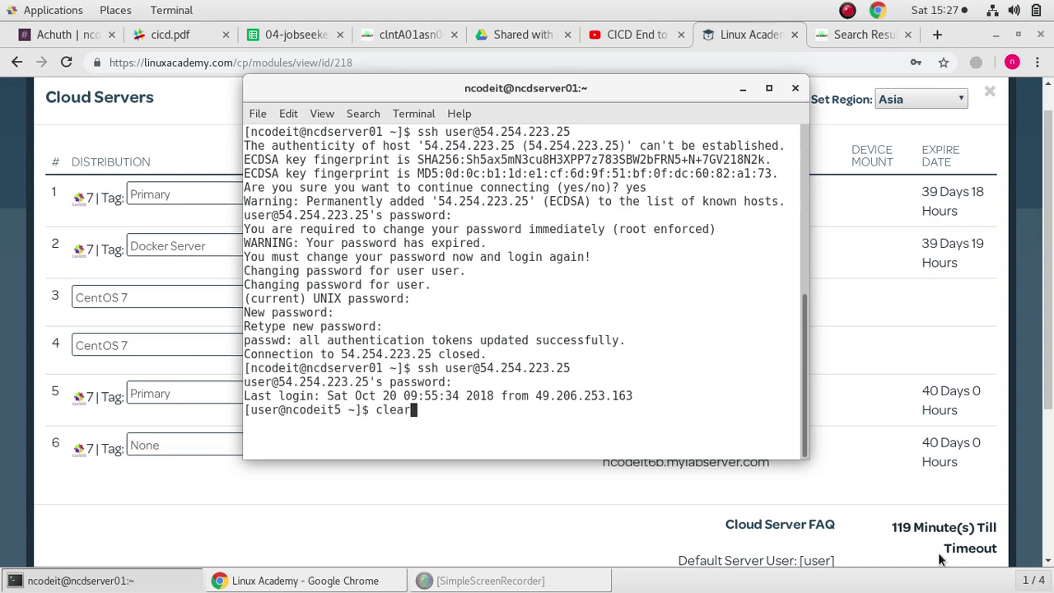
key(Return)
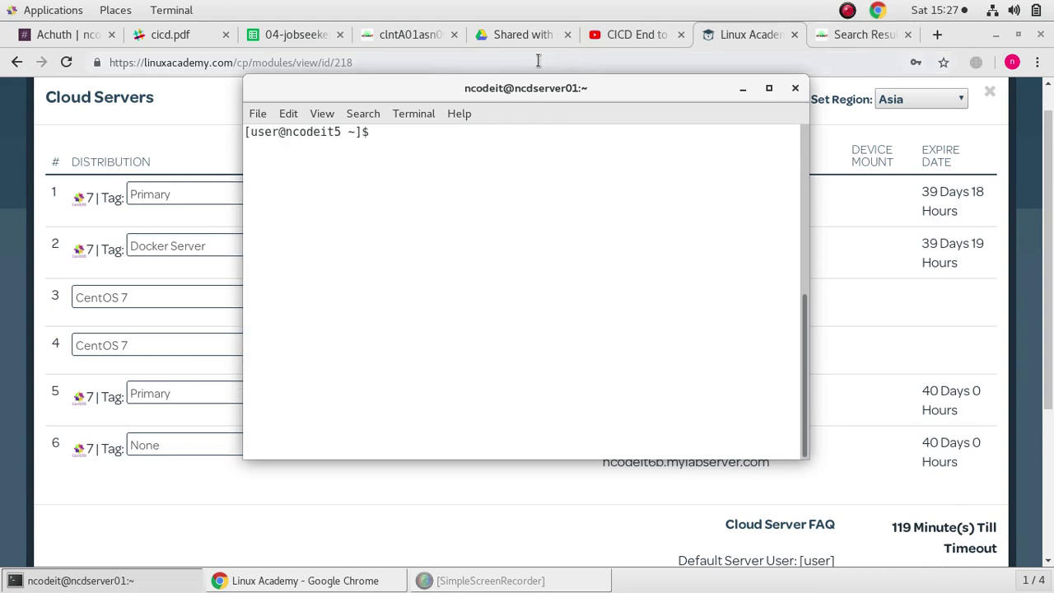
text(s)
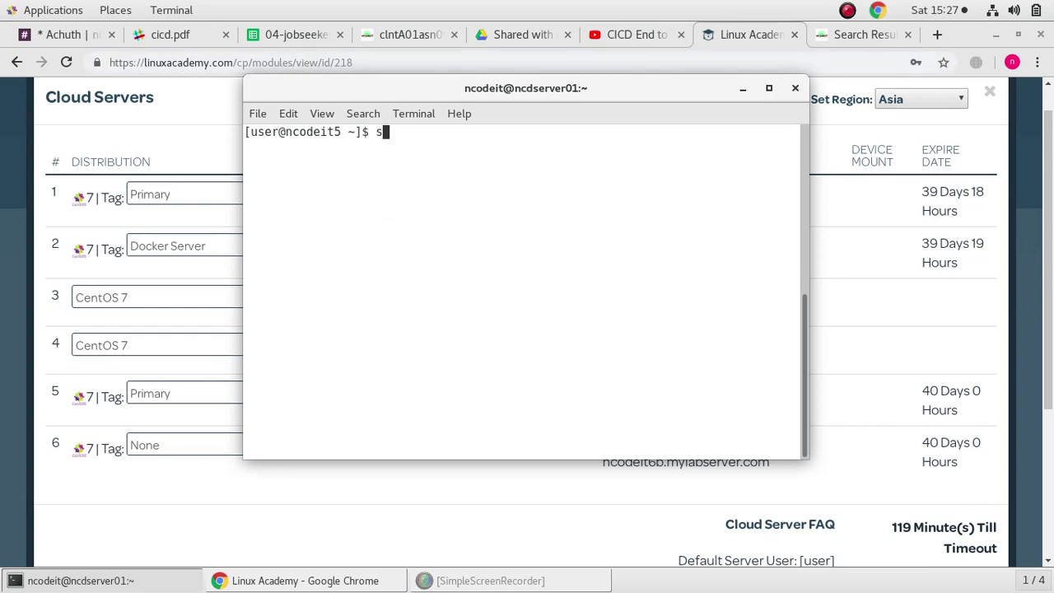
text(udo yum)
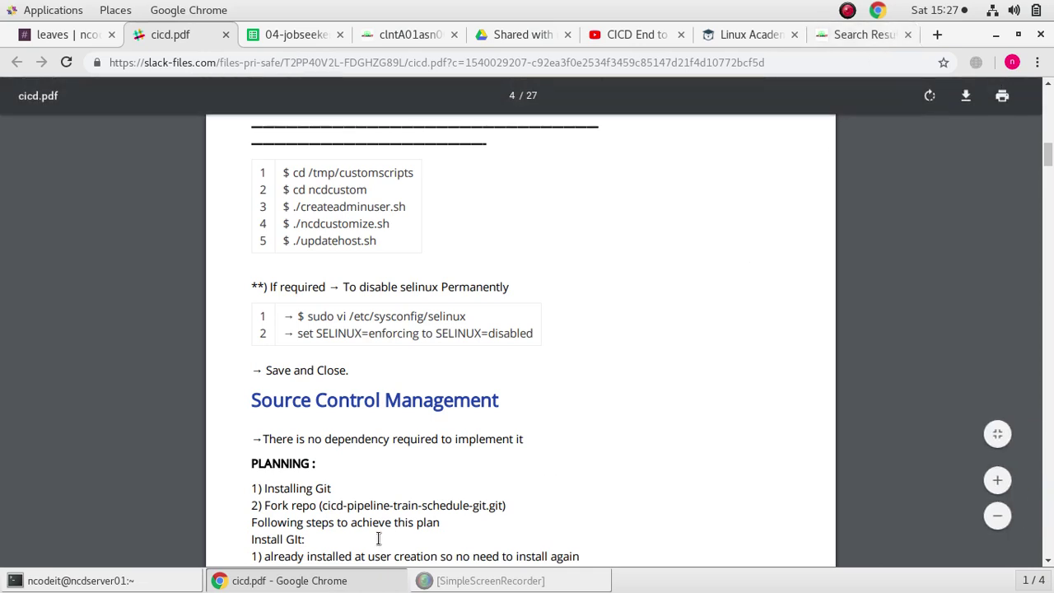
Run sudo yum install git and confirm installing the five packages with y.
click(81, 580)
text(w)
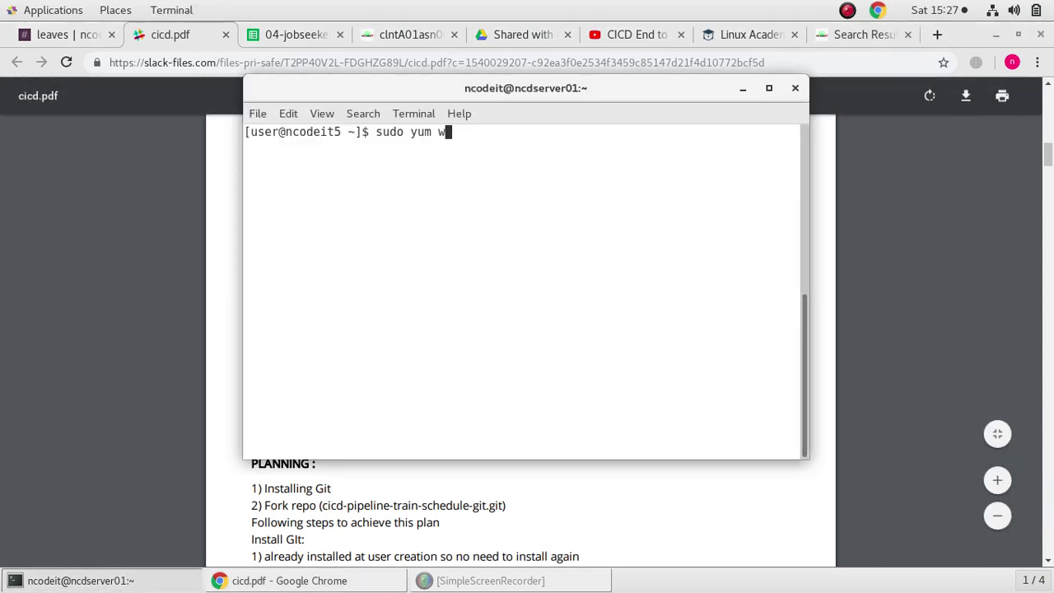
key(BackSpace)
text(insta)
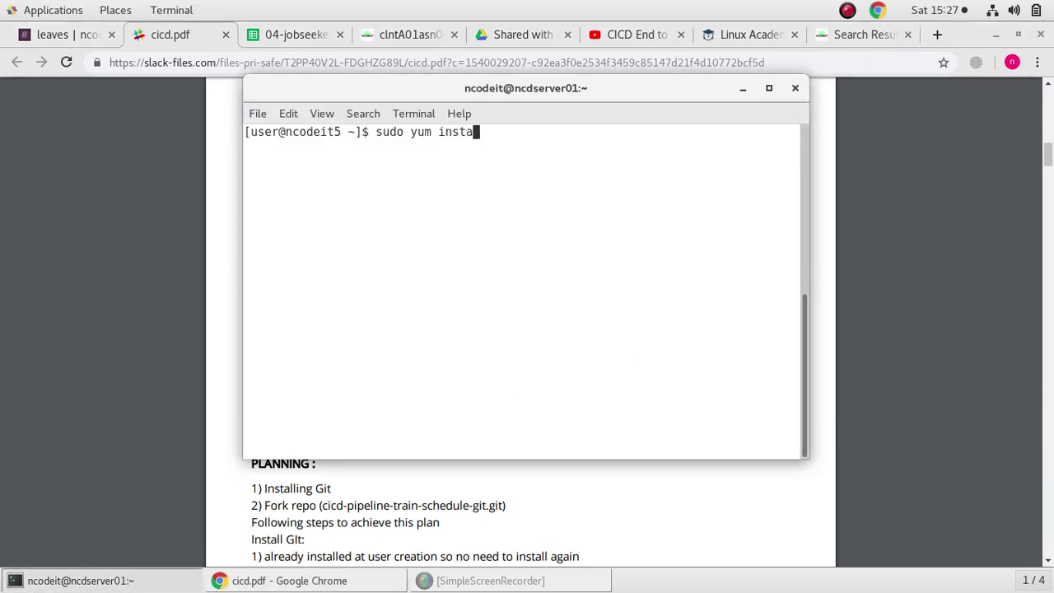
text(ll git)
key(Return)
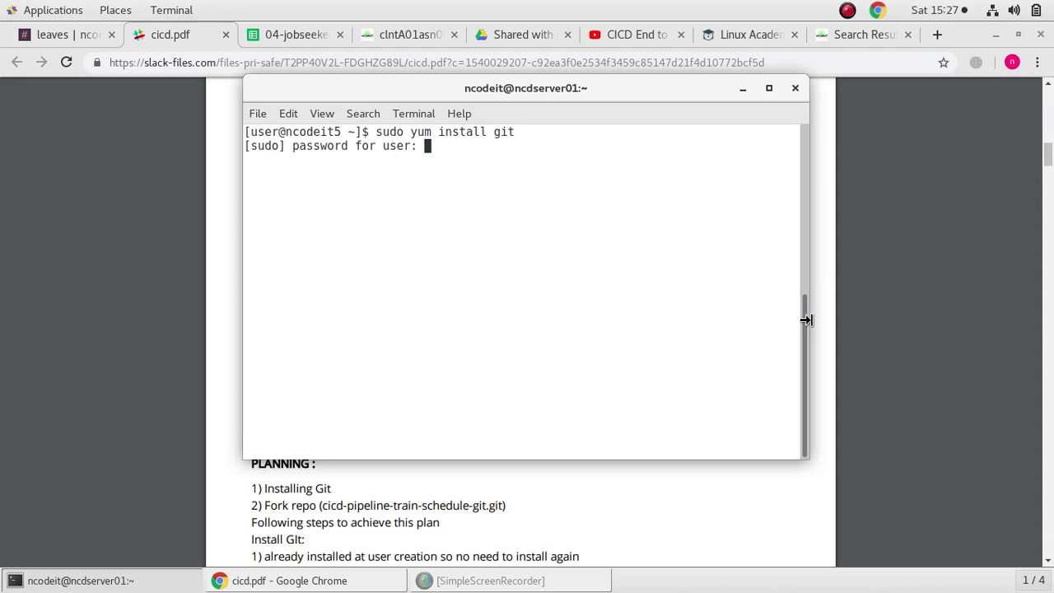
key(Return)
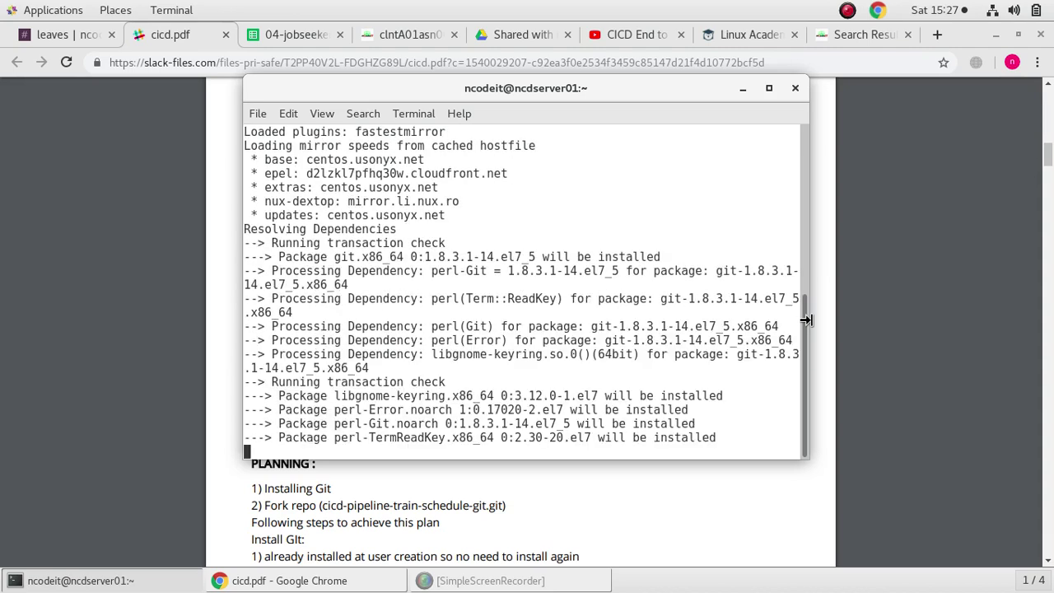
text(y)
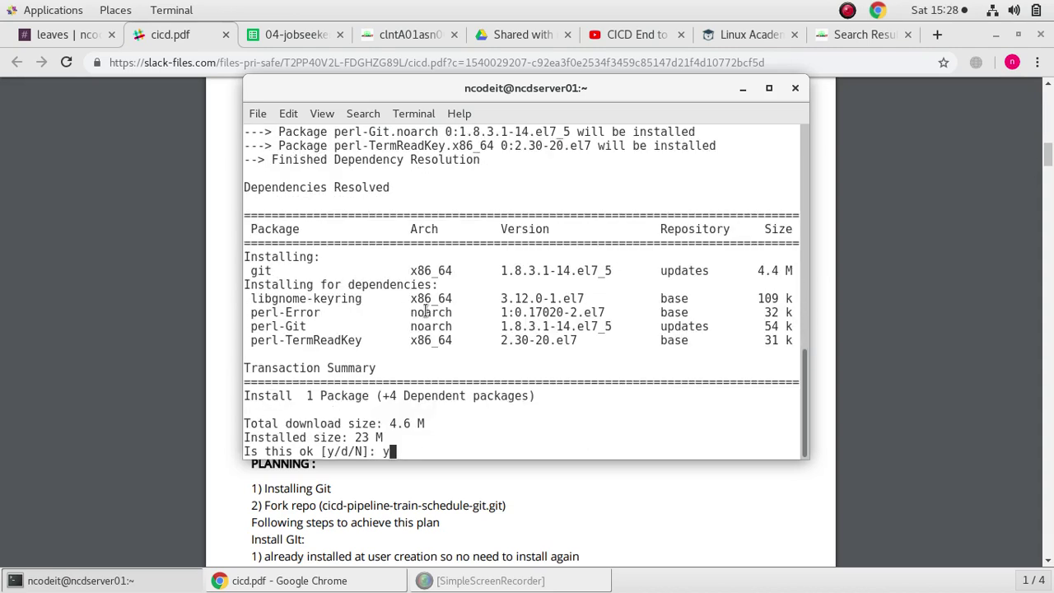
key(Return)
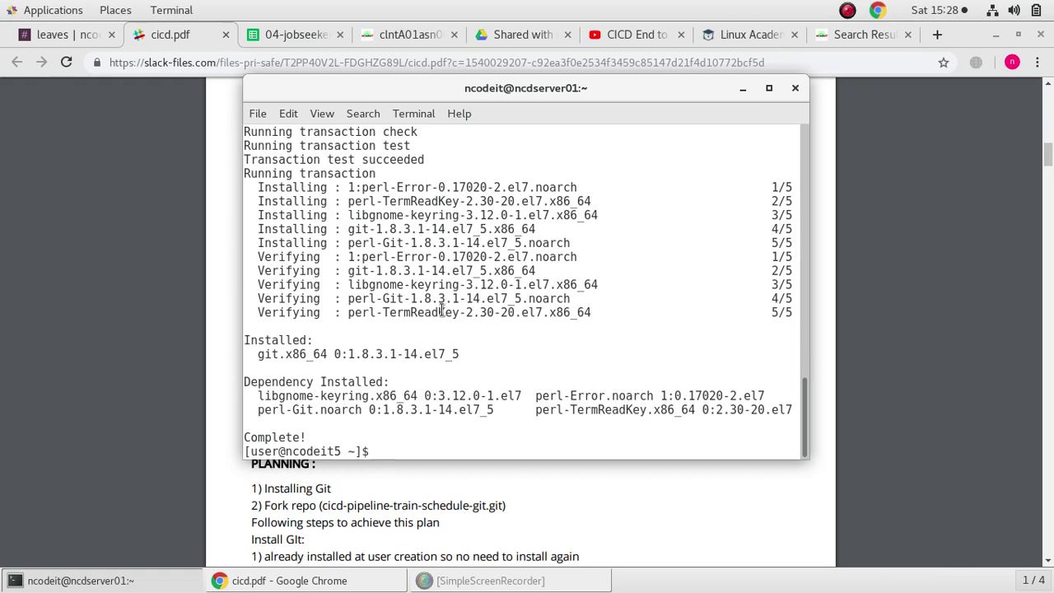
List the home folder and confirm git version 1.8.3.1 is installed.
text(ls)
key(Return)
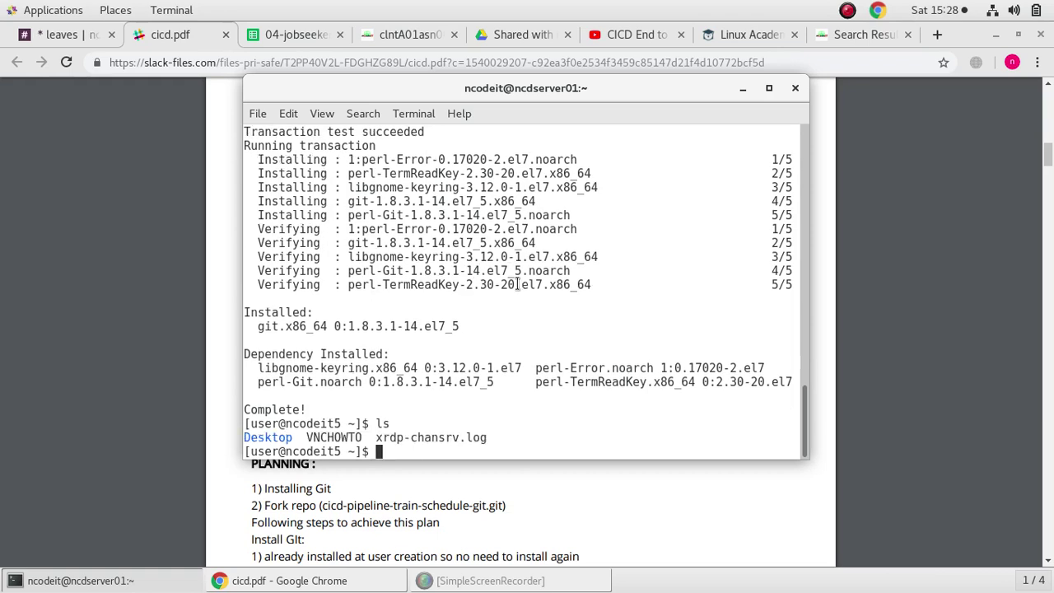
text(git --version)
key(Return)
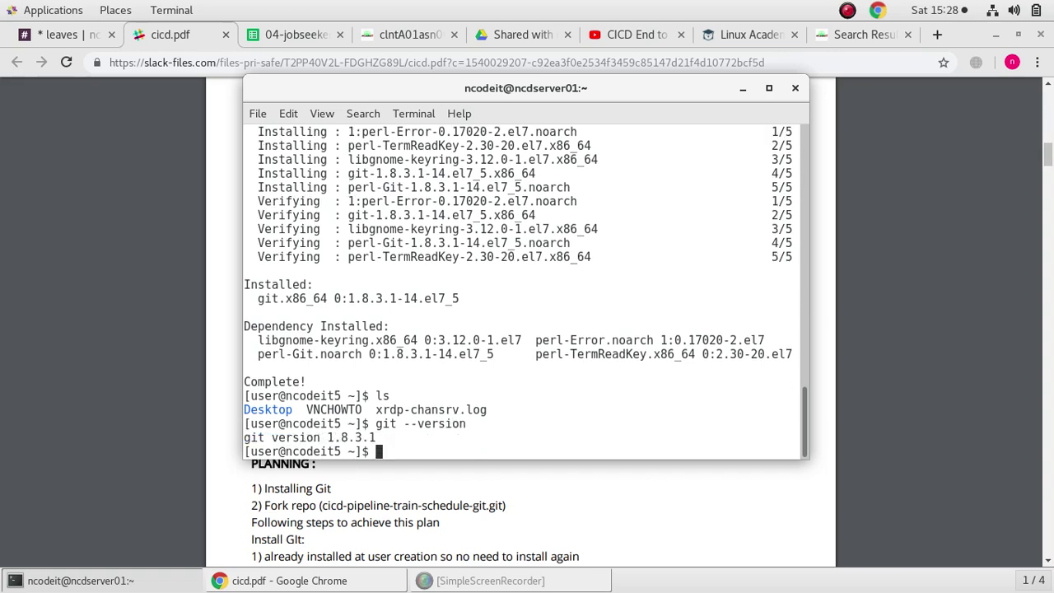
Set the global git user.name to the user's name.
text(git config --global )
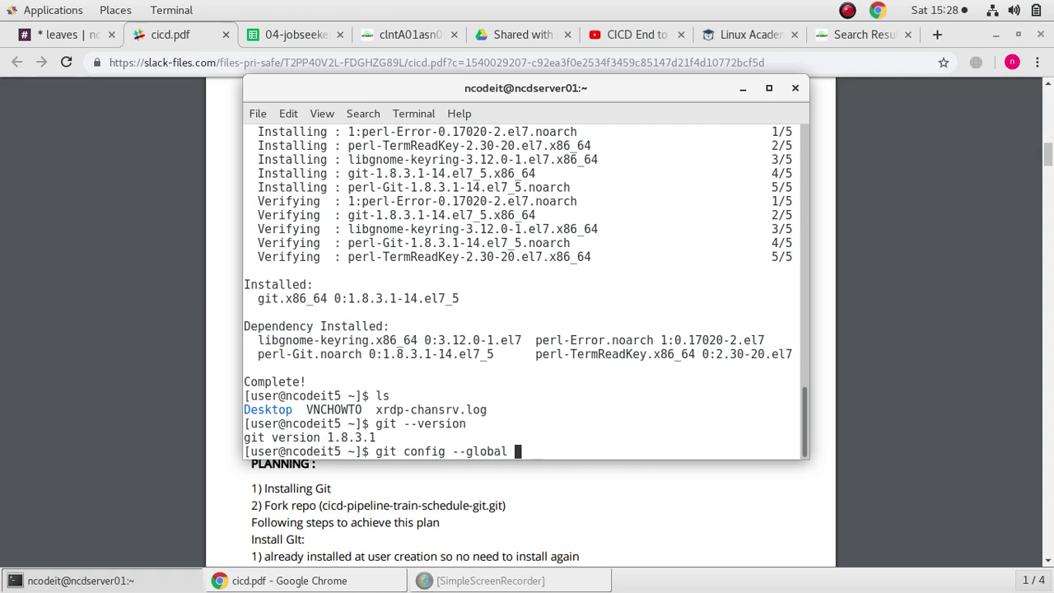
text(user)
text(.e)
text(n)
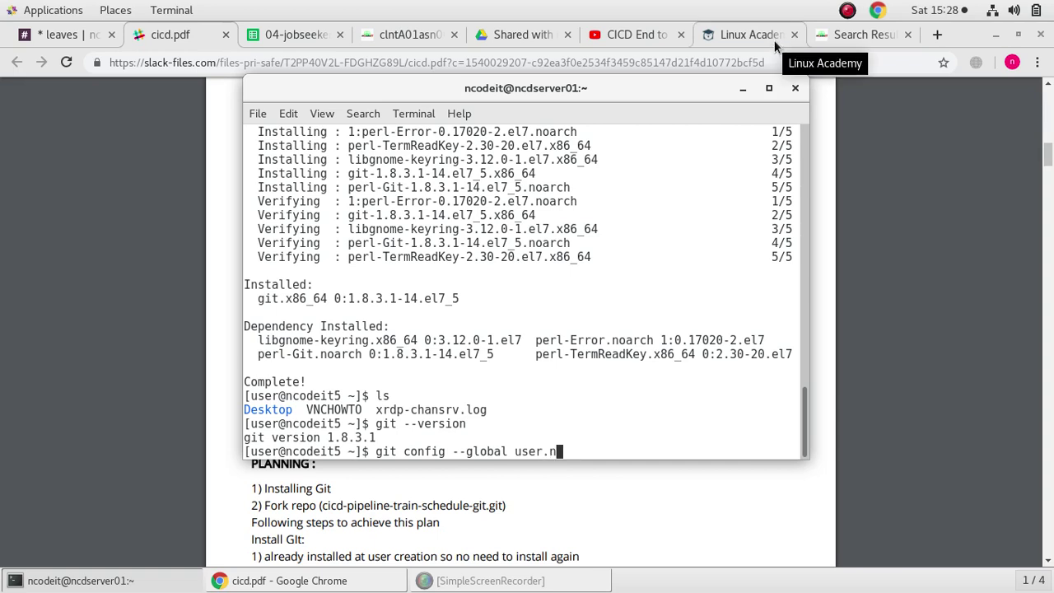
text(ame ")
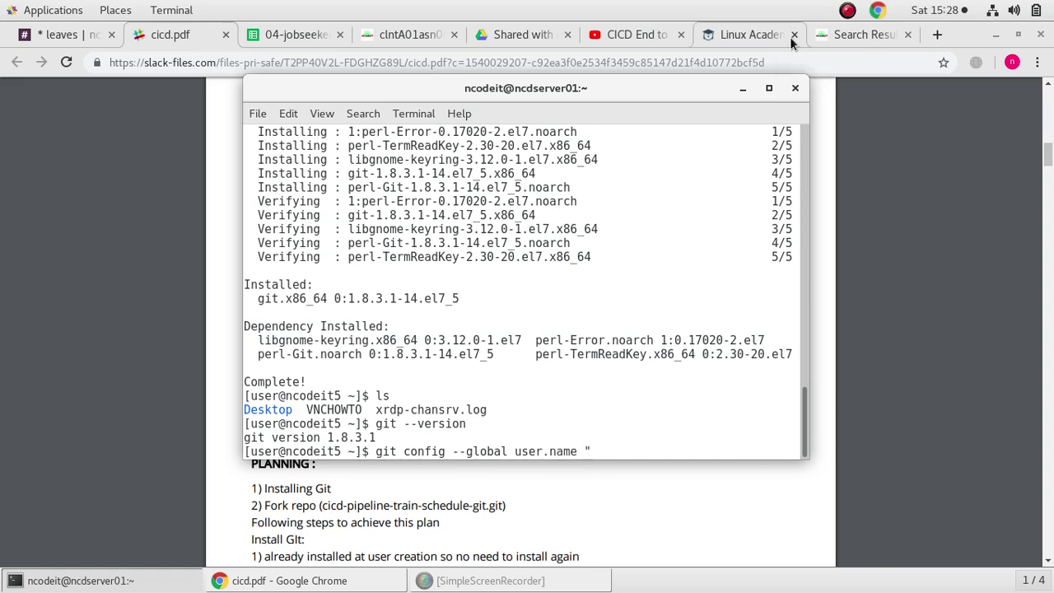
text(my)
key(BackSpace)
text(urali2121")
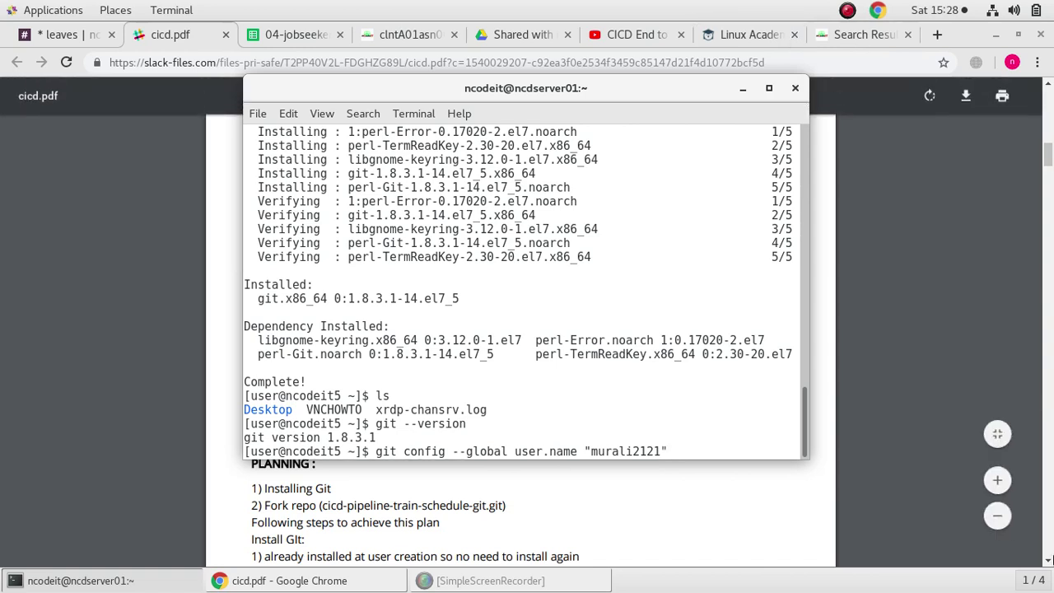
key(Return)
Set the global git user.email to the user's e-mail address.
key(Up)
key(Left)
key(Left)
key(Left)
key(Left)
key(Left)
key(Left)
key(Left)
key(Left)
key(Left)
key(Left)
key(Left)
key(Left)
key(Left)
key(Left)
key(Left)
key(Left)
key(Left)
key(Delete)
key(Delete)
key(Delete)
key(Delete)
key(Delete)
text(email)
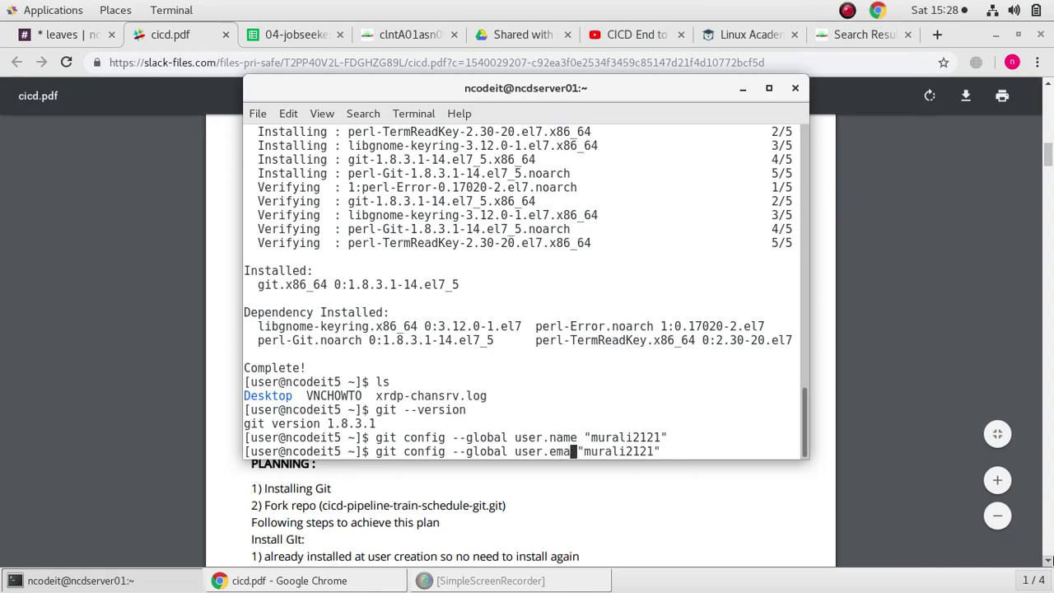
key(Right)
key(Right)
key(Right)
key(Right)
key(Right)
key(Right)
key(Right)
key(Delete)
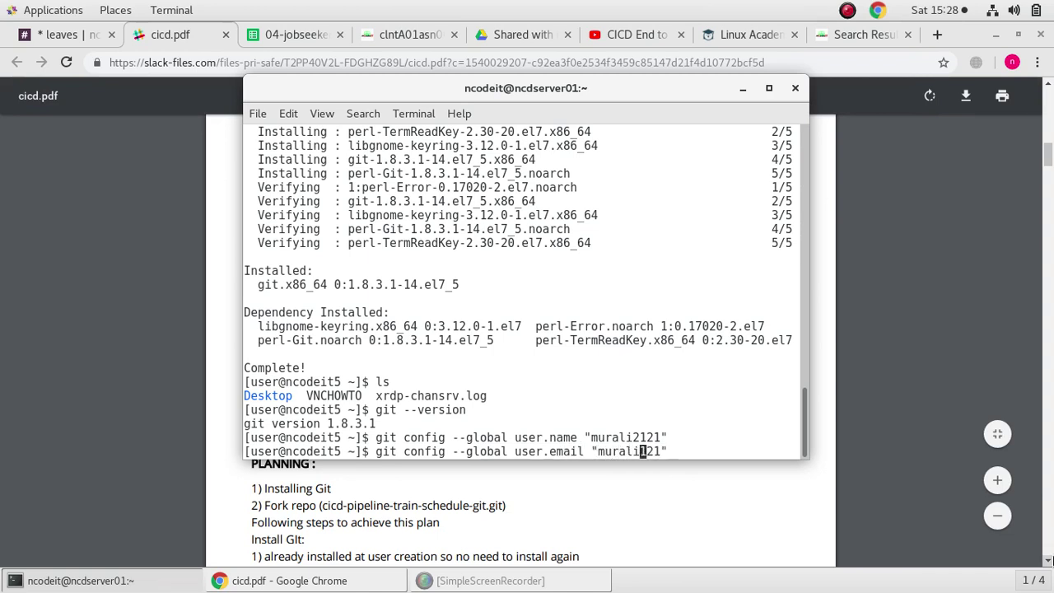
key(Return)
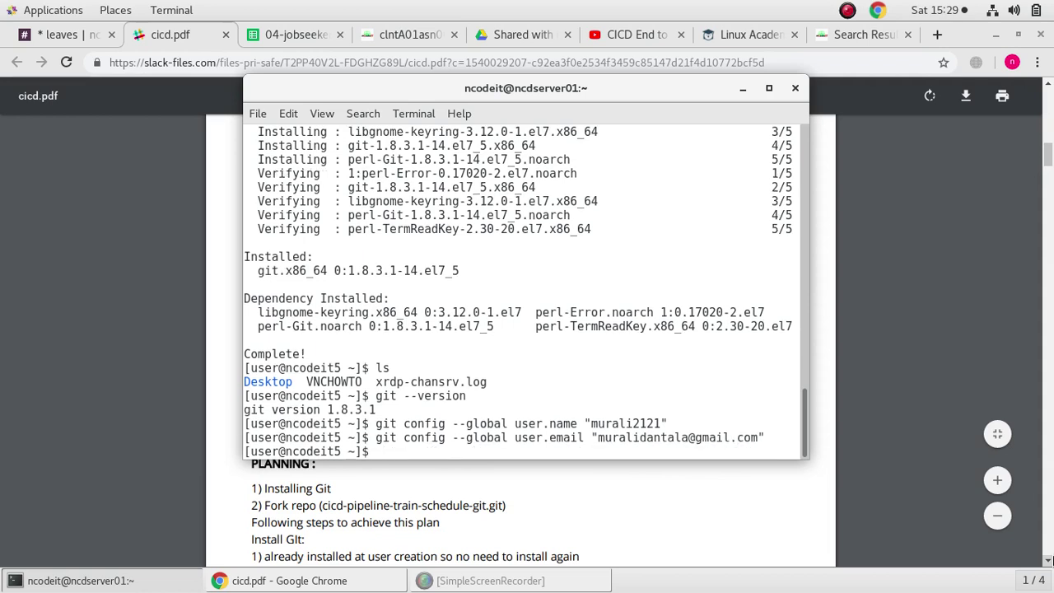
text(ssh-keygen -t )
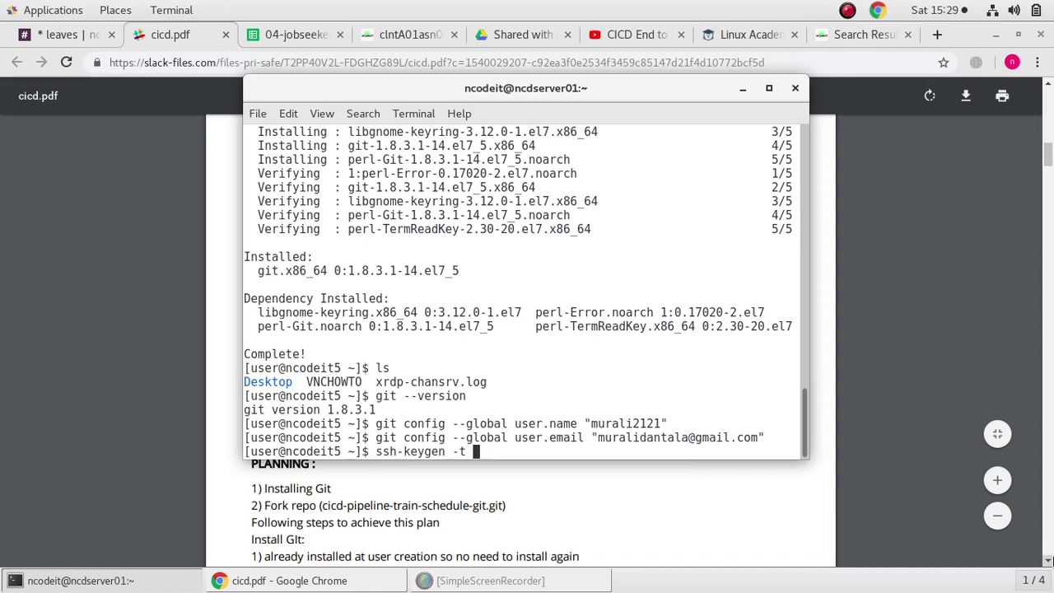
text(rsa -b 4096)
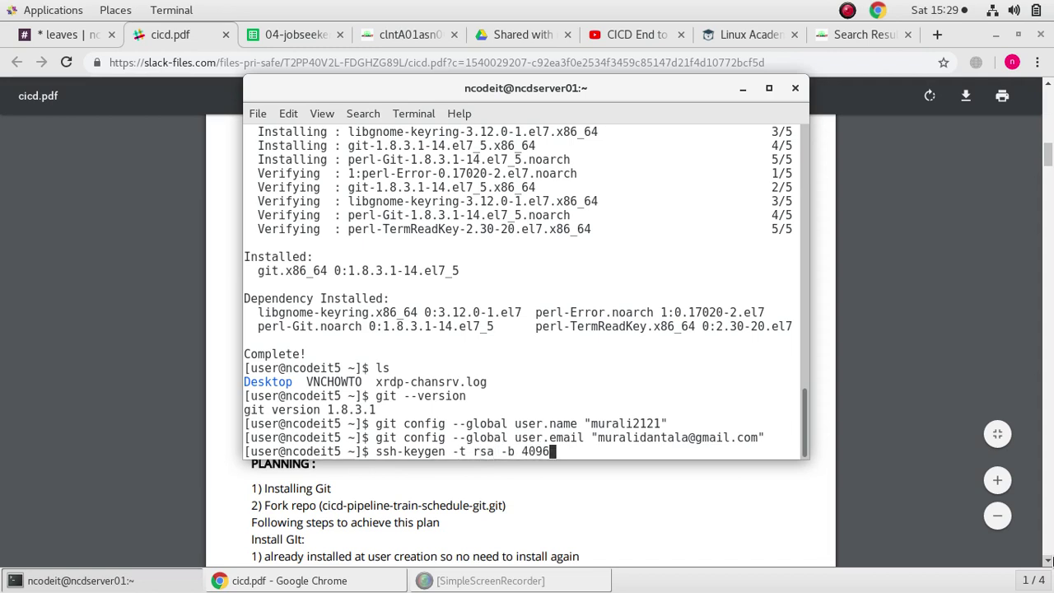
Generate a 4096-bit RSA key pair with default settings and print ~/.ssh/id_rsa.pub.
key(Return)
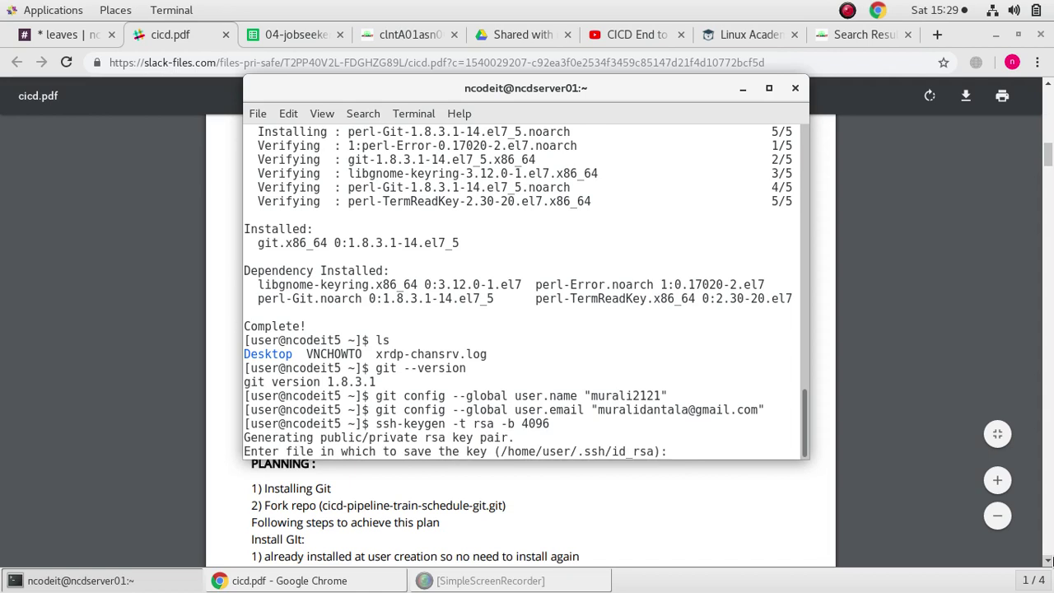
key(Return)
key(Return)
key(Return)
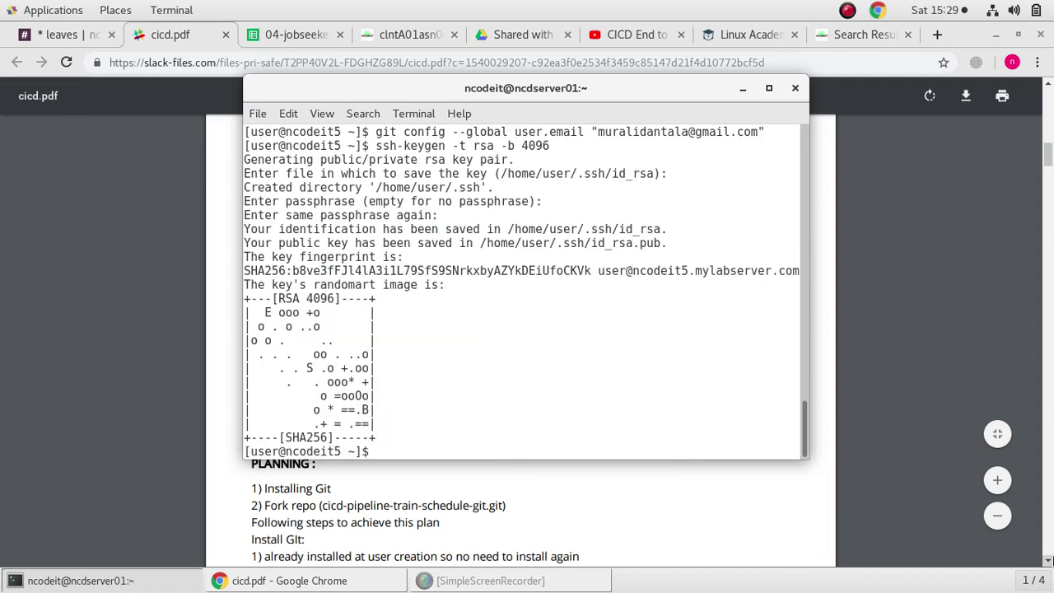
text(cat /home/u)
key(Tab)
text(.s)
key(Tab)
text(id)
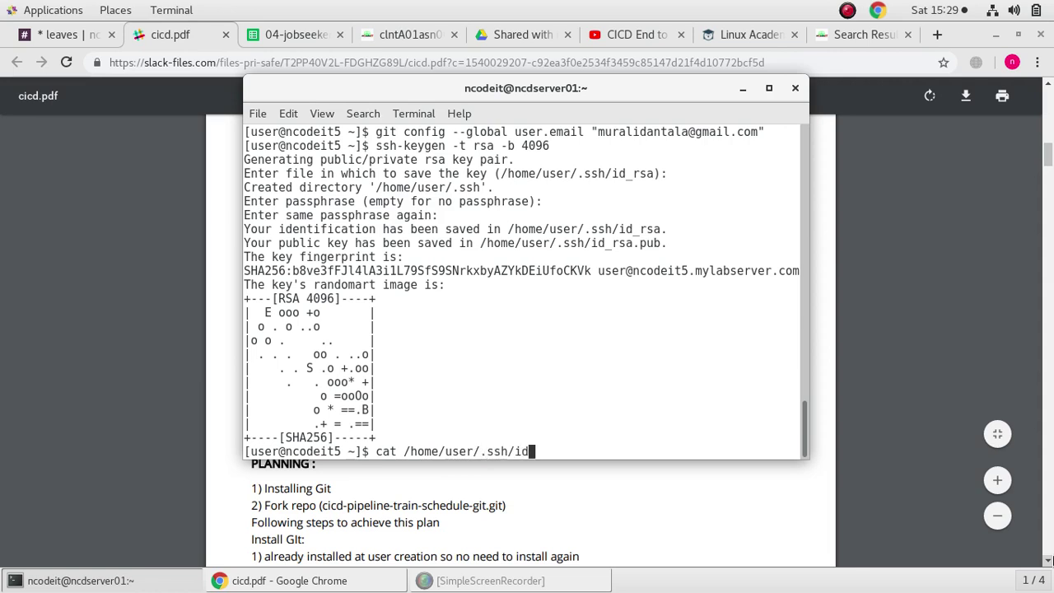
key(Tab)
text(.pu)
key(Tab)
key(Return)
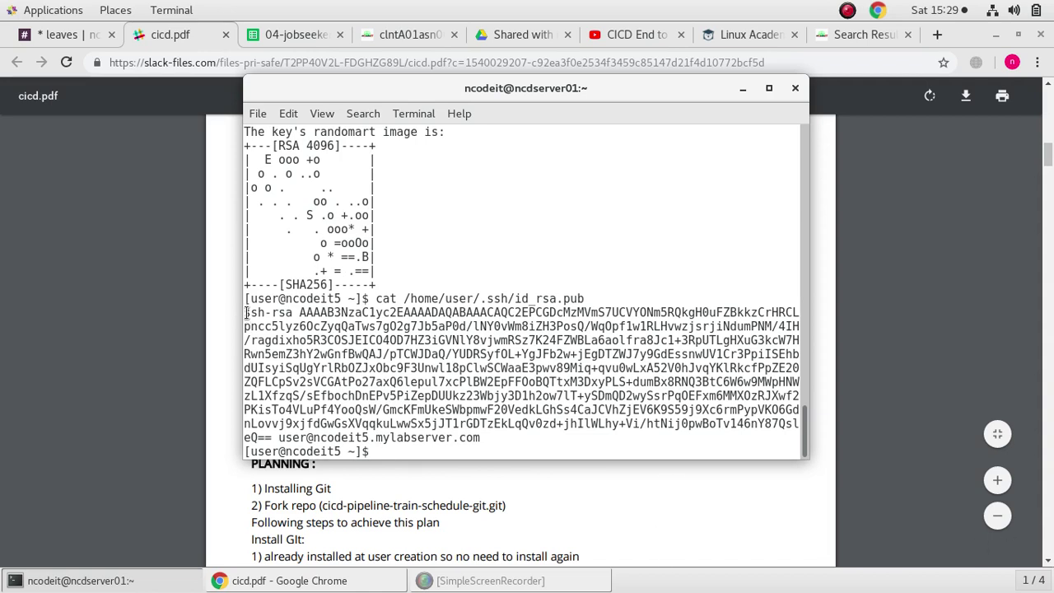
Copy the printed public key to the clipboard.
drag(246, 313, 478, 437)
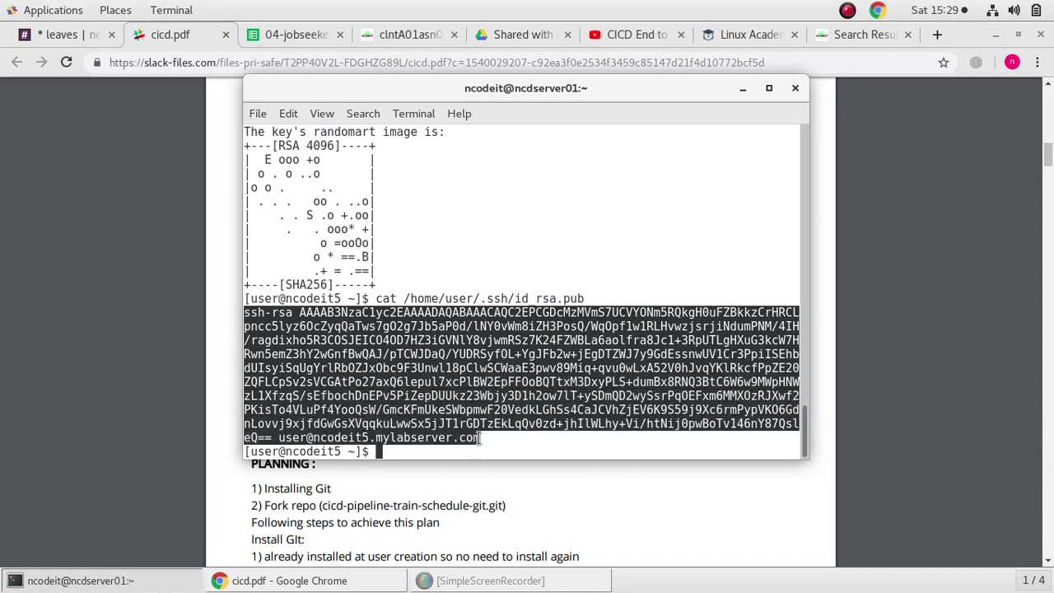
right_click(462, 406)
click(497, 460)
click(937, 35)
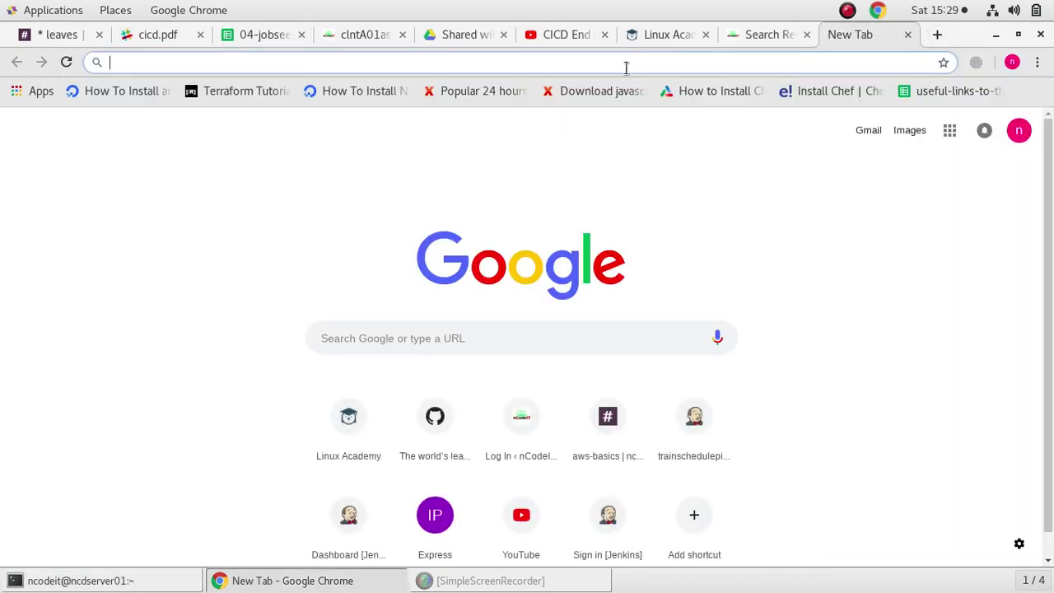
Navigate the browser to the GitHub home page.
text(s)
key(BackSpace)
key(BackSpace)
text(git)
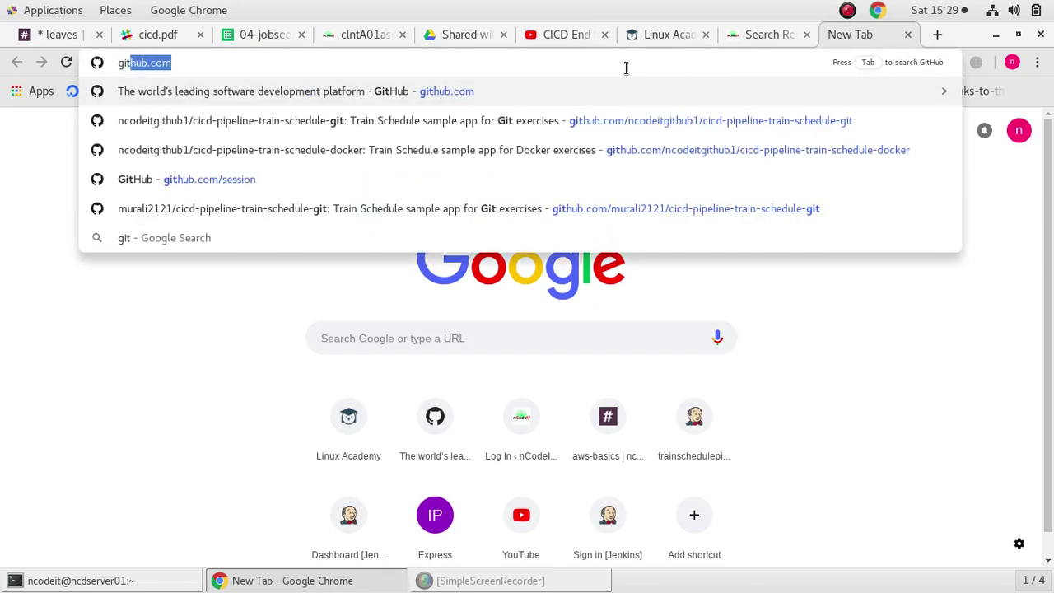
key(Return)
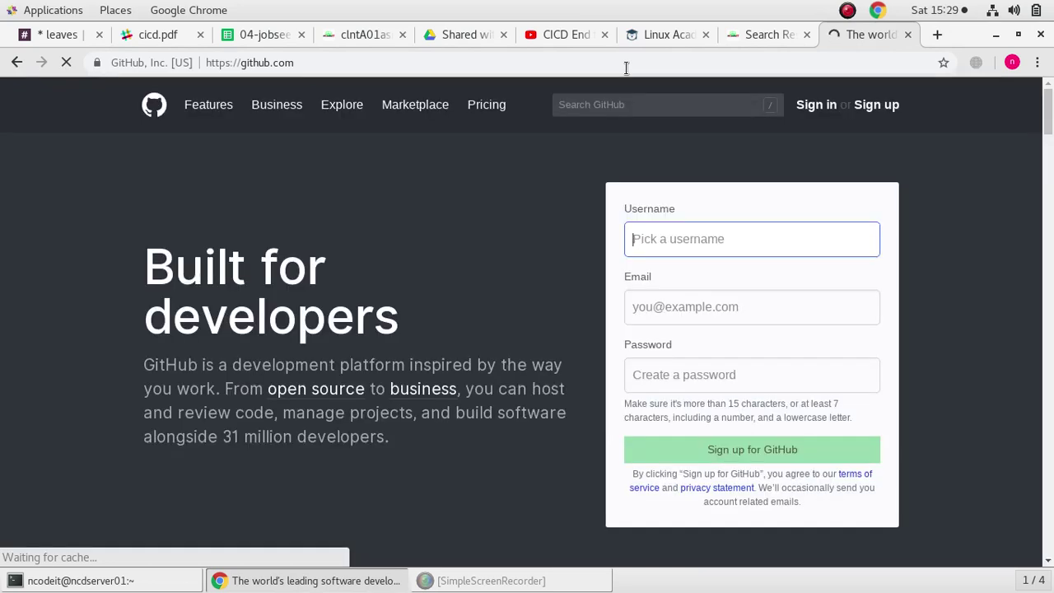
Sign in to GitHub after replacing the wrong autofilled password, declining to save it.
click(819, 105)
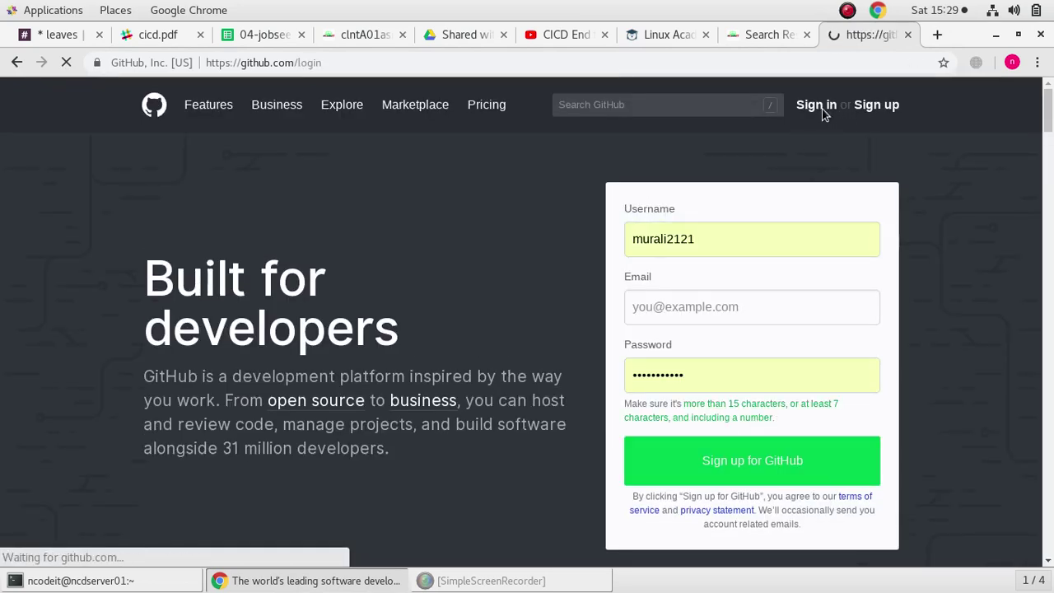
click(545, 352)
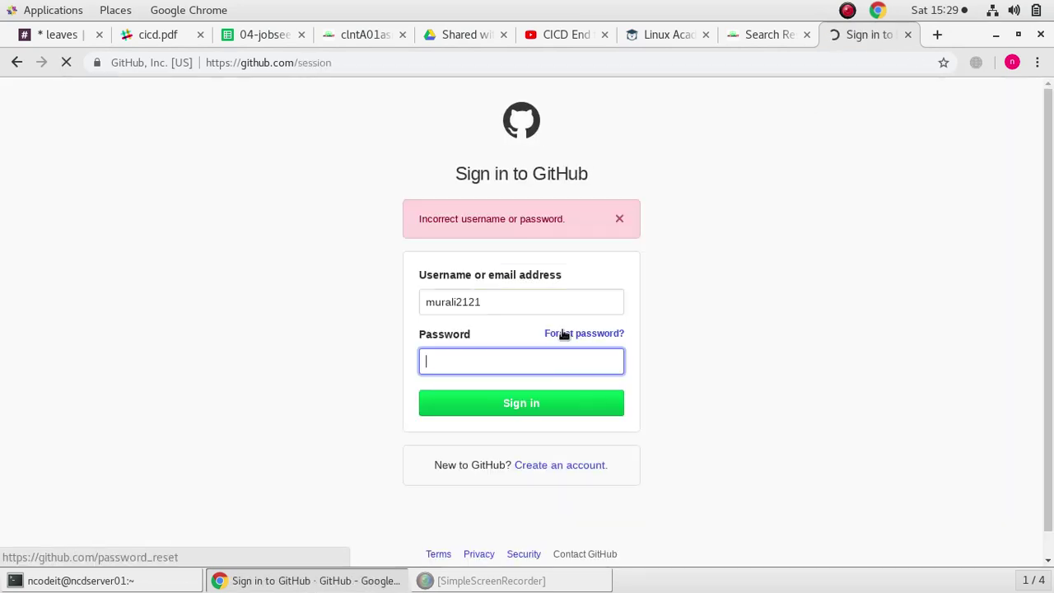
double_click(491, 360)
key(BackSpace)
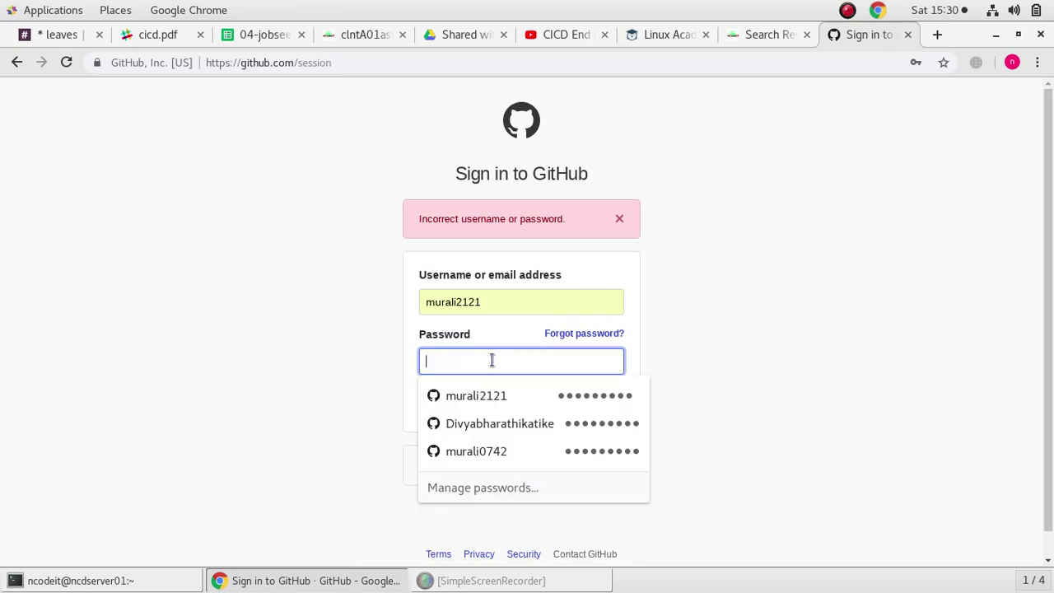
text(•••)
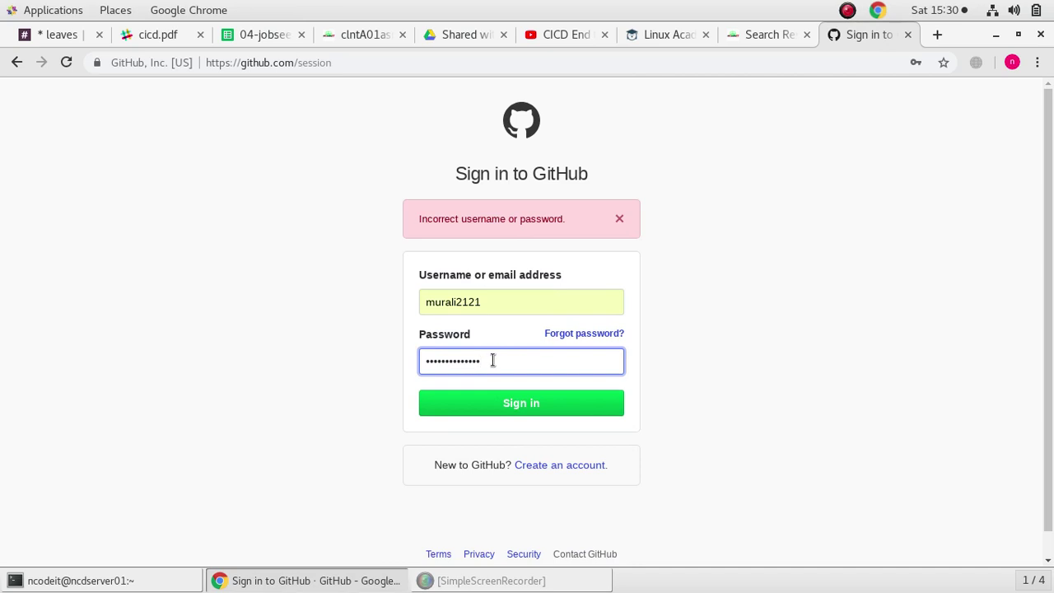
key(Return)
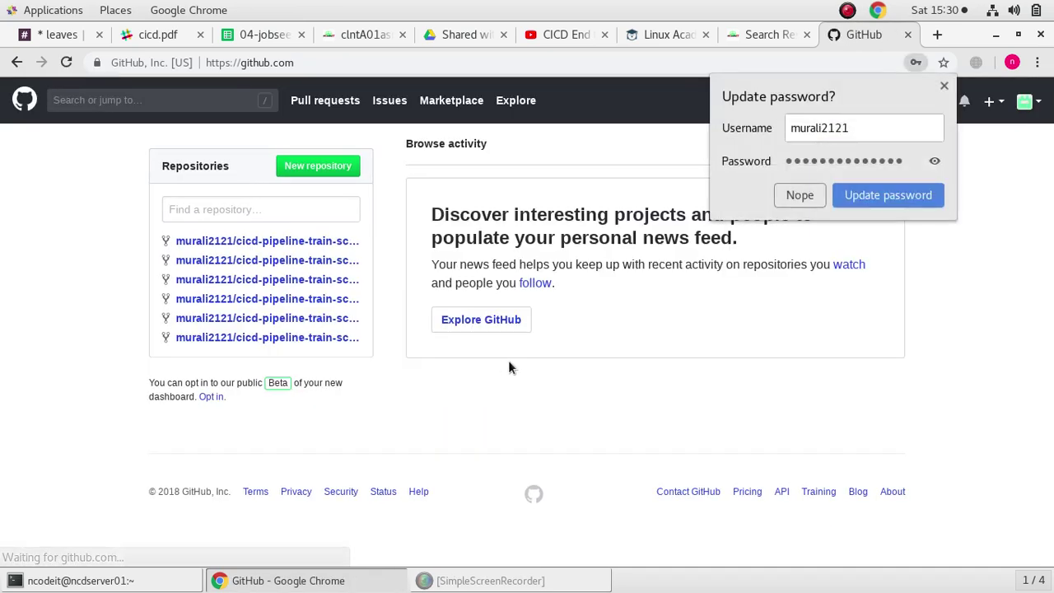
click(794, 196)
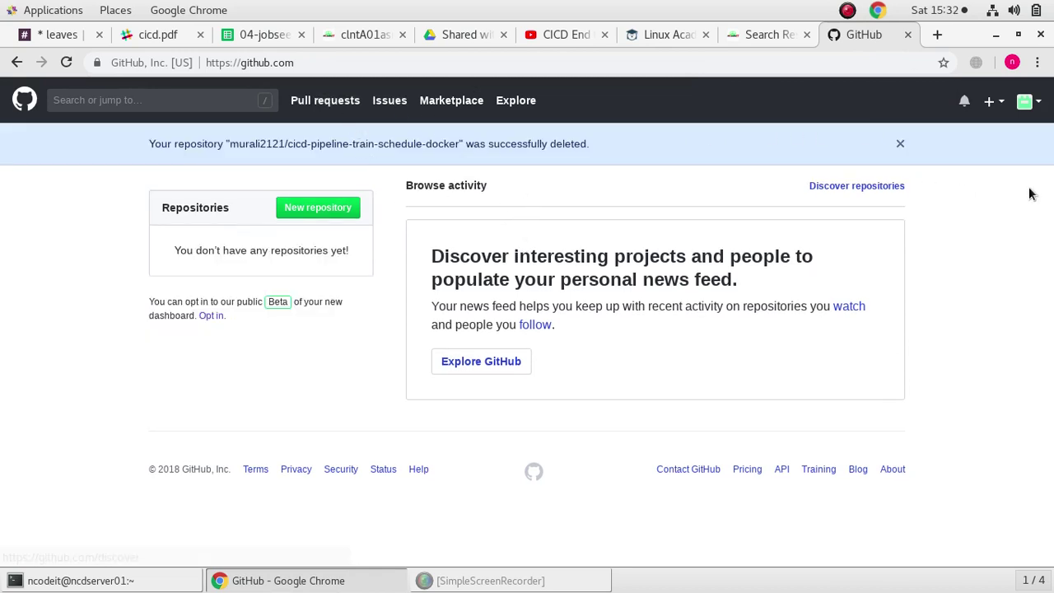
Delete the old train cicd1 key from the account's SSH and GPG keys settings.
click(1038, 102)
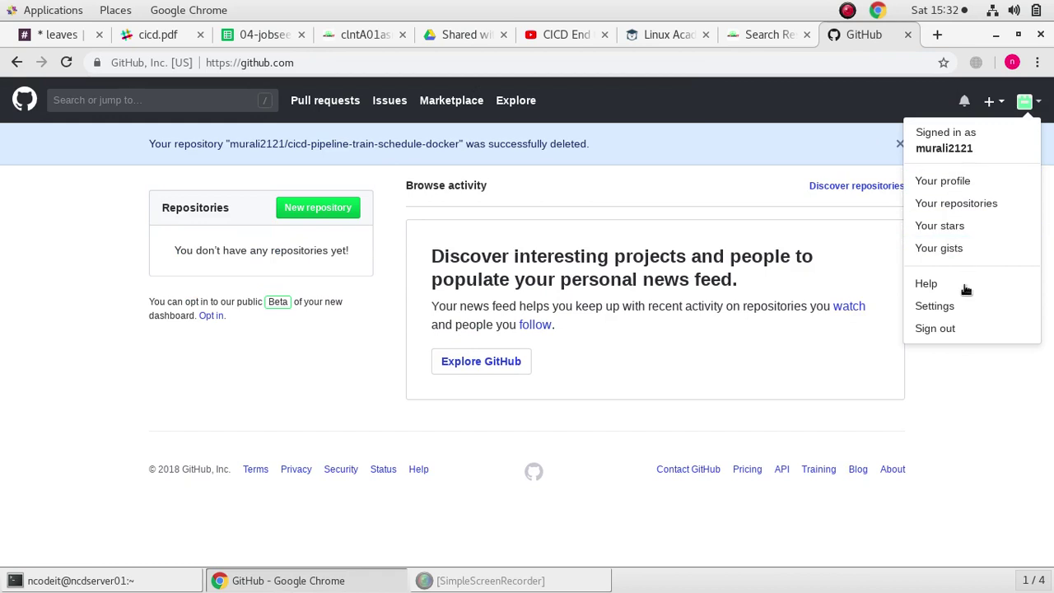
click(964, 303)
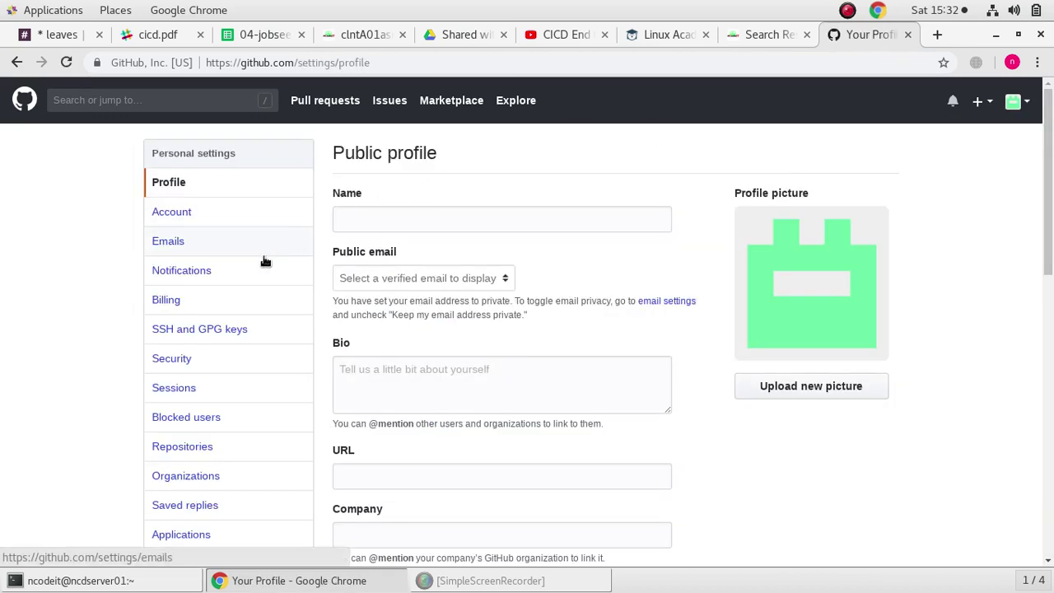
click(182, 334)
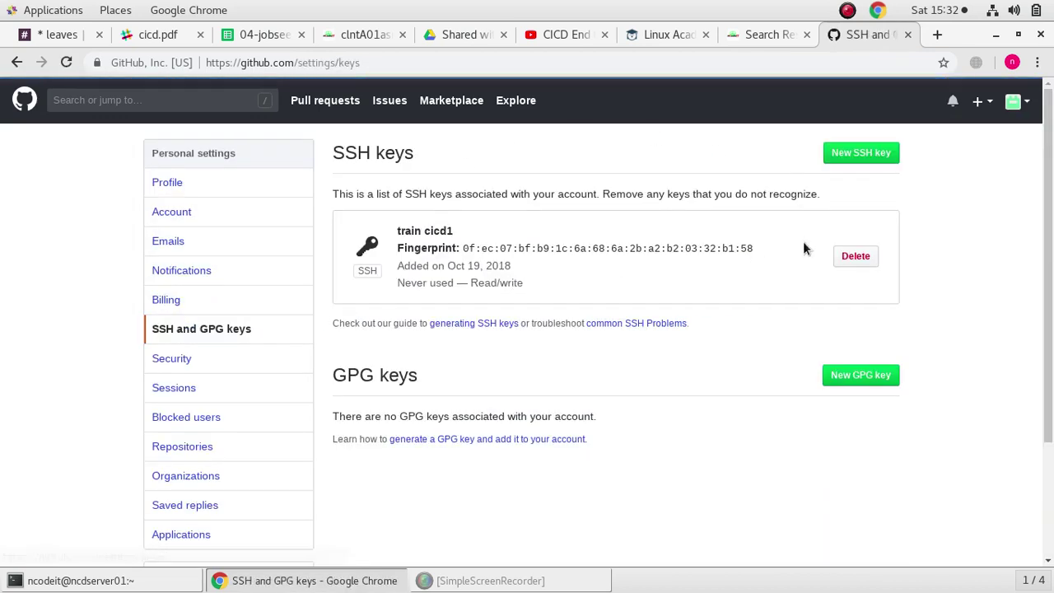
click(855, 256)
click(567, 248)
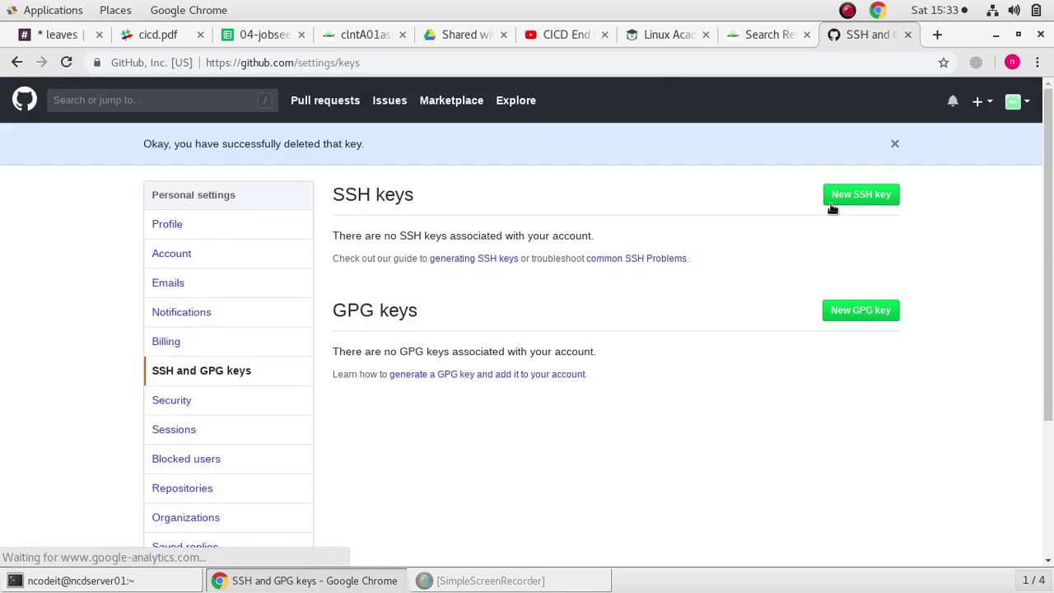
Start a new SSH key titled cicd3key, clearing a wrongly pasted repository name from the key box.
click(845, 199)
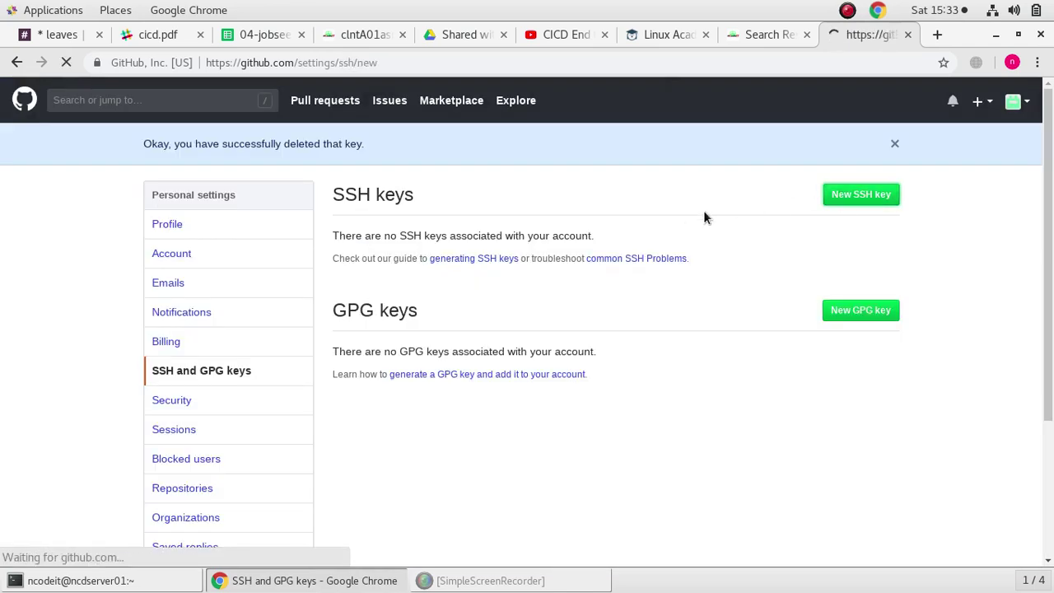
click(410, 220)
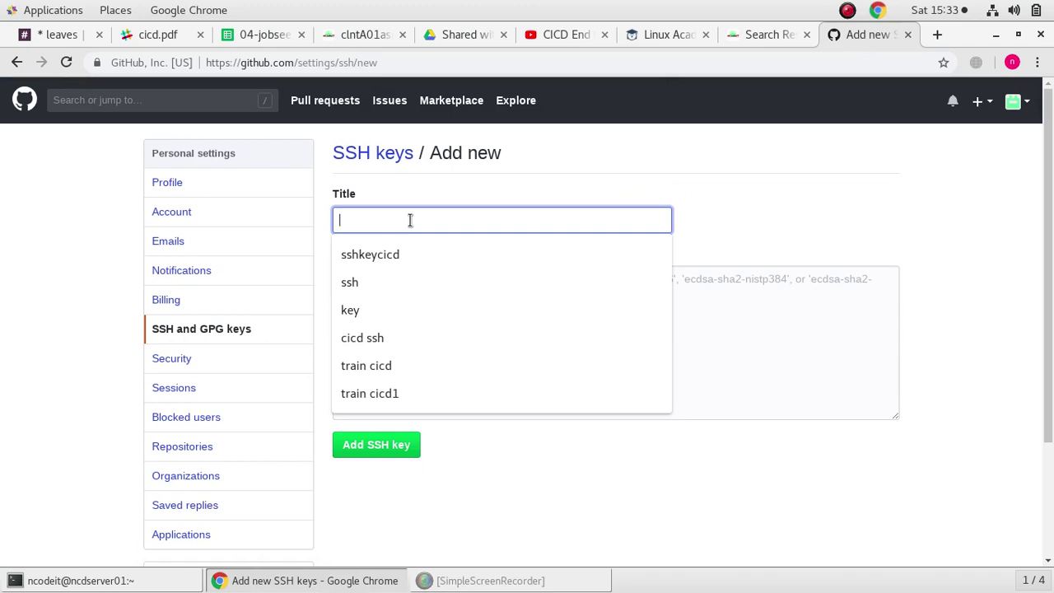
text(cicd f)
key(BackSpace)
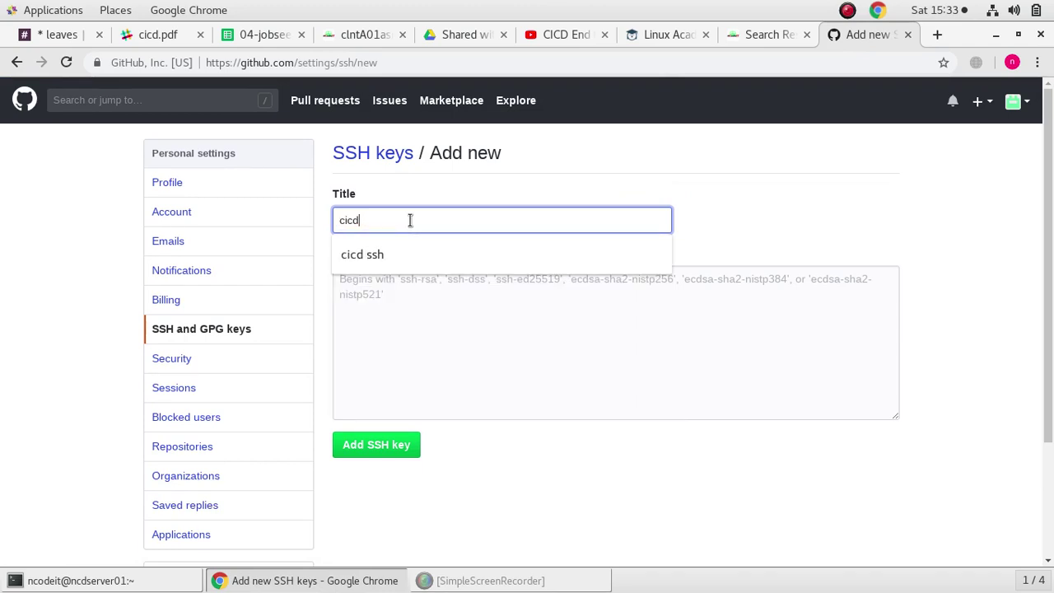
text(3 )
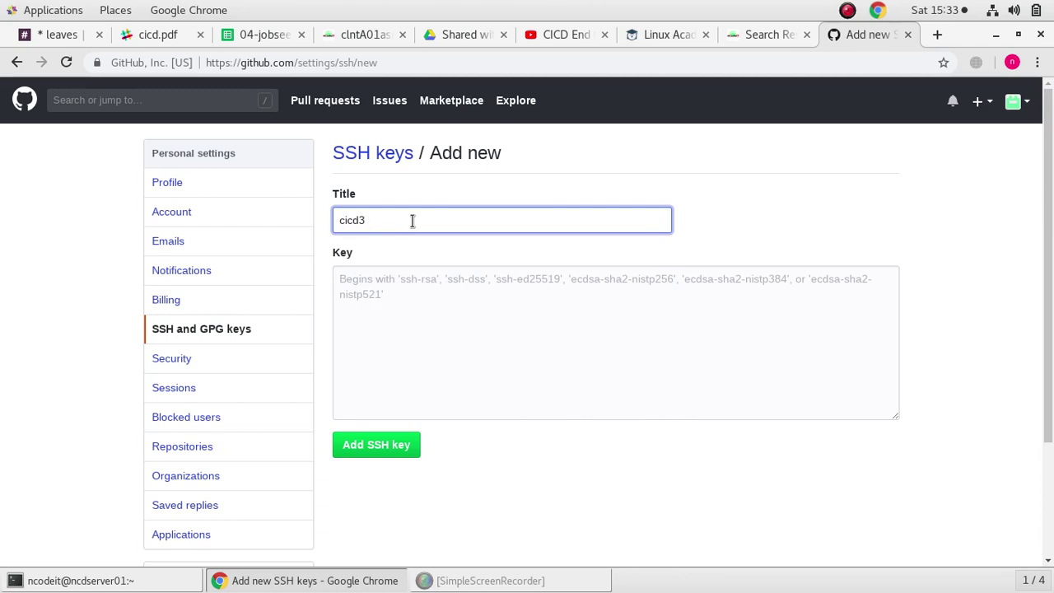
text(key)
right_click(450, 300)
click(490, 409)
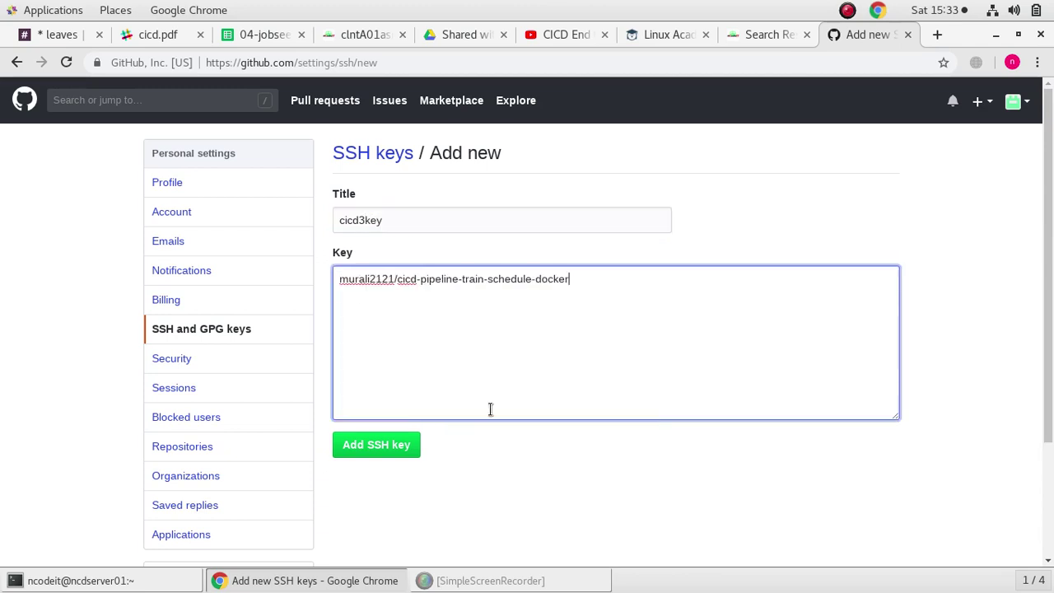
key(ctrl+a)
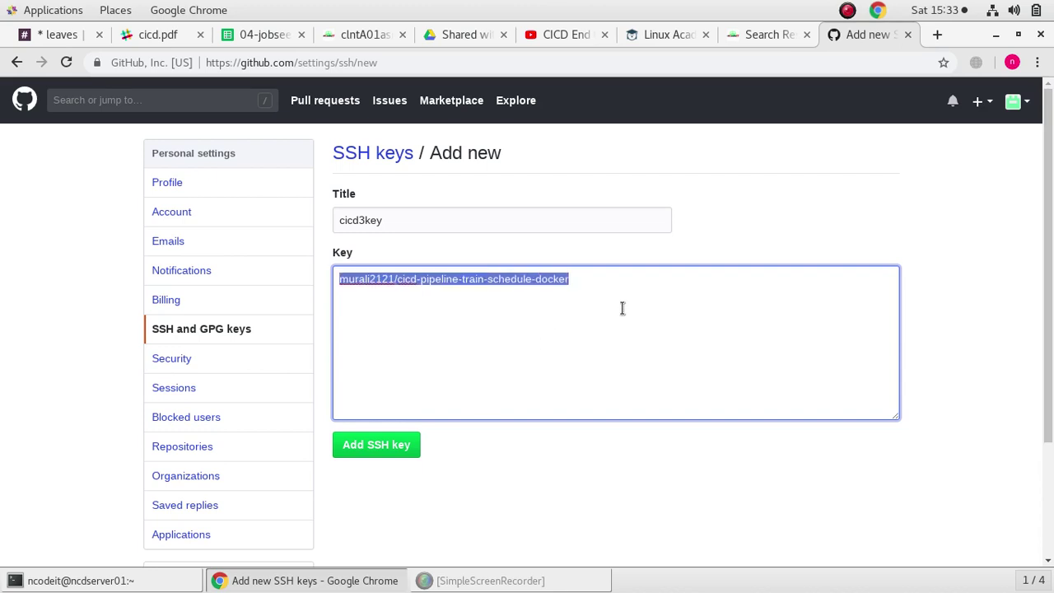
key(BackSpace)
Copy the server's public key from the terminal and save it as the cicd3key key.
click(175, 586)
text(fweefge)
key(BackSpace)
key(BackSpace)
key(BackSpace)
key(BackSpace)
key(BackSpace)
key(BackSpace)
key(BackSpace)
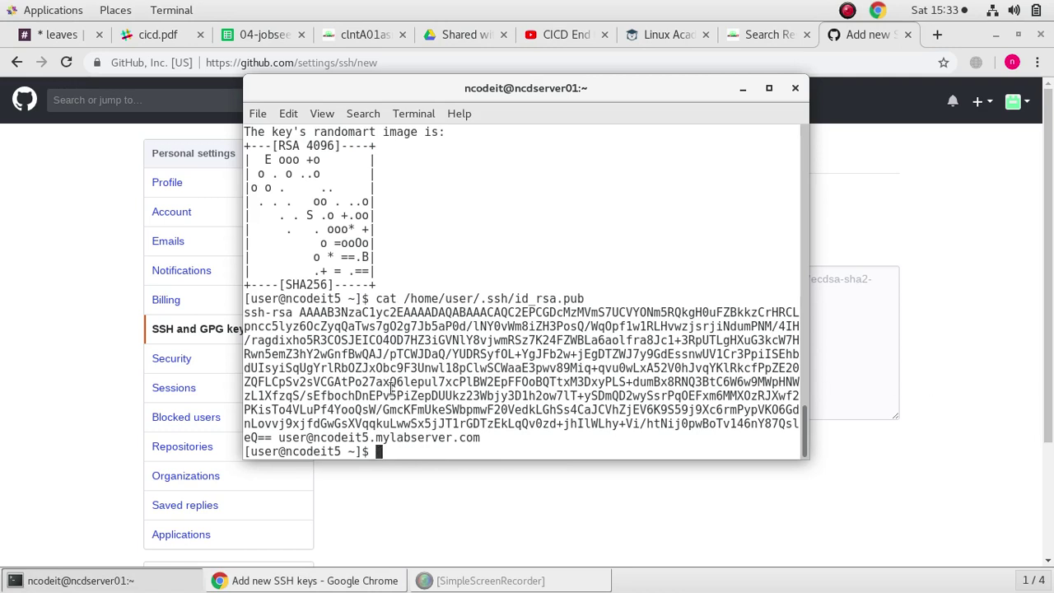
mouse_move(245, 312)
mouse_down()
mouse_move(279, 344)
mouse_move(461, 409)
mouse_move(480, 437)
mouse_up()
right_click(437, 380)
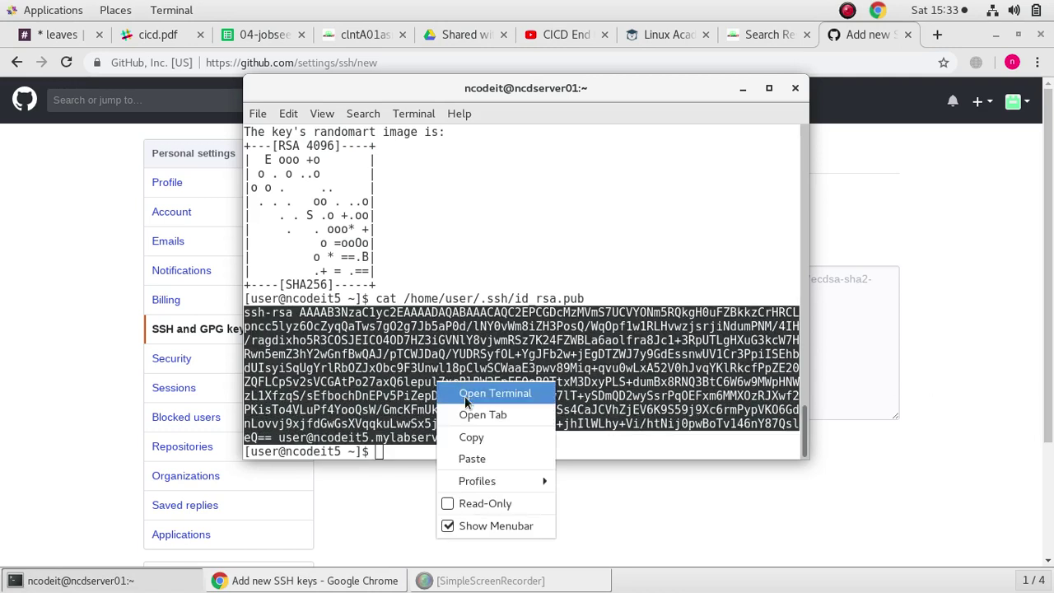
click(472, 504)
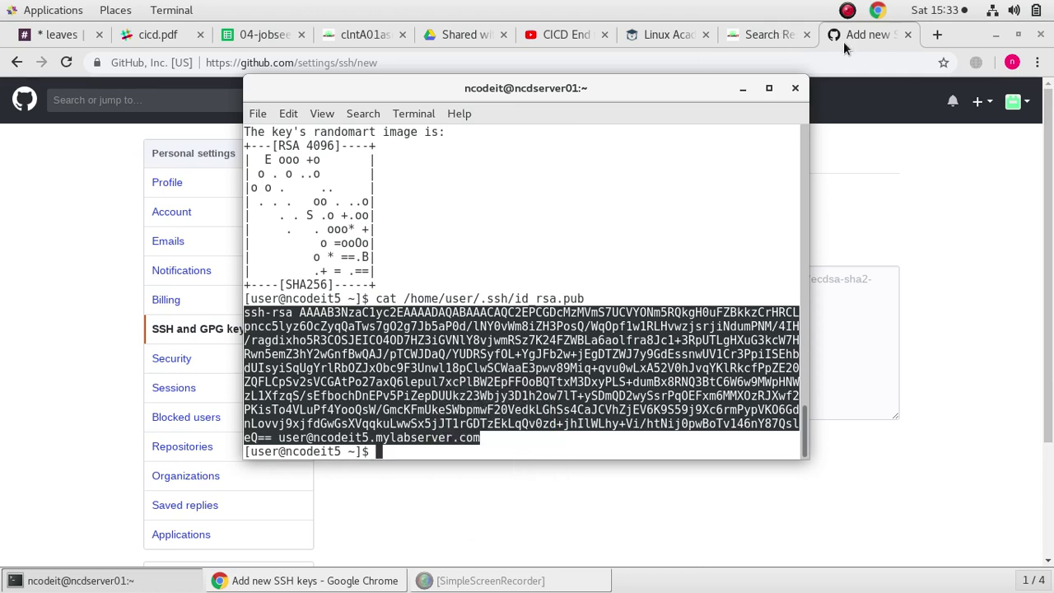
click(843, 41)
right_click(403, 278)
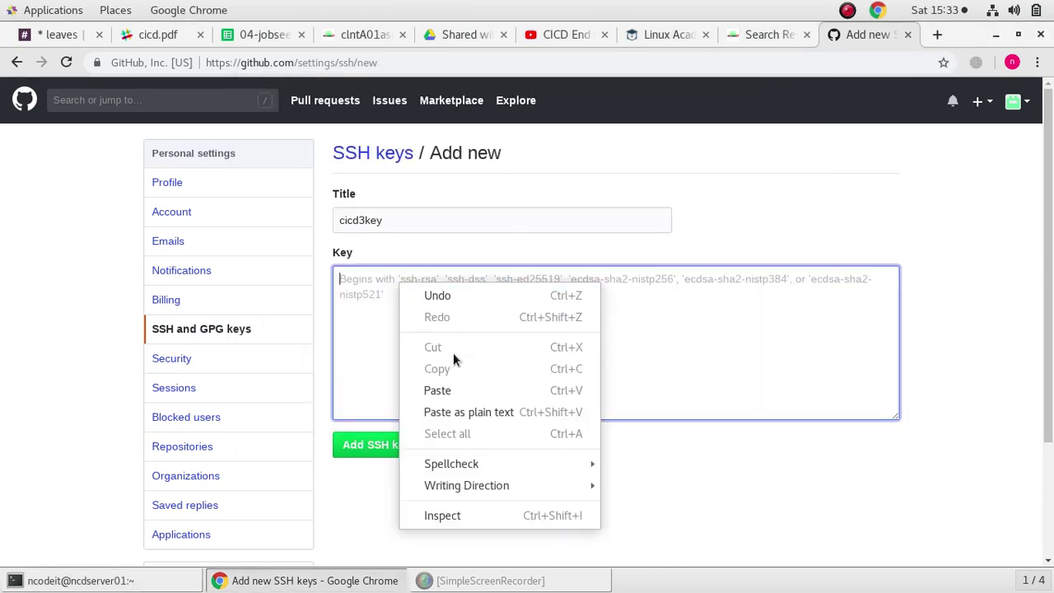
click(447, 390)
click(403, 443)
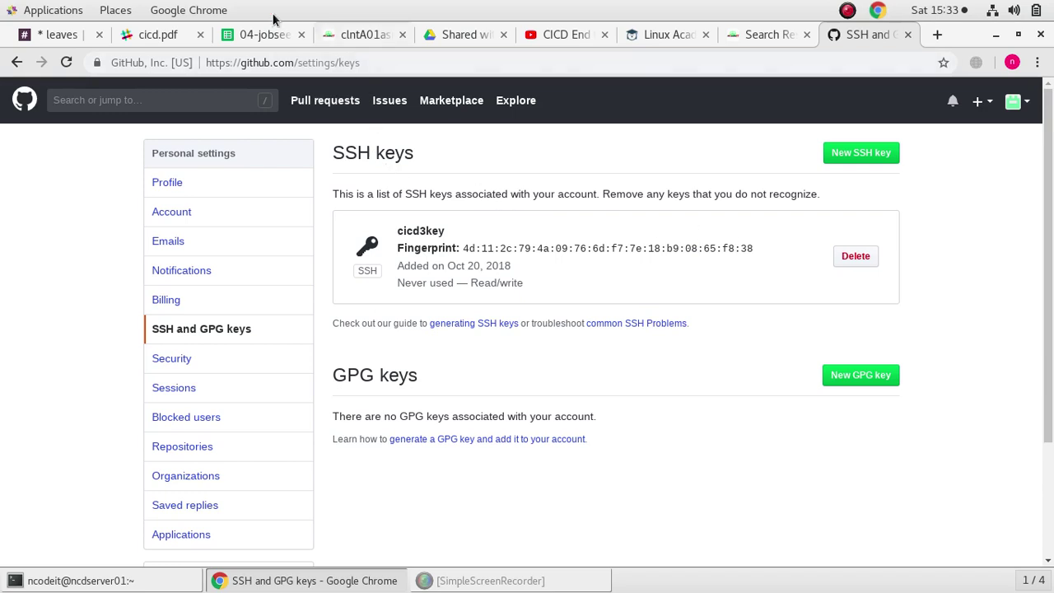
Review the cicd.pdf guide and begin a git clone command in the terminal.
click(160, 34)
scroll(390, 377, down, 10)
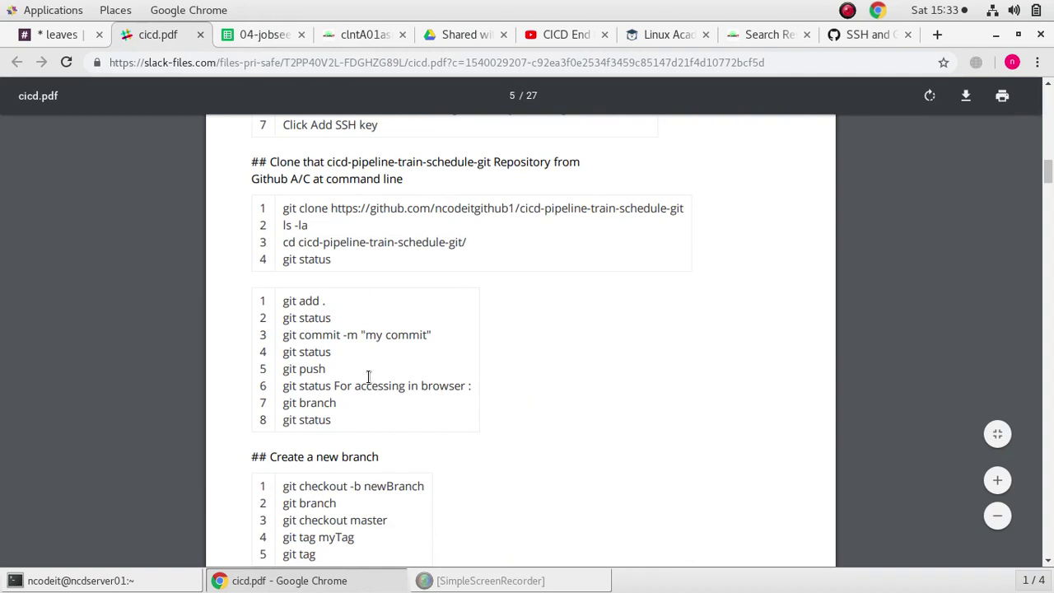
scroll(367, 379, up, 3)
scroll(453, 273, down, 2)
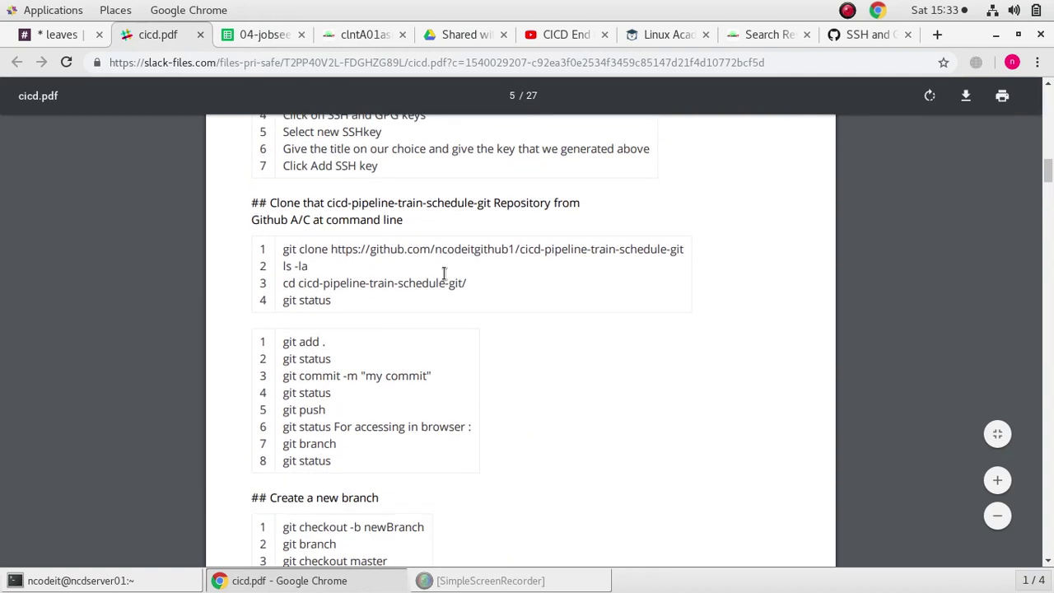
scroll(403, 294, down, 1)
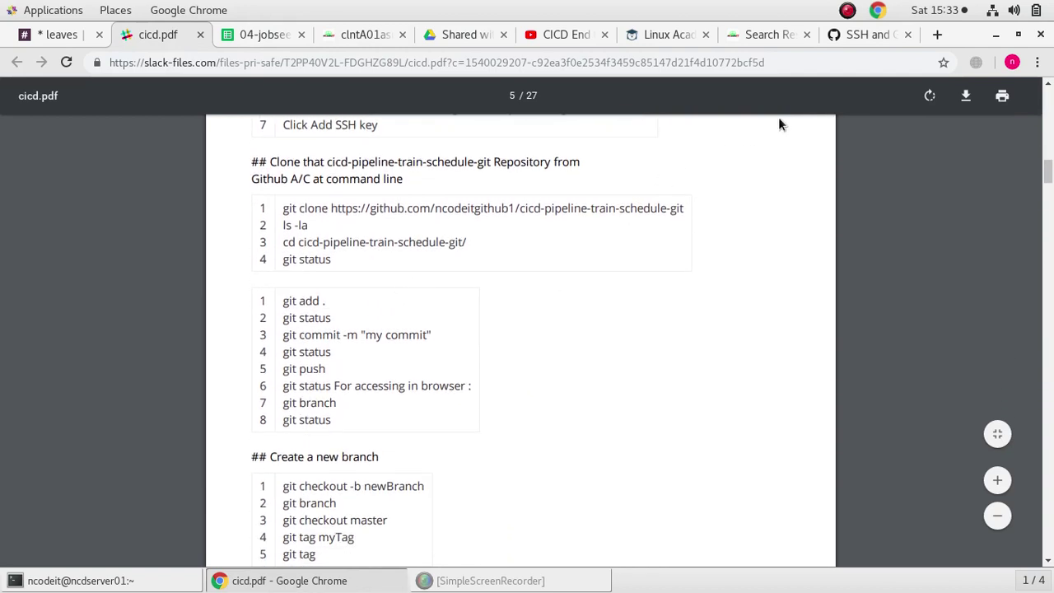
click(835, 41)
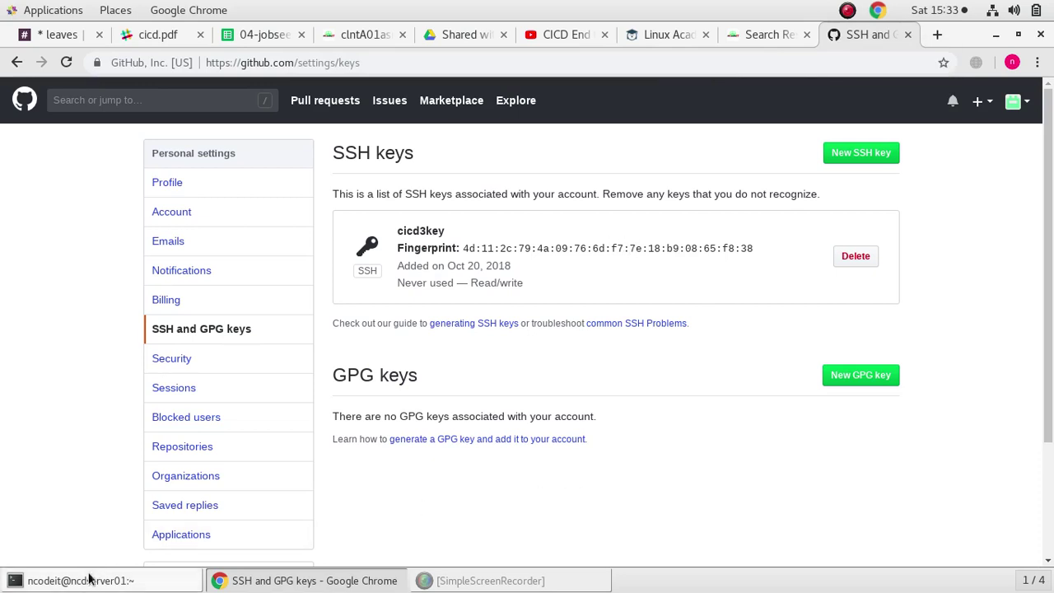
click(92, 579)
click(534, 442)
text(git clo)
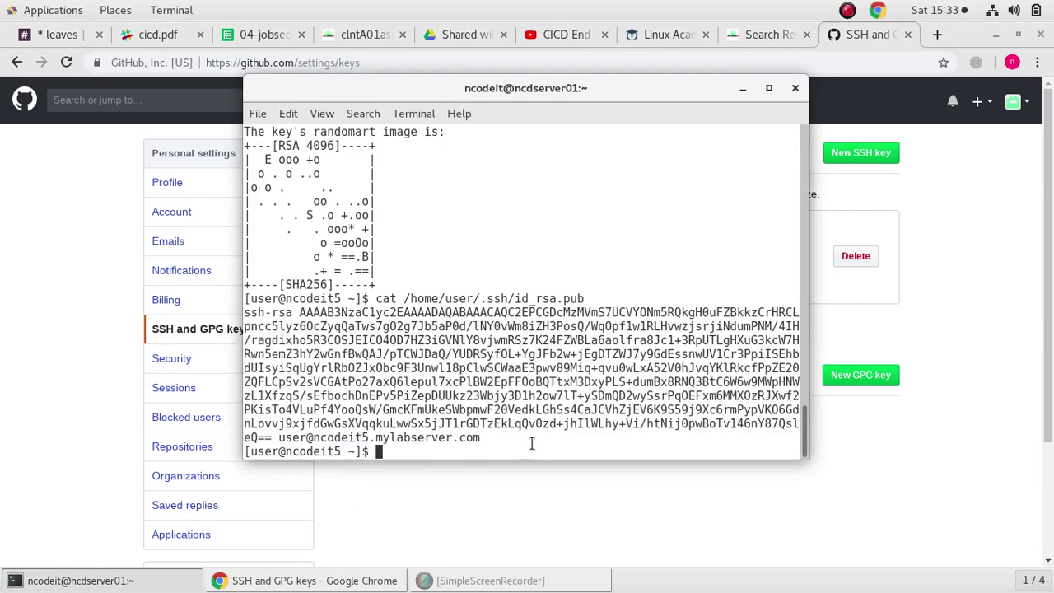
text(ne)
Open the guide's Source Code Management repository in a new tab, fork it, and select its address.
click(156, 37)
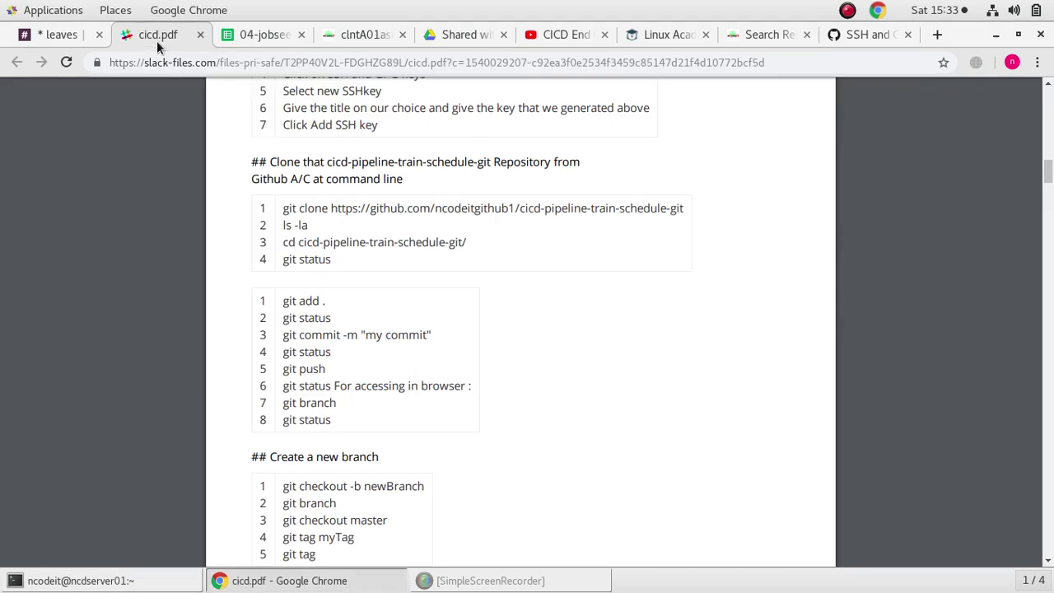
scroll(389, 229, up, 3)
scroll(388, 222, up, 15)
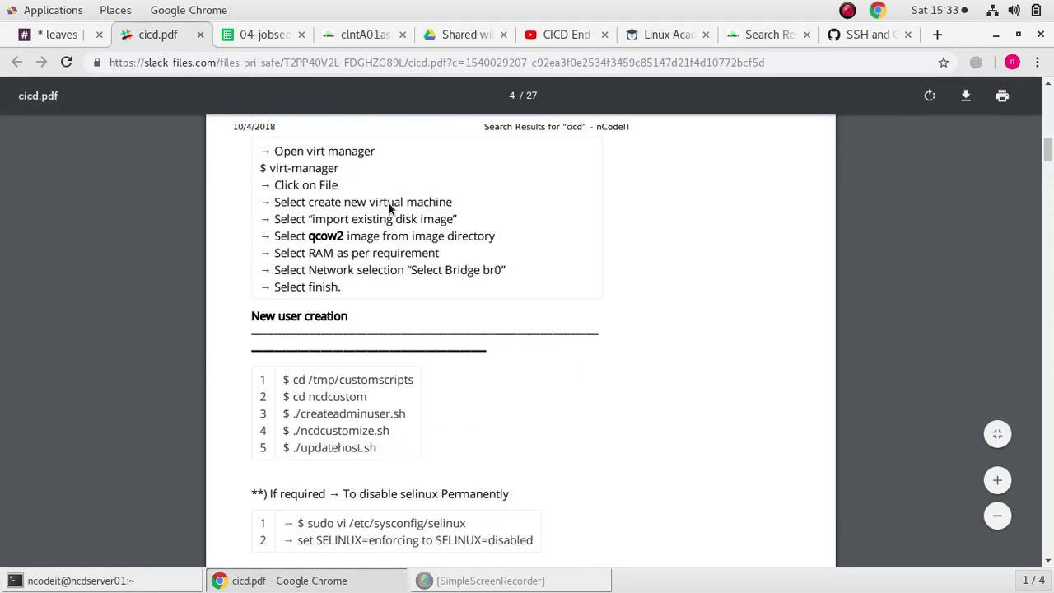
scroll(391, 210, up, 5)
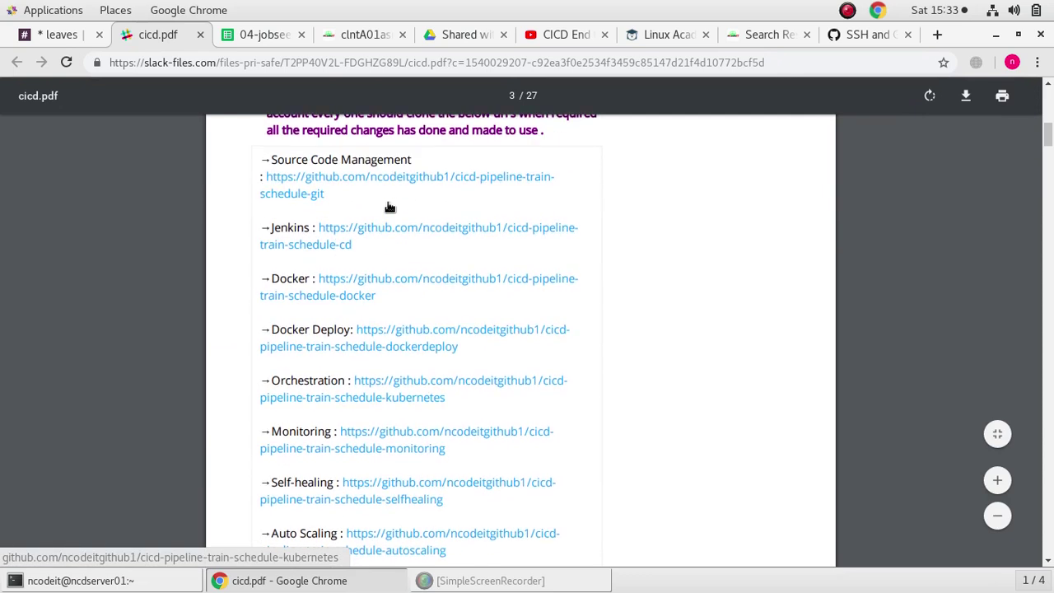
right_click(397, 260)
click(424, 273)
click(231, 38)
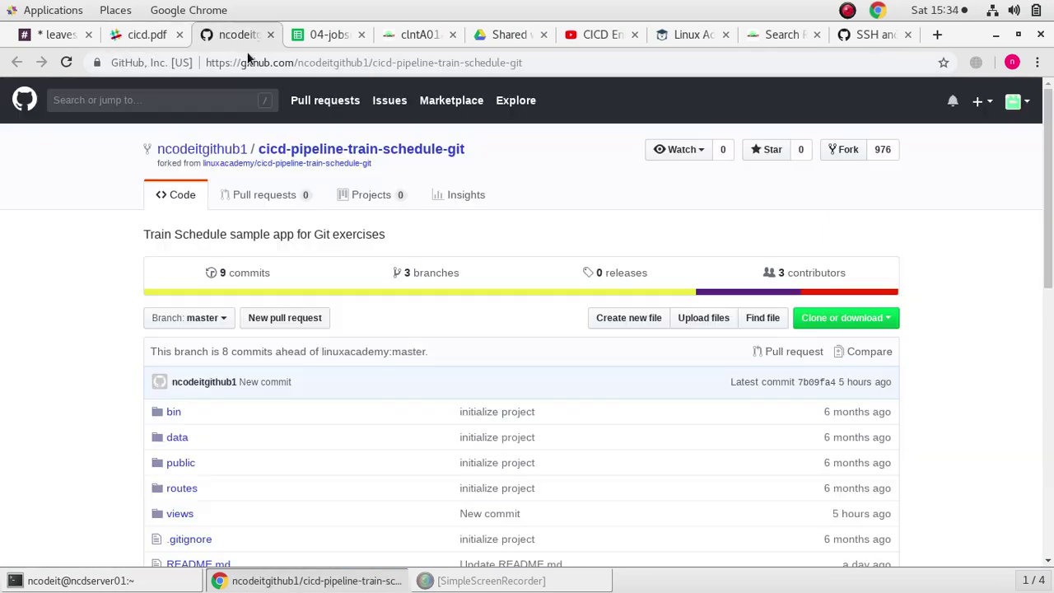
click(842, 150)
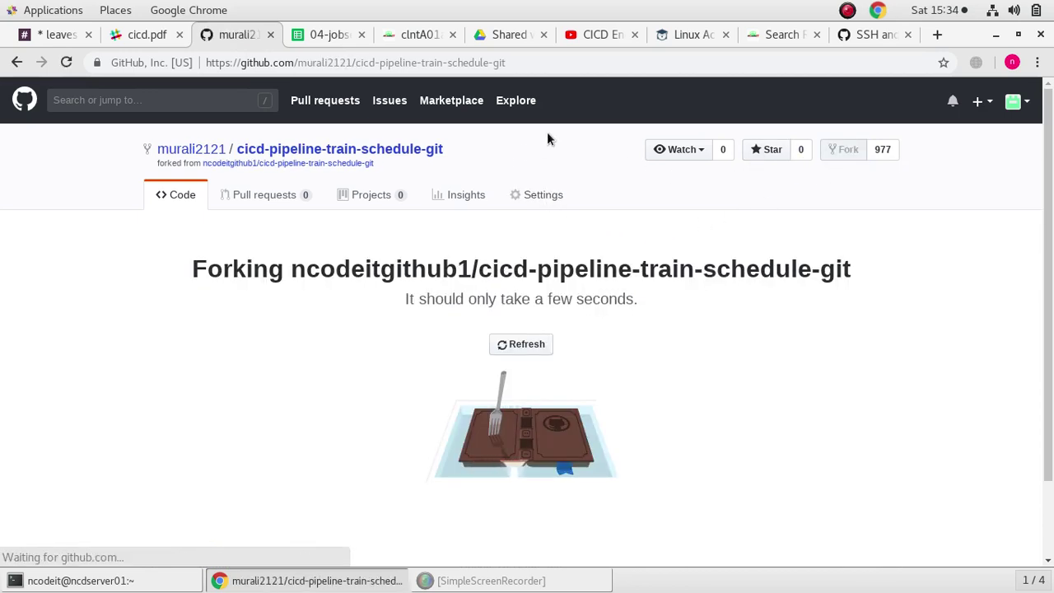
click(596, 66)
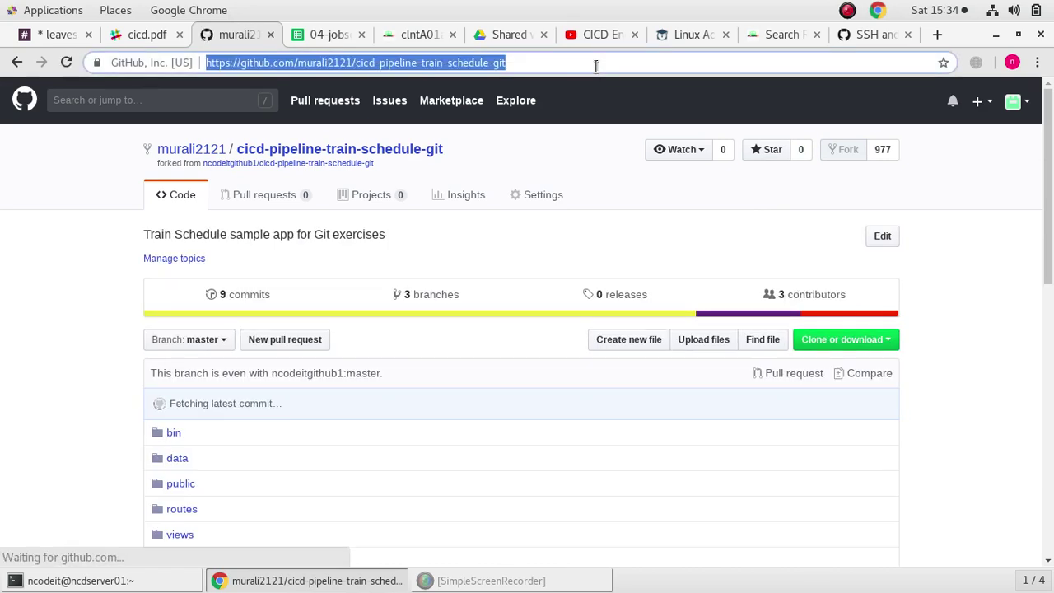
click(94, 576)
Clone the forked cicd-pipeline-train-schedule-git repository and cd into its folder.
right_click(520, 439)
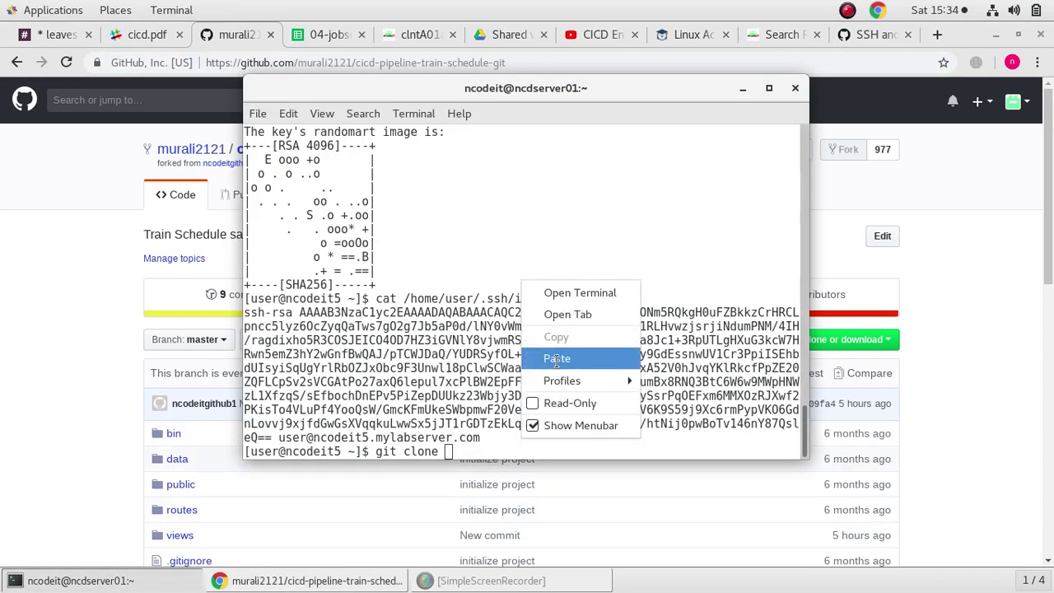
click(564, 359)
key(Return)
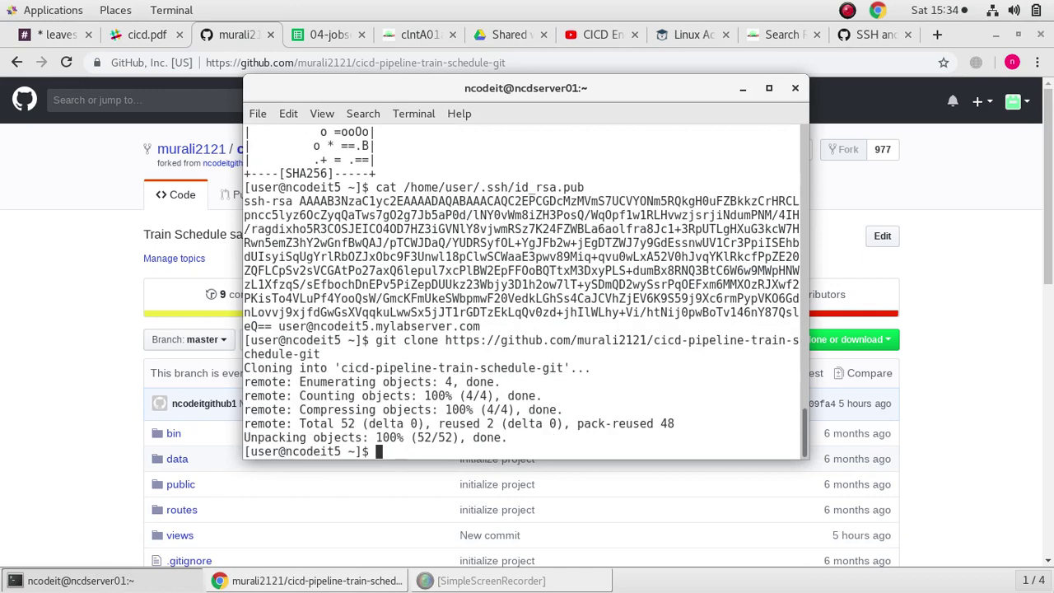
text(git s)
key(BackSpace)
key(BackSpace)
key(BackSpace)
key(BackSpace)
key(BackSpace)
text(cd ci)
key(Tab)
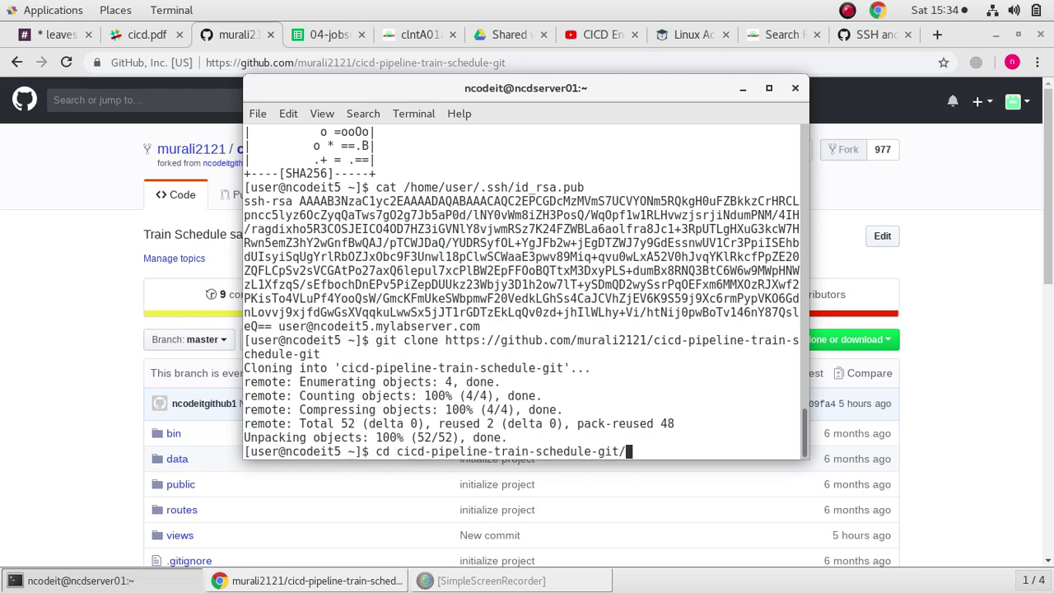
key(Return)
Check git status, list the branches, and try a branch named master.
text(g)
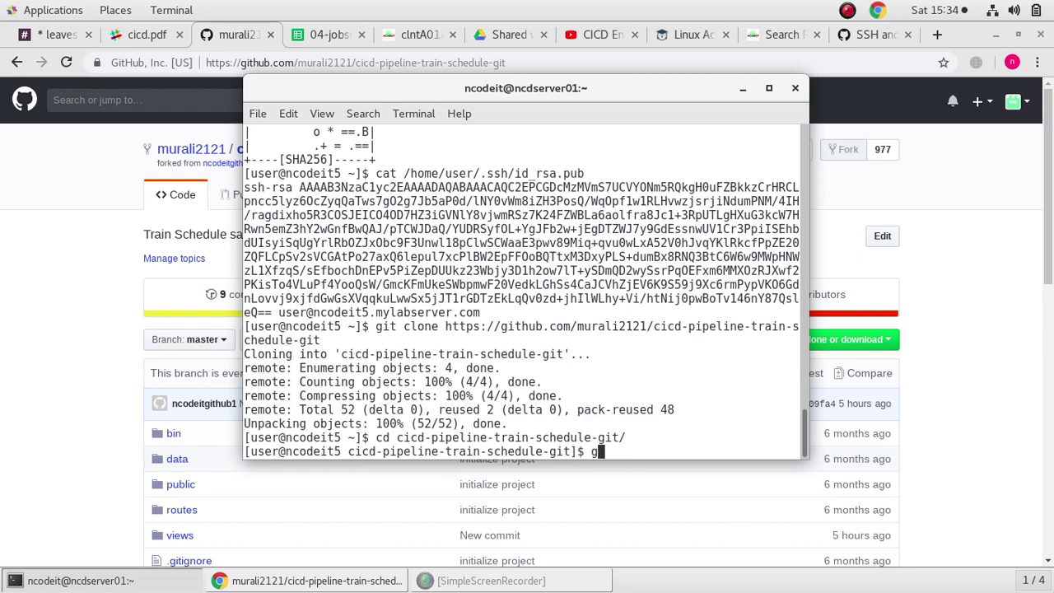
text(it status)
key(Return)
text(git add)
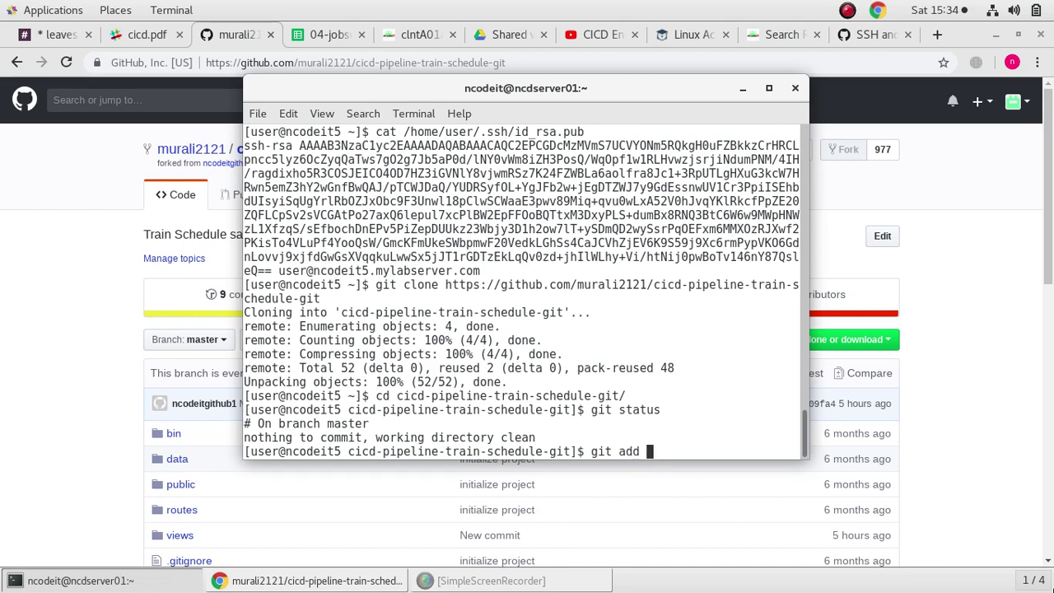
key(ctrl+u)
text(git branch)
key(Return)
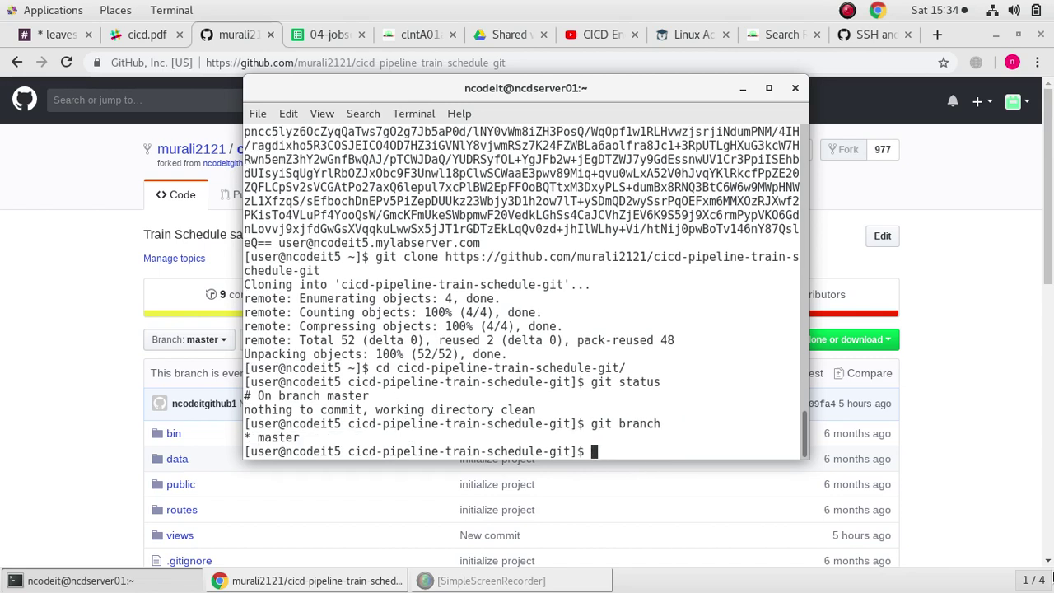
key(Up)
text(master)
key(Return)
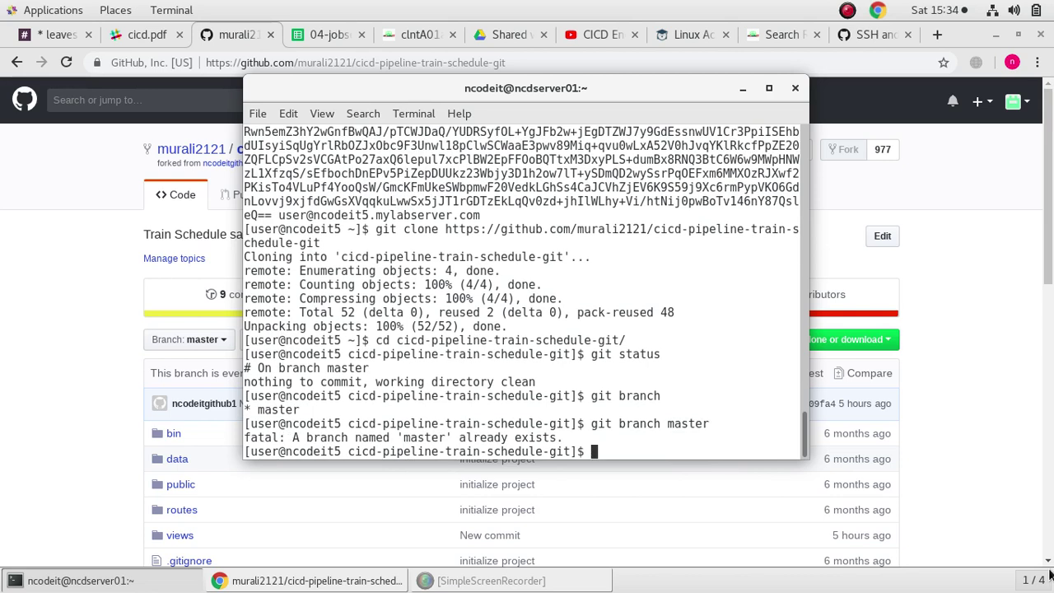
Create and switch to a new branch murali, then check out master again.
text(git checkout -b murali)
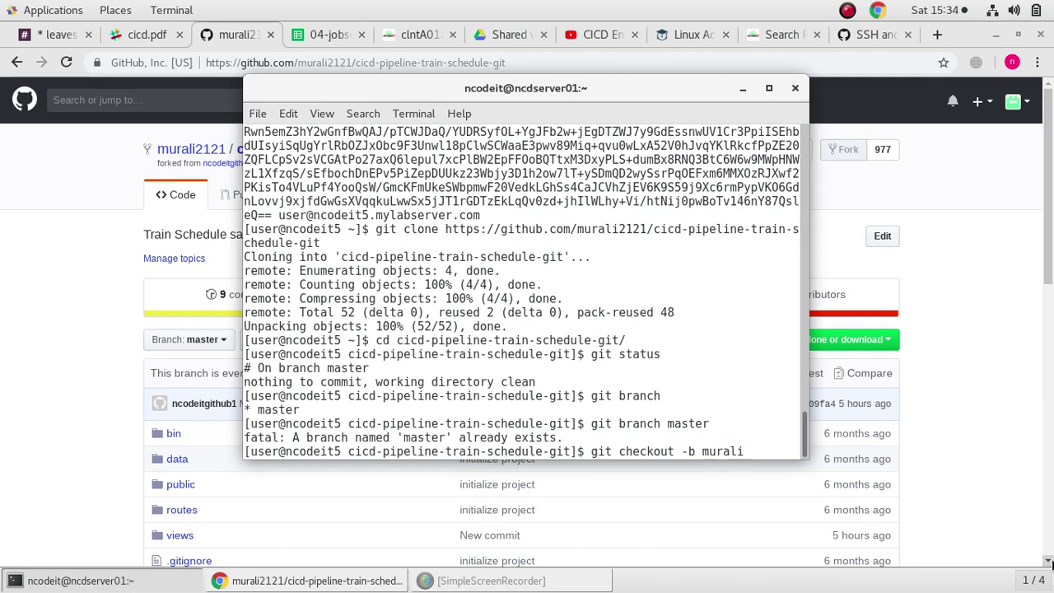
key(Return)
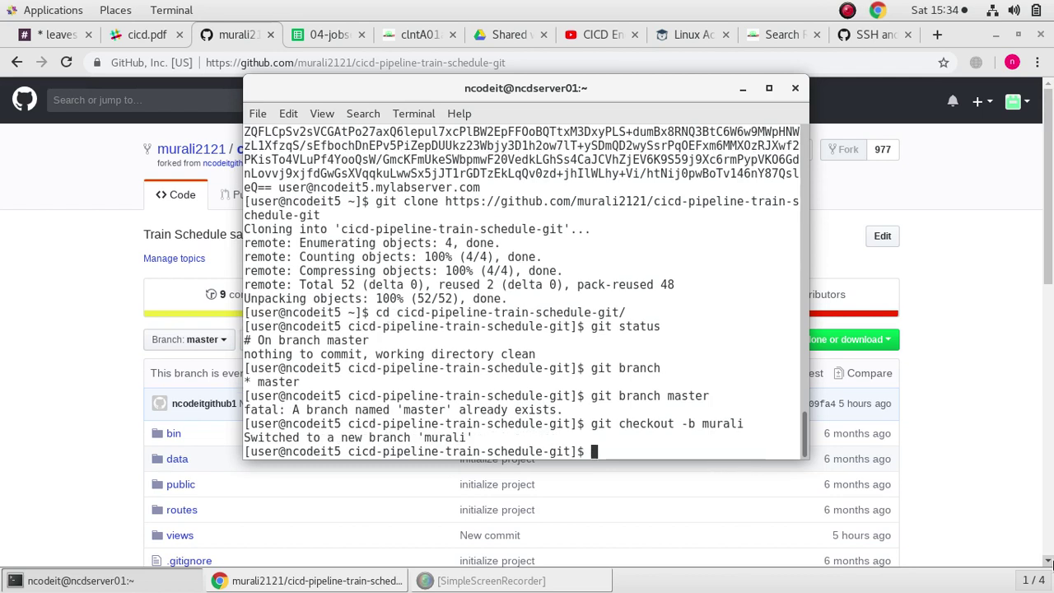
key(Up)
key(Up)
key(Down)
key(BackSpace)
key(BackSpace)
key(BackSpace)
key(BackSpace)
key(BackSpace)
key(BackSpace)
key(BackSpace)
key(BackSpace)
key(BackSpace)
key(BackSpace)
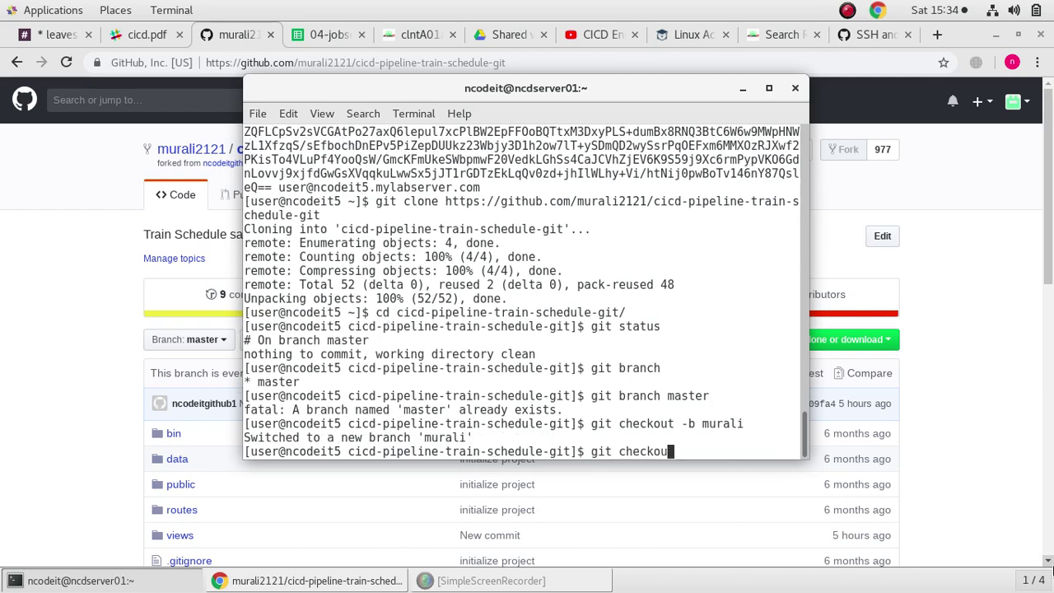
text(t master)
key(Return)
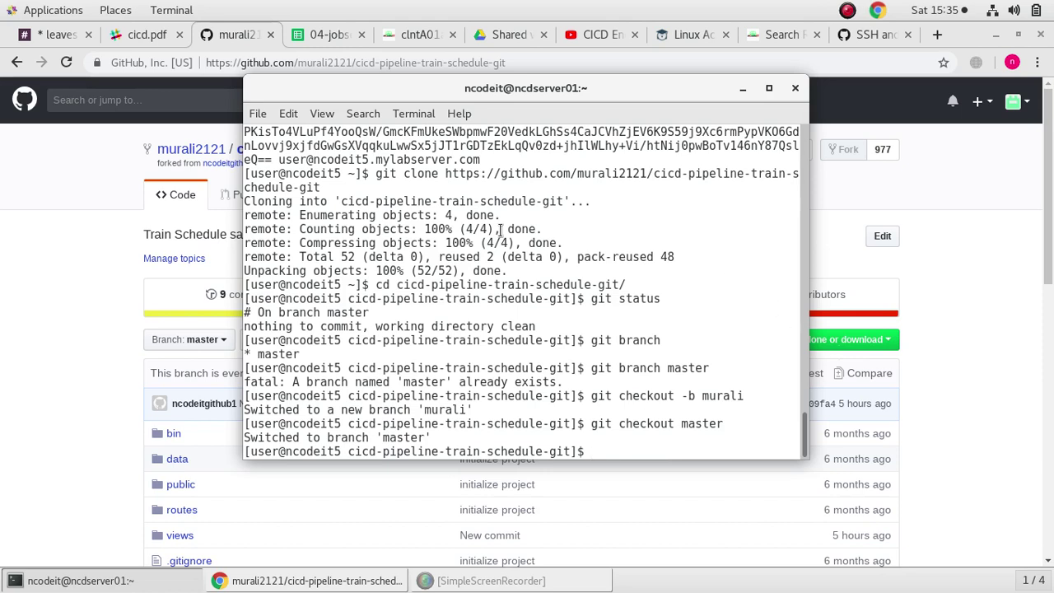
Review the Gradle steps in the cicd.pdf guide.
click(137, 45)
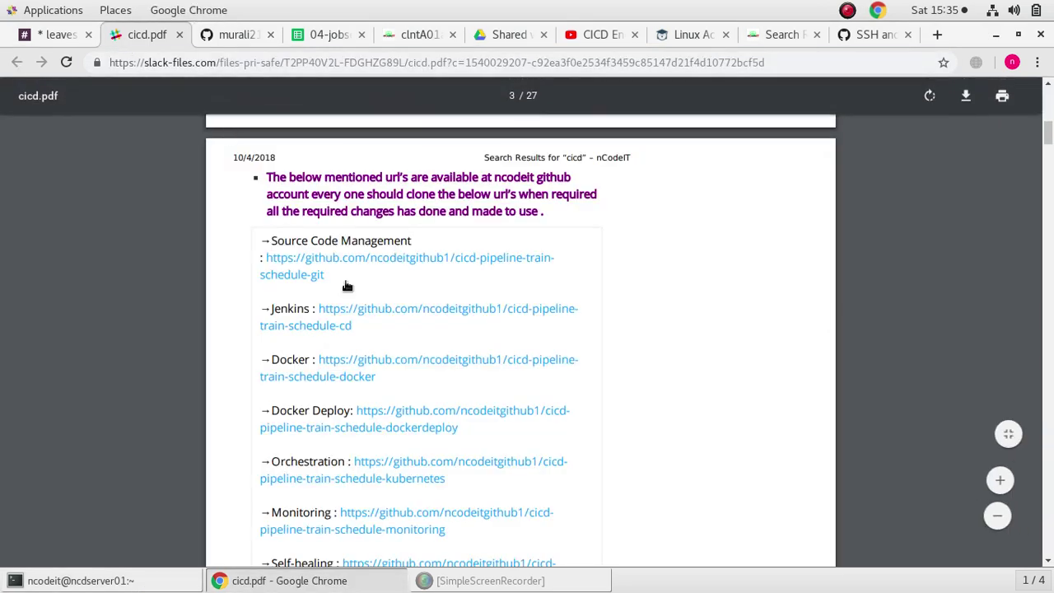
scroll(349, 351, down, 8)
scroll(374, 344, down, 8)
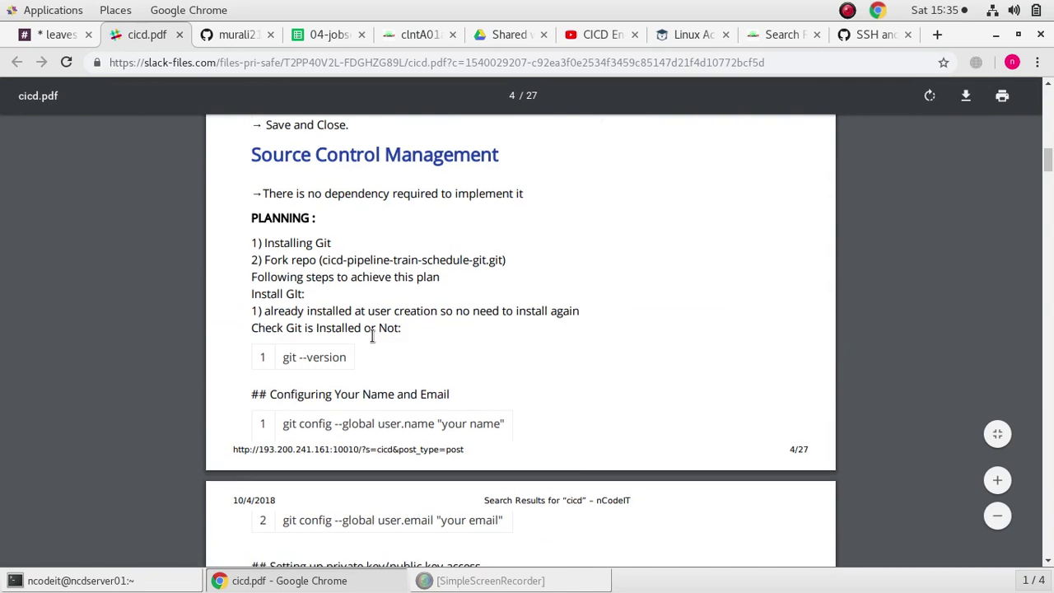
scroll(476, 387, down, 12)
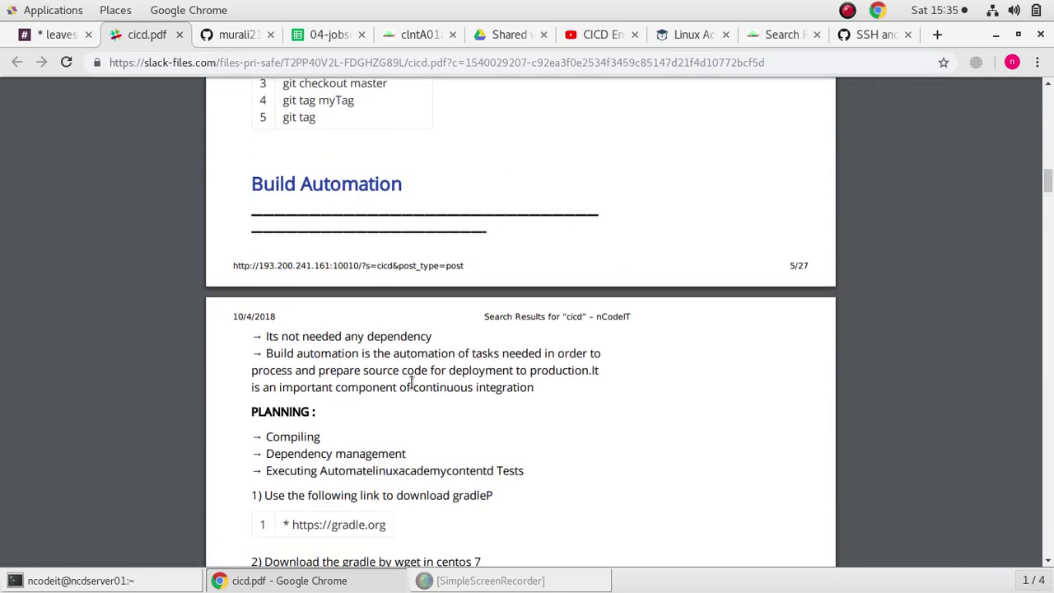
scroll(412, 383, down, 3)
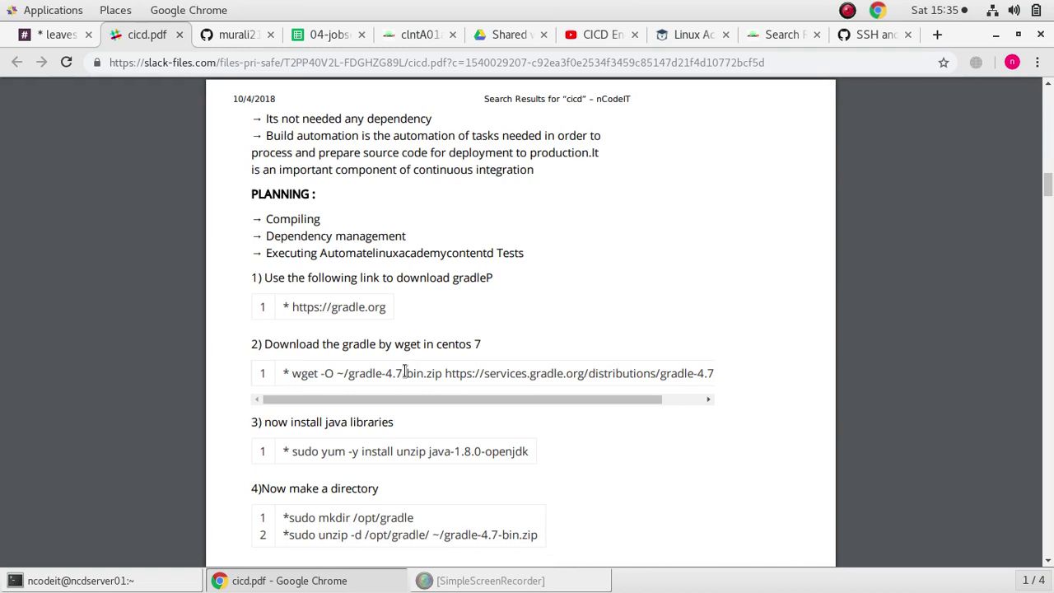
scroll(404, 372, down, 2)
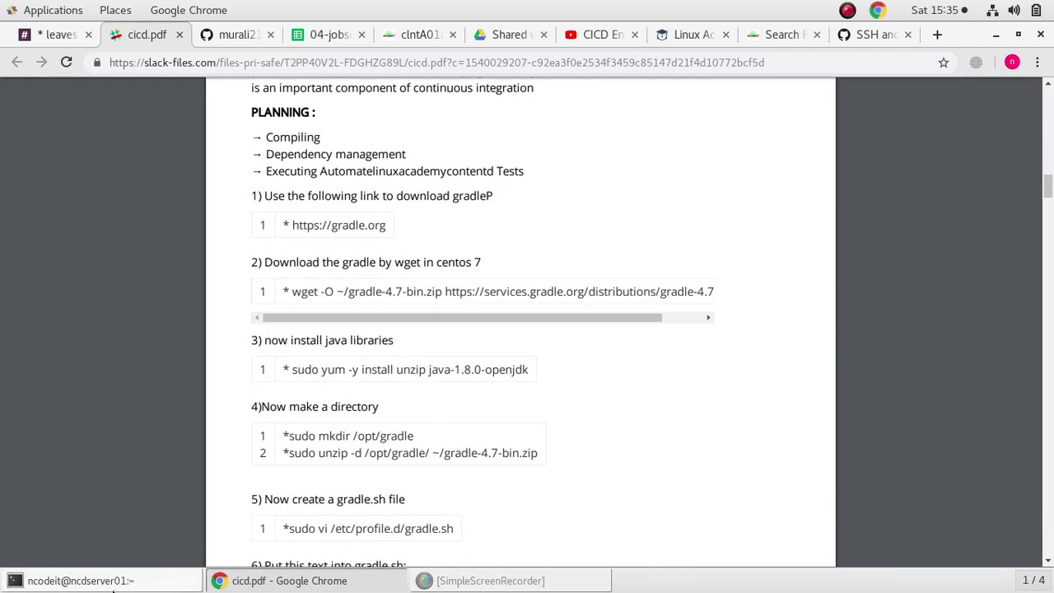
Load the Linux Academy course in a new tab and open the Installing Gradle lesson's commands.
click(688, 35)
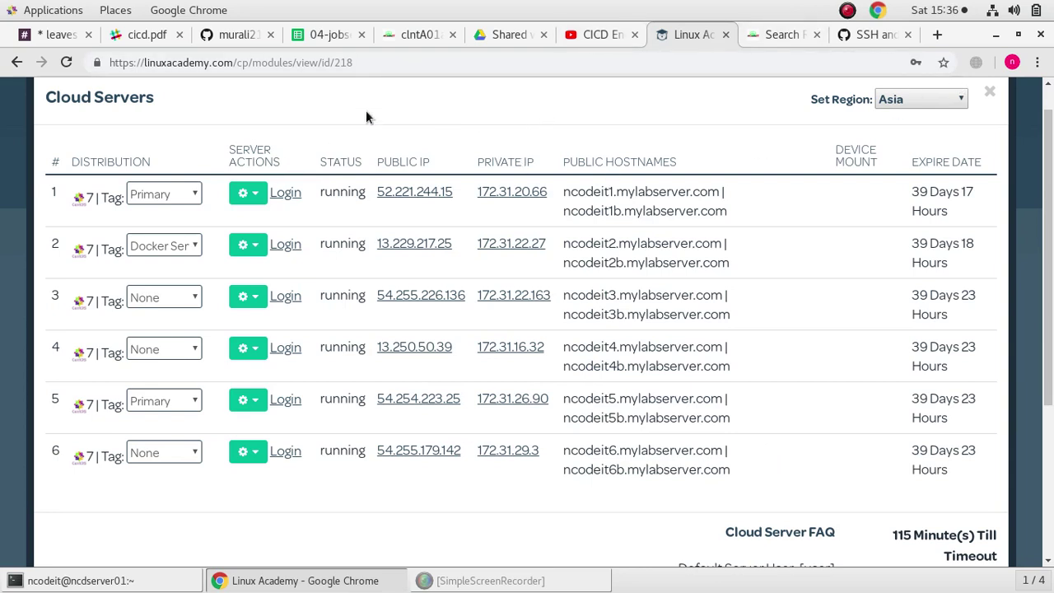
click(378, 69)
key(ctrl+c)
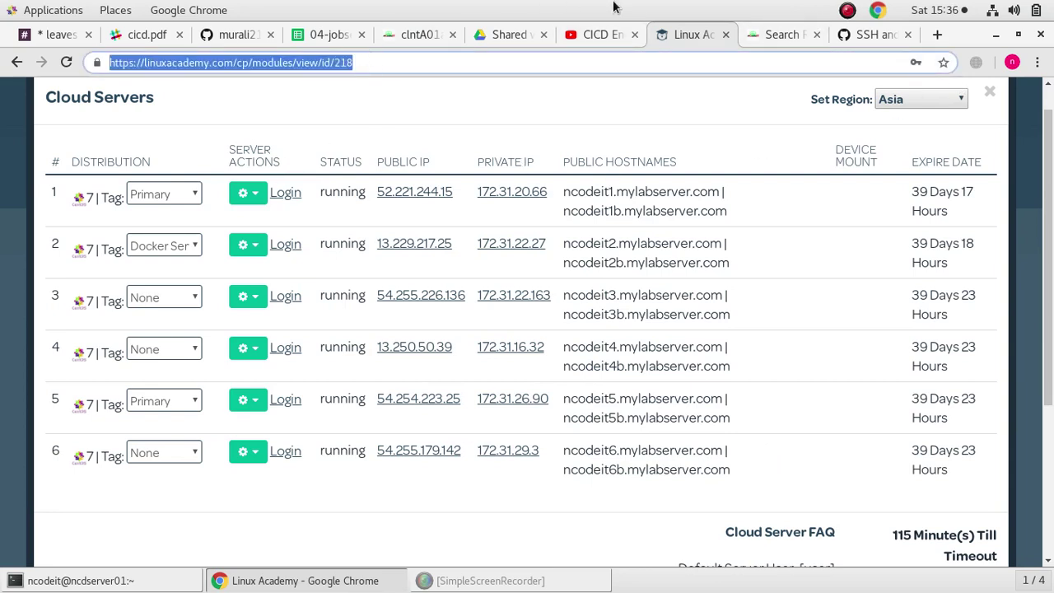
click(936, 34)
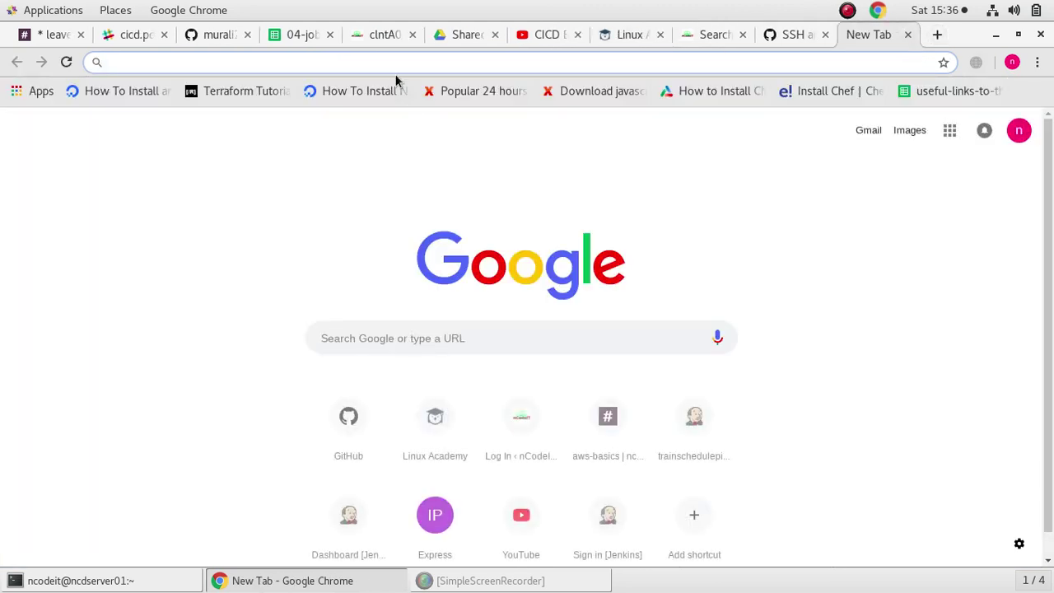
key(ctrl+v)
key(Return)
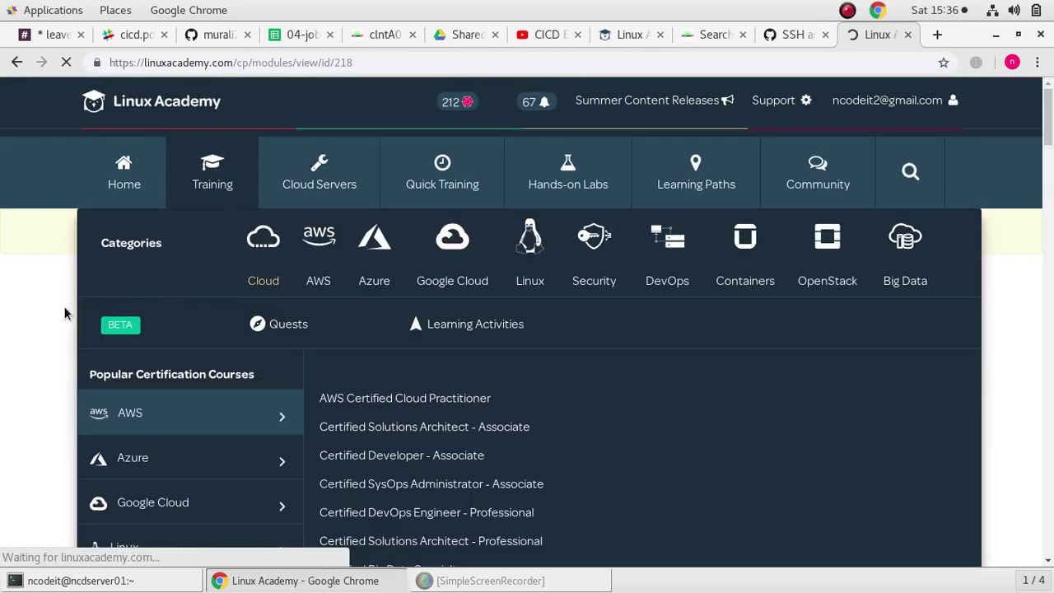
scroll(360, 367, down, 3)
scroll(271, 300, down, 8)
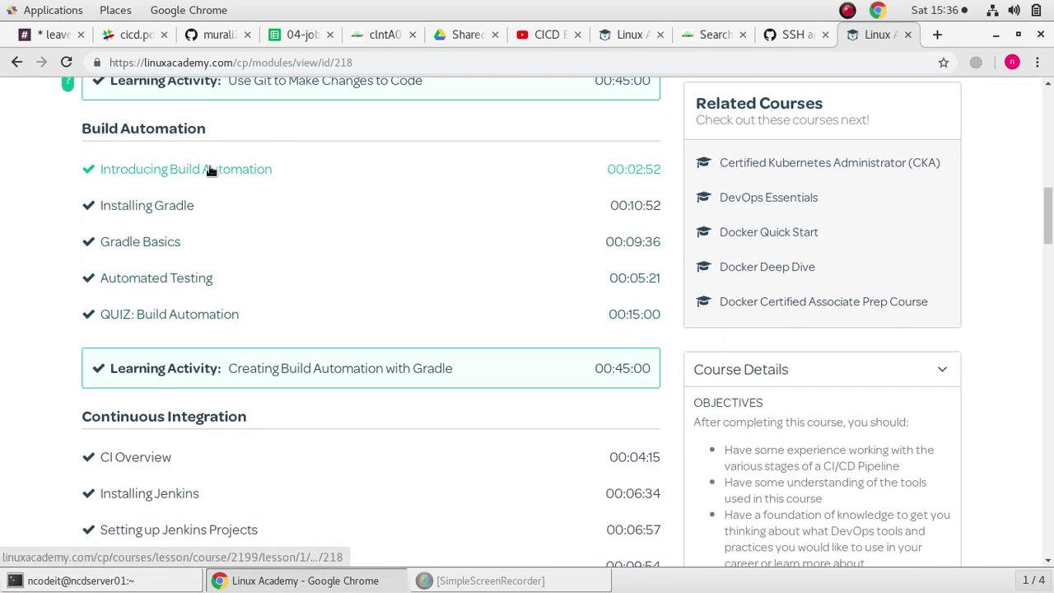
click(157, 205)
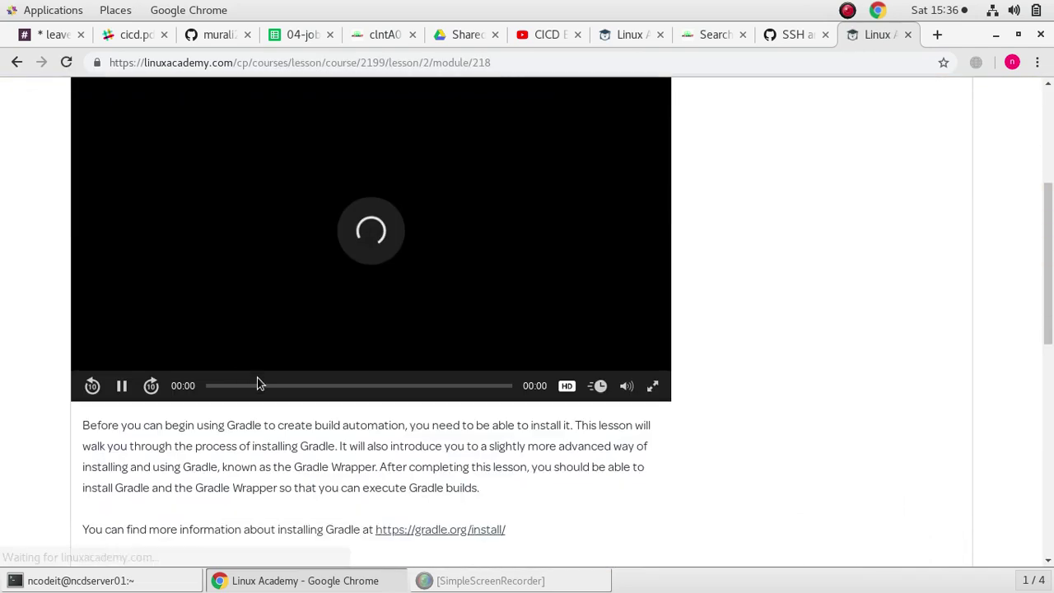
scroll(249, 317, down, 4)
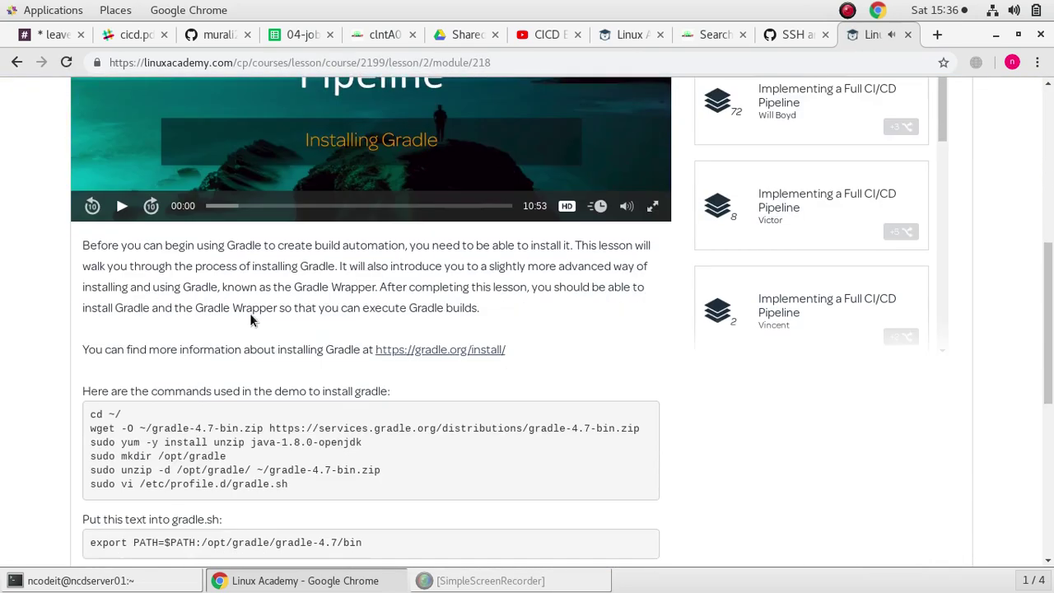
scroll(249, 330, down, 6)
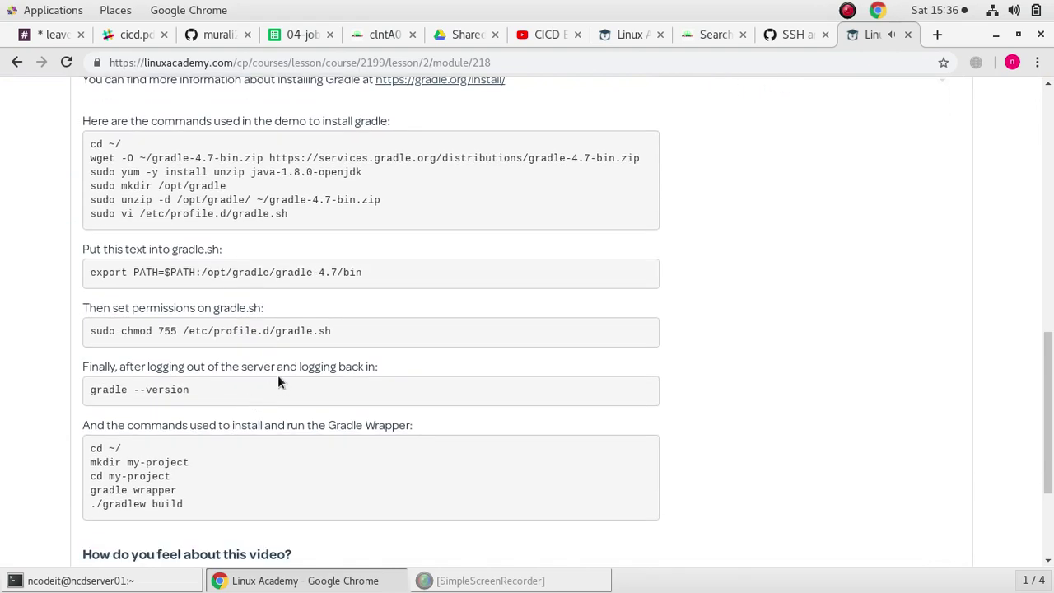
click(82, 581)
From the home directory, run the lesson's wget command to download gradle-4.7-bin.zip.
drag(377, 85, 584, 89)
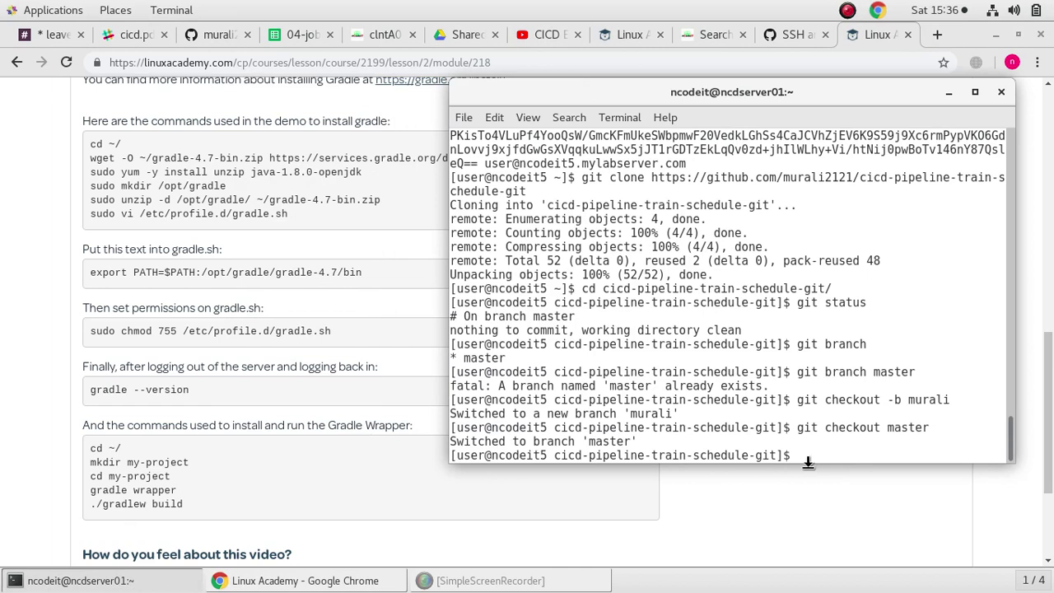
text(cd ~/)
key(Return)
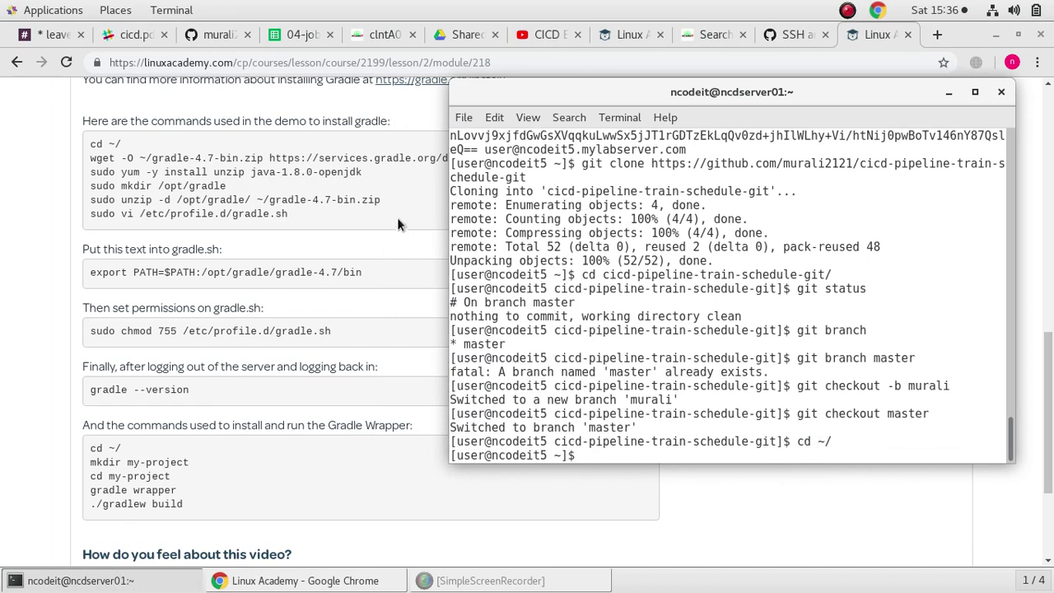
triple_click(349, 158)
right_click(349, 158)
click(362, 170)
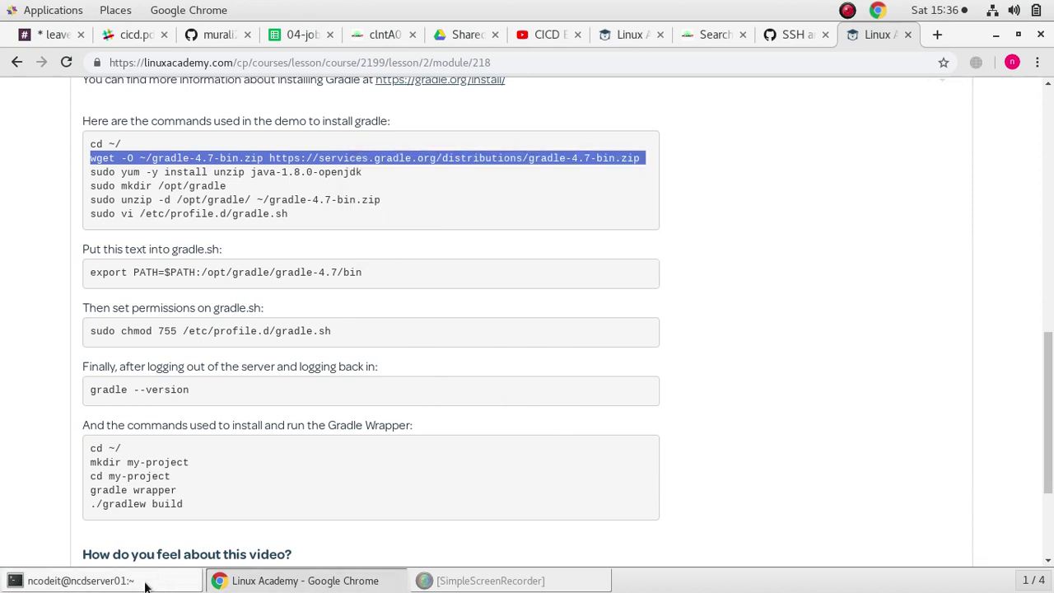
click(146, 581)
right_click(622, 447)
click(658, 364)
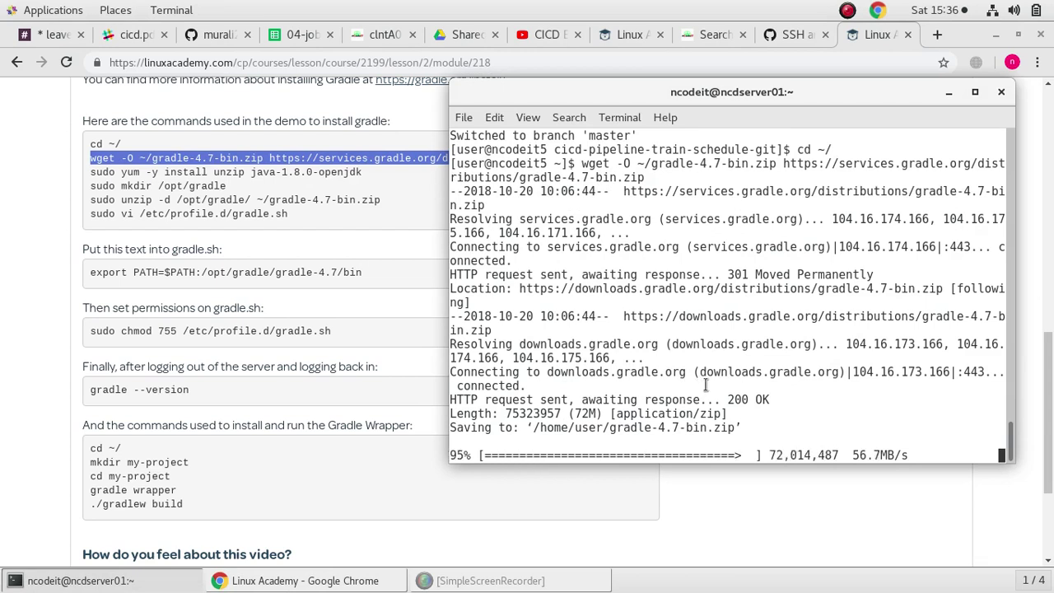
Copy the lesson's yum install command for pasting into the terminal.
triple_click(329, 171)
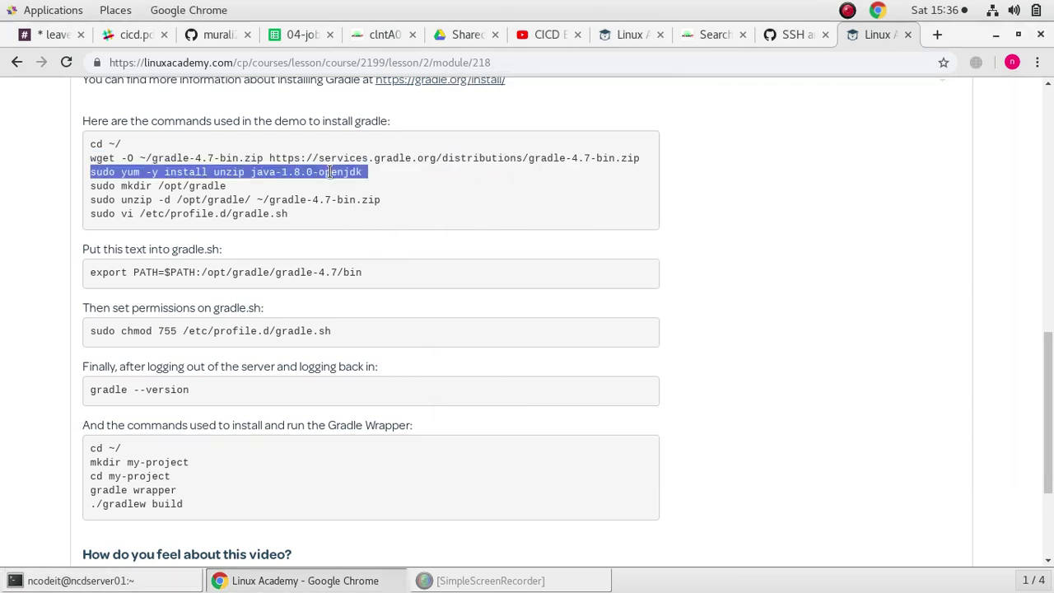
right_click(332, 173)
click(355, 182)
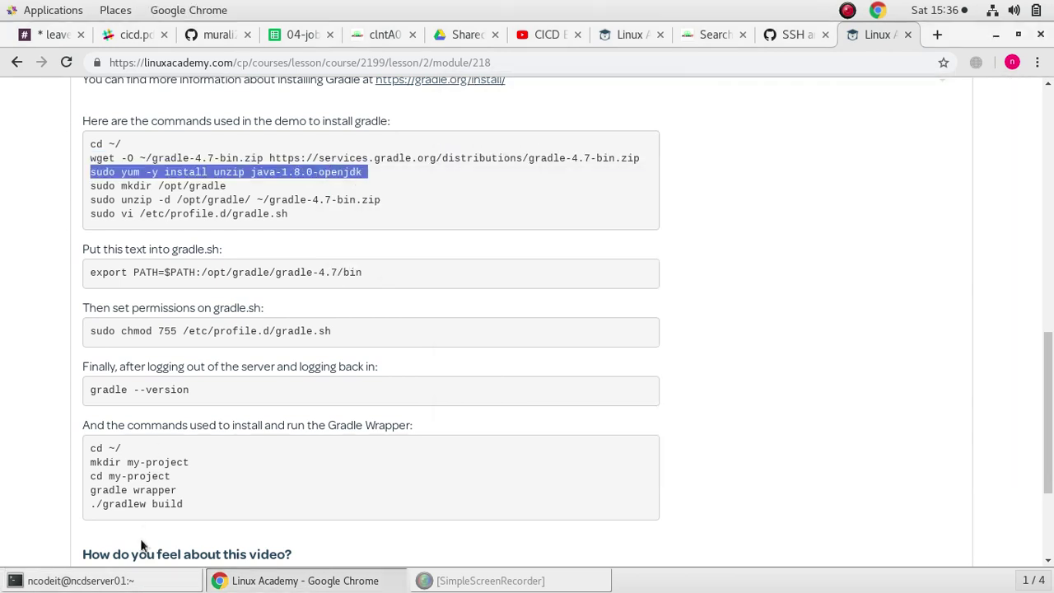
click(129, 580)
right_click(724, 441)
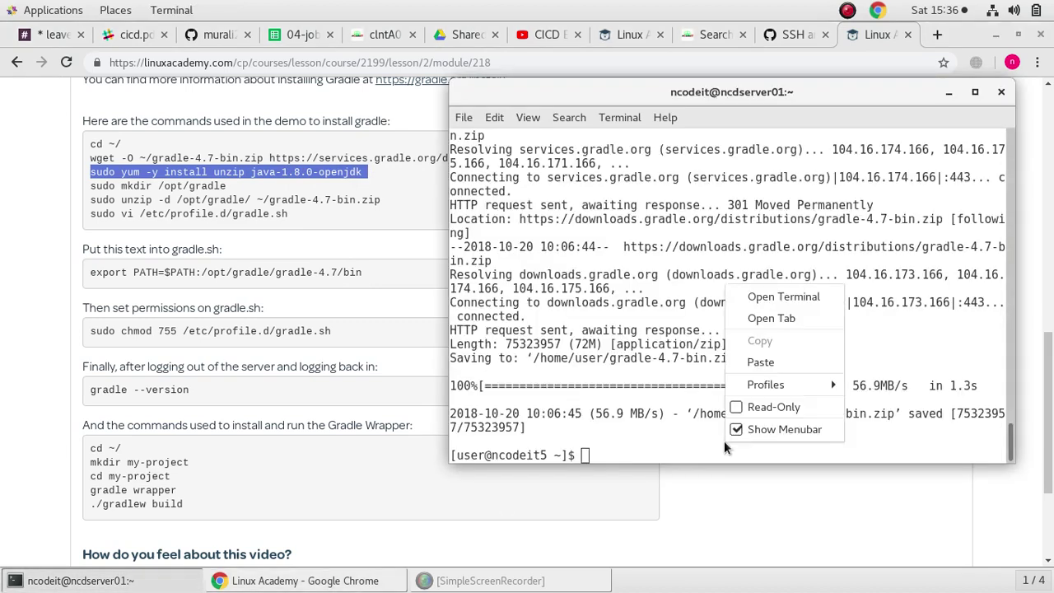
Run the yum install for unzip and Java 1.8 OpenJDK, entering the sudo password.
click(747, 360)
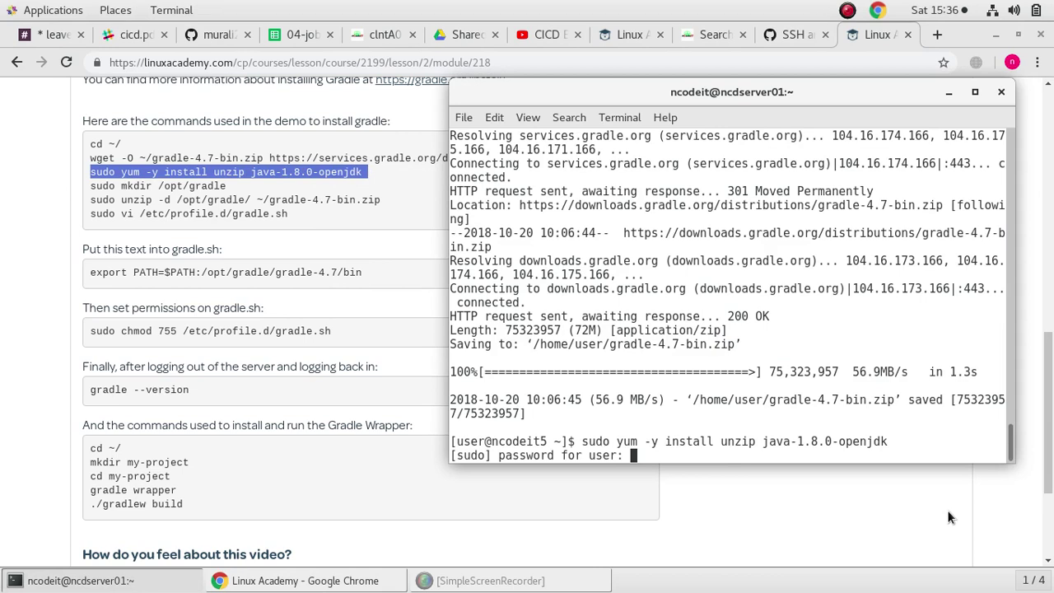
key(Return)
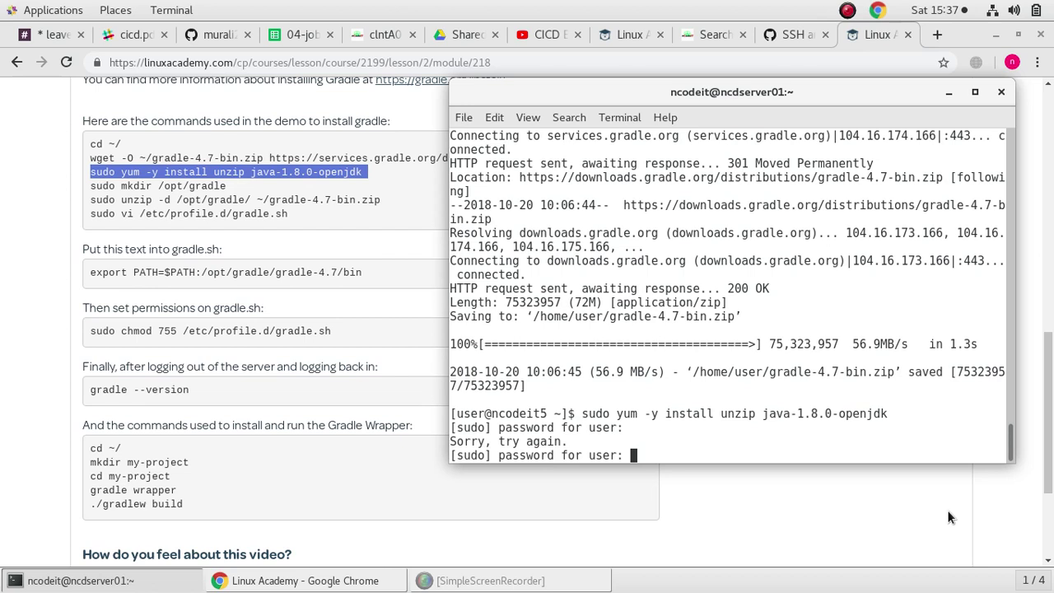
key(Return)
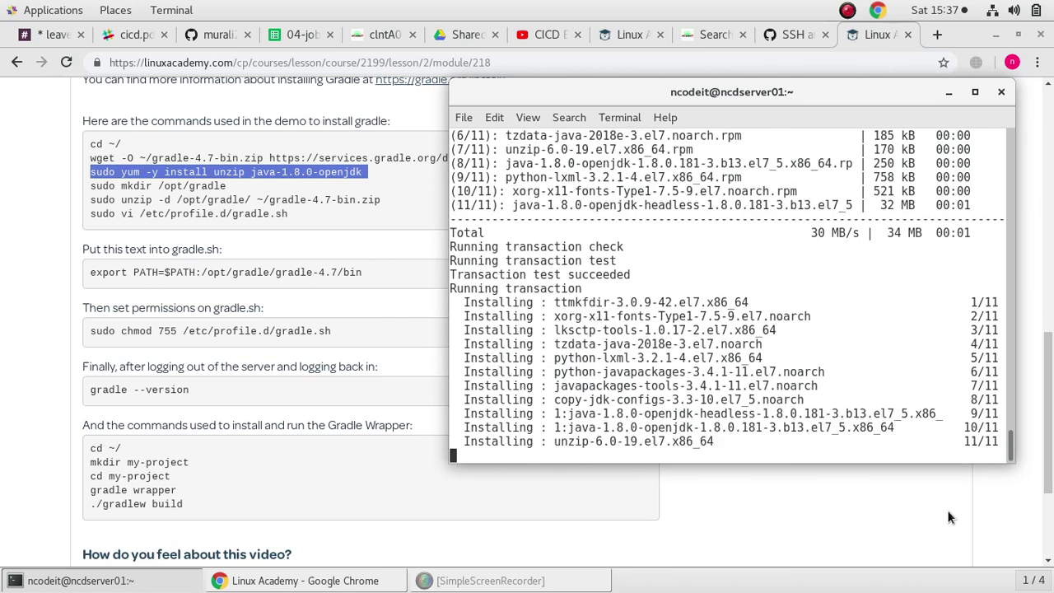
Create /opt/gradle and extract gradle-4.7-bin.zip into it with sudo unzip.
text(sudi)
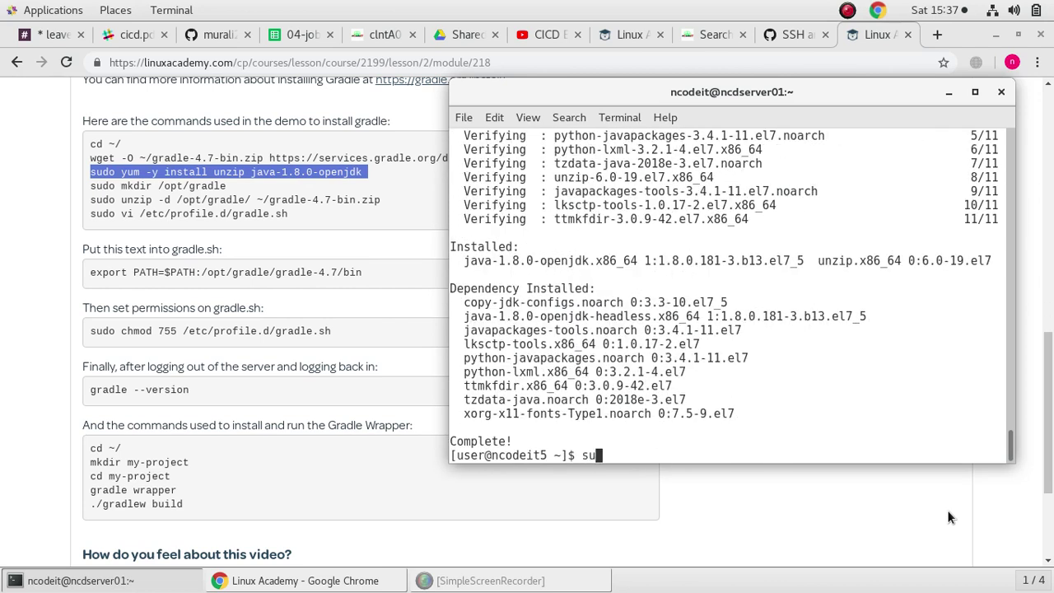
text( mkdir /opt/gradle)
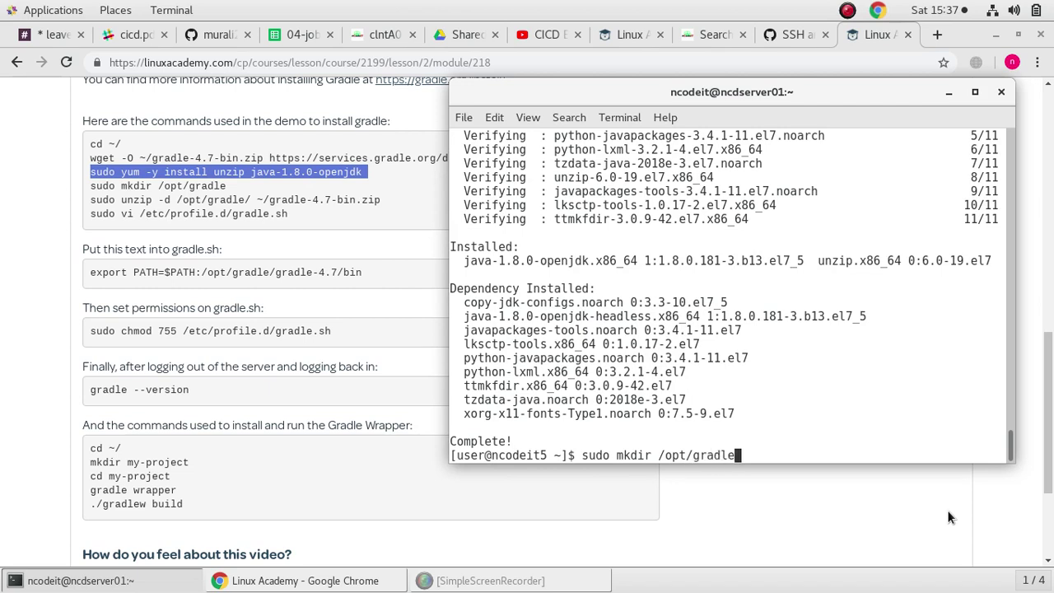
key(Return)
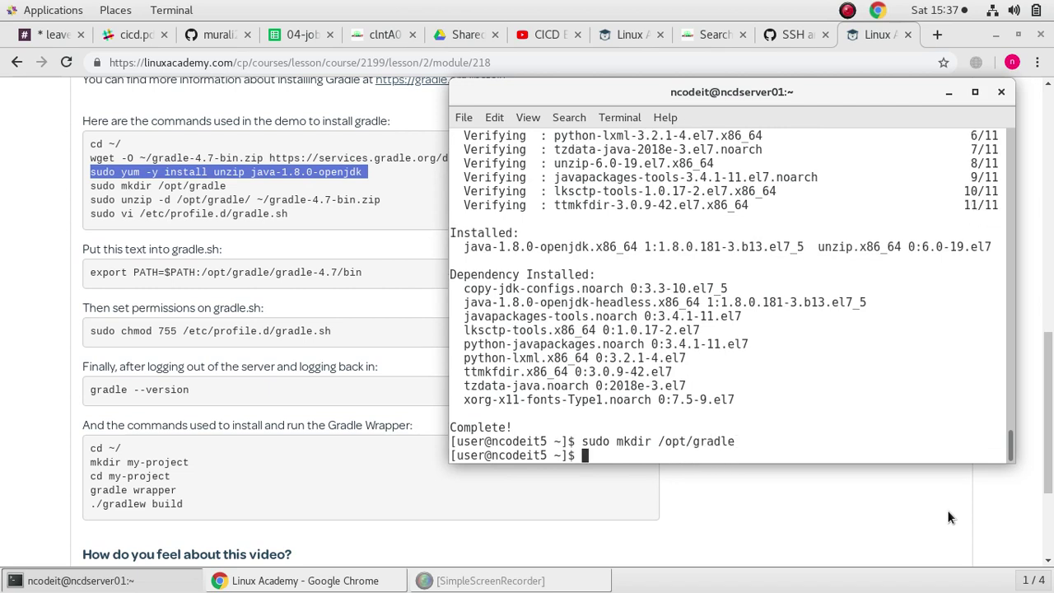
text(sudo unzip -)
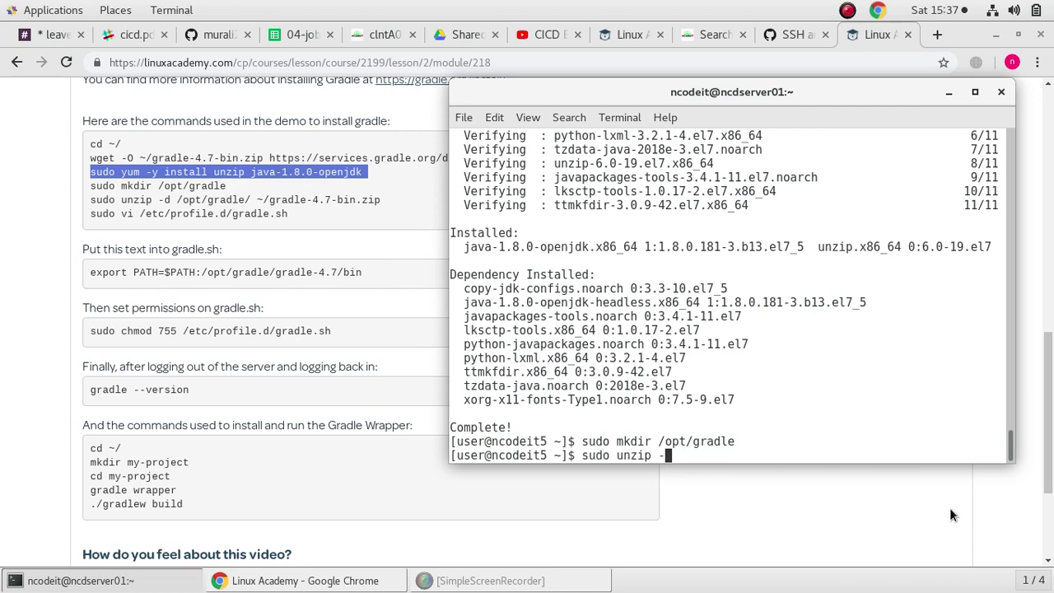
text(d /opt/gradle/)
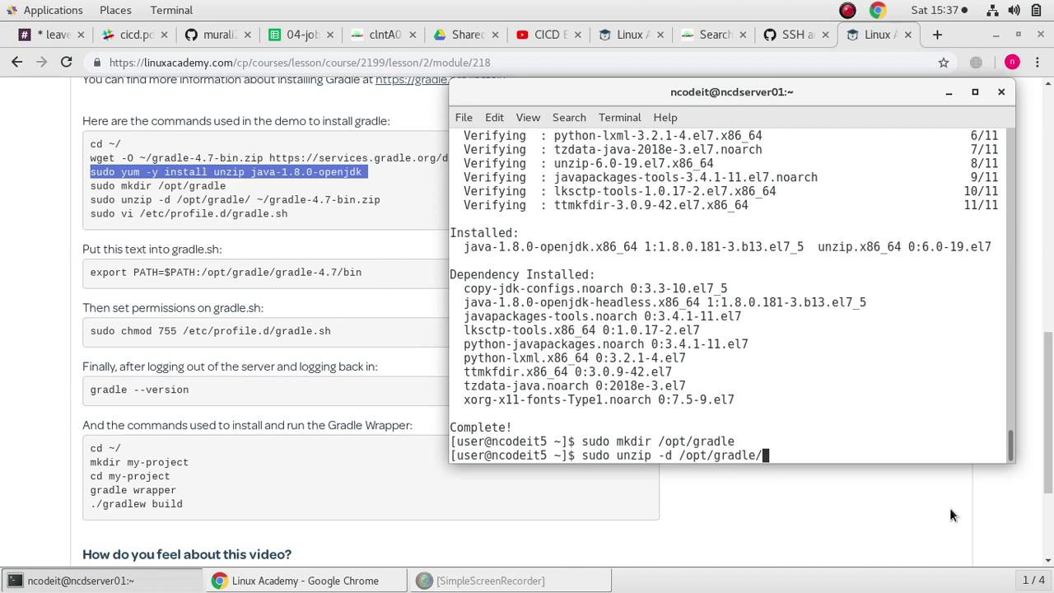
text( ~/g)
key(Tab)
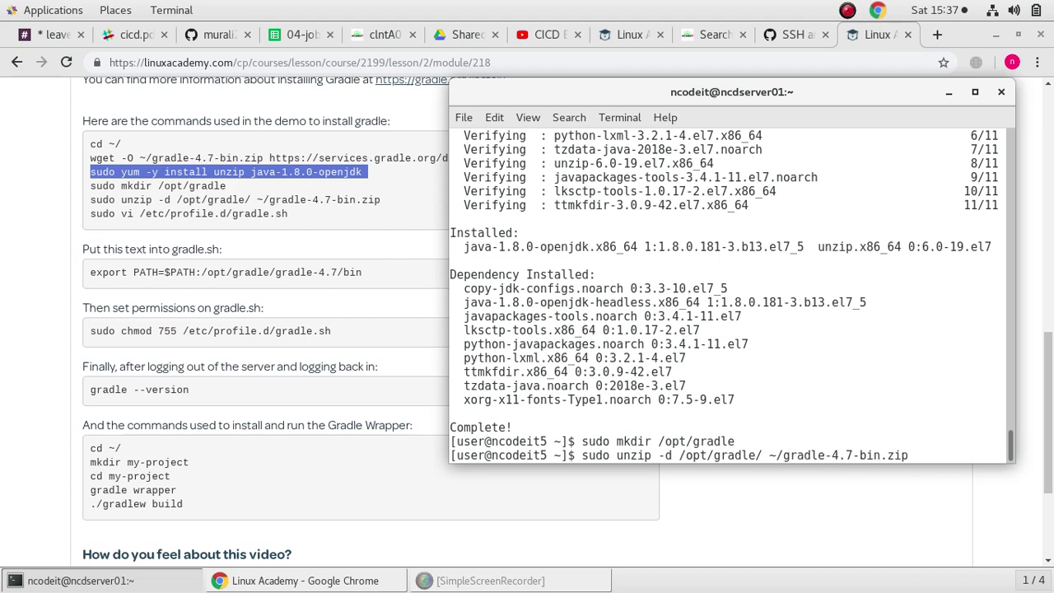
key(Return)
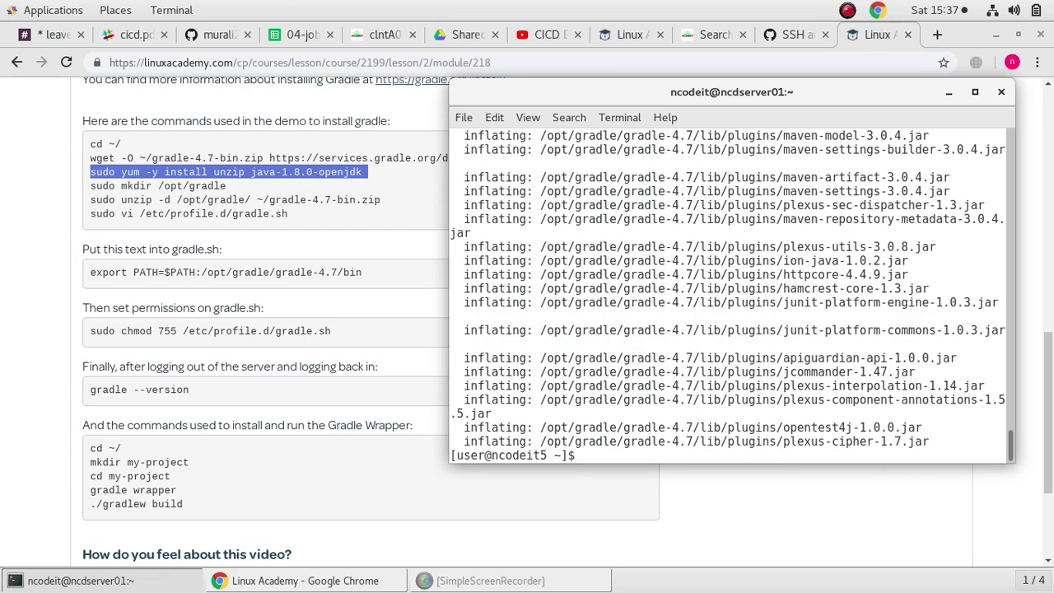
Begin a sudo vi command to edit a file under /etc/.
text(sudp)
key(BackSpace)
key(BackSpace)
text(do vi /etc/PR)
key(BackSpace)
key(BackSpace)
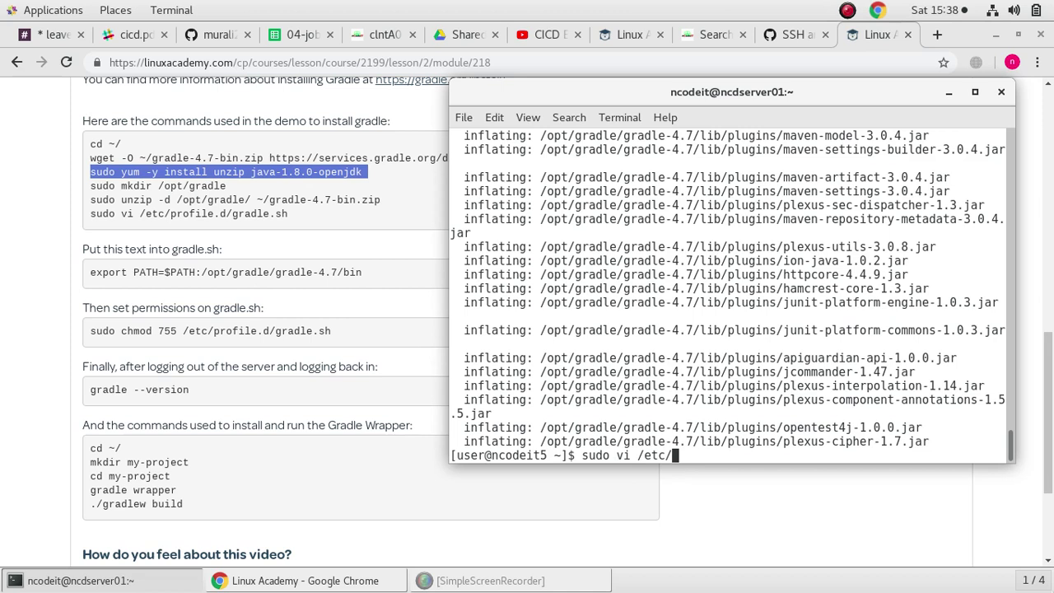
Open /etc/profile.d/gradle.sh in vi, try typing the export PATH line by hand, then clear it.
text(profile.d/gradle)
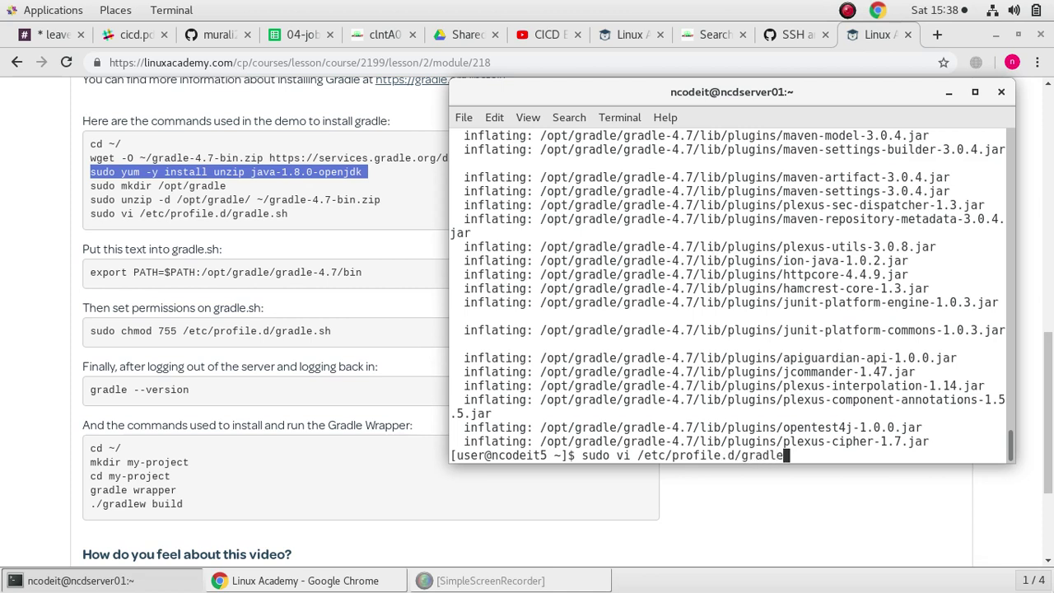
text(.sh)
key(Return)
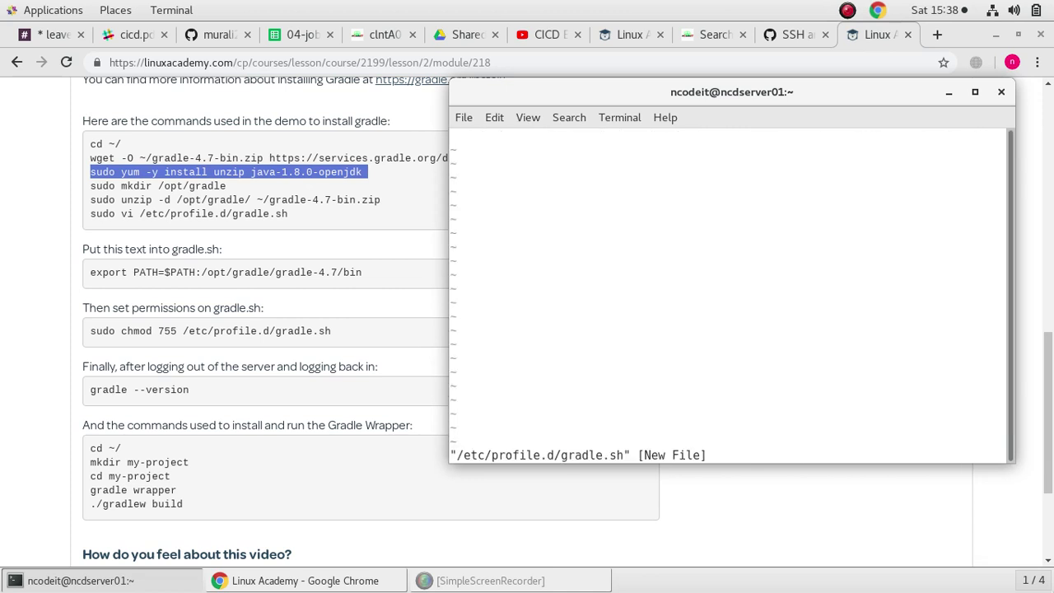
text(ieport)
key(BackSpace)
key(BackSpace)
key(BackSpace)
key(BackSpace)
key(BackSpace)
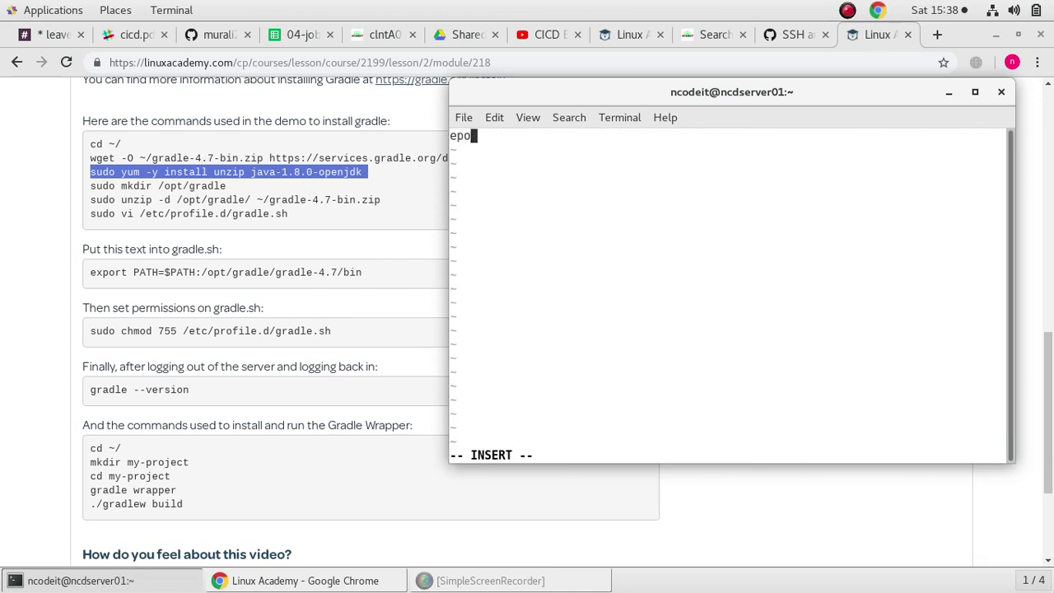
text(export)
text( PATJ)
text(H=)
text($PATH)
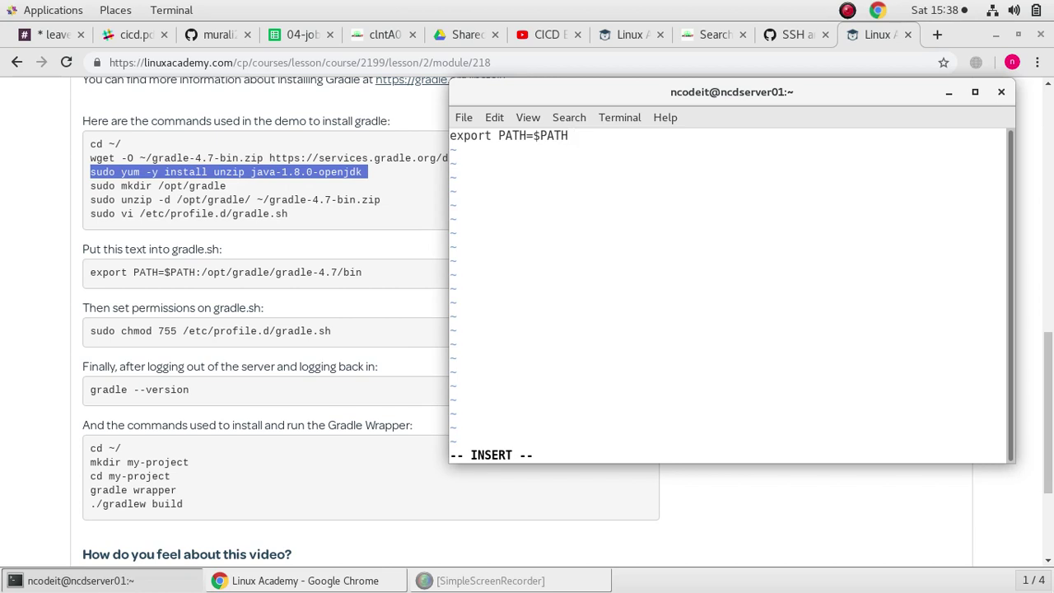
text(:/opt/gradle)
key(Tab)
key(BackSpace)
text(/grad)
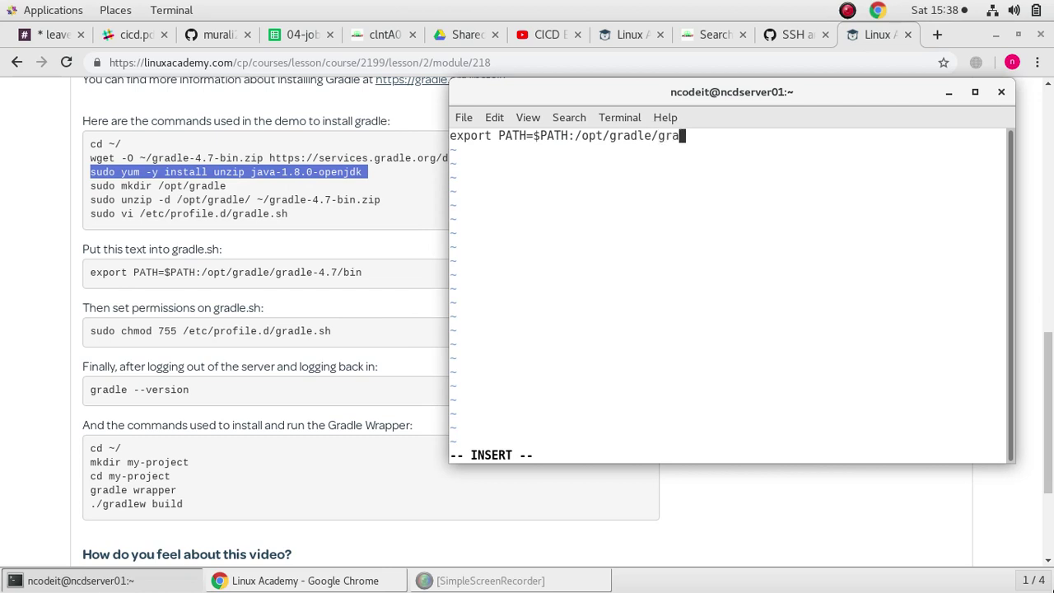
text(le-4.7)
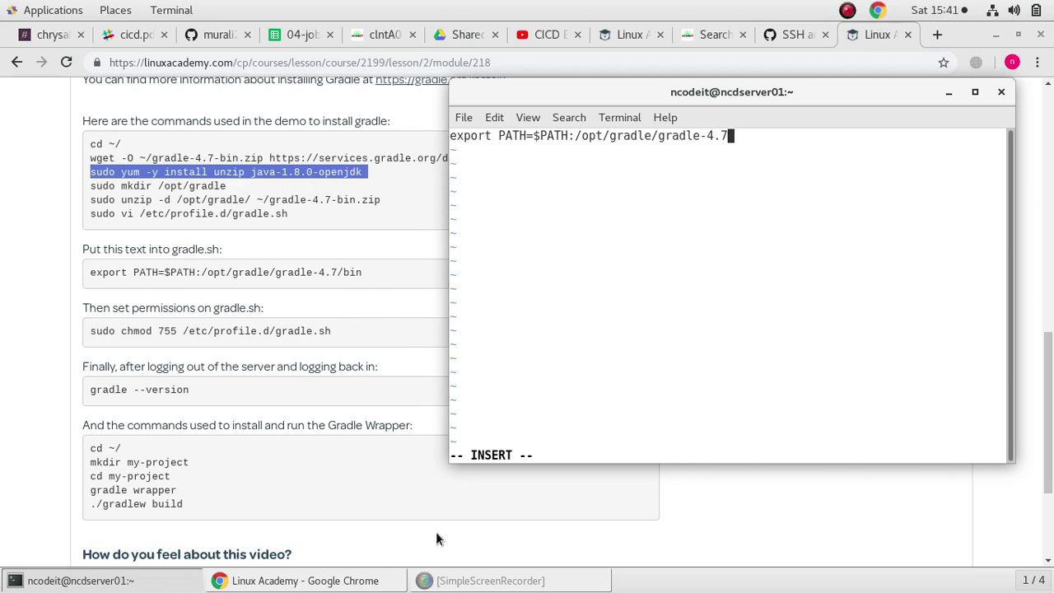
text(-bi)
key(BackSpace)
key(BackSpace)
key(BackSpace)
key(BackSpace)
key(BackSpace)
key(BackSpace)
key(BackSpace)
key(BackSpace)
key(BackSpace)
key(BackSpace)
key(BackSpace)
key(BackSpace)
key(BackSpace)
key(BackSpace)
key(BackSpace)
key(BackSpace)
key(BackSpace)
key(BackSpace)
key(BackSpace)
key(BackSpace)
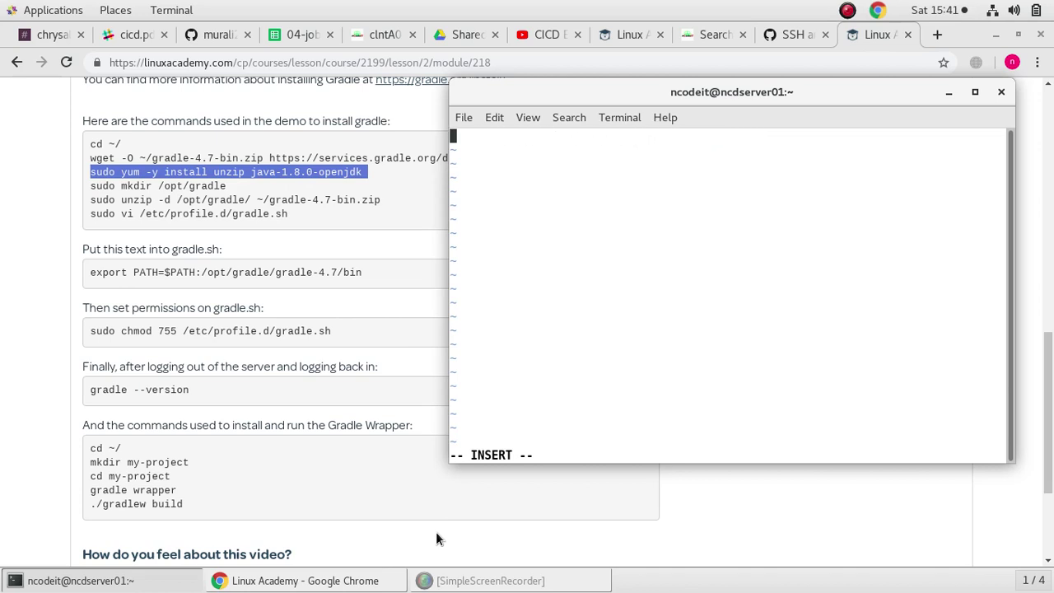
Paste export PATH=$PATH:/opt/gradle/gradle-4.7/bin from the lesson page into gradle.sh and save it.
click(214, 271)
triple_click(214, 271)
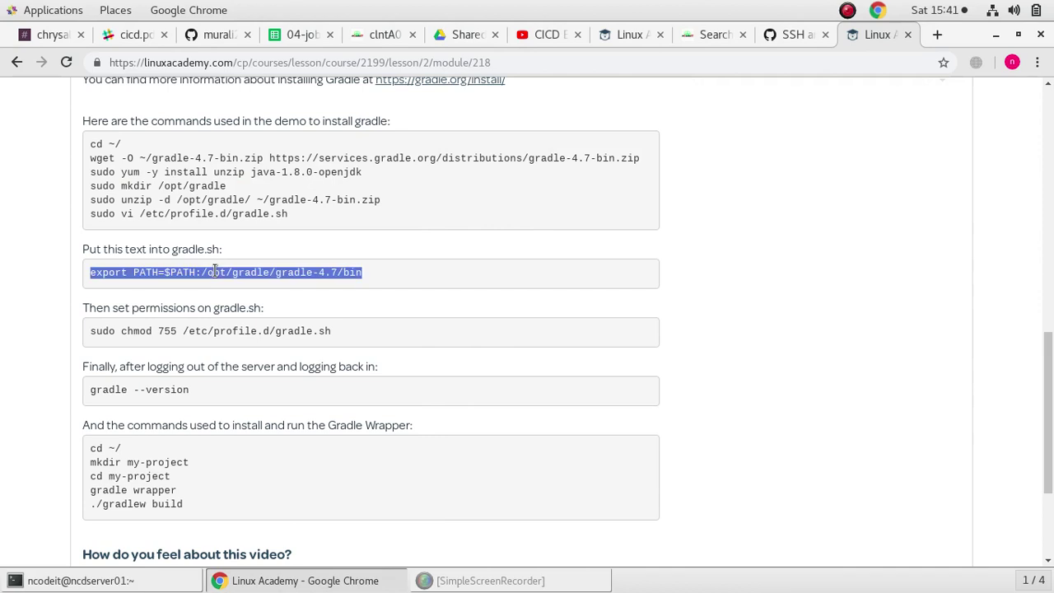
right_click(214, 272)
click(235, 283)
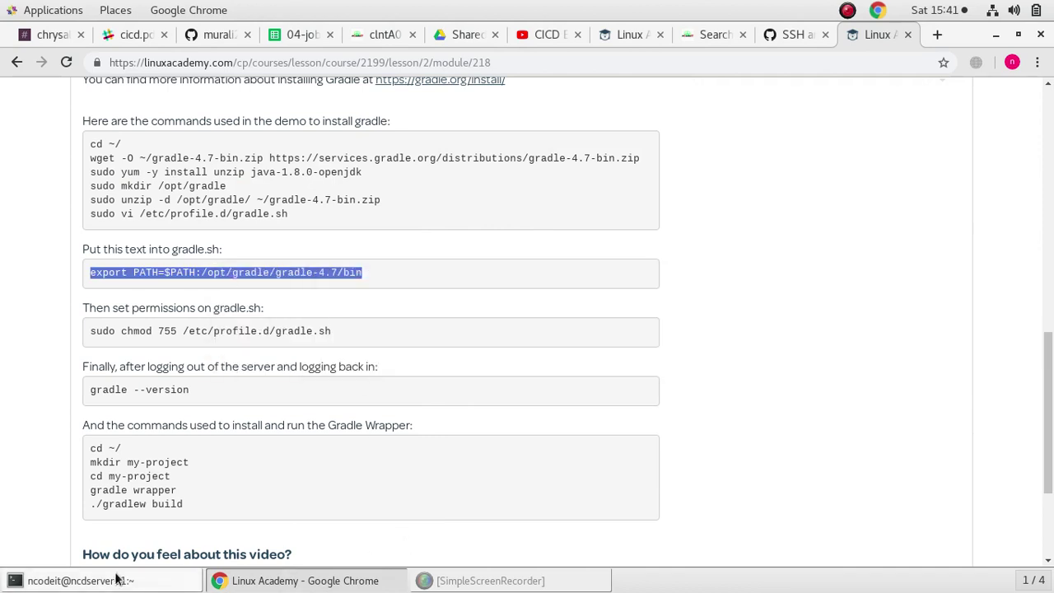
click(117, 578)
right_click(576, 221)
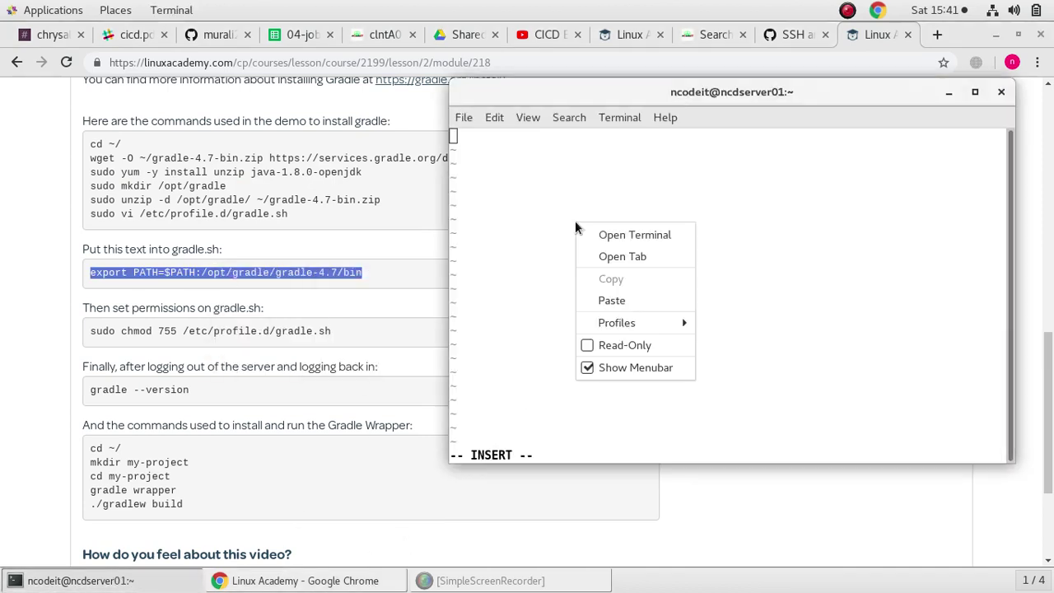
click(630, 300)
key(Escape)
text(:)
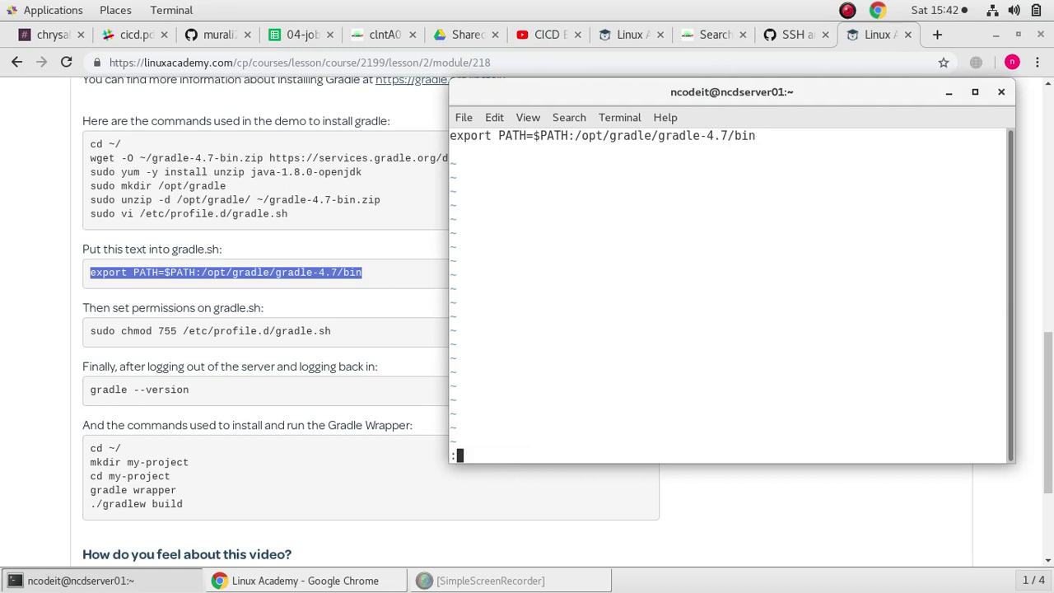
text(wq)
key(Return)
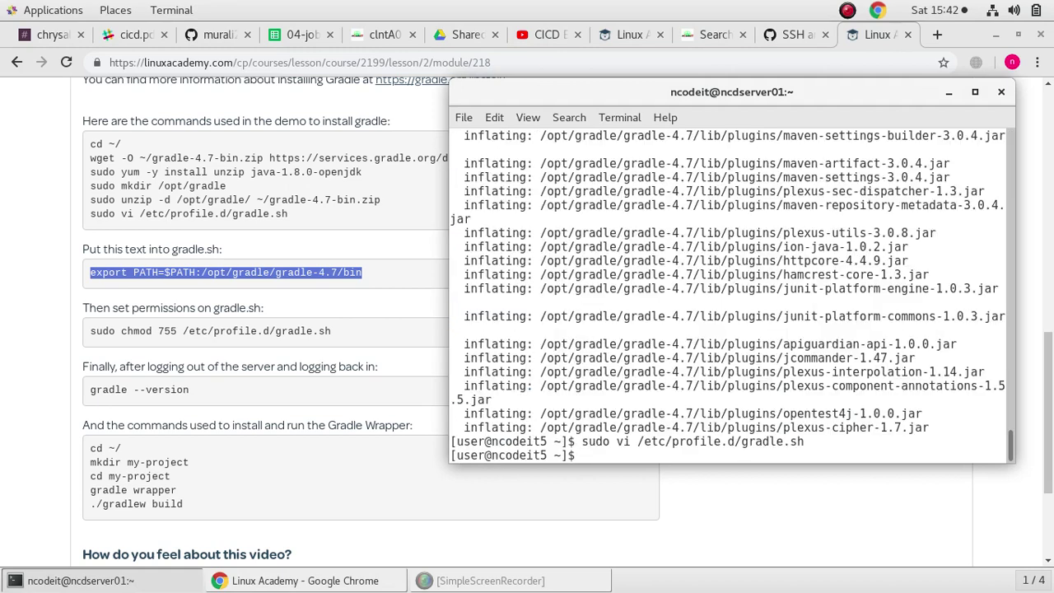
Give /etc/profile.d/gradle.sh 755 permissions and run gradle --version, which isn't found yet.
text(sudo chmod 755)
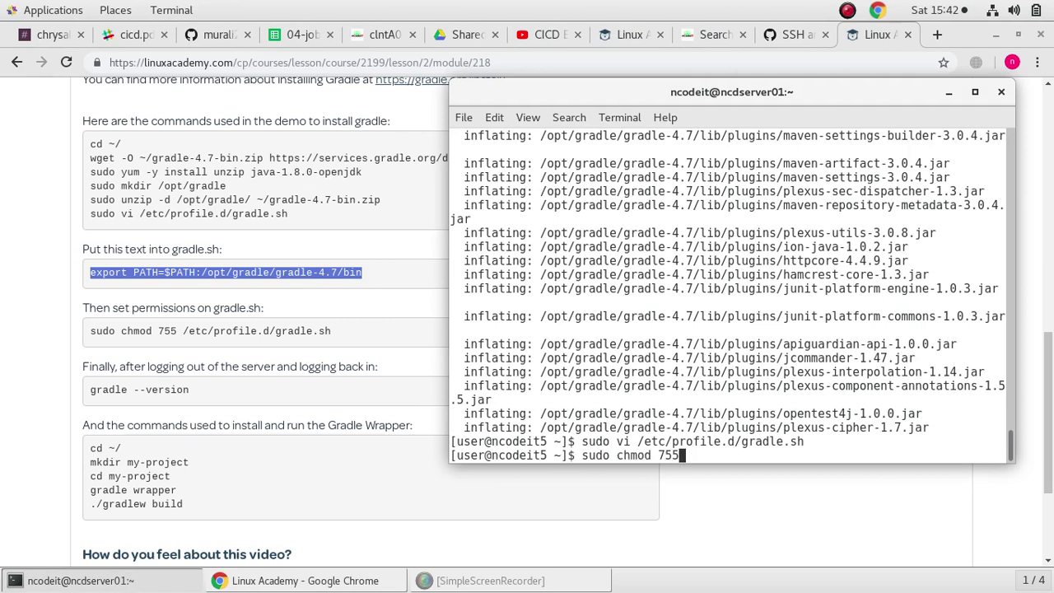
text( /etc/profile.d/)
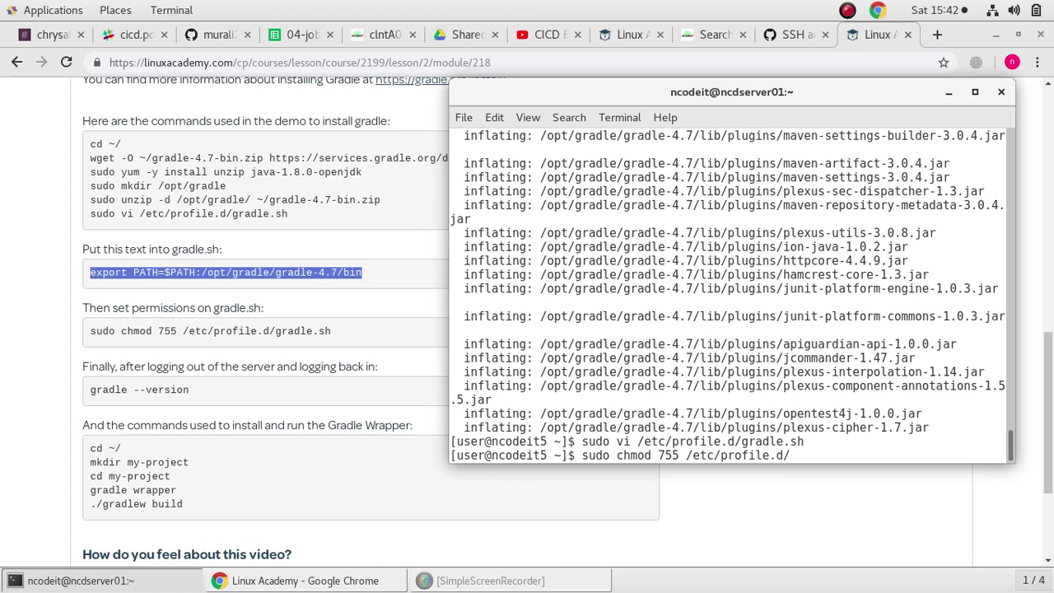
text(g)
key(Tab)
key(Return)
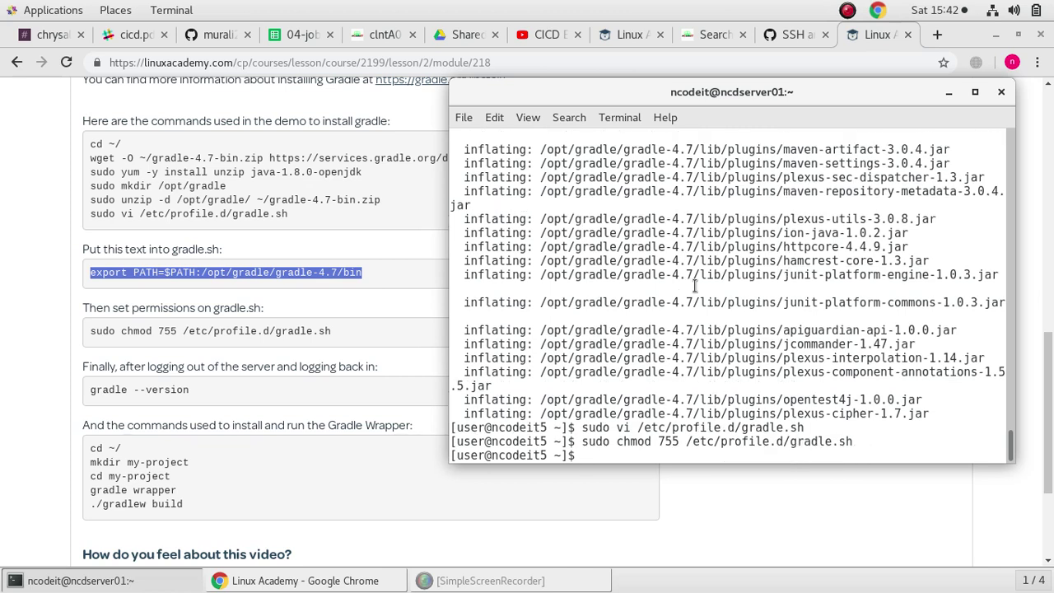
text(gradle --version)
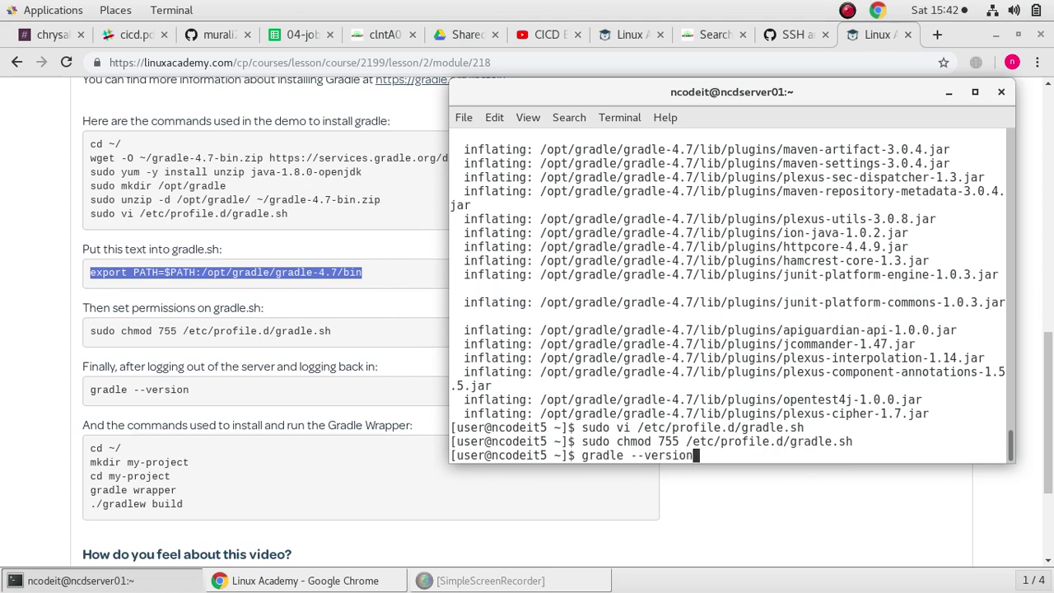
key(Return)
key(Up)
key(Up)
key(Up)
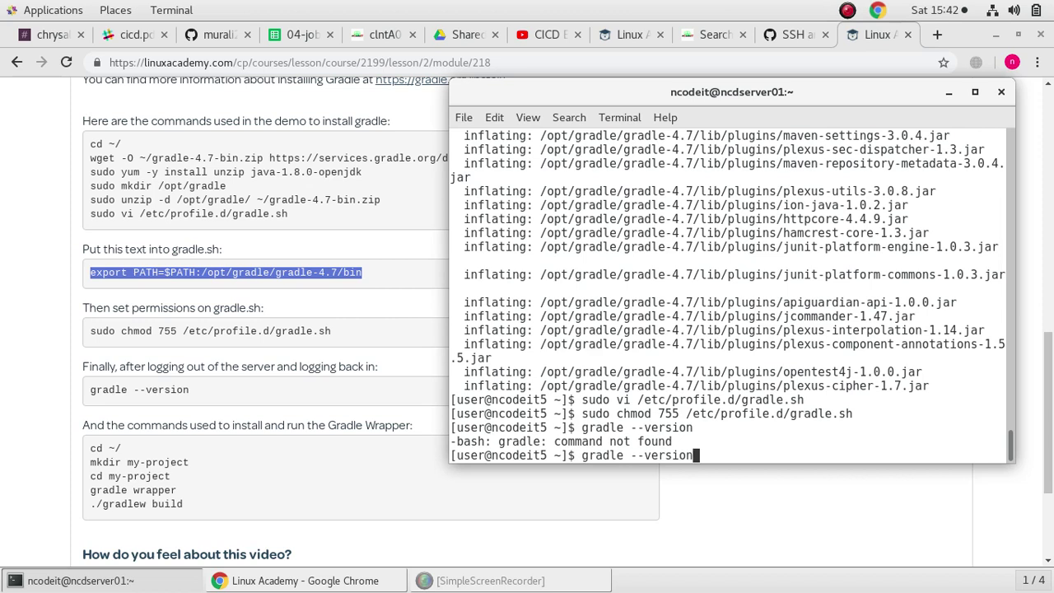
key(Down)
key(Down)
key(Down)
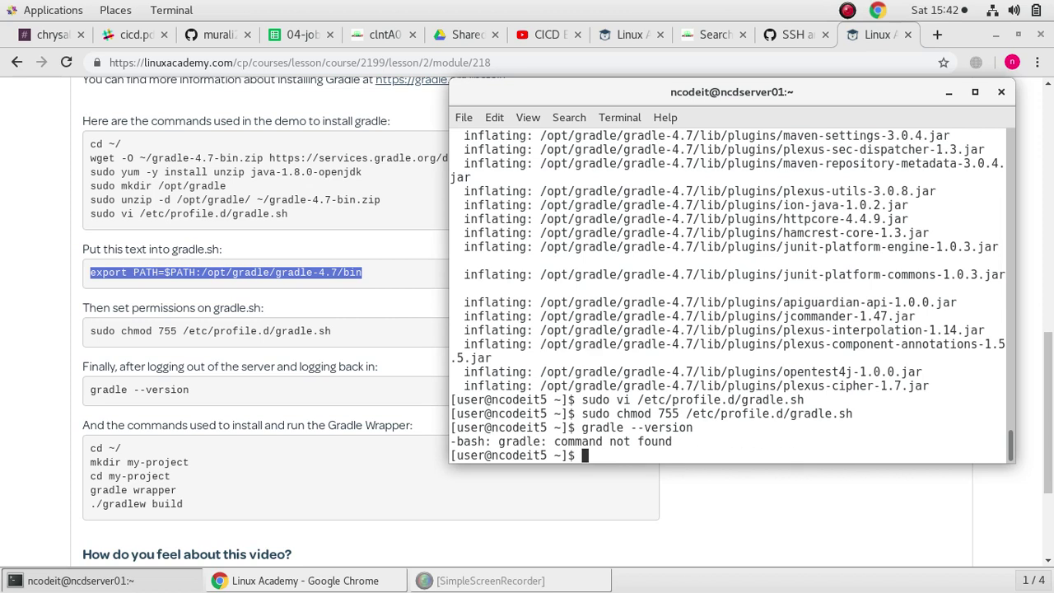
Exit the server session and check gradle --version on the local machine.
text(exit)
key(Return)
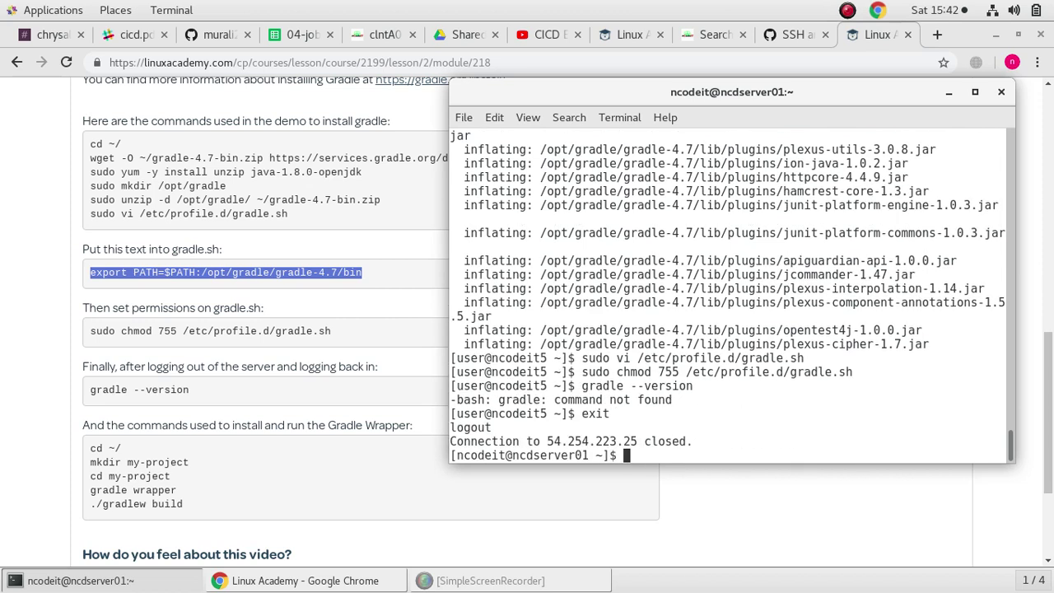
key(Up)
key(Up)
key(Down)
key(Down)
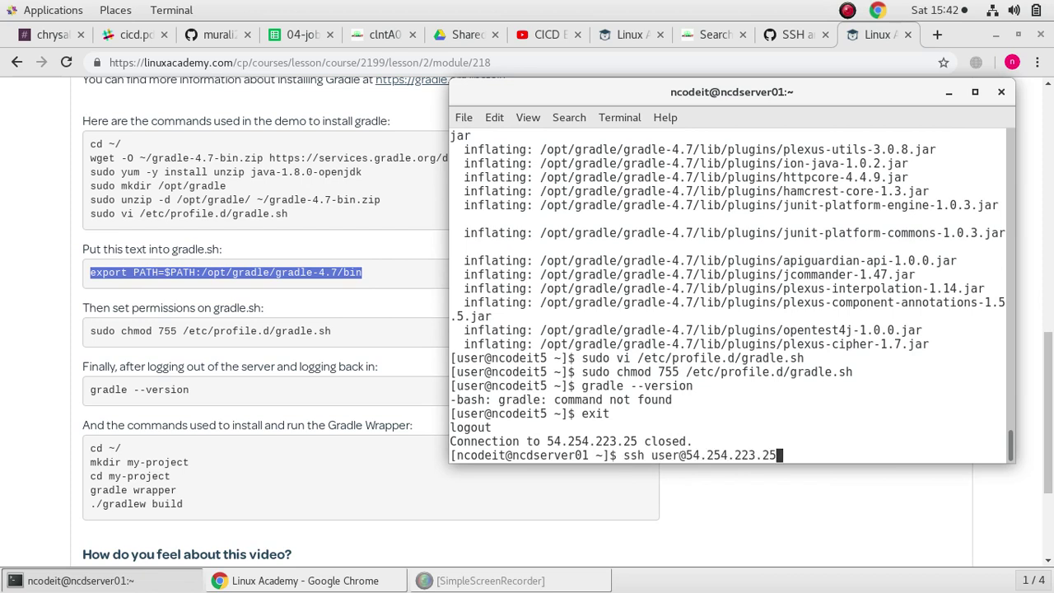
text(grad)
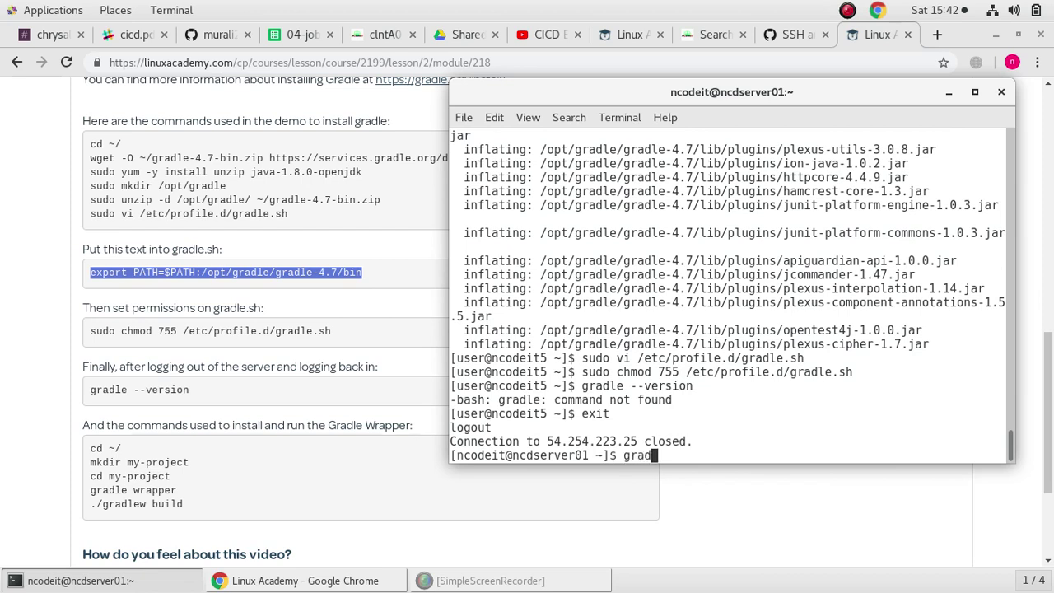
text(le --version)
key(Return)
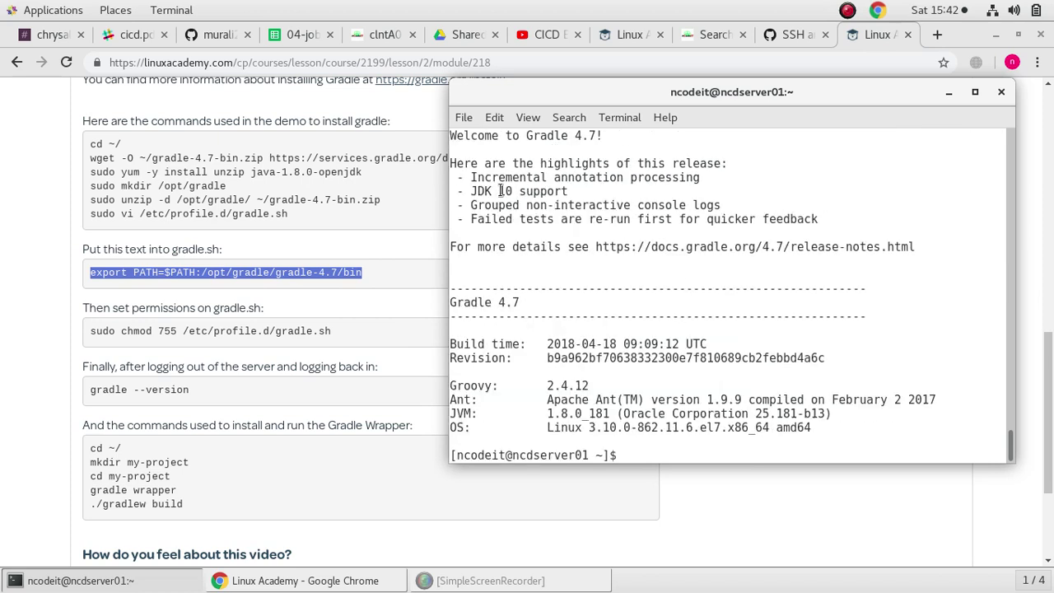
text(cd)
key(BackSpace)
key(BackSpace)
key(BackSpace)
Reconnect to the cloud server with the recalled ssh command and the account password.
scroll(744, 235, up, 1)
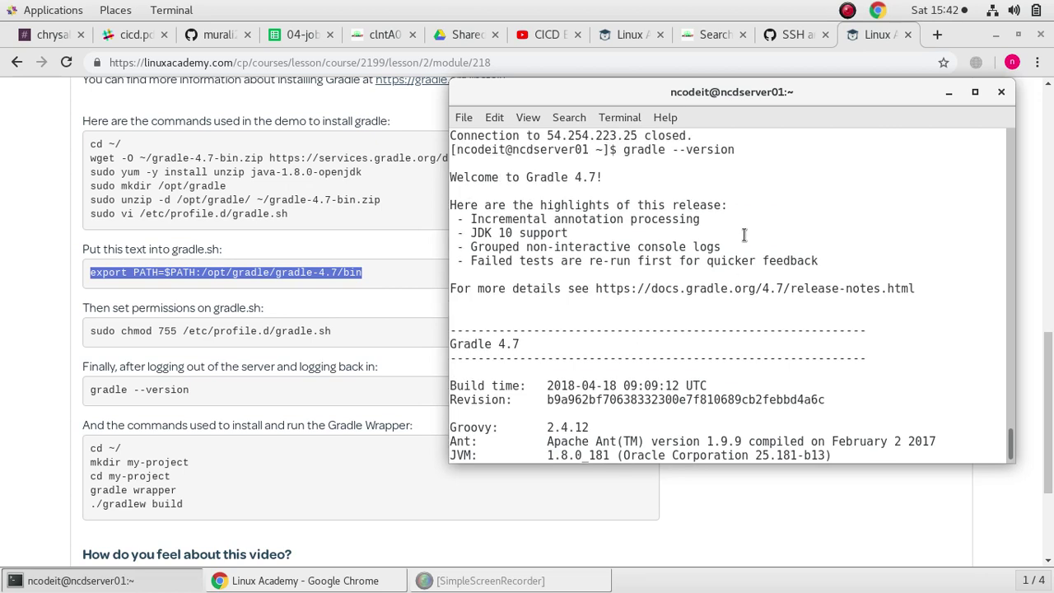
scroll(744, 236, down, 1)
key(Up)
key(Up)
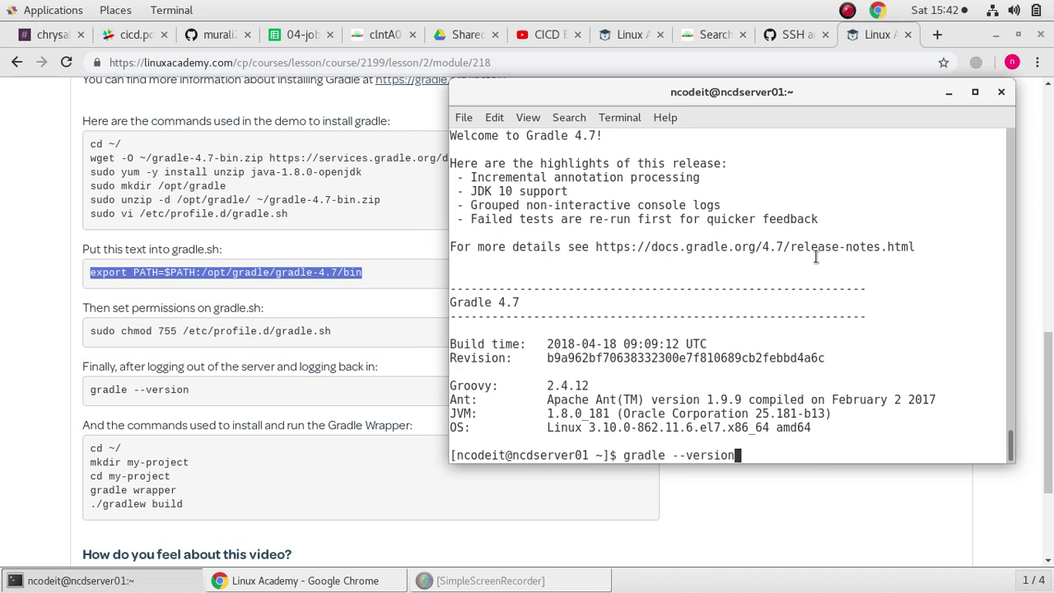
key(Return)
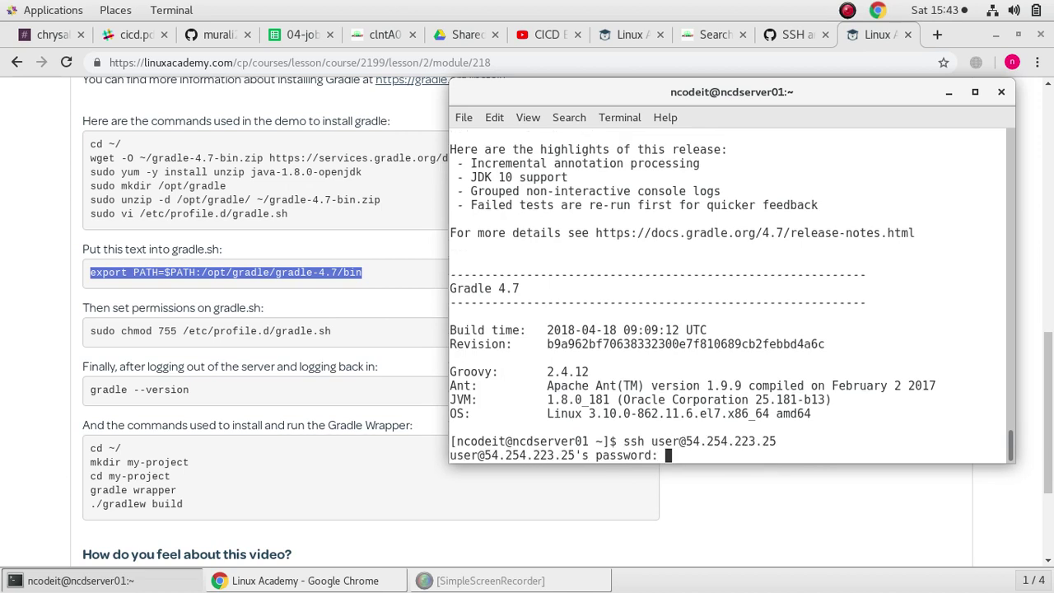
key(Return)
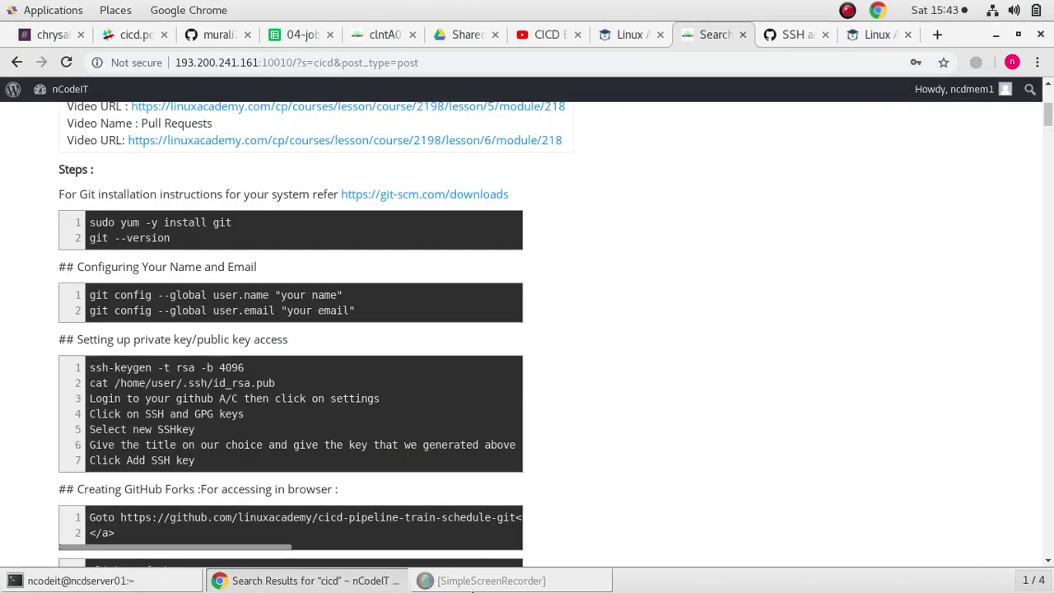
Run gradle --version on the server, showing Gradle 4.7 with JVM 1.8.0_181, and scroll the notes to the wrapper commands.
click(130, 580)
text(gradle --version)
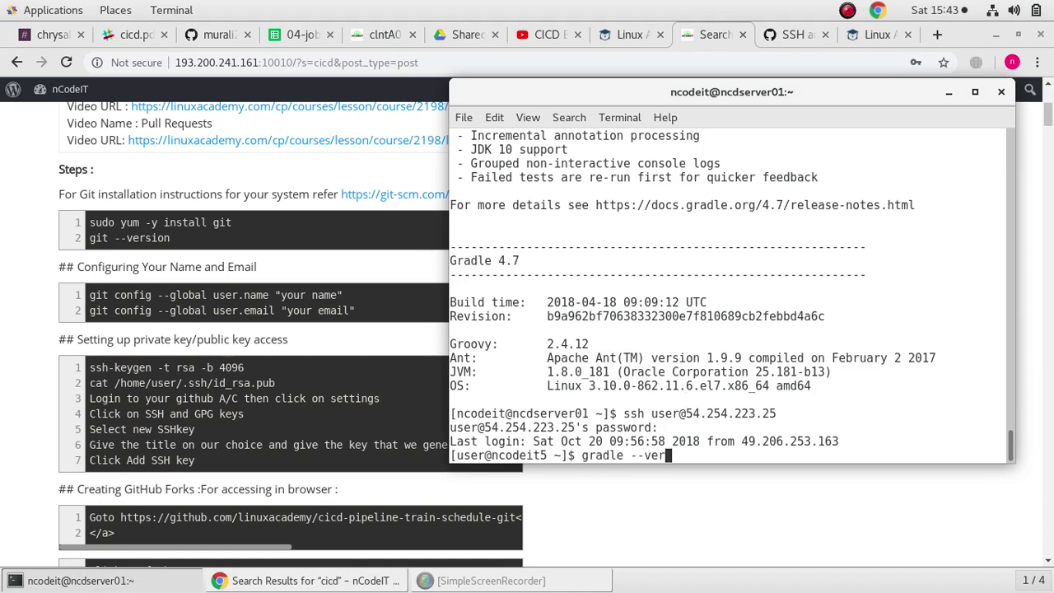
key(Return)
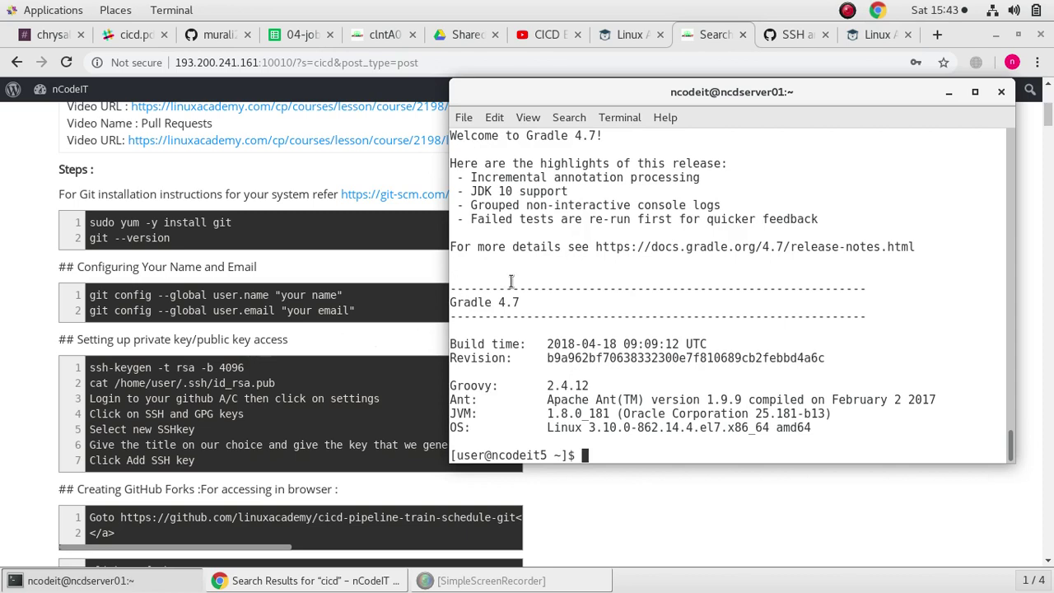
scroll(603, 307, up, 4)
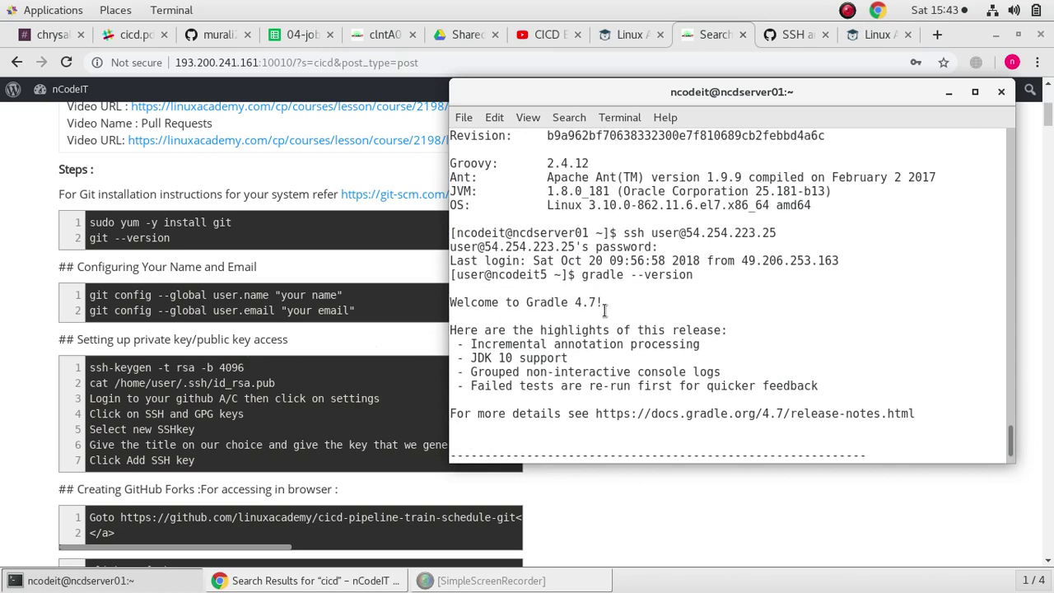
scroll(598, 306, up, 2)
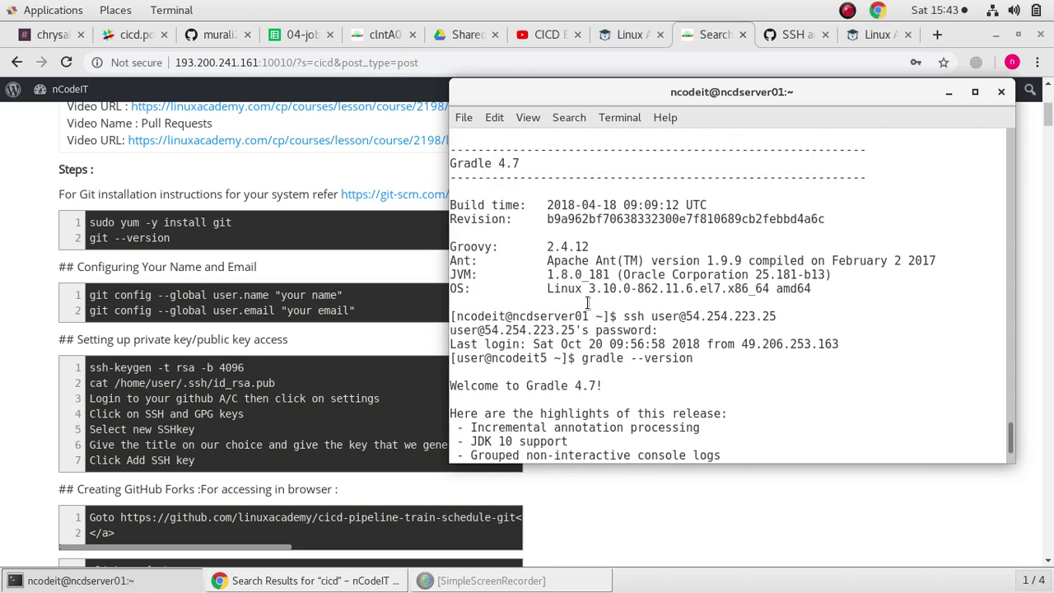
scroll(587, 303, down, 6)
scroll(281, 356, down, 5)
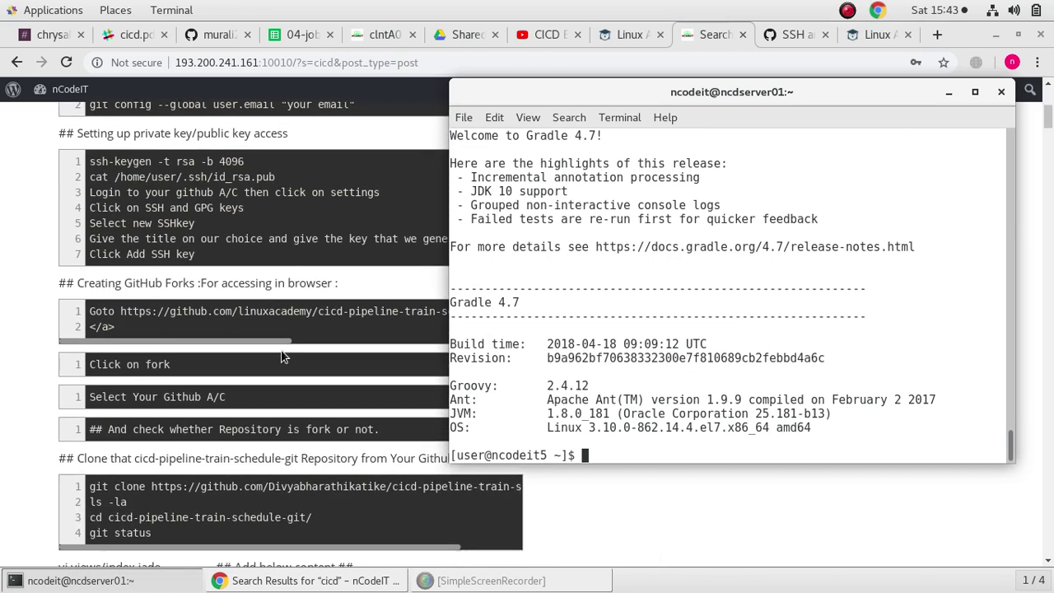
scroll(281, 356, down, 8)
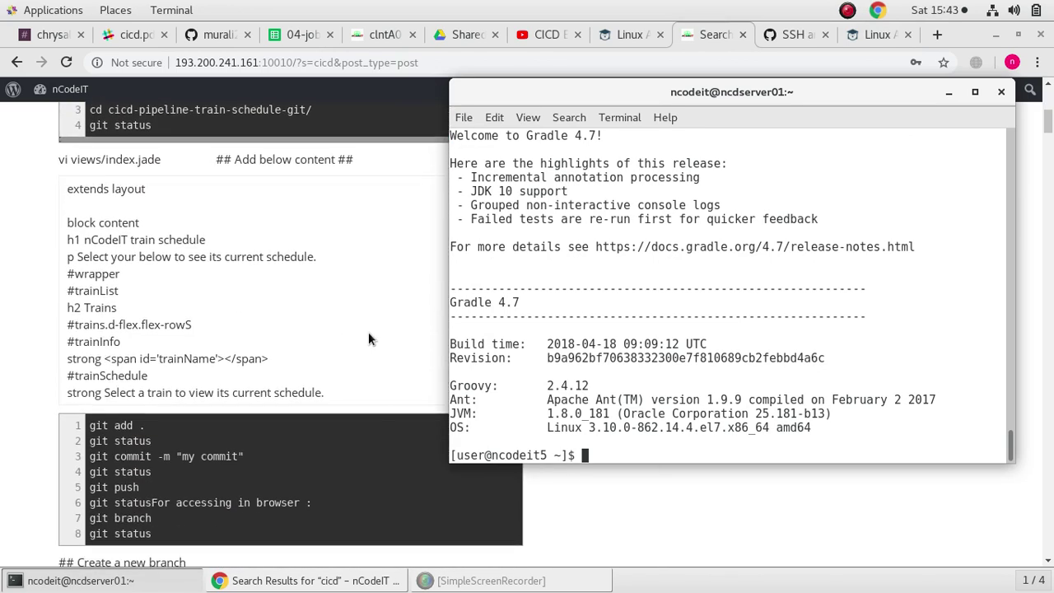
scroll(317, 345, down, 15)
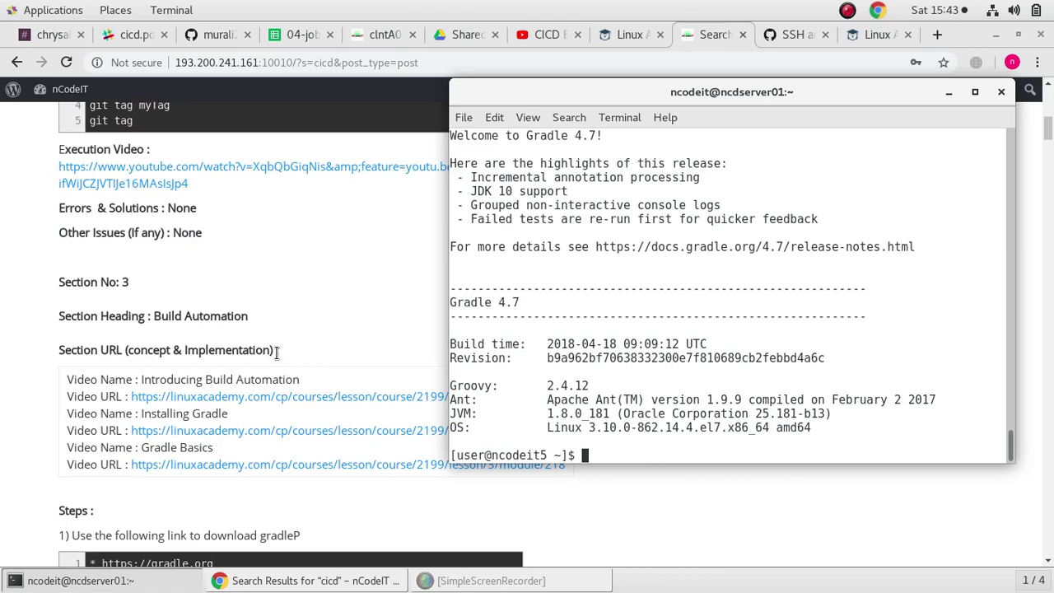
scroll(255, 364, down, 8)
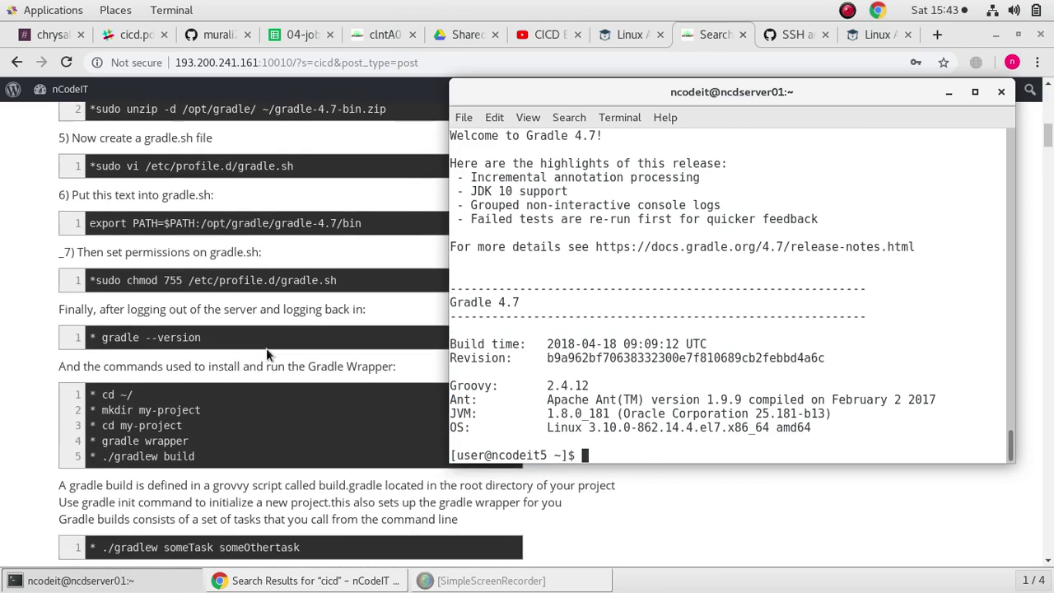
scroll(301, 346, down, 4)
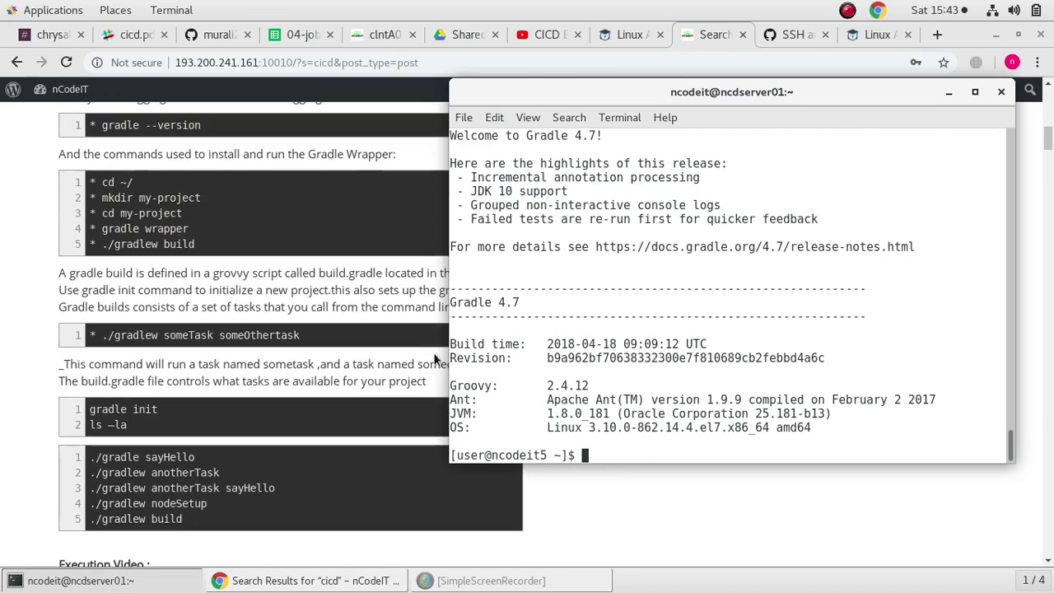
Create the my-project directory, move into it and list its contents.
text(cd)
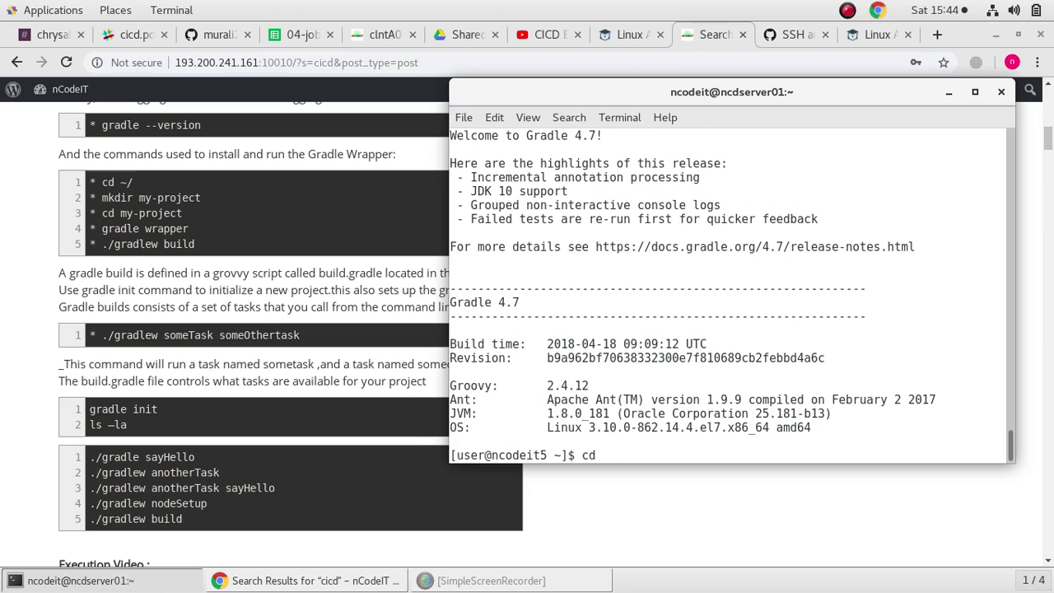
key(BackSpace)
key(BackSpace)
key(BackSpace)
text(mkdir my-projec)
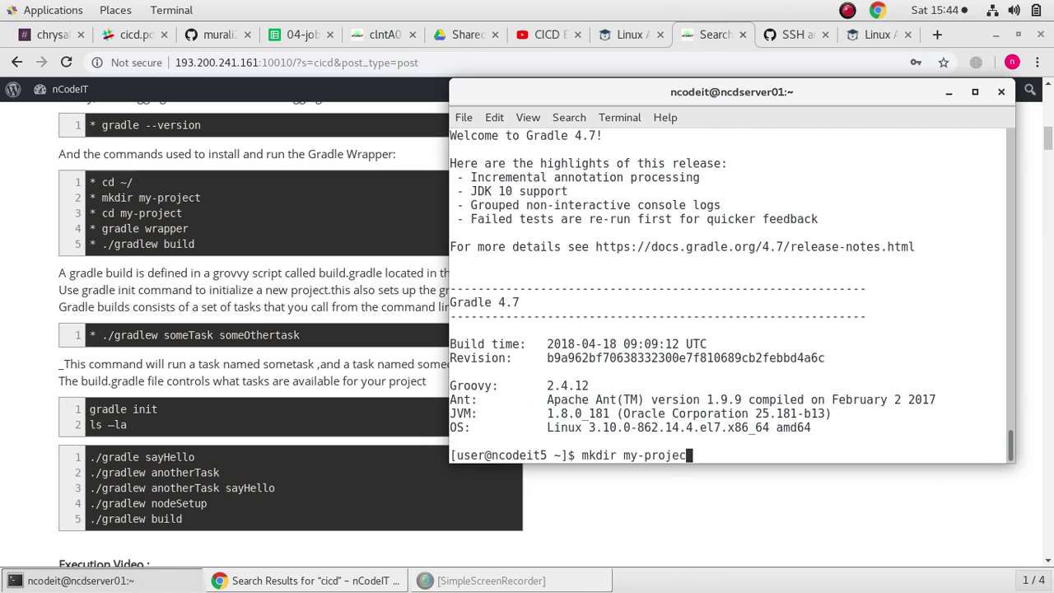
text(t)
key(Return)
text(cd my)
key(Tab)
key(Return)
text(ls)
key(Return)
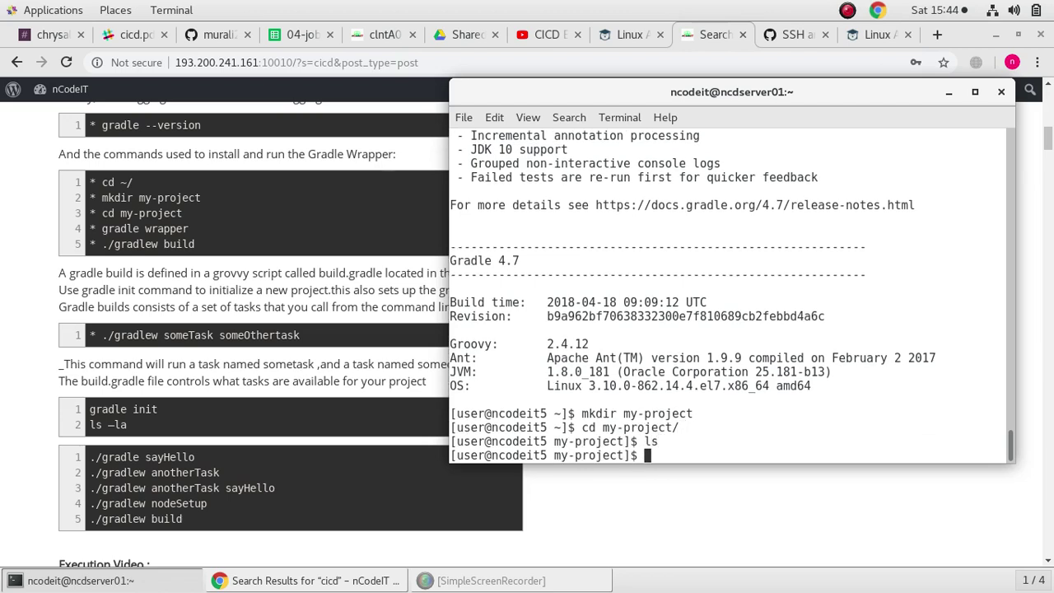
Generate the Gradle wrapper and run a successful ./gradlew build.
text(gradle wrapper)
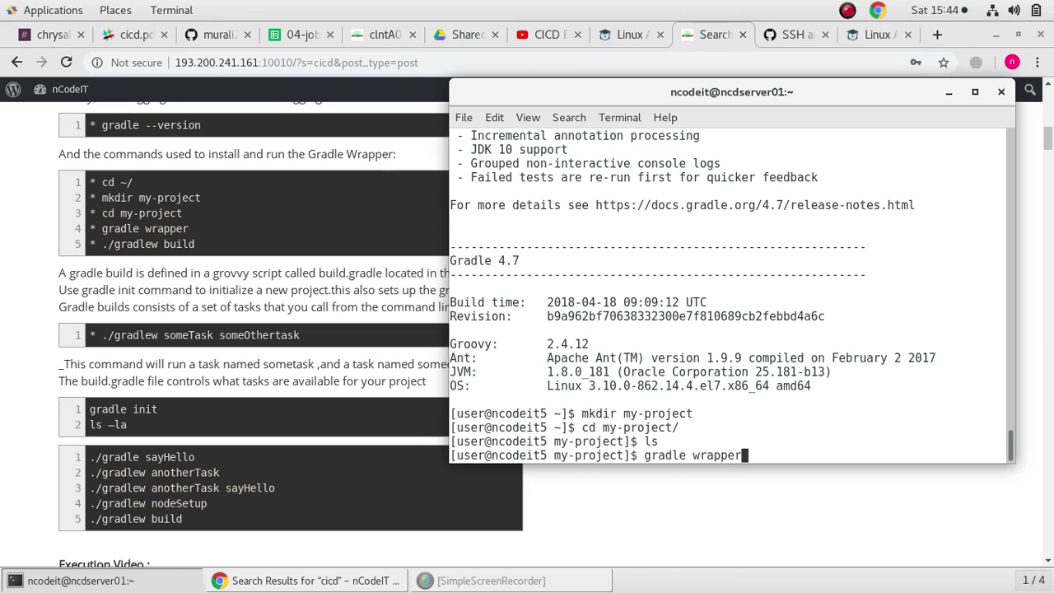
key(Return)
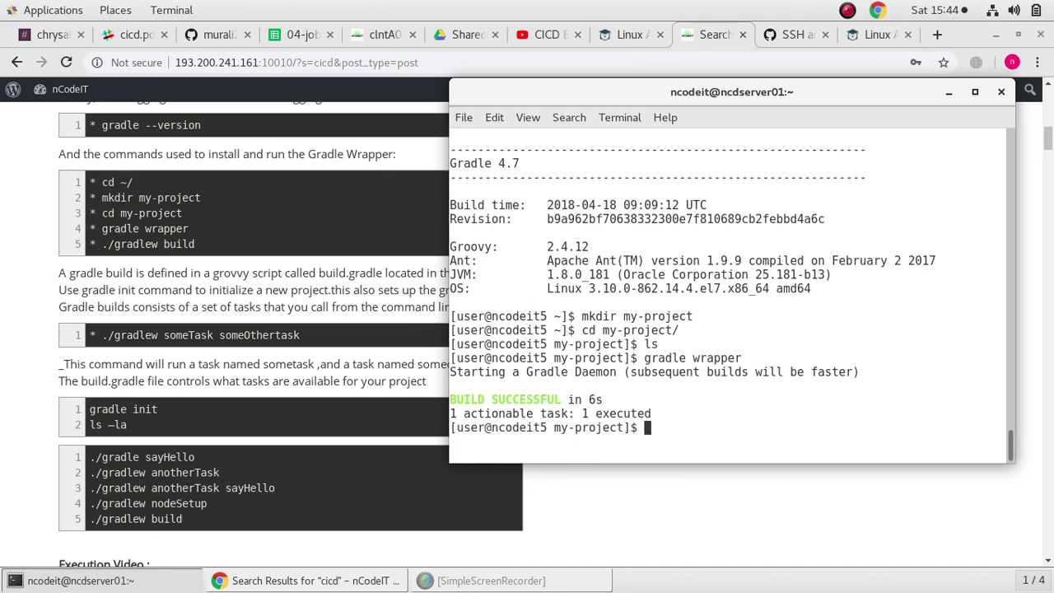
text(./gradlew build)
key(Return)
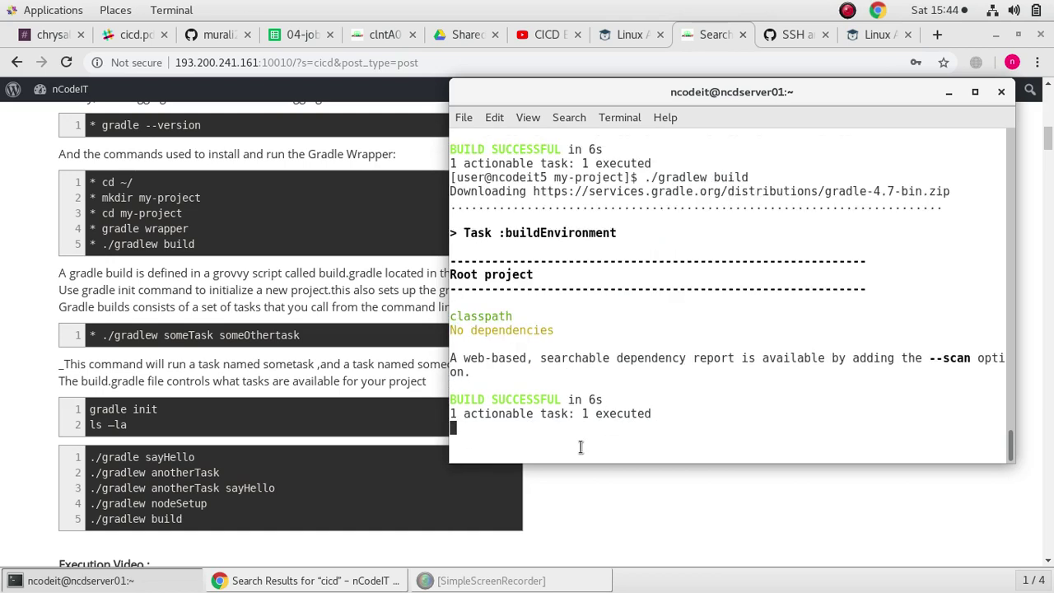
Start a new build.gradle in vi in insert mode.
text(vi )
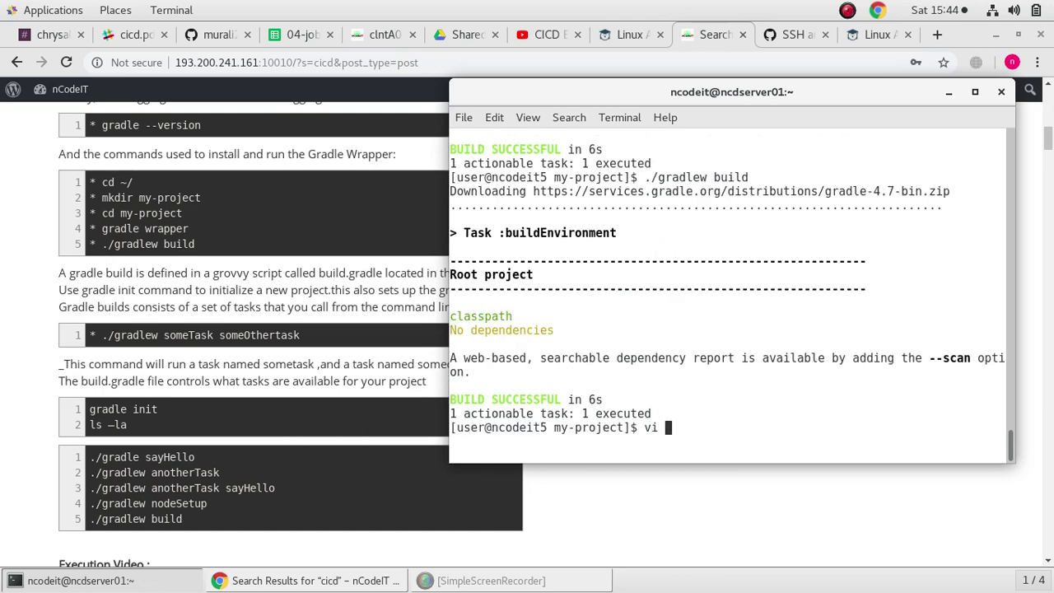
text(build.gradle)
key(Return)
key(i)
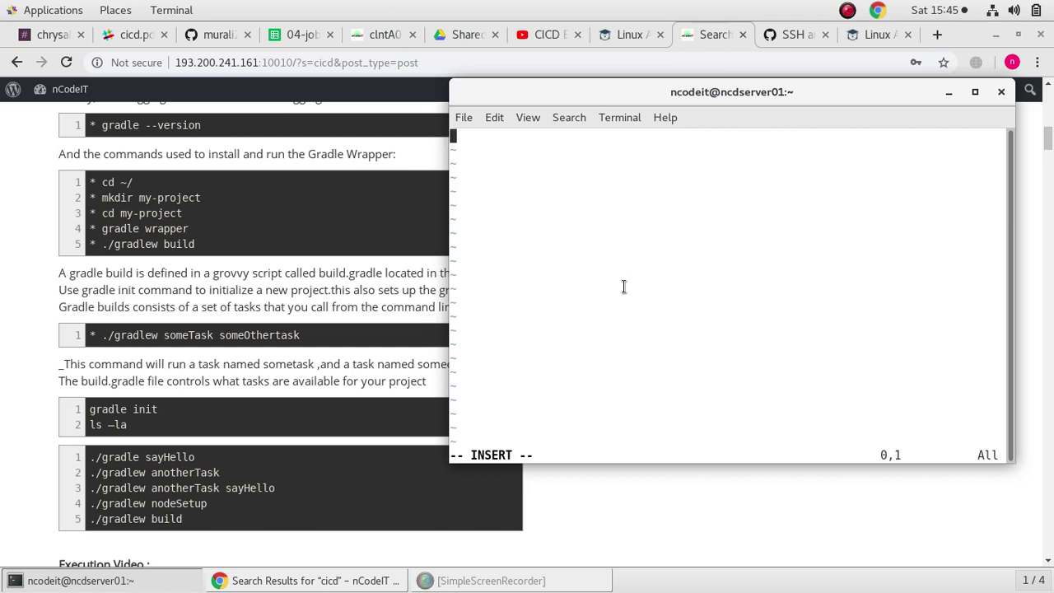
Paste the sayHello and anotherTask code from cicd.pdf into build.gradle.
click(423, 359)
key(ctrl+2)
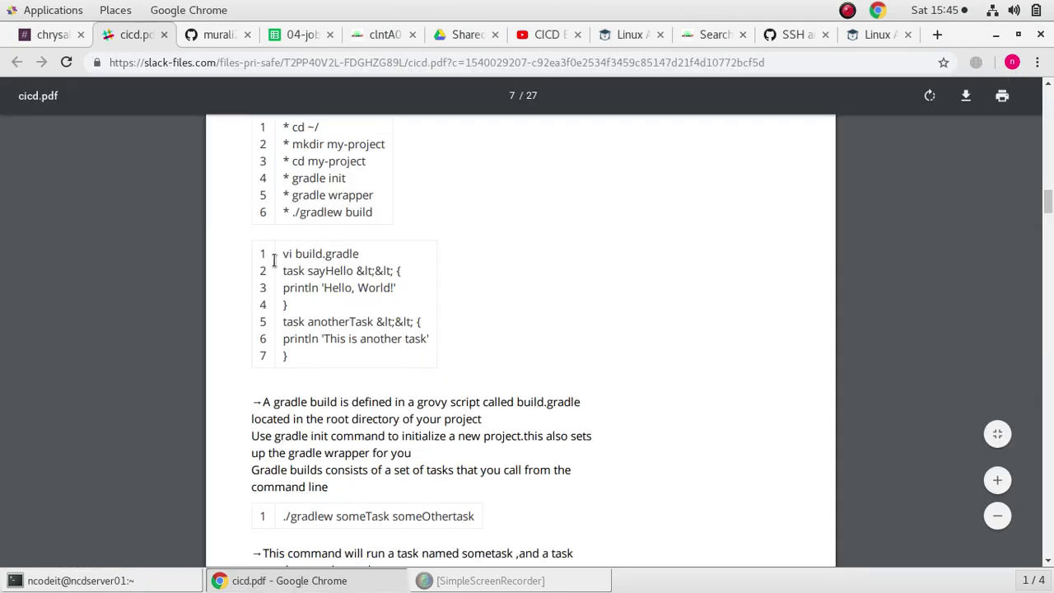
drag(280, 268, 294, 369)
right_click(303, 339)
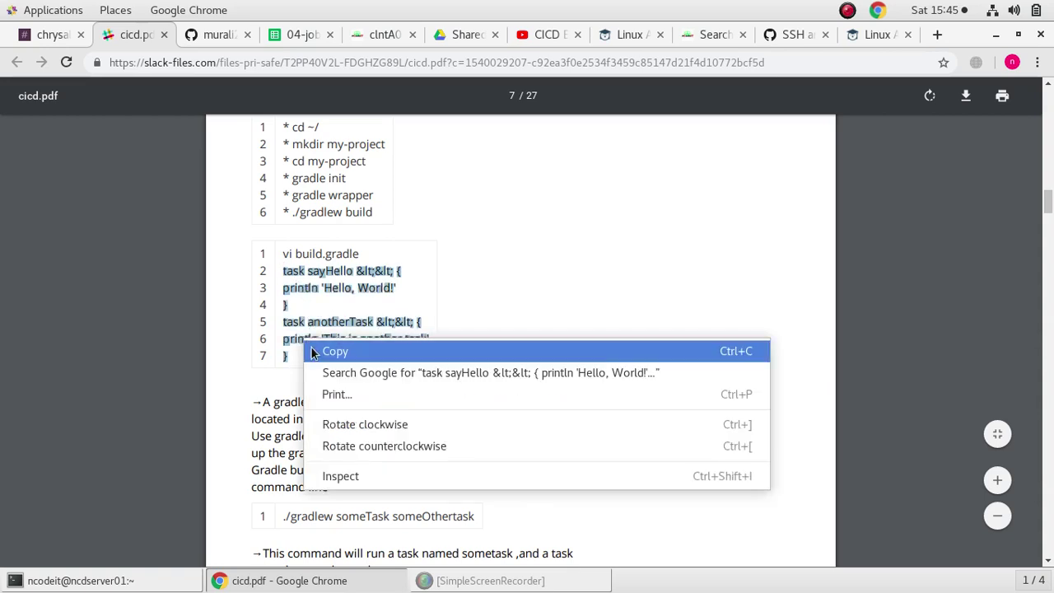
click(312, 351)
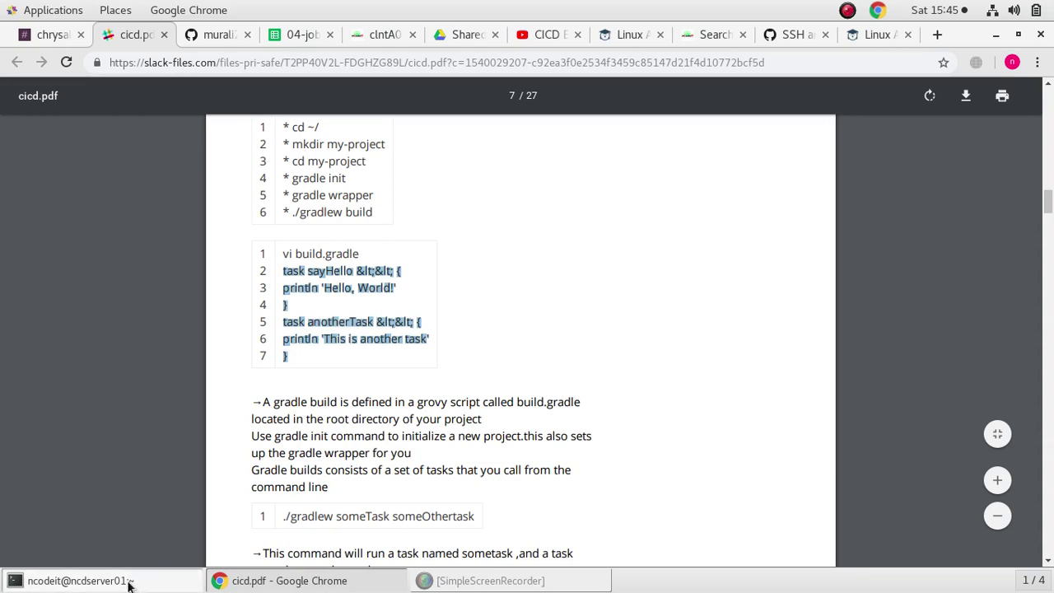
click(129, 581)
right_click(551, 182)
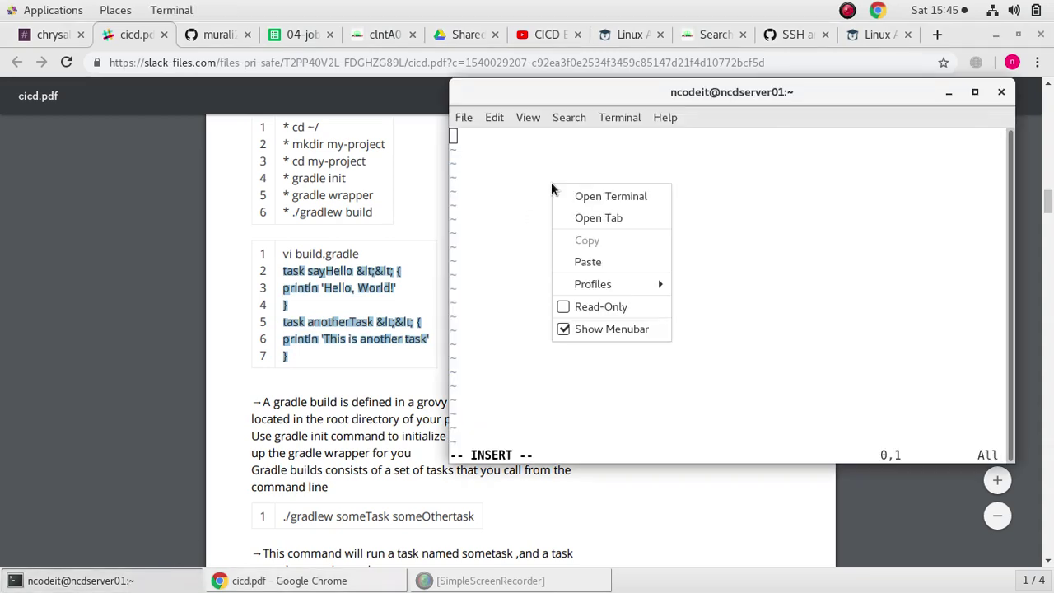
click(598, 257)
Replace &lt;&lt; with << on the anotherTask and sayHello lines, then save the file.
key(Left)
key(Up)
key(Up)
key(Right)
key(Right)
key(Right)
key(Right)
key(Right)
key(Right)
key(Right)
key(Right)
key(Right)
key(Right)
key(Right)
key(Right)
key(Right)
key(Right)
key(Right)
key(Right)
key(Right)
key(Delete)
key(Delete)
key(Delete)
key(Delete)
key(Delete)
key(Delete)
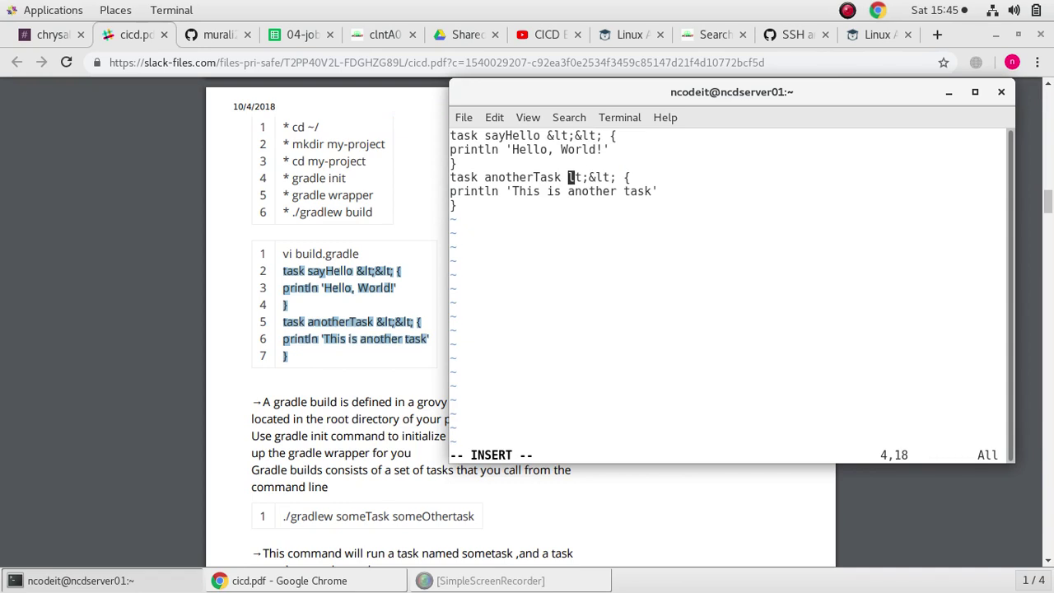
key(Delete)
key(Delete)
key(Delete)
text(<<)
key(Up)
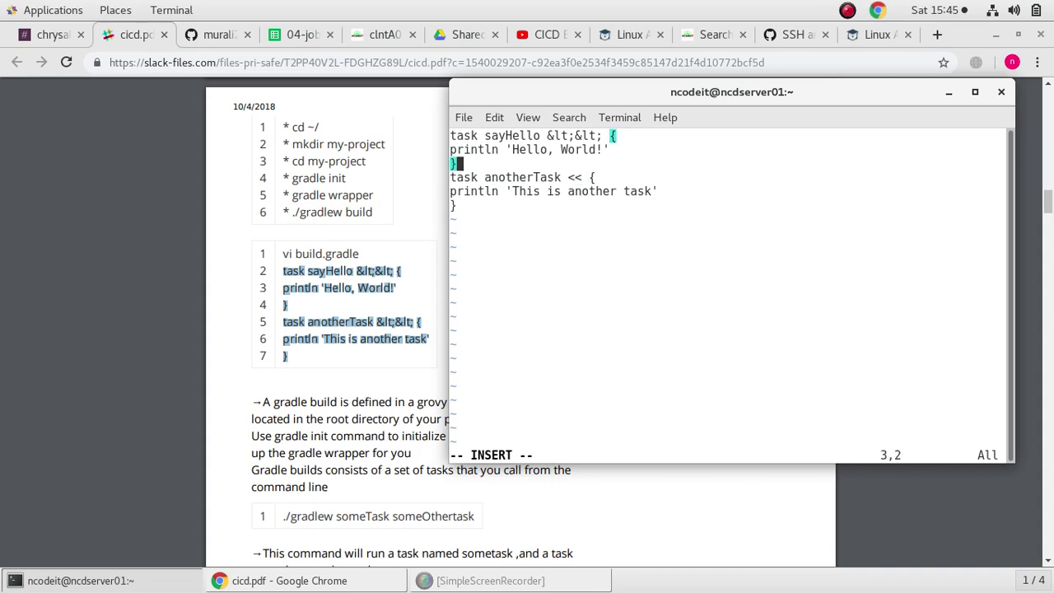
key(Up)
key(Up)
key(Right)
key(Right)
key(Right)
key(Right)
key(Right)
key(Right)
key(Right)
key(Right)
key(Right)
key(Right)
key(Right)
key(Right)
key(Right)
key(Right)
key(Delete)
key(Delete)
key(Delete)
key(Delete)
key(Delete)
key(Delete)
key(Delete)
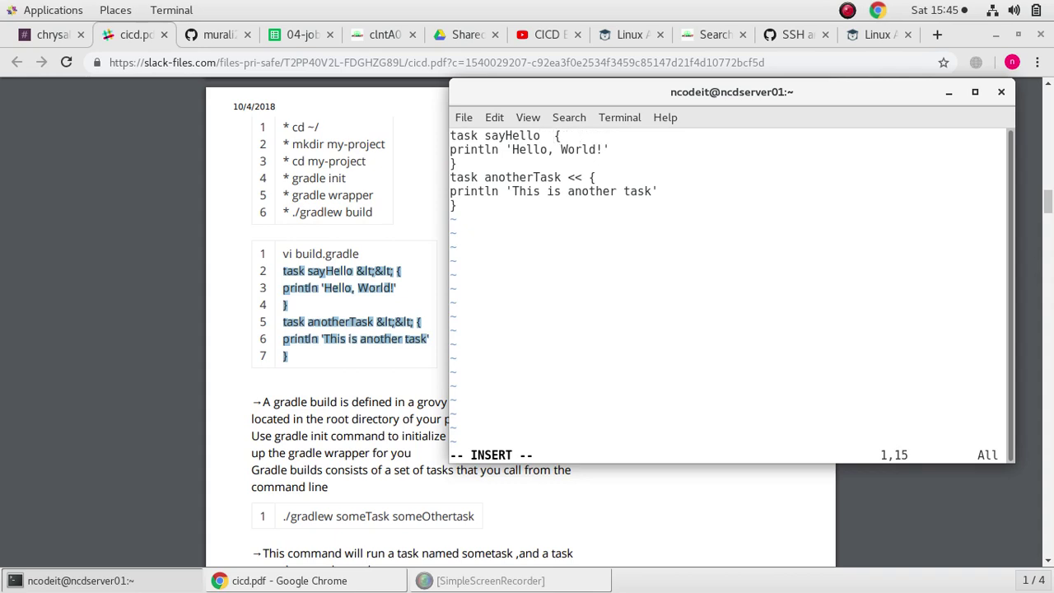
text(<<)
key(Escape)
text(:wq)
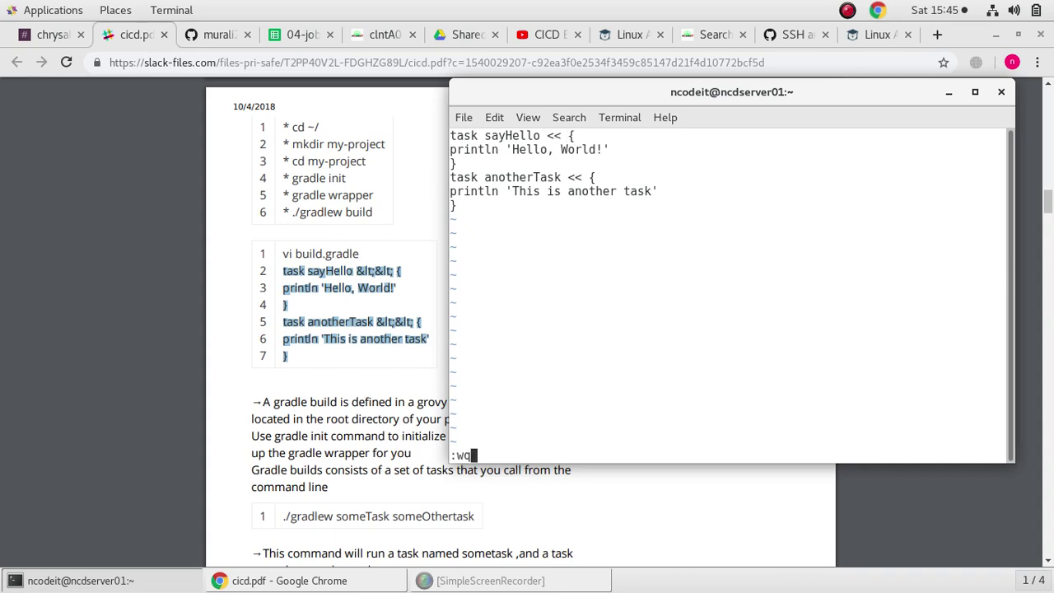
key(Return)
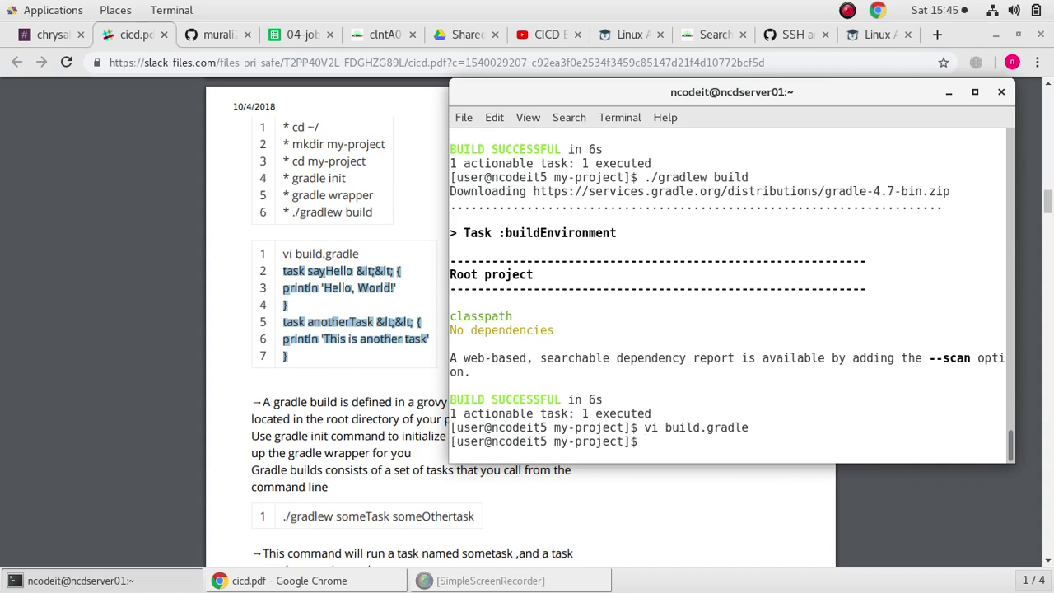
Run ./gradlew build sayhello so the task prints Hello, World!
text(./gradlew bi)
key(BackSpace)
text(uild )
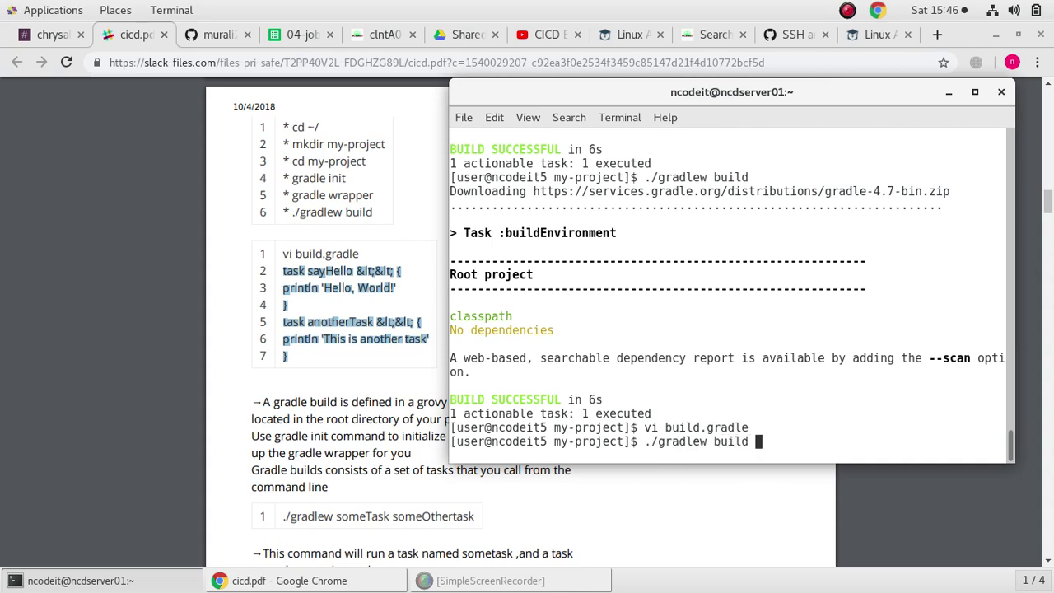
text(sayhello)
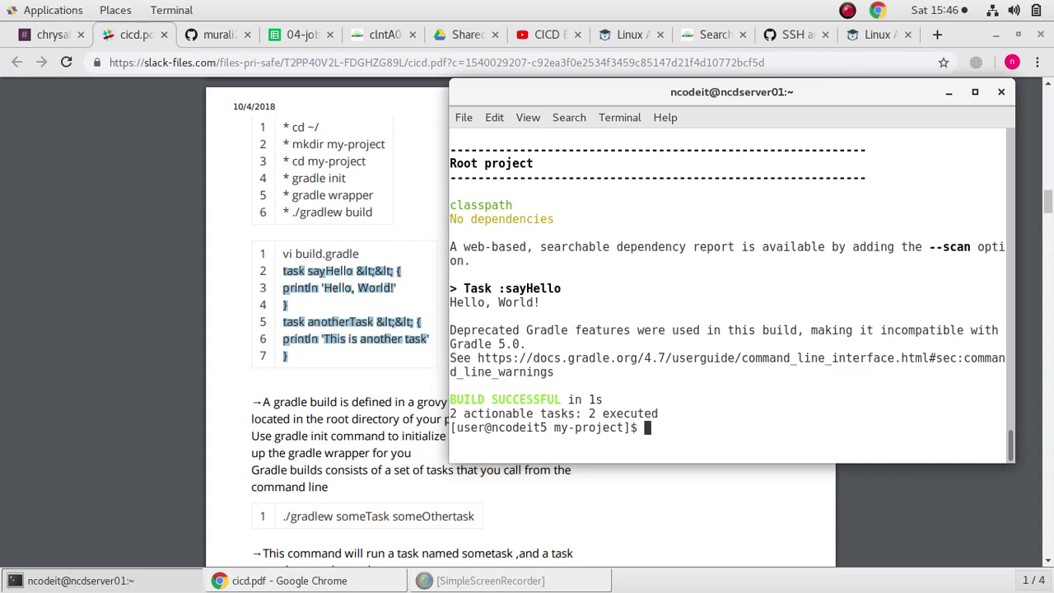
key(Up)
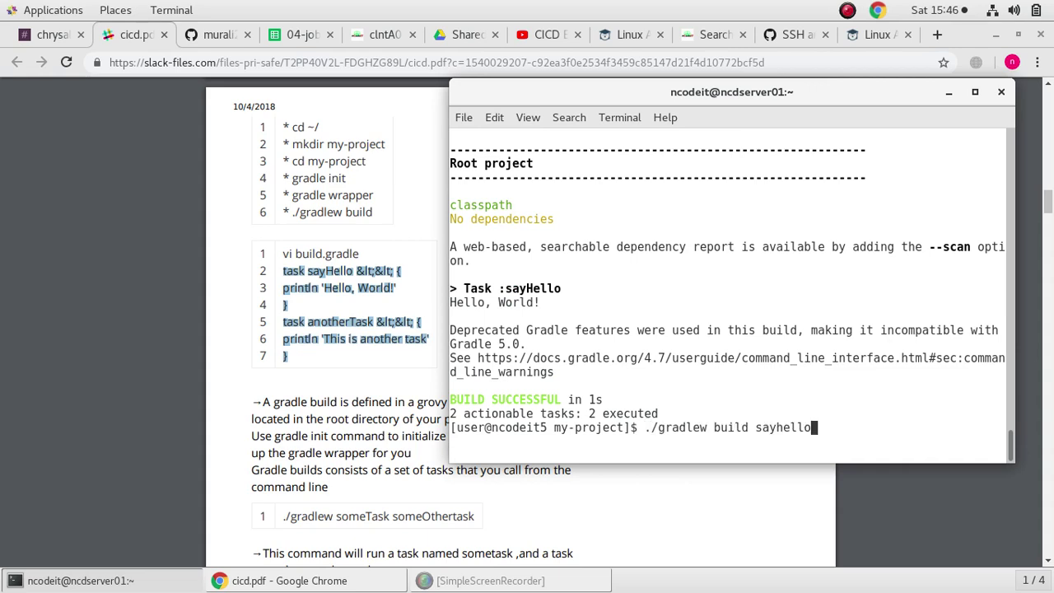
key(Down)
Reopen build.gradle in vi and delete the old sayHello and anotherTask code.
text(vi build.)
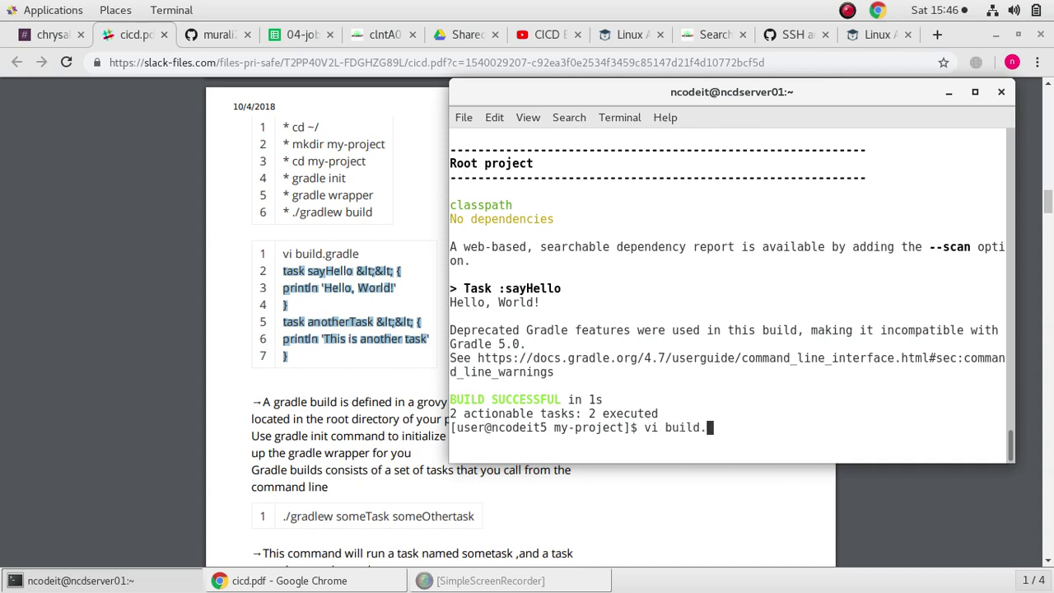
text(gradle)
key(Return)
key(i)
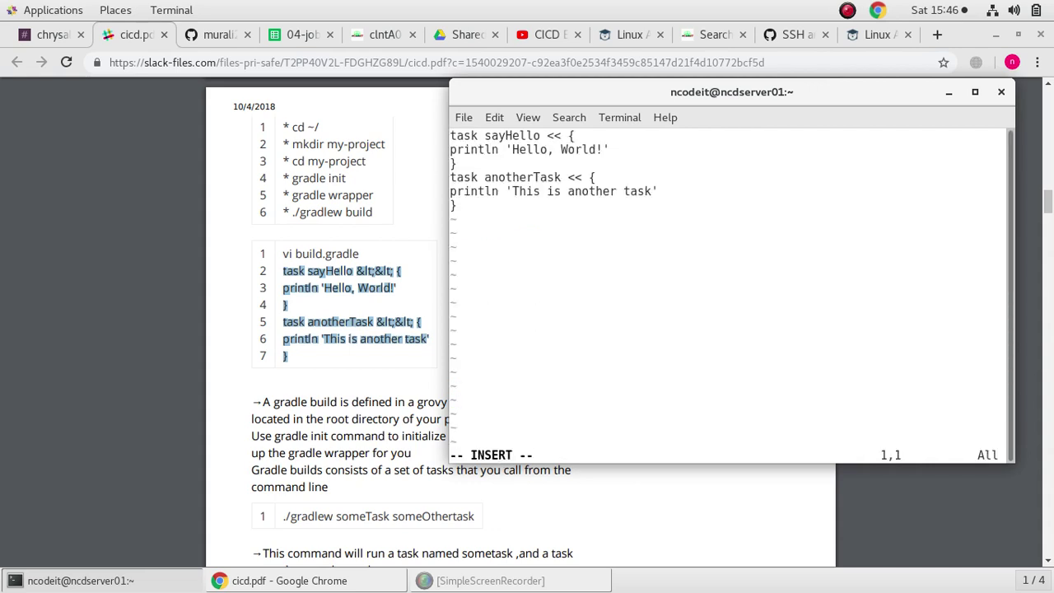
key(Delete)
key(Delete)
key(Delete)
key(Delete)
key(Delete)
key(Delete)
key(Delete)
key(Delete)
key(Delete)
key(Delete)
key(Delete)
key(Delete)
key(Delete)
key(Delete)
key(Delete)
key(Delete)
key(Delete)
key(Delete)
key(Delete)
key(Delete)
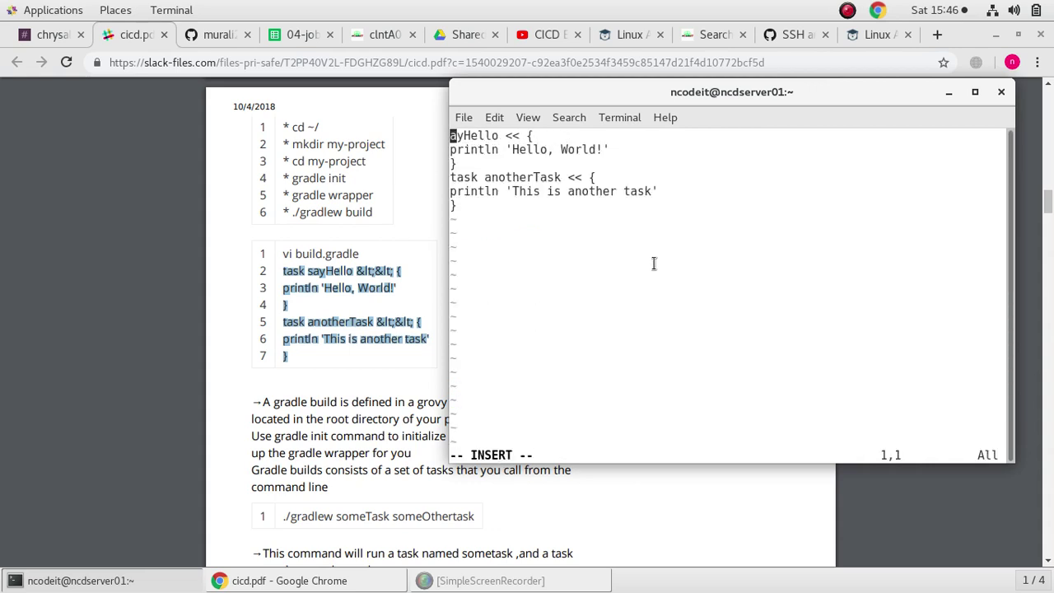
key(Delete)
key(Delete)
key(Delete)
key(Delete)
key(Delete)
key(Delete)
key(Delete)
key(Delete)
key(Delete)
key(Delete)
key(Delete)
key(Delete)
key(Delete)
key(Delete)
key(Delete)
key(Delete)
key(Delete)
key(Delete)
key(Delete)
key(Delete)
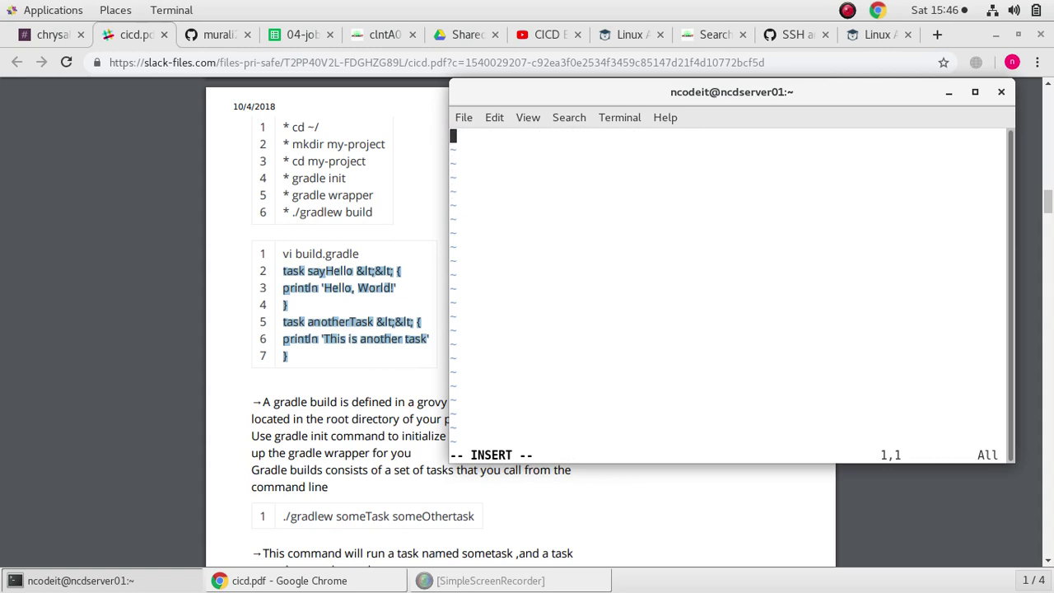
Paste the final build script with the com.moowork.node plugin into build.gradle and save it.
click(876, 34)
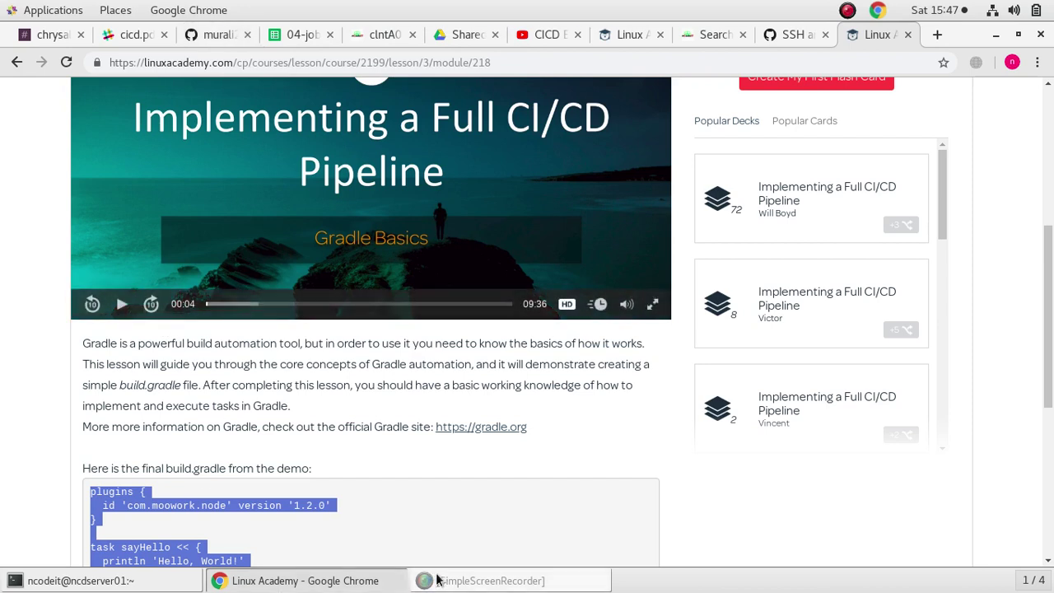
click(68, 581)
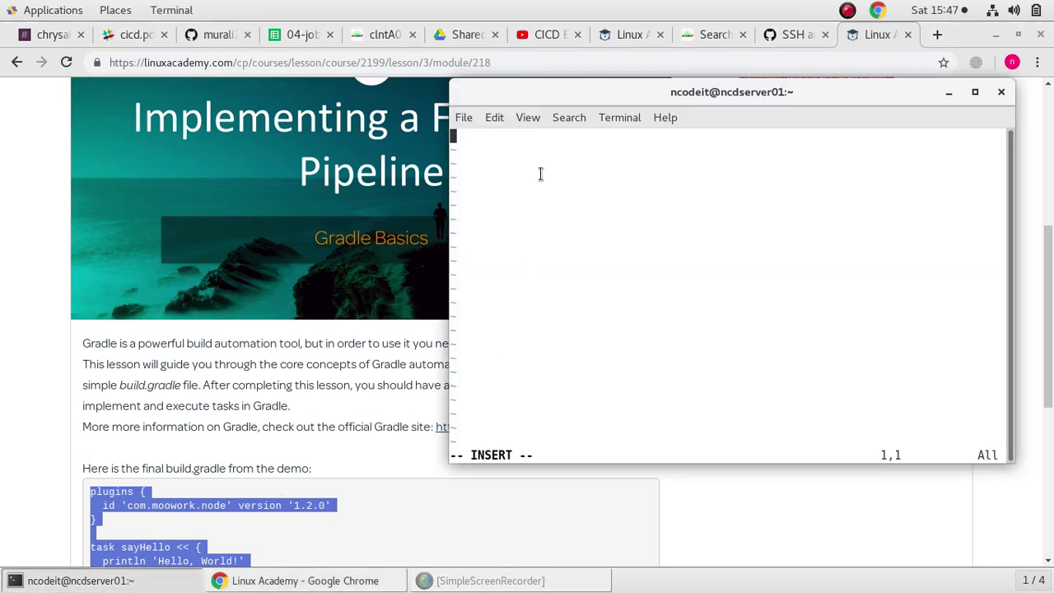
right_click(540, 174)
click(565, 227)
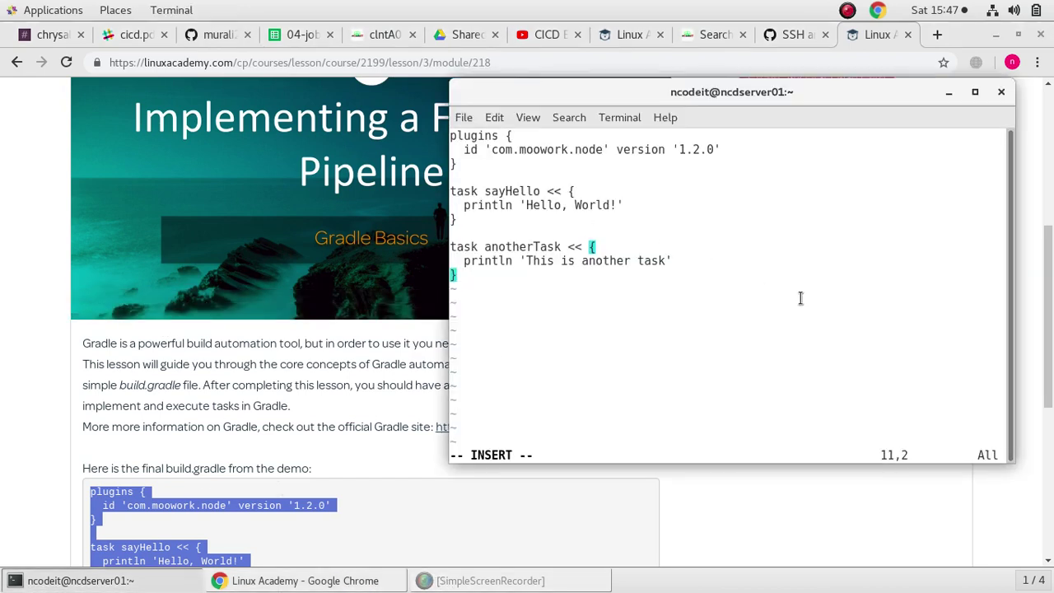
key(Escape)
text(:wq)
key(Return)
Run ./gradlew build sayhello, which downloads node plugin 1.2.0 and prints Hello, World!
text(./gradlew build sayhello)
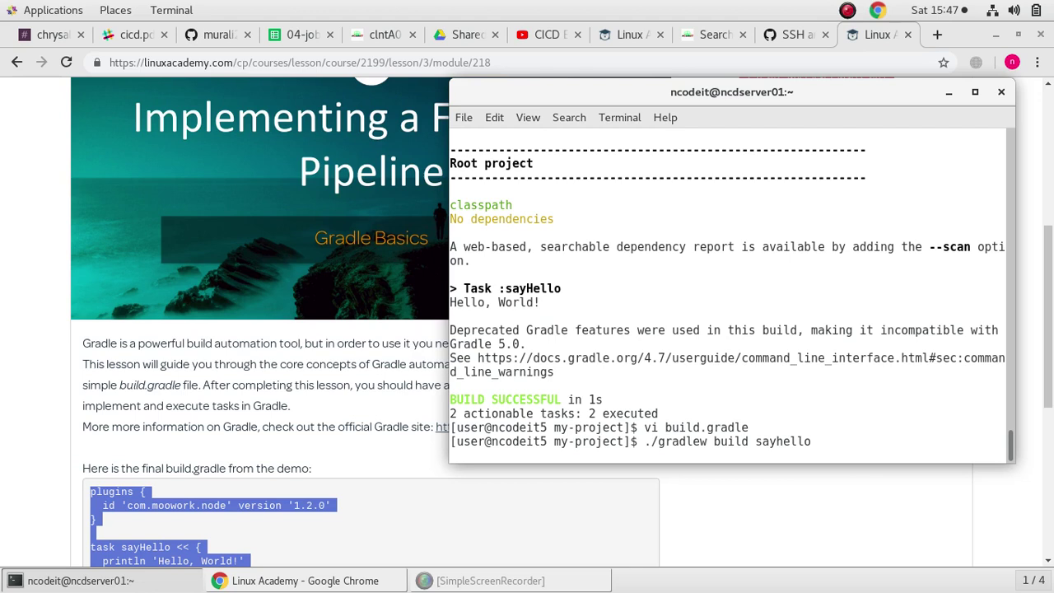
key(Return)
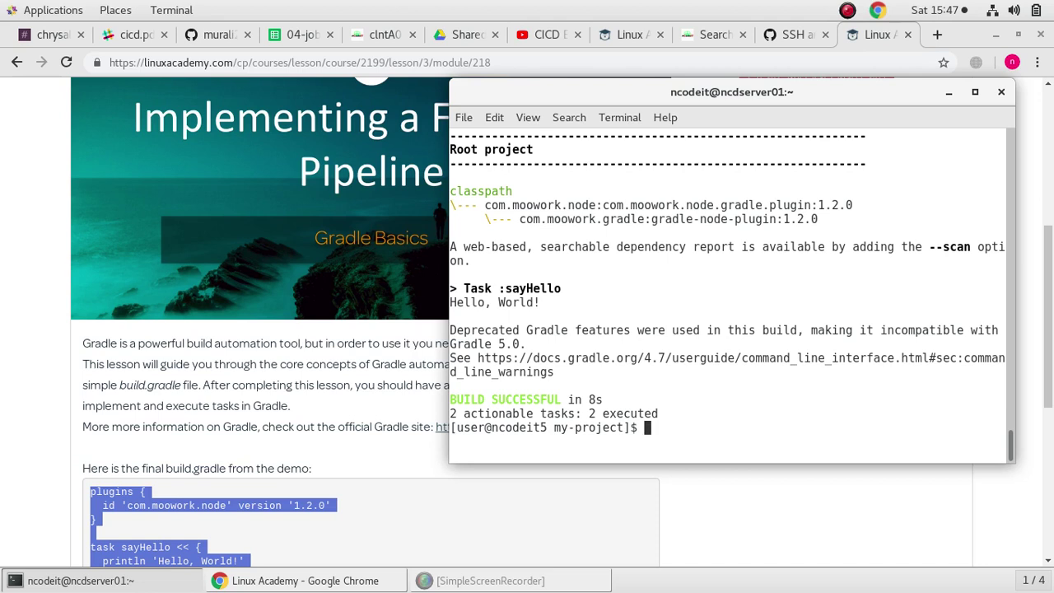
key(Up)
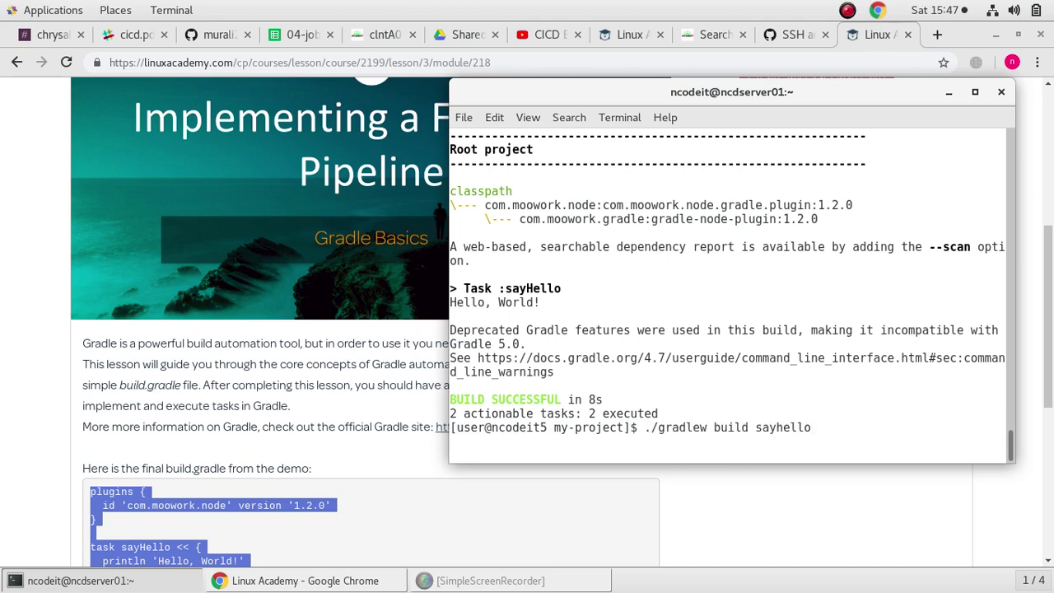
key(Down)
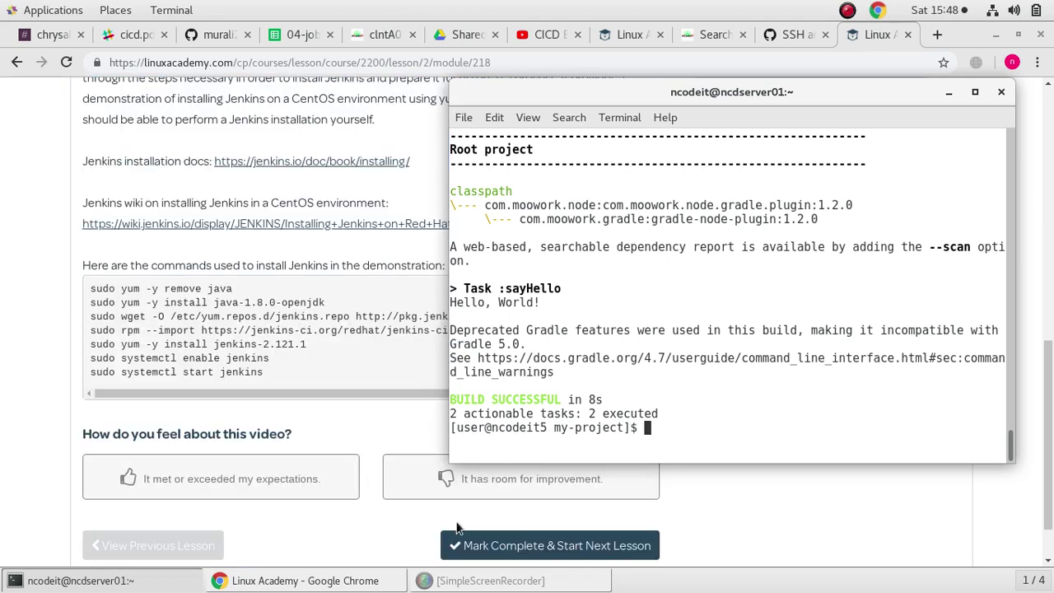
Go to the home directory and remove Java with sudo yum -y remove java.
text(cd ~/)
key(Return)
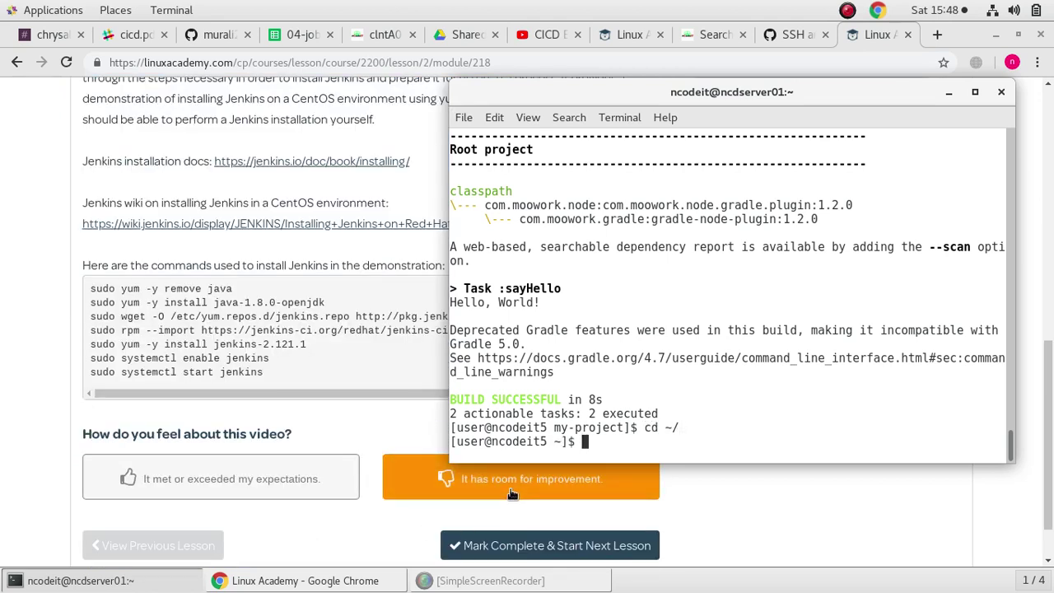
triple_click(207, 288)
right_click(207, 288)
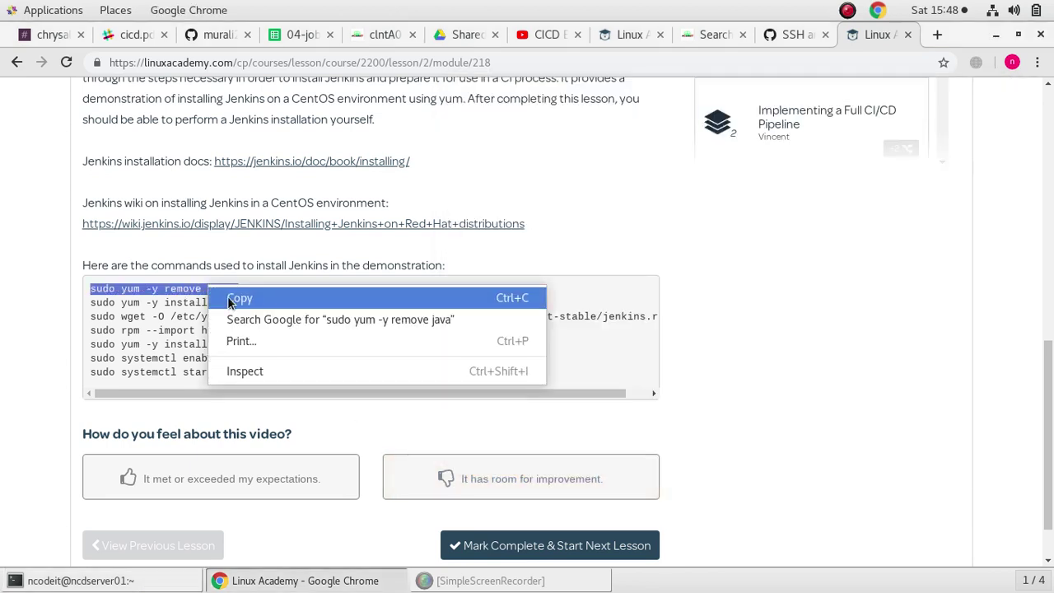
click(226, 296)
click(182, 584)
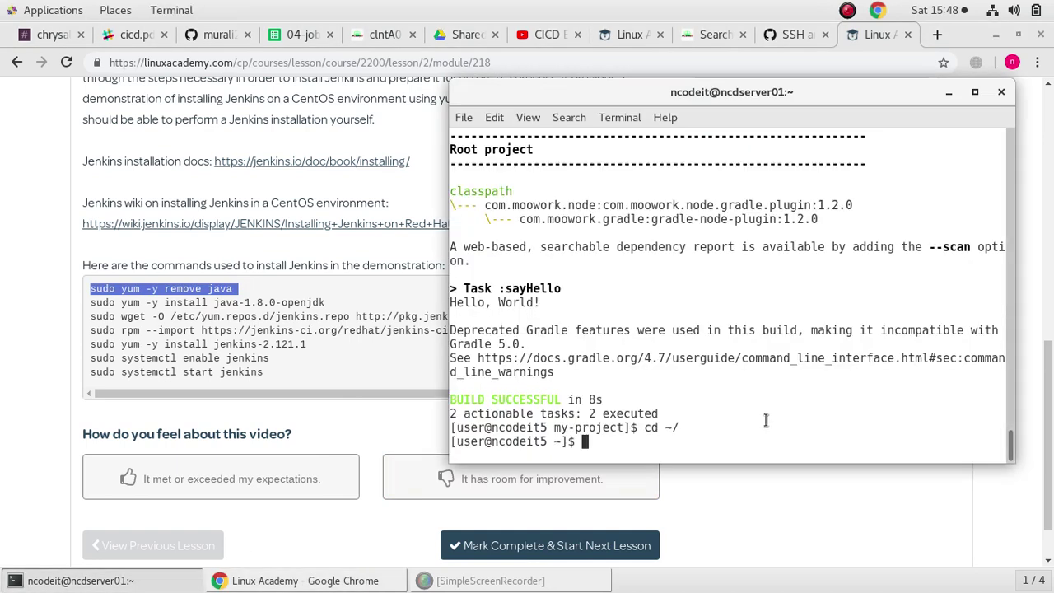
right_click(735, 435)
click(771, 352)
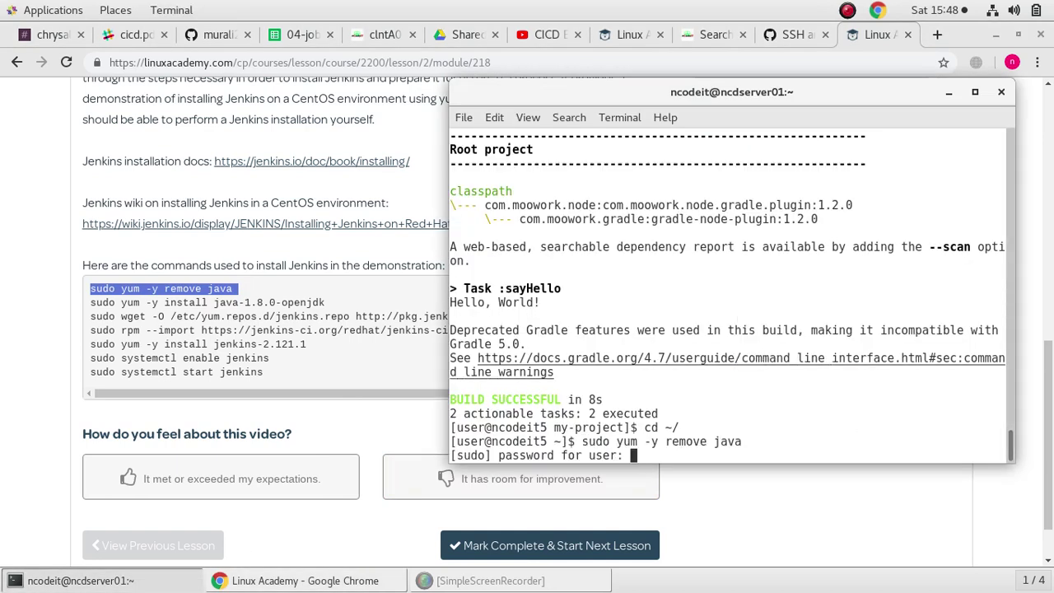
key(Return)
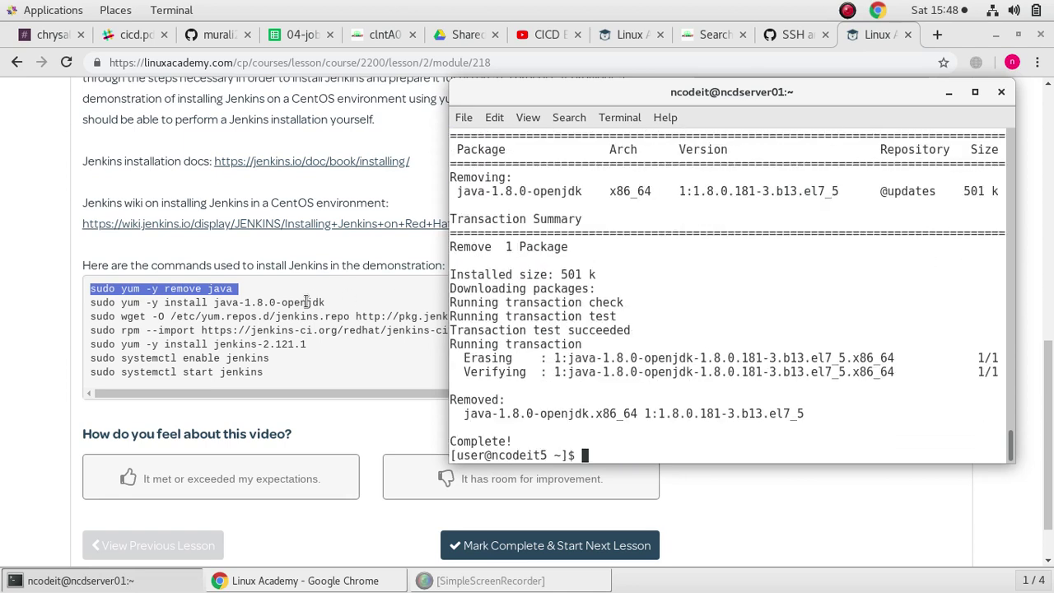
Install Java with sudo yum -y install java-1.8.0-openjdk.
triple_click(305, 302)
right_click(305, 301)
click(333, 308)
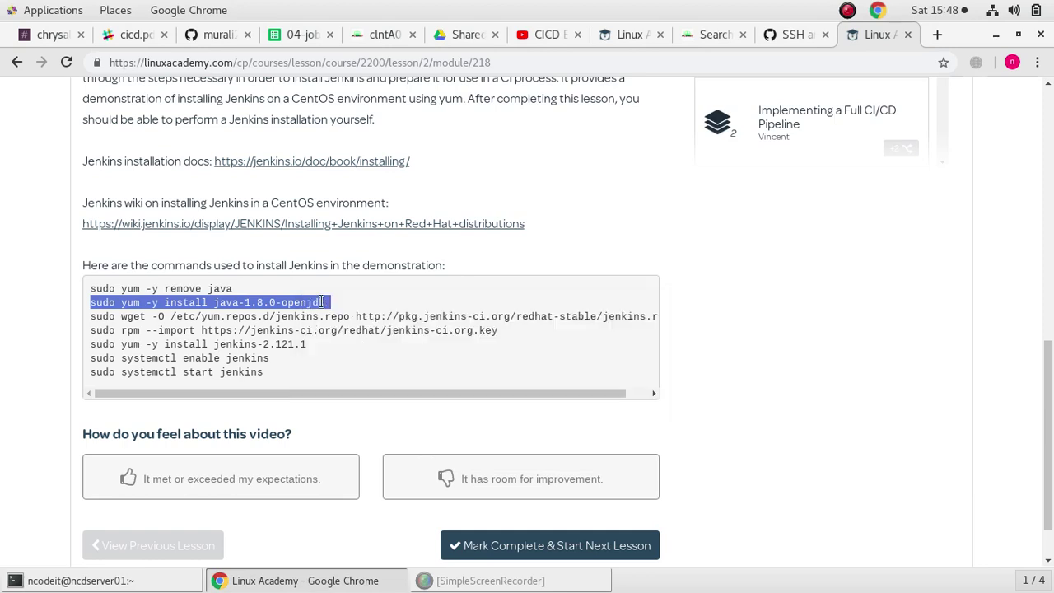
click(125, 580)
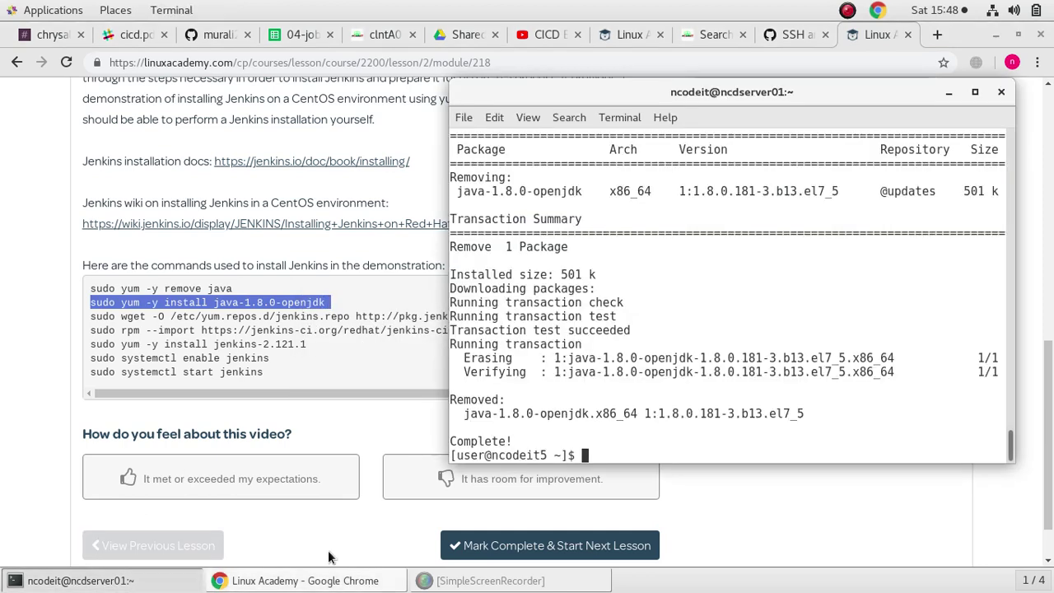
right_click(624, 457)
click(718, 377)
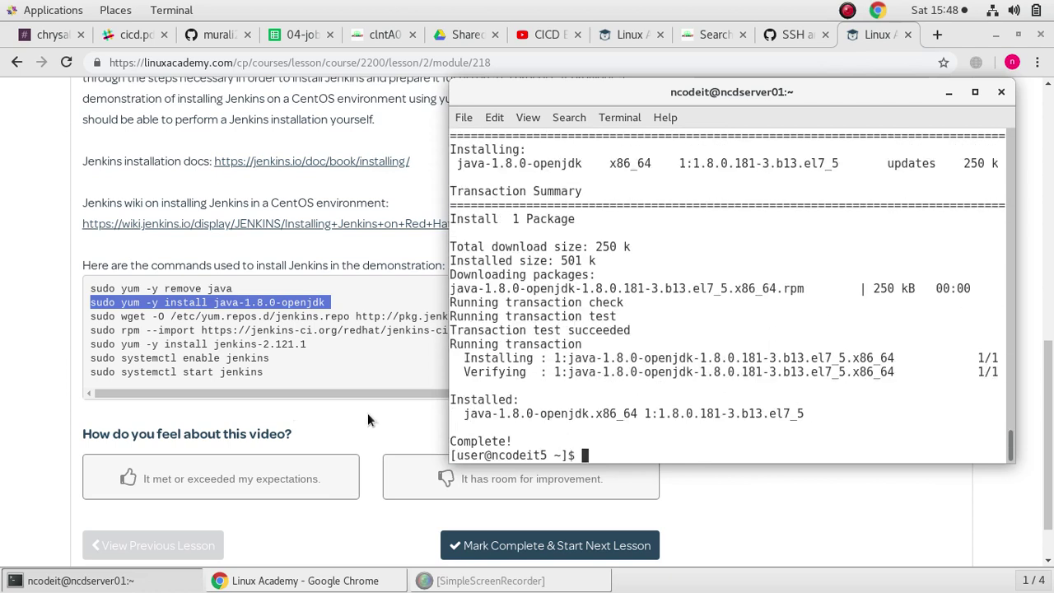
triple_click(141, 315)
Download the Jenkins repo file to /etc/yum.repos.d/jenkins.repo with the lesson's wget command.
right_click(142, 315)
click(176, 328)
click(122, 585)
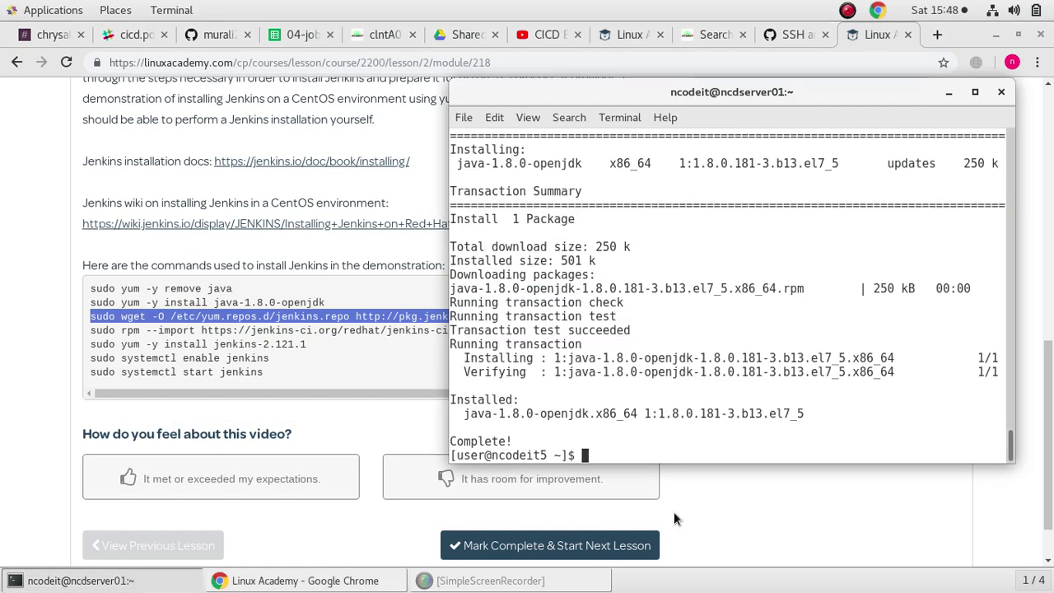
right_click(630, 454)
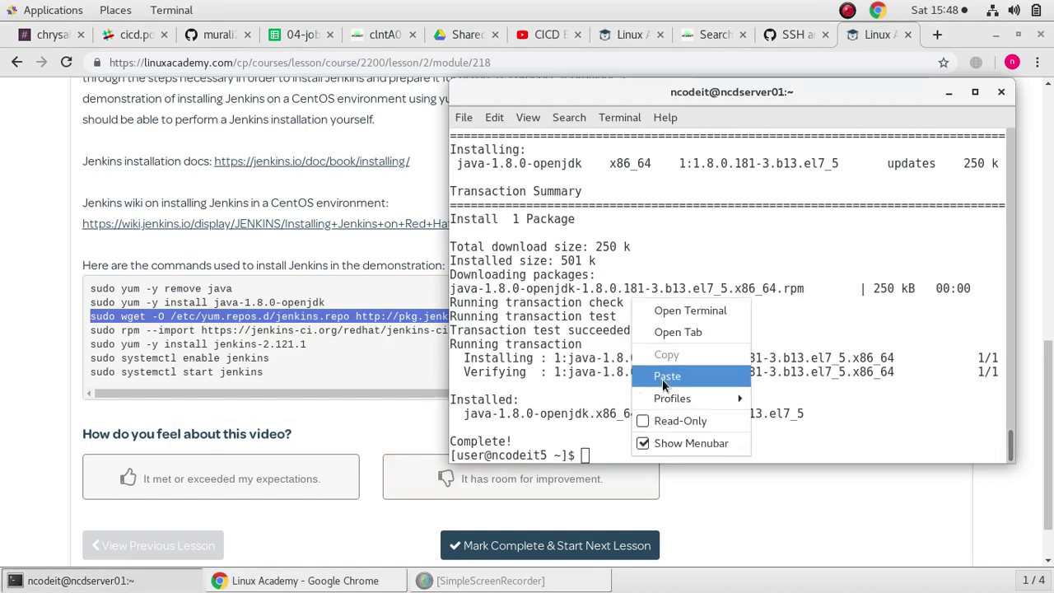
click(668, 376)
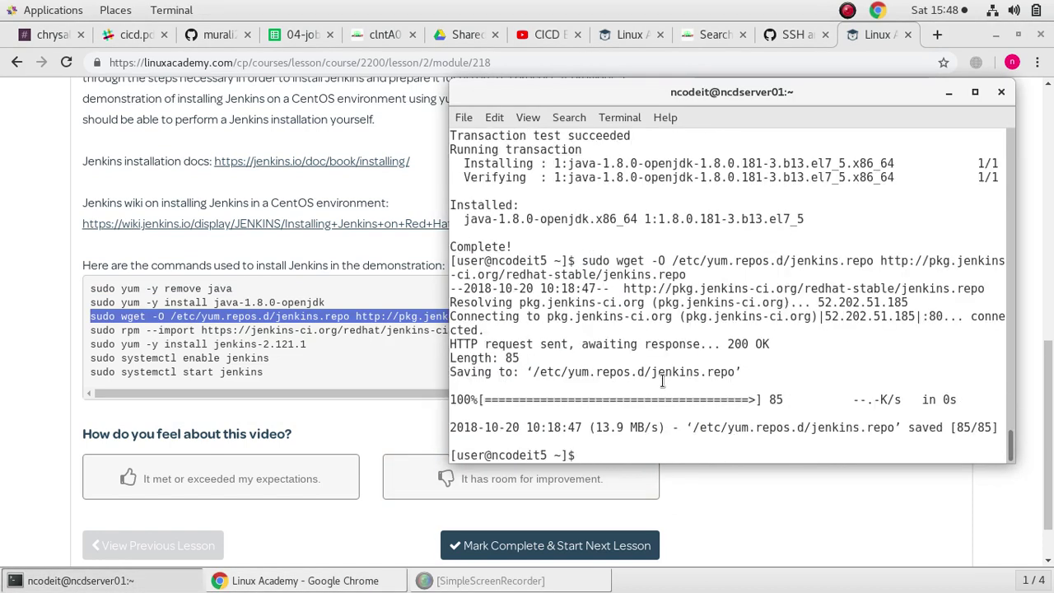
Import the Jenkins signing key with the lesson's rpm --import command.
click(339, 336)
double_click(340, 333)
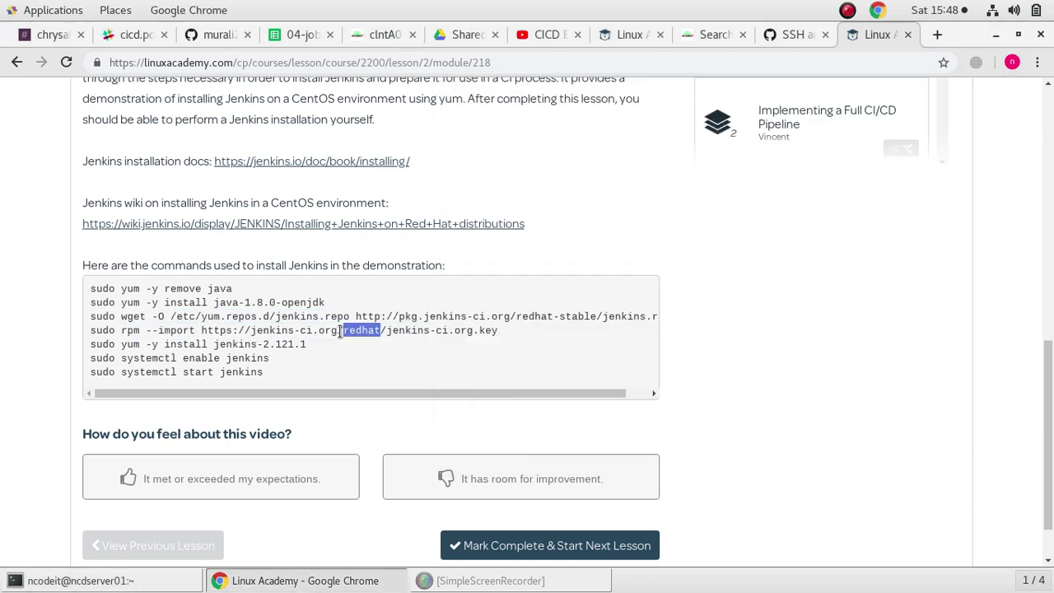
triple_click(340, 332)
right_click(340, 336)
click(365, 346)
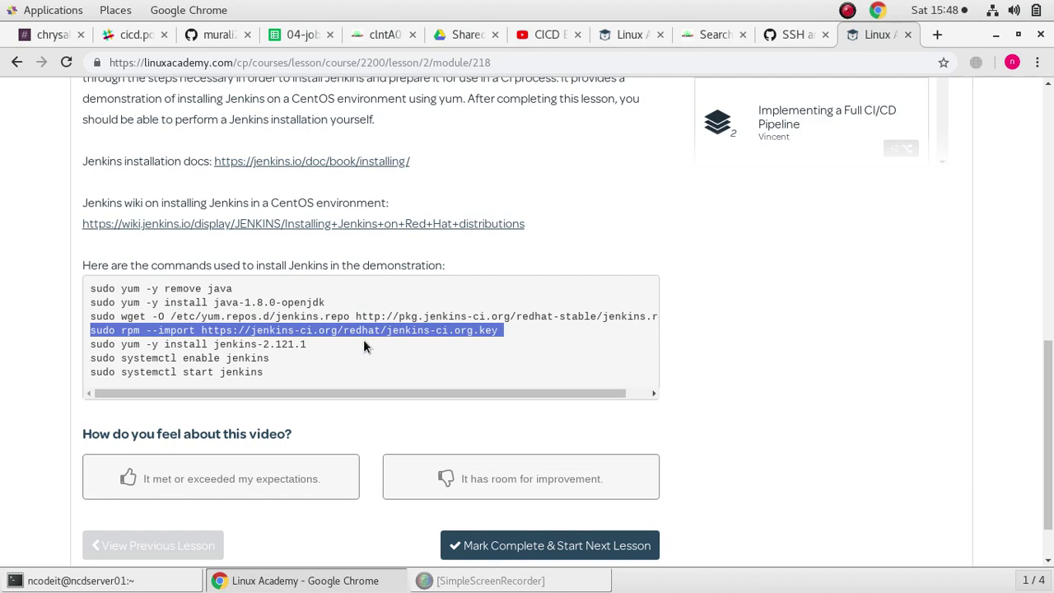
click(132, 581)
right_click(635, 444)
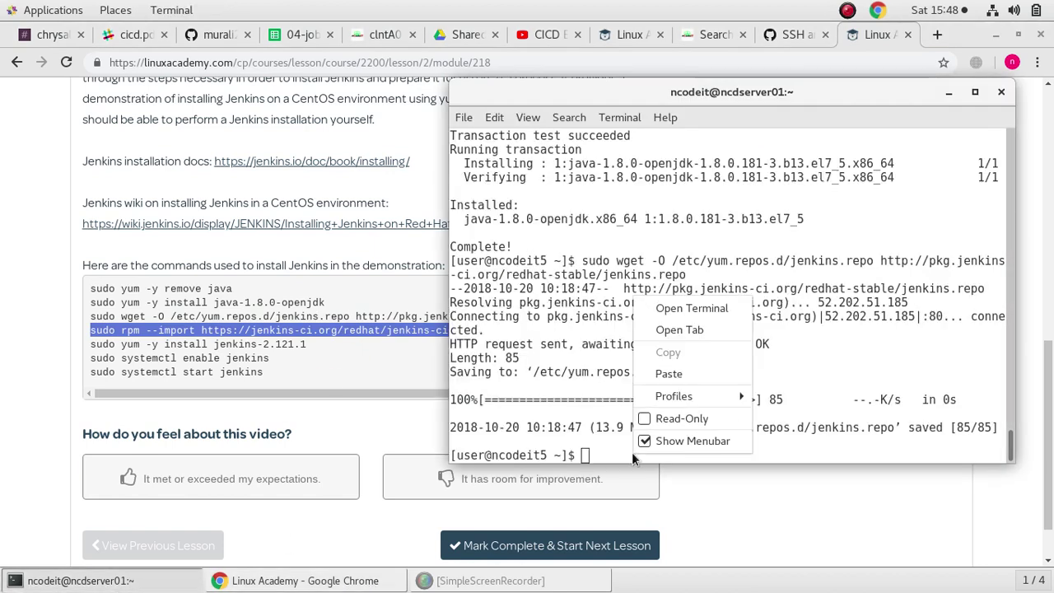
click(669, 372)
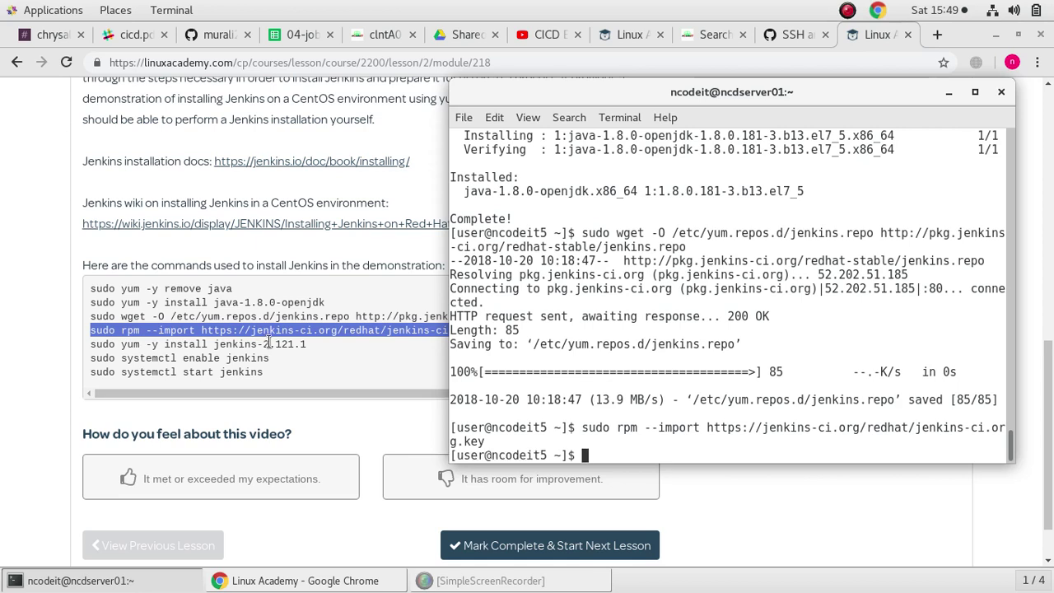
Start installing Jenkins with yum -y install jenkins-2.121.1.
triple_click(268, 344)
right_click(269, 344)
click(286, 354)
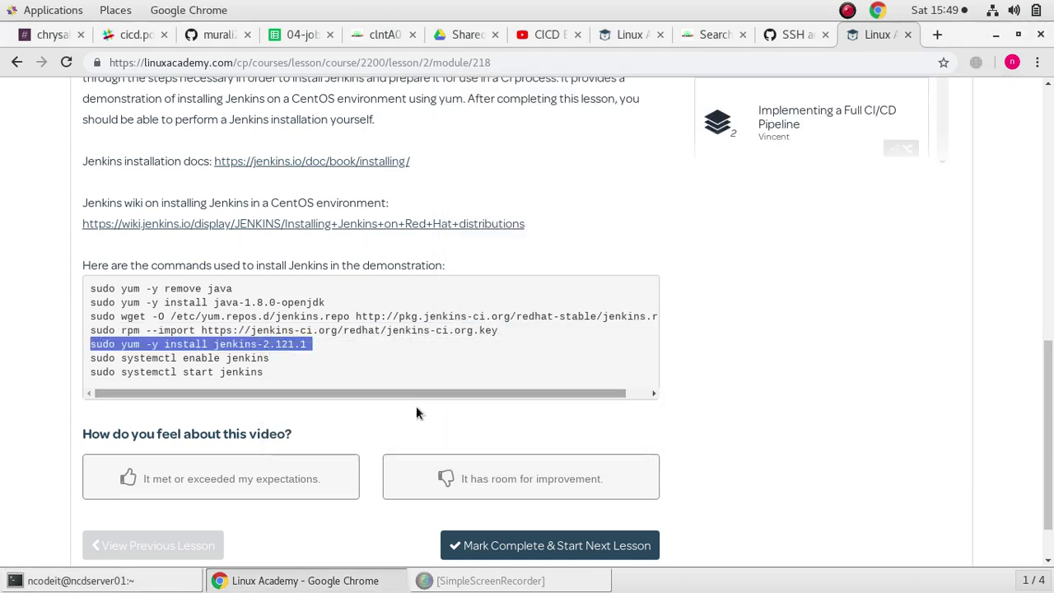
click(85, 581)
right_click(601, 453)
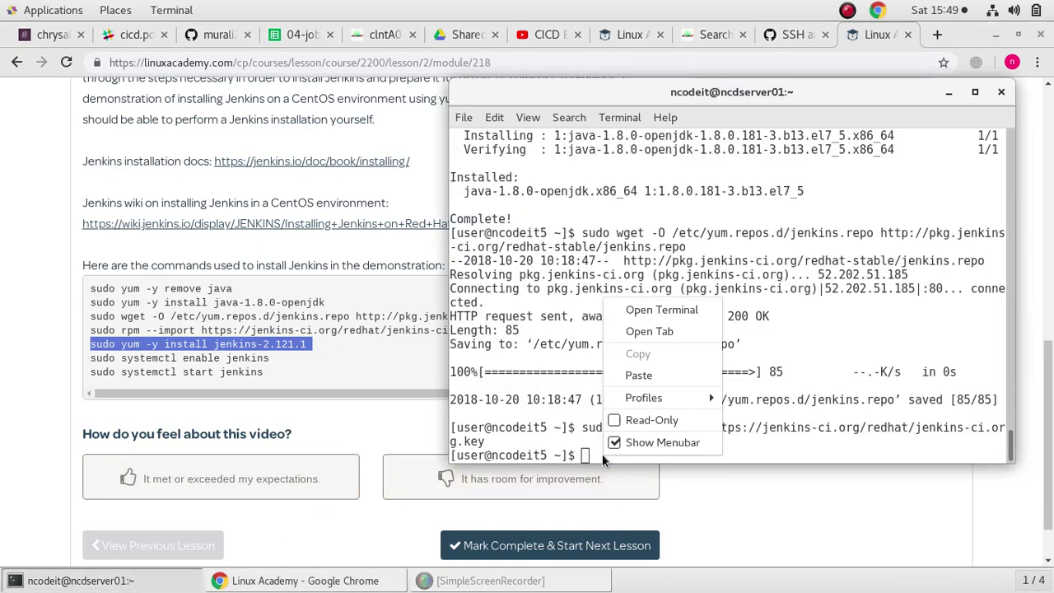
click(642, 372)
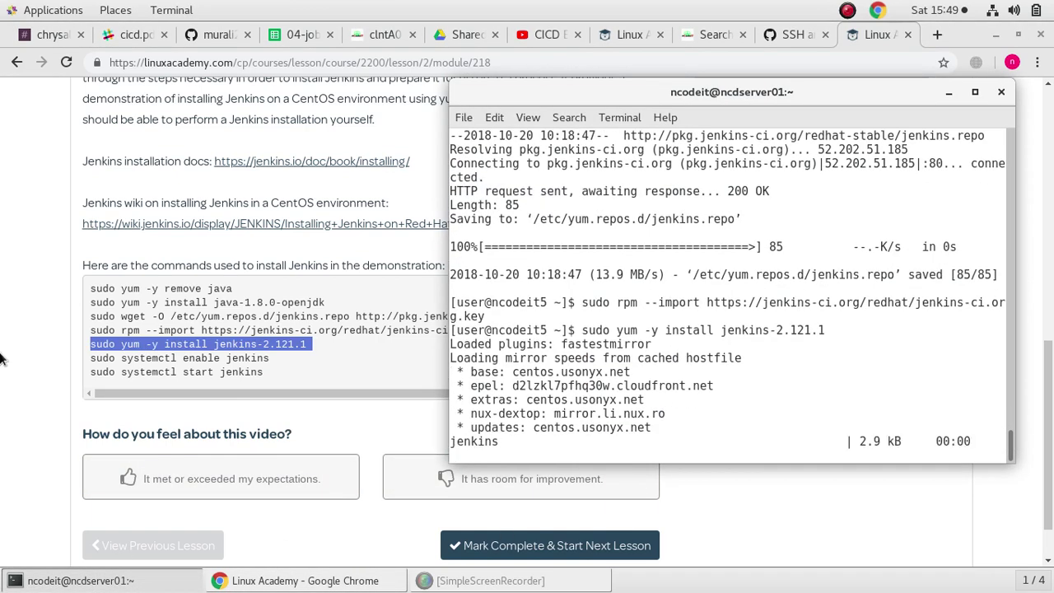
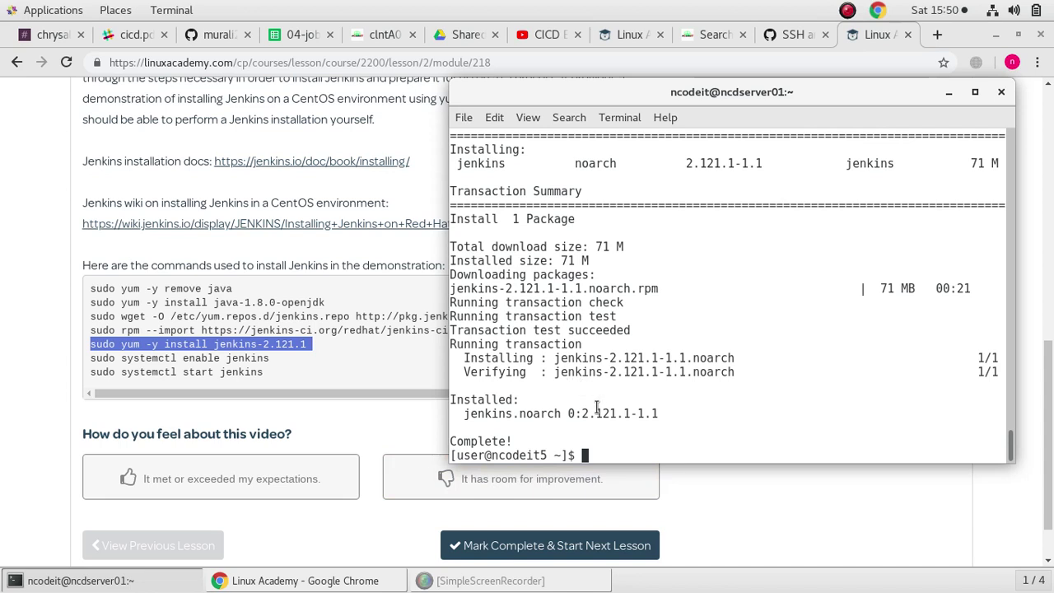
Run 'sudo systemctl enable jenkins' in the terminal using the copied lesson command.
scroll(666, 362, up, 5)
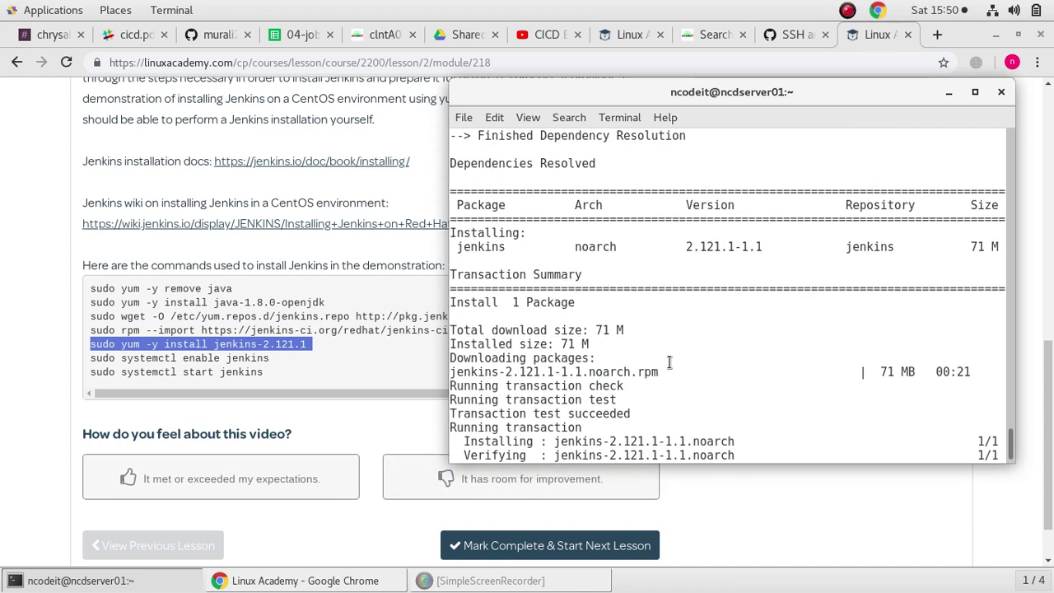
scroll(673, 362, up, 8)
scroll(673, 358, down, 13)
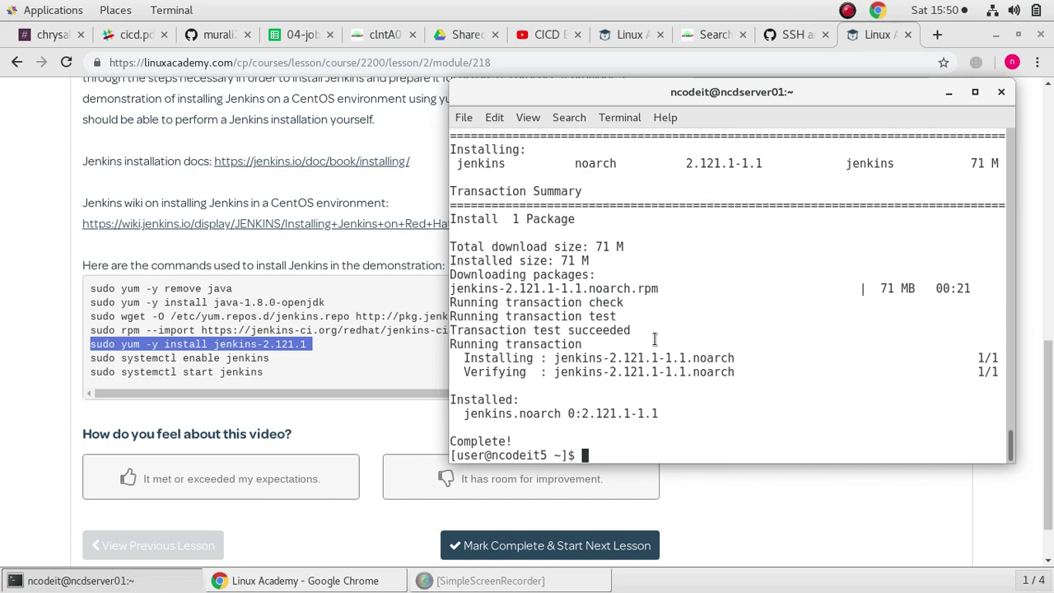
triple_click(260, 358)
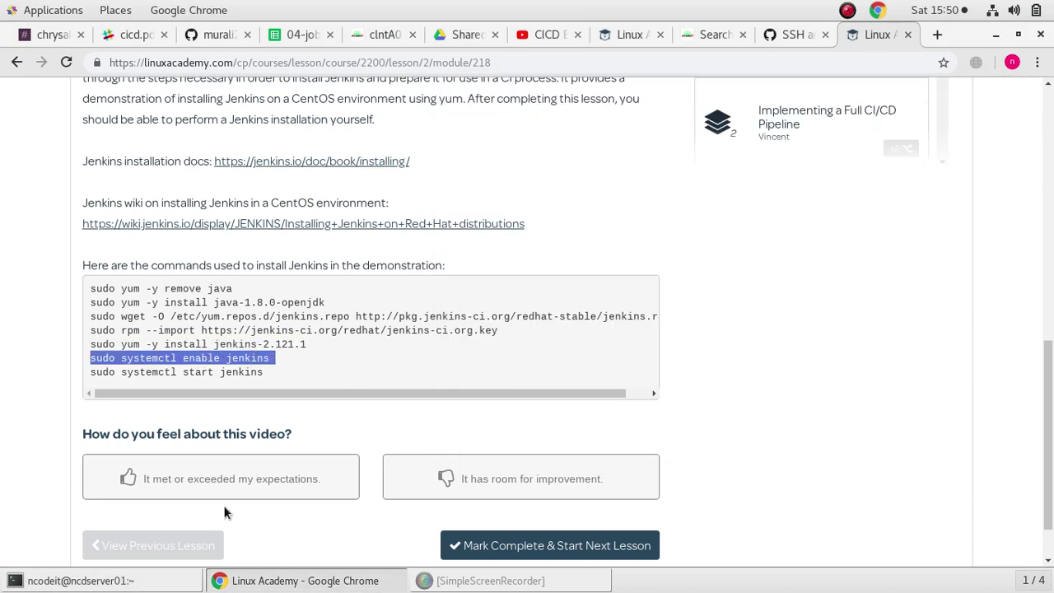
click(99, 581)
right_click(675, 451)
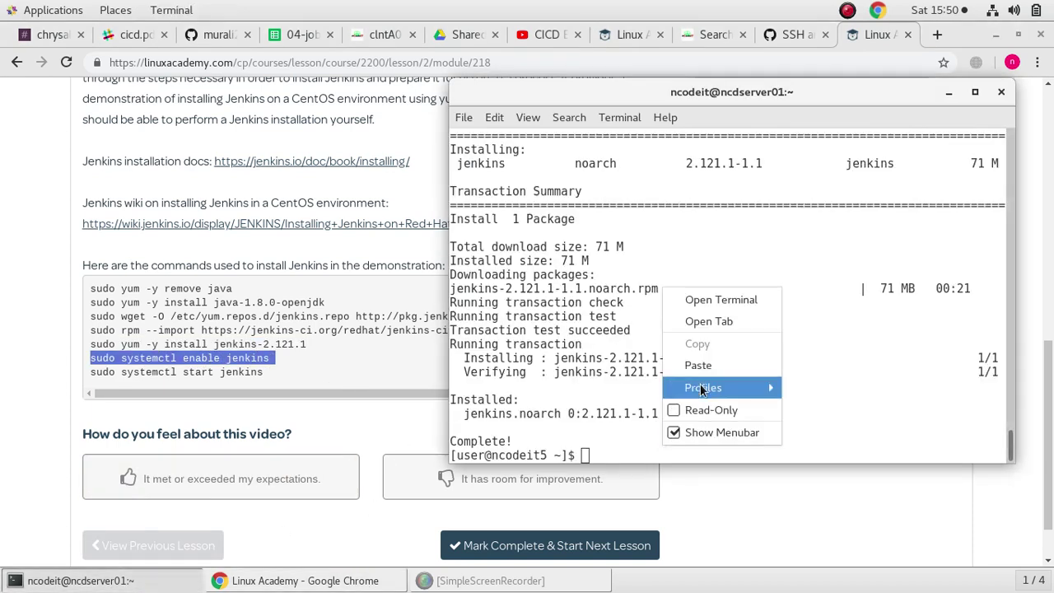
click(706, 364)
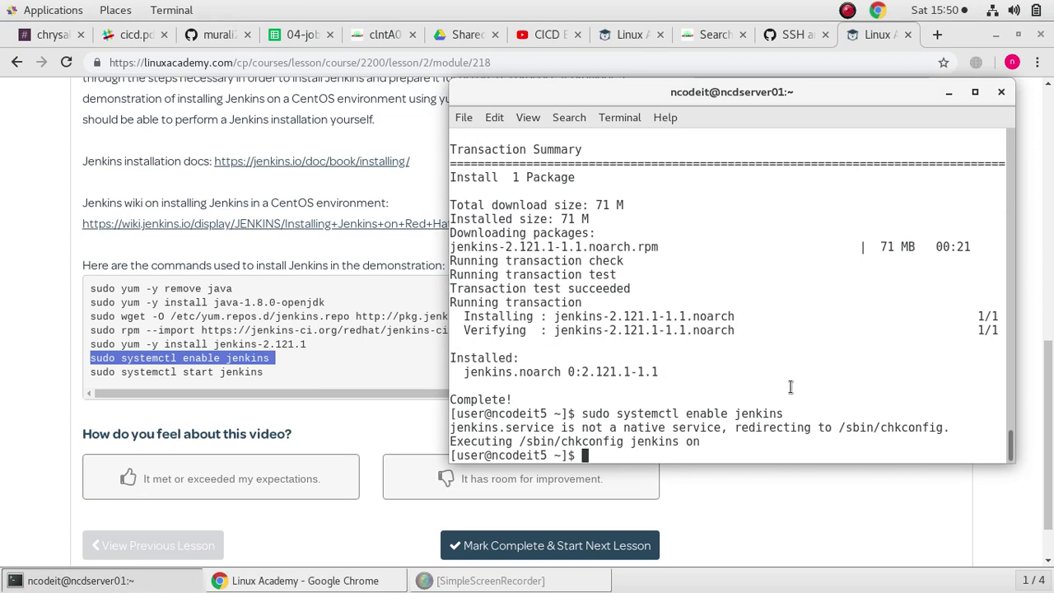
Start the Jenkins service with 'sudo systemctl start jenkins'.
key(Up)
key(Left)
key(Left)
key(Left)
key(Left)
key(Left)
key(Left)
key(Left)
key(Left)
key(Left)
key(Left)
key(Left)
key(Left)
key(Left)
key(Left)
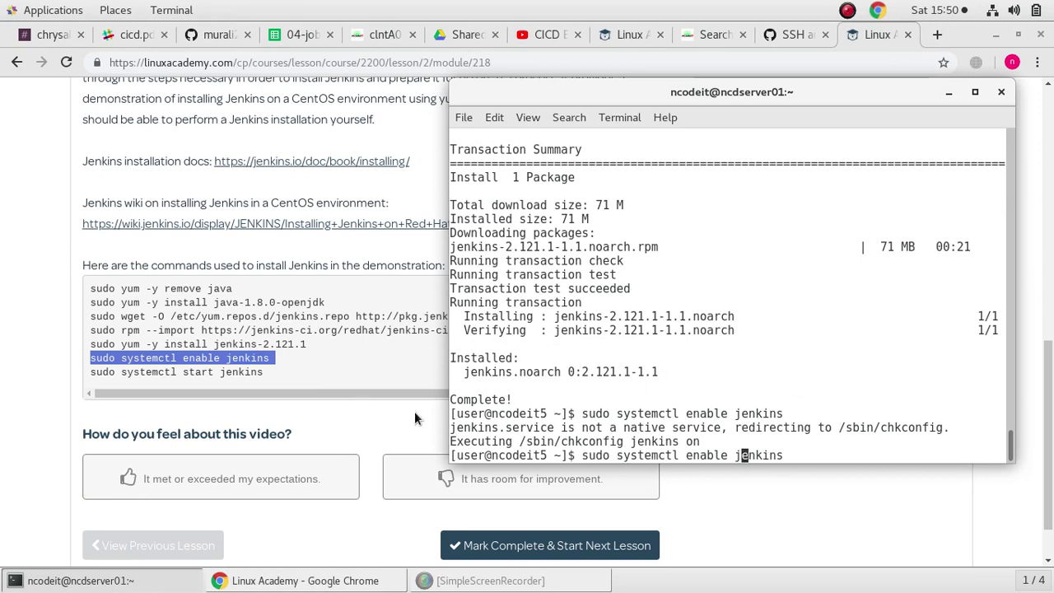
key(Delete)
key(Delete)
key(Delete)
key(Delete)
key(Delete)
key(Delete)
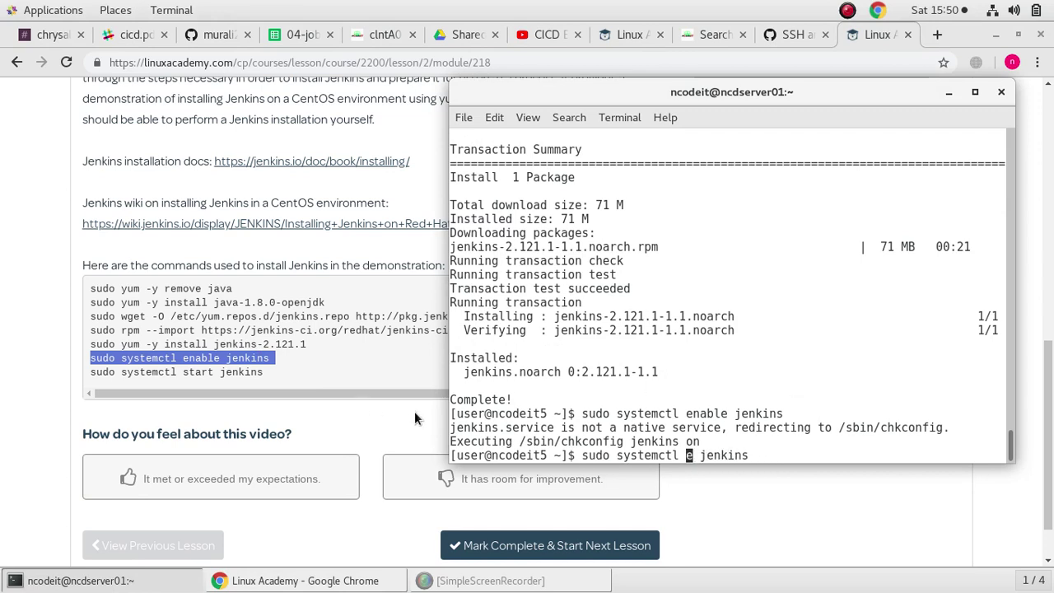
text(start)
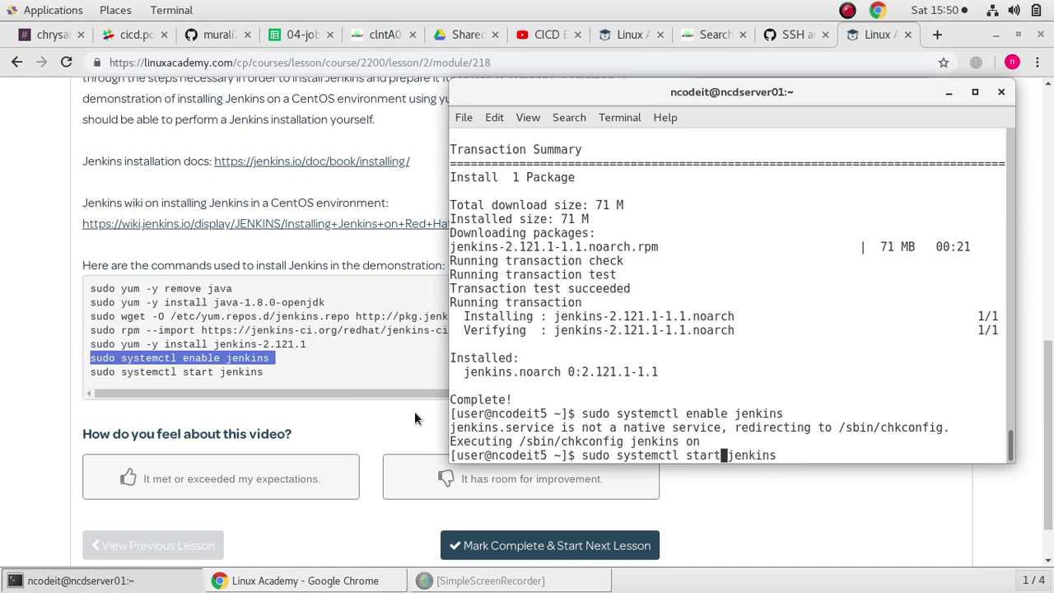
key(Return)
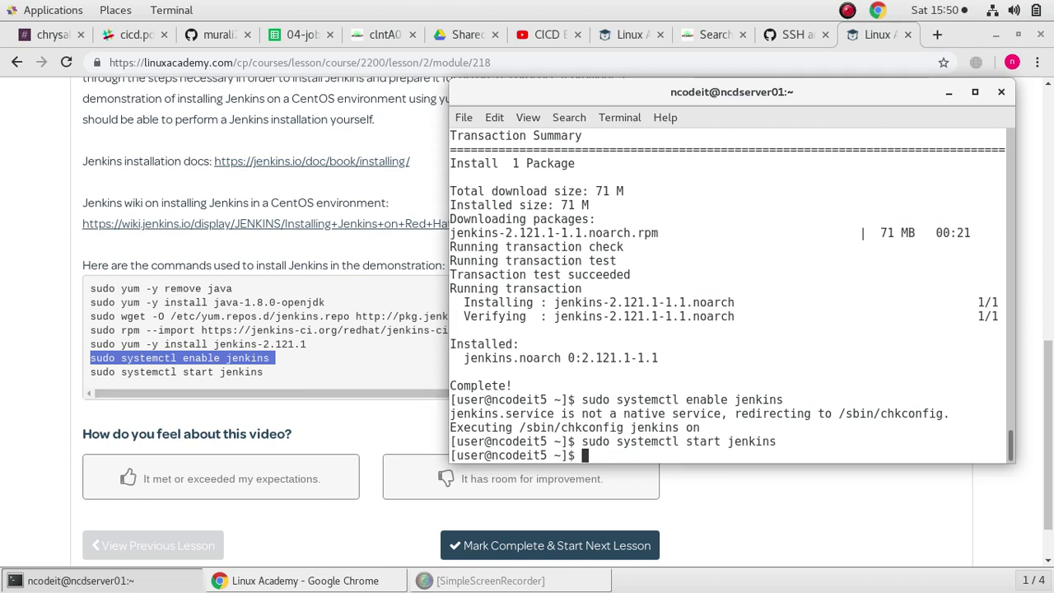
Check with 'sudo systemctl status jenkins' that the service is active (running).
key(Up)
key(Left)
key(Left)
key(Left)
key(Left)
key(Left)
key(Left)
key(Left)
key(Left)
key(Left)
key(Left)
key(Delete)
key(Delete)
text(tu)
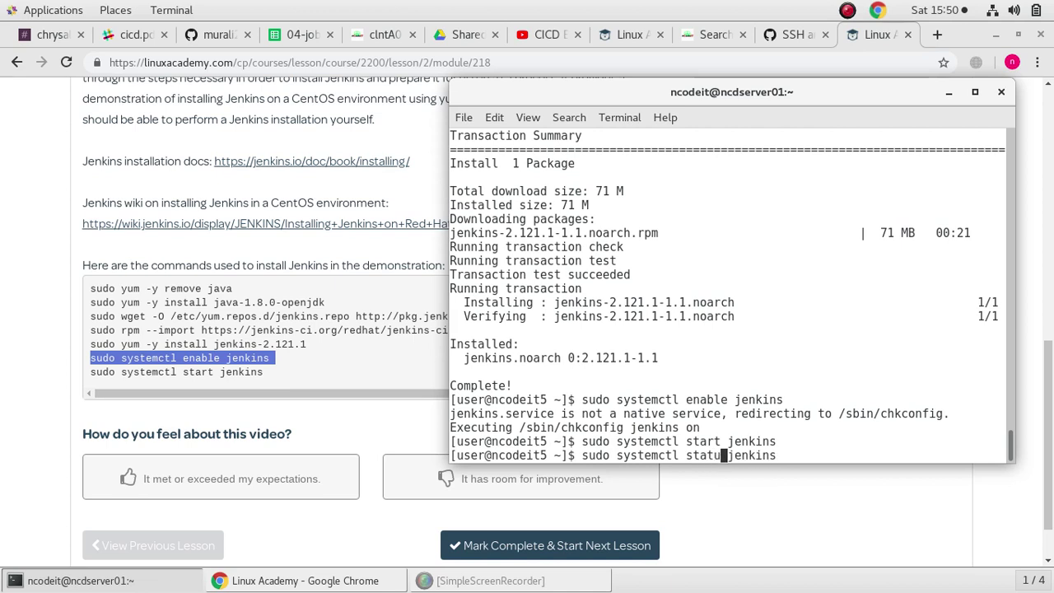
text(s)
key(Return)
key(Up)
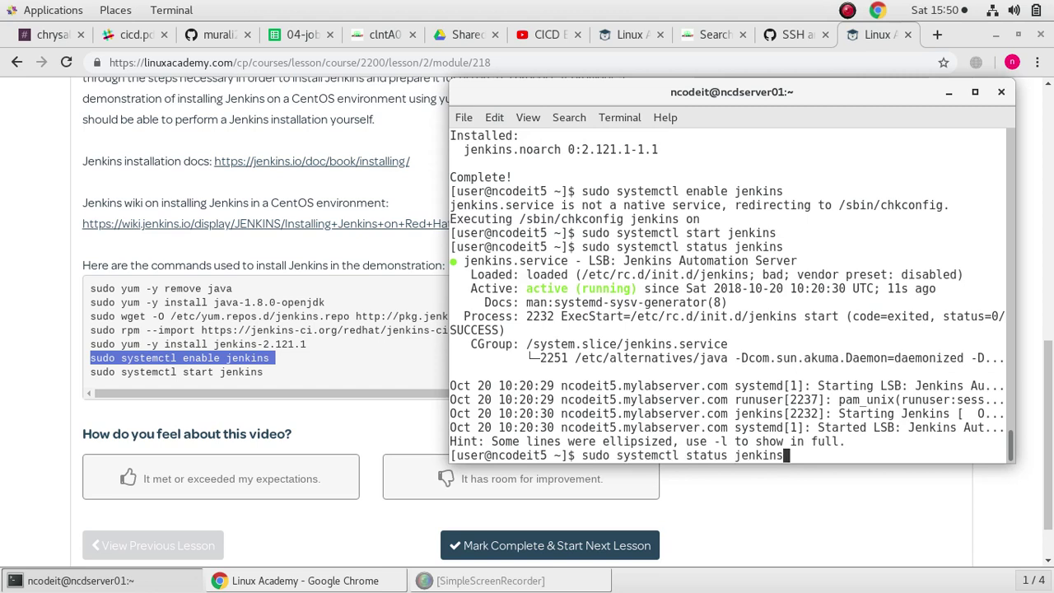
key(Down)
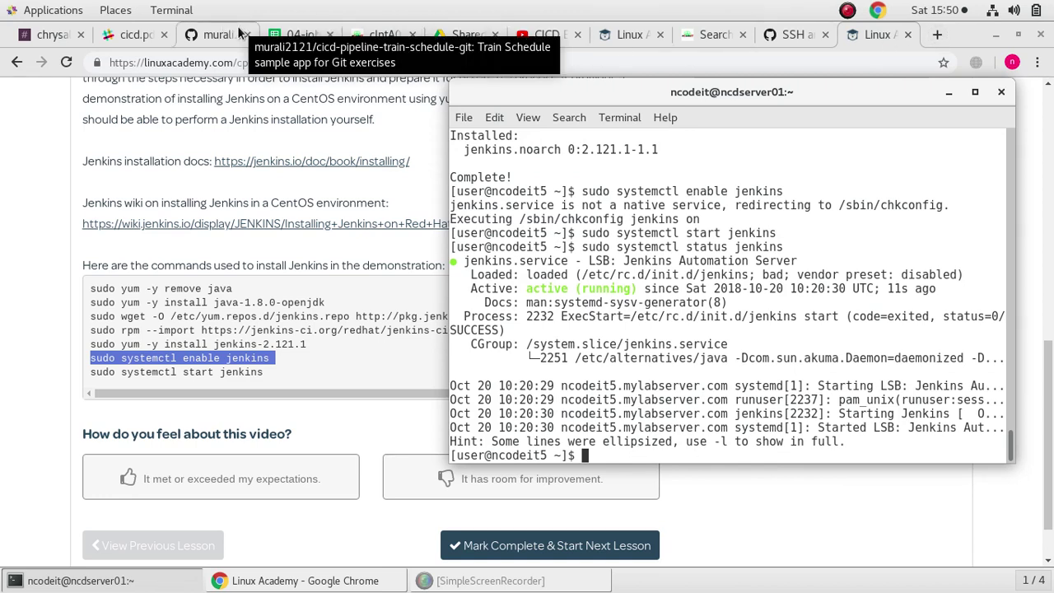
Copy server 5's public IP 54.254.223.25 and return to the Jenkins installation lesson.
click(630, 37)
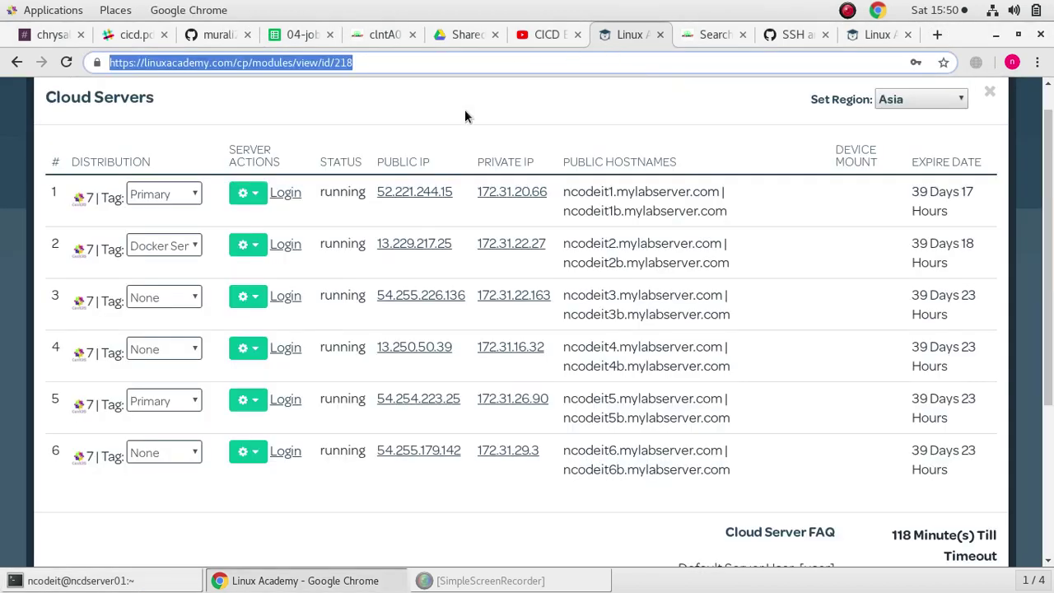
drag(374, 191, 444, 213)
click(433, 221)
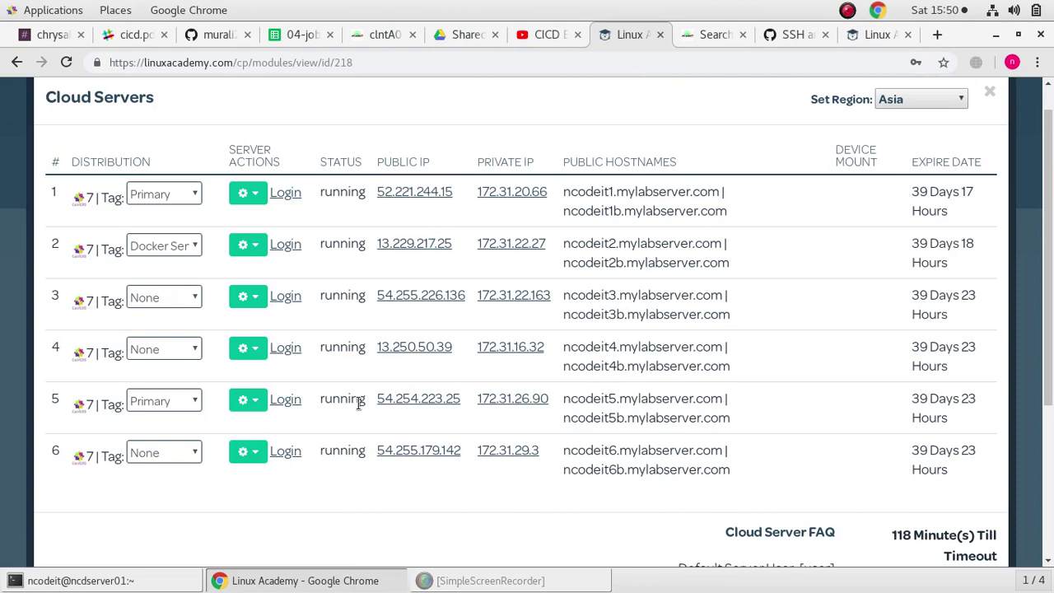
drag(371, 401, 473, 418)
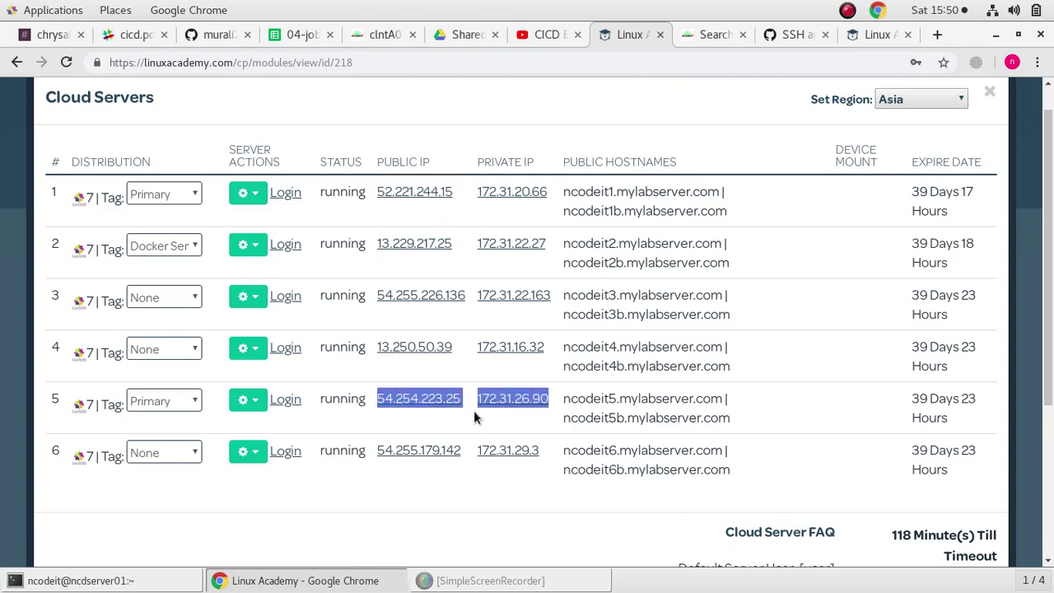
click(372, 410)
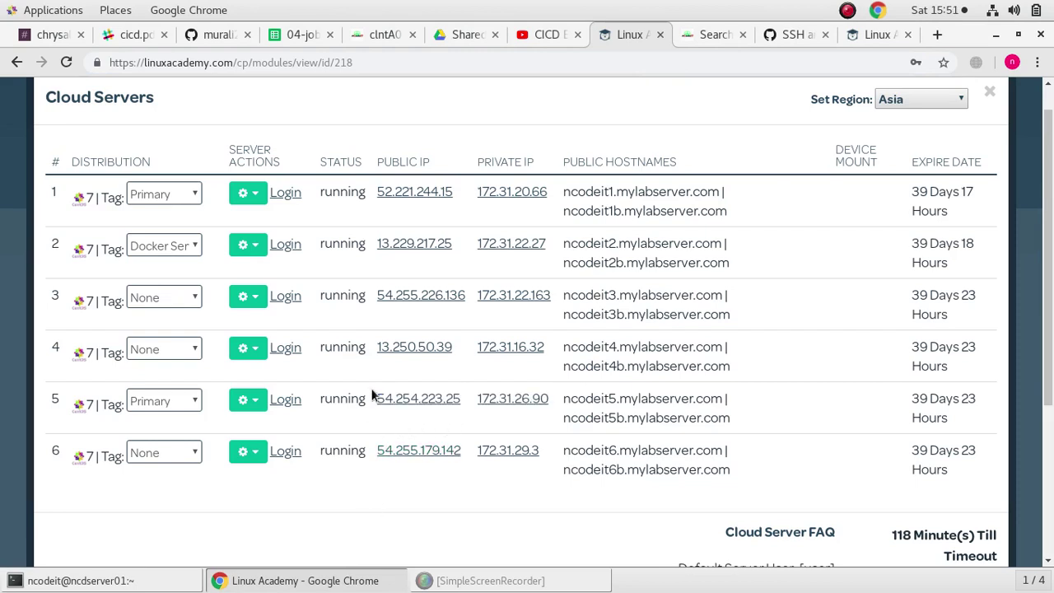
drag(372, 397, 460, 405)
key(ctrl+c)
right_click(444, 399)
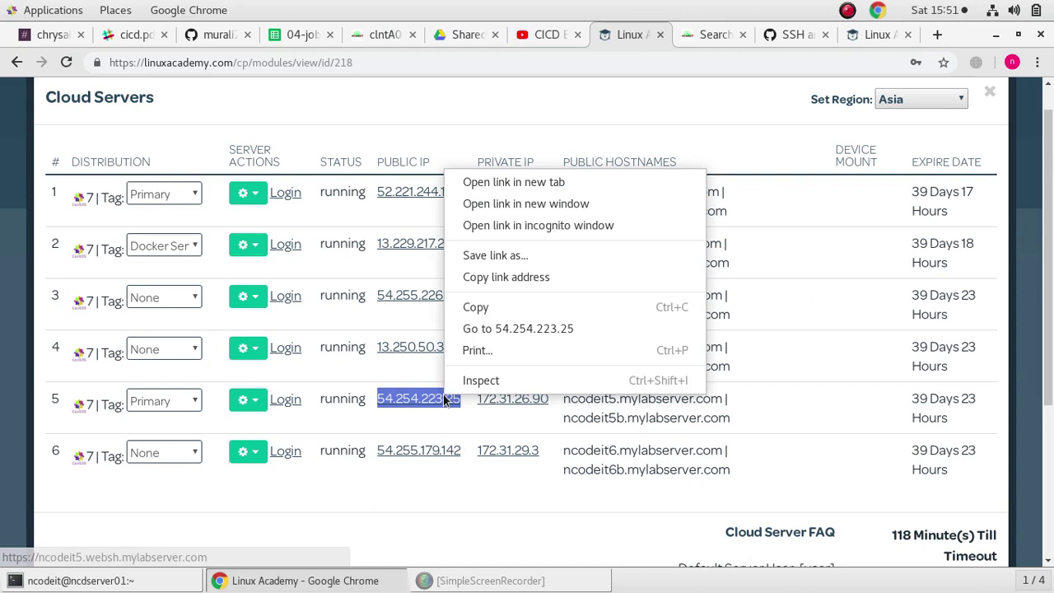
click(481, 307)
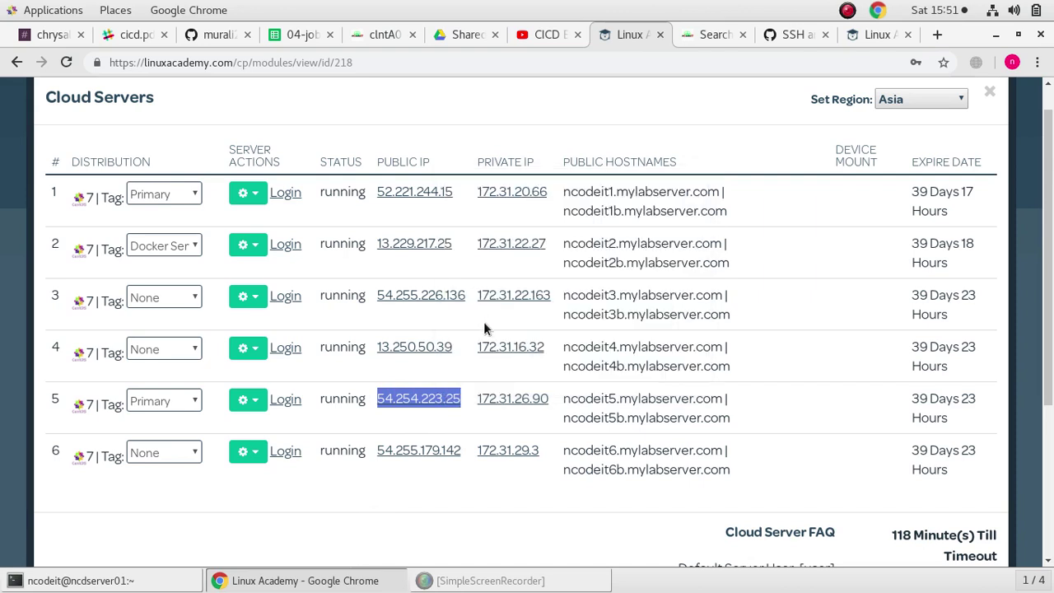
click(165, 581)
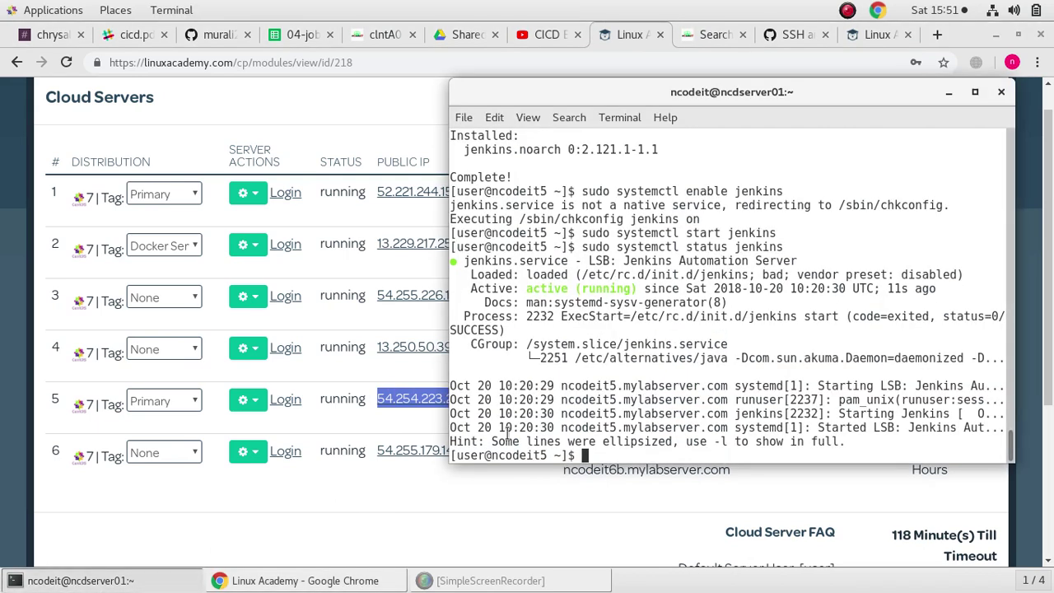
click(893, 34)
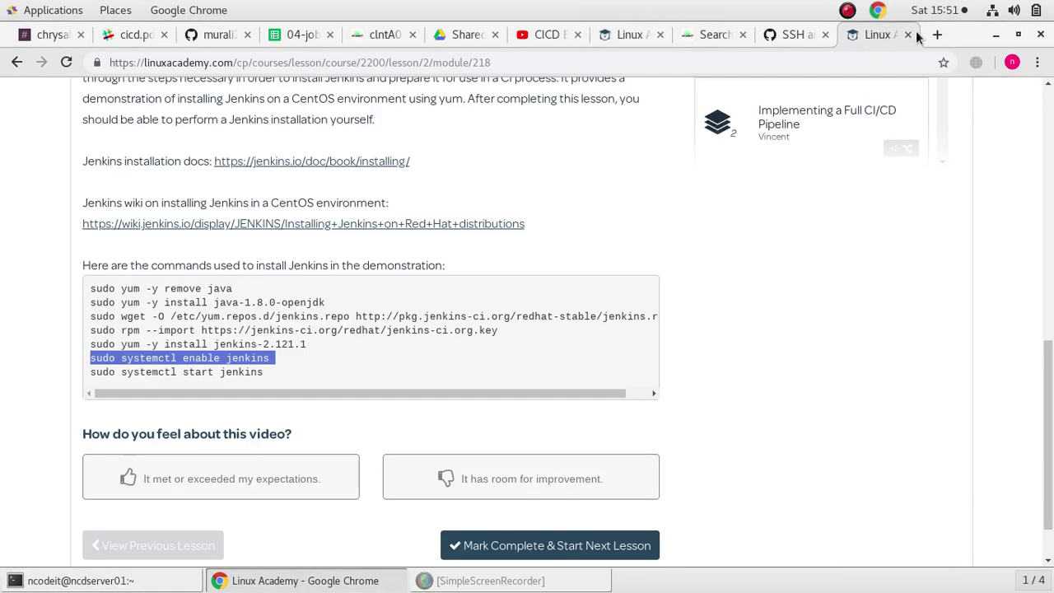
Open Jenkins at 54.254.223.25:8080 in a new browser tab.
click(936, 34)
right_click(409, 63)
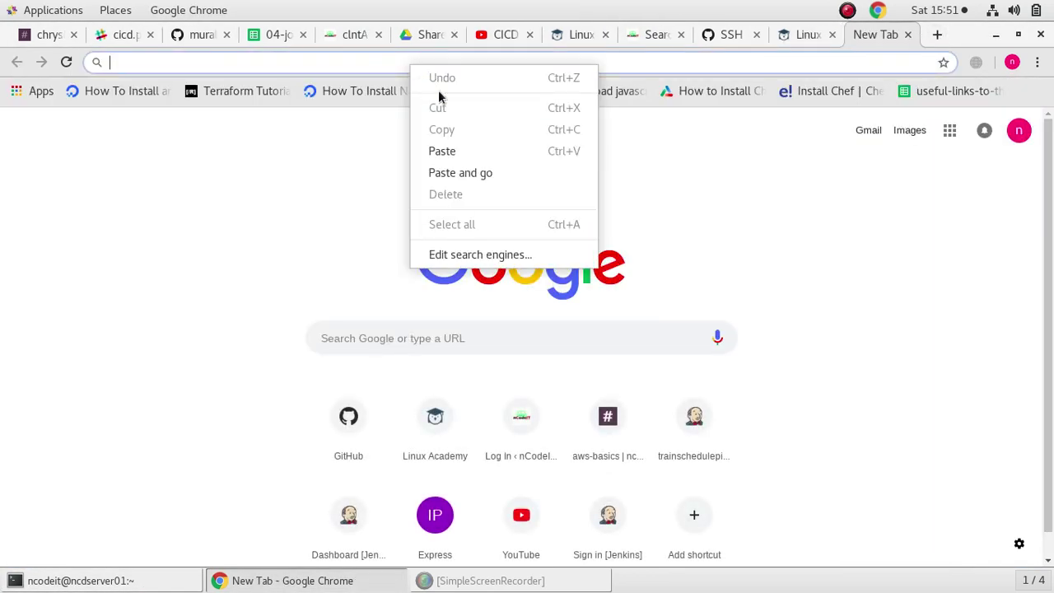
click(442, 151)
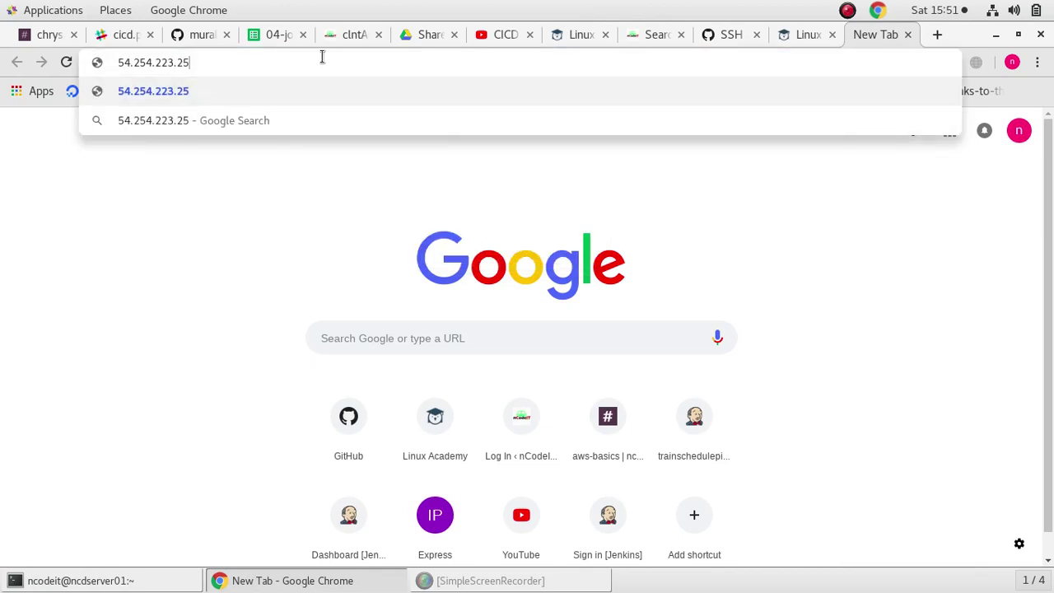
text(:)
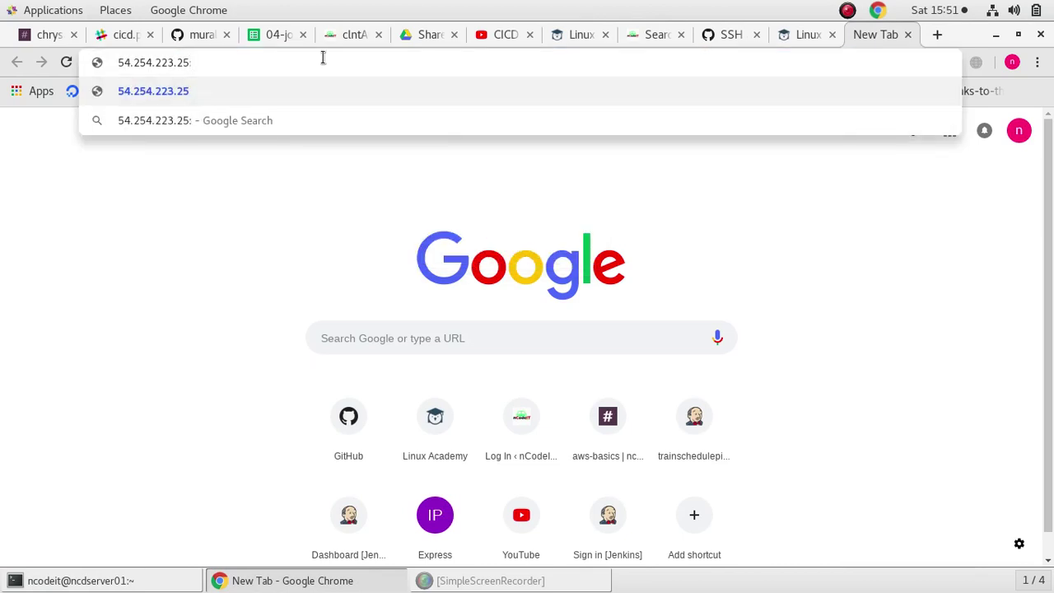
text(808)
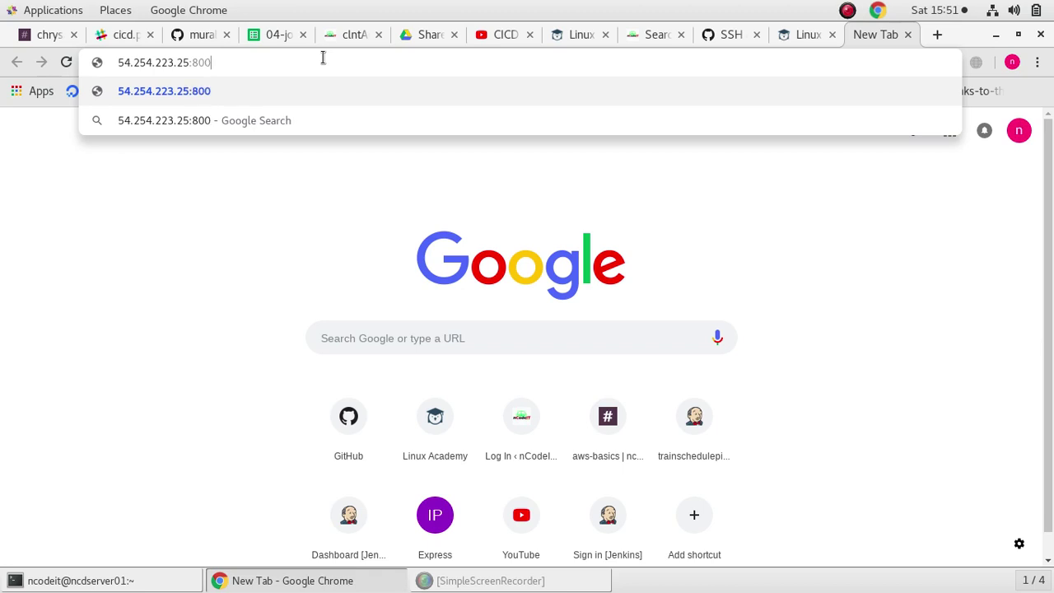
text(0)
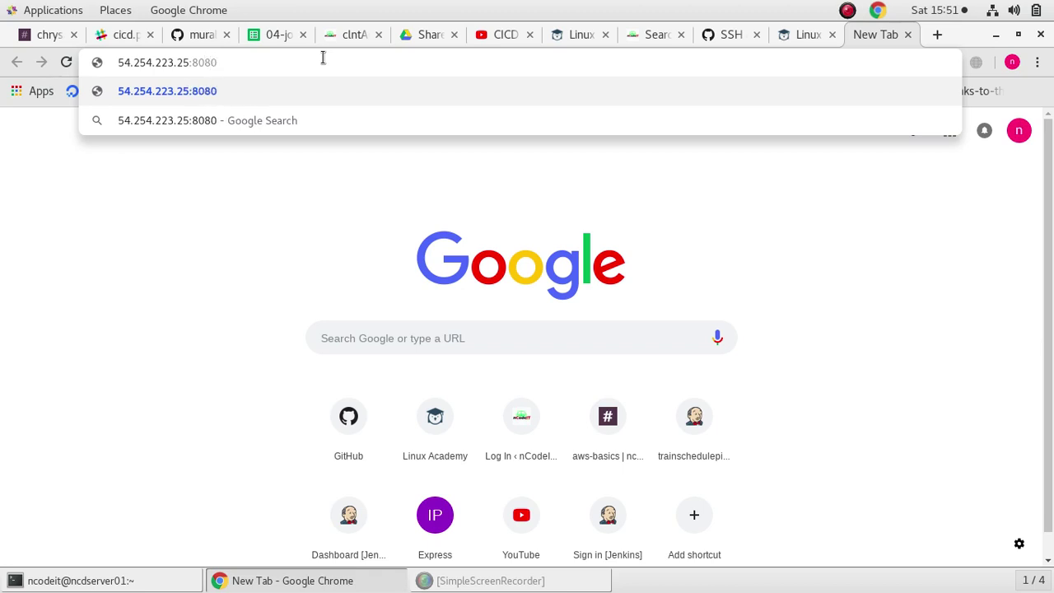
key(Return)
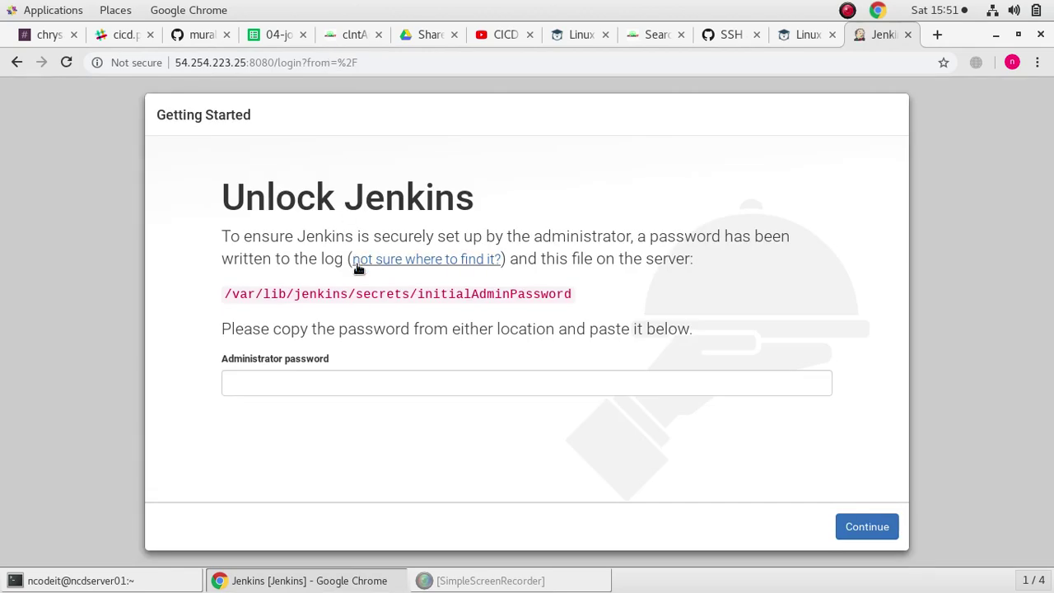
Print the initial admin password with 'sudo cat' on the copied password file path.
triple_click(366, 294)
right_click(367, 296)
click(388, 302)
click(93, 588)
text(sud)
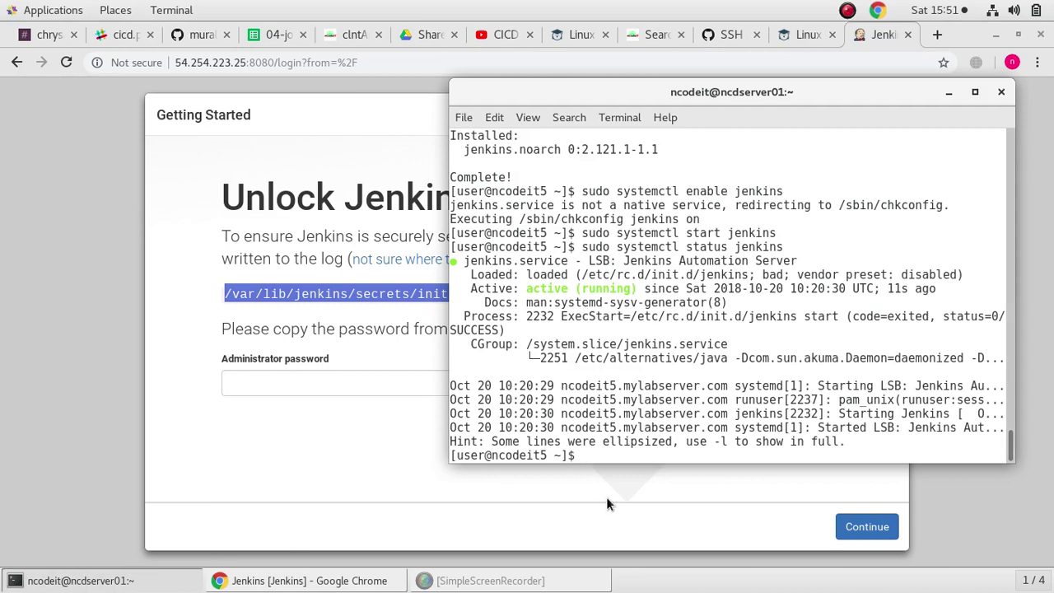
text(o cat)
right_click(675, 453)
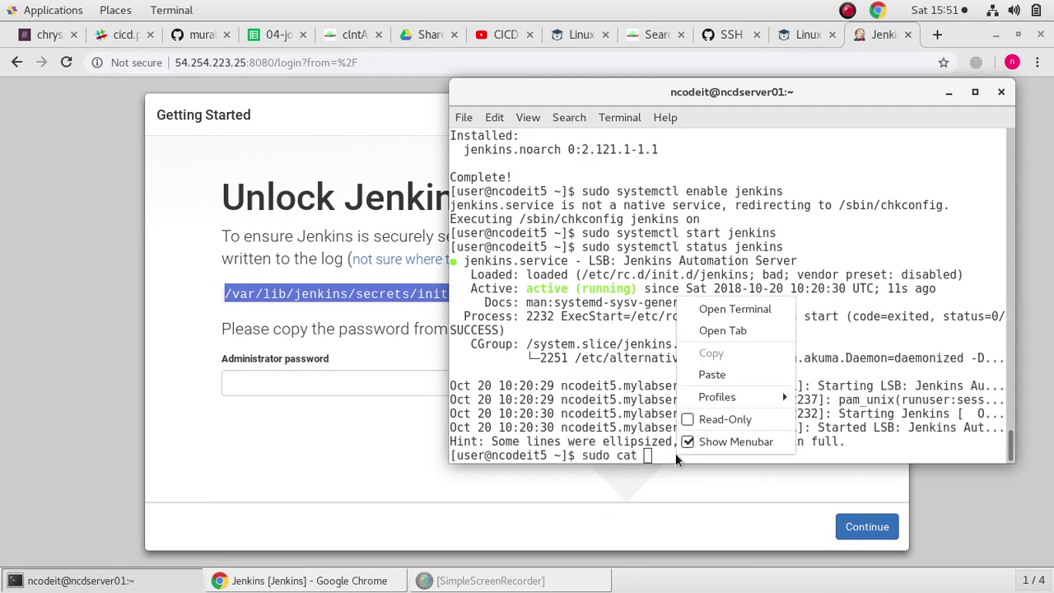
click(711, 378)
key(Return)
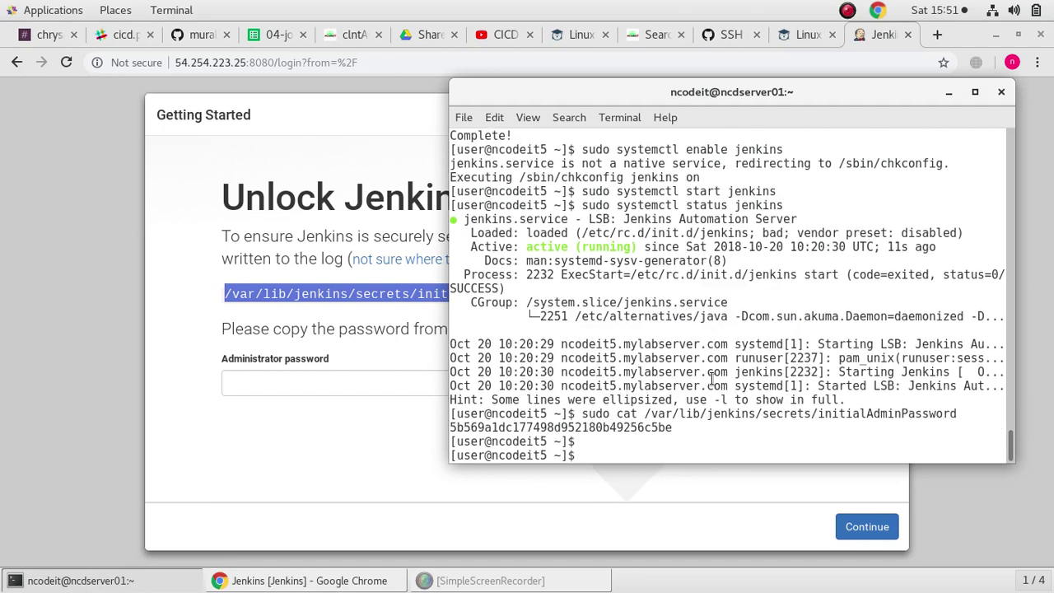
Copy the printed admin password into the Administrator password field and submit it.
triple_click(652, 429)
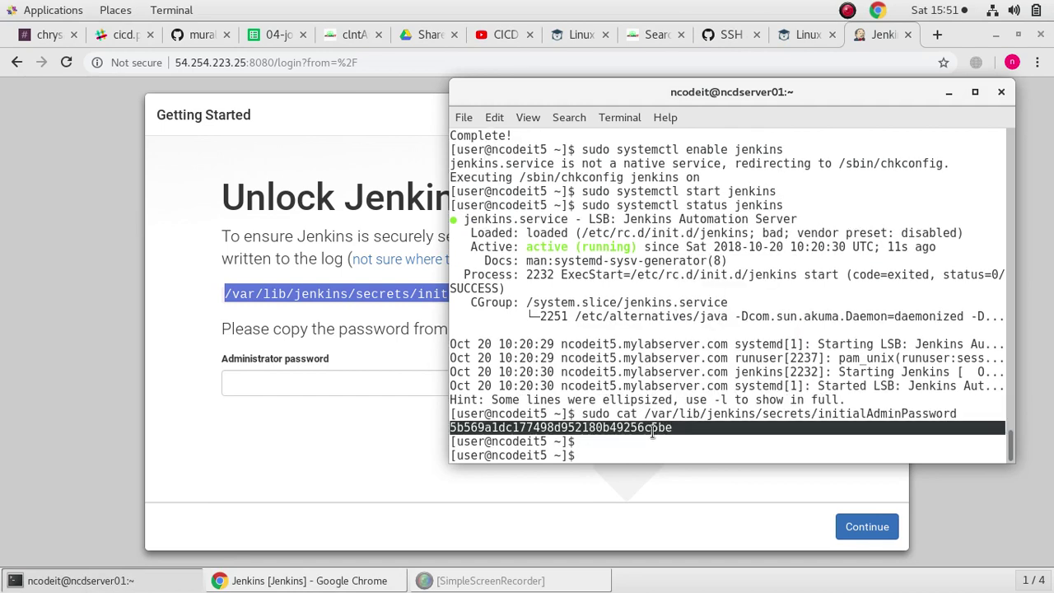
click(652, 430)
double_click(651, 426)
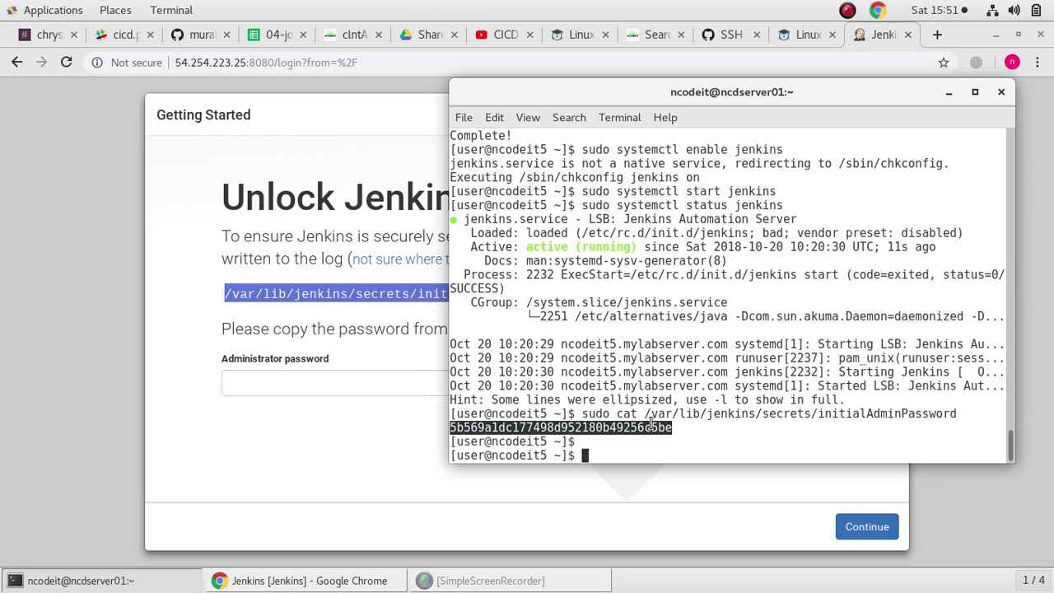
right_click(651, 425)
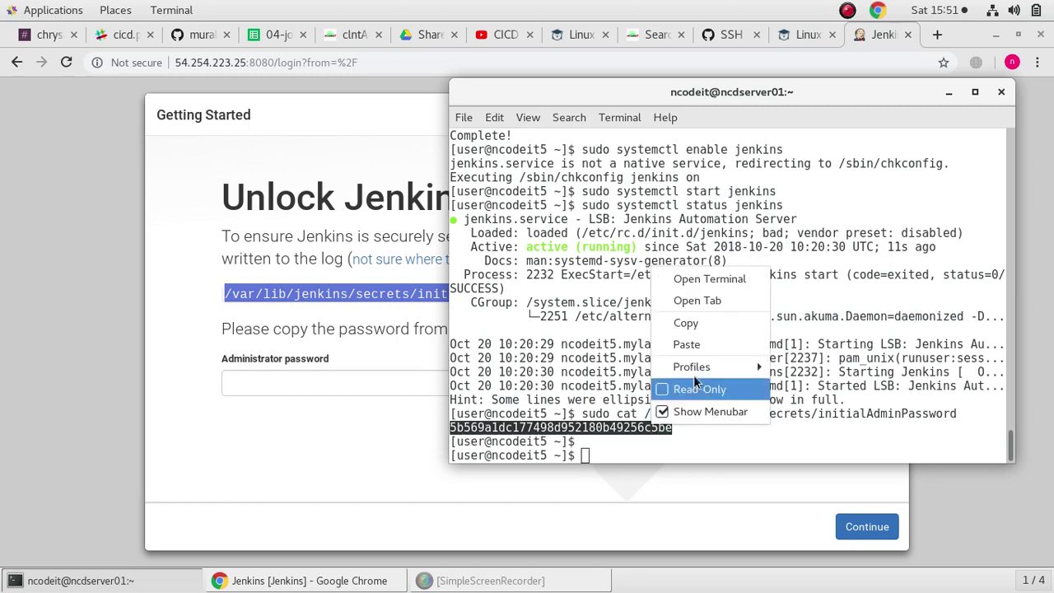
click(682, 324)
click(359, 380)
right_click(358, 380)
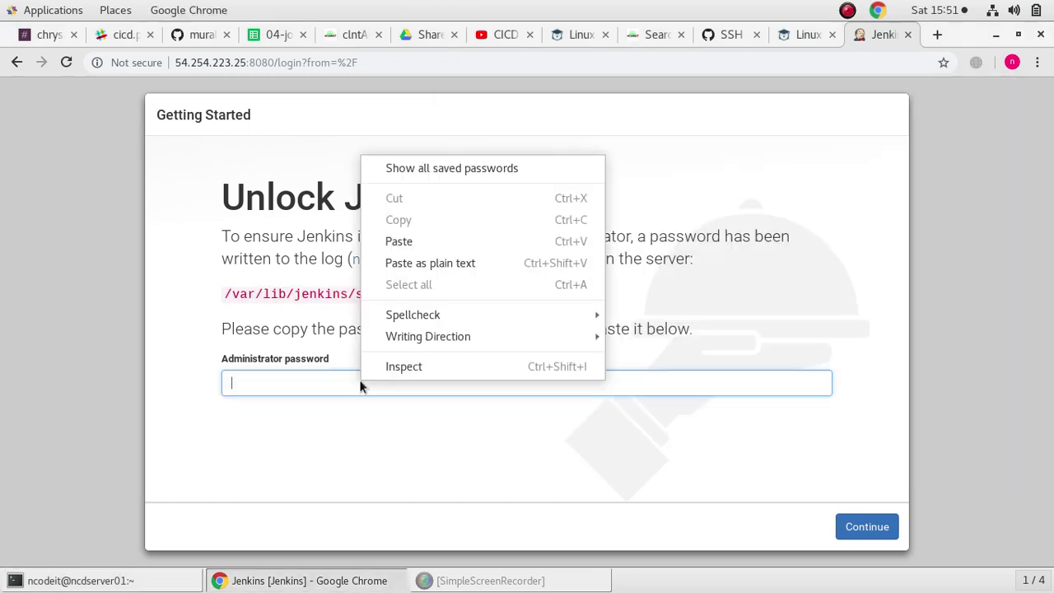
click(416, 245)
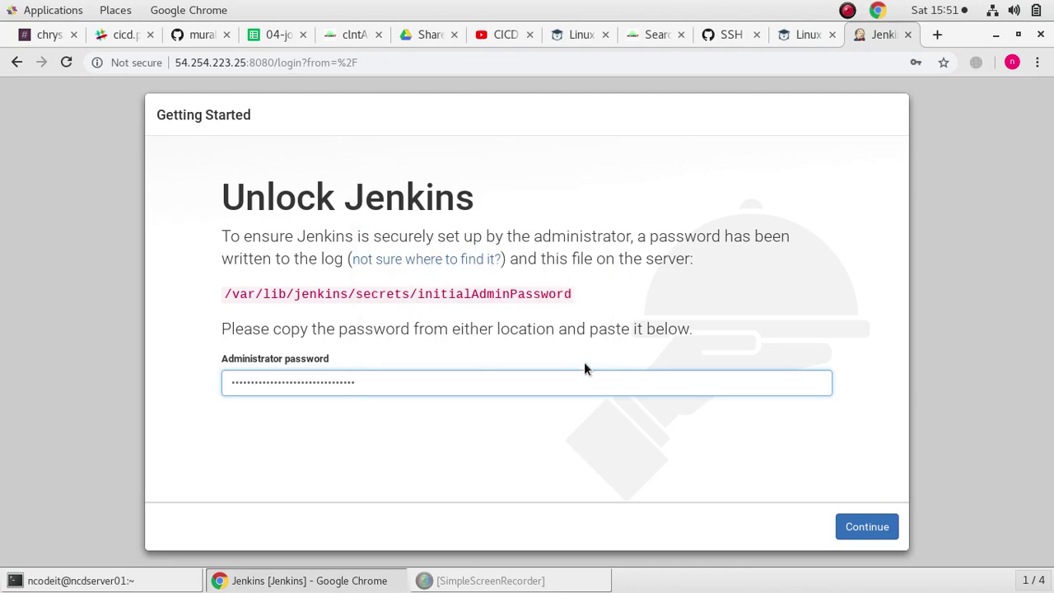
key(Return)
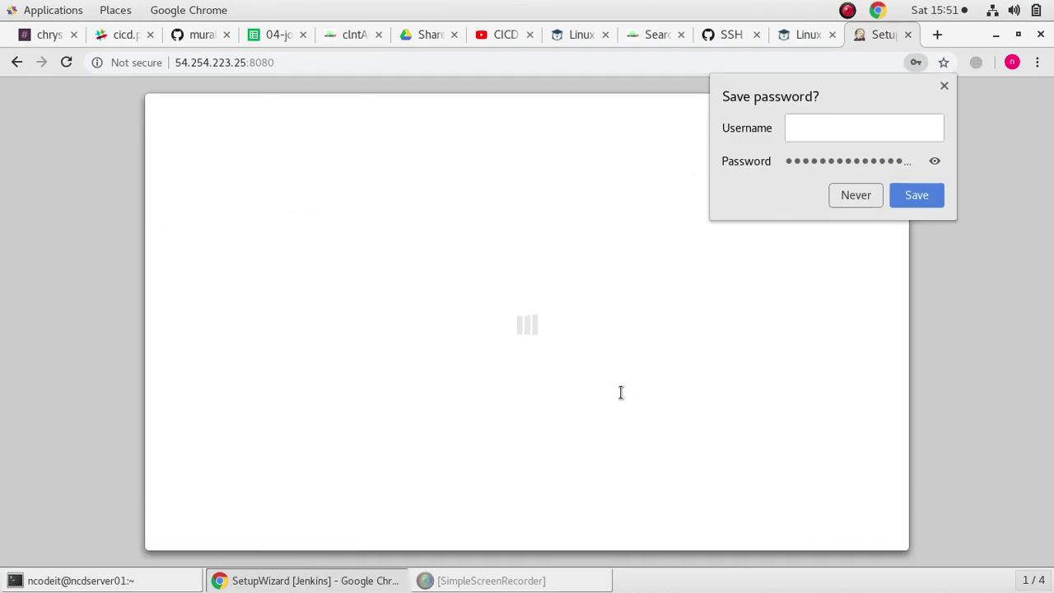
Save the admin password in Chrome and choose Install suggested plugins.
click(845, 137)
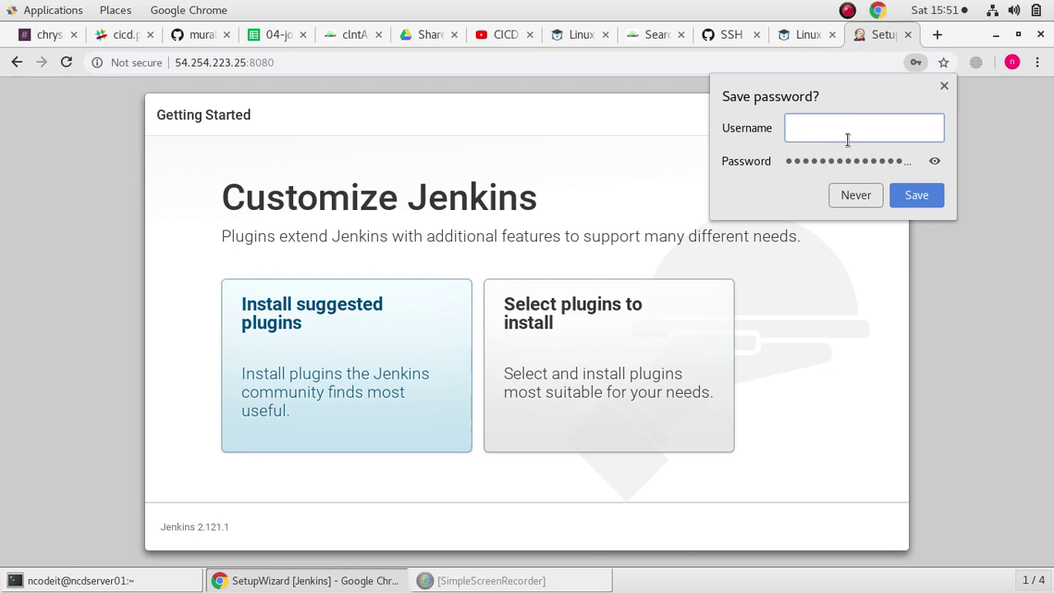
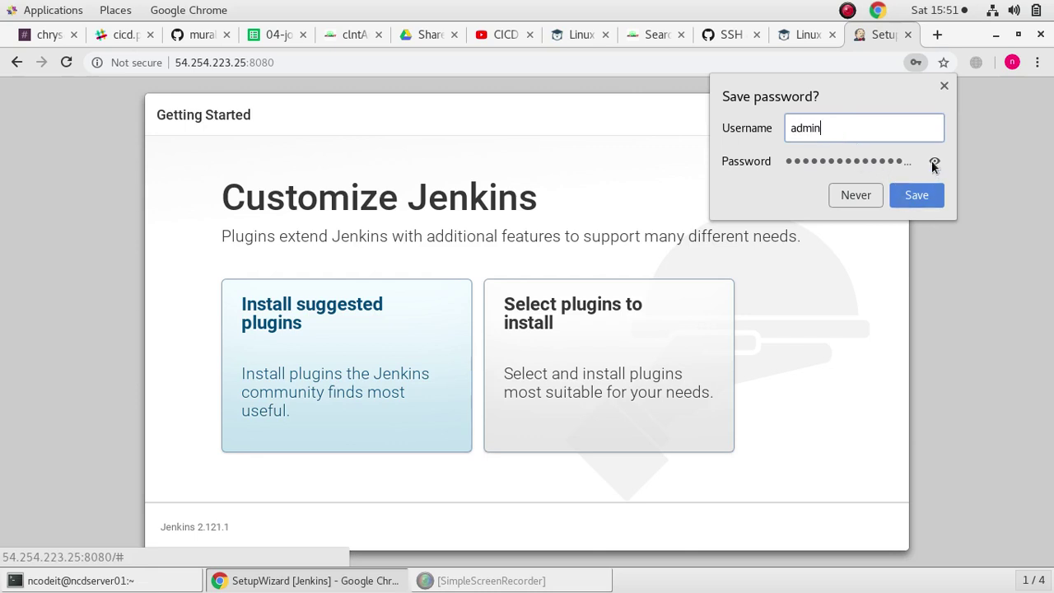
click(934, 162)
click(916, 195)
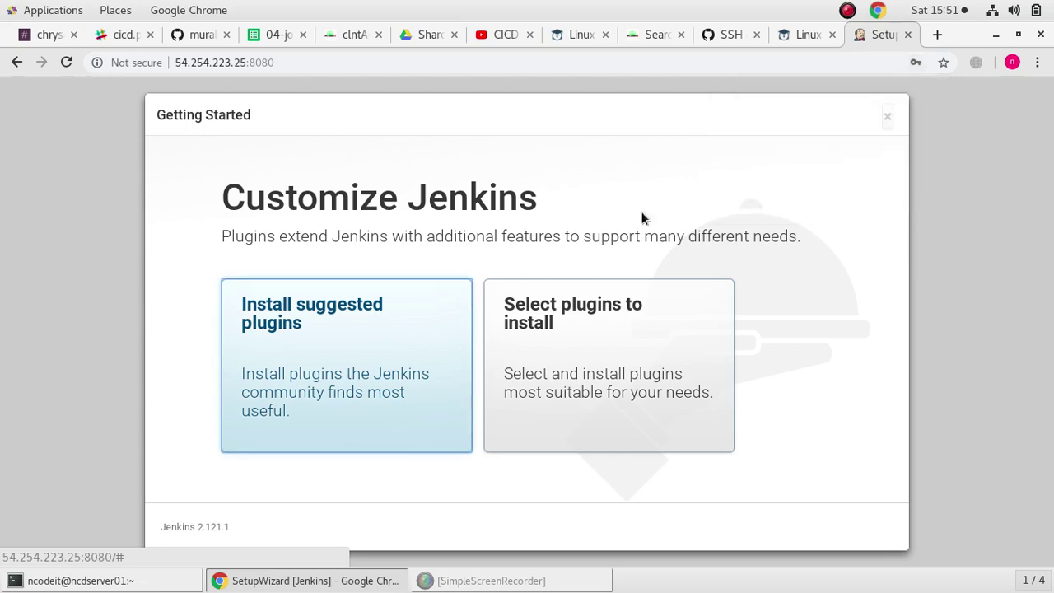
click(344, 411)
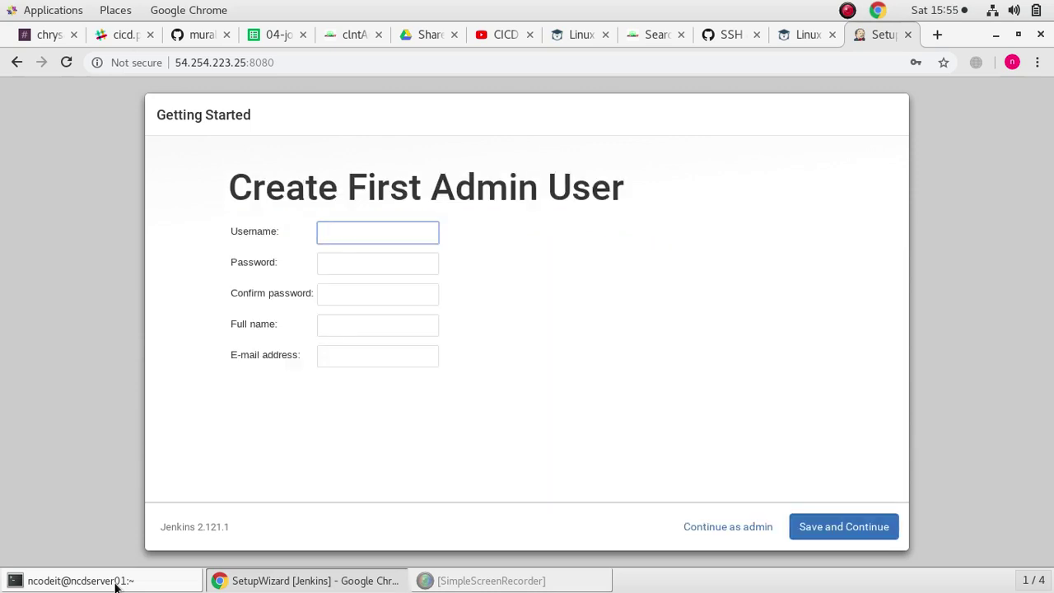
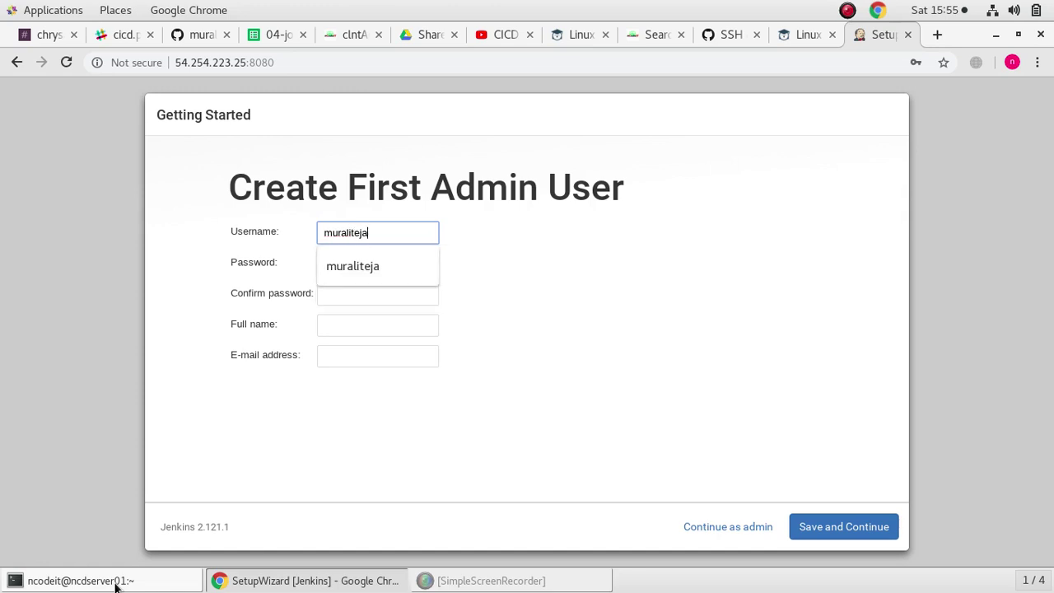
Fill in the admin user's username, password, confirmation, full name and e-mail.
click(430, 268)
click(385, 287)
click(388, 273)
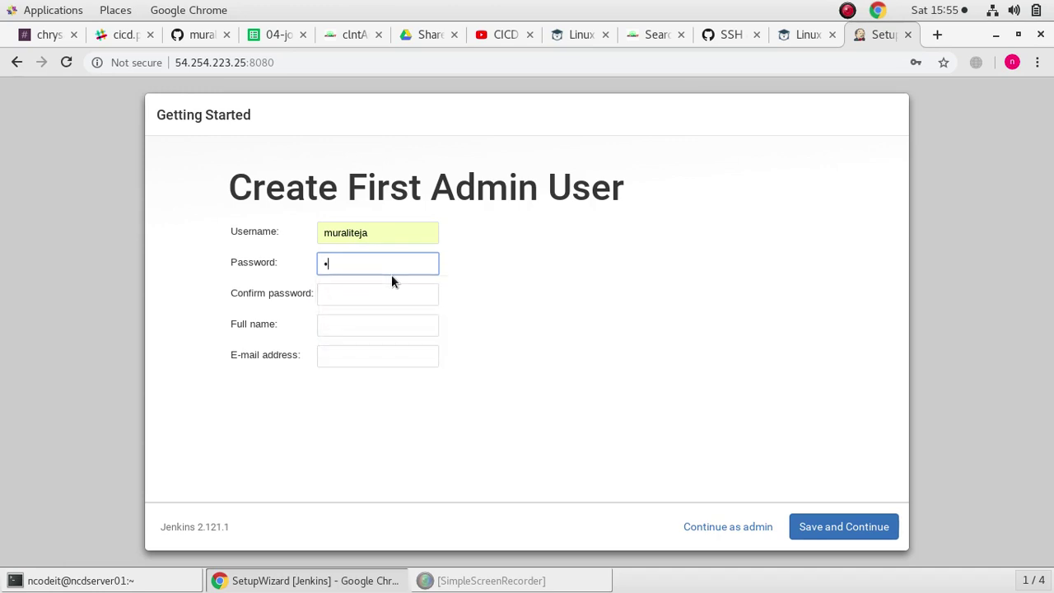
key(Tab)
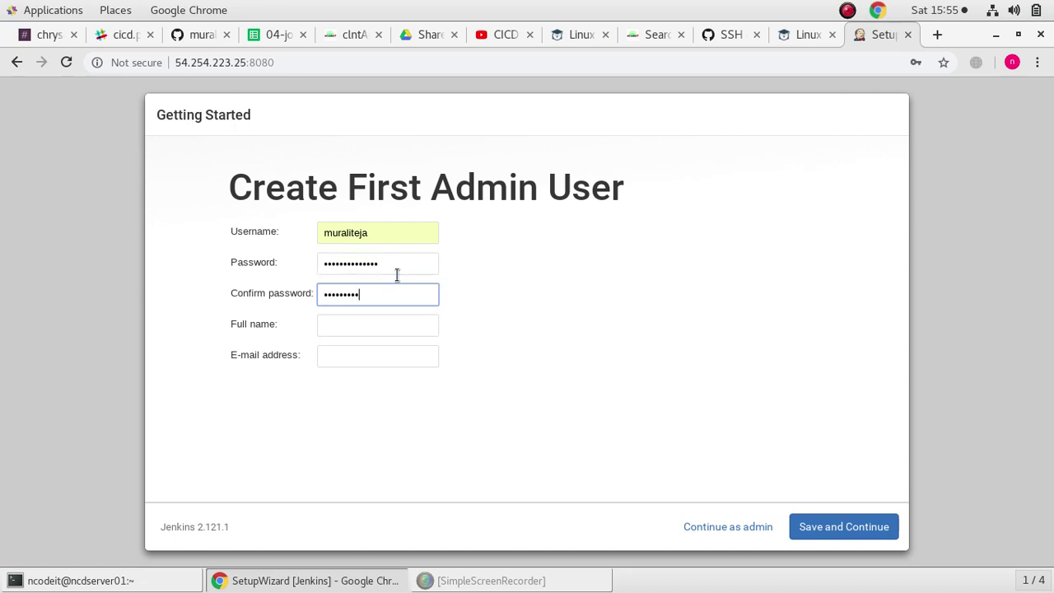
key(Tab)
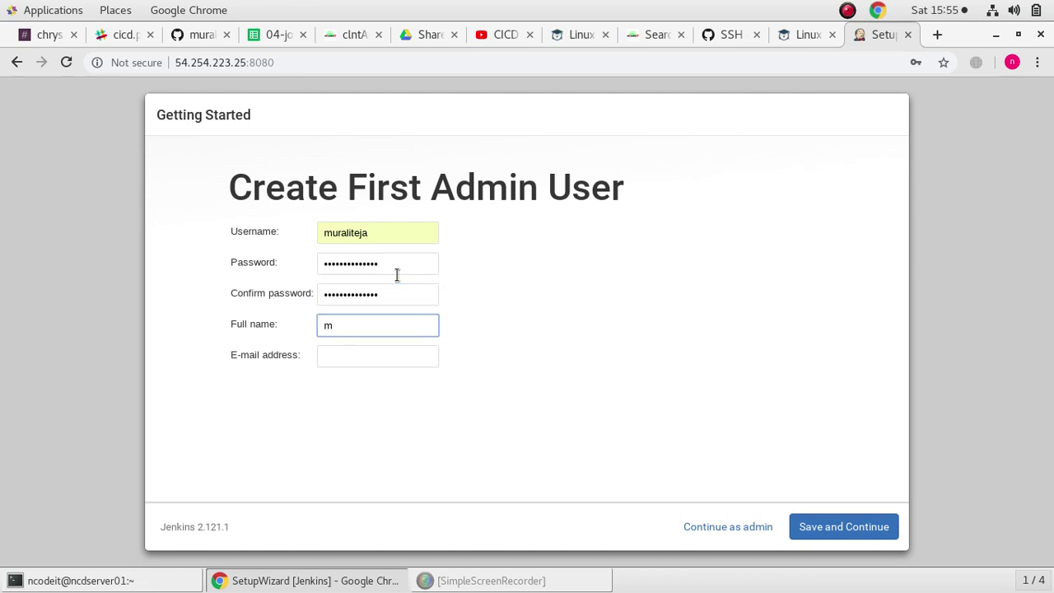
key(Tab)
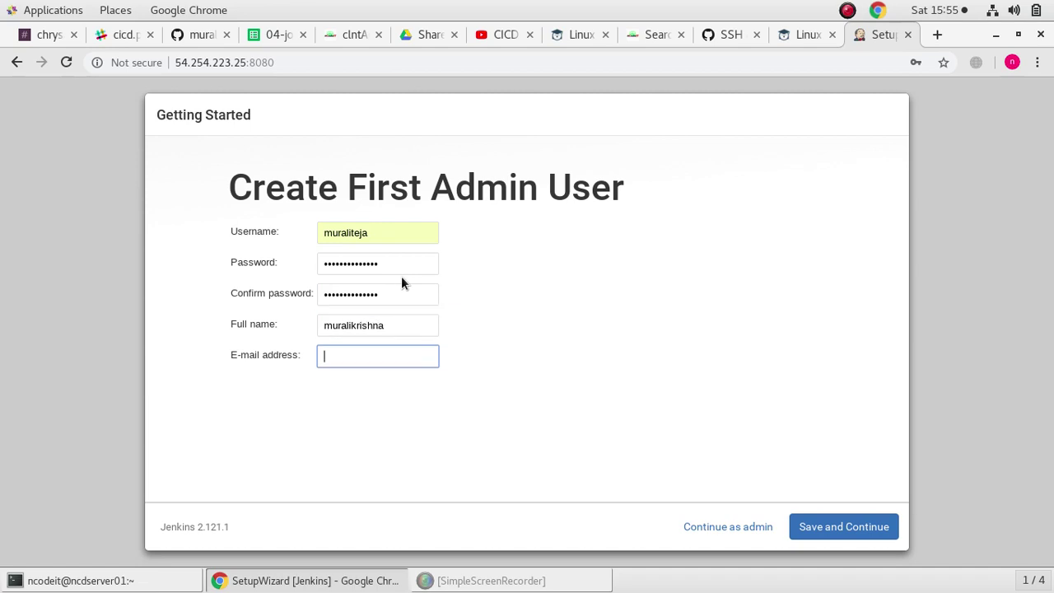
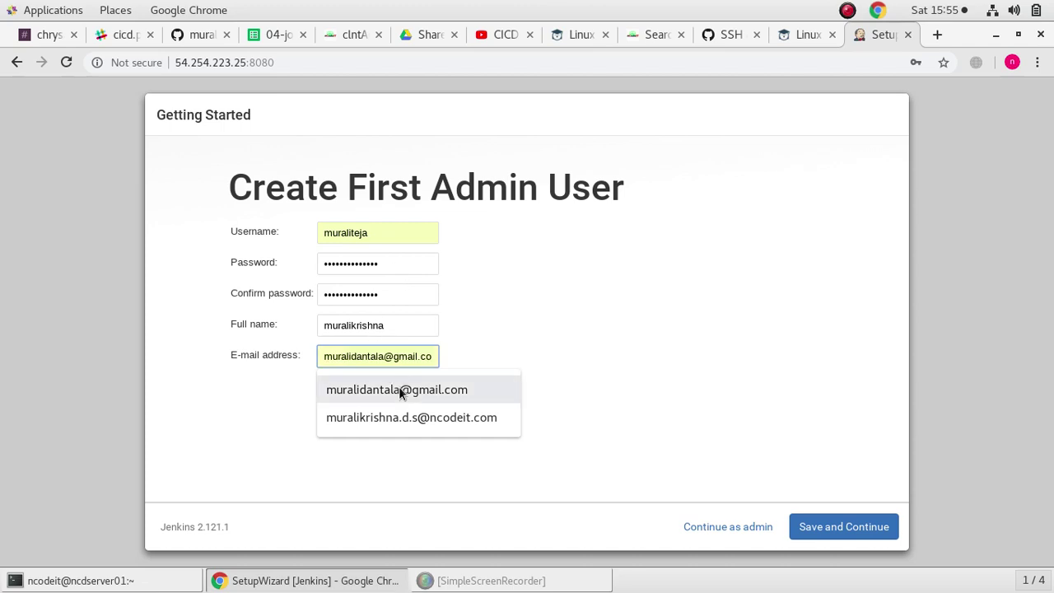
click(398, 389)
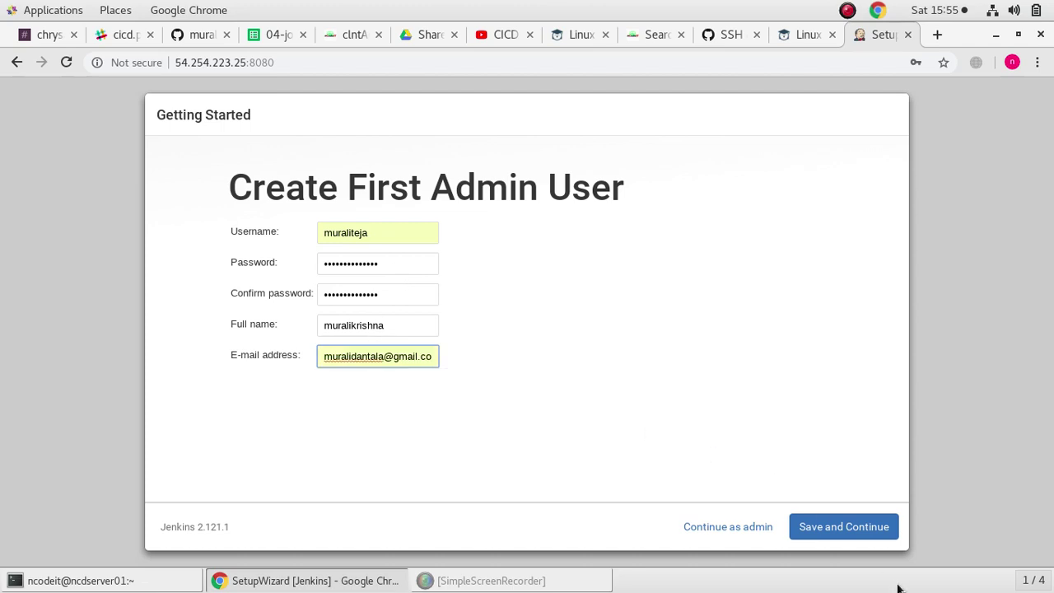
Save the admin user, keep the proposed Jenkins URL, and start using Jenkins.
click(856, 535)
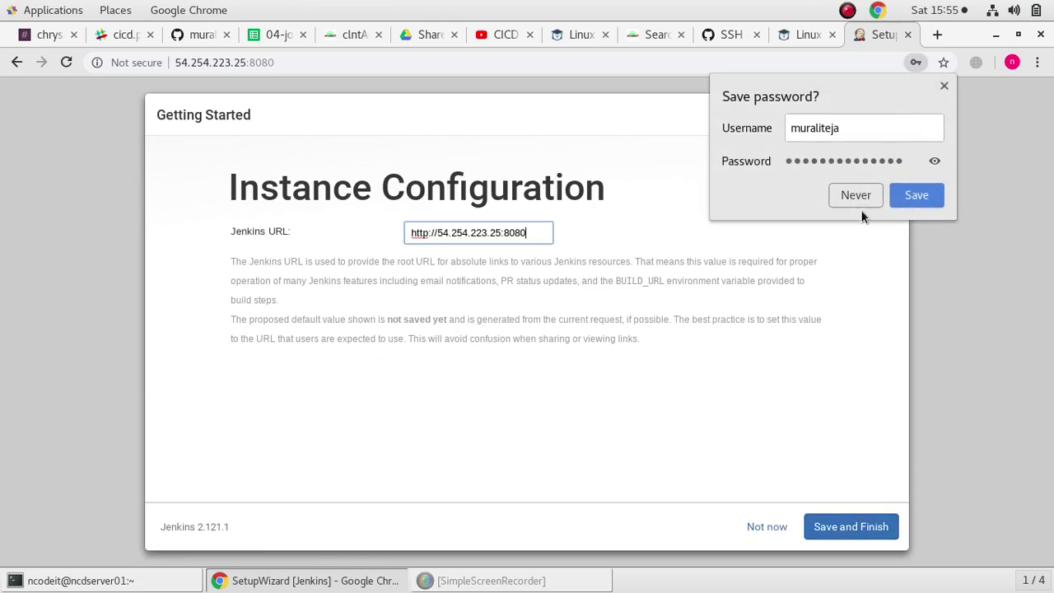
click(911, 197)
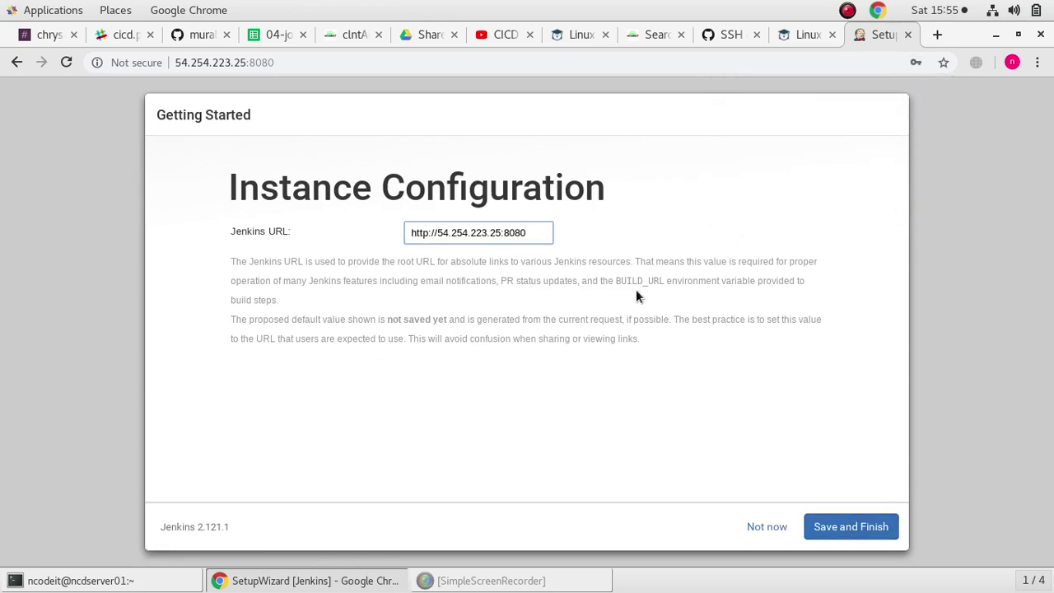
click(834, 528)
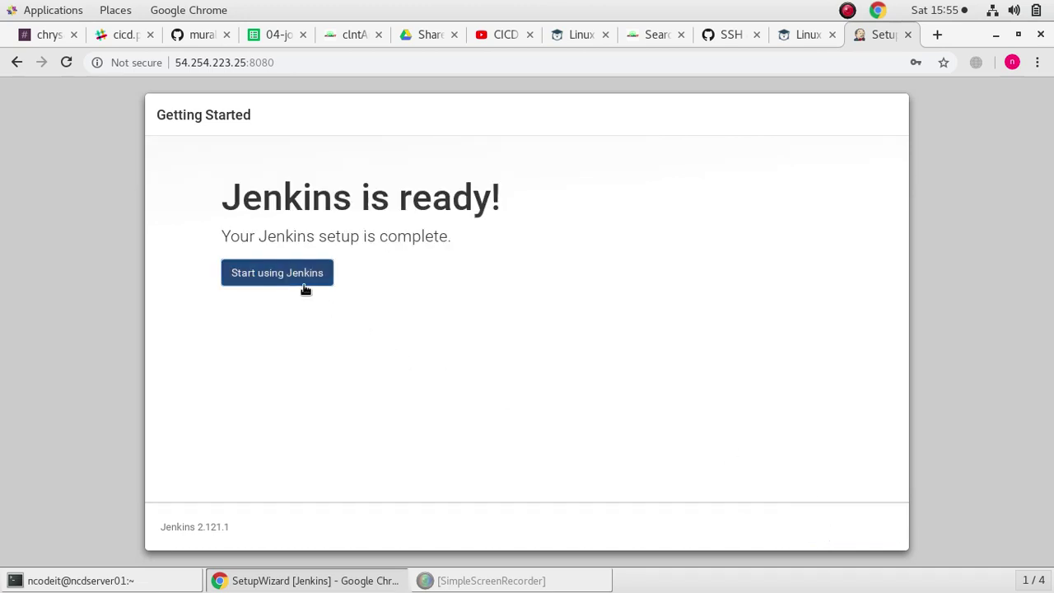
click(305, 284)
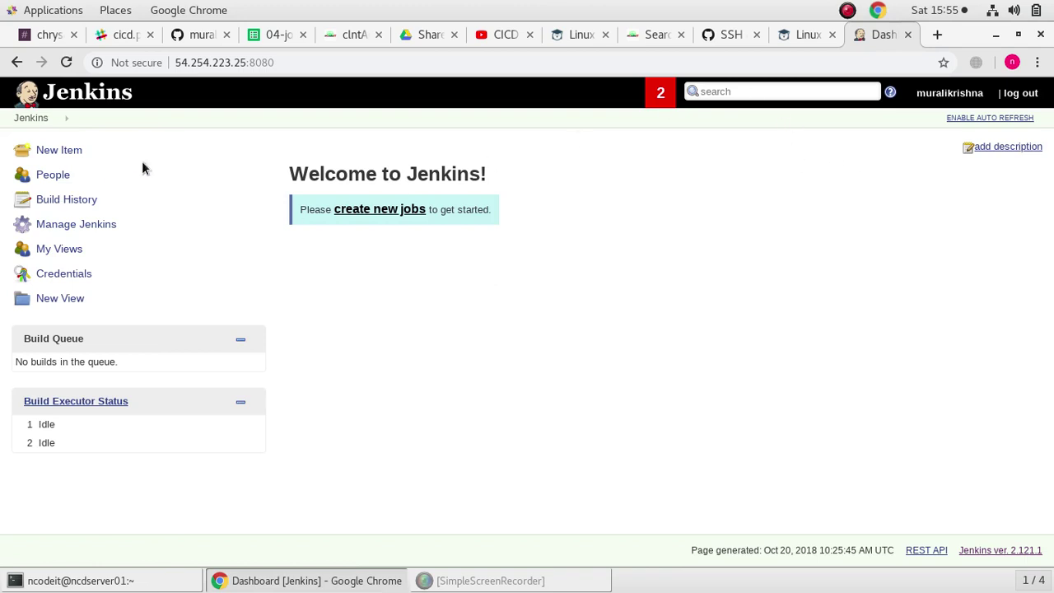
Scroll through the cicd.pdf notes to locate the repository links.
click(120, 37)
scroll(497, 383, down, 3)
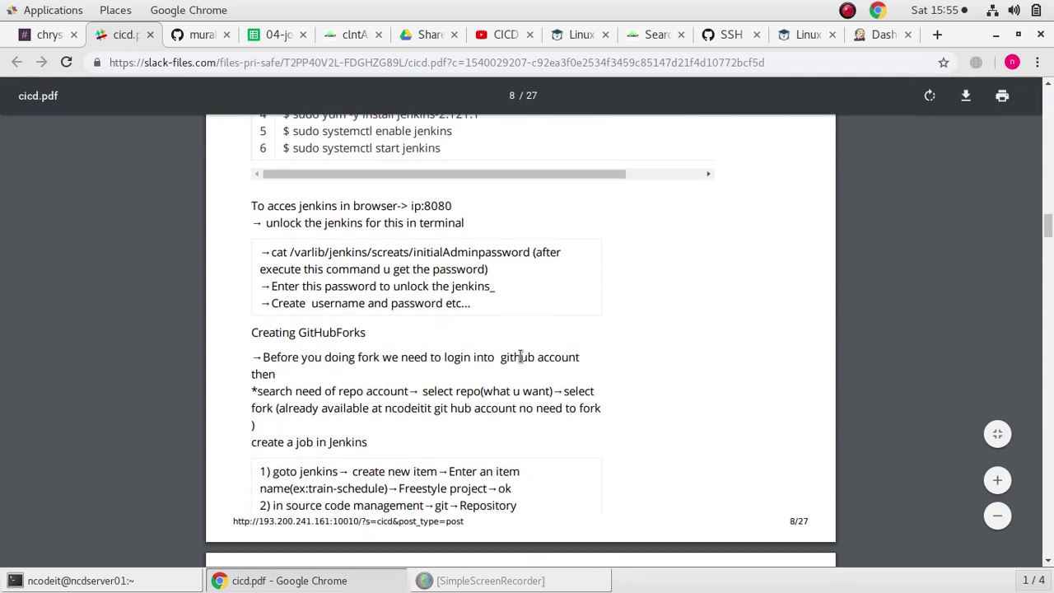
scroll(557, 350, down, 2)
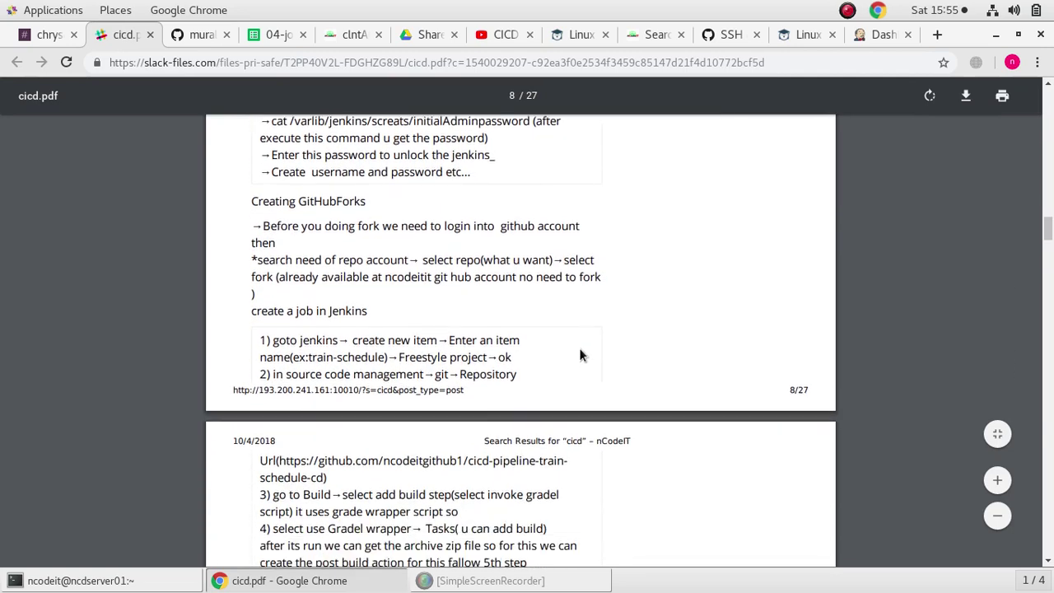
scroll(580, 356, down, 1)
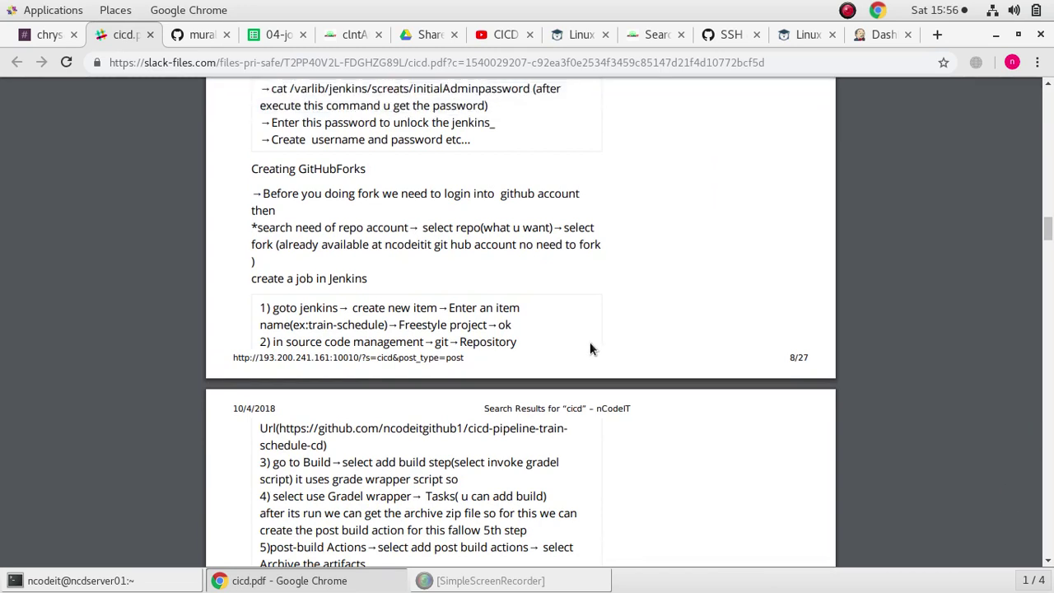
scroll(452, 273, up, 1)
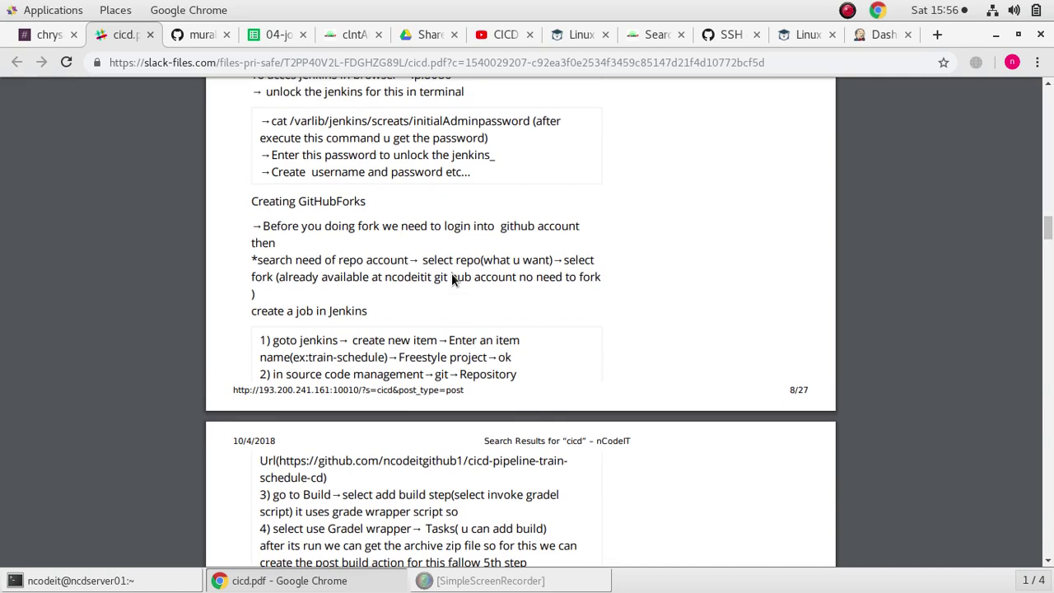
scroll(430, 266, down, 1)
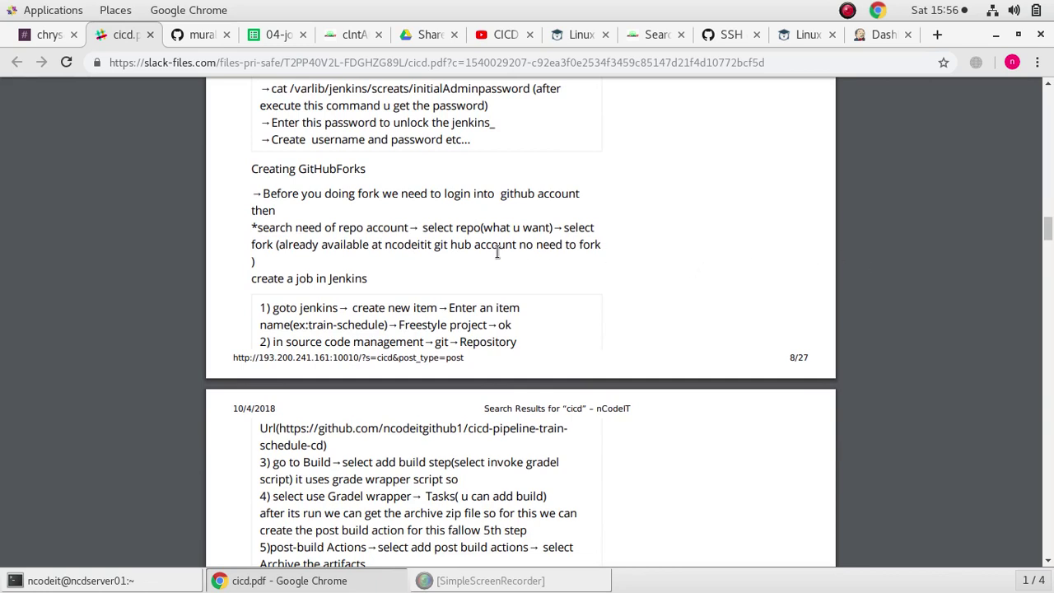
scroll(494, 257, up, 1)
scroll(494, 258, down, 2)
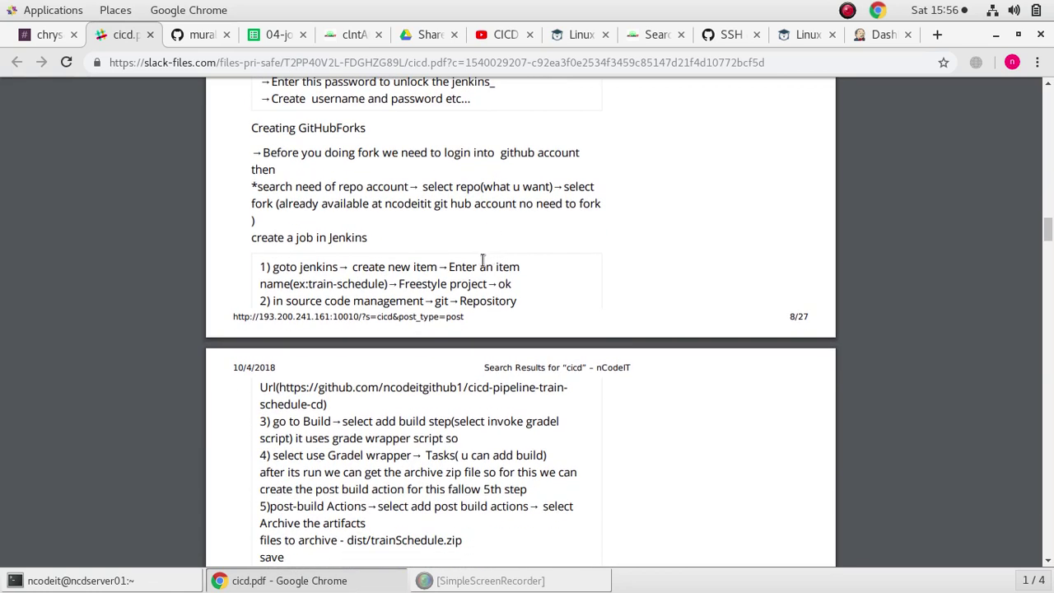
scroll(491, 258, down, 1)
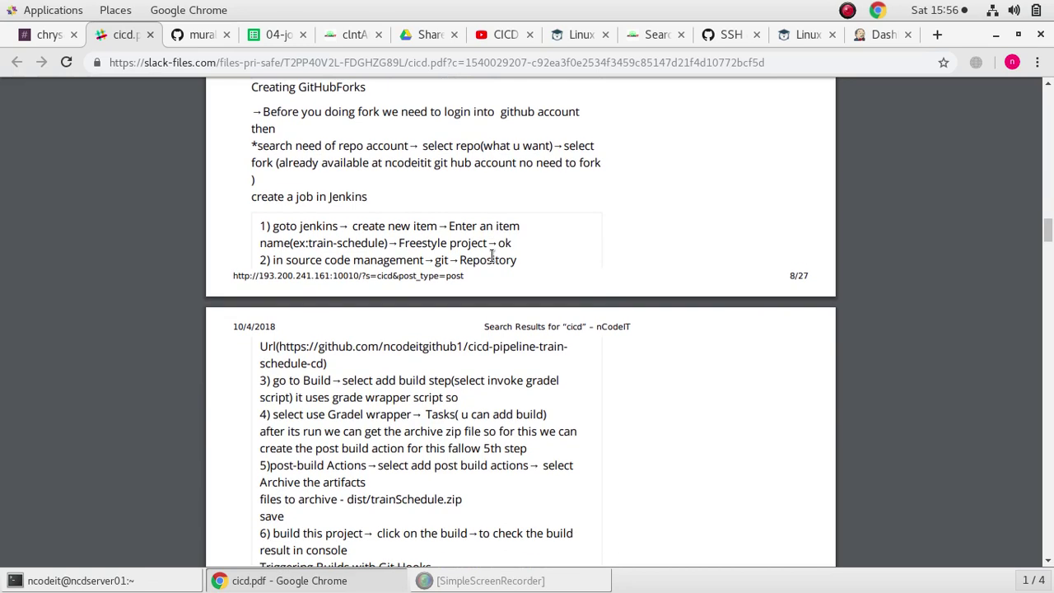
scroll(477, 317, up, 15)
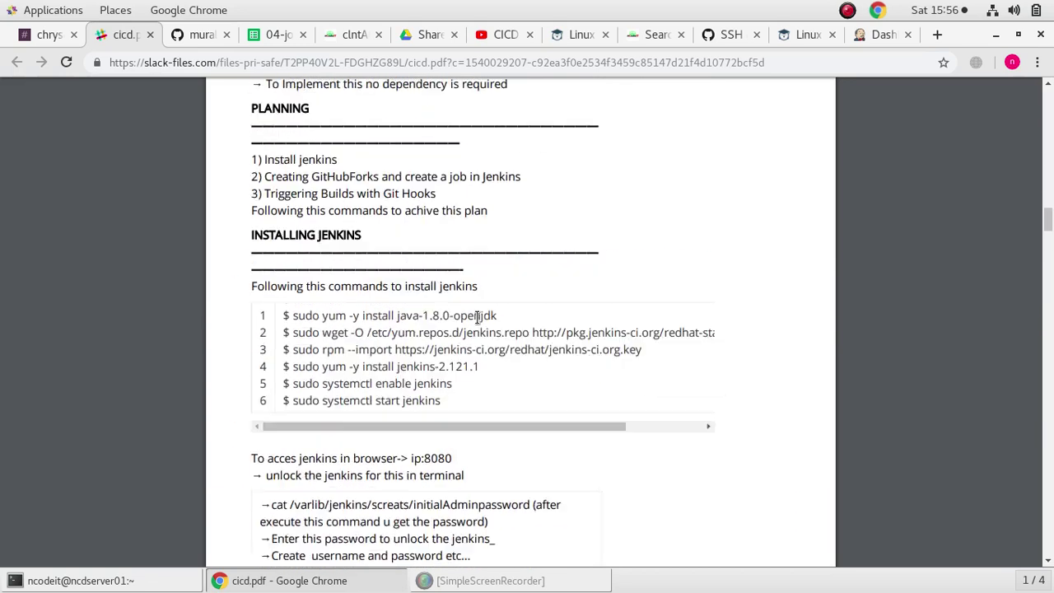
scroll(478, 319, up, 15)
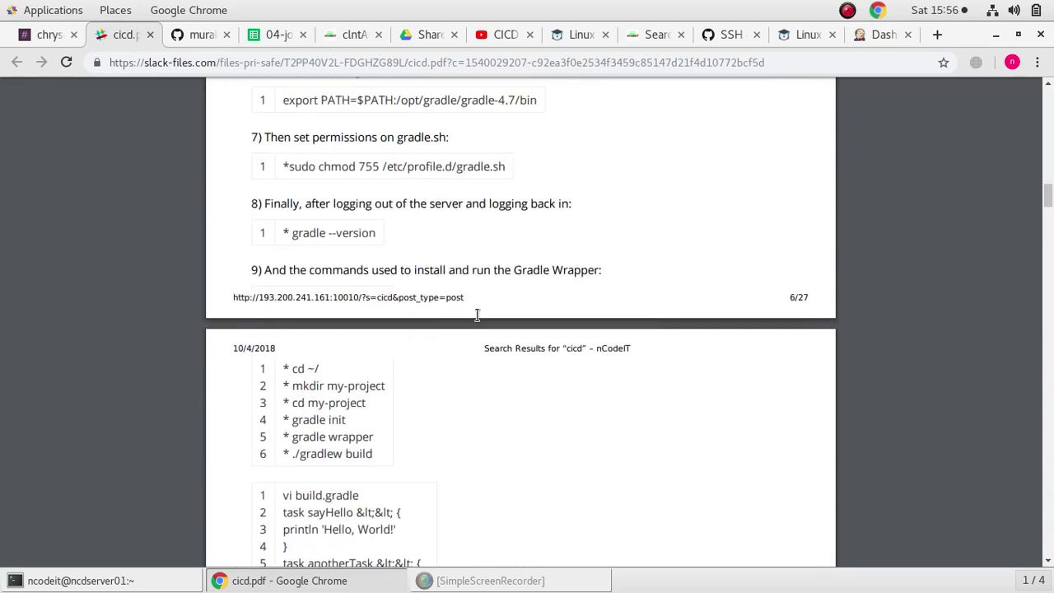
scroll(478, 309, up, 15)
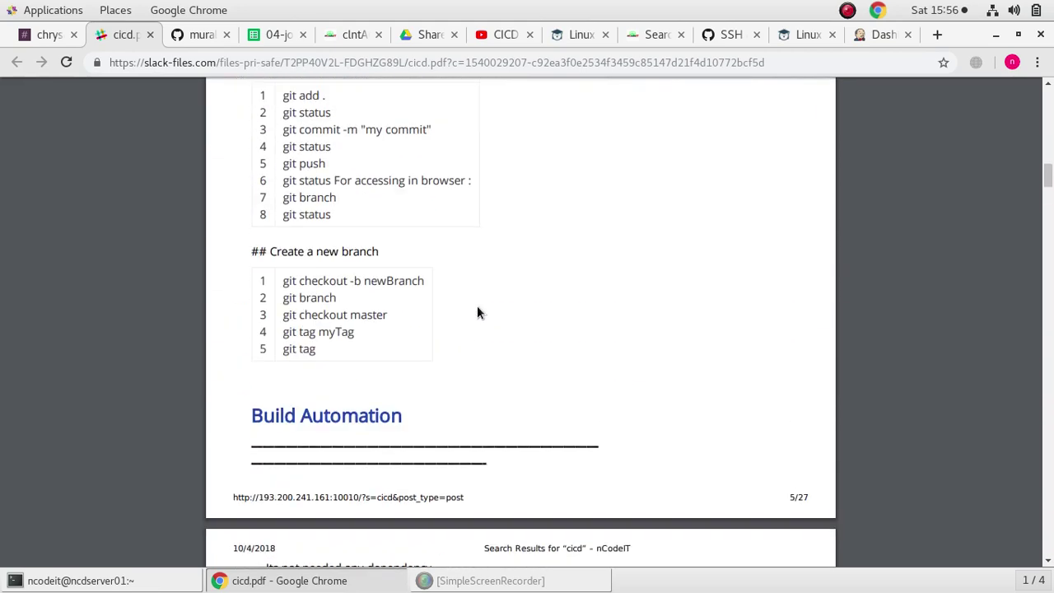
key(ctrl+1)
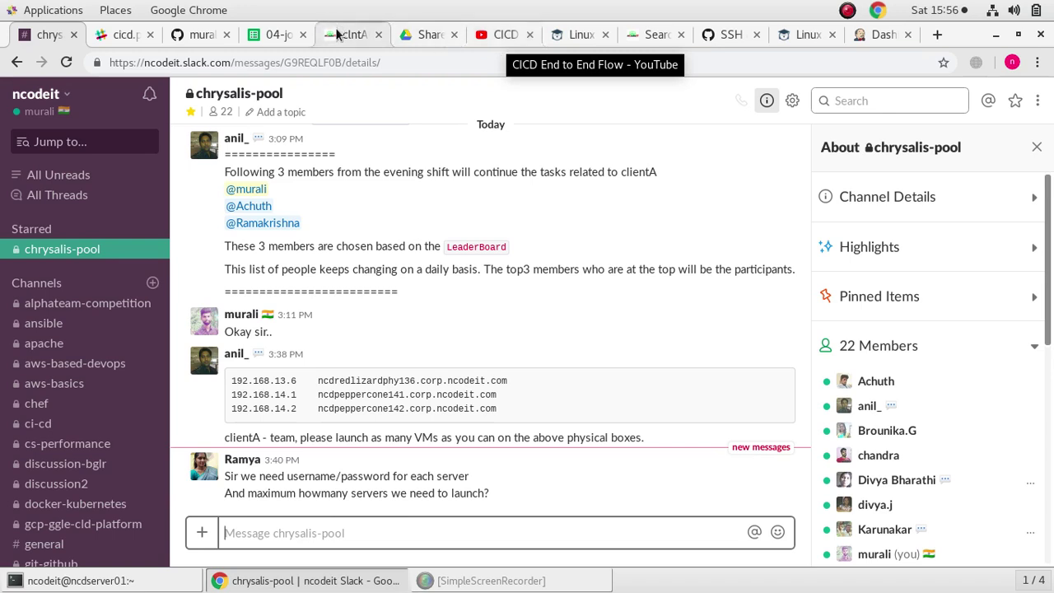
click(119, 35)
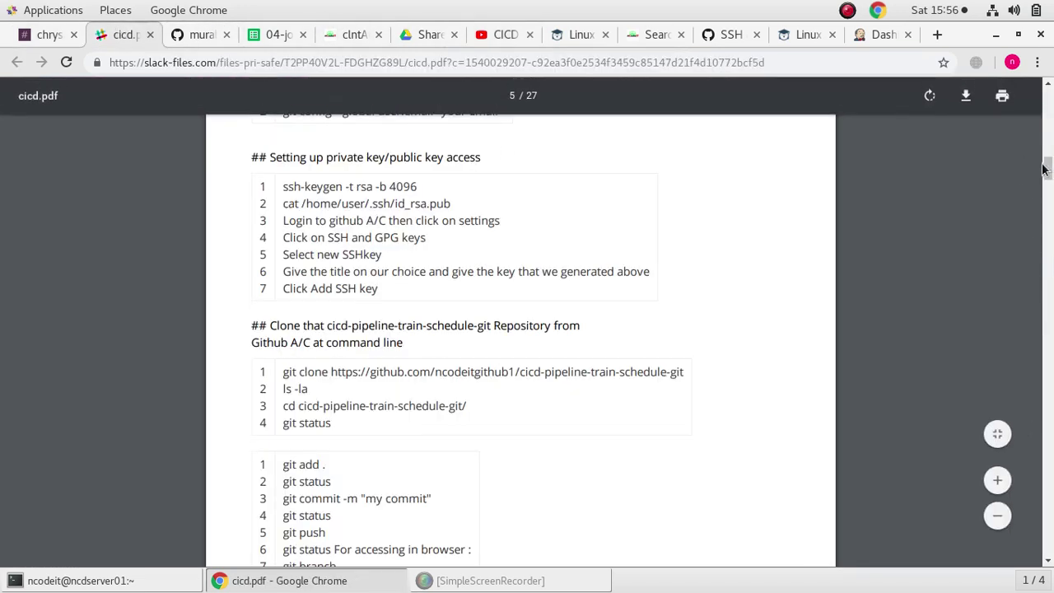
drag(1047, 169, 1050, 146)
scroll(1050, 147, up, 5)
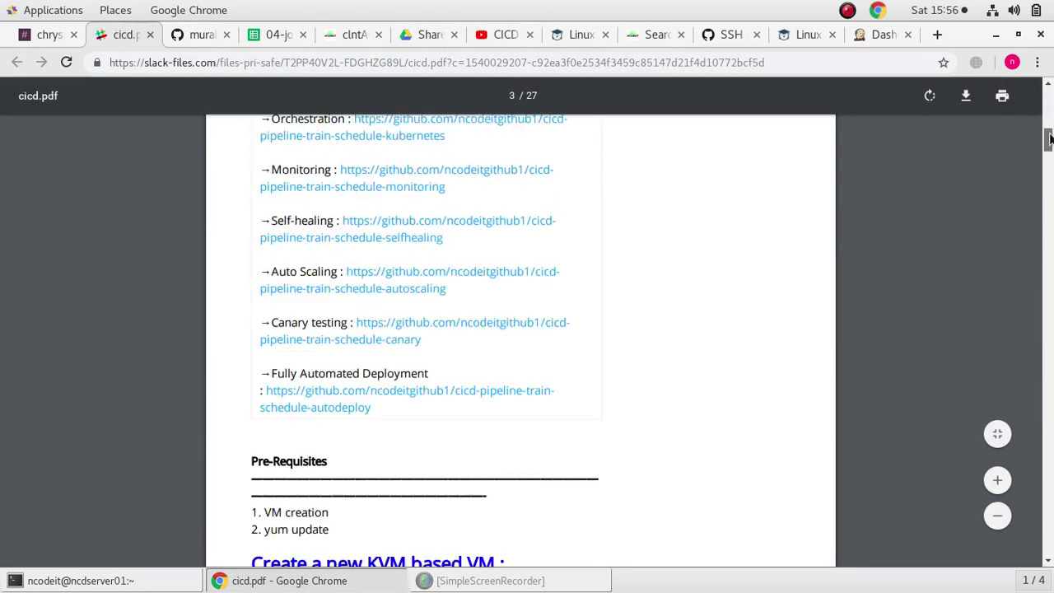
key(alt+Tab)
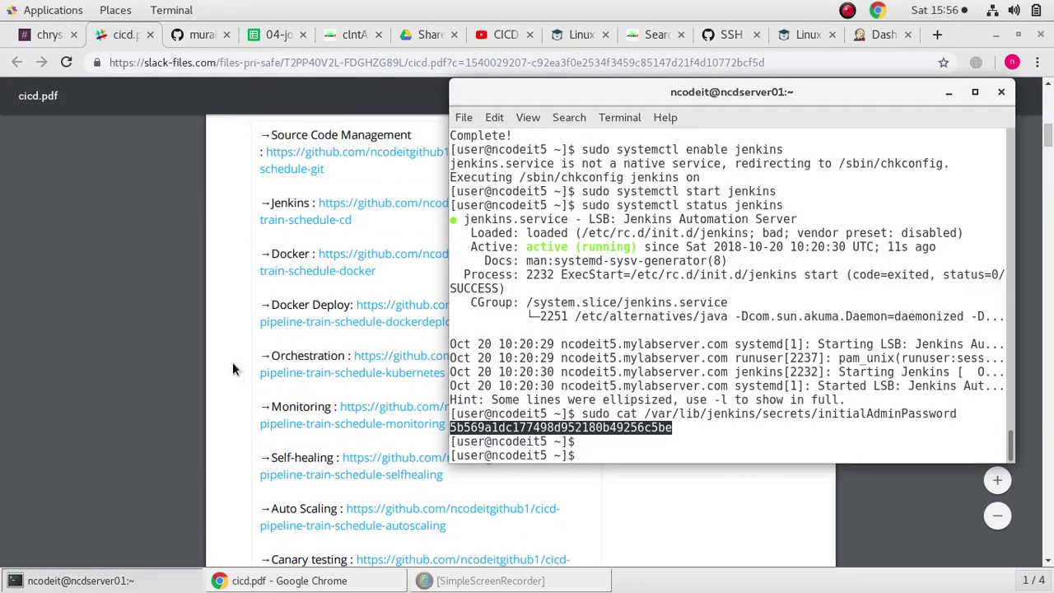
click(305, 336)
scroll(329, 321, up, 2)
Open the Jenkins, Docker and Docker Deploy links in new tabs, then view the cd repository.
right_click(387, 286)
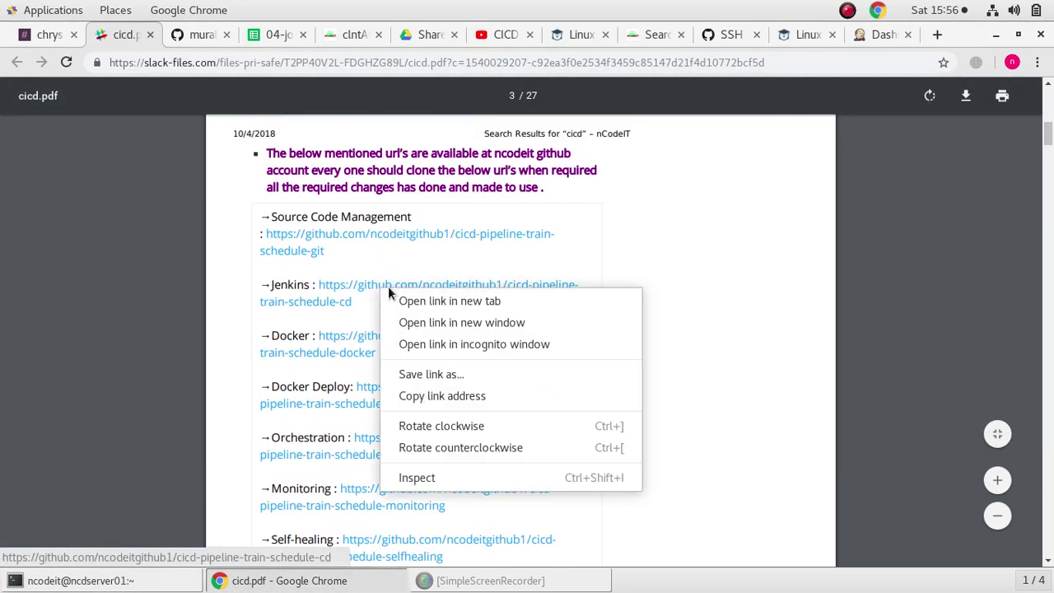
click(408, 301)
right_click(436, 335)
click(461, 346)
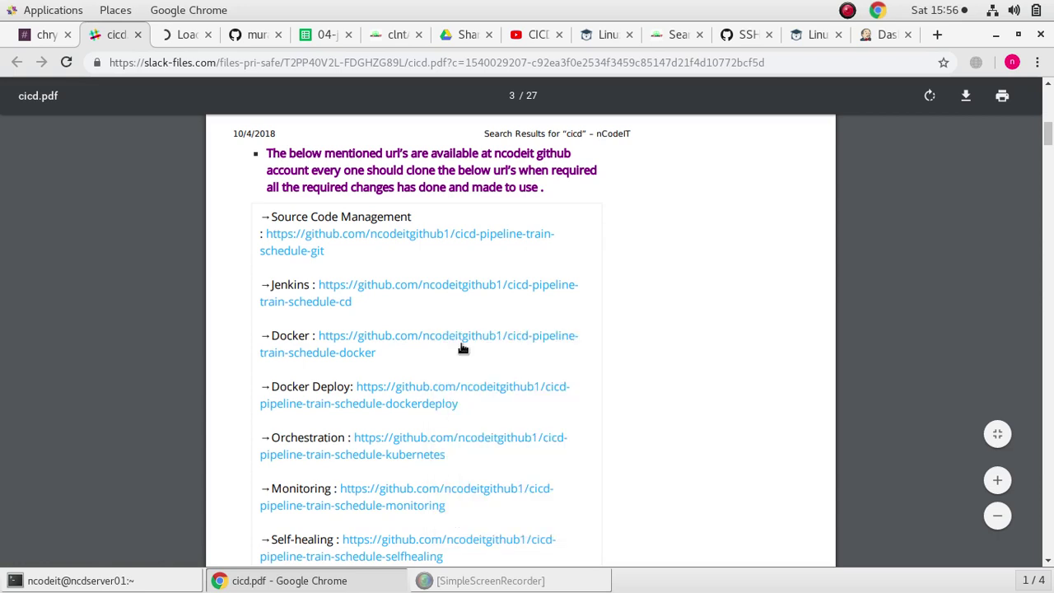
right_click(425, 395)
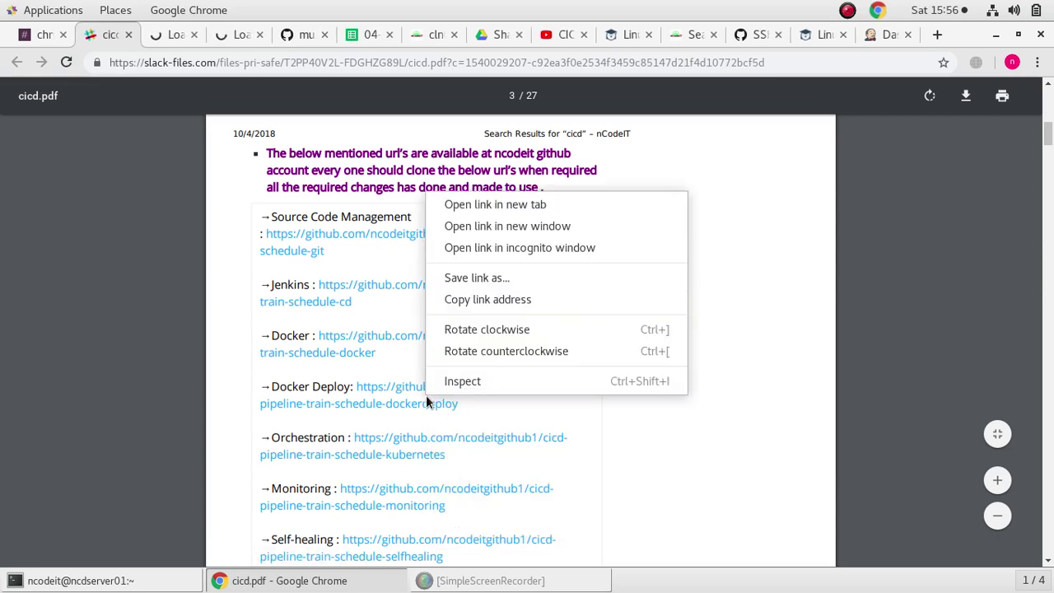
click(494, 204)
scroll(428, 421, down, 3)
scroll(370, 424, down, 3)
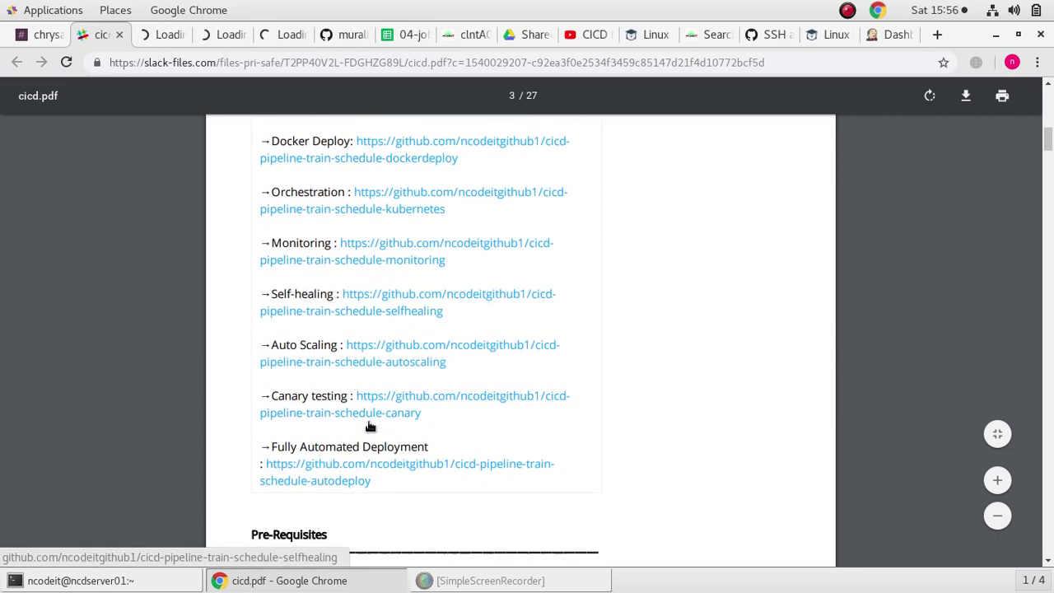
scroll(425, 388, up, 3)
scroll(345, 259, up, 3)
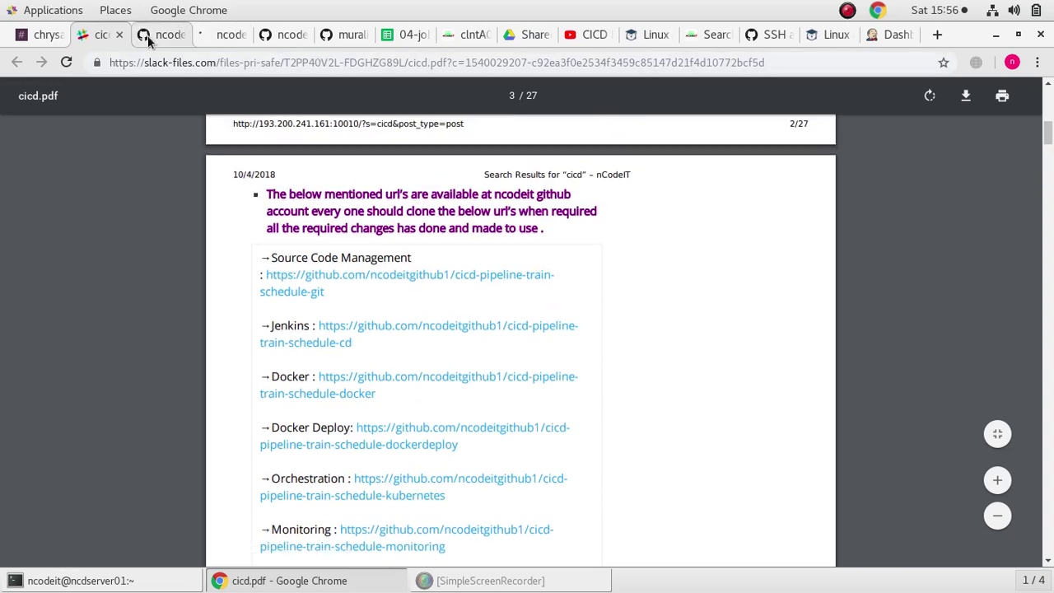
click(144, 35)
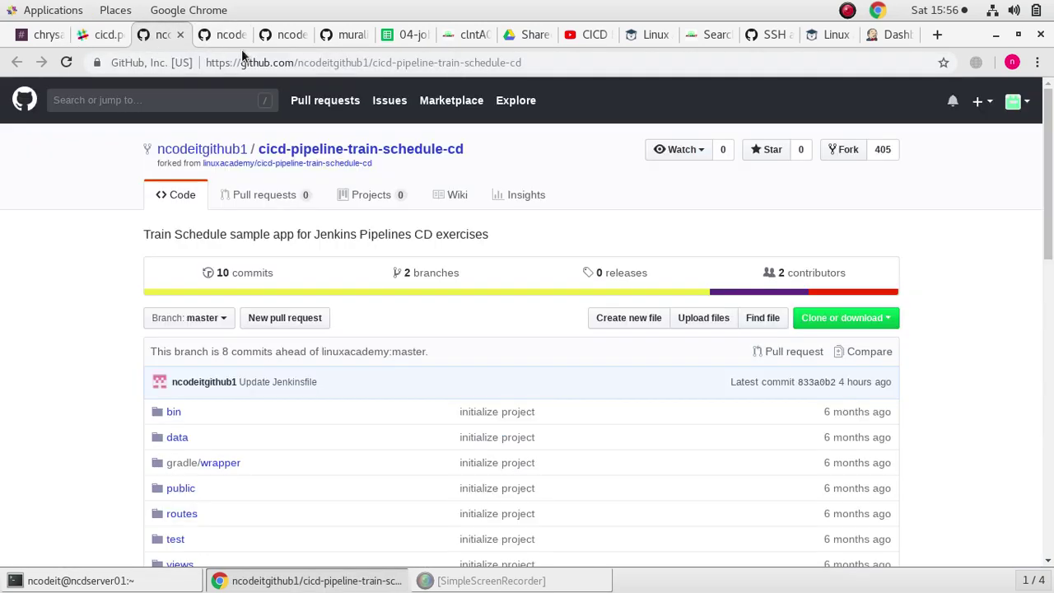
Fork the train-schedule cd, docker and dockerdeploy repositories, then return to the forked git repo.
click(848, 150)
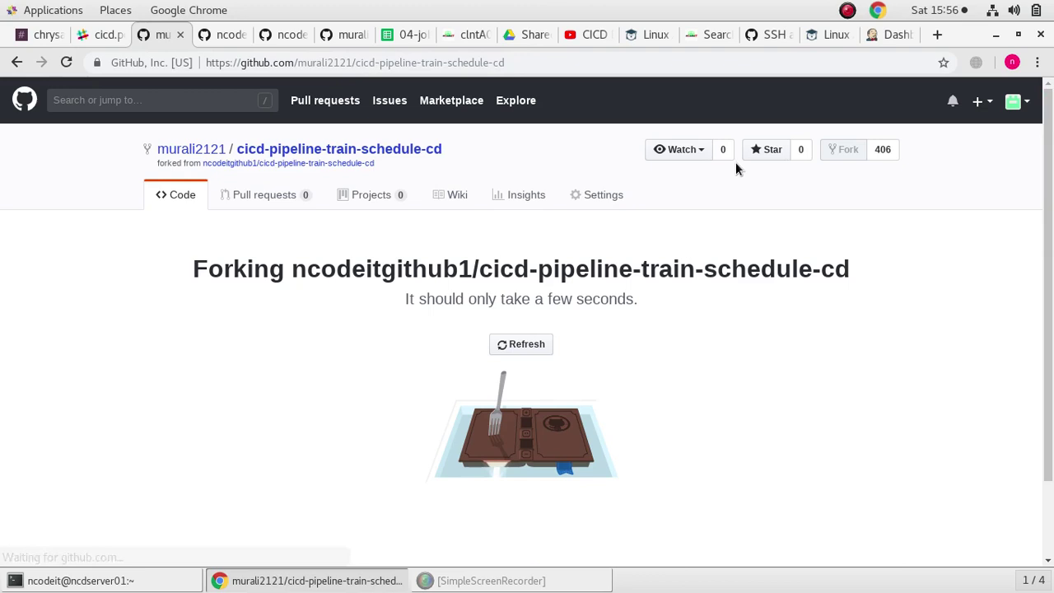
click(227, 35)
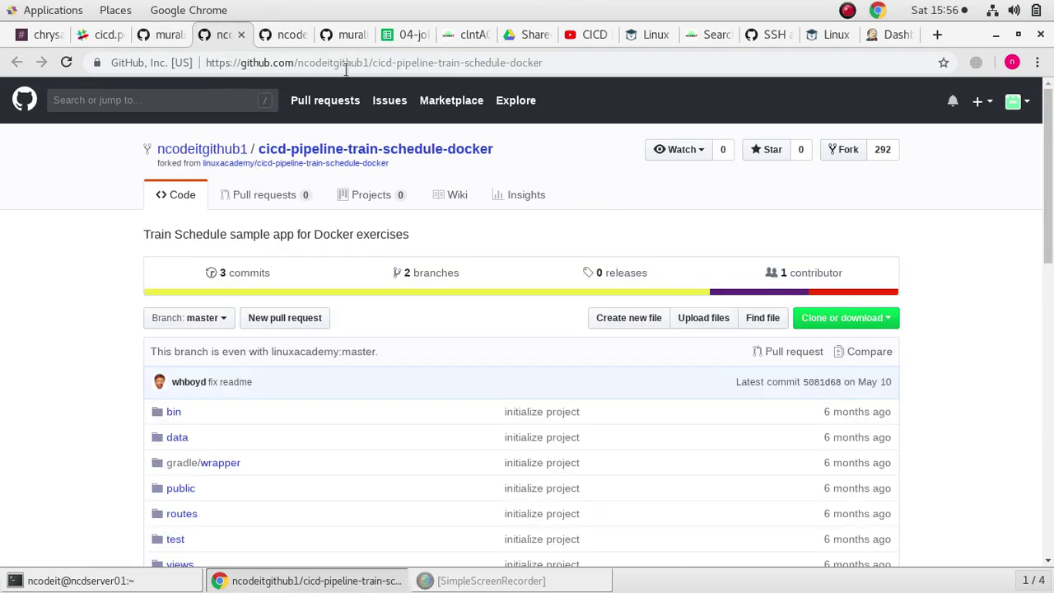
click(848, 149)
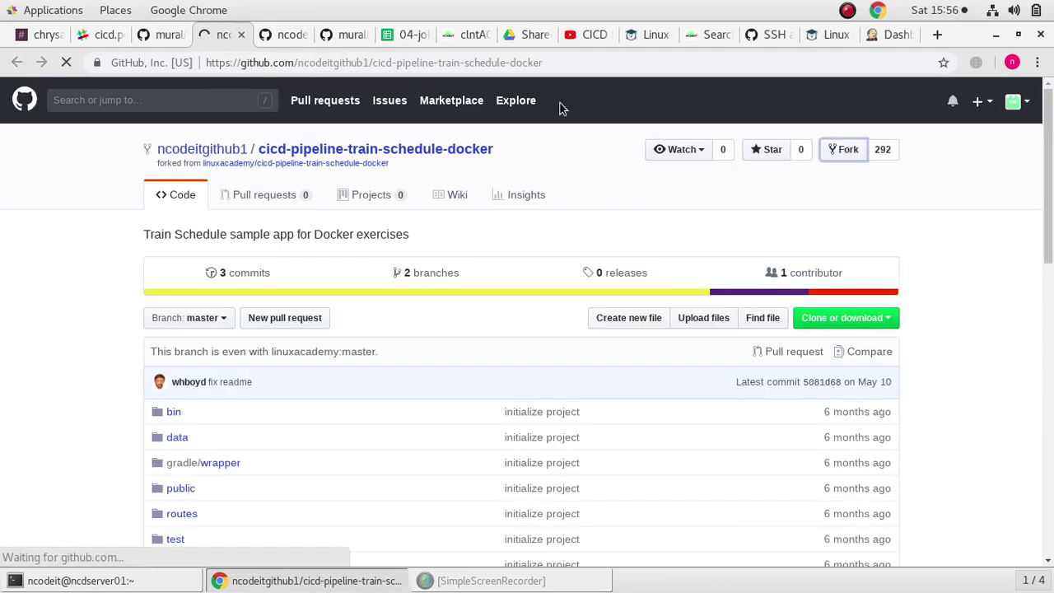
click(285, 35)
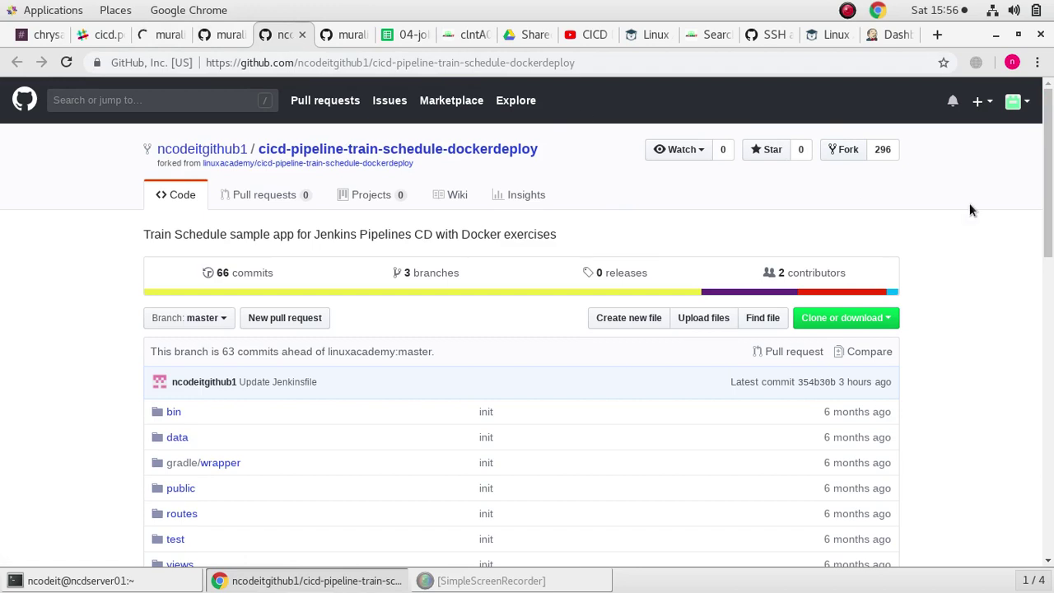
click(846, 153)
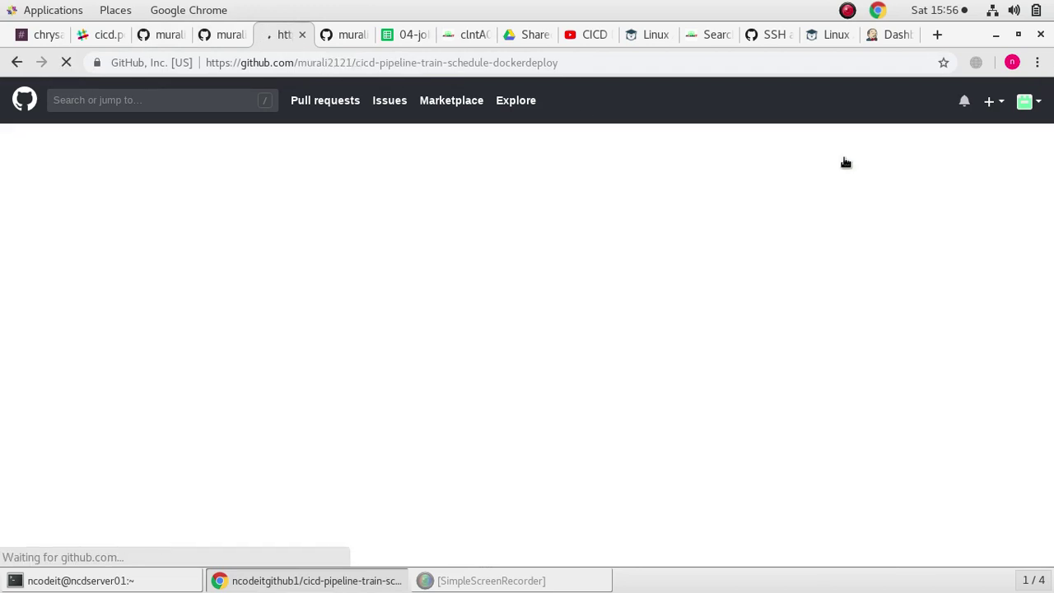
click(348, 35)
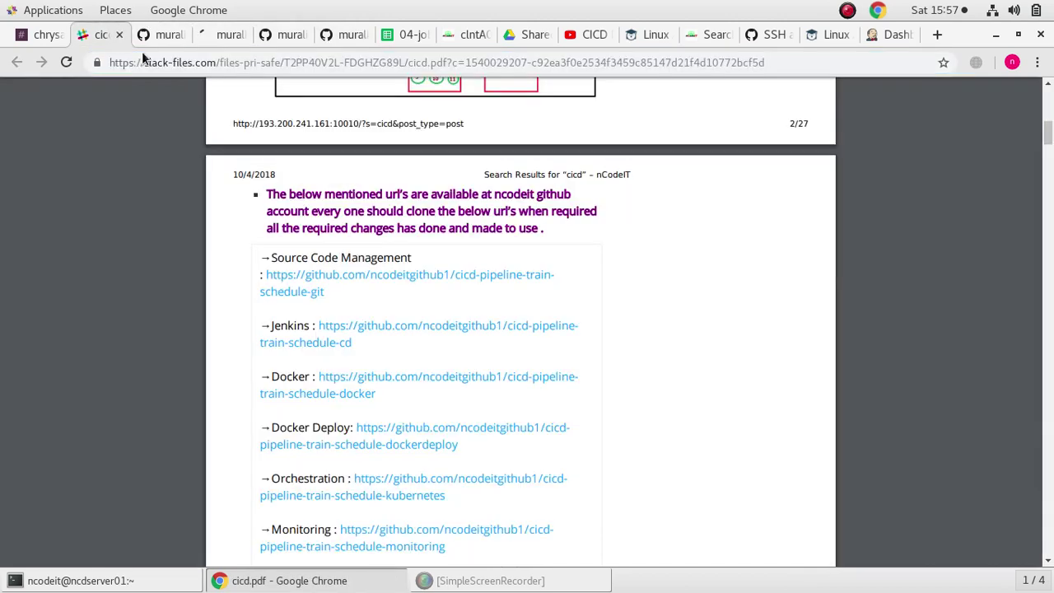
click(108, 34)
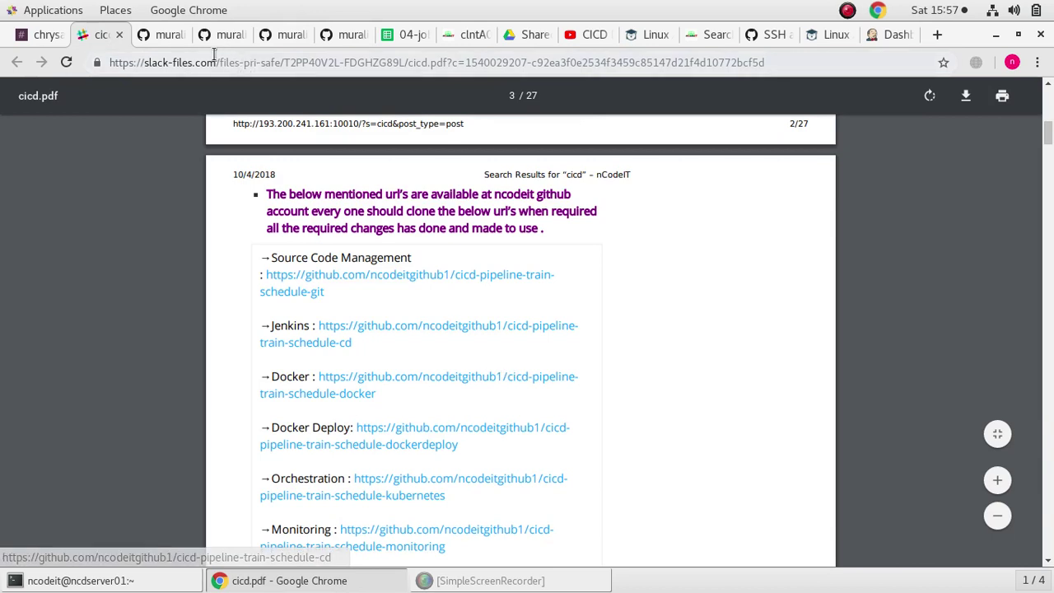
click(342, 35)
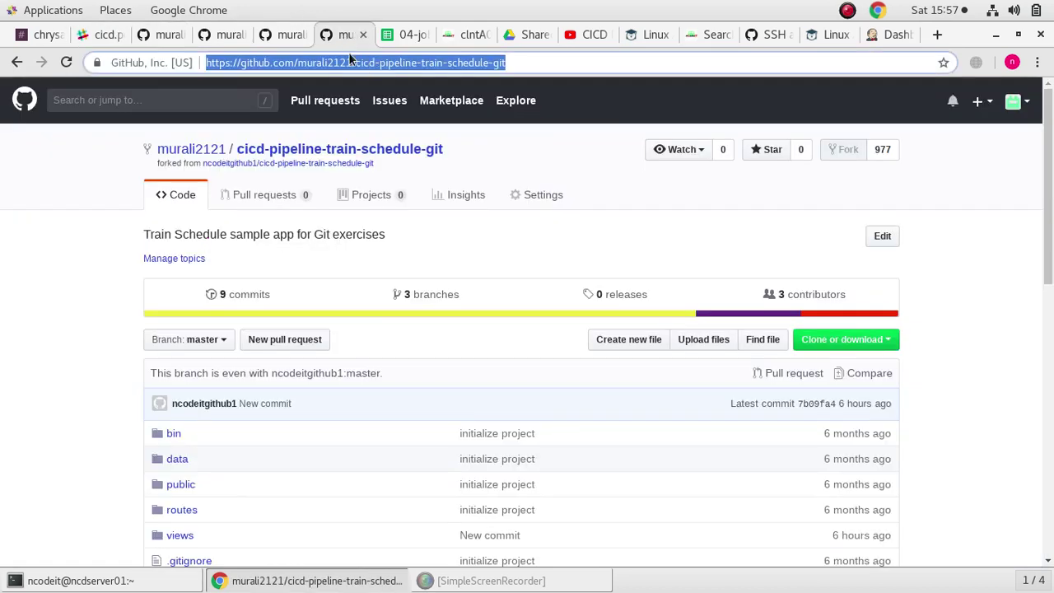
Change the repo URL ending to train-schedule-jenkins and fork that repository.
click(15, 64)
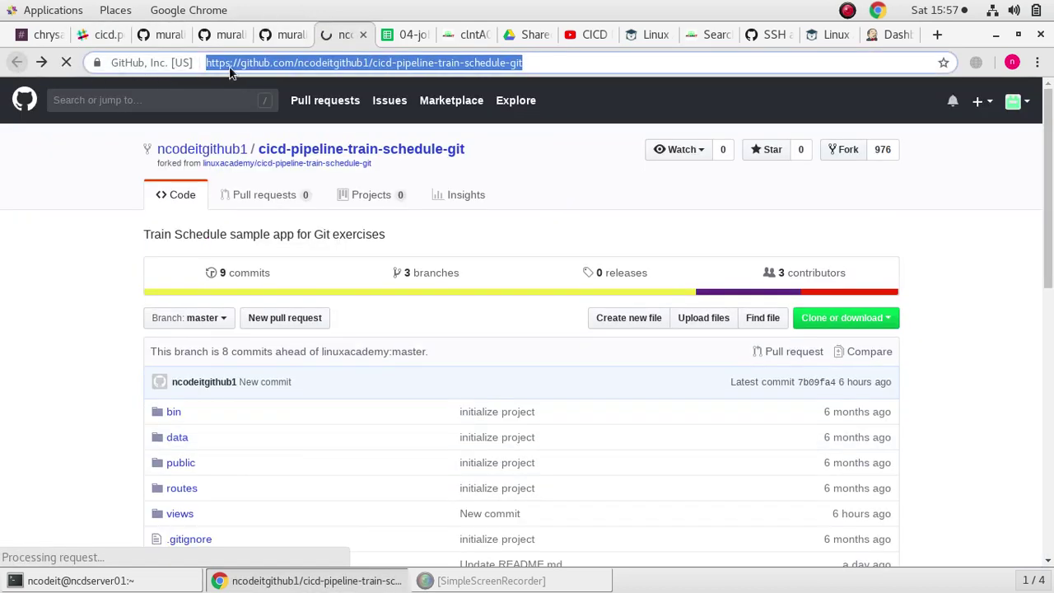
click(560, 63)
key(BackSpace)
key(BackSpace)
key(BackSpace)
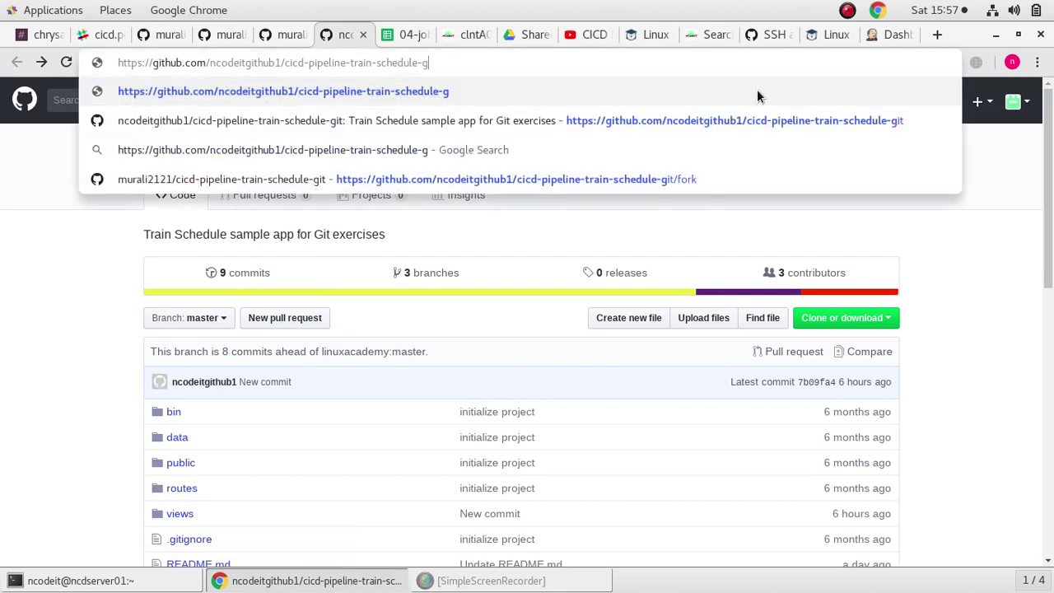
text(jenkins)
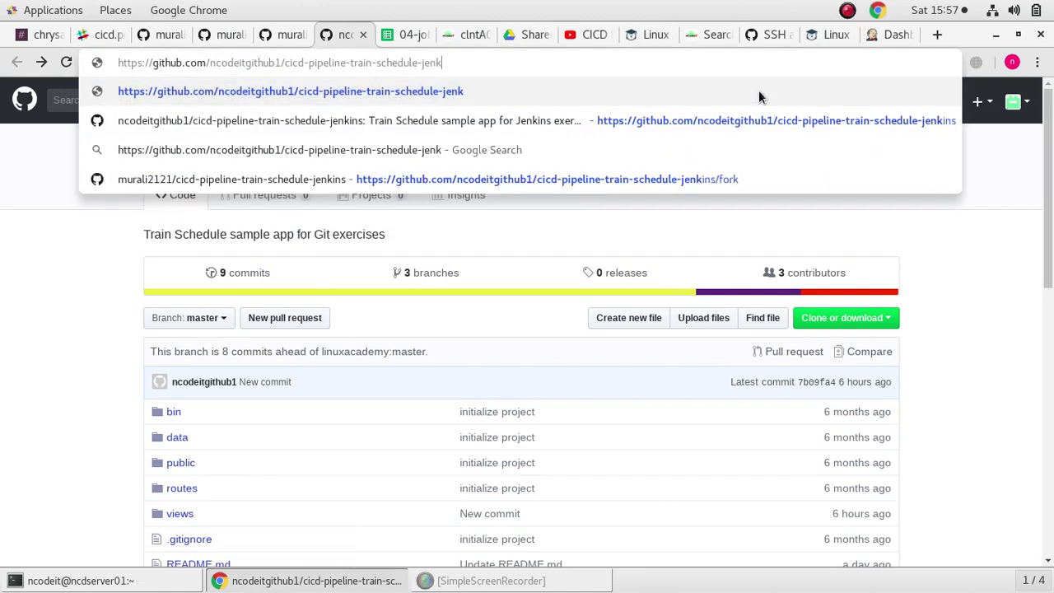
key(Return)
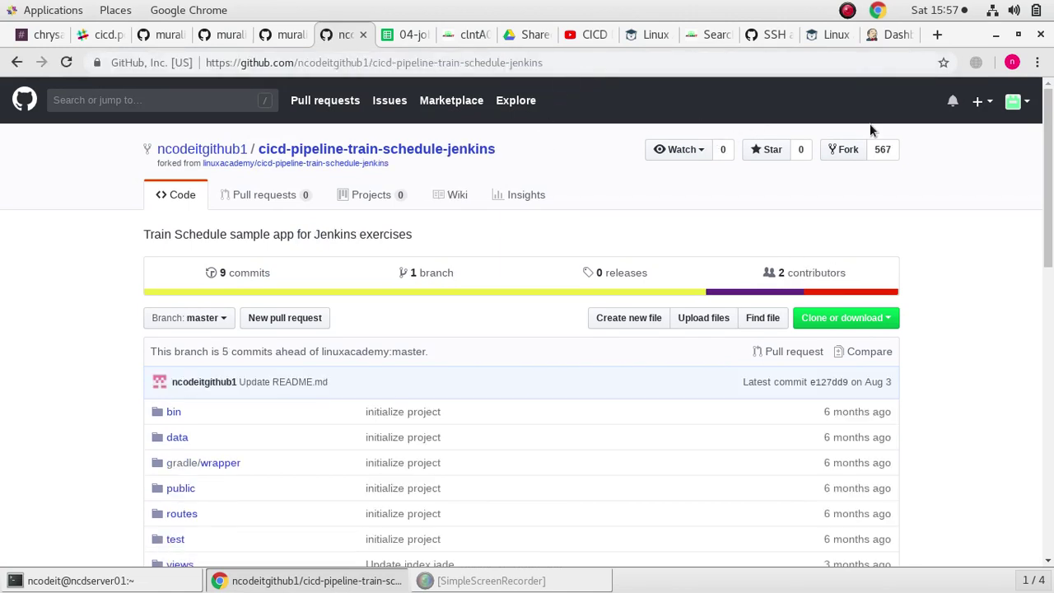
click(848, 149)
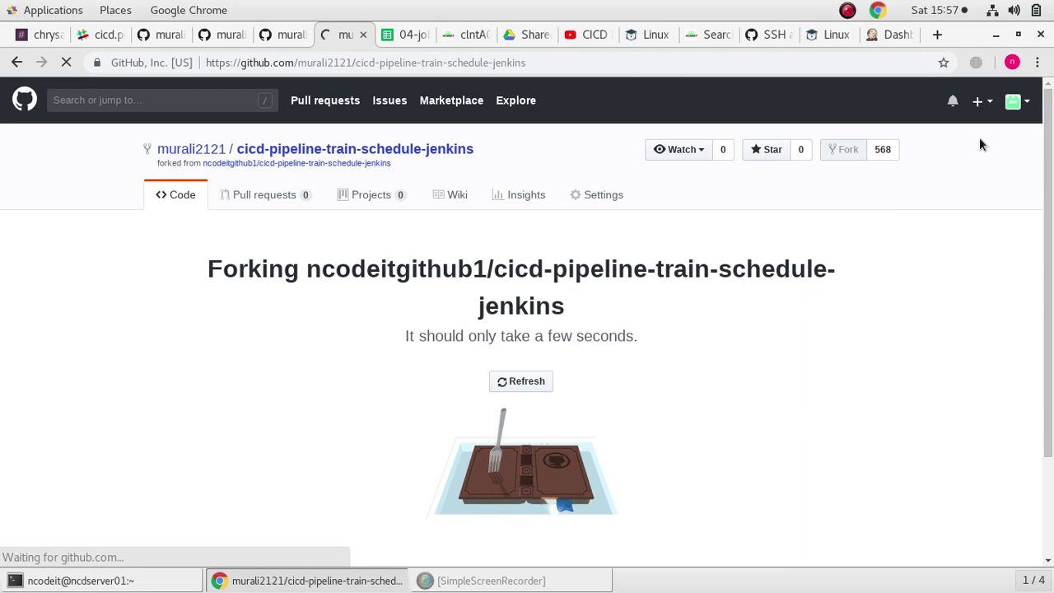
click(1026, 107)
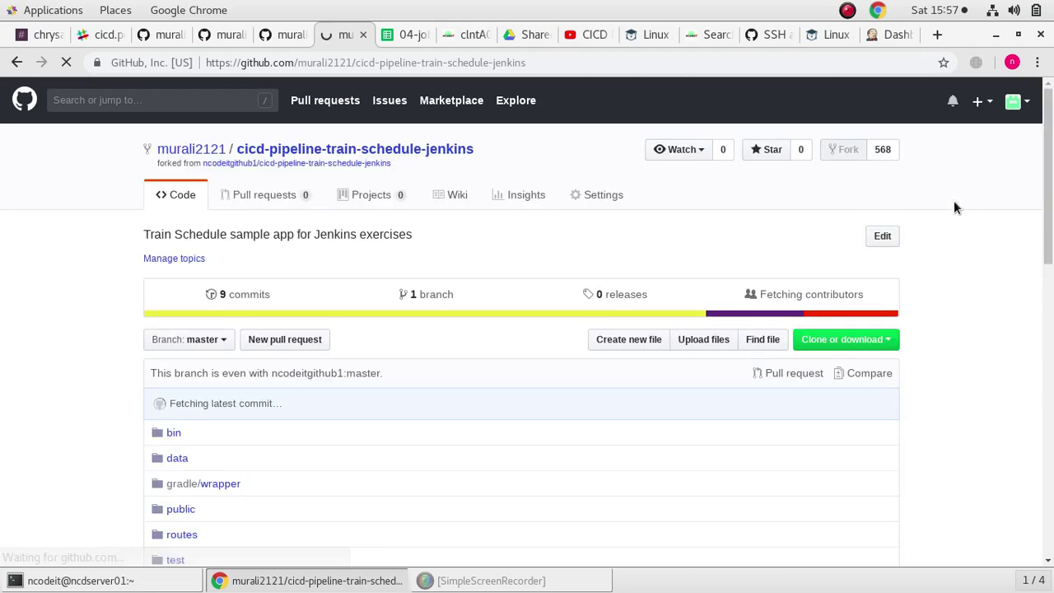
View Your repositories from the GitHub account menu, showing 5 repositories.
click(1027, 104)
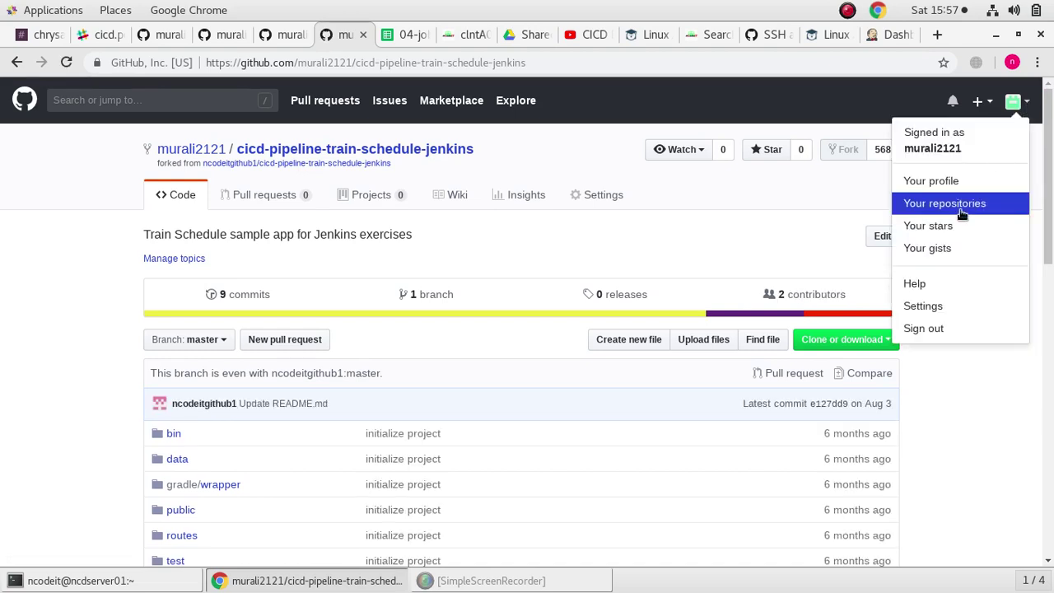
click(949, 205)
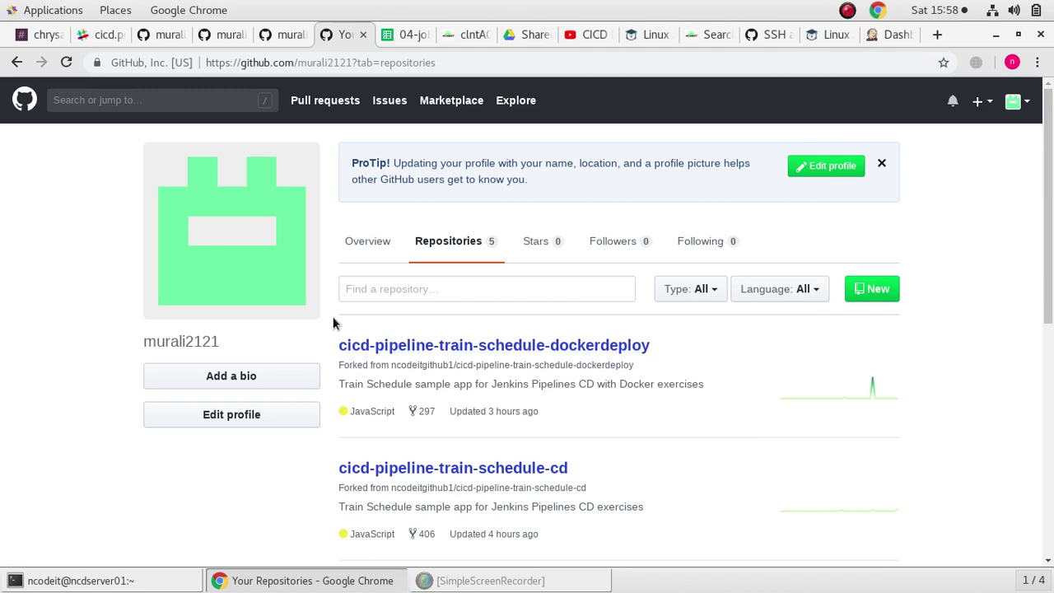
key(ctrl+2)
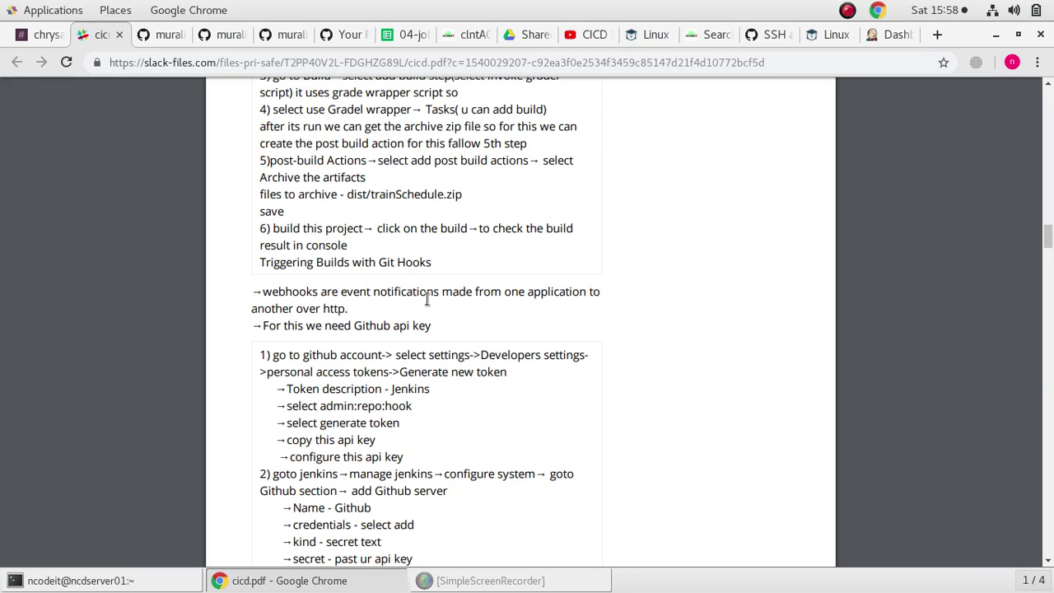
On the Jenkins dashboard, start a New Item and focus the item name box.
click(885, 34)
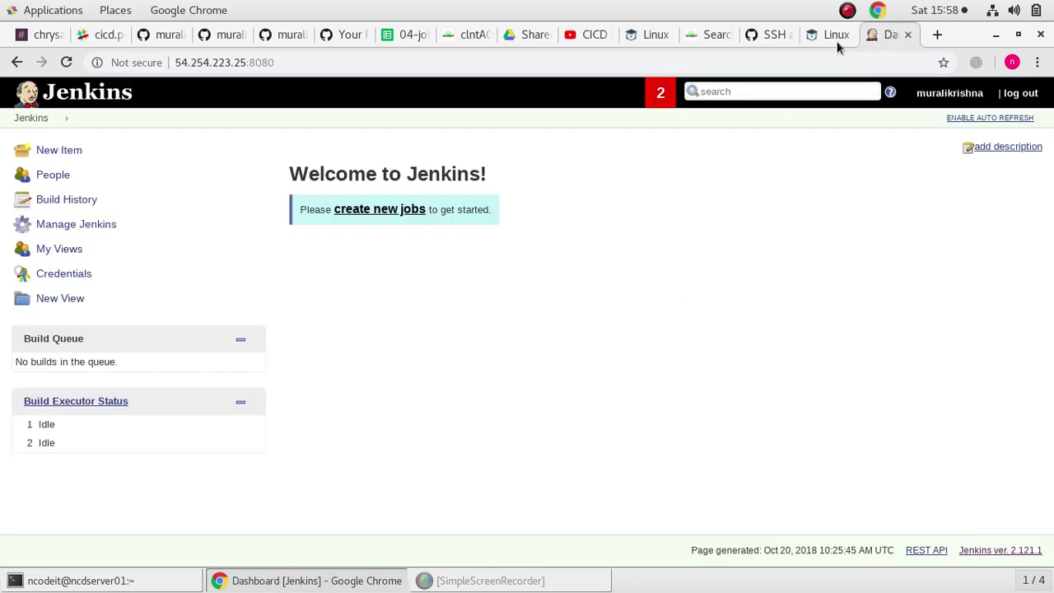
click(53, 150)
click(290, 192)
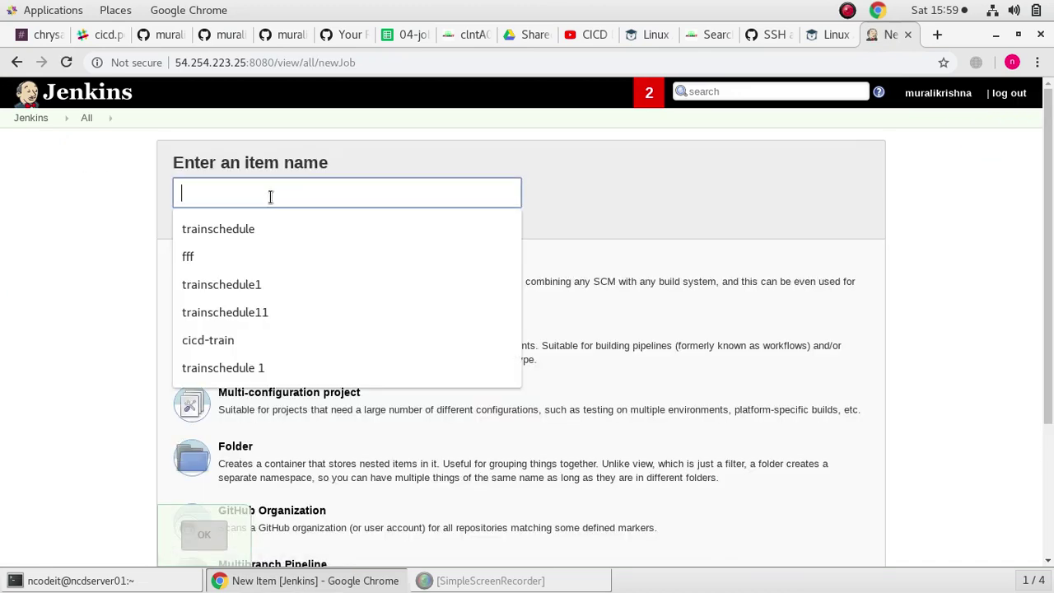
Create a Freestyle project named trainschedule3 from the autofilled name trainschedule.
click(258, 229)
text(3)
click(320, 278)
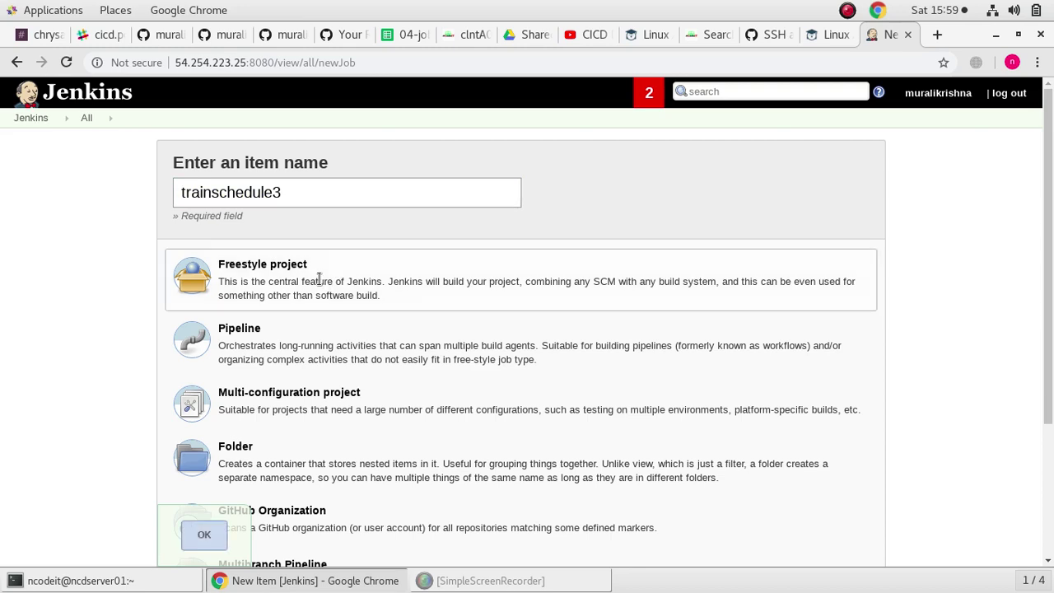
scroll(319, 279, down, 3)
click(204, 470)
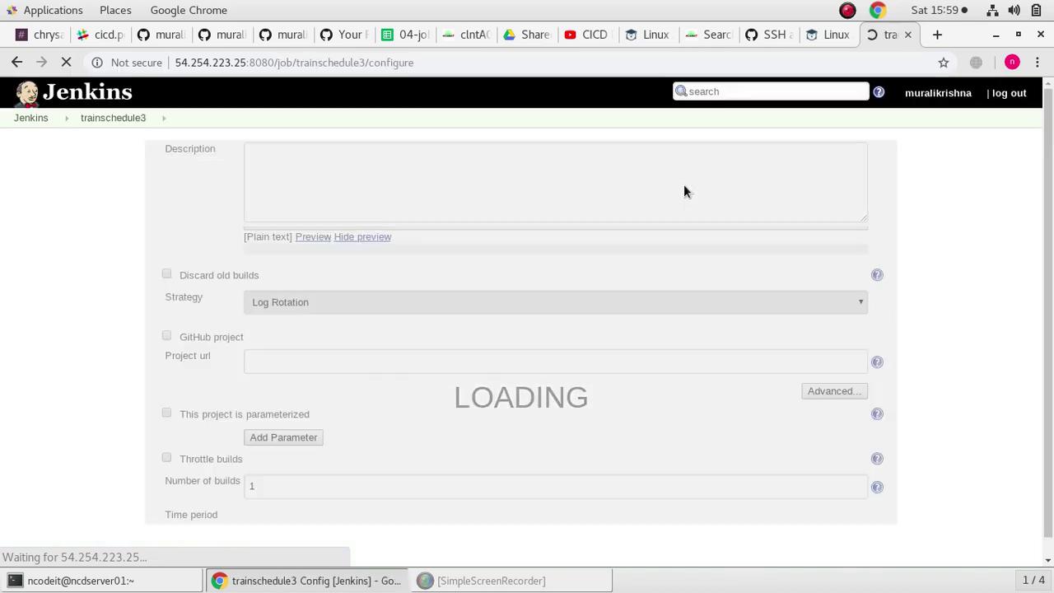
Select Git as trainschedule3's source code management and focus the Repository URL field.
click(265, 160)
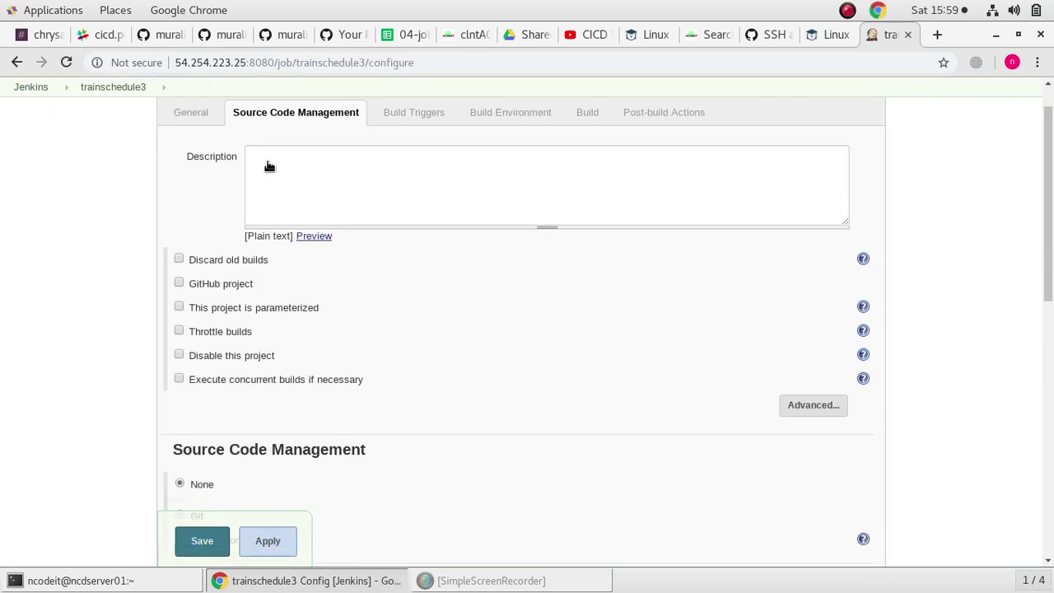
click(192, 220)
click(433, 259)
Copy the web address of the forked cicd-pipeline-train-schedule-cd repository from GitHub.
click(286, 36)
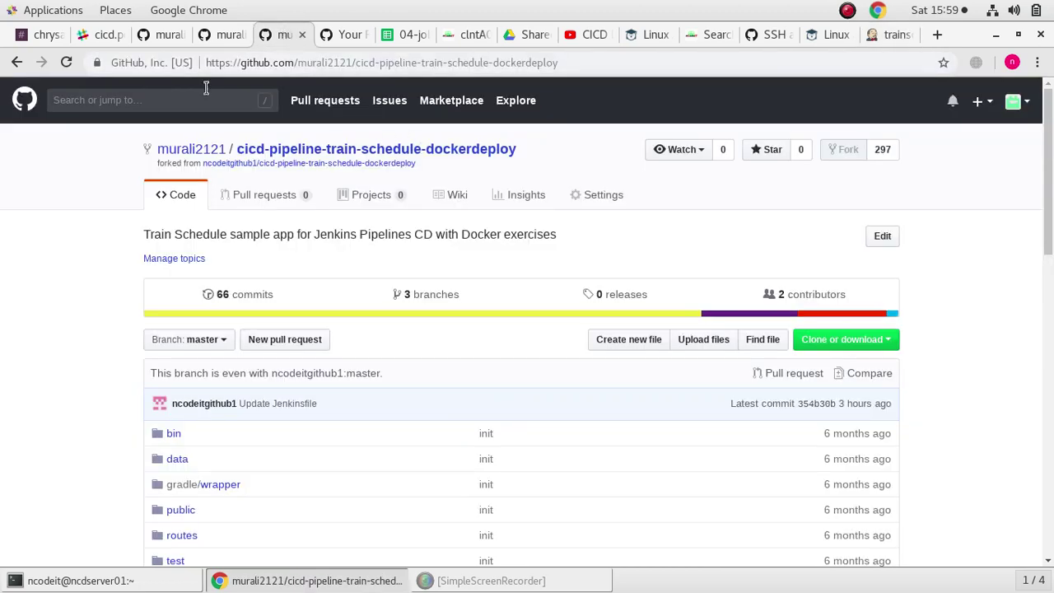
click(222, 34)
click(162, 35)
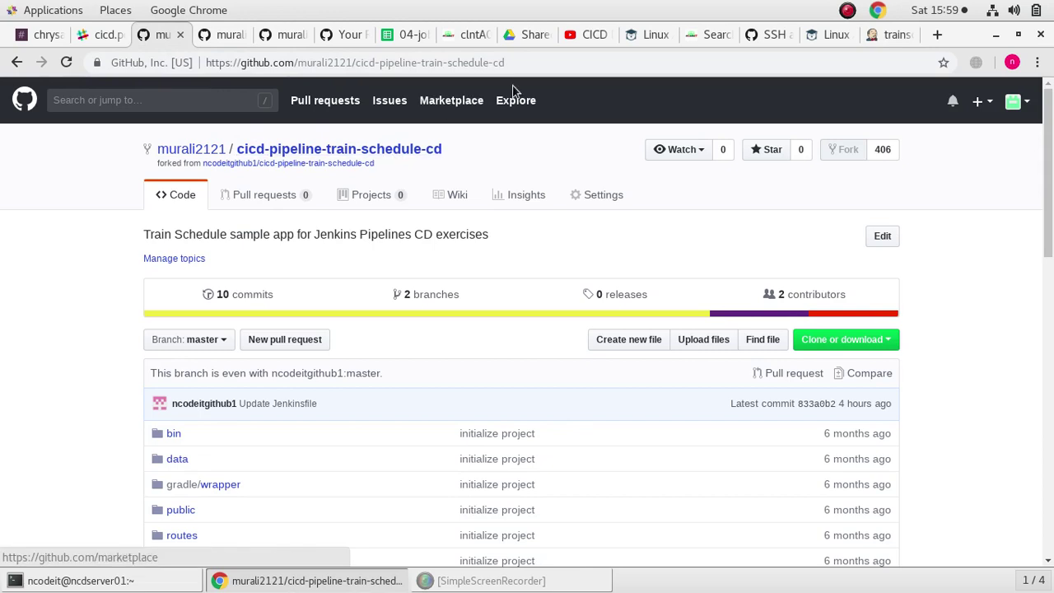
click(535, 64)
key(ctrl+c)
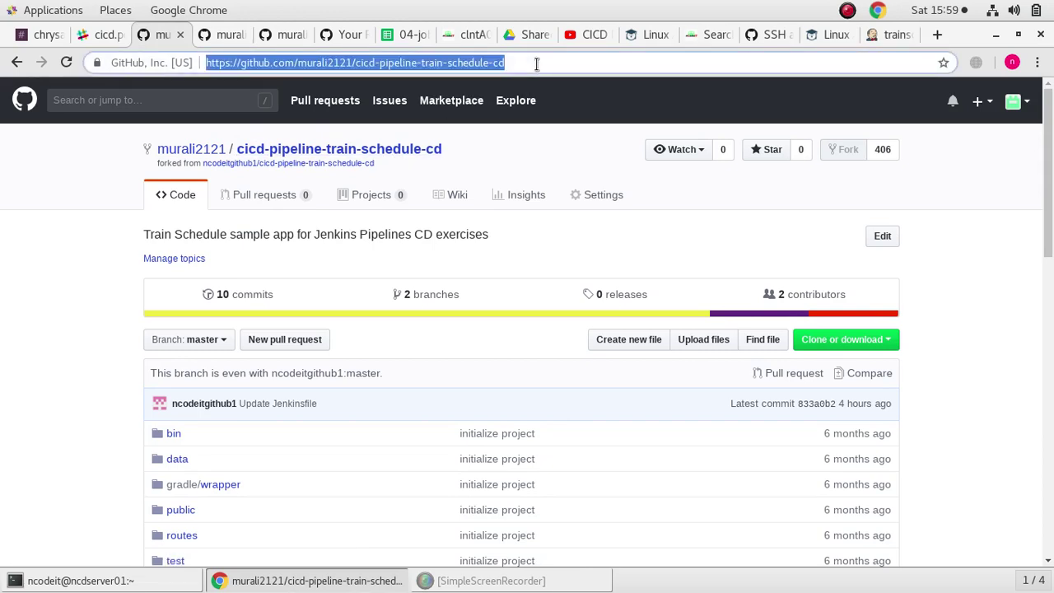
click(893, 34)
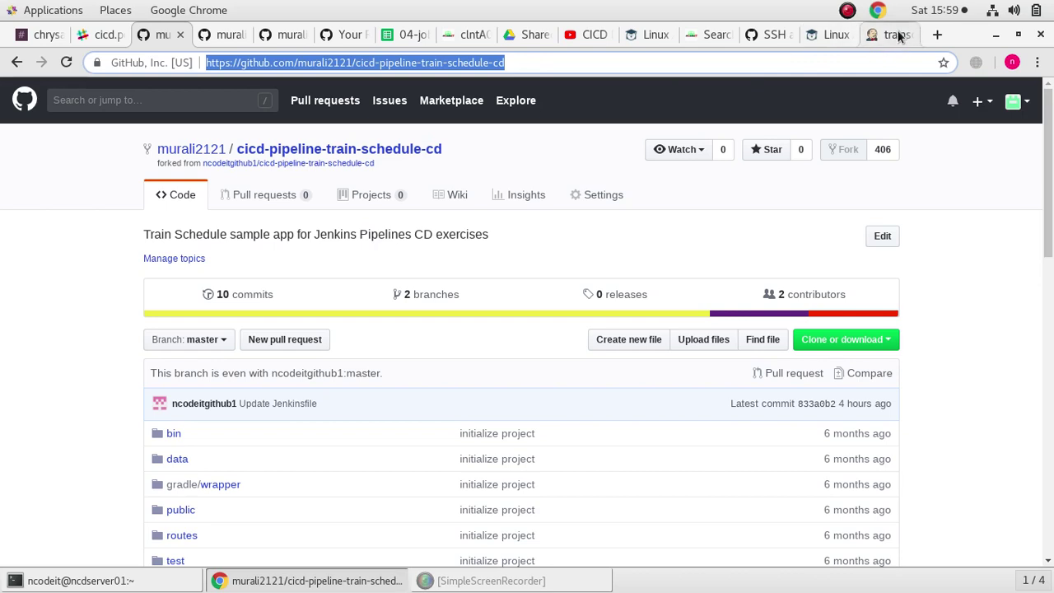
Paste the fork's GitHub URL into the Git Repository URL field.
right_click(446, 259)
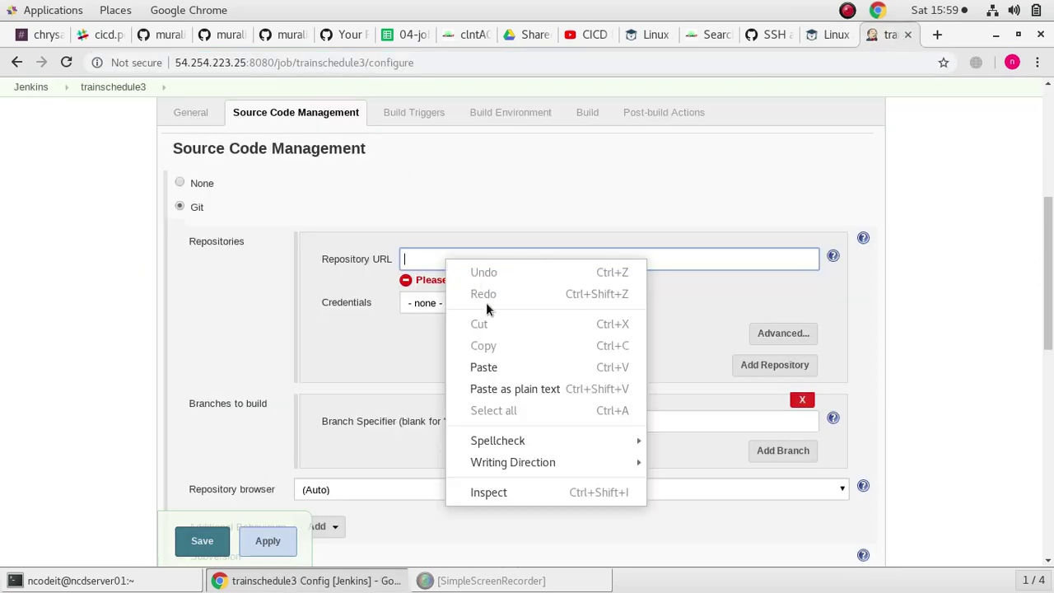
click(492, 371)
click(647, 281)
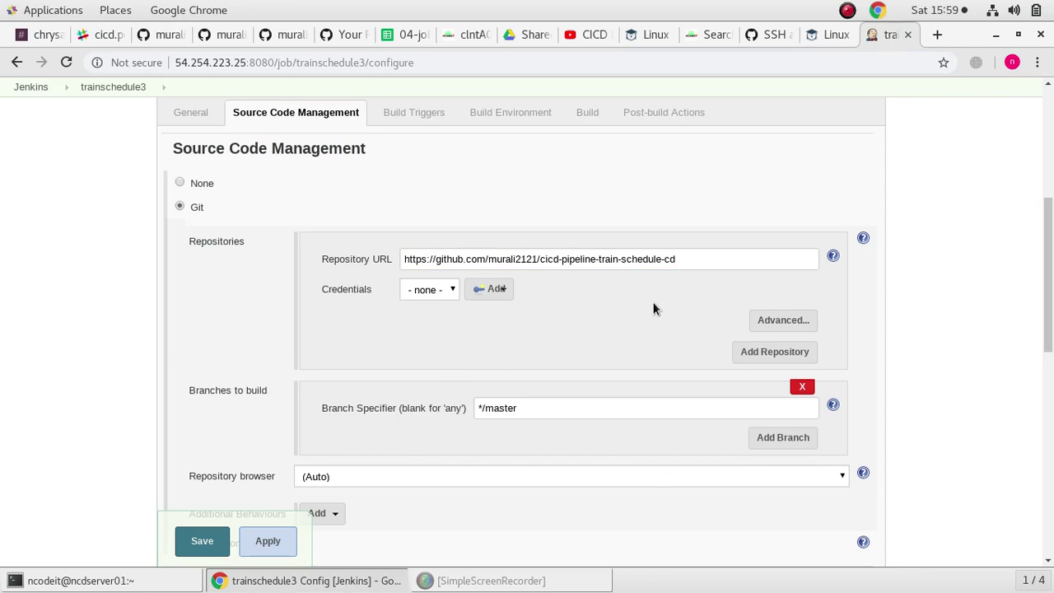
Add an Invoke Ant build step to the job.
scroll(468, 378, down, 6)
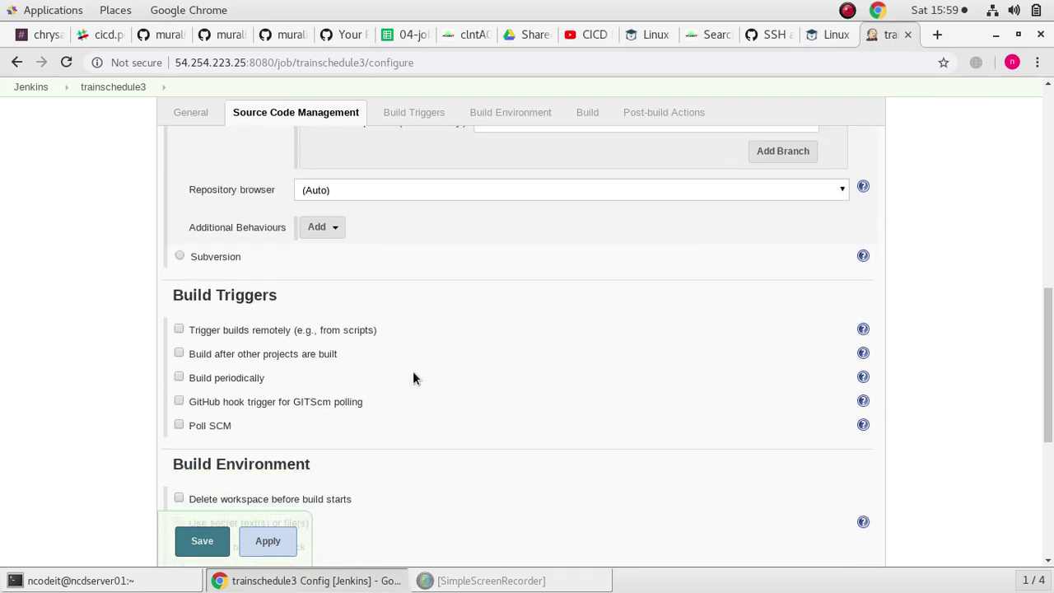
scroll(297, 372, down, 5)
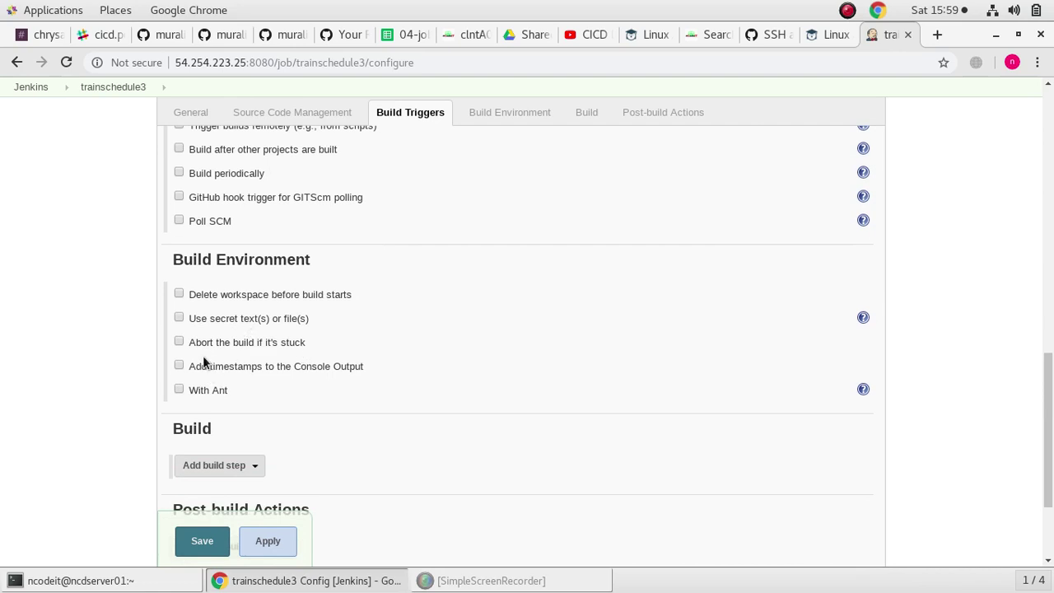
scroll(257, 363, down, 2)
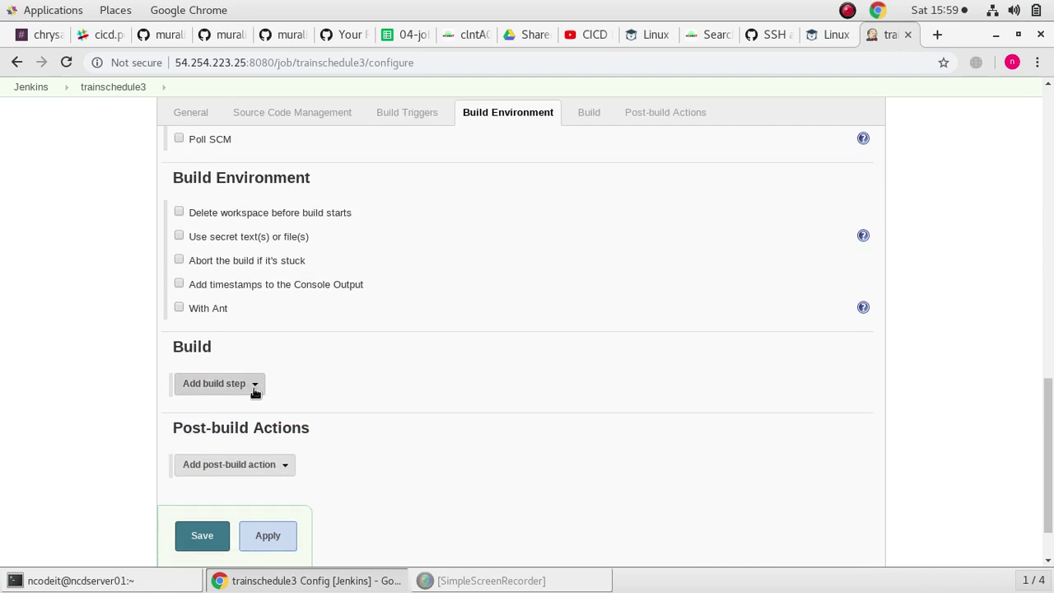
click(254, 389)
click(236, 447)
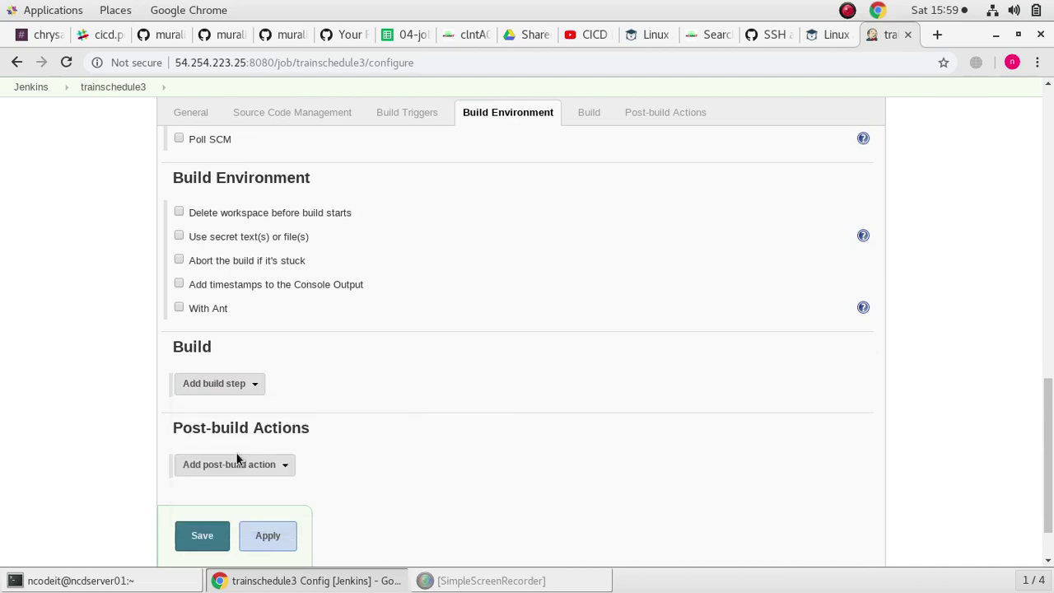
scroll(228, 404, down, 2)
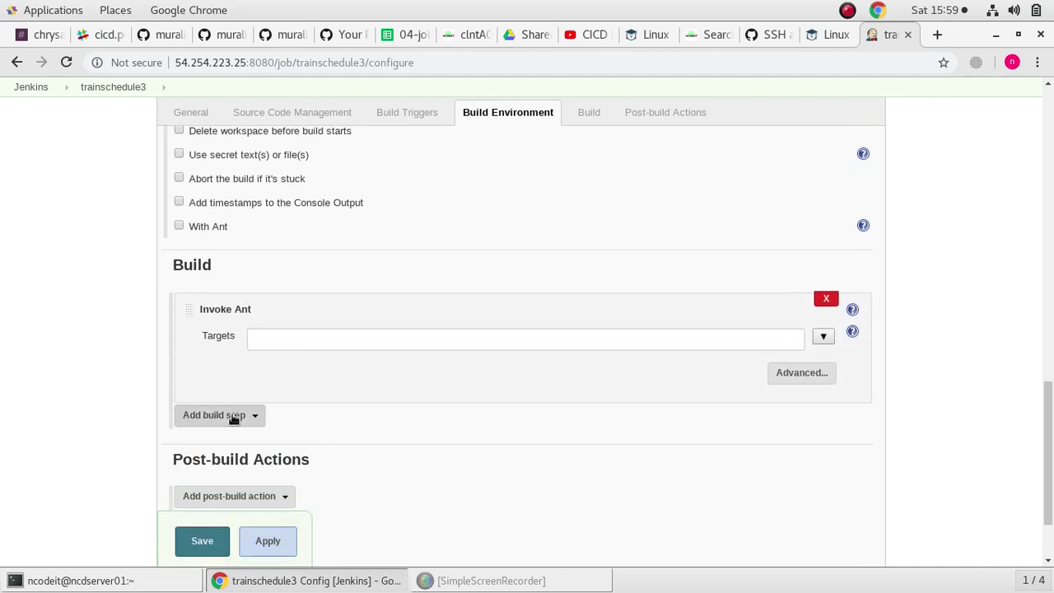
Swap the Invoke Ant step for an Invoke Gradle script step using the Gradle Wrapper with task build.
click(233, 417)
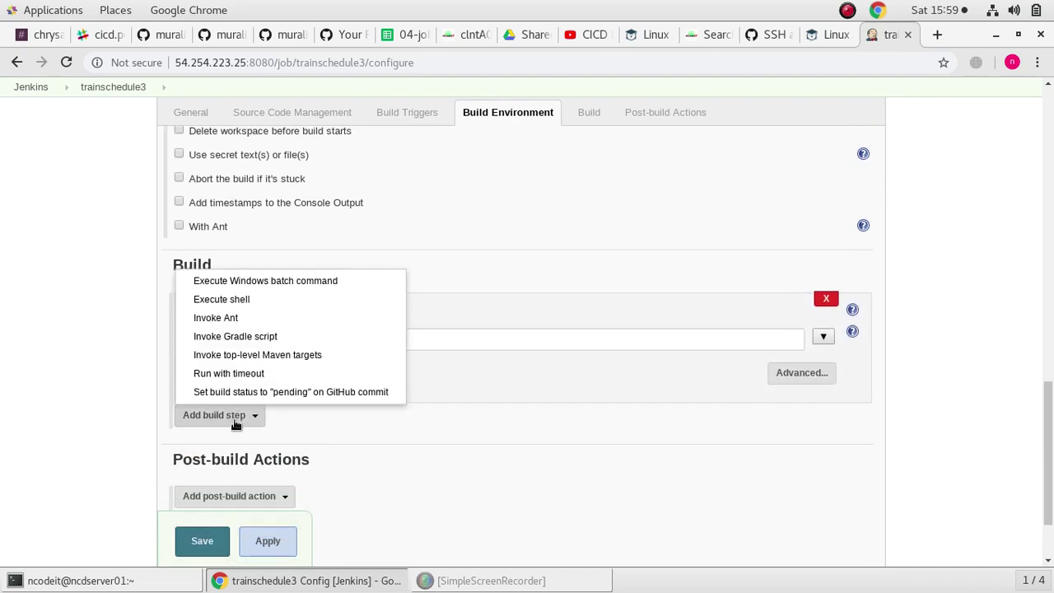
click(235, 336)
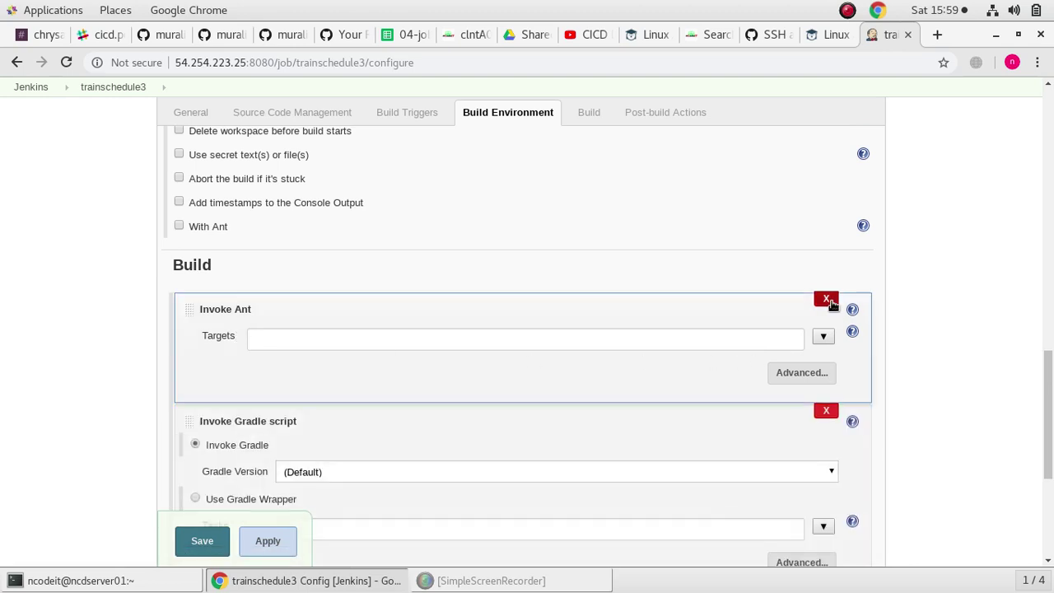
click(825, 299)
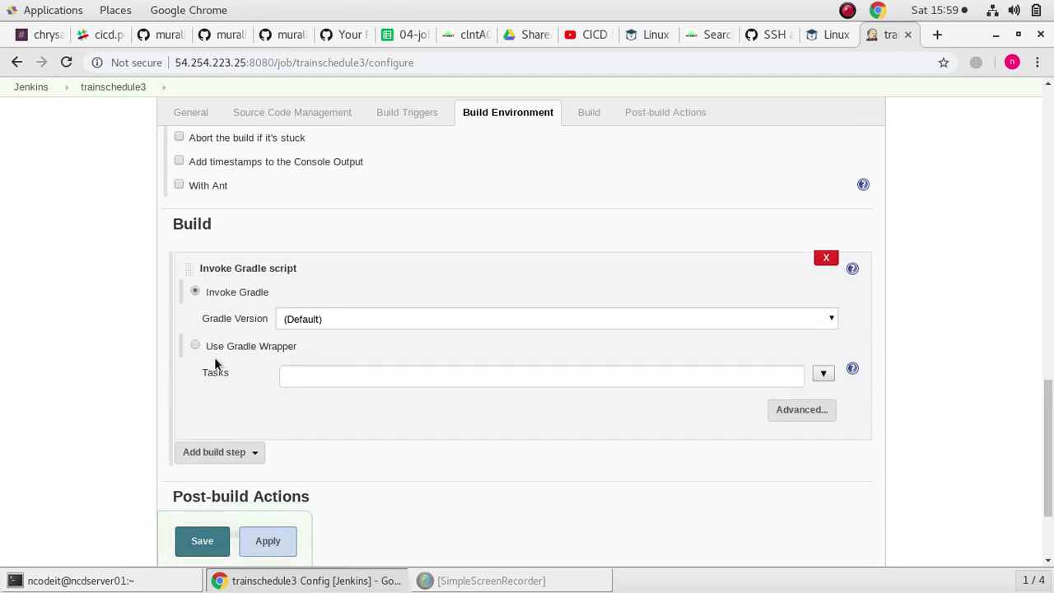
click(226, 347)
click(368, 403)
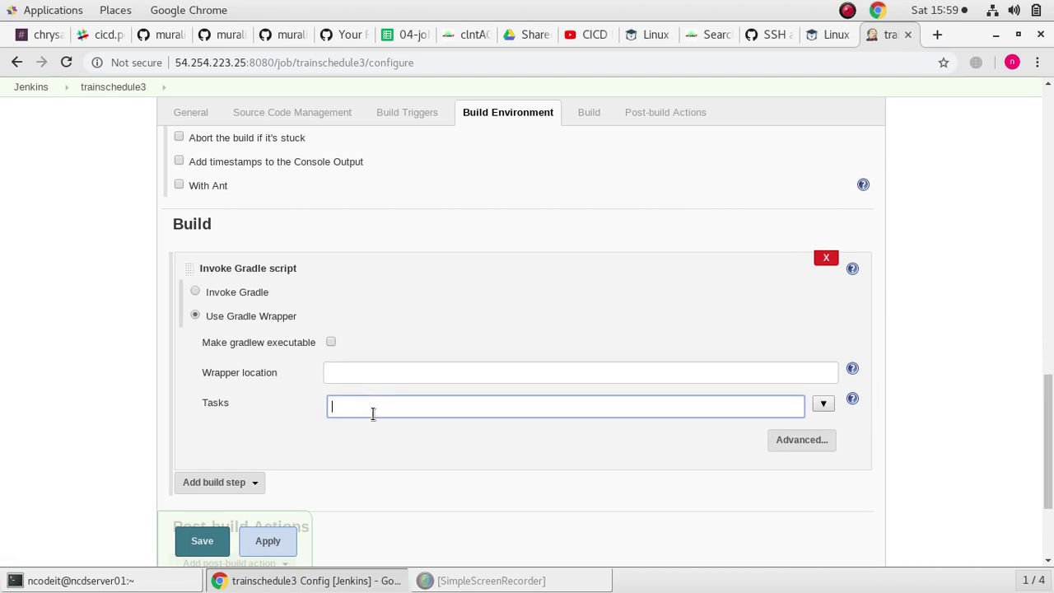
click(369, 439)
scroll(412, 416, down, 1)
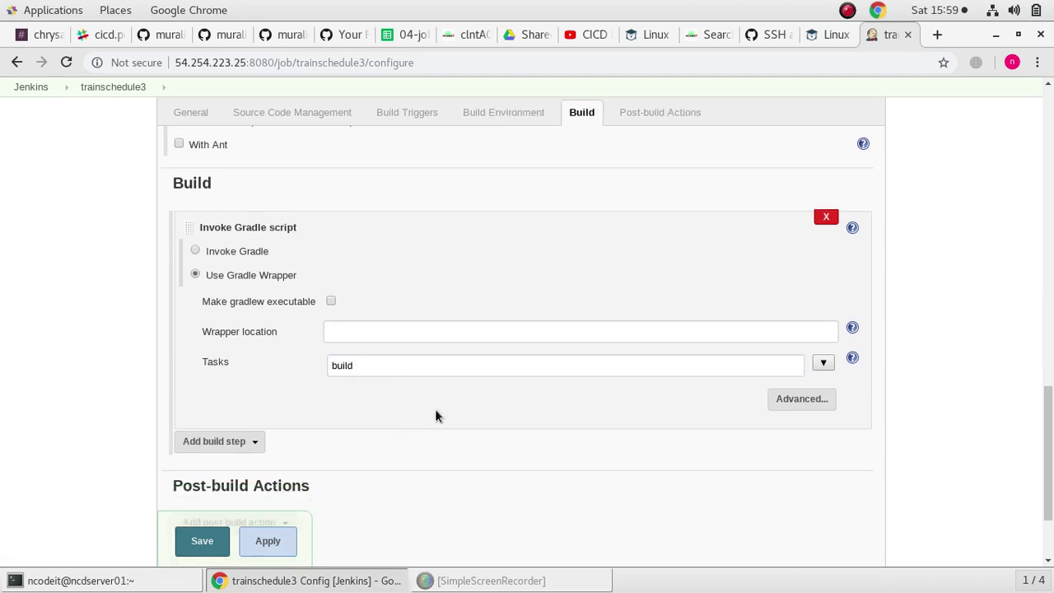
scroll(323, 381, down, 3)
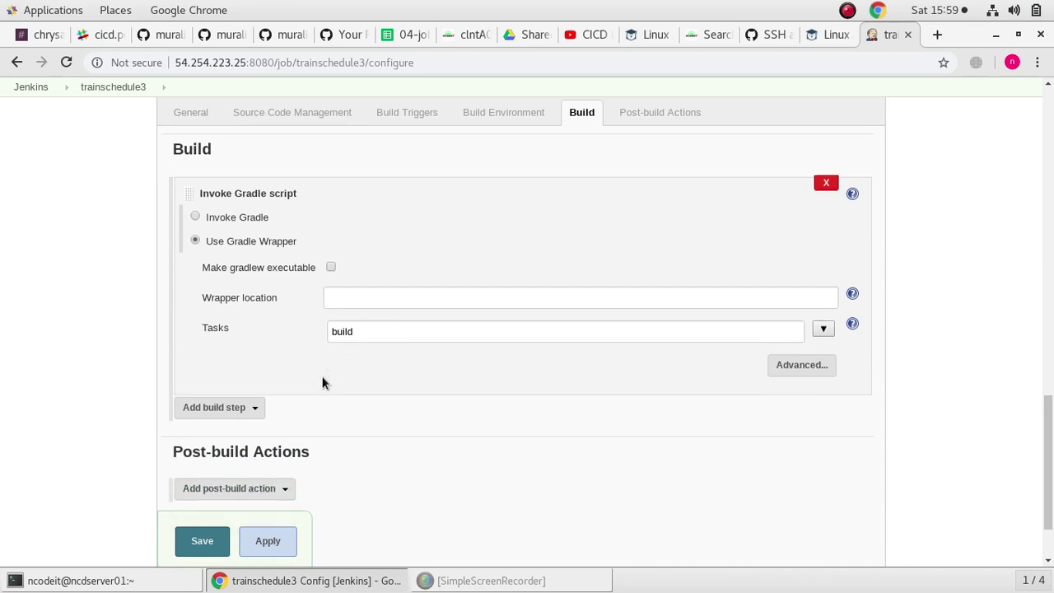
Add an Archive the artifacts post-build action with Files to archive dist/trainSchedule.zip.
click(287, 397)
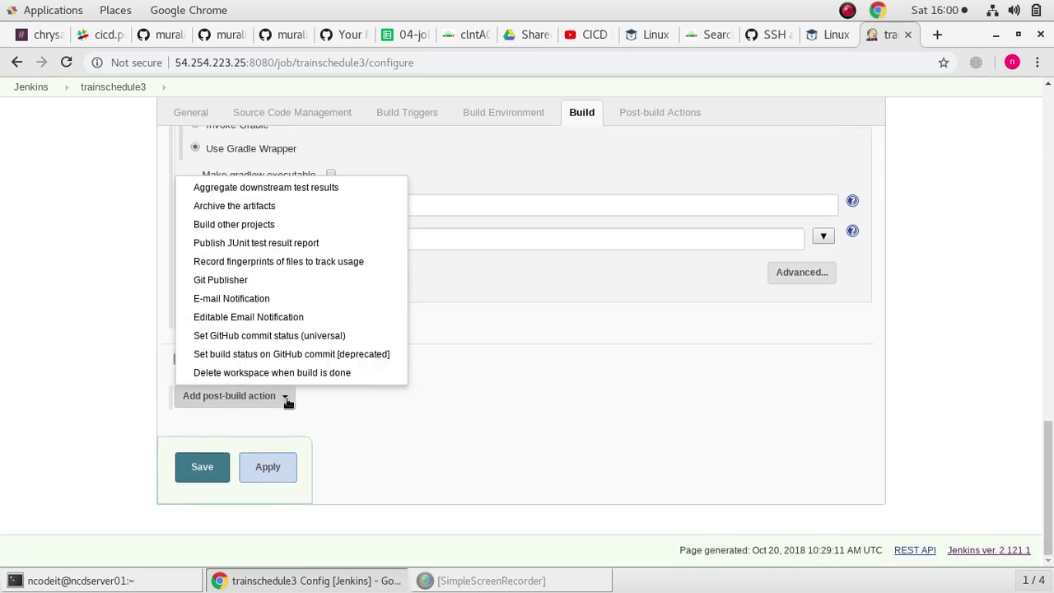
click(252, 206)
click(318, 428)
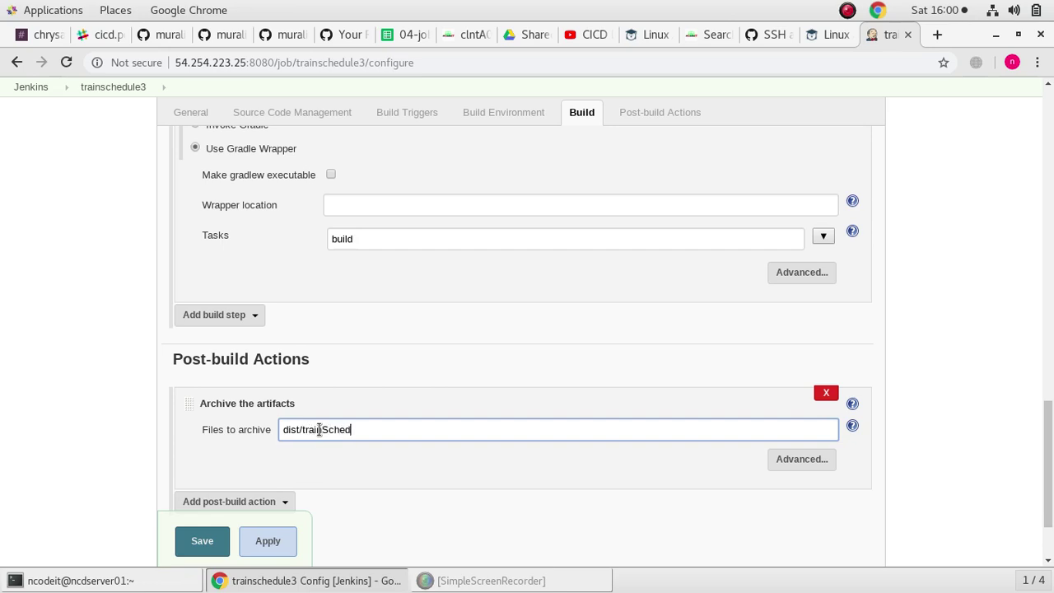
text(dist/trainSchedule.zip)
click(346, 451)
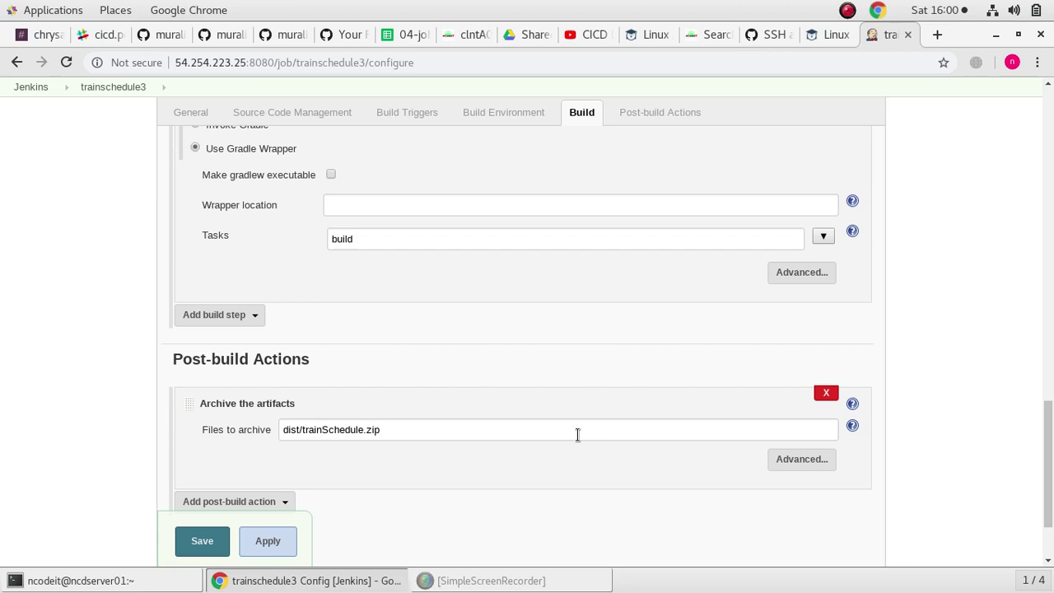
Apply the trainschedule3 configuration changes and save the job.
scroll(441, 472, down, 1)
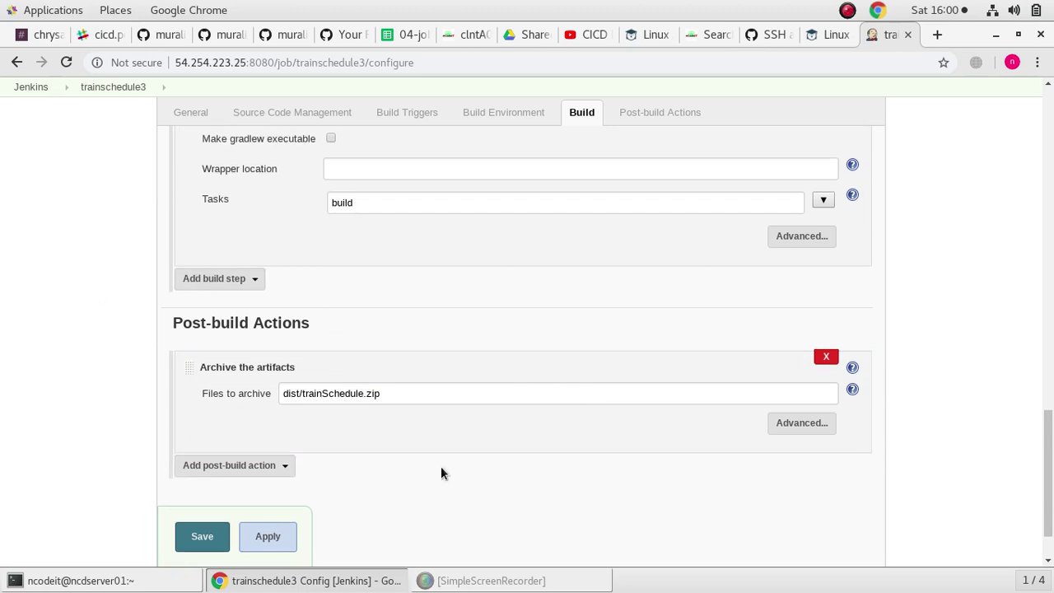
scroll(428, 468, up, 10)
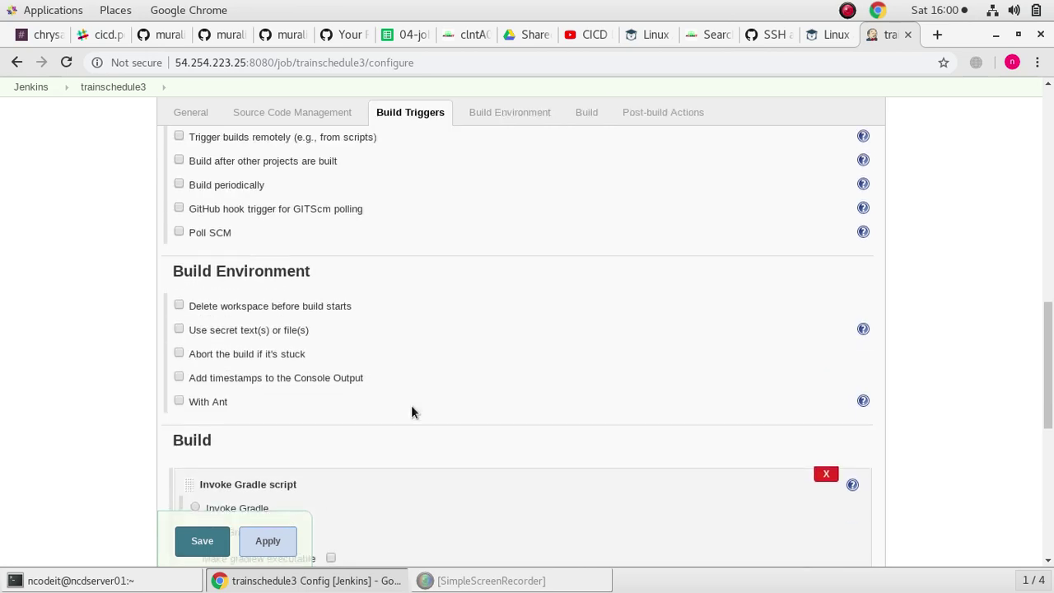
scroll(410, 405, up, 5)
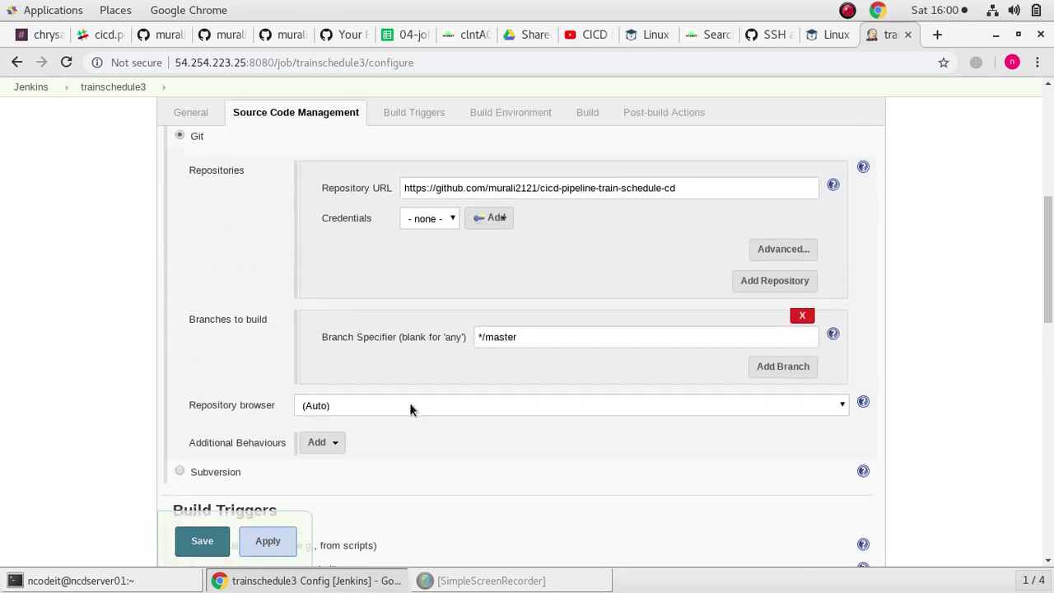
scroll(409, 403, up, 6)
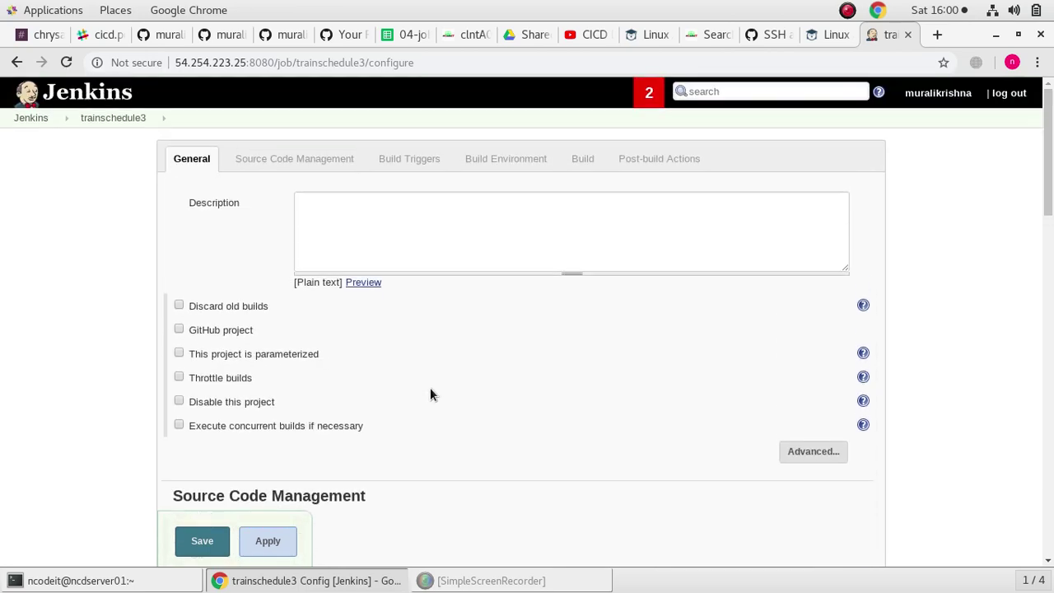
click(261, 545)
scroll(379, 451, down, 2)
scroll(379, 452, down, 5)
click(271, 545)
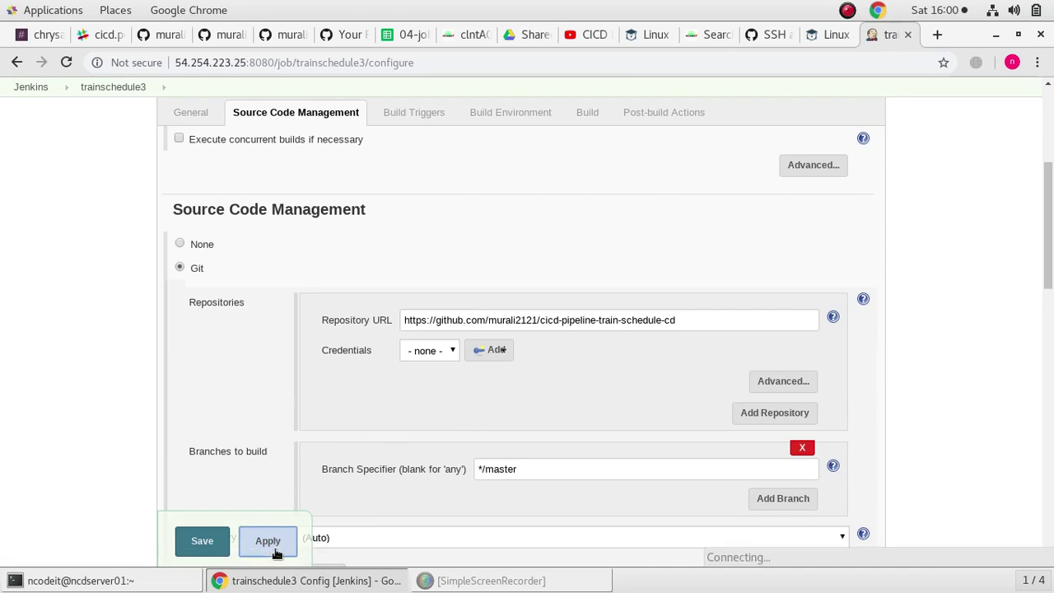
click(260, 544)
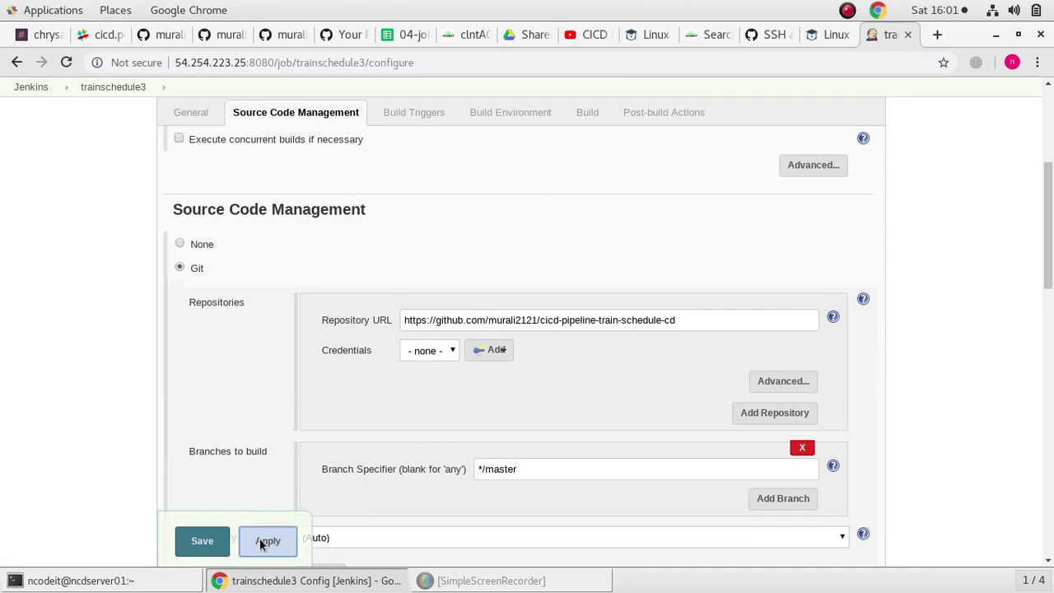
scroll(454, 296, down, 5)
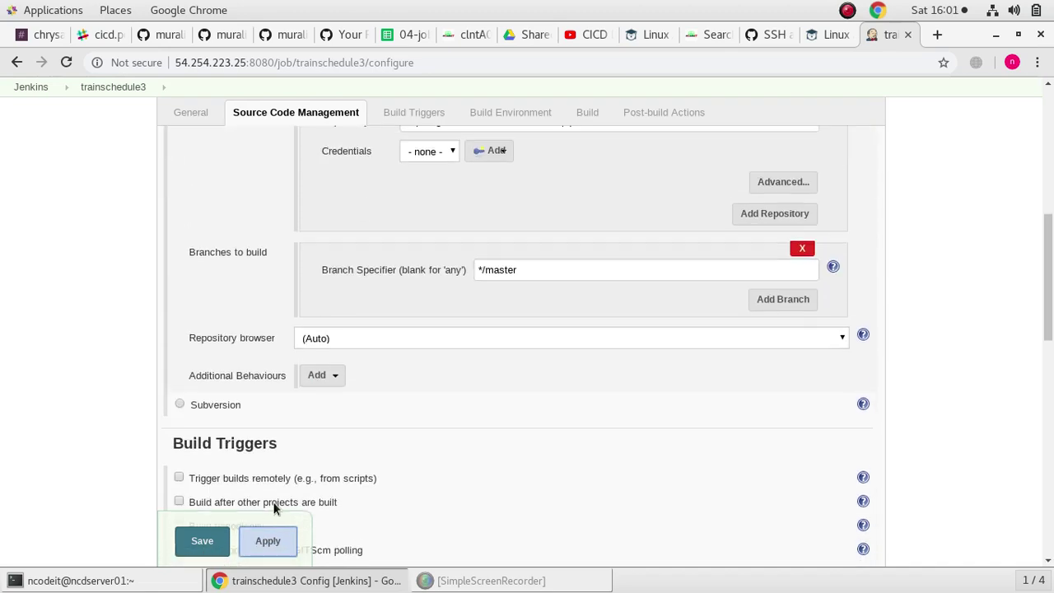
click(202, 542)
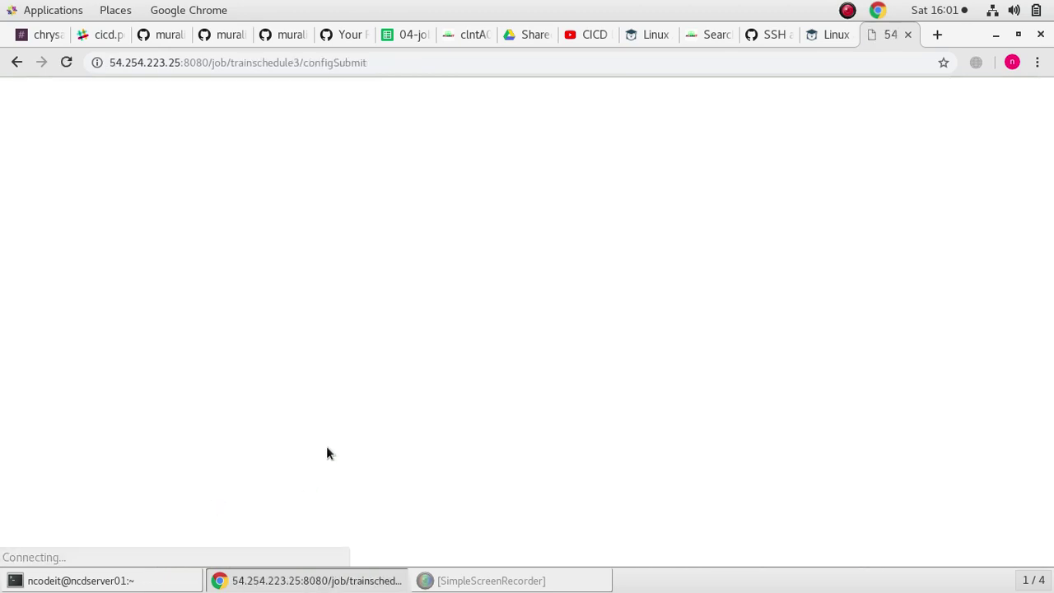
Return to the Jenkins dashboard at 54.254.223.25:8080 and reopen trainschedule3's configuration.
click(68, 65)
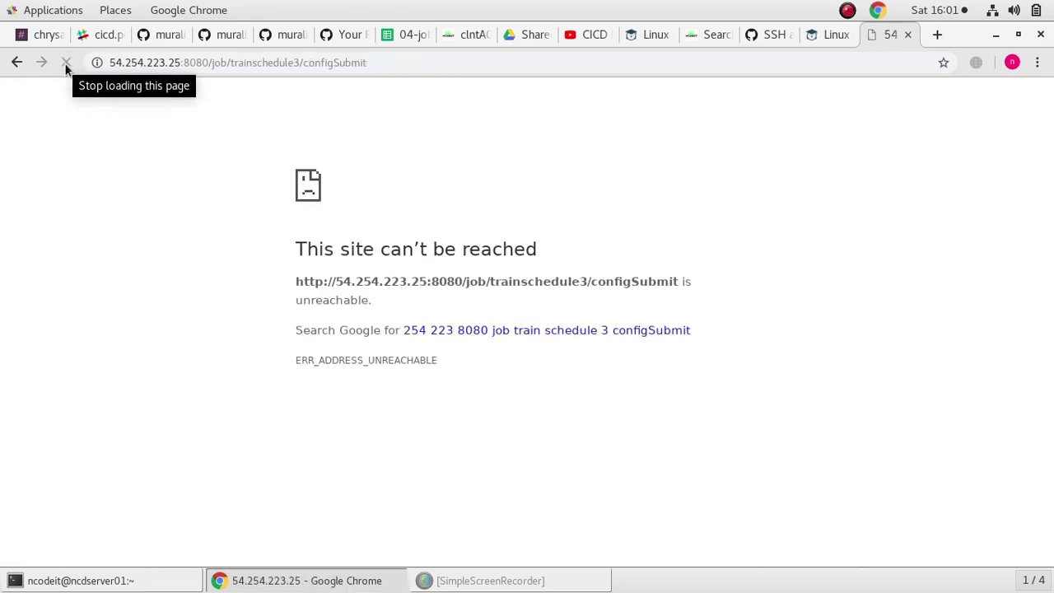
click(485, 68)
click(485, 68)
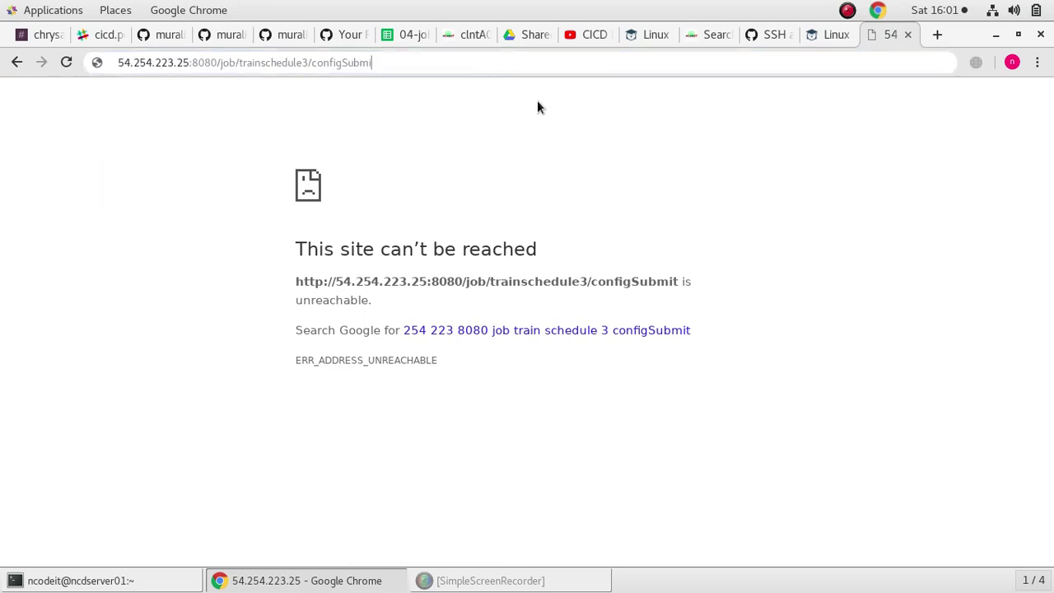
key(BackSpace)
key(BackSpace)
key(BackSpace)
key(BackSpace)
key(BackSpace)
key(BackSpace)
key(BackSpace)
key(BackSpace)
key(BackSpace)
key(BackSpace)
key(BackSpace)
key(BackSpace)
key(BackSpace)
key(BackSpace)
key(BackSpace)
key(BackSpace)
key(BackSpace)
key(BackSpace)
key(BackSpace)
key(BackSpace)
key(BackSpace)
key(BackSpace)
key(BackSpace)
key(BackSpace)
key(BackSpace)
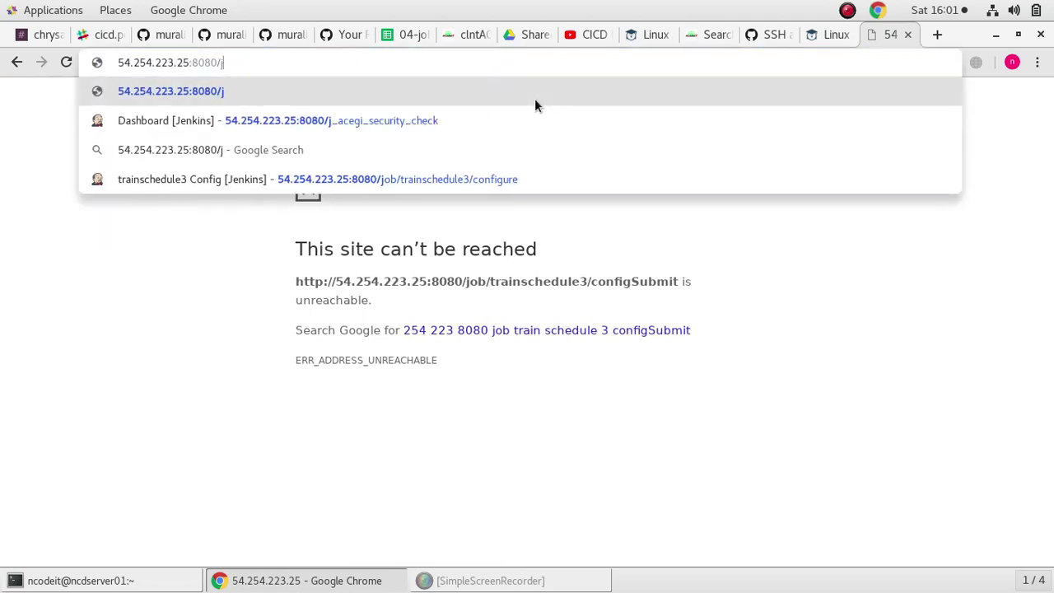
key(Return)
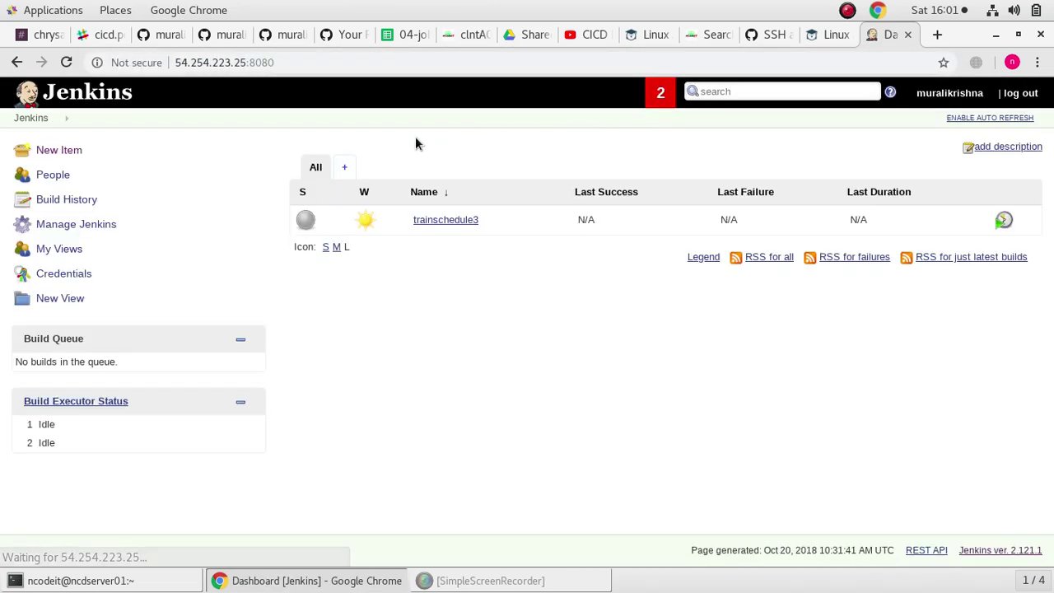
click(445, 220)
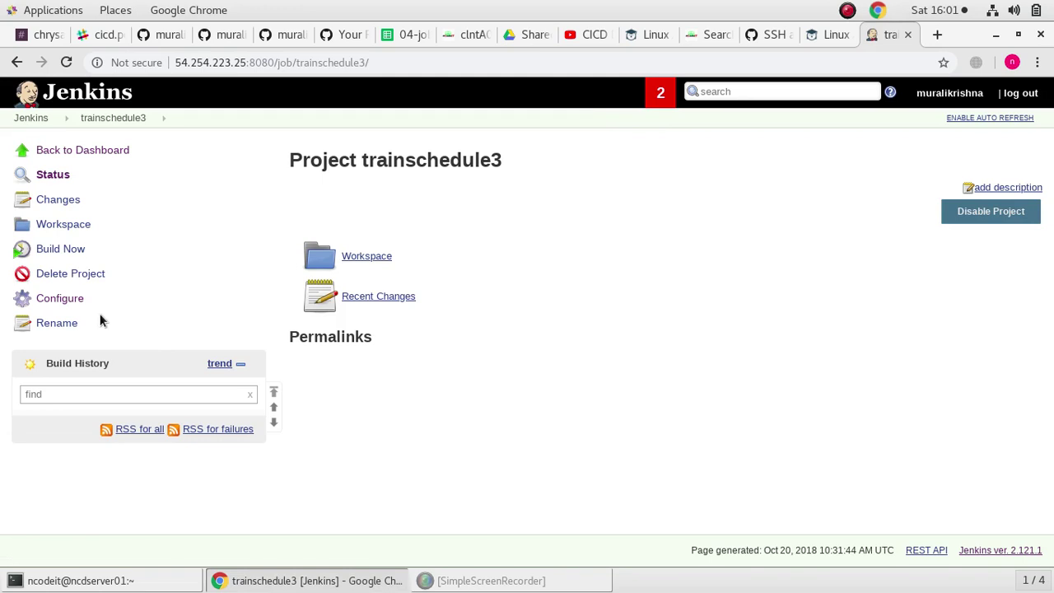
click(67, 299)
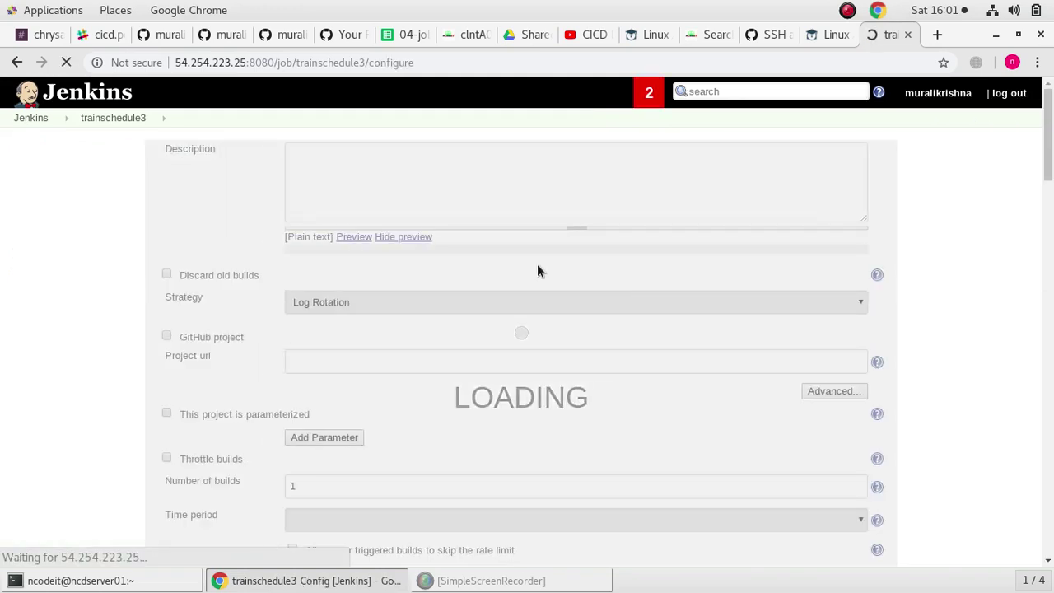
Select Git again and paste the forked cicd-pipeline-train-schedule-cd URL as Repository URL.
scroll(464, 346, down, 3)
scroll(463, 352, down, 3)
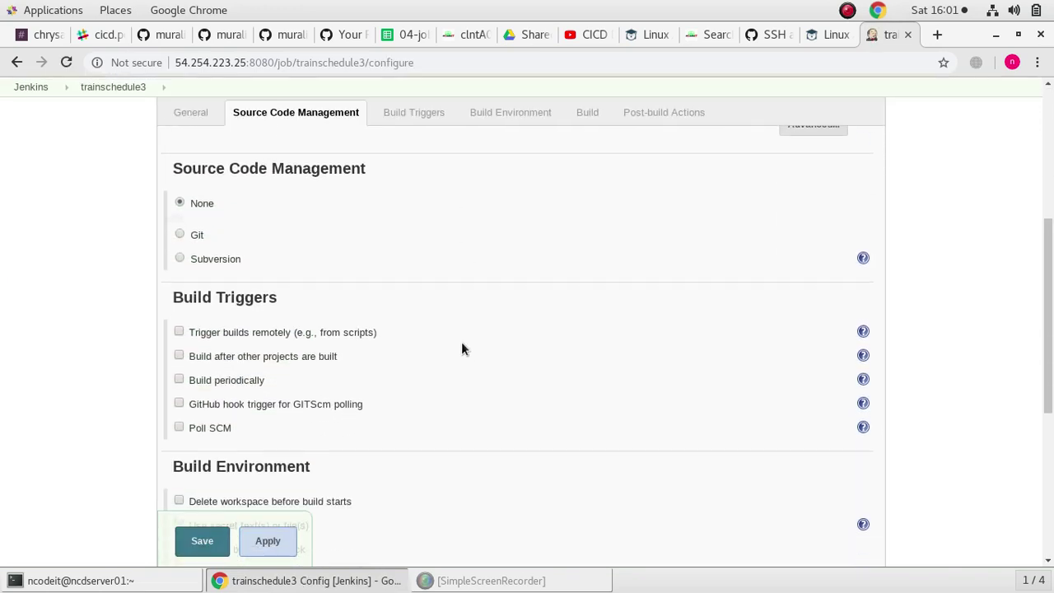
click(188, 234)
click(568, 280)
right_click(567, 283)
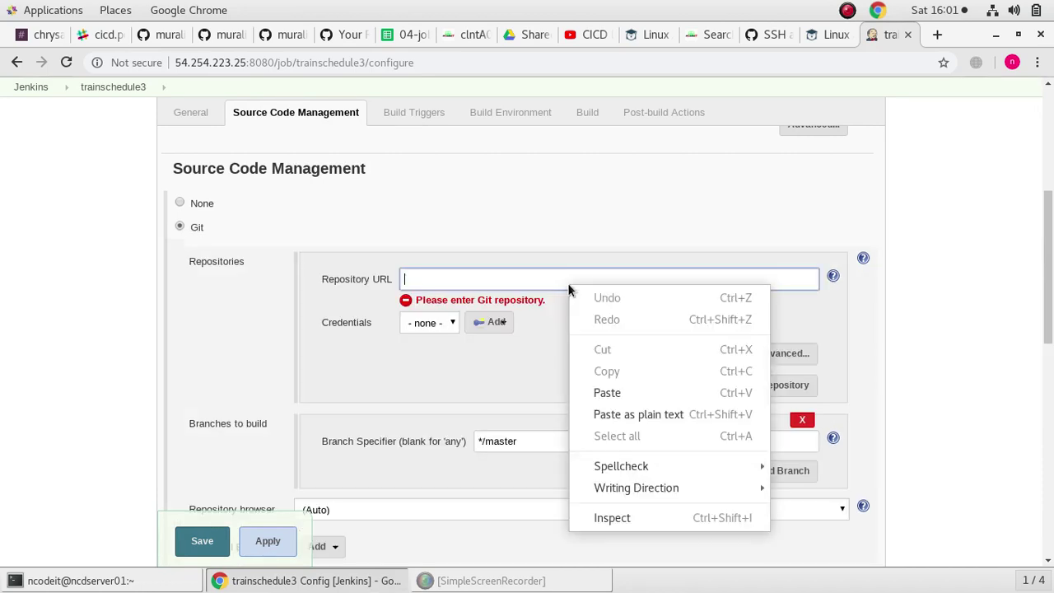
click(601, 393)
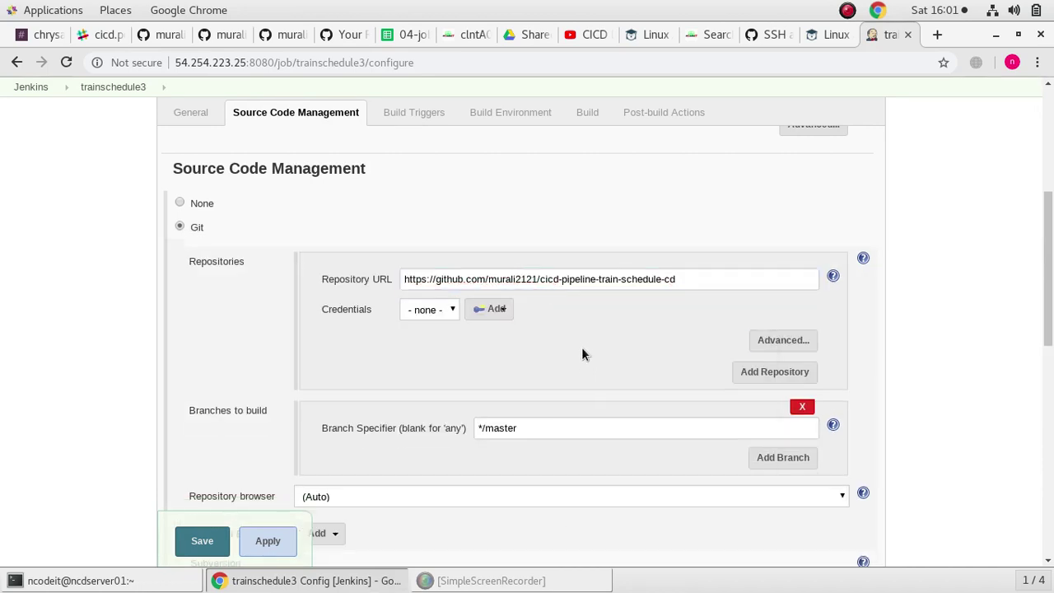
scroll(534, 361, down, 4)
scroll(239, 411, down, 6)
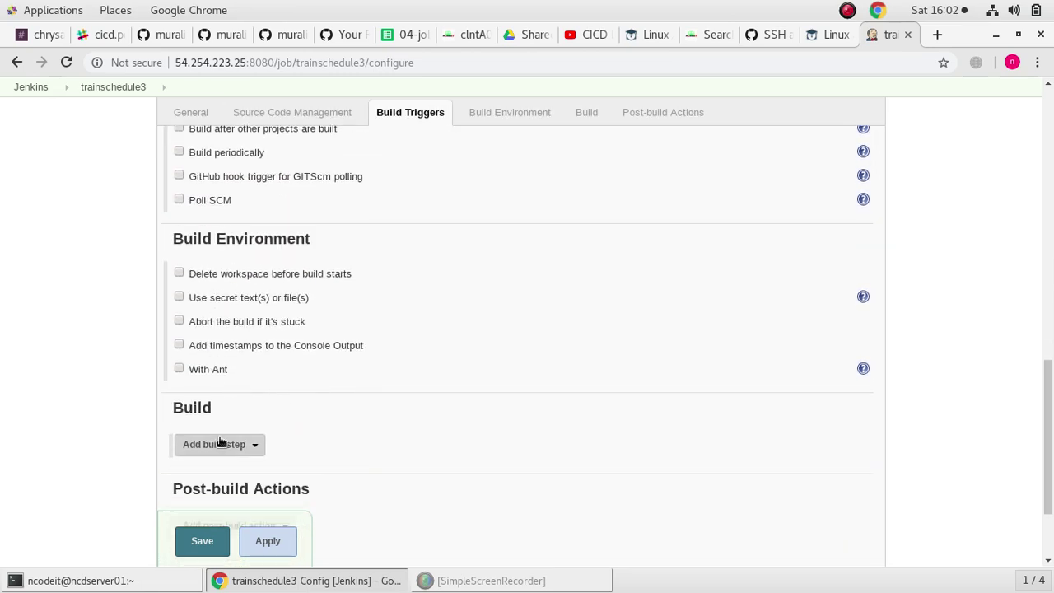
Add an Invoke Gradle script step using the Gradle Wrapper with task build.
click(218, 442)
click(206, 366)
scroll(264, 395, down, 3)
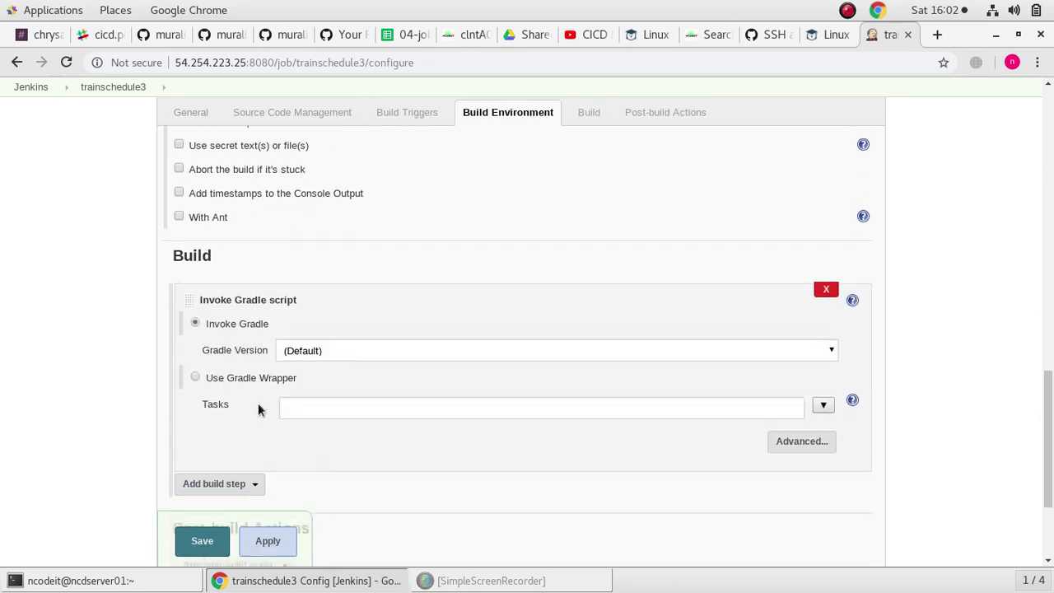
click(206, 368)
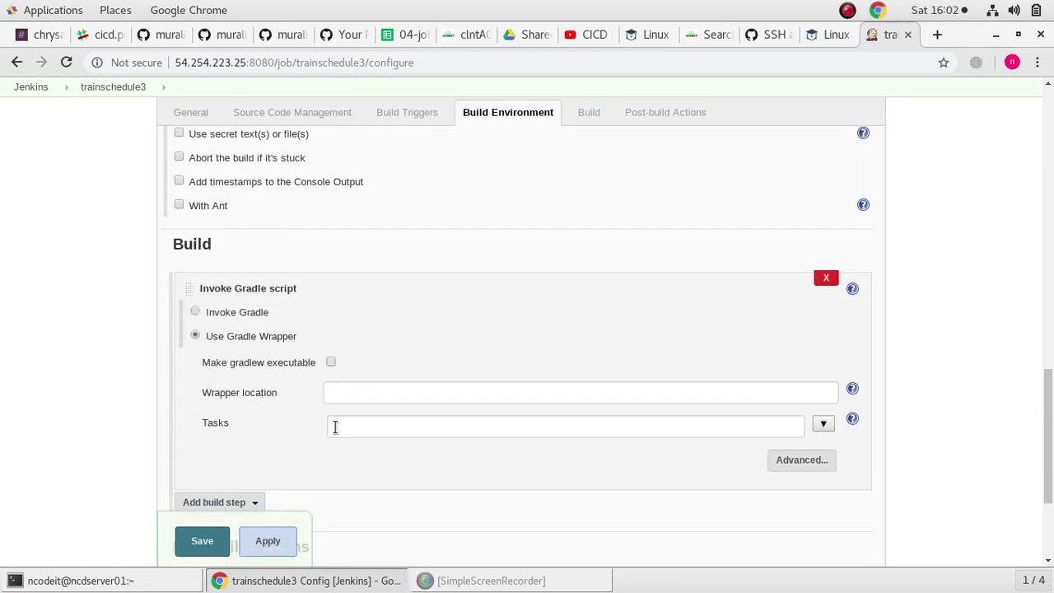
click(368, 424)
text(build)
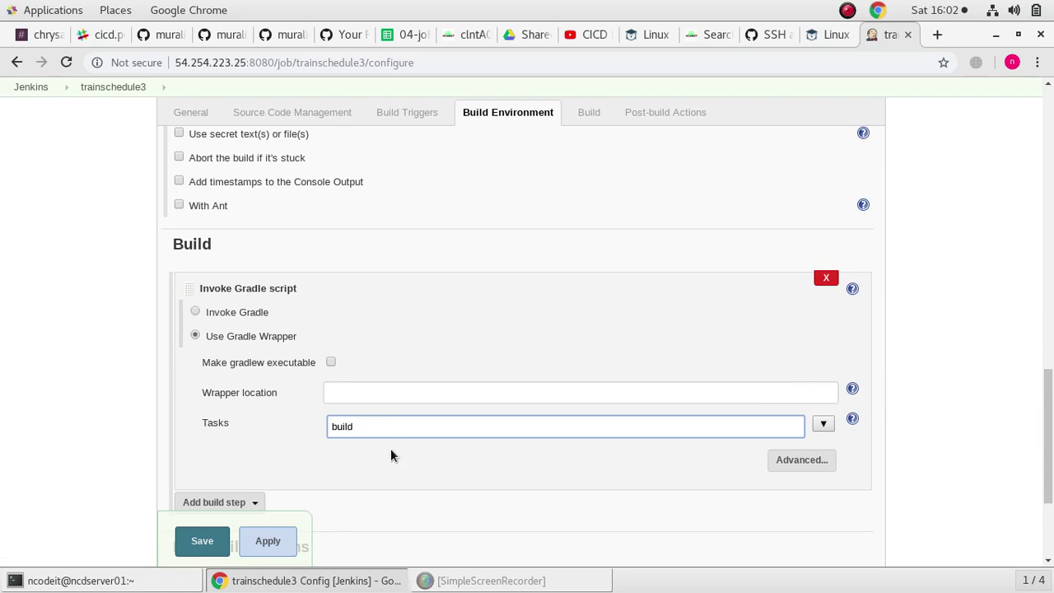
scroll(376, 461, down, 4)
click(279, 423)
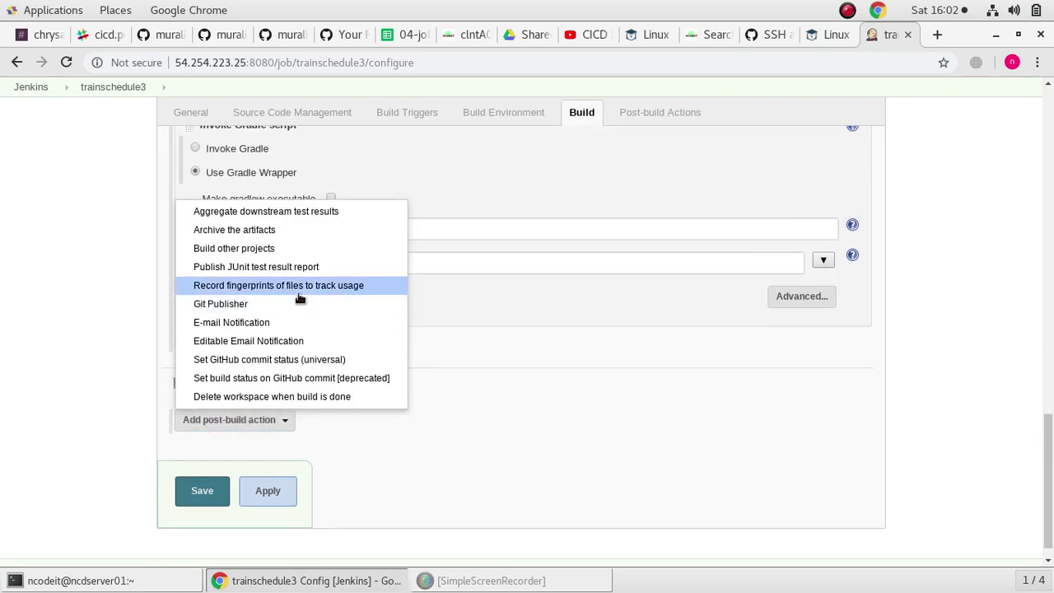
Archive dist/trainSchedule.zip as a post-build artifact, then apply and save the job.
click(265, 231)
scroll(305, 370, down, 3)
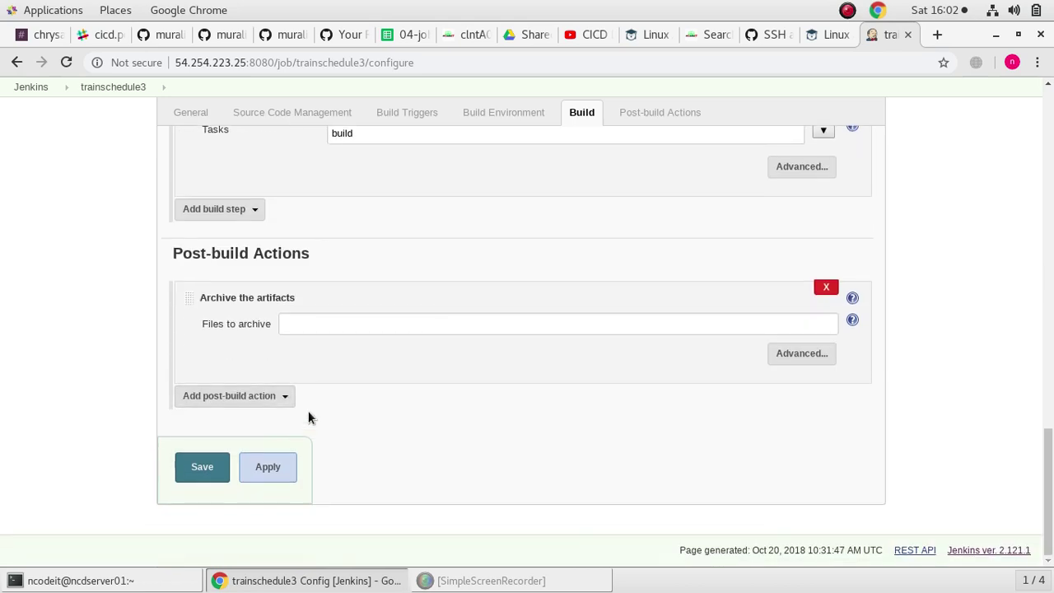
click(367, 325)
text(dis)
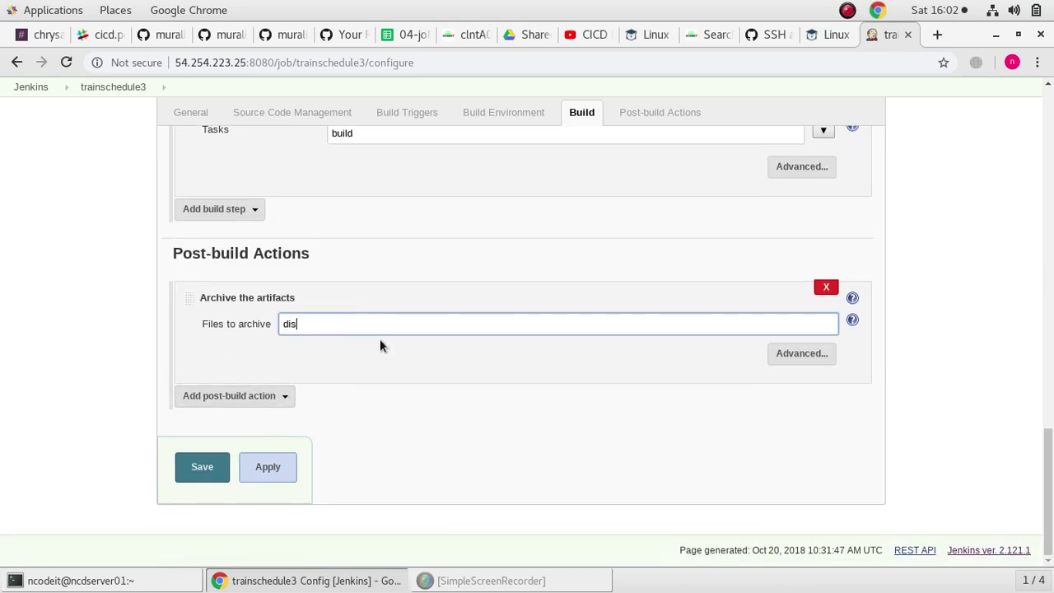
text(t/trainSchedule.)
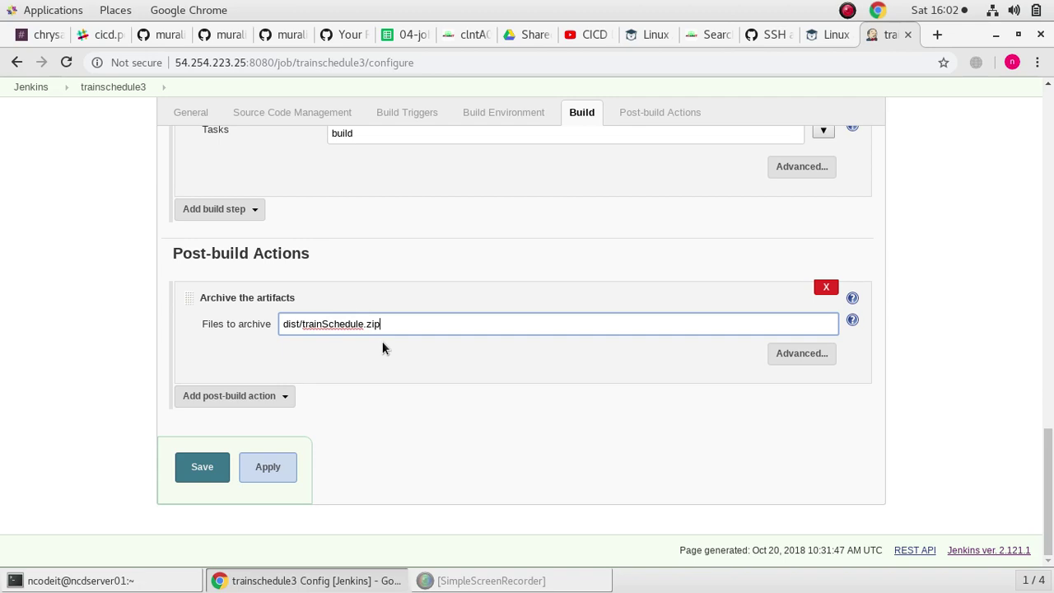
text(zip)
click(385, 344)
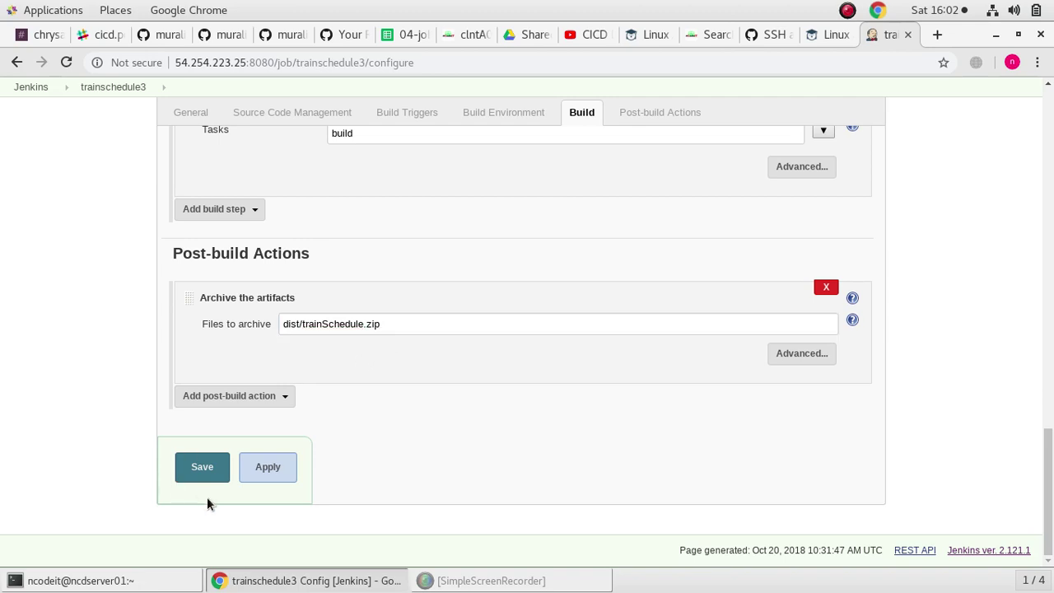
click(268, 467)
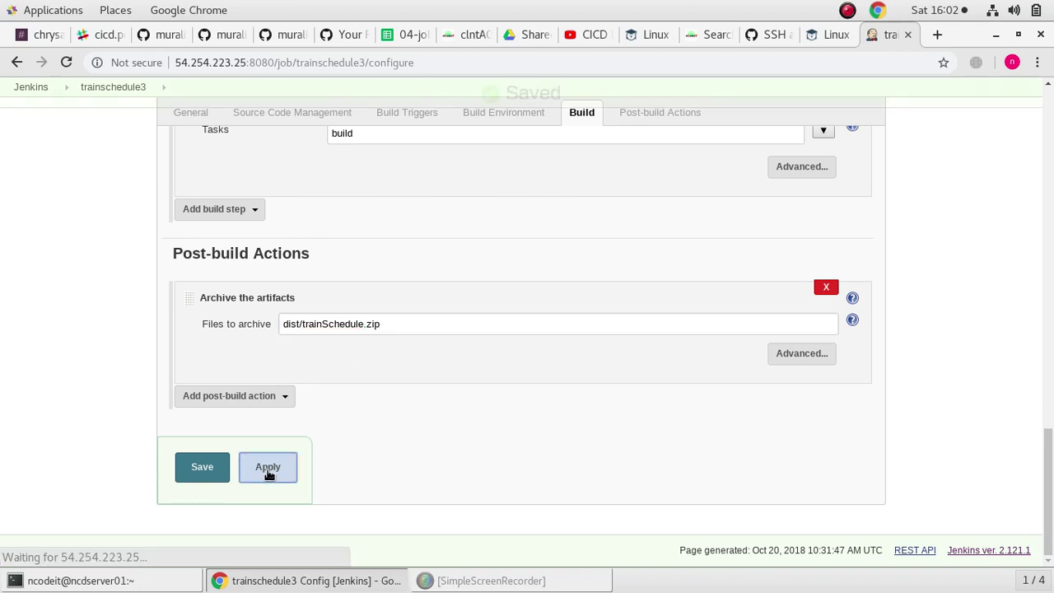
click(202, 466)
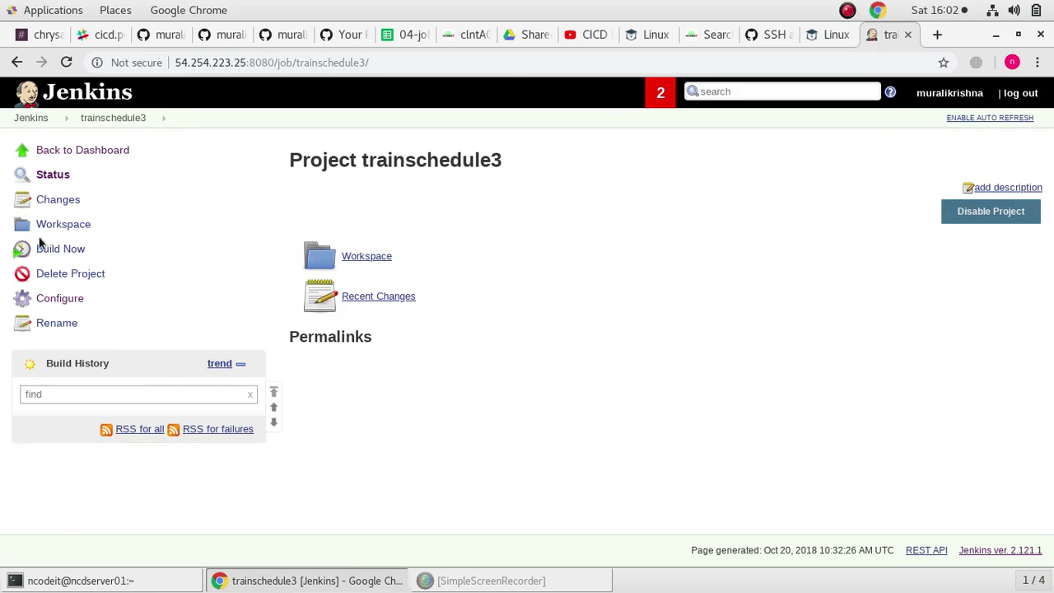
Start build #1 of trainschedule3 and watch its console output until it finishes.
click(56, 248)
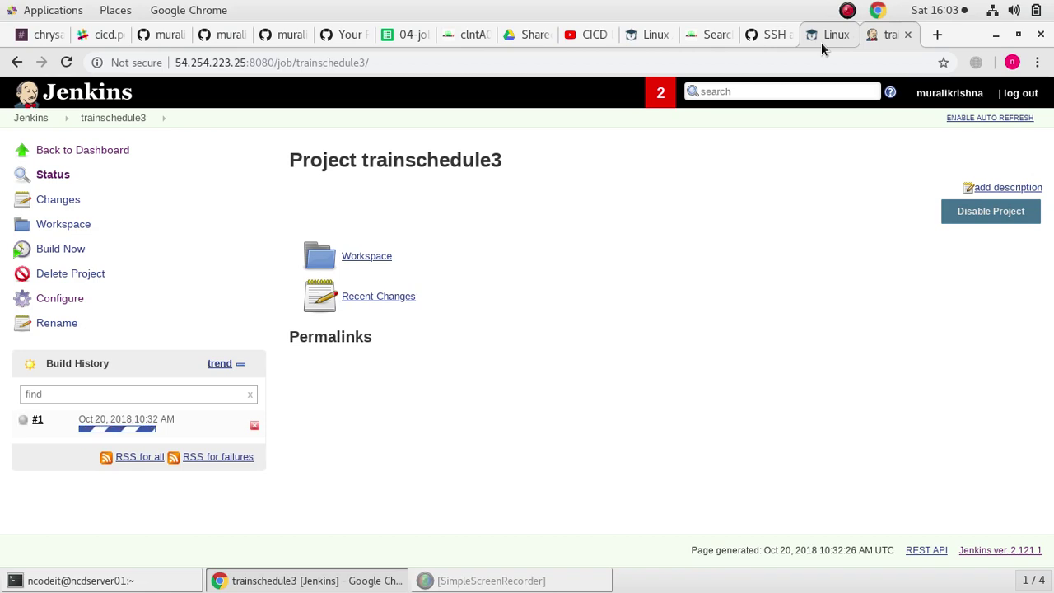
click(117, 429)
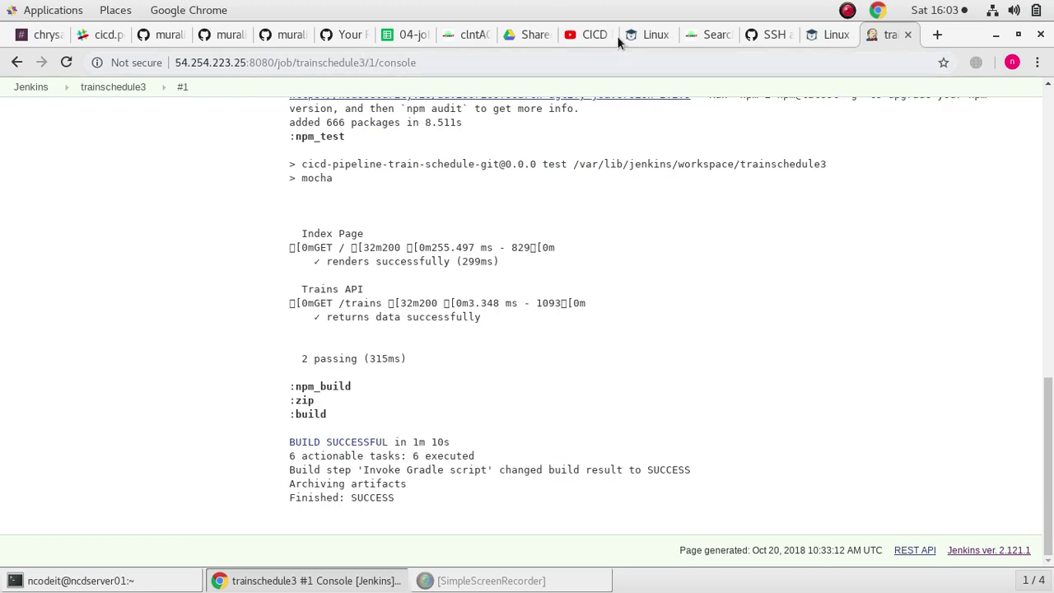
Delete the old traintoken1 personal access token in GitHub's developer settings.
click(742, 36)
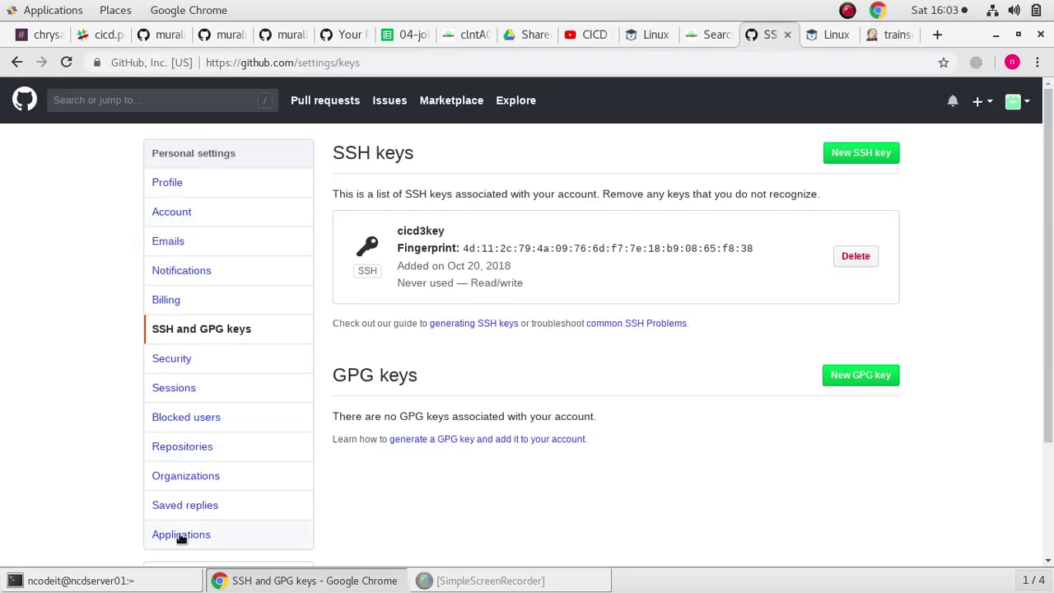
scroll(174, 534, down, 3)
click(200, 453)
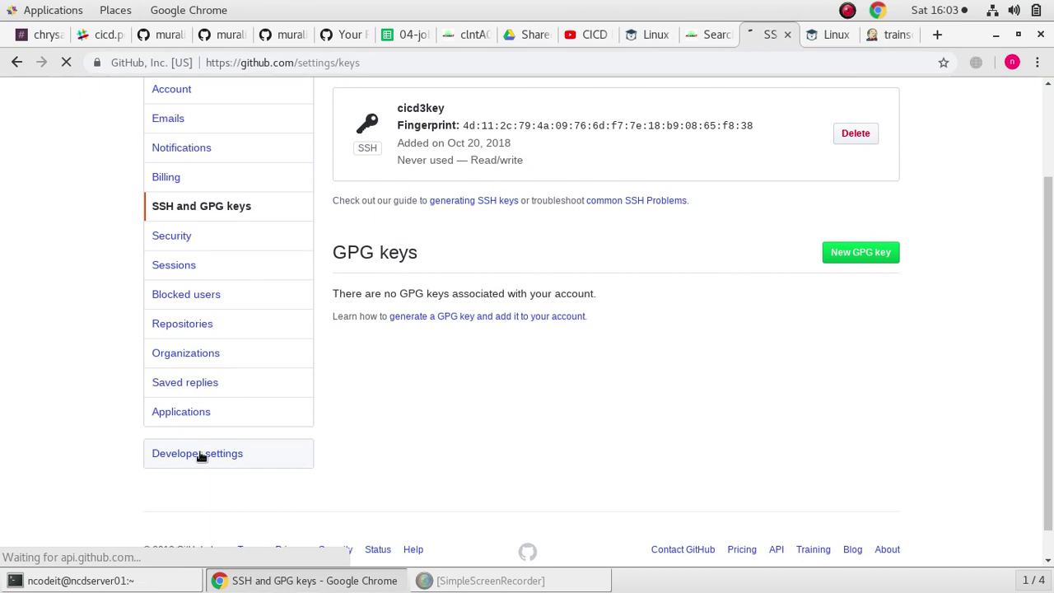
click(255, 258)
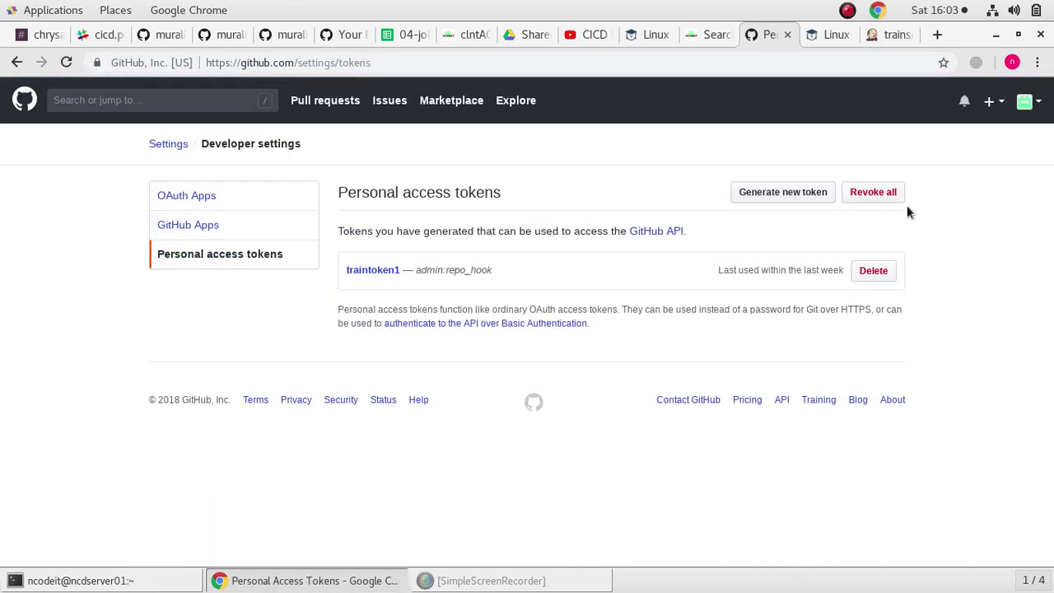
click(871, 279)
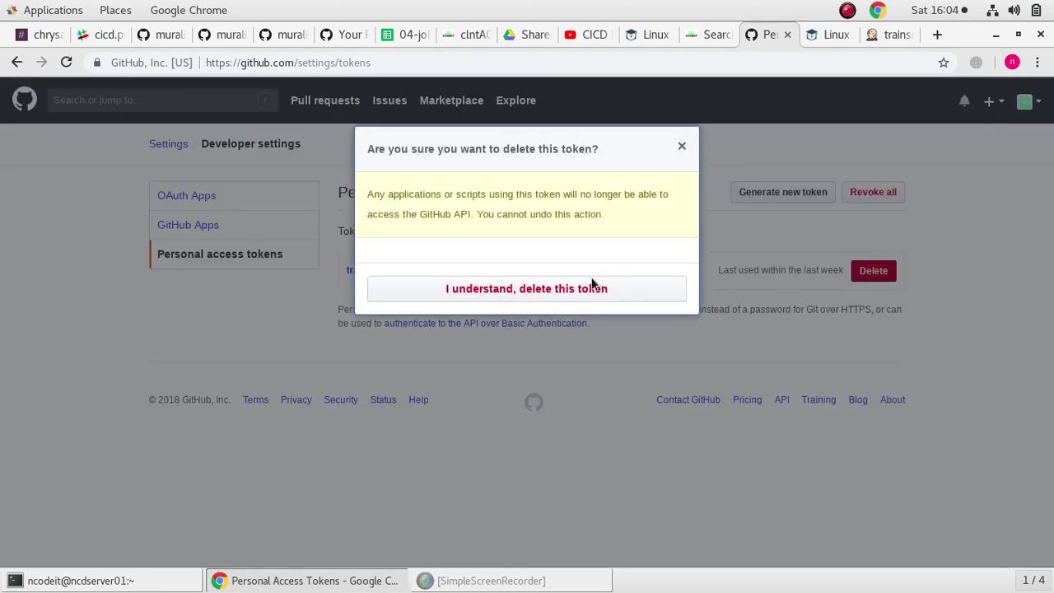
click(586, 285)
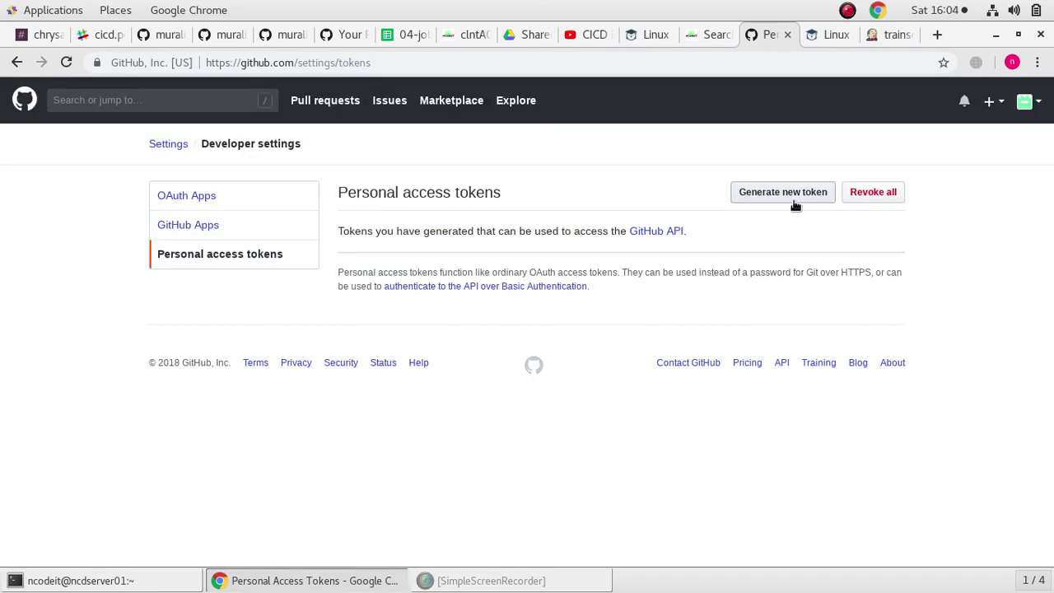
Generate a new personal access token named githubtoken with the admin:repo_hook scope.
click(764, 208)
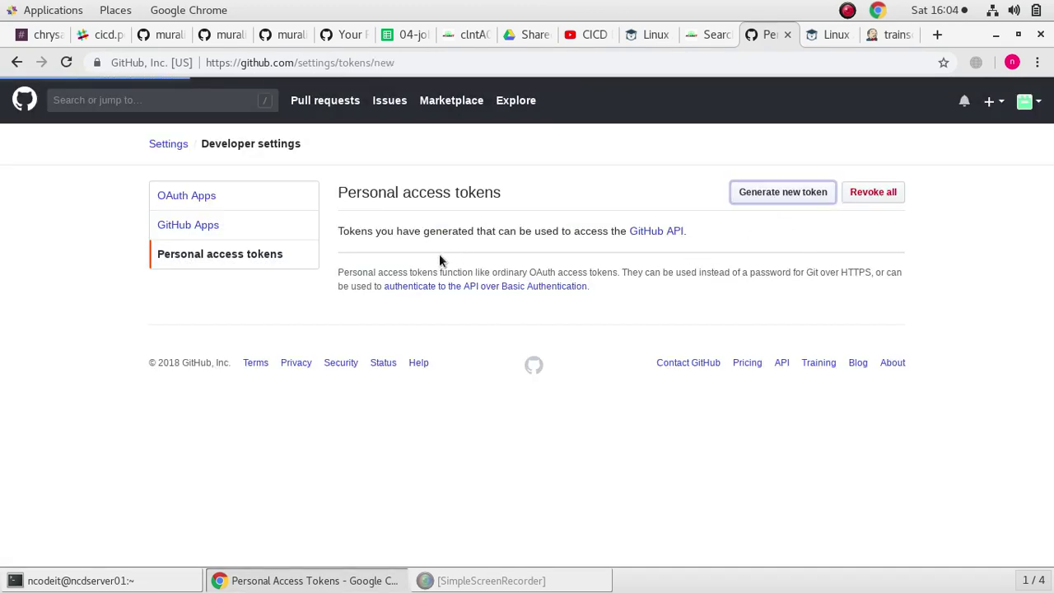
click(388, 307)
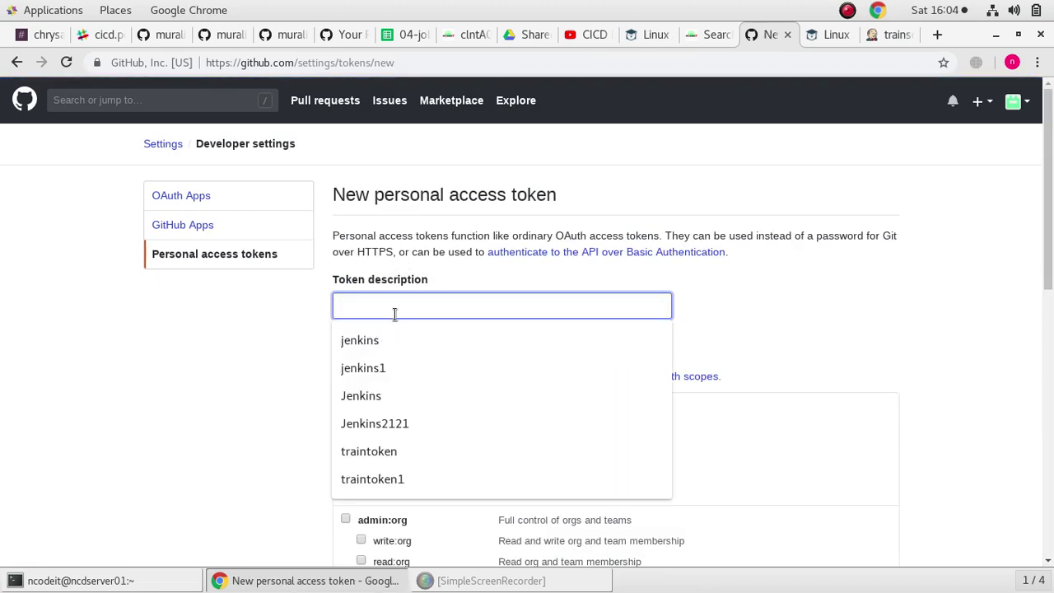
text(githu)
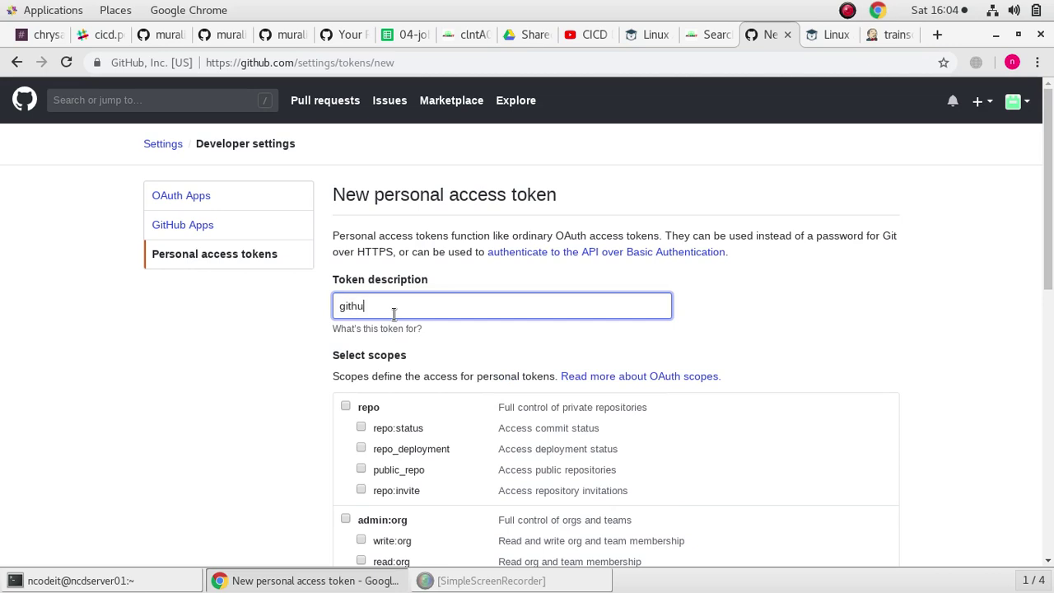
text(btoken)
click(226, 339)
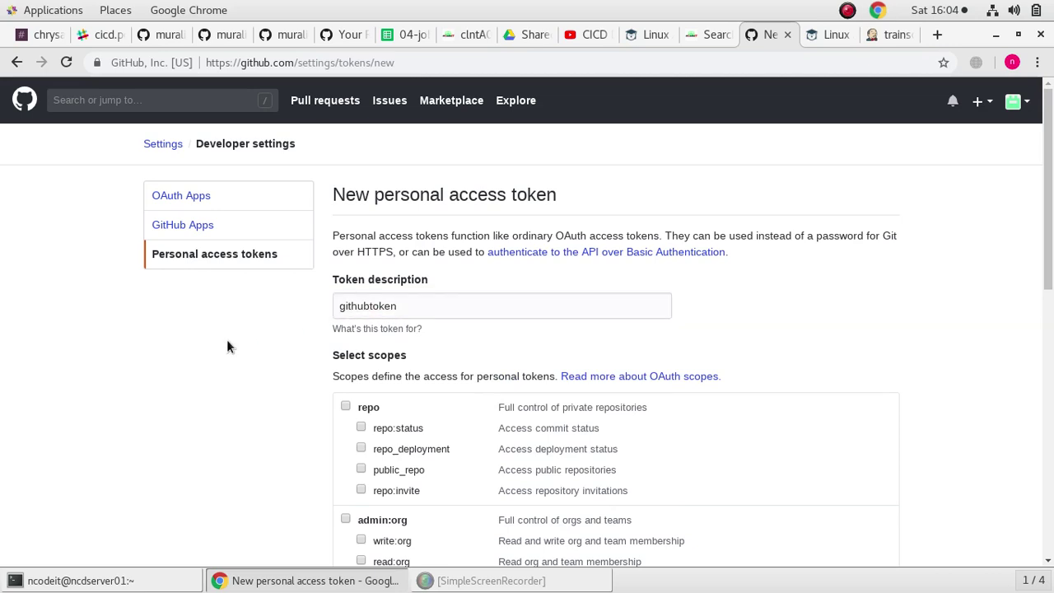
scroll(447, 355, down, 5)
scroll(447, 408, down, 5)
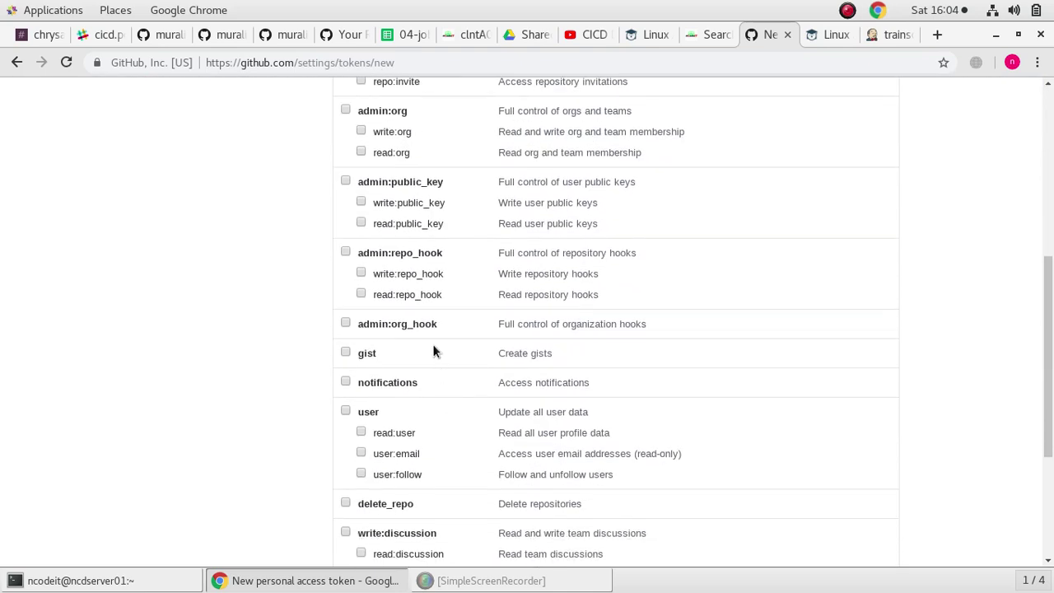
click(346, 253)
scroll(463, 332, down, 5)
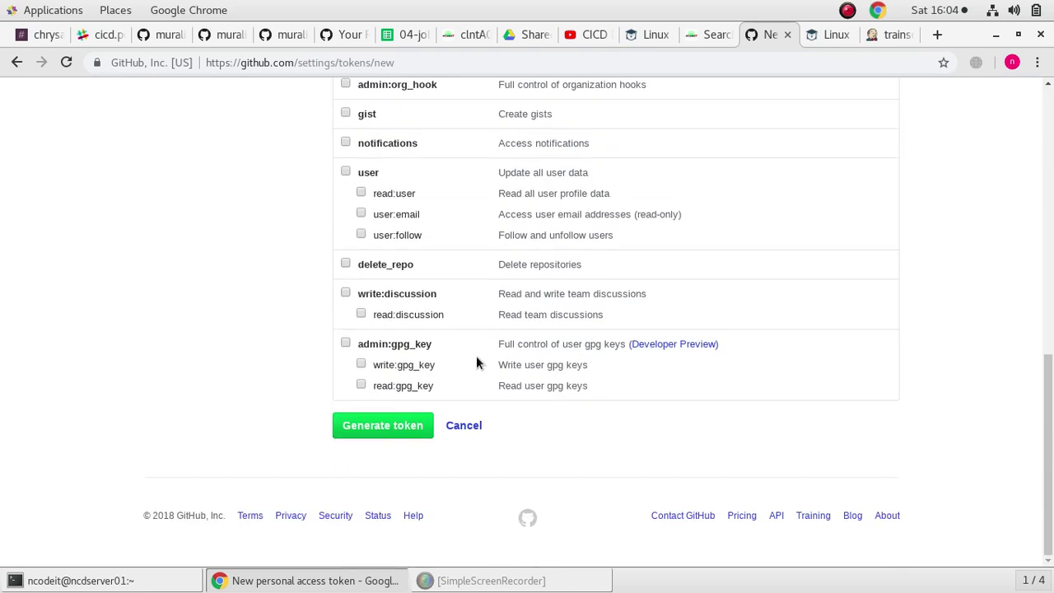
click(388, 425)
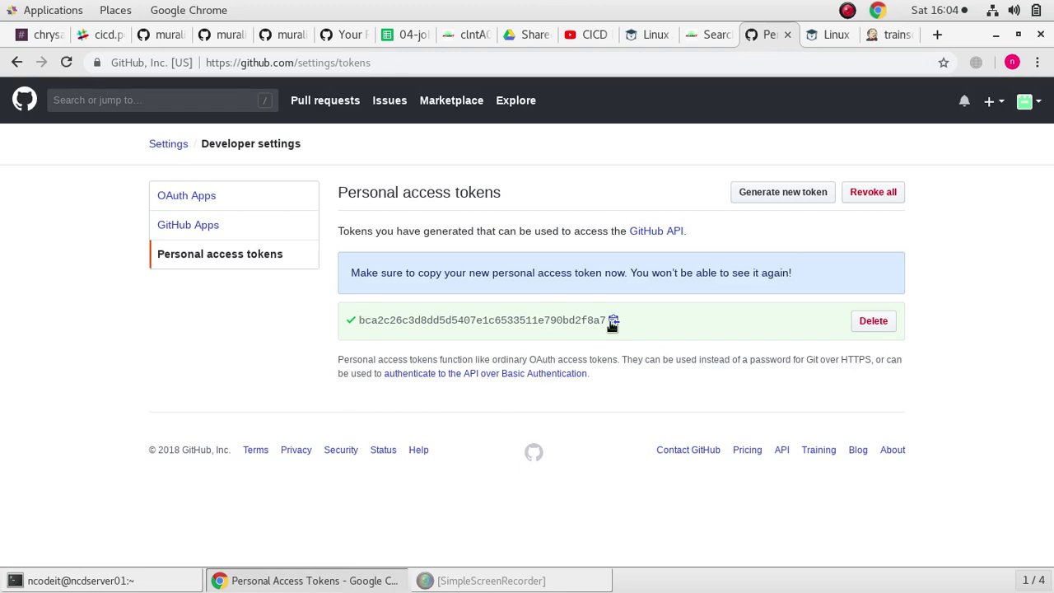
From the Jenkins menu open Configure System, scroll to GitHub Servers and open Add GitHub Server.
click(886, 38)
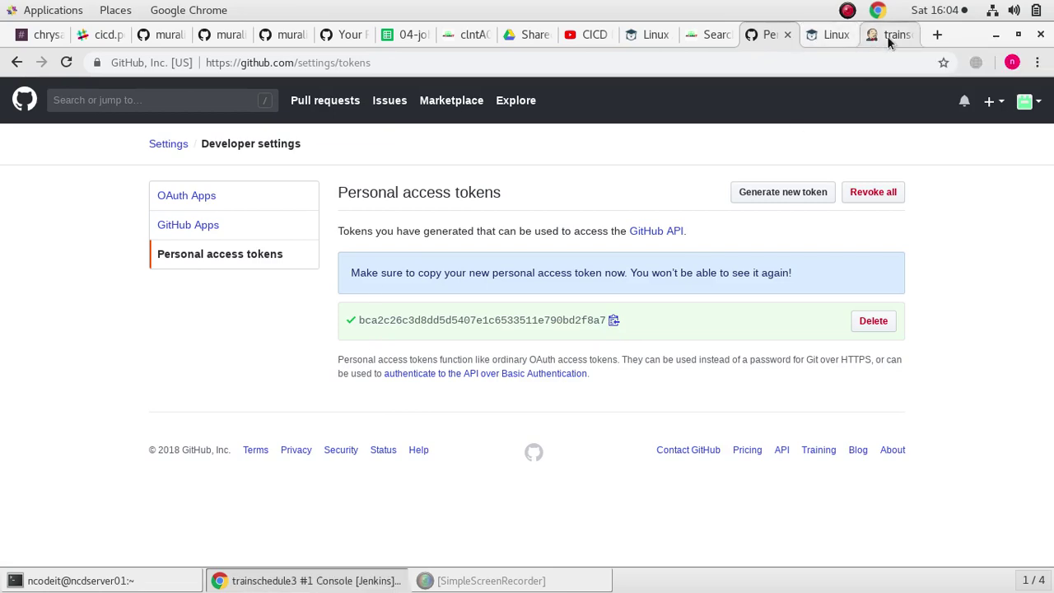
scroll(205, 239, up, 15)
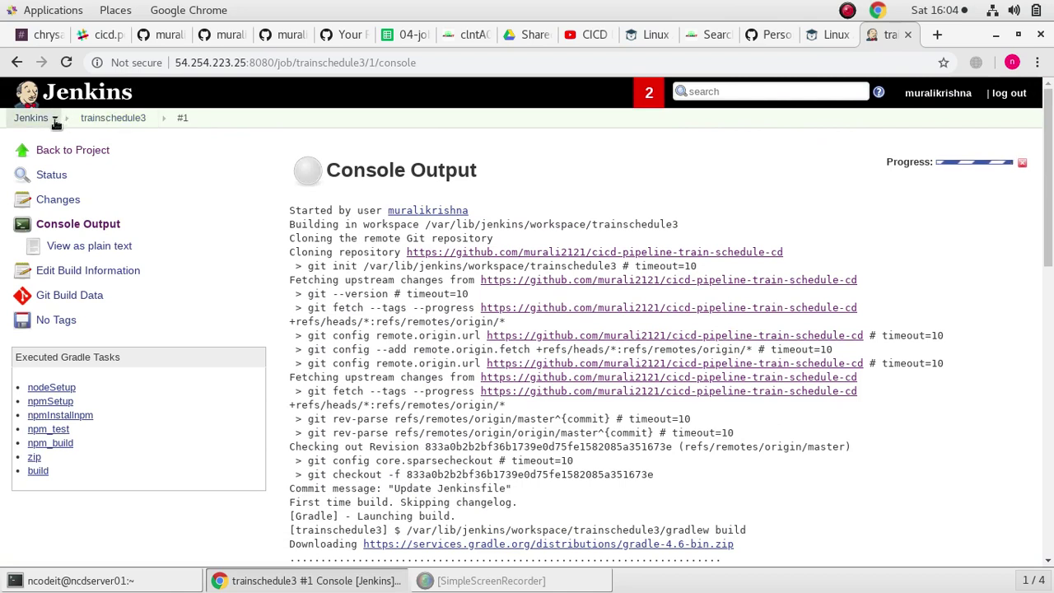
click(55, 121)
mouse_move(66, 228)
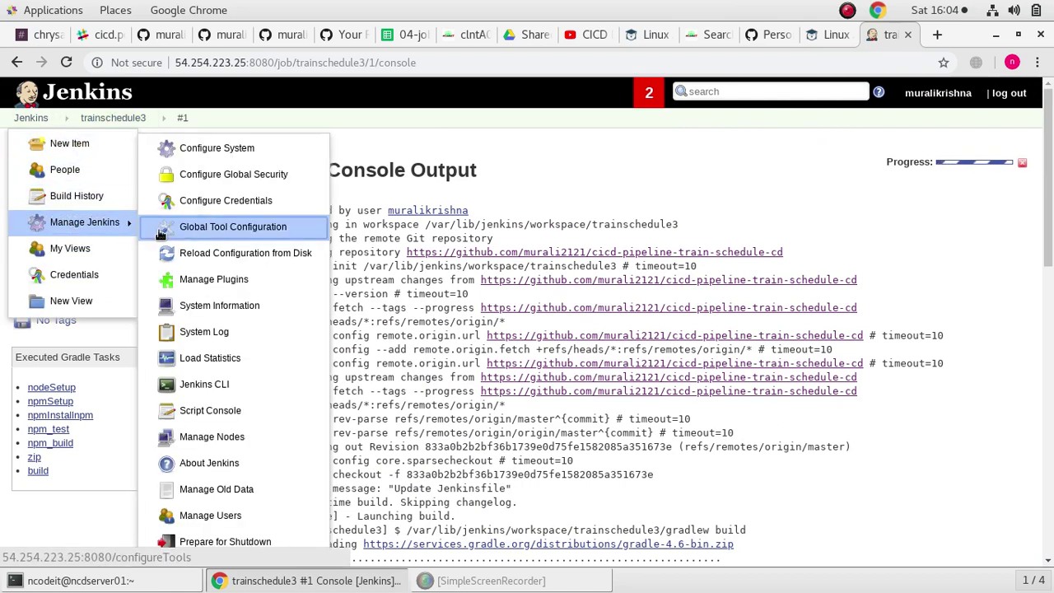
click(217, 149)
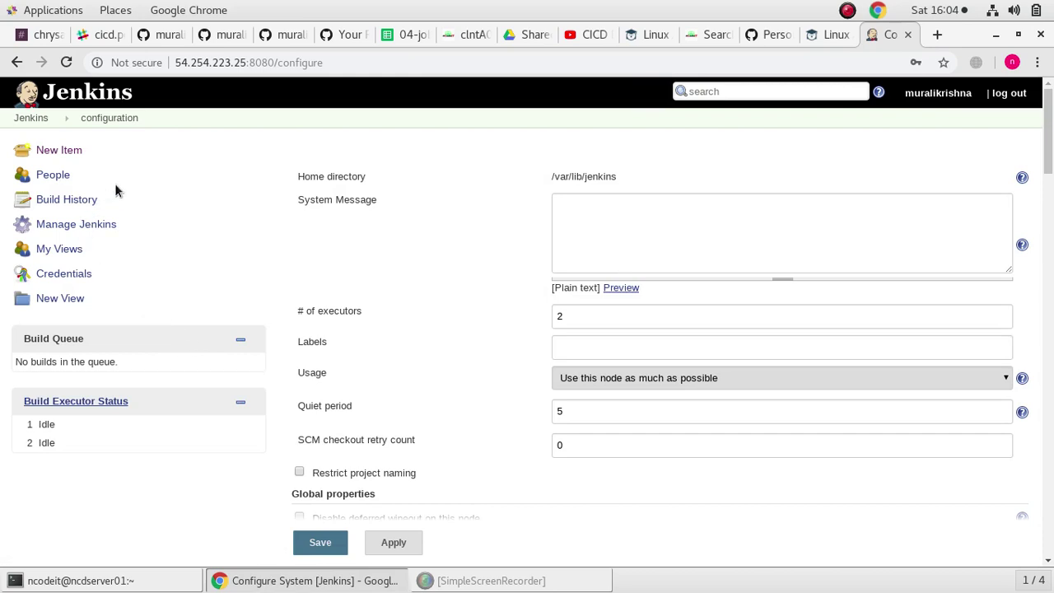
scroll(379, 356, down, 10)
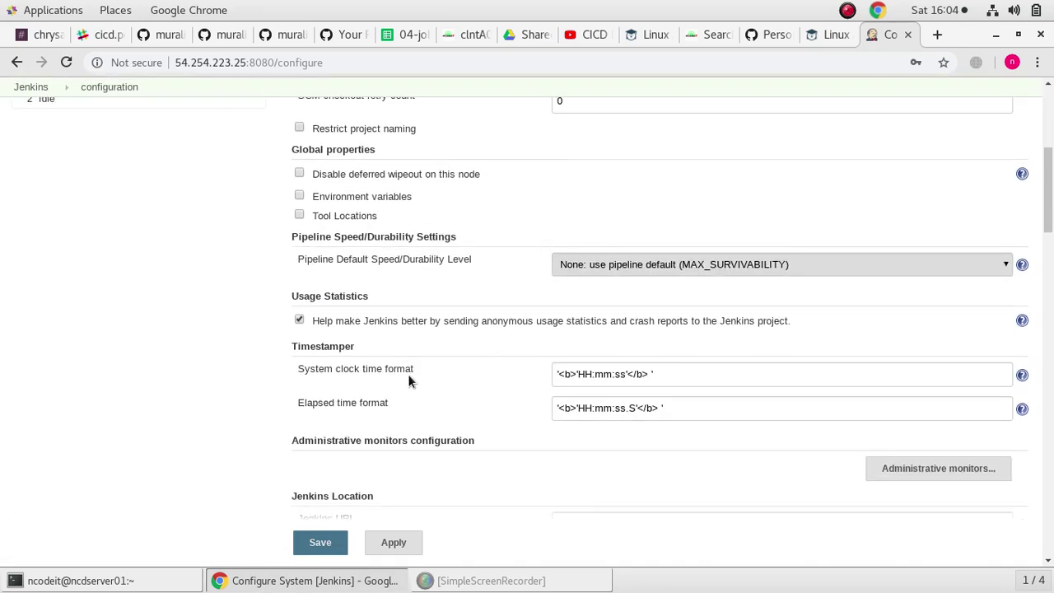
scroll(426, 379, down, 3)
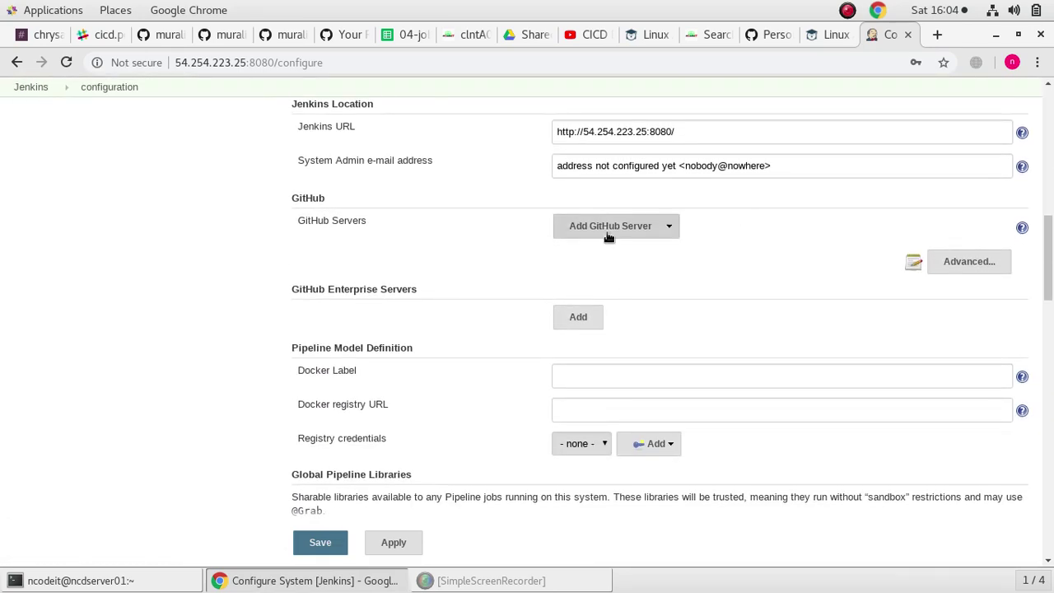
click(608, 233)
Add a GitHub server named githubapi and start a new Secret text Jenkins credential.
click(602, 253)
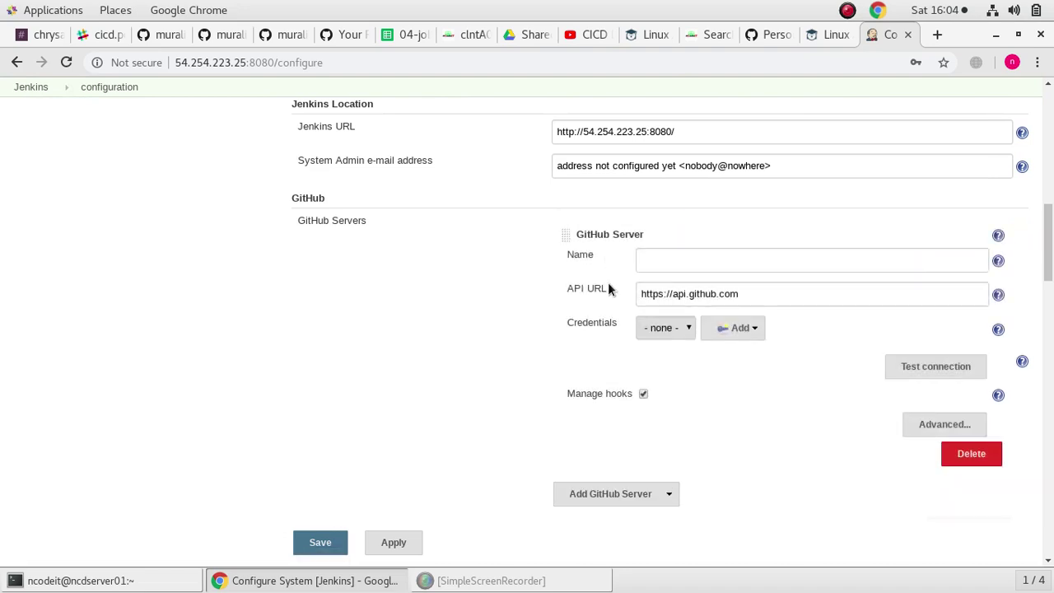
click(682, 263)
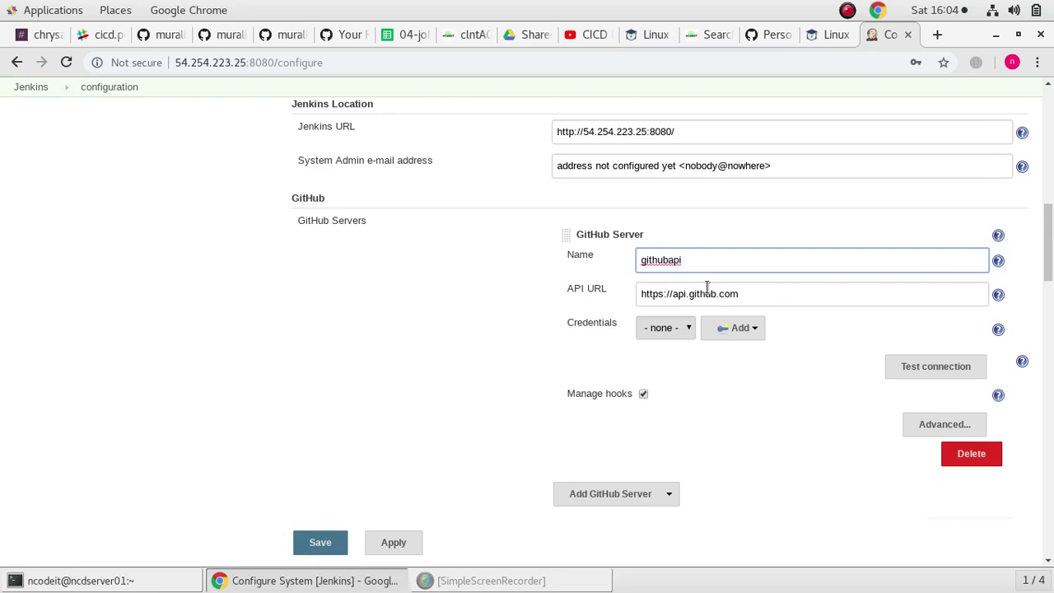
click(725, 333)
click(724, 354)
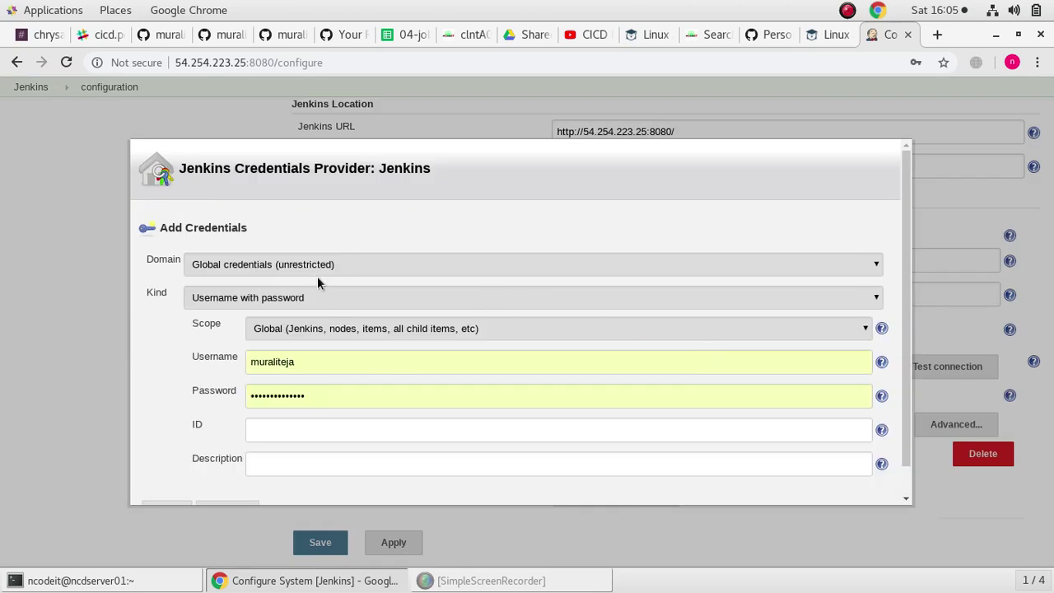
click(317, 296)
click(302, 366)
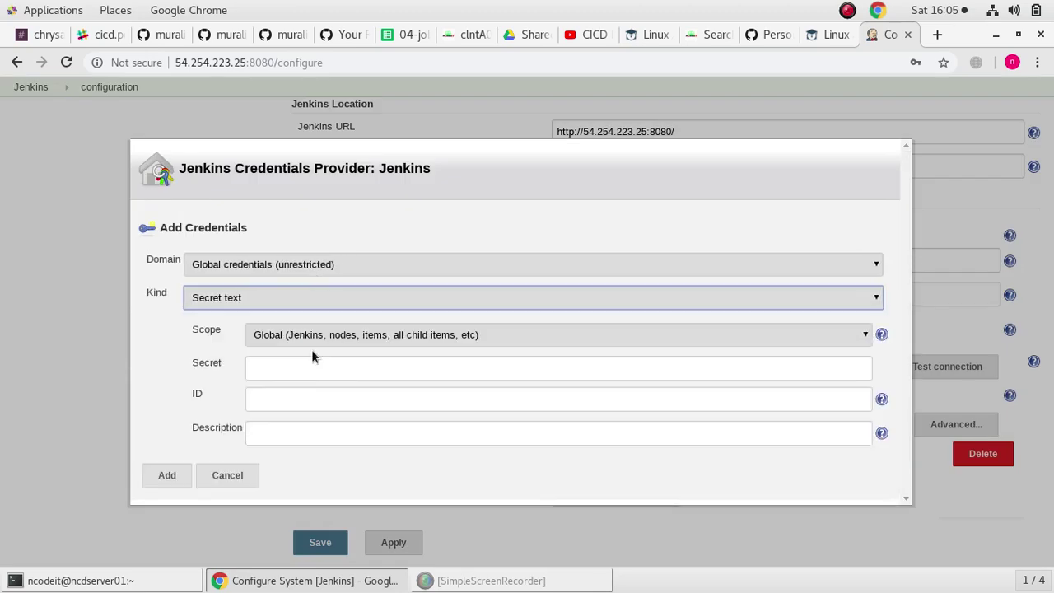
Paste the GitHub token as the secret, with ID github_key and description githubkey, and create it.
click(329, 365)
right_click(333, 370)
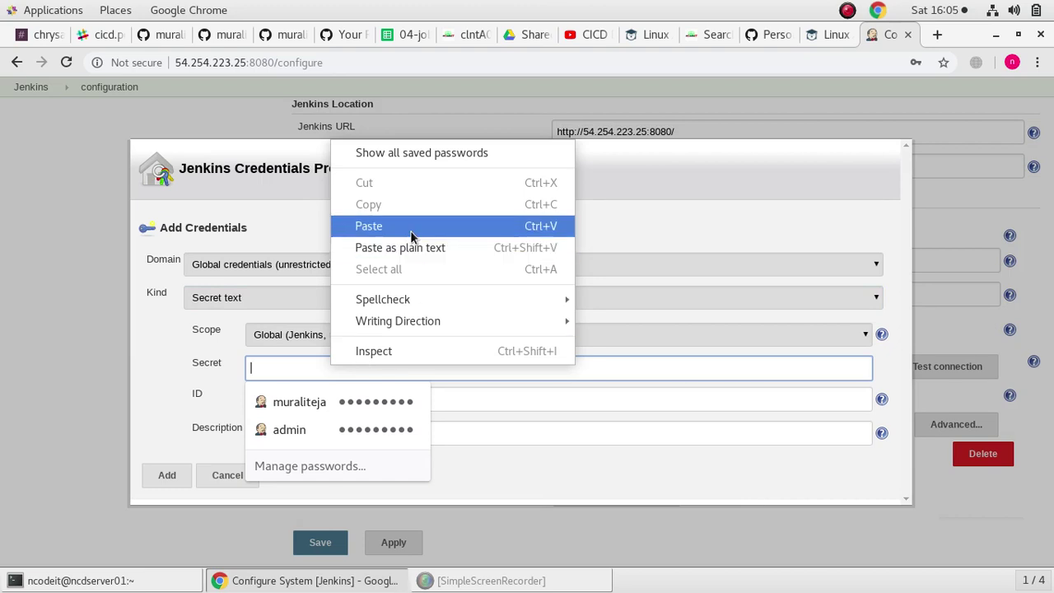
click(411, 229)
click(334, 396)
click(325, 428)
click(323, 430)
click(280, 466)
click(167, 475)
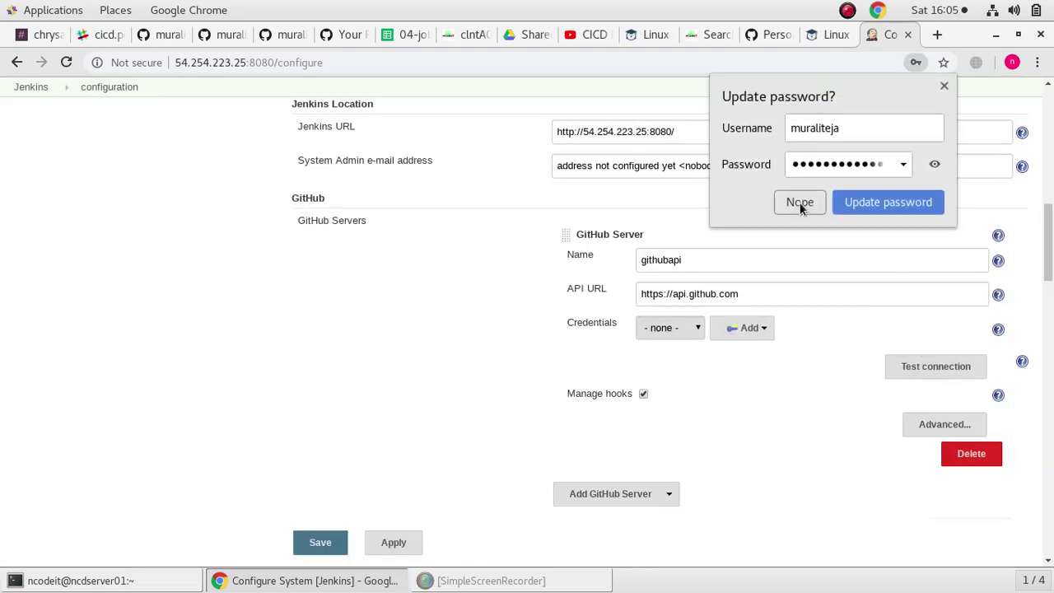
Select the githubkey credential for the server and verify the GitHub connection test succeeds.
click(935, 164)
click(937, 164)
click(805, 212)
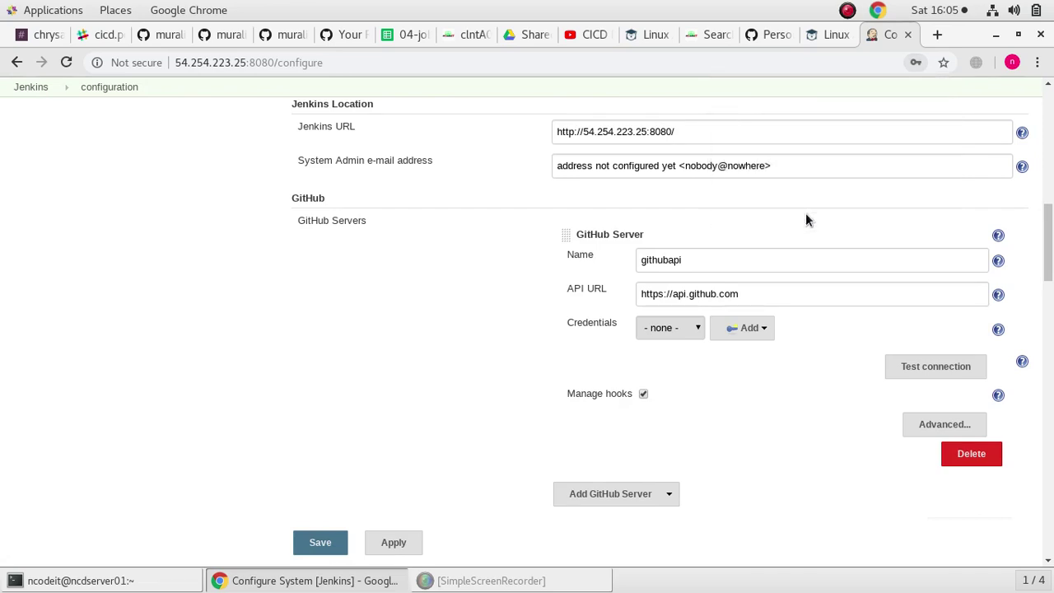
click(927, 368)
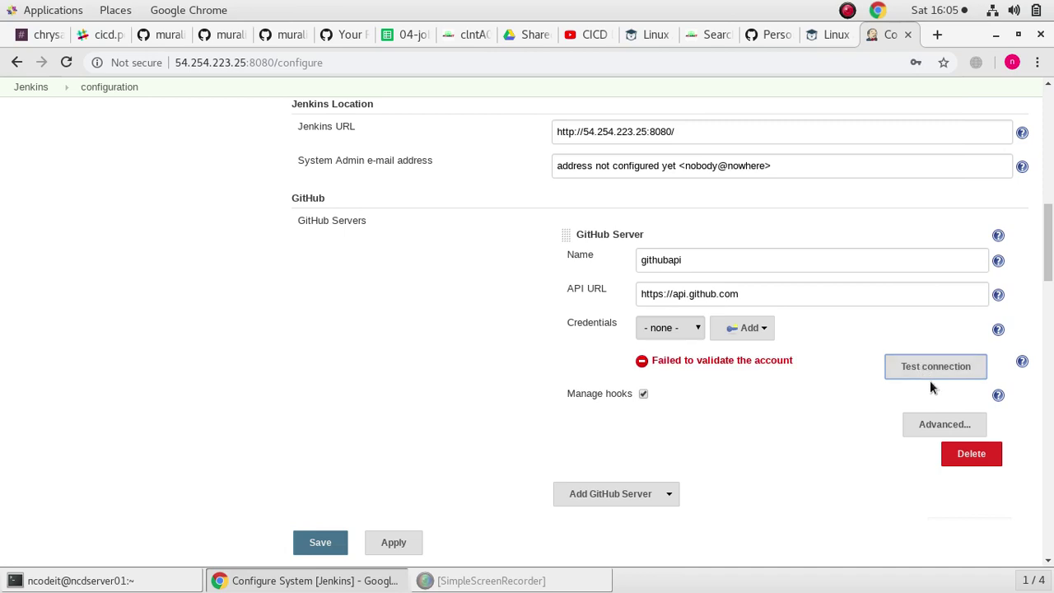
click(690, 334)
click(667, 359)
click(968, 370)
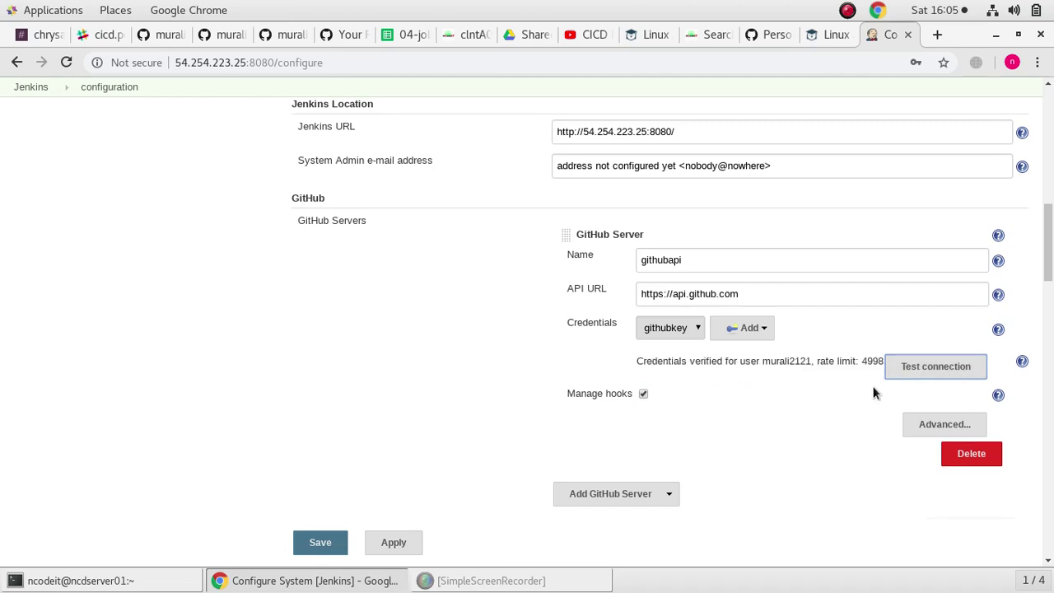
scroll(729, 413, down, 7)
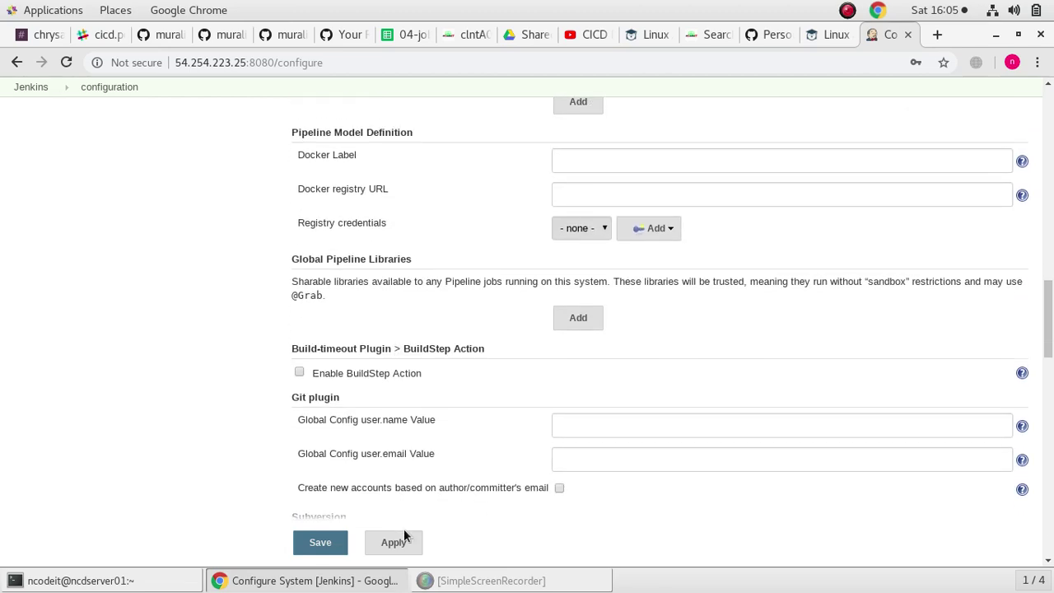
Apply and save the system configuration containing the githubapi server.
click(403, 536)
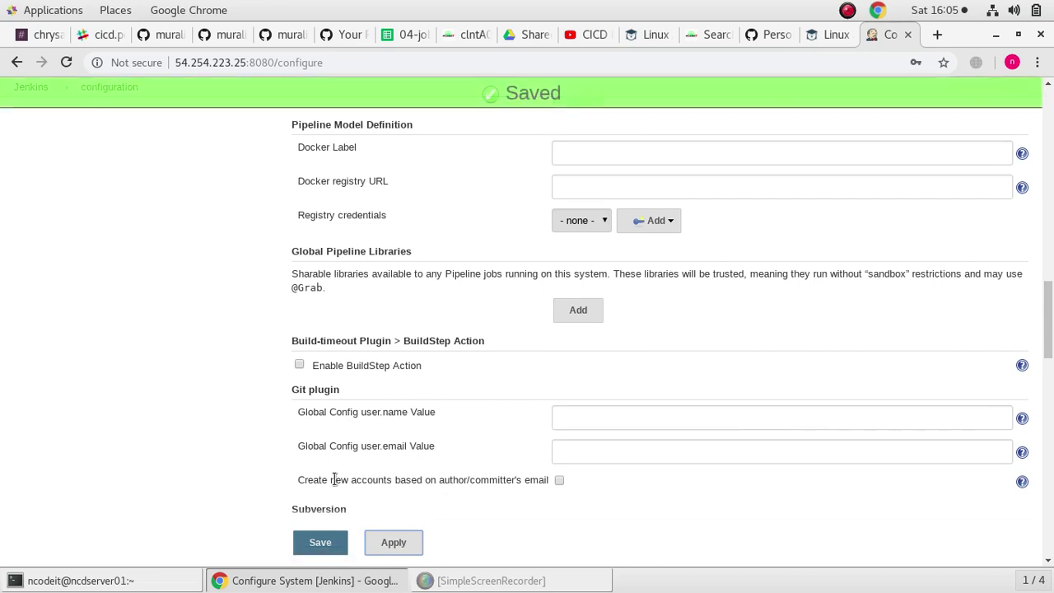
click(321, 543)
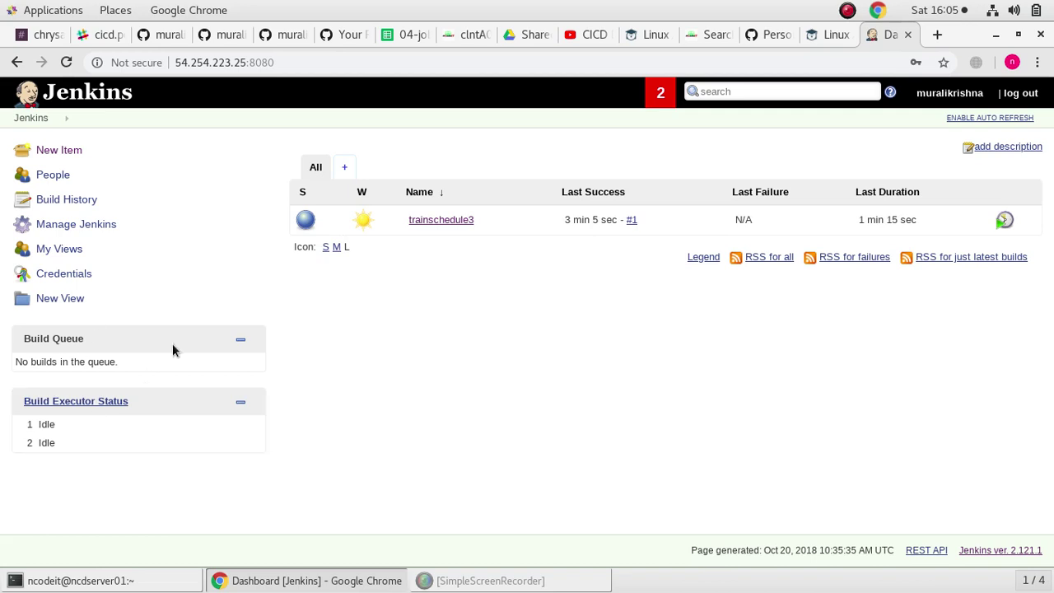
Re-save trainschedule3's job configuration, then go back to GitHub's Personal access tokens page.
click(776, 36)
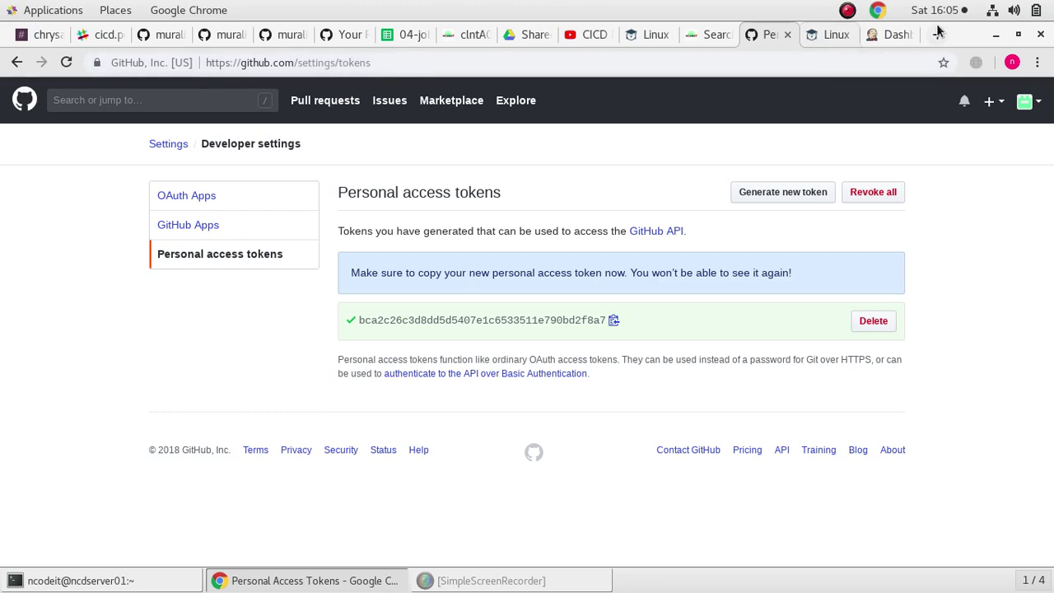
click(891, 33)
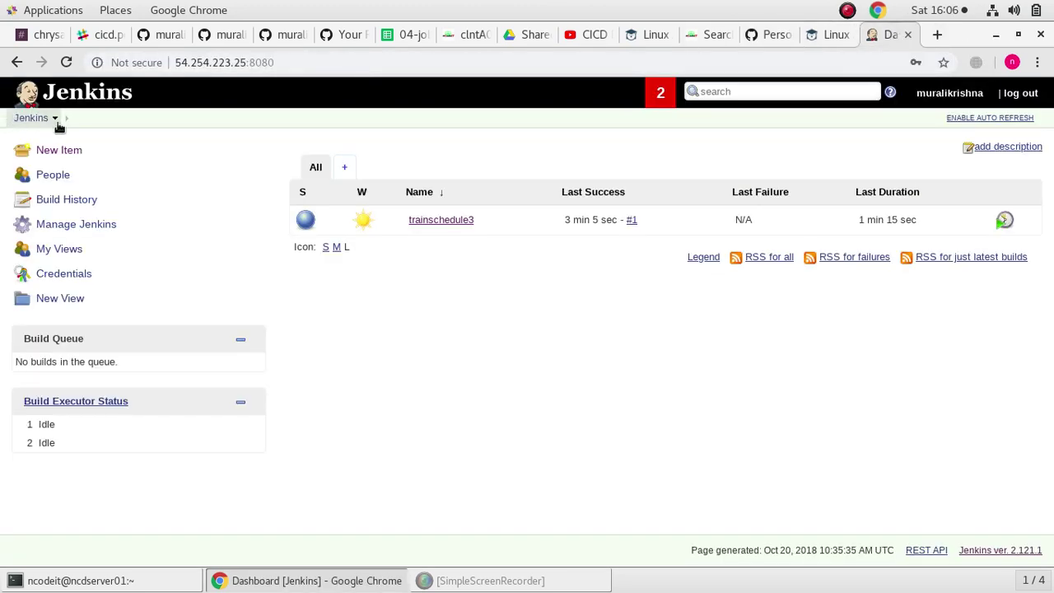
mouse_move(435, 219)
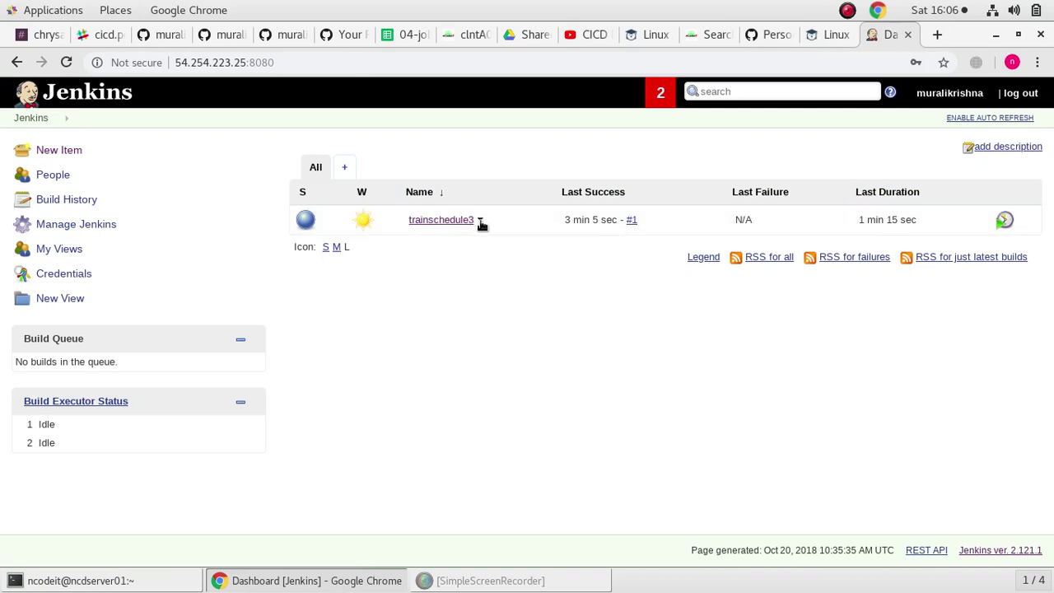
click(478, 220)
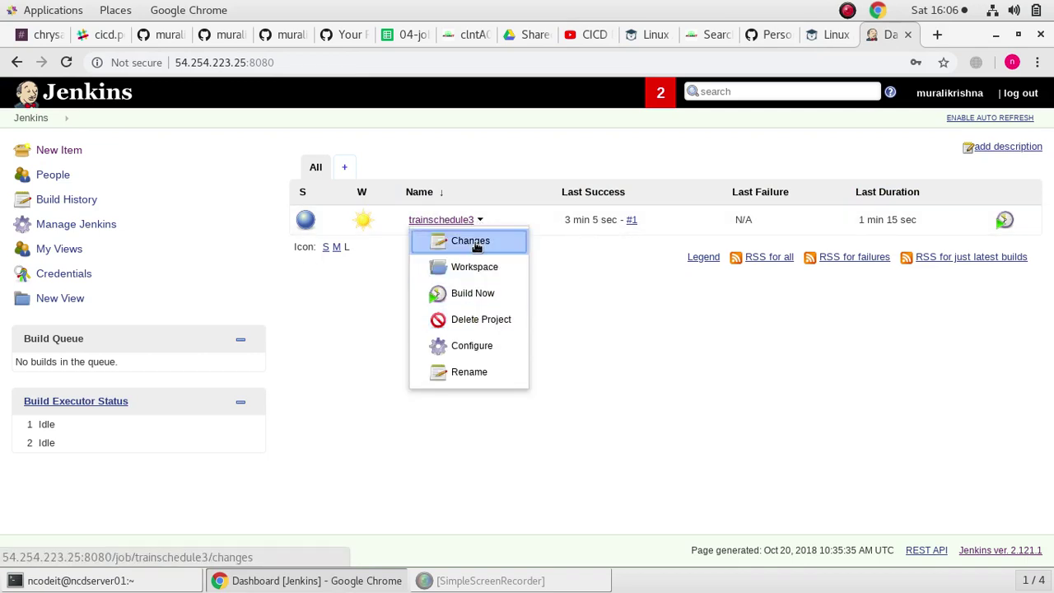
click(466, 345)
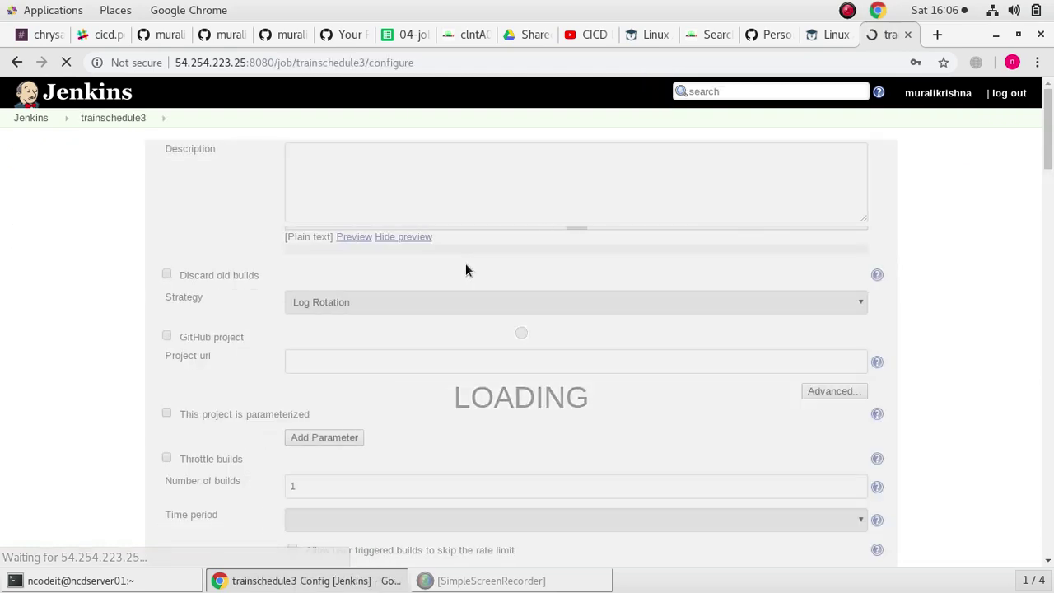
scroll(427, 414, down, 3)
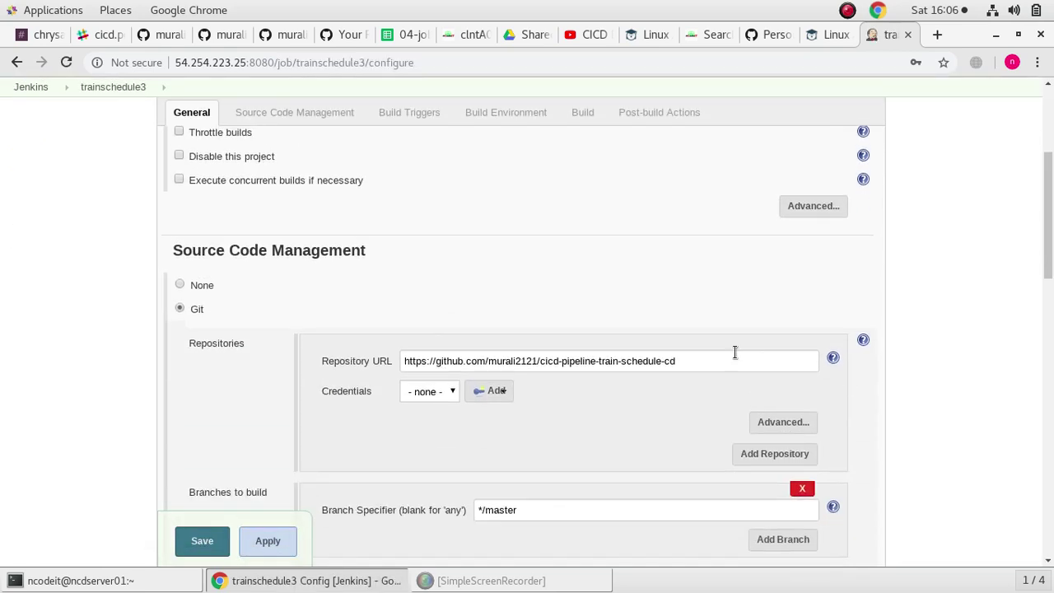
scroll(734, 352, up, 3)
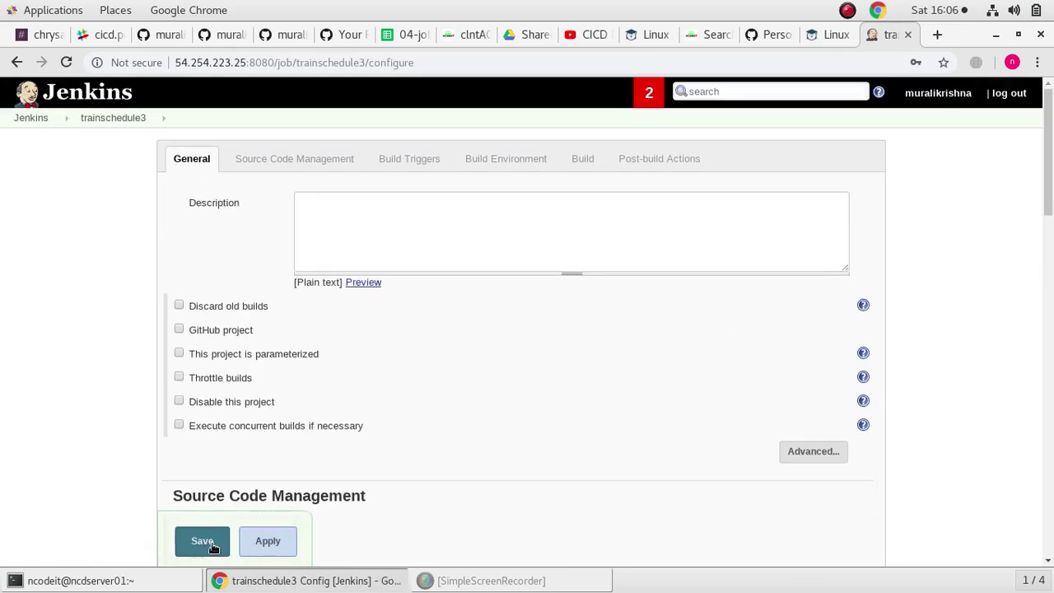
click(204, 543)
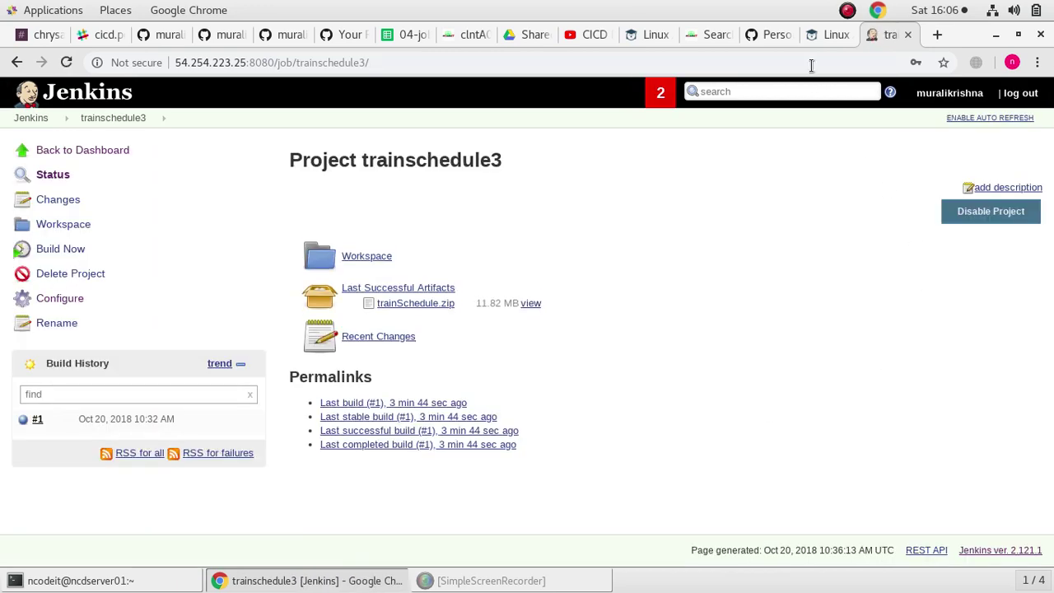
click(768, 35)
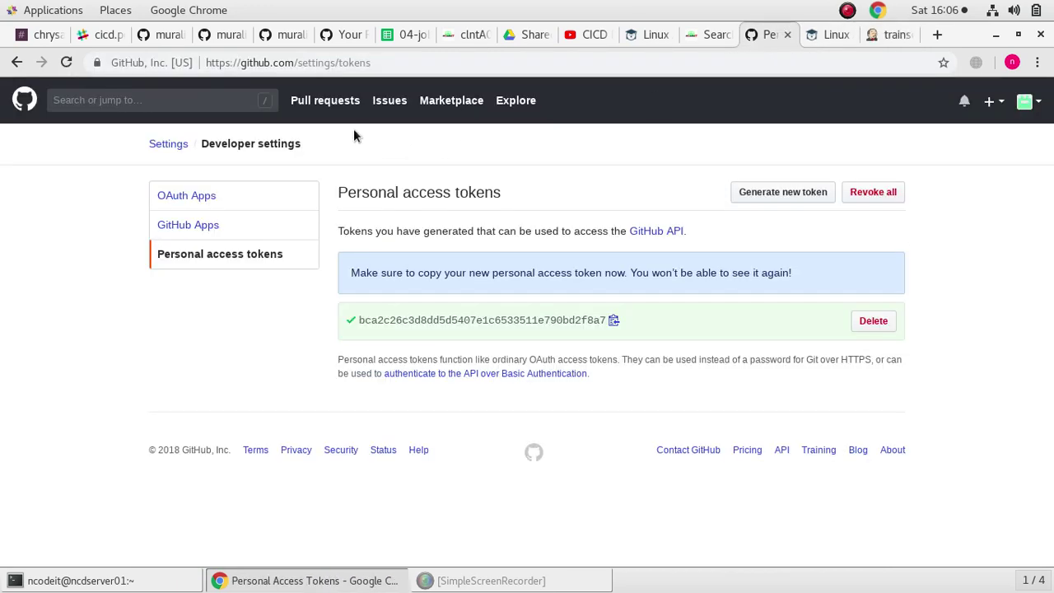
Open the cicd-pipeline-train-schedule-cd fork's Webhooks settings, confirm none exist, then view cicd.pdf page 9.
click(1039, 102)
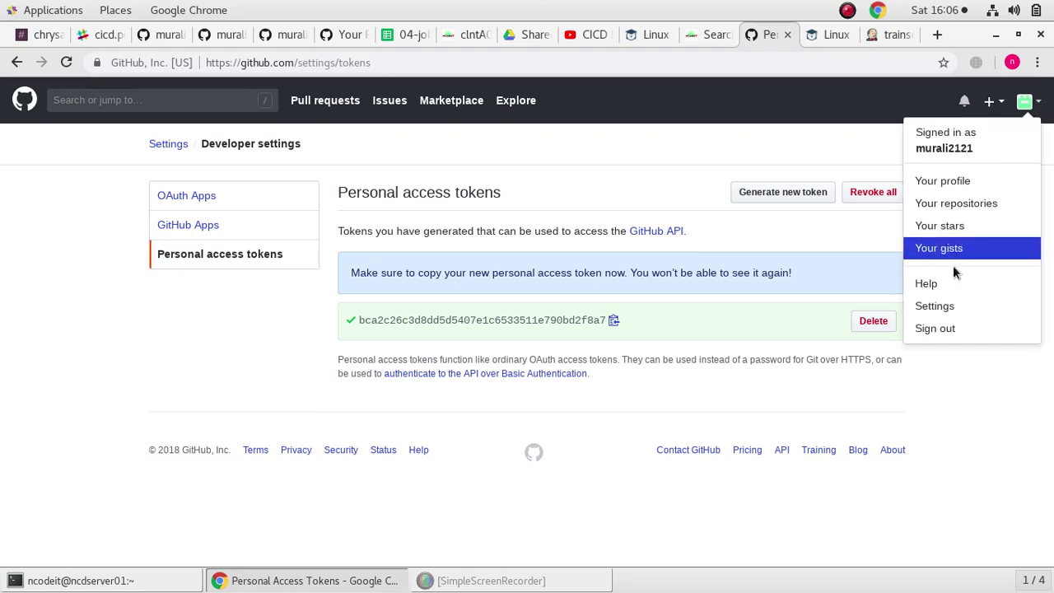
click(955, 203)
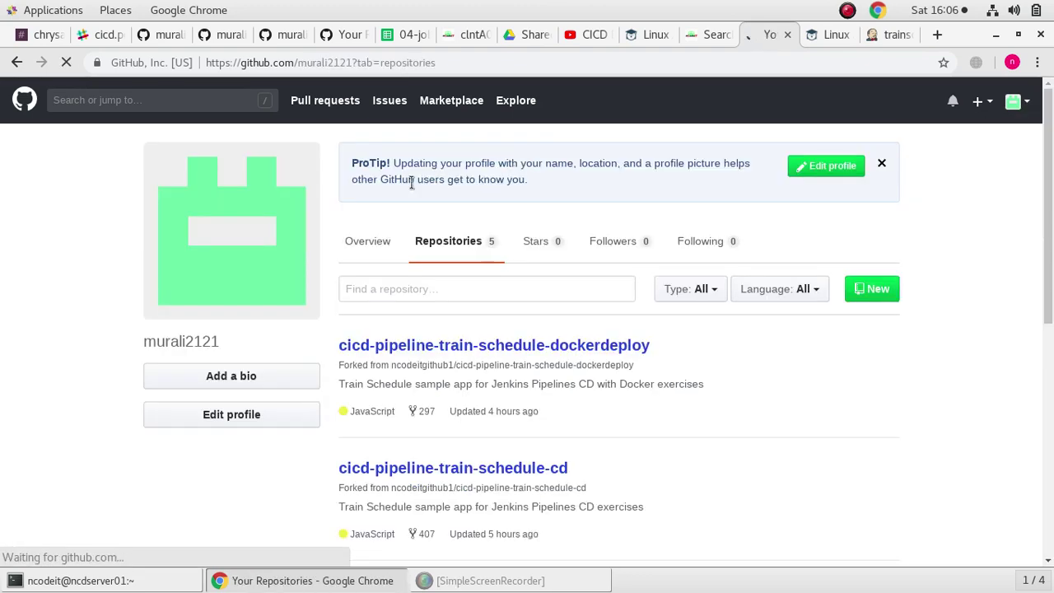
click(517, 467)
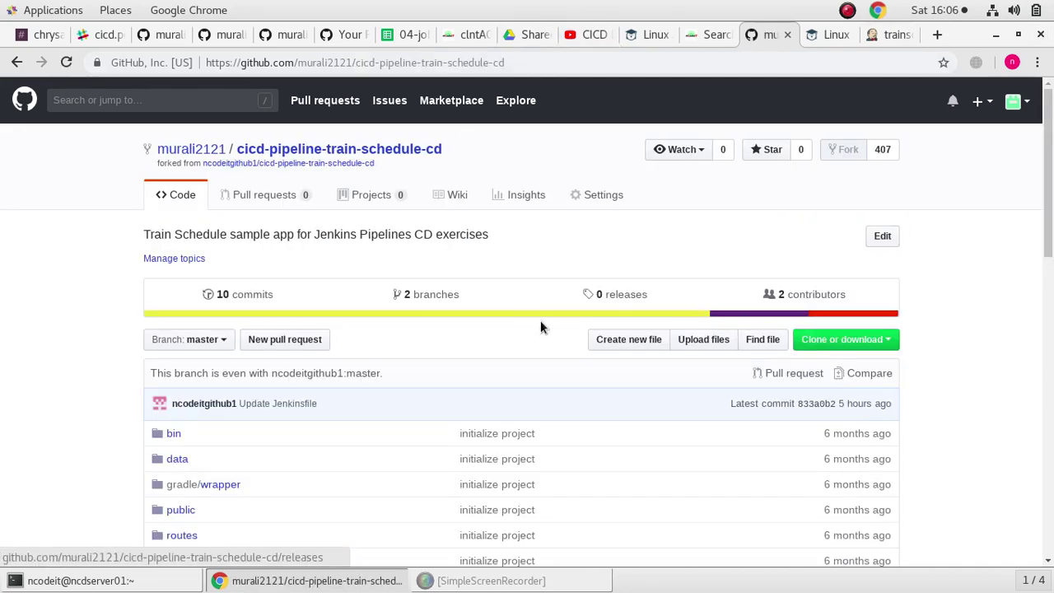
click(614, 195)
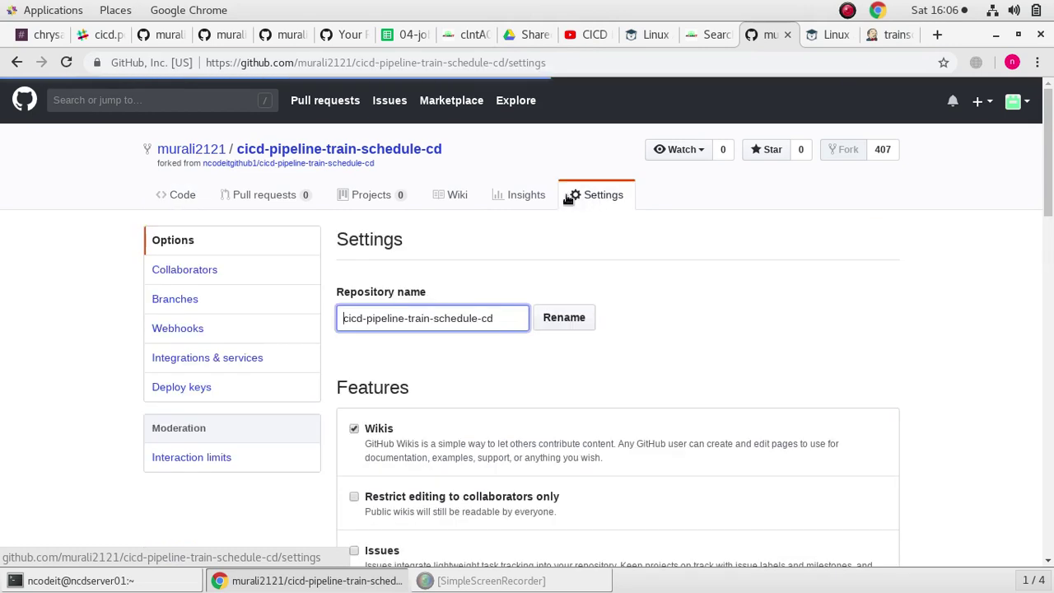
click(177, 329)
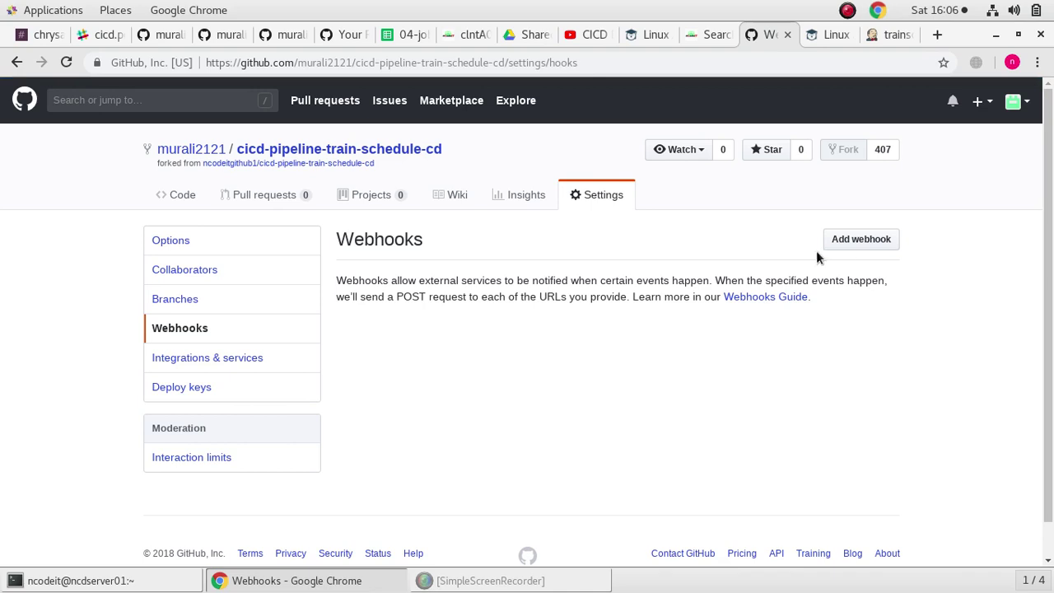
click(67, 65)
click(188, 329)
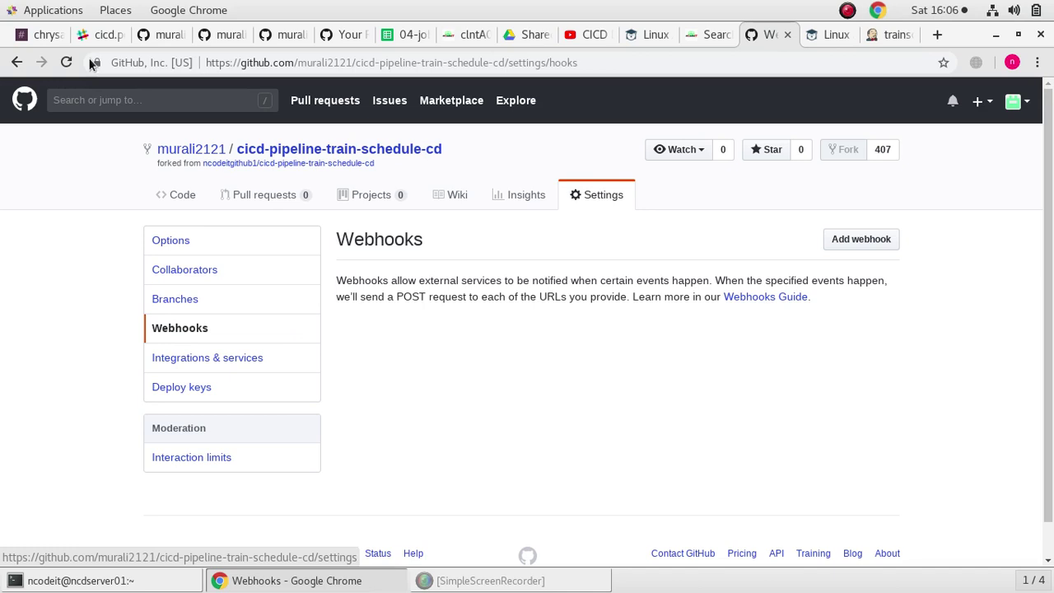
click(196, 271)
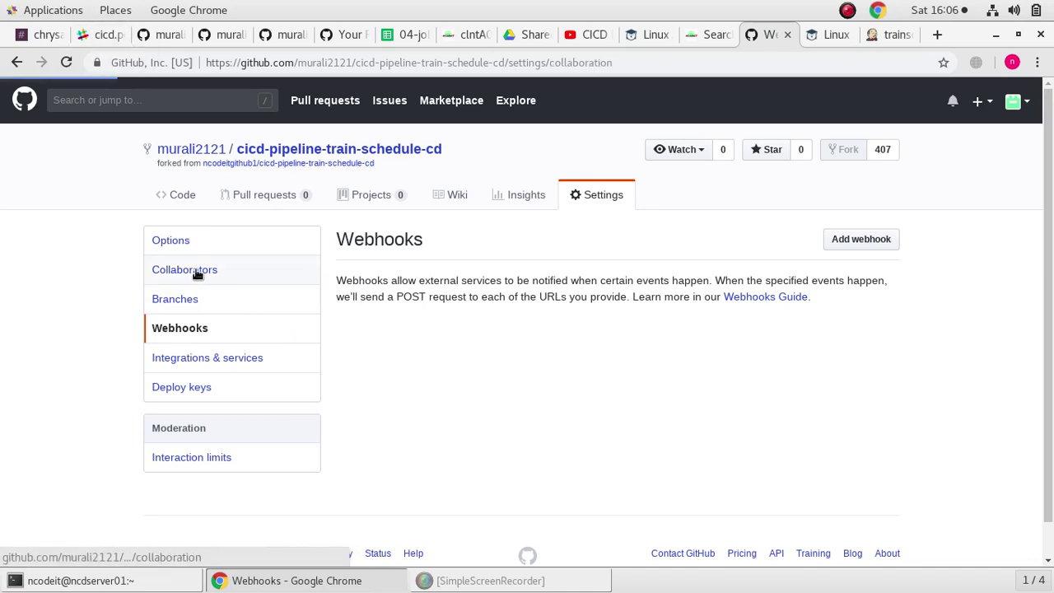
click(187, 329)
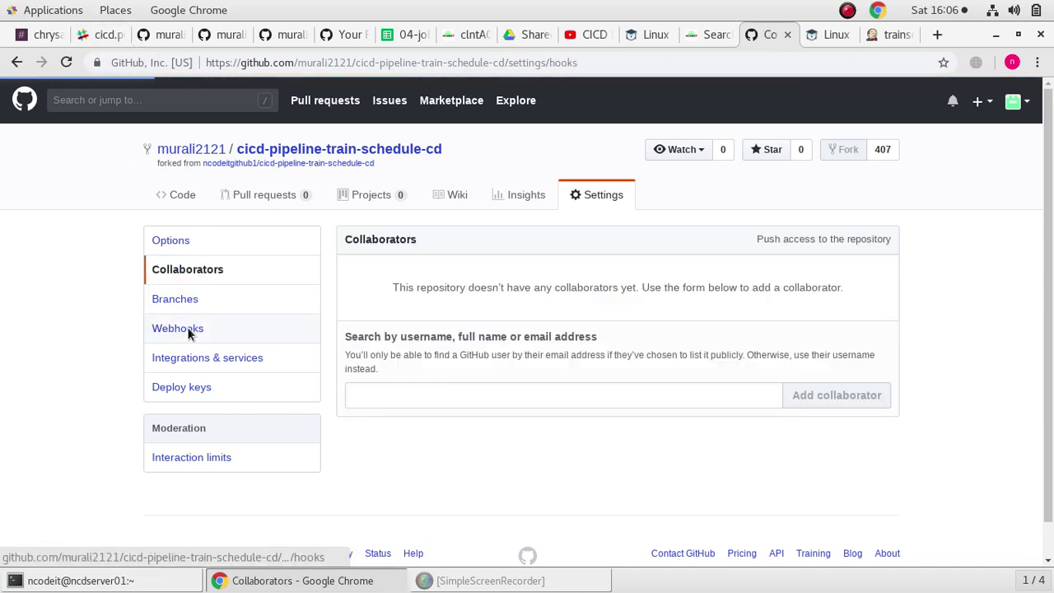
key(ctrl+2)
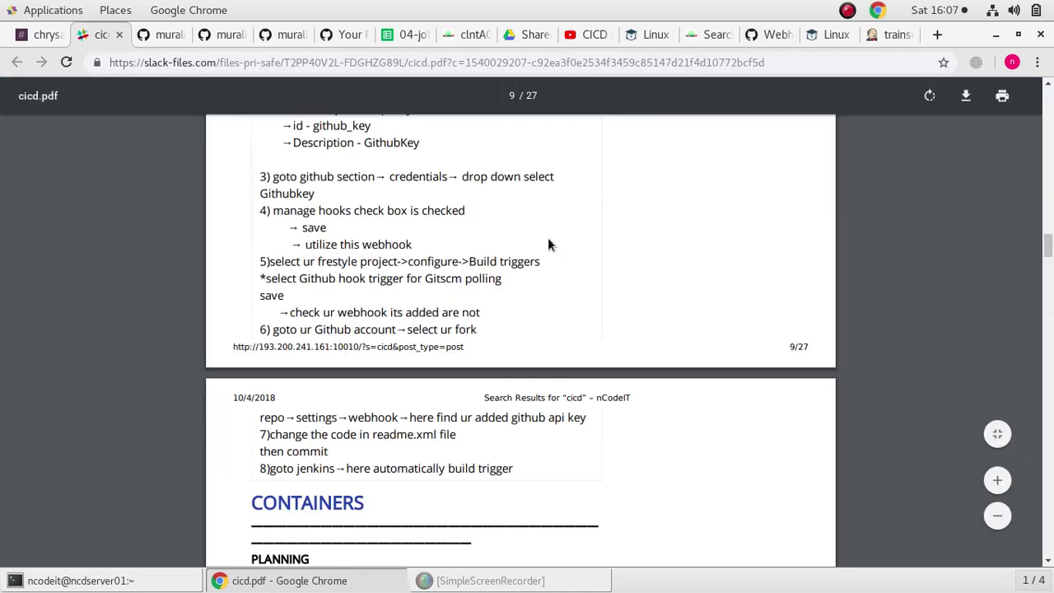
Tick 'GitHub hook trigger for GITScm polling' in trainschedule3's Build Triggers, then apply and save.
click(887, 38)
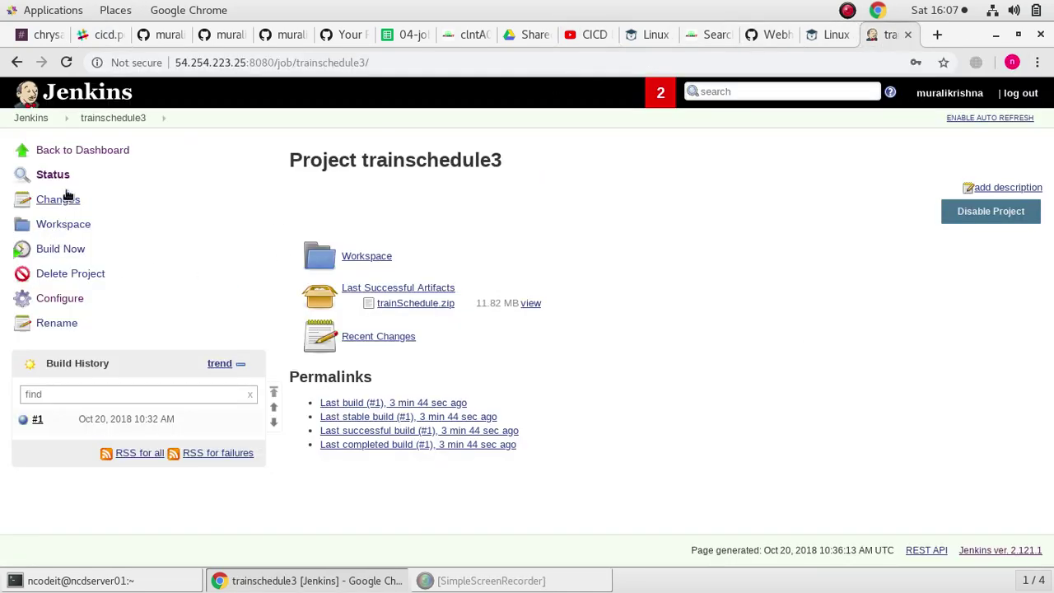
click(54, 298)
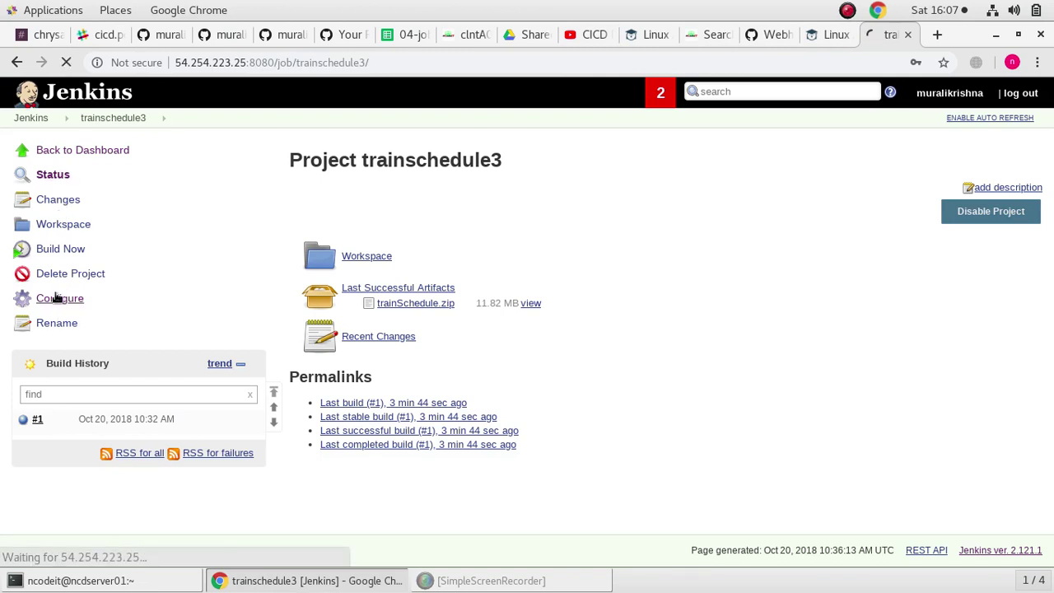
scroll(412, 332, down, 3)
scroll(410, 336, down, 8)
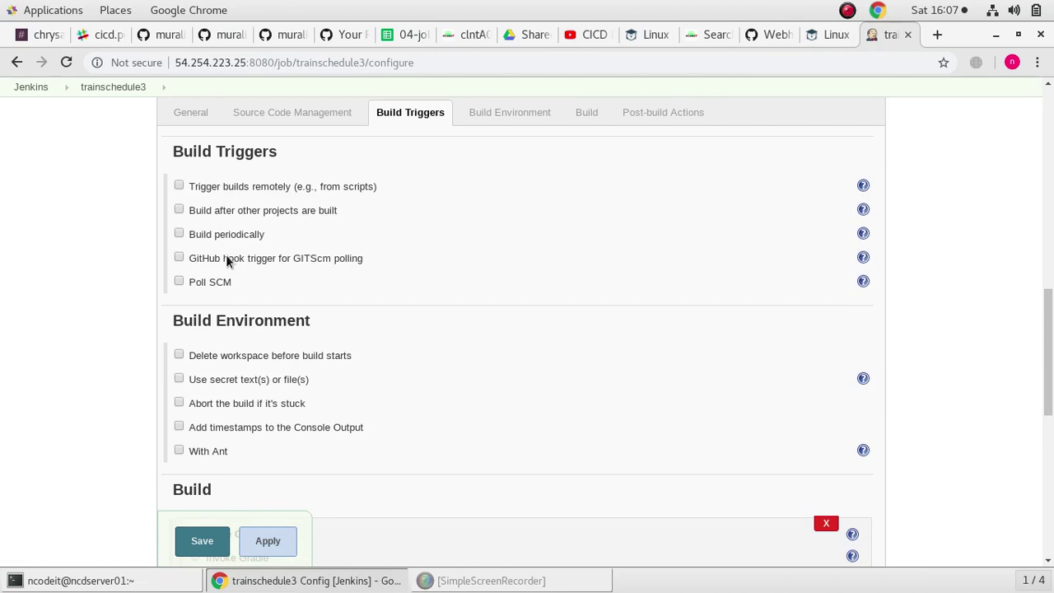
click(227, 260)
click(278, 544)
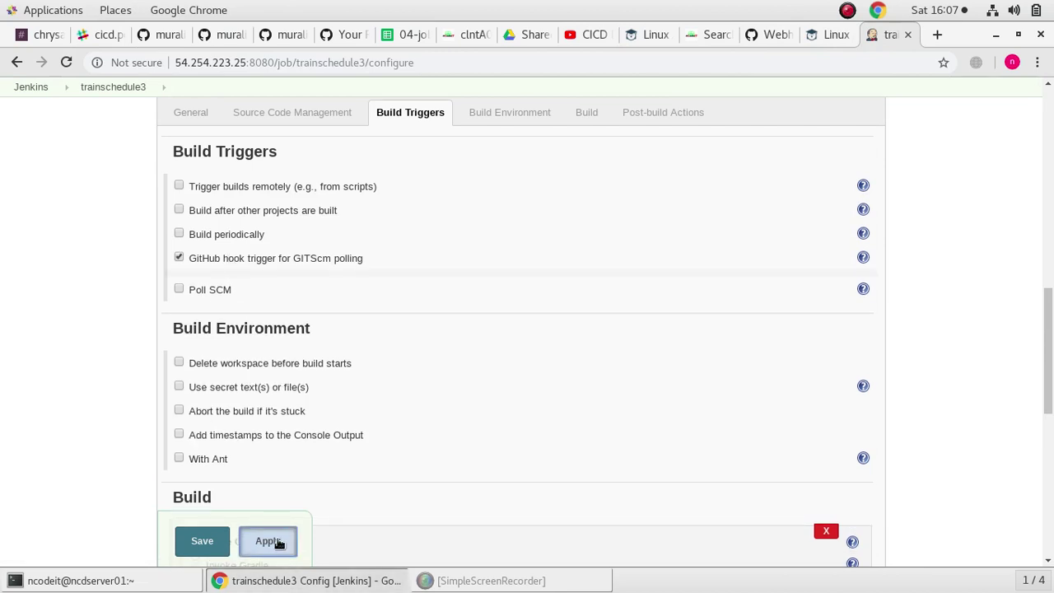
click(205, 550)
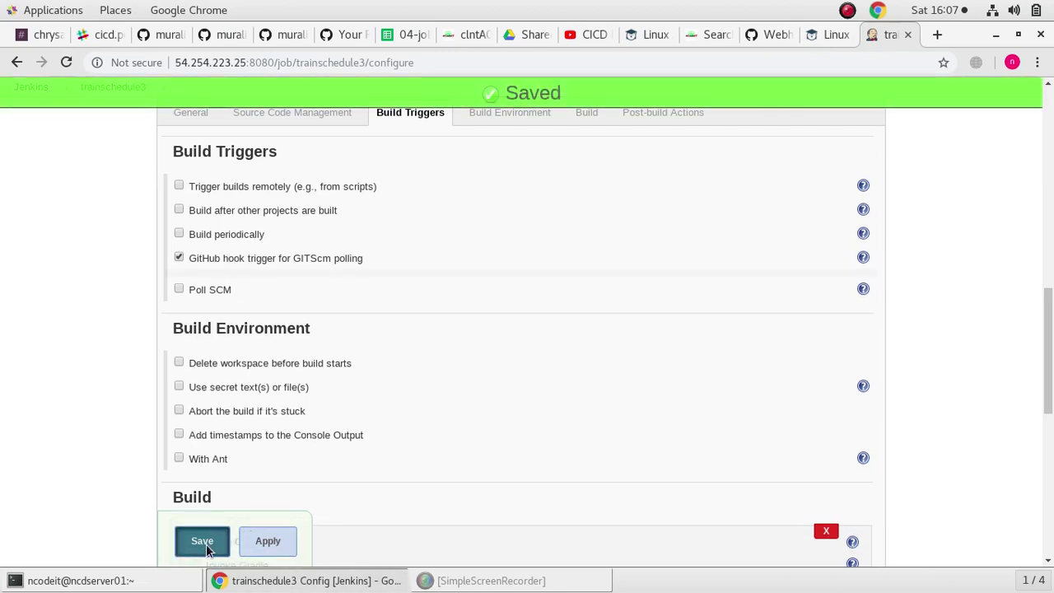
click(105, 36)
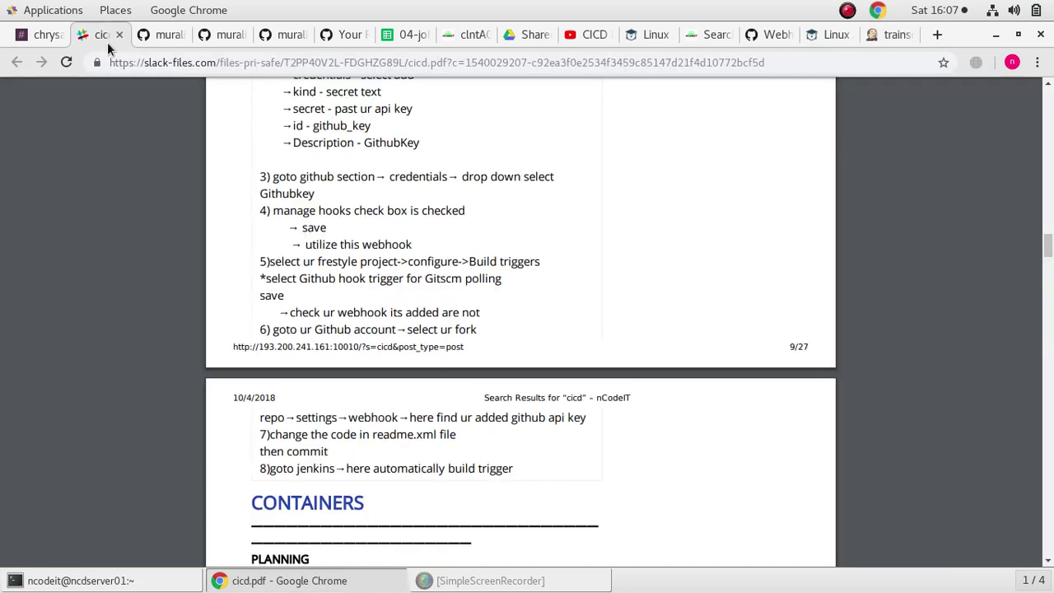
Refresh the fork's Webhooks page to confirm the github-webhook push hook, then open its Code page.
click(896, 40)
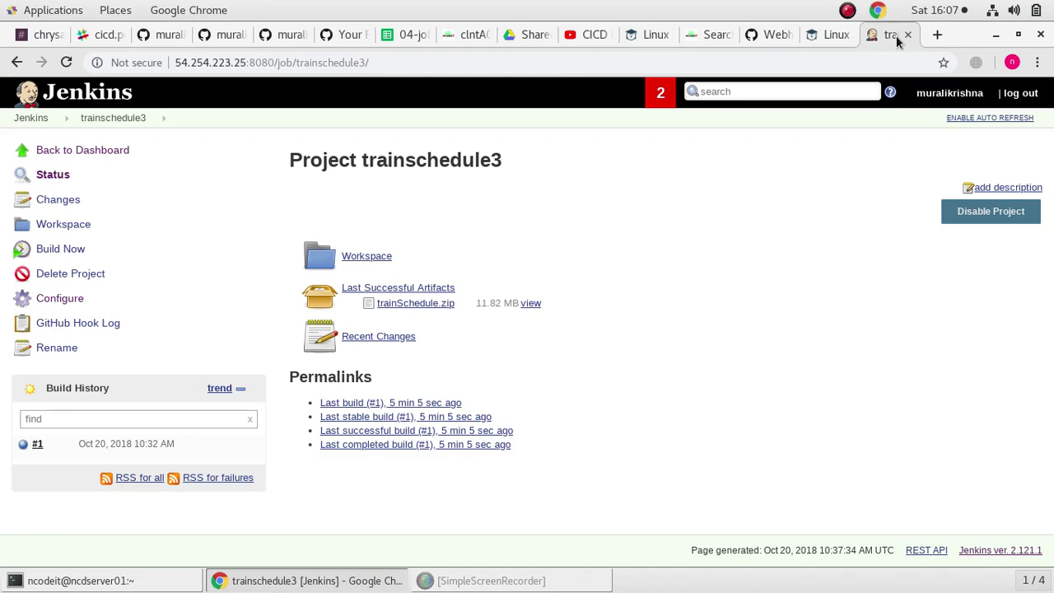
click(777, 38)
click(69, 63)
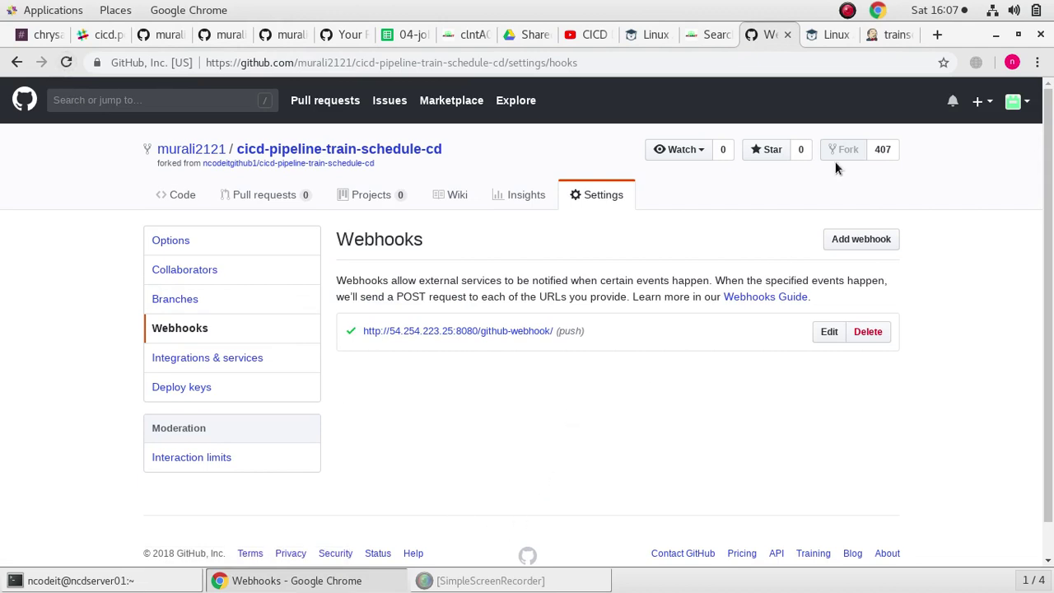
click(891, 36)
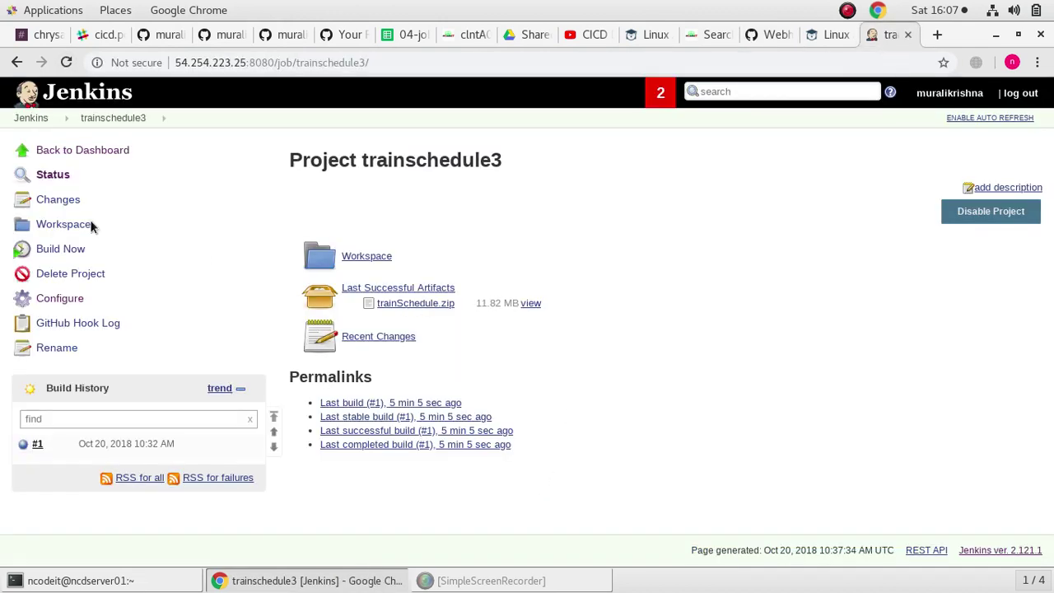
click(766, 36)
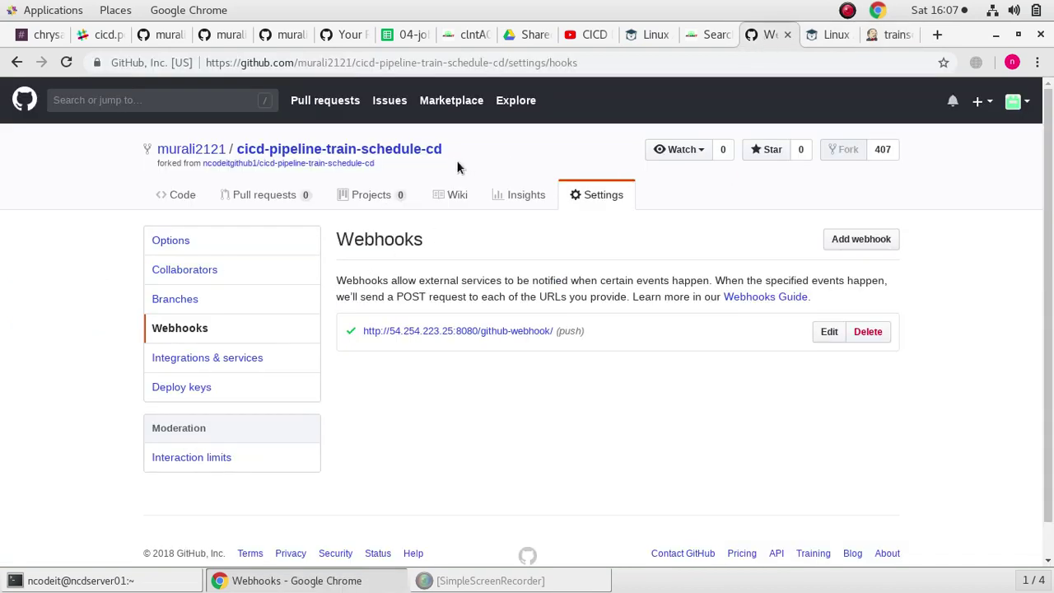
click(419, 154)
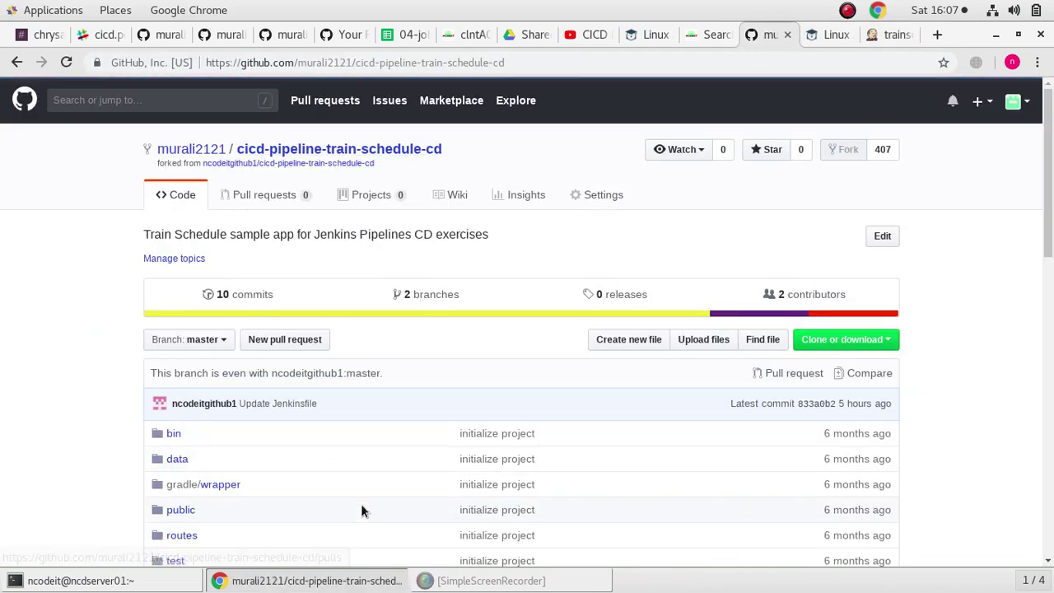
After glancing at Jenkinsfile, edit README.md to add a 'hello' line and commit to master.
scroll(361, 510, down, 5)
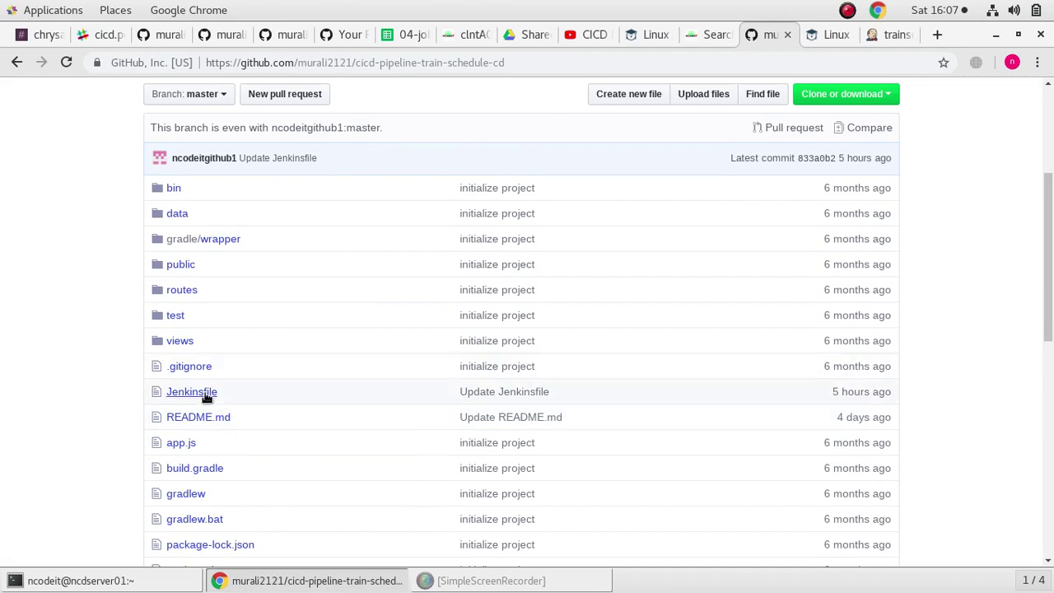
click(206, 395)
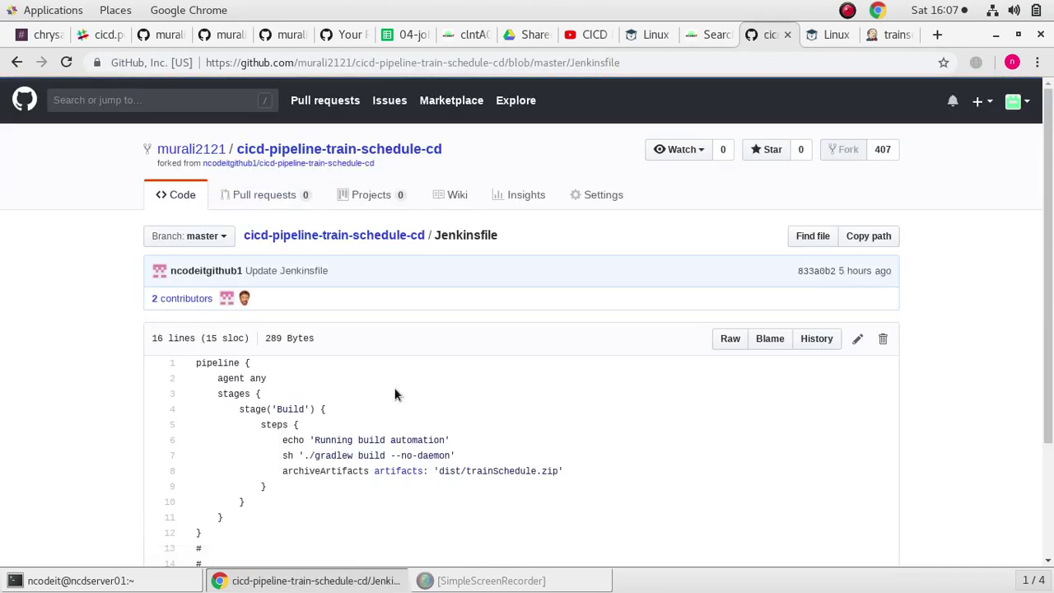
scroll(686, 324, down, 3)
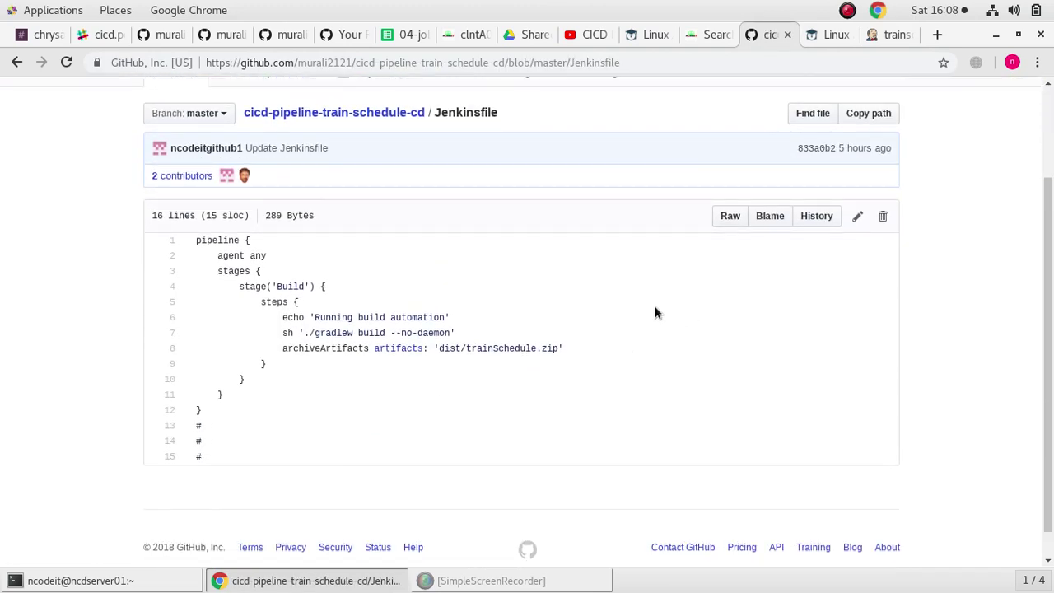
click(14, 63)
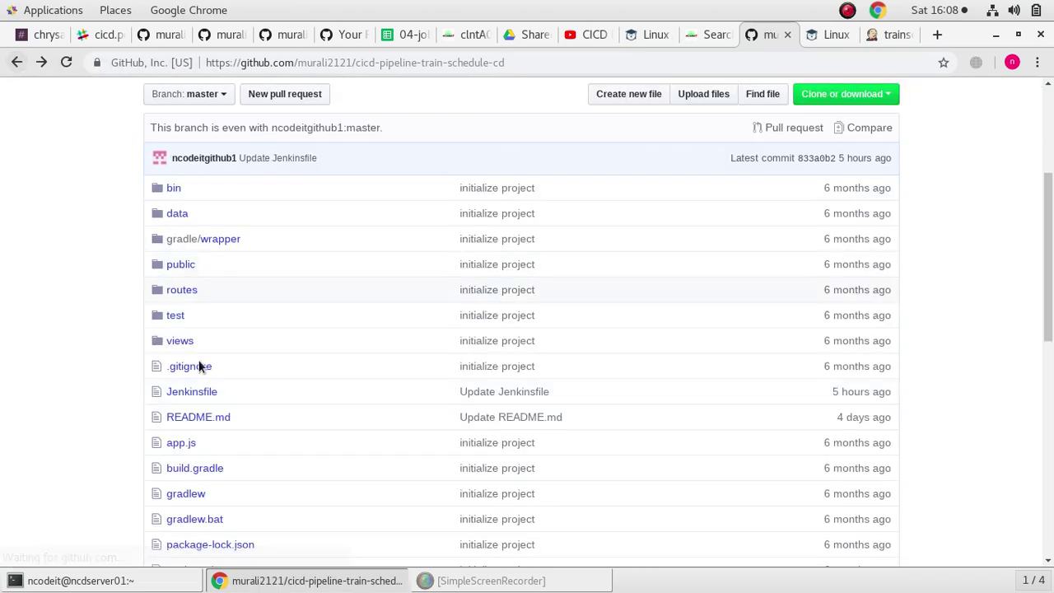
click(206, 419)
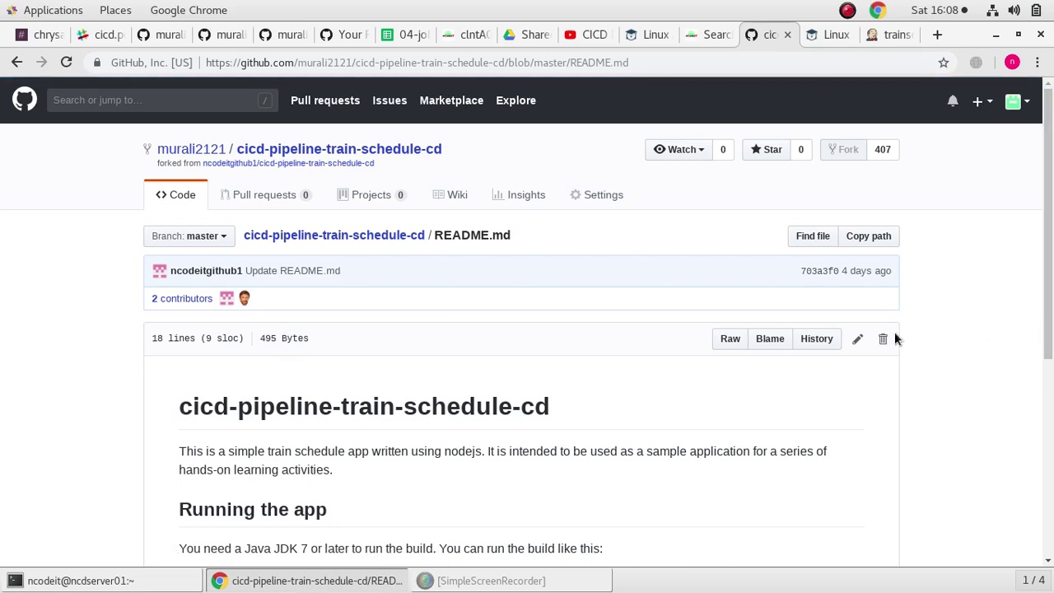
click(857, 341)
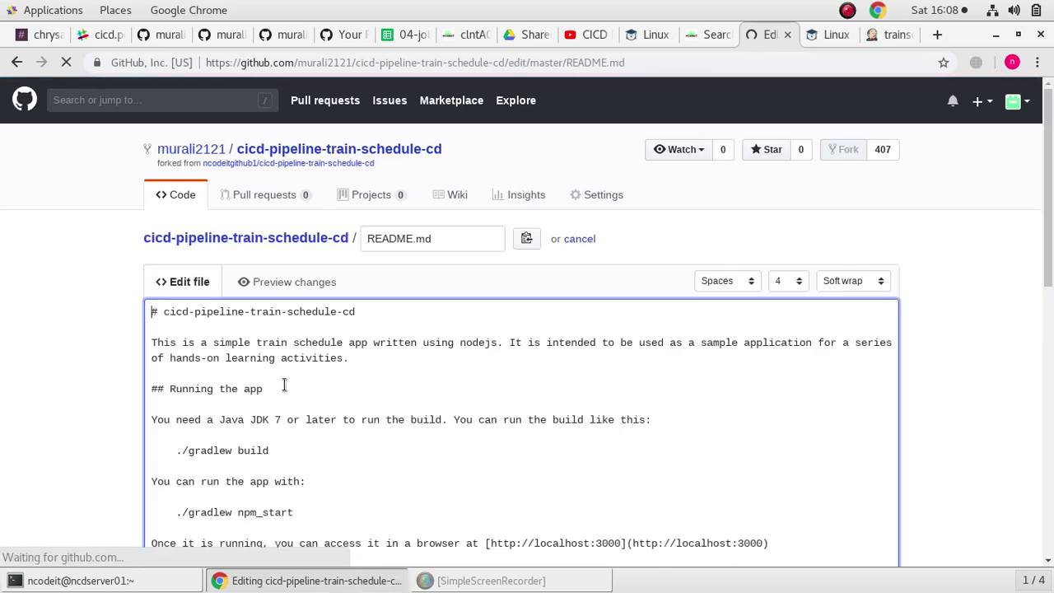
scroll(314, 387, down, 3)
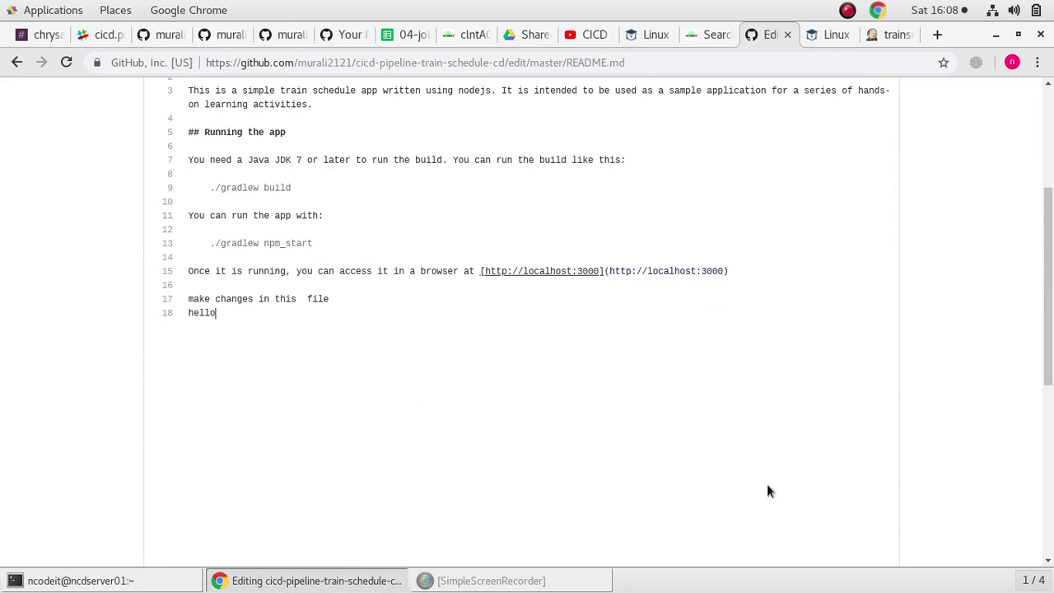
scroll(746, 461, down, 6)
click(251, 441)
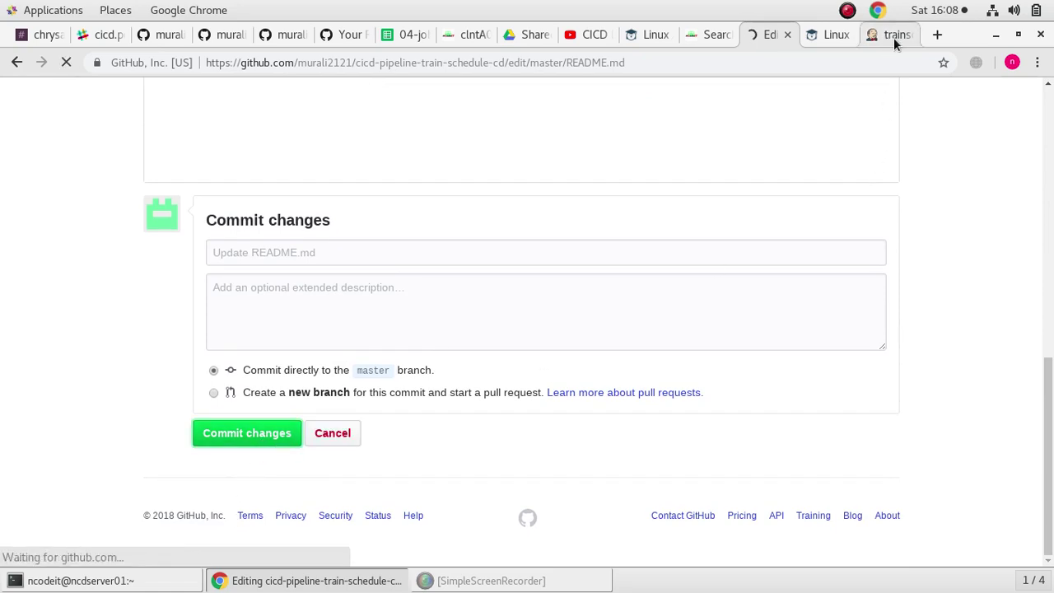
Watch trainschedule3 in Jenkins start build #2, then return to the README on GitHub.
click(893, 35)
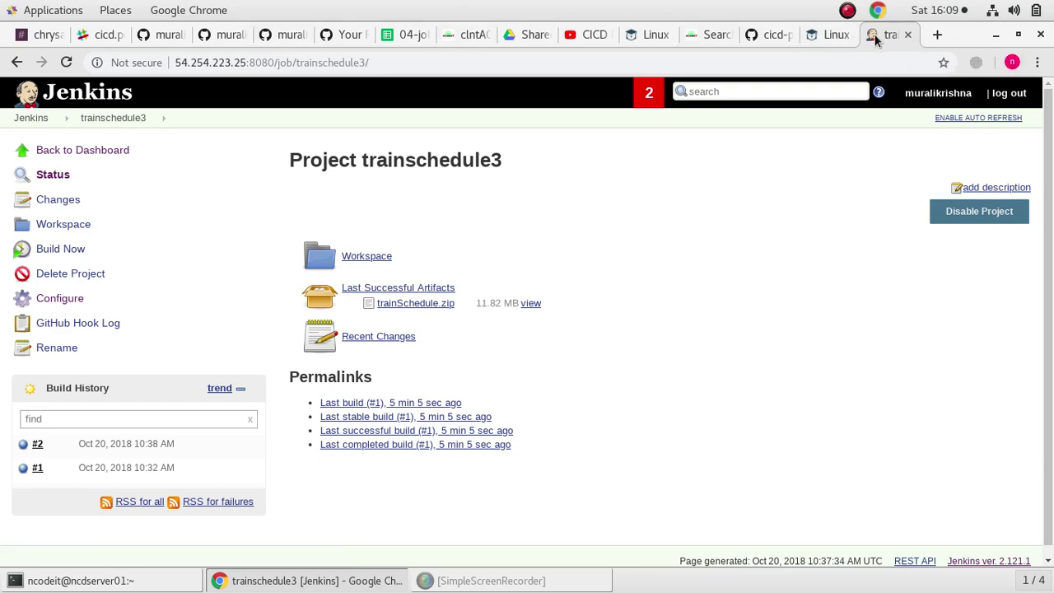
click(768, 35)
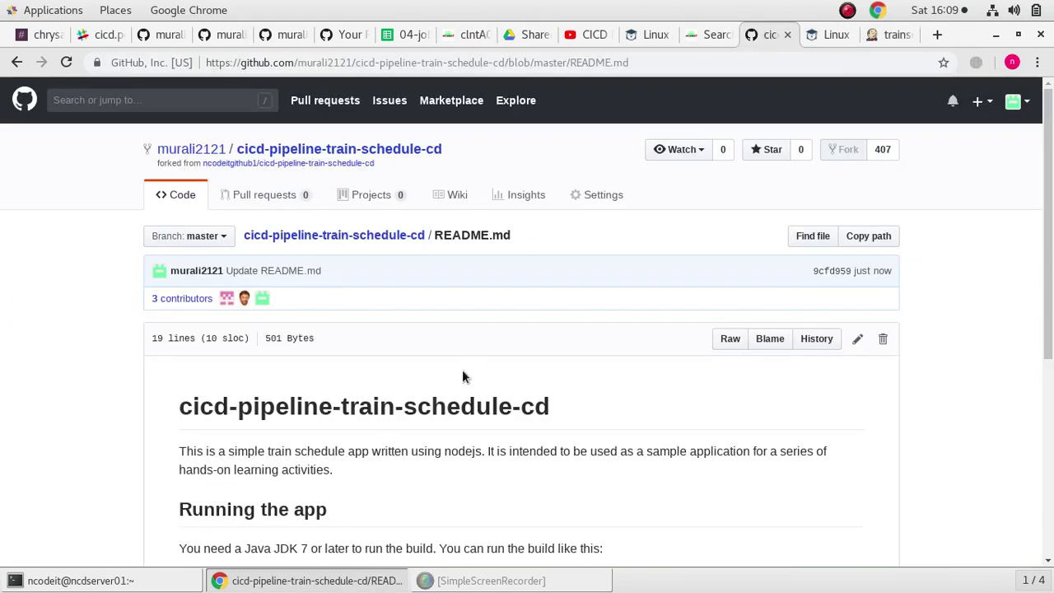
Delete the 'hello' line from README.md in the GitHub editor.
scroll(847, 357, down, 1)
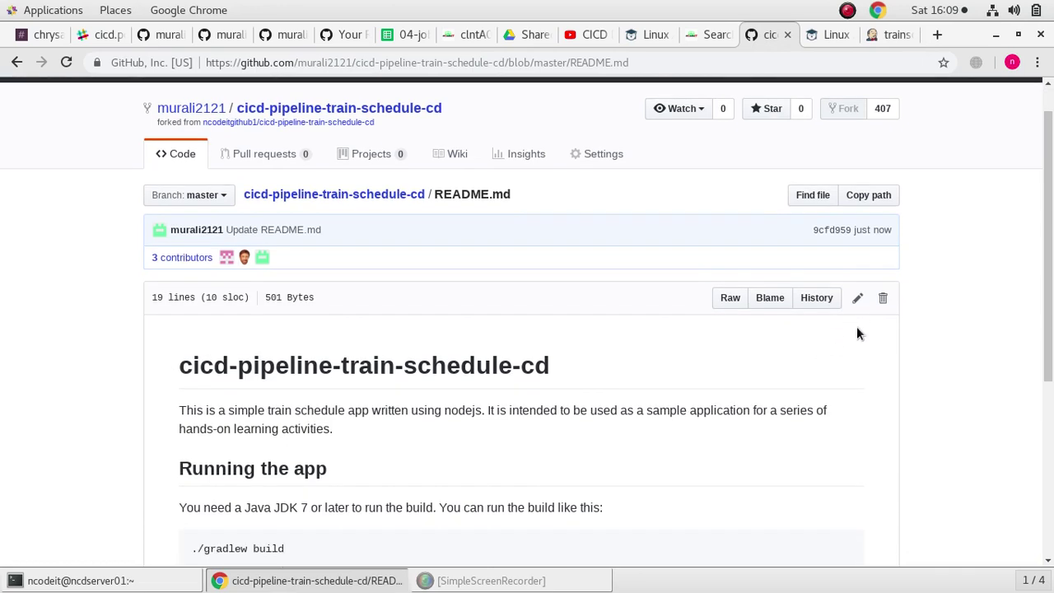
click(856, 301)
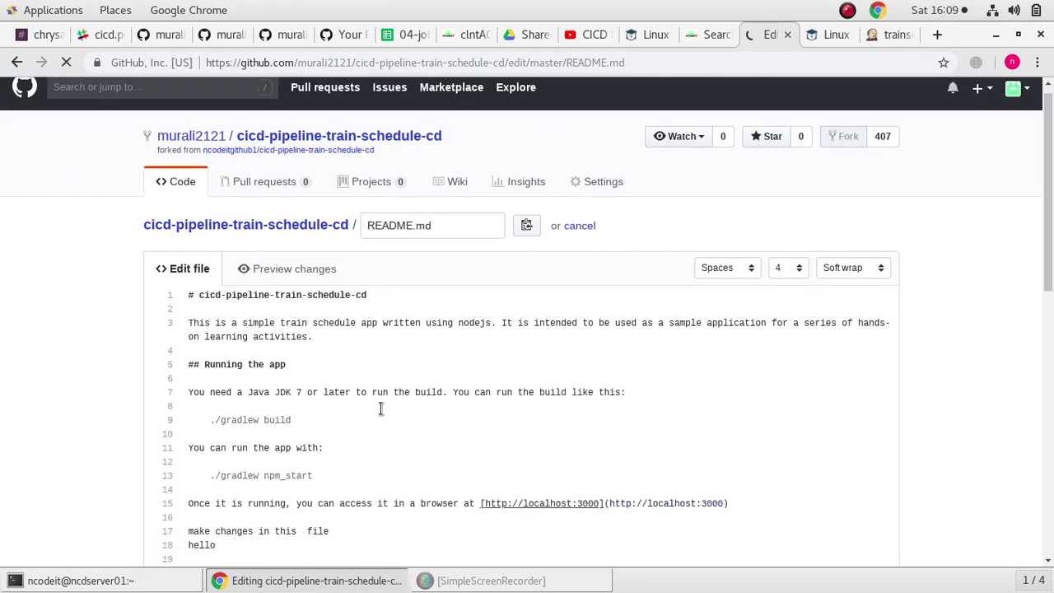
scroll(329, 412, down, 5)
click(276, 290)
click(276, 276)
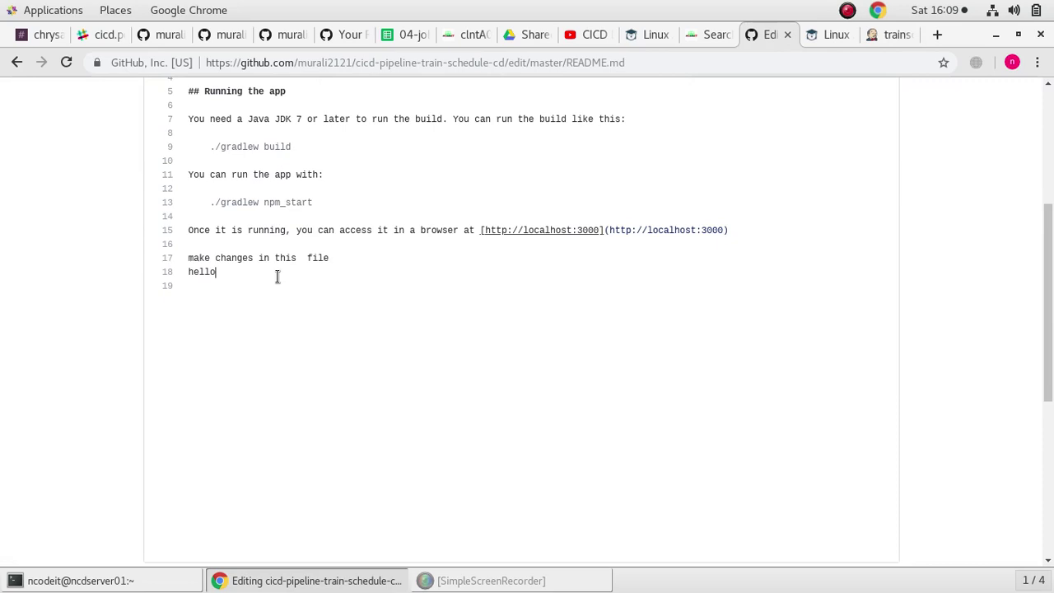
key(BackSpace)
key(BackSpace)
key(BackSpace)
key(BackSpace)
key(BackSpace)
key(BackSpace)
Commit the README.md edit to master and go back to the Jenkins trainschedule3 project.
scroll(335, 368, down, 3)
scroll(336, 368, down, 3)
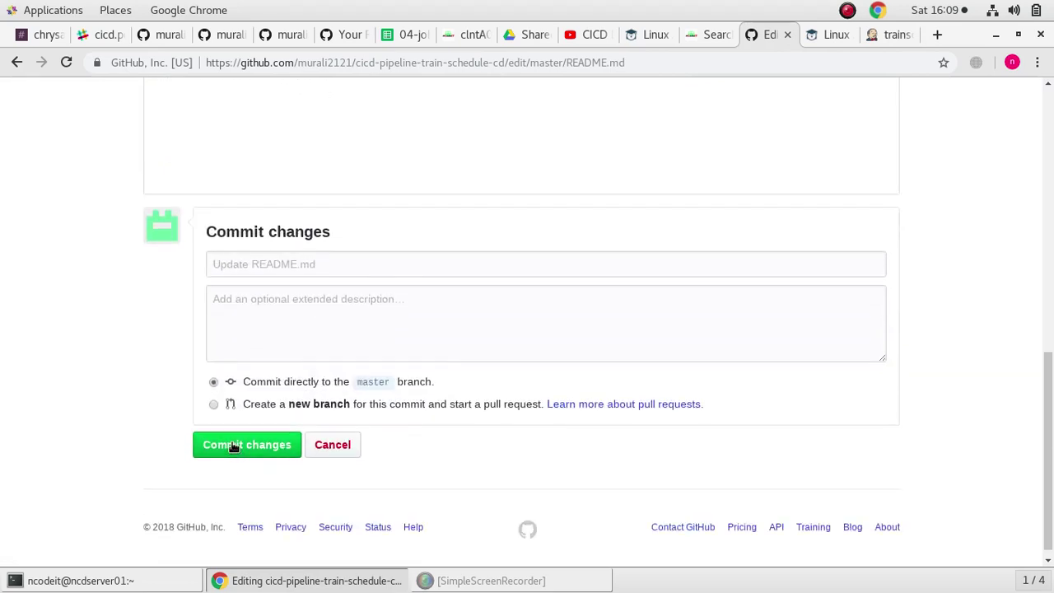
click(234, 443)
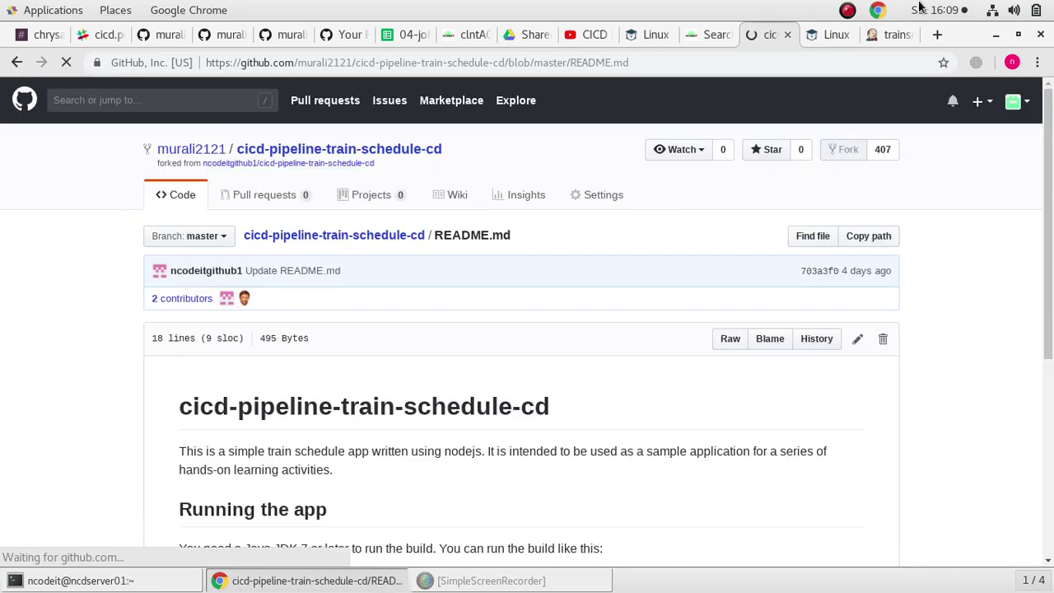
click(885, 37)
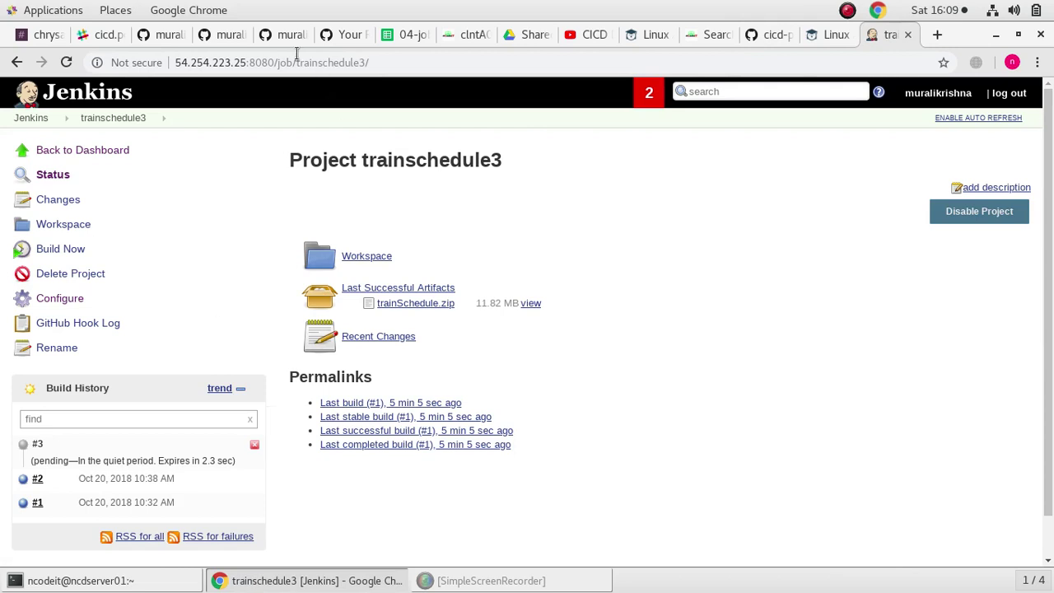
Read the next steps in the cicd.pdf notes, then return to trainschedule3 with build #3 running.
click(89, 36)
scroll(412, 358, down, 3)
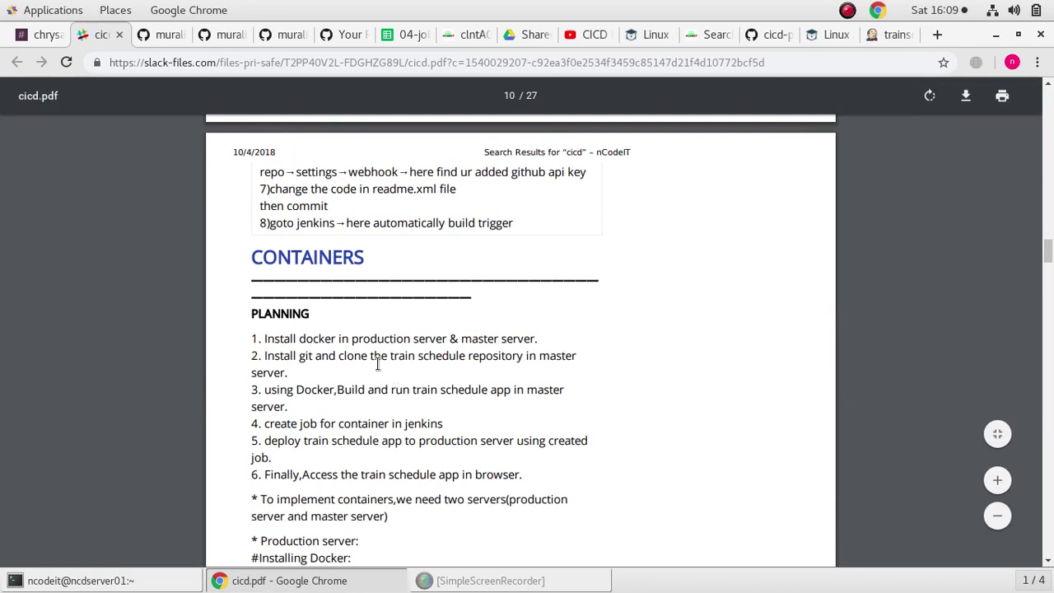
scroll(378, 365, down, 1)
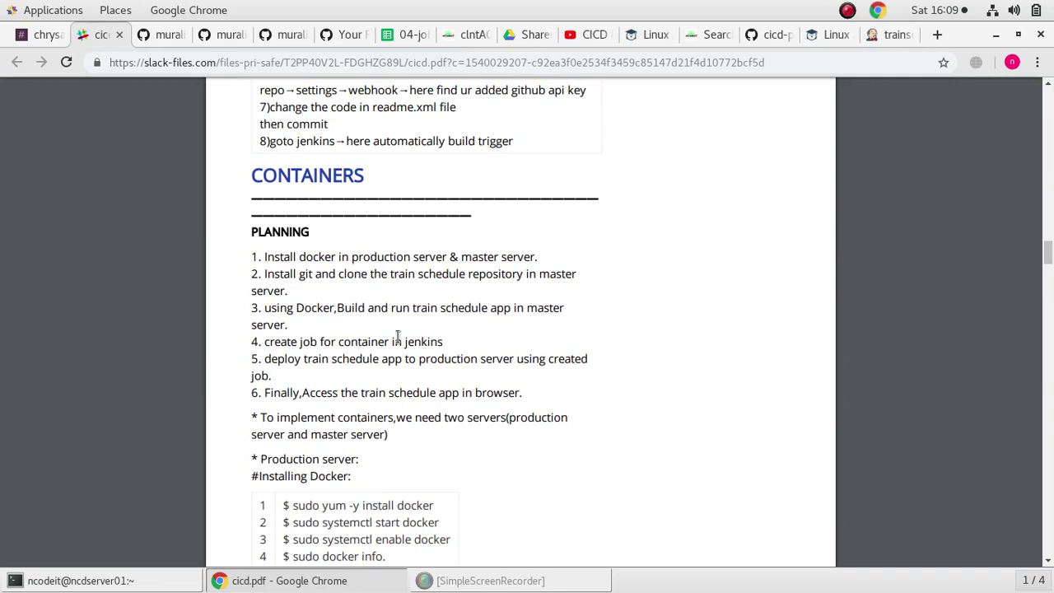
scroll(398, 339, down, 1)
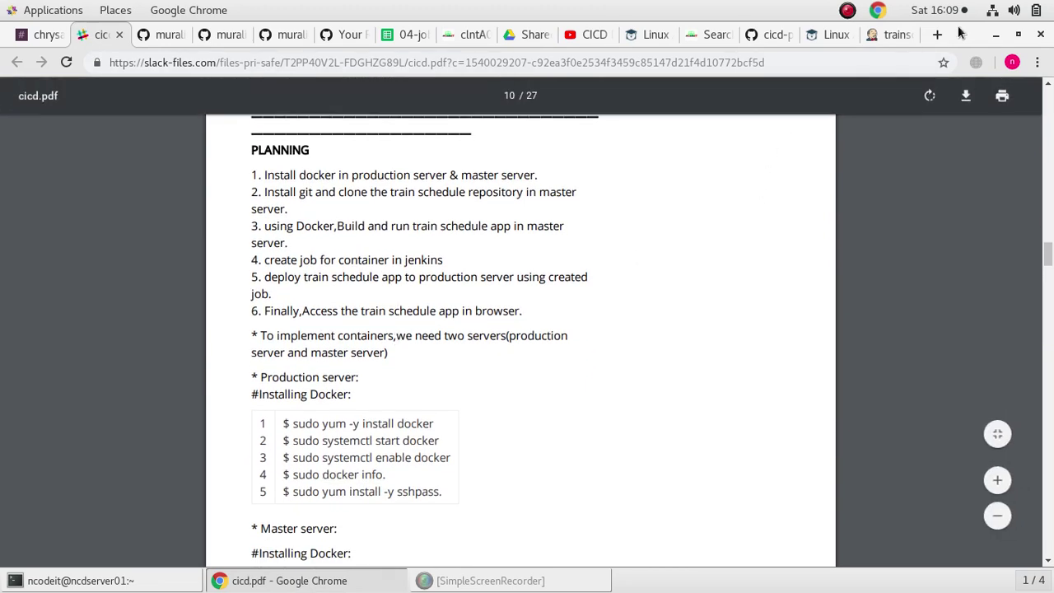
click(885, 36)
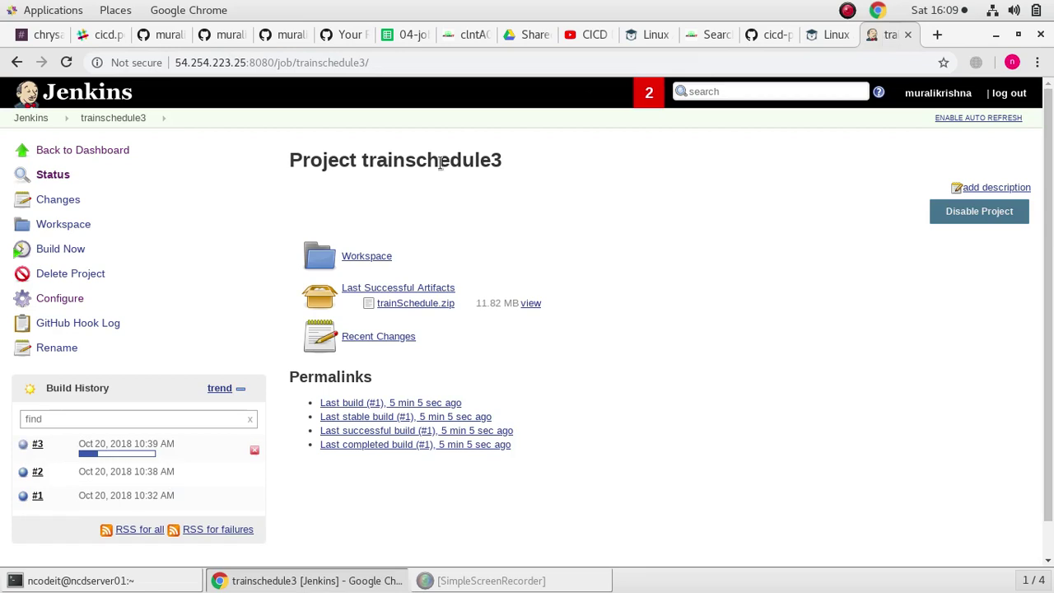
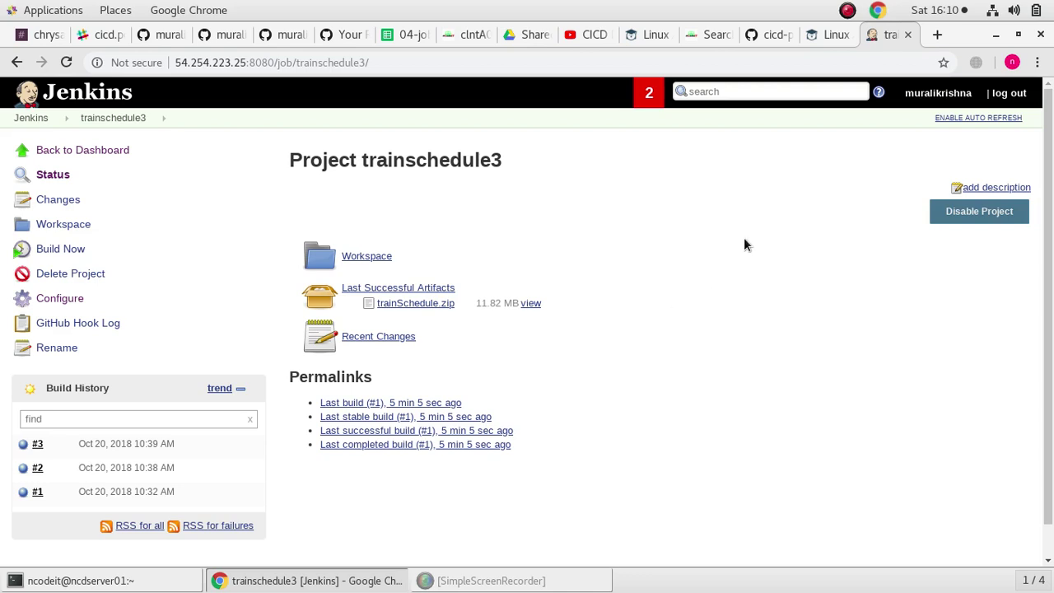
Cycle through the browser tabs to the cicd.pdf Docker install notes, then raise the terminal.
click(832, 34)
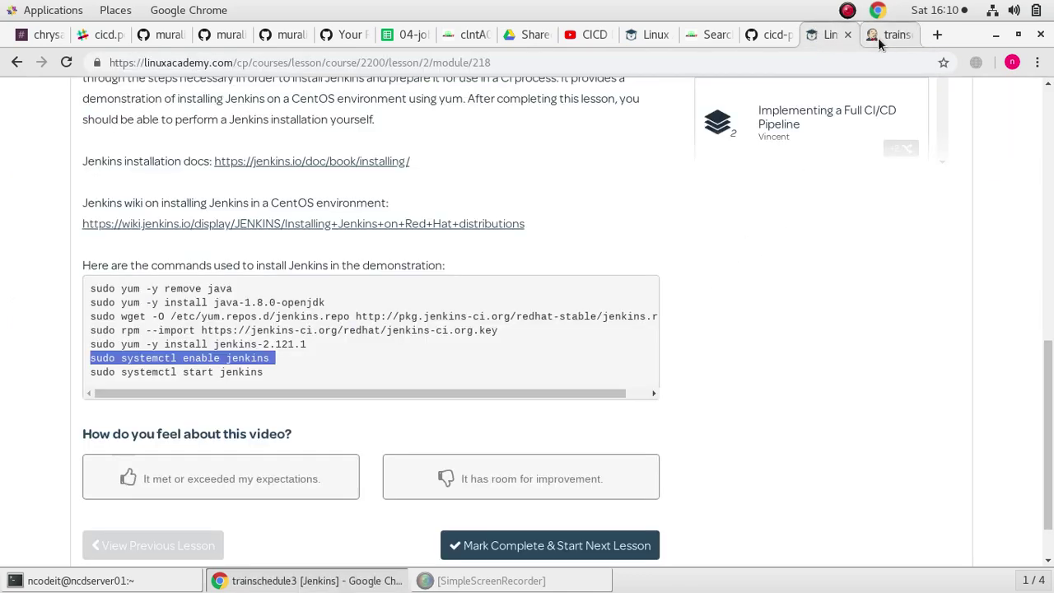
click(877, 37)
click(212, 36)
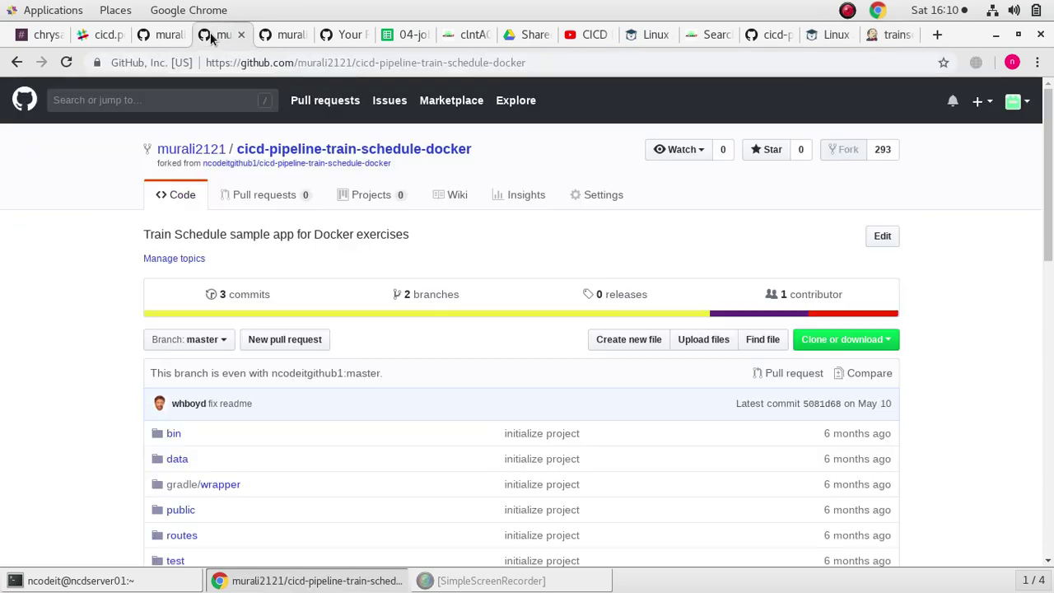
click(101, 35)
scroll(334, 288, down, 2)
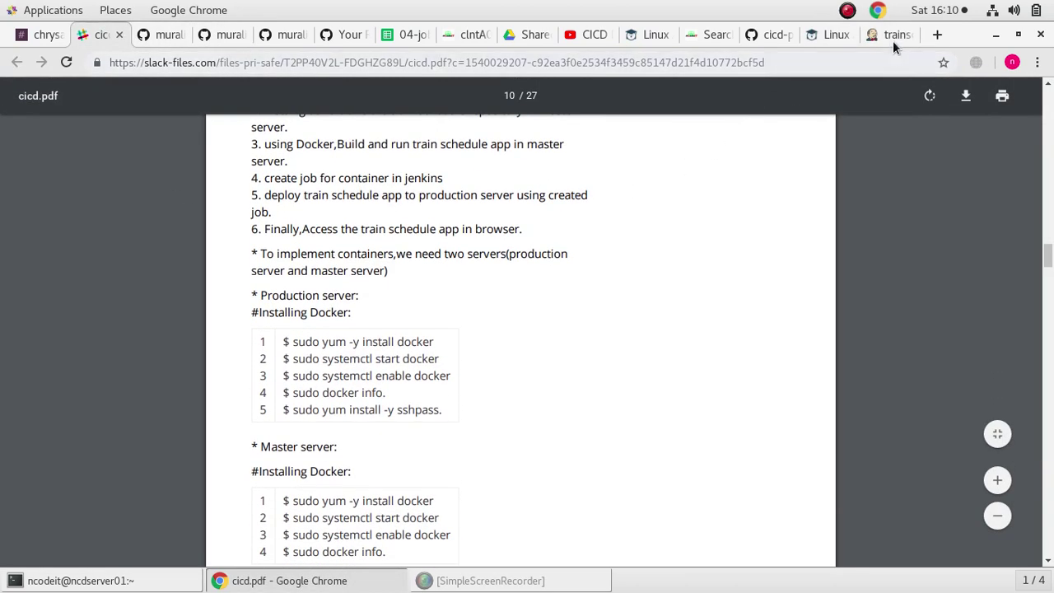
click(136, 574)
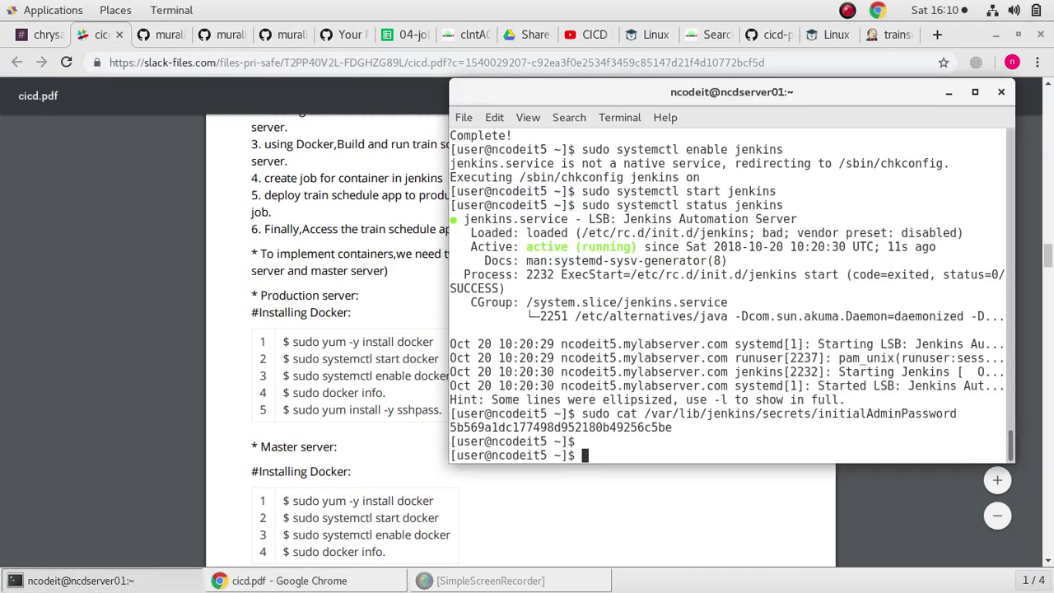
Hide the terminal menubar and replace the old session with a fresh terminal tab.
right_click(595, 271)
click(651, 413)
right_click(600, 241)
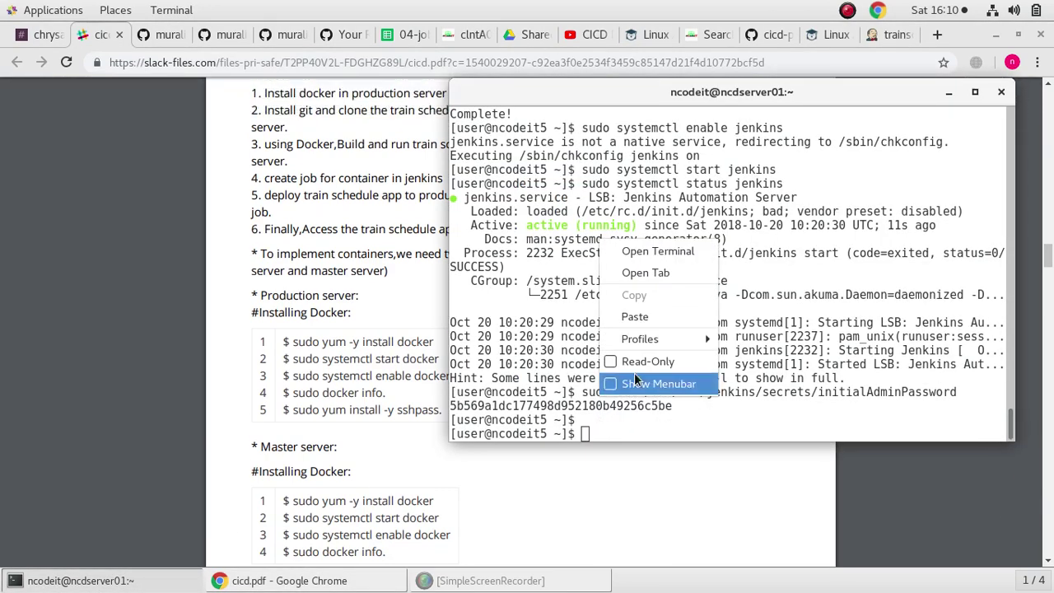
click(636, 273)
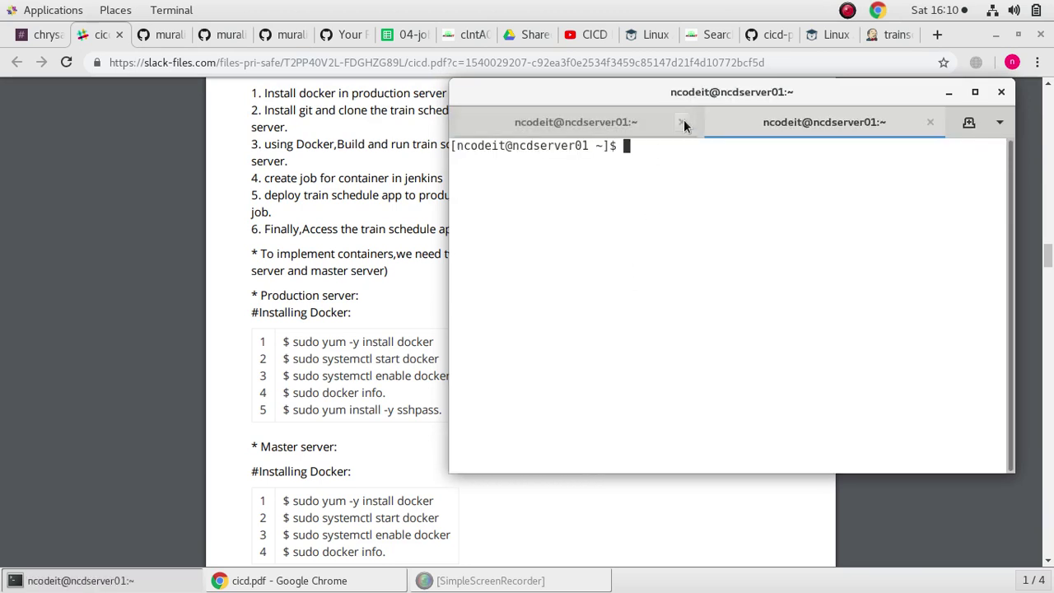
click(681, 122)
click(828, 326)
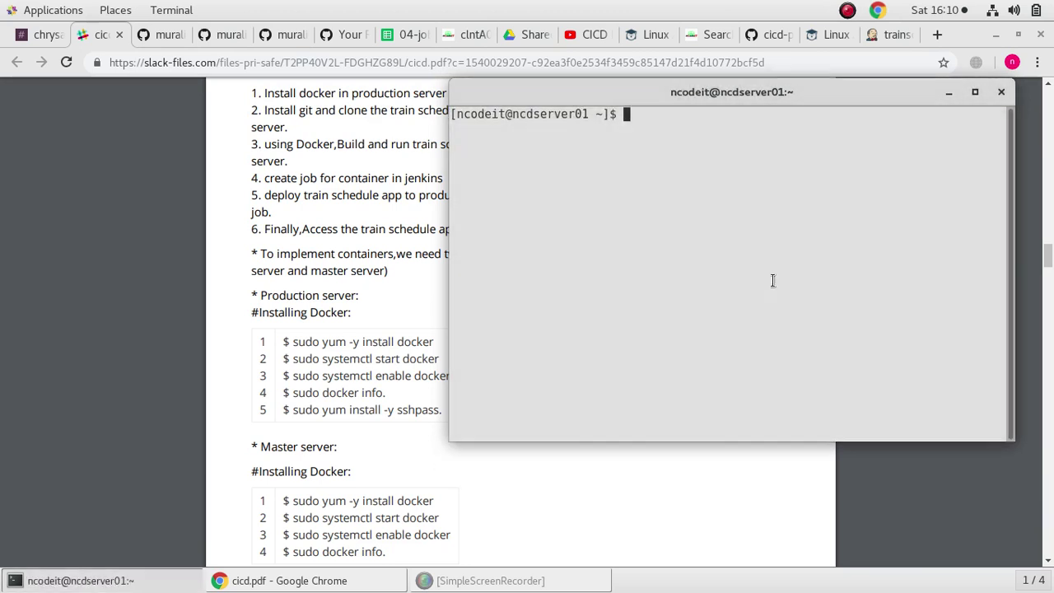
text(ssh user@52.77.211.193)
key(Return)
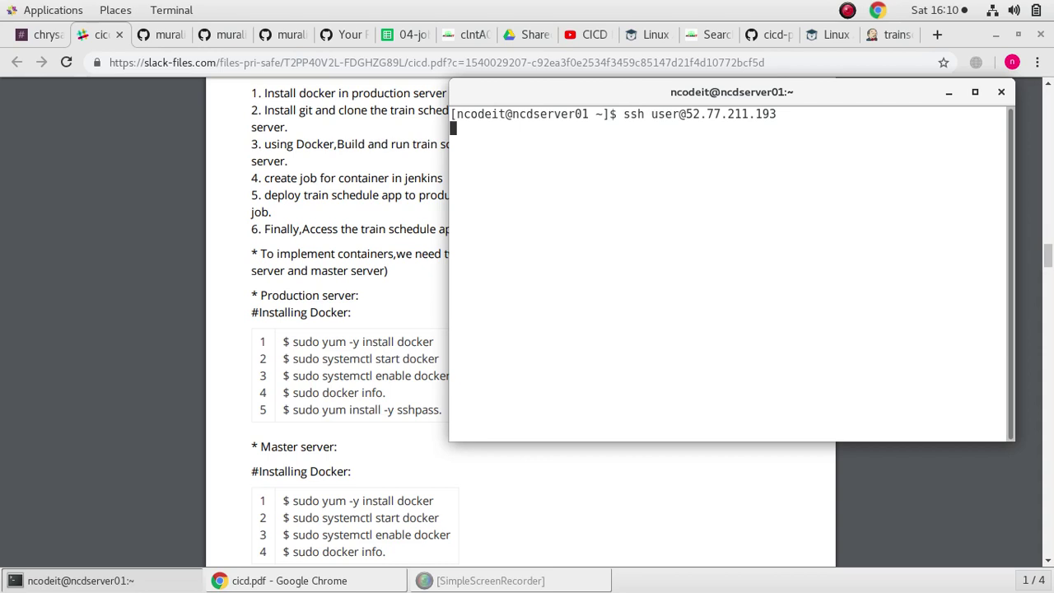
click(937, 35)
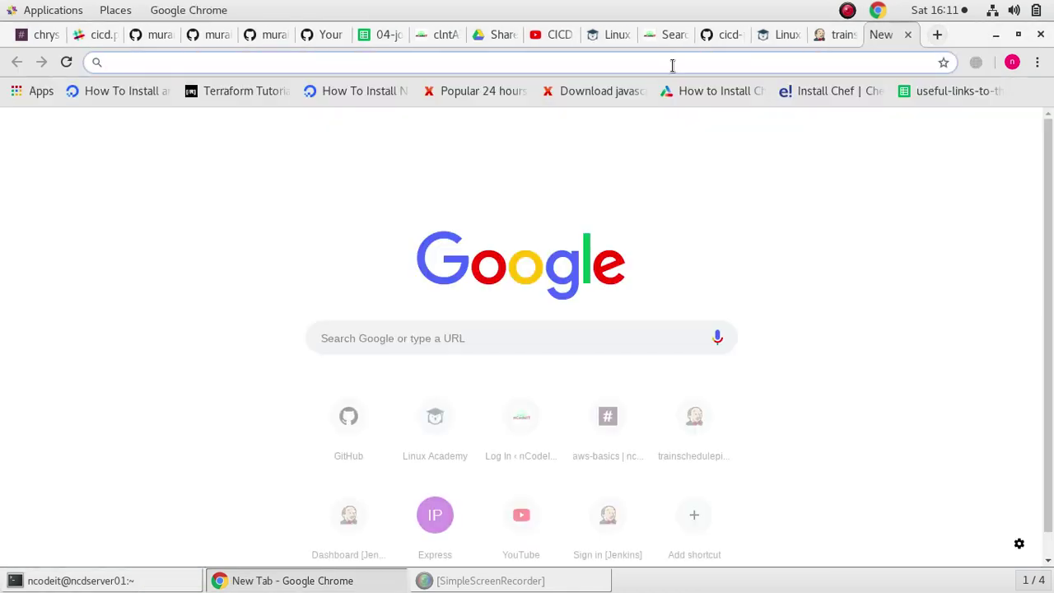
Reload Linux Academy and open the Cloud Servers list.
click(366, 92)
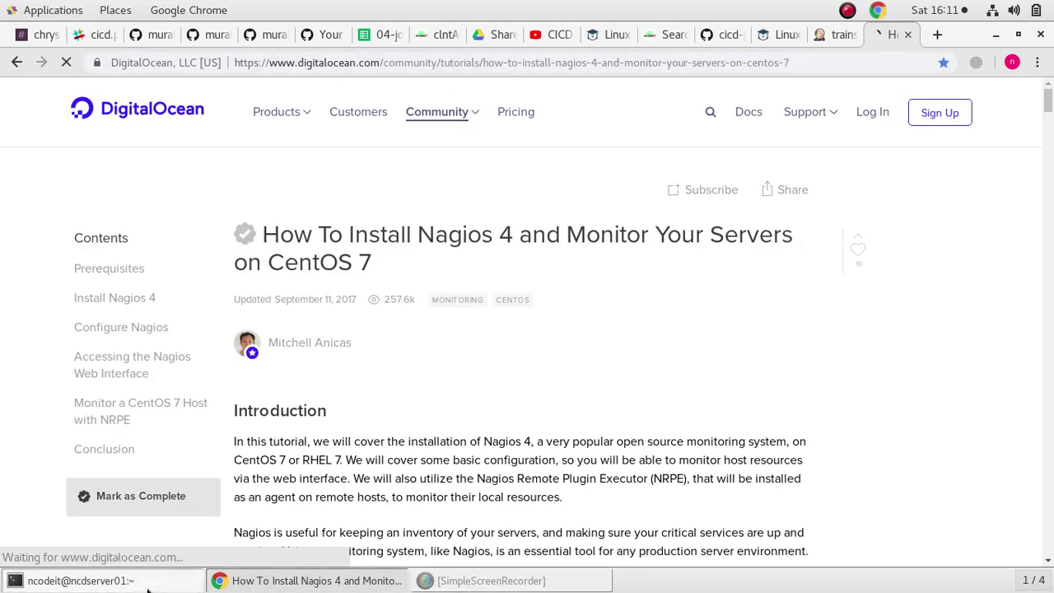
click(80, 580)
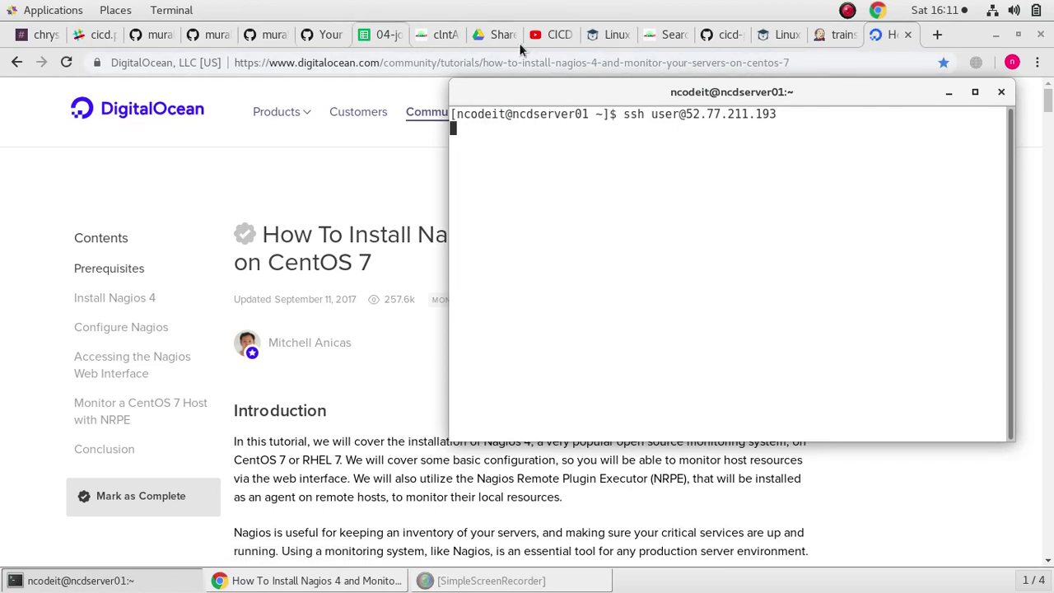
click(609, 39)
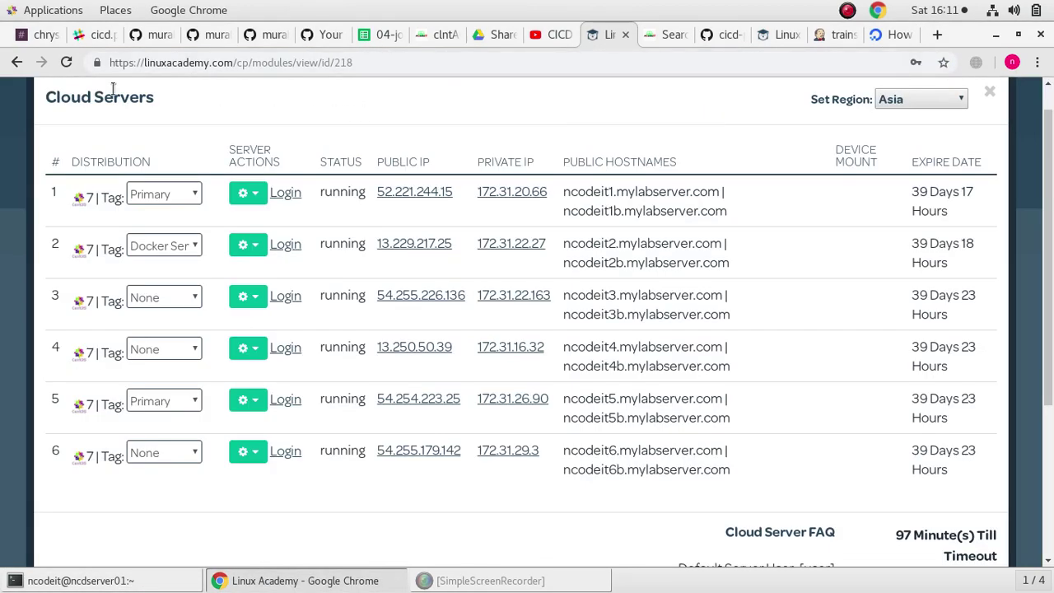
click(72, 62)
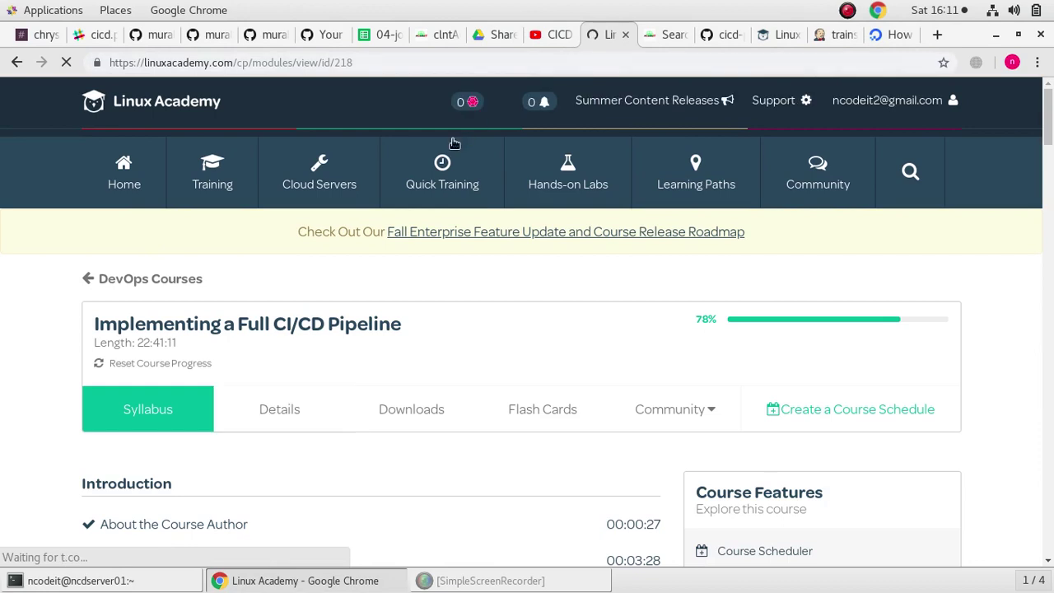
click(324, 161)
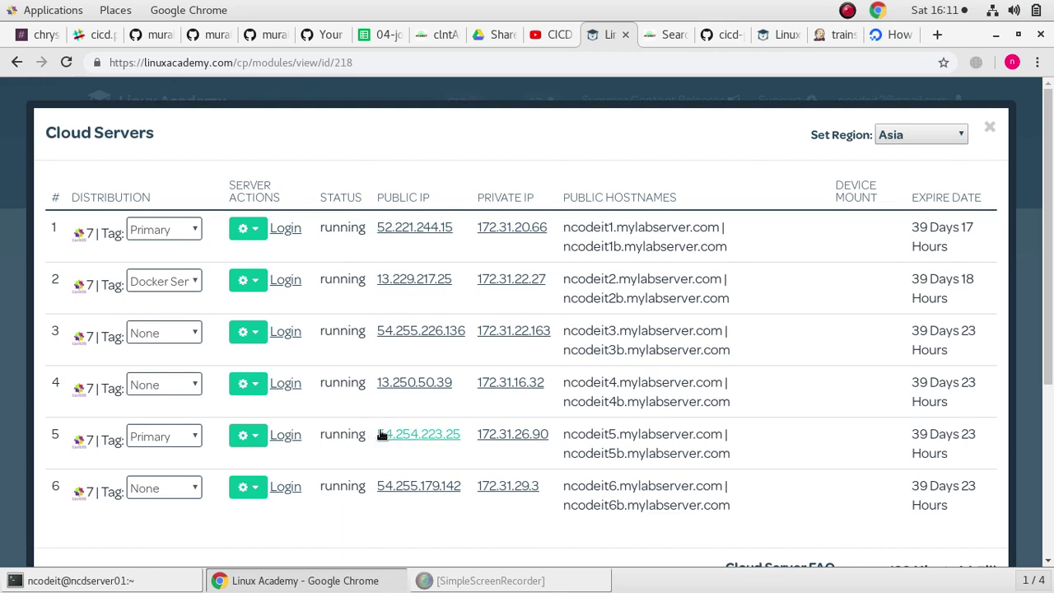
Copy server 5's public IP 54.254.223.25 and return to the terminal.
drag(370, 434, 460, 430)
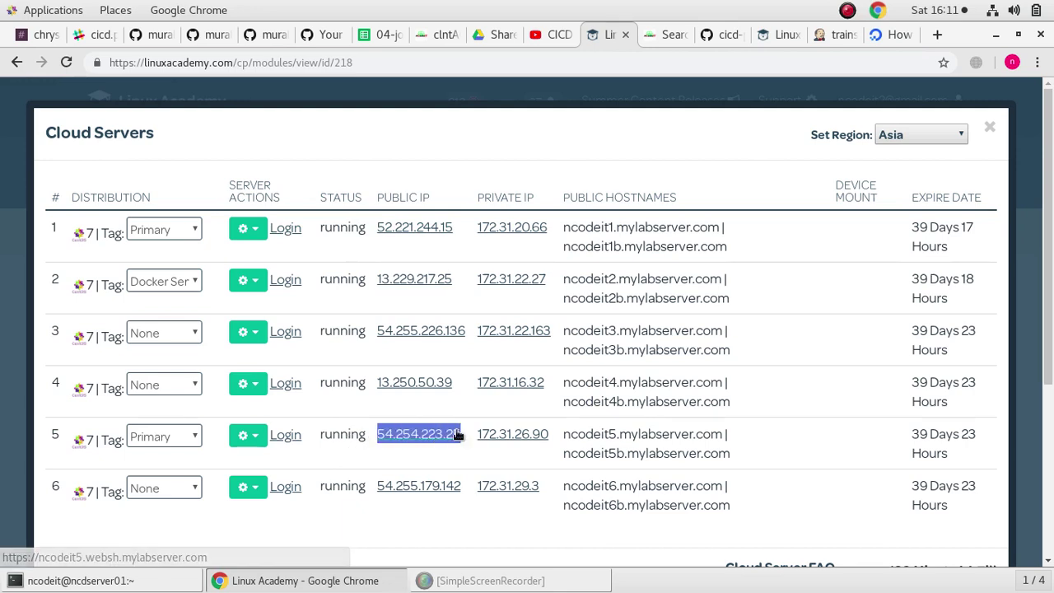
right_click(458, 431)
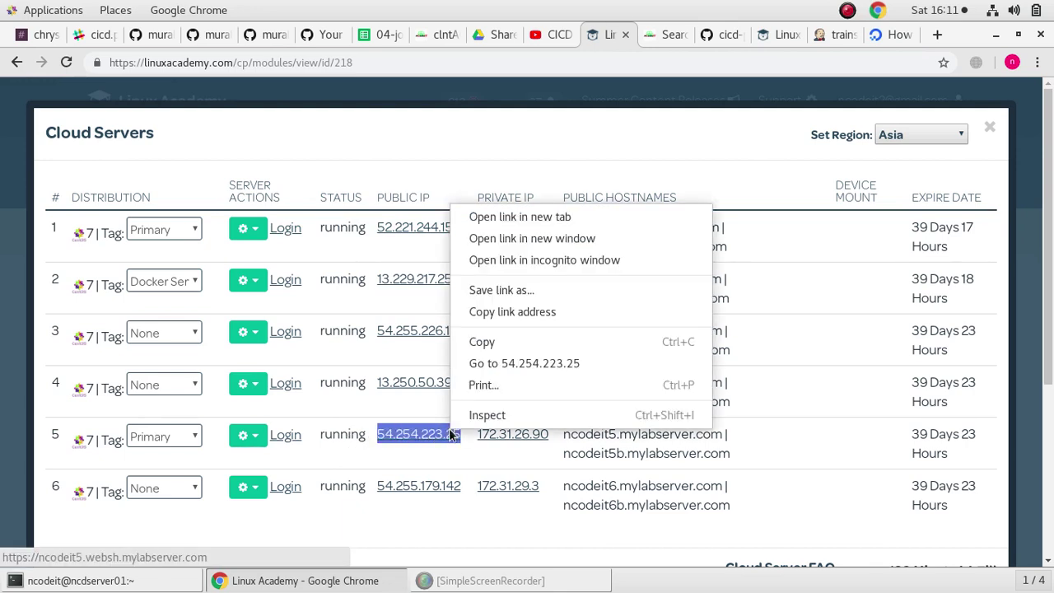
click(505, 346)
key(alt+Tab)
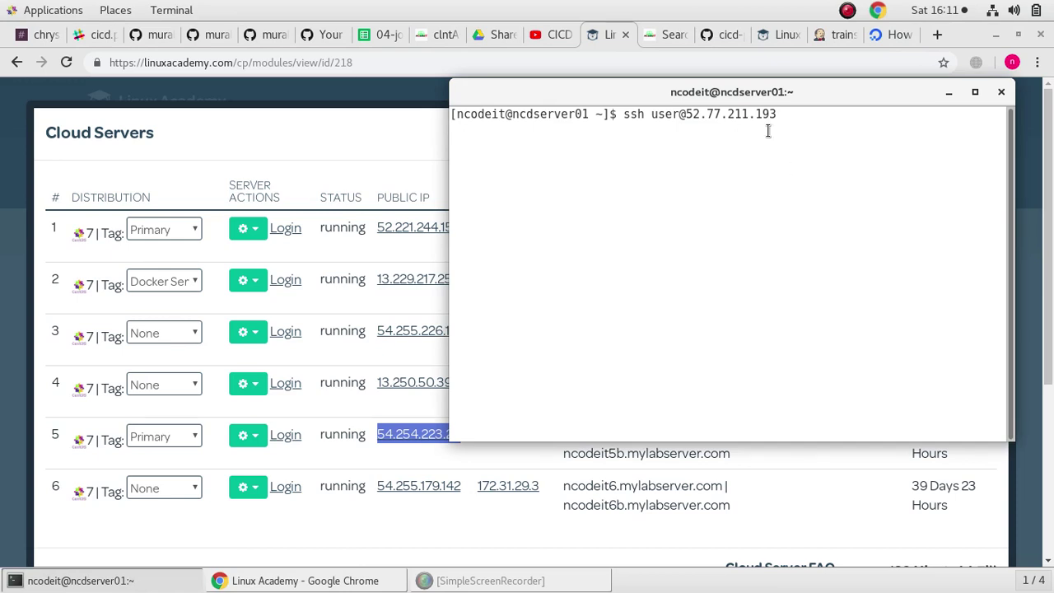
Cancel the hanging SSH connection with Ctrl+C and clear the prompt.
click(826, 36)
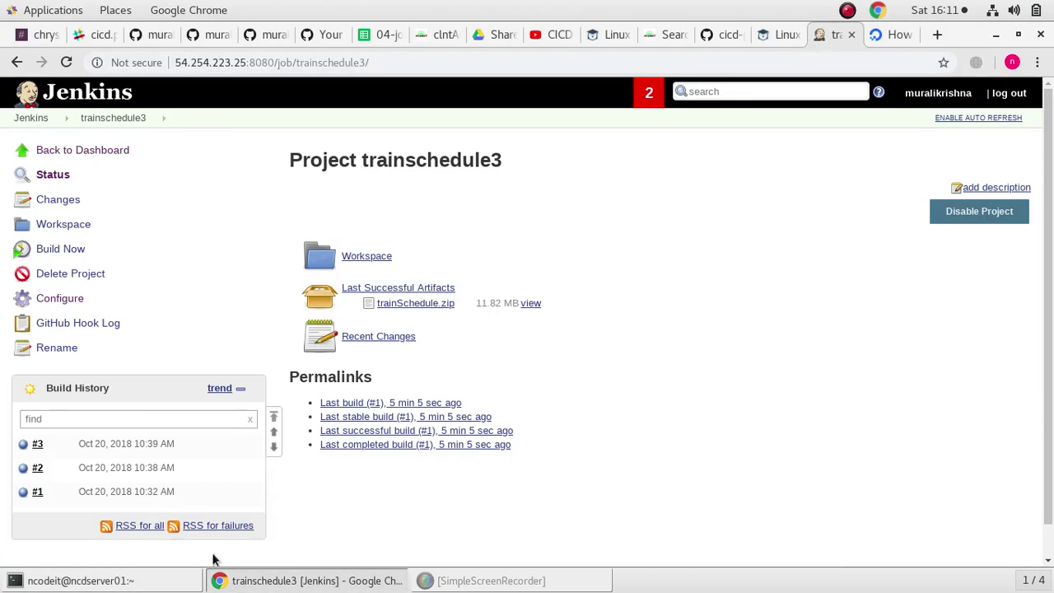
click(160, 585)
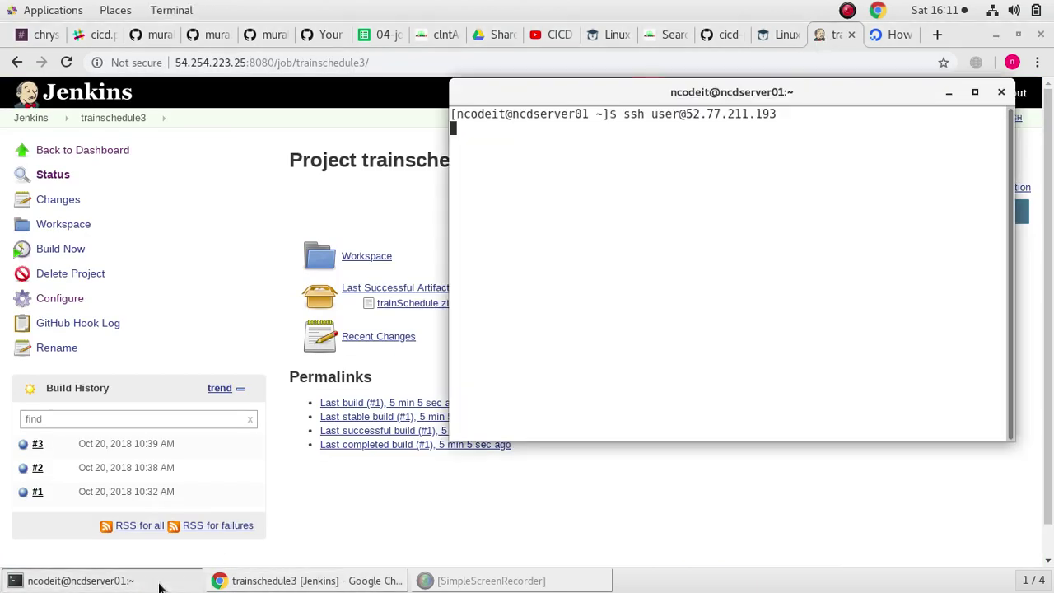
click(584, 36)
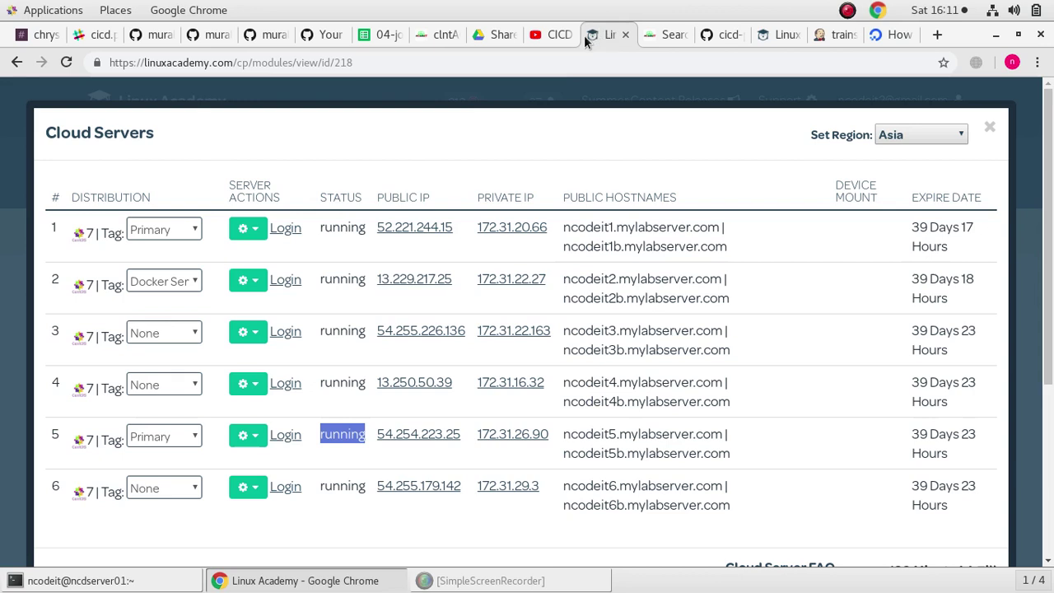
click(153, 584)
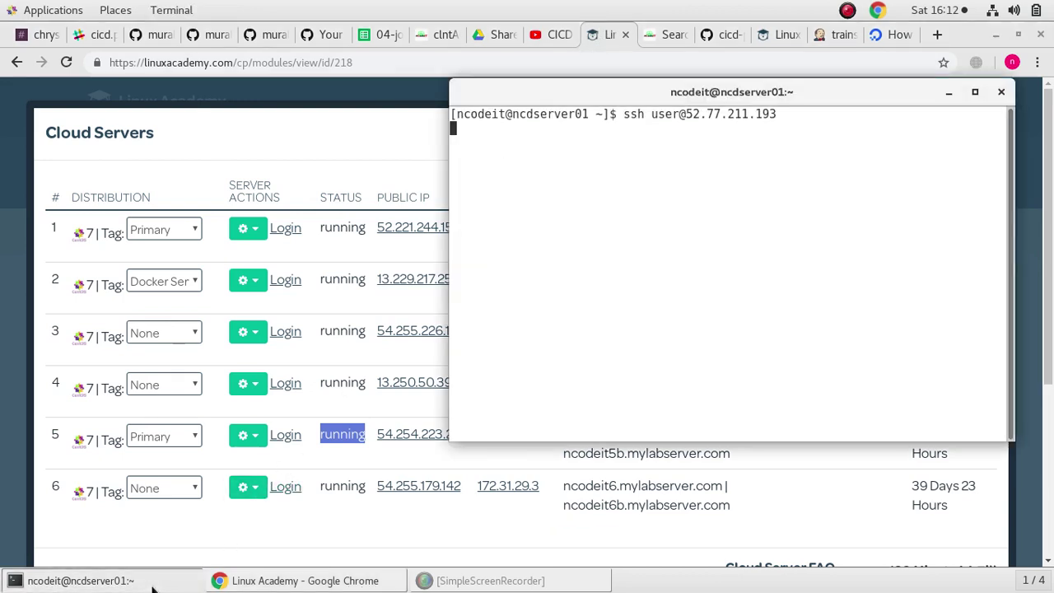
key(ctrl+c)
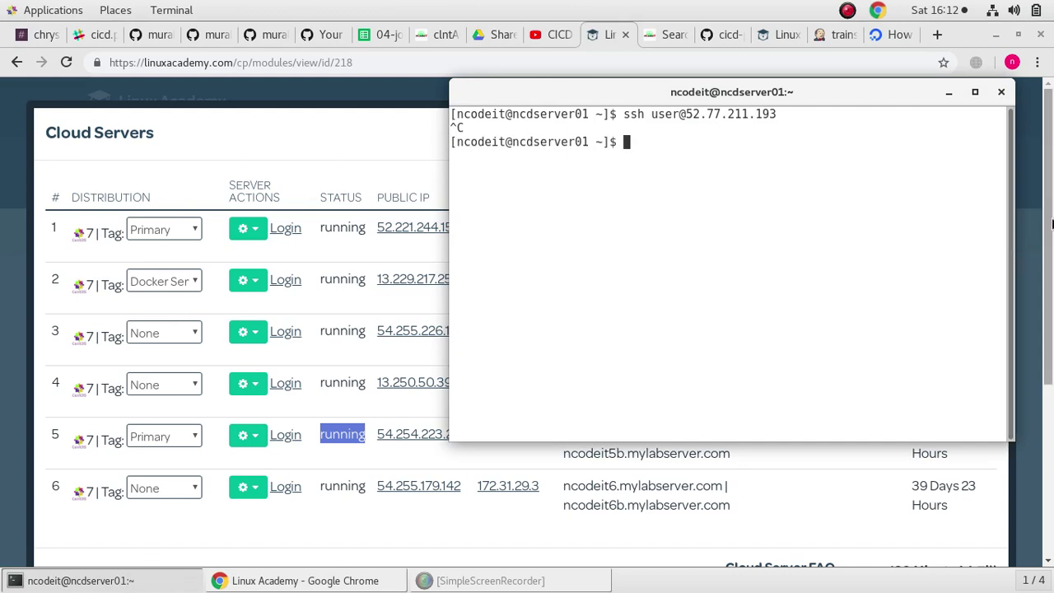
key(Up)
key(BackSpace)
key(BackSpace)
key(BackSpace)
key(BackSpace)
key(BackSpace)
key(BackSpace)
key(BackSpace)
key(BackSpace)
key(BackSpace)
key(BackSpace)
key(BackSpace)
key(BackSpace)
key(BackSpace)
key(ctrl+shift+v)
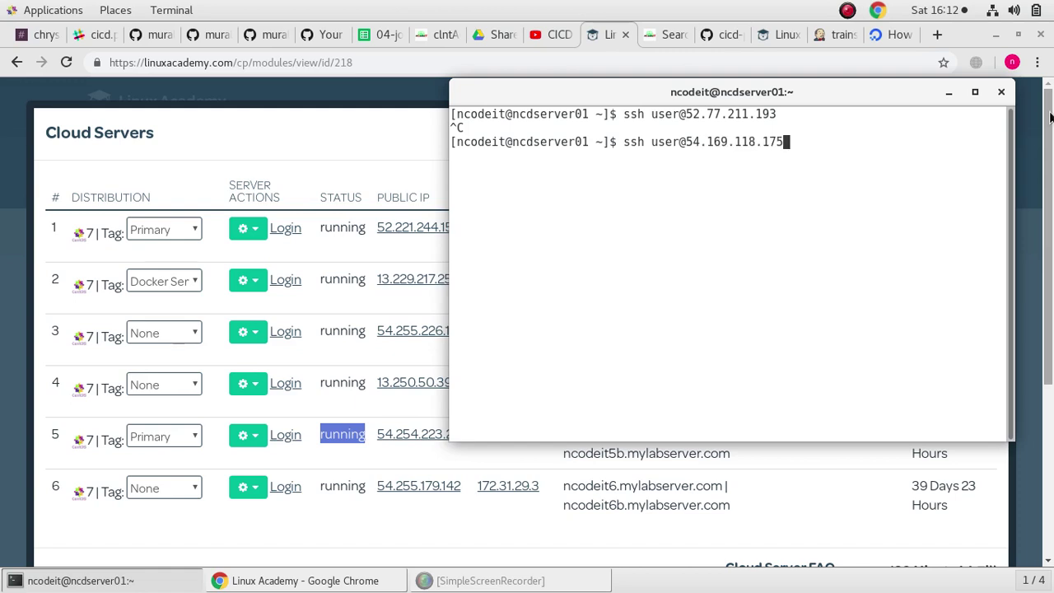
key(Up)
key(Up)
key(Up)
key(Up)
key(Up)
key(Down)
key(Down)
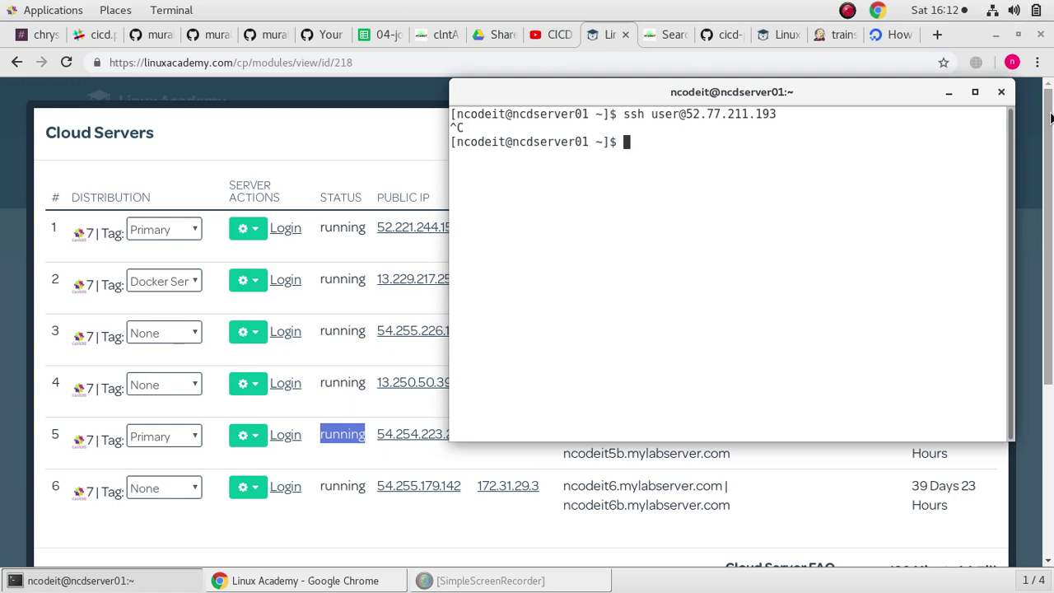
text(sh)
text(h ujser)
key(BackSpace)
key(BackSpace)
key(BackSpace)
key(BackSpace)
text(ser@)
right_click(734, 169)
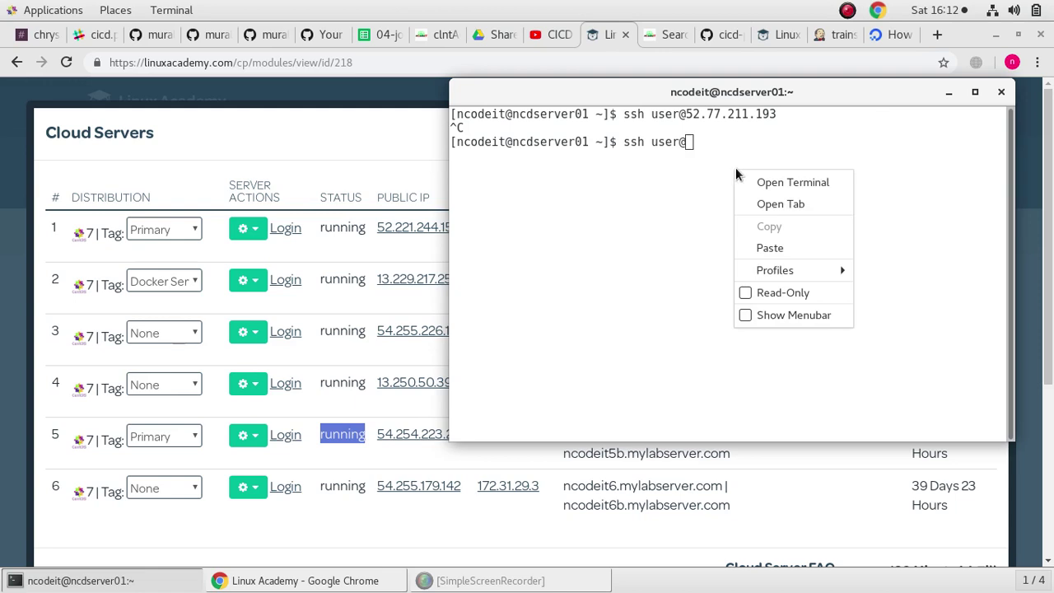
click(771, 247)
key(Return)
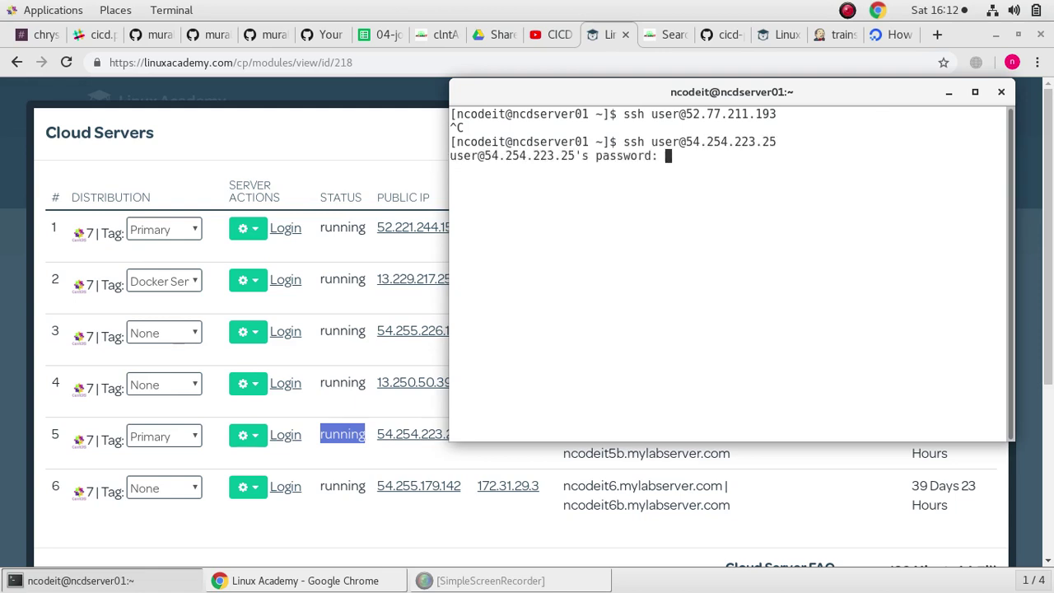
key(Return)
click(936, 49)
Try loading 192.168.23.33 in a new browser tab.
click(936, 36)
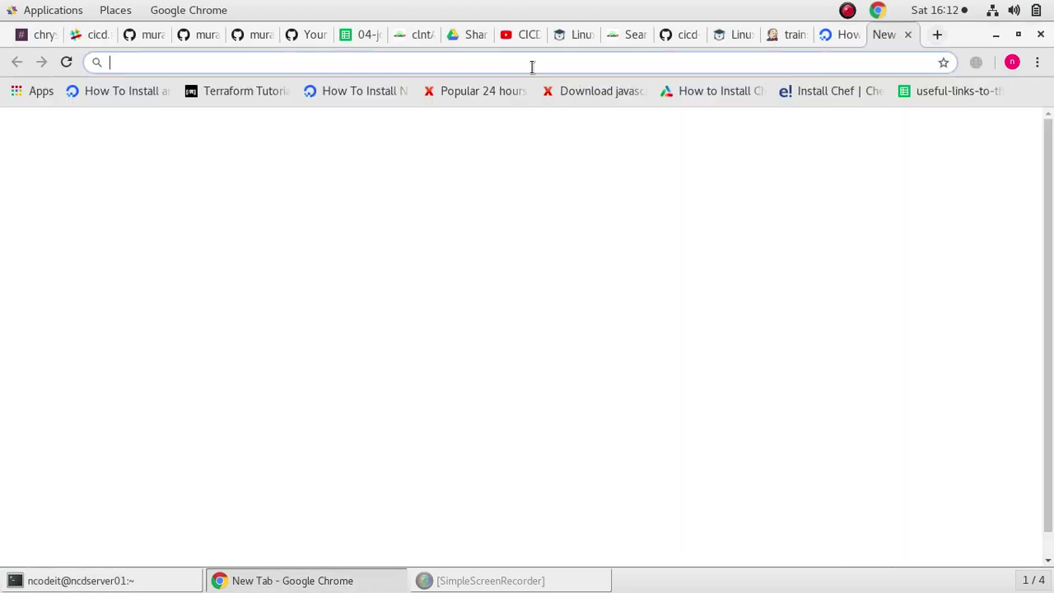
text(192)
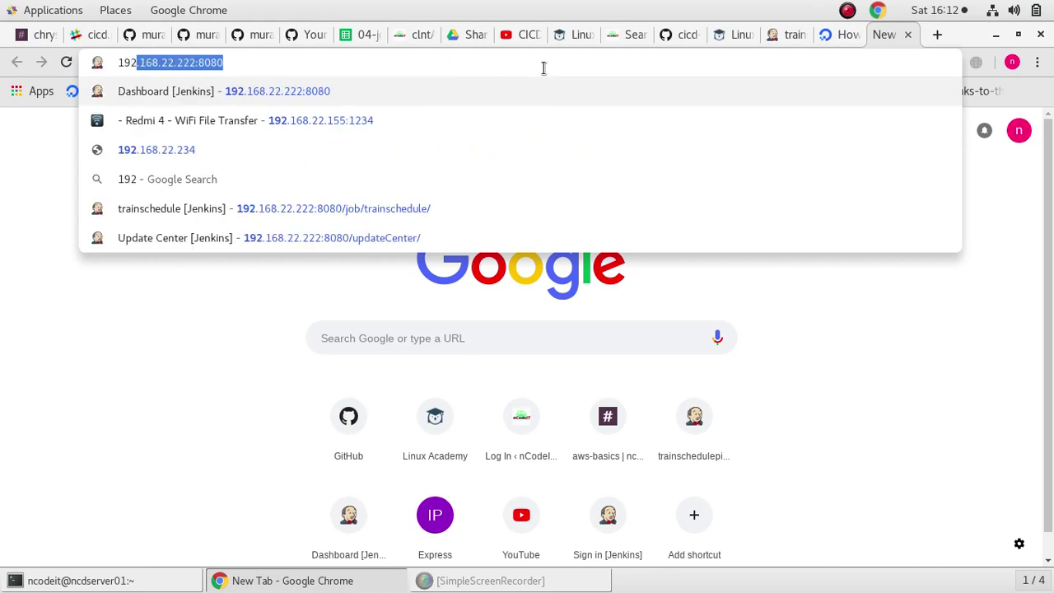
text(.168.23.)
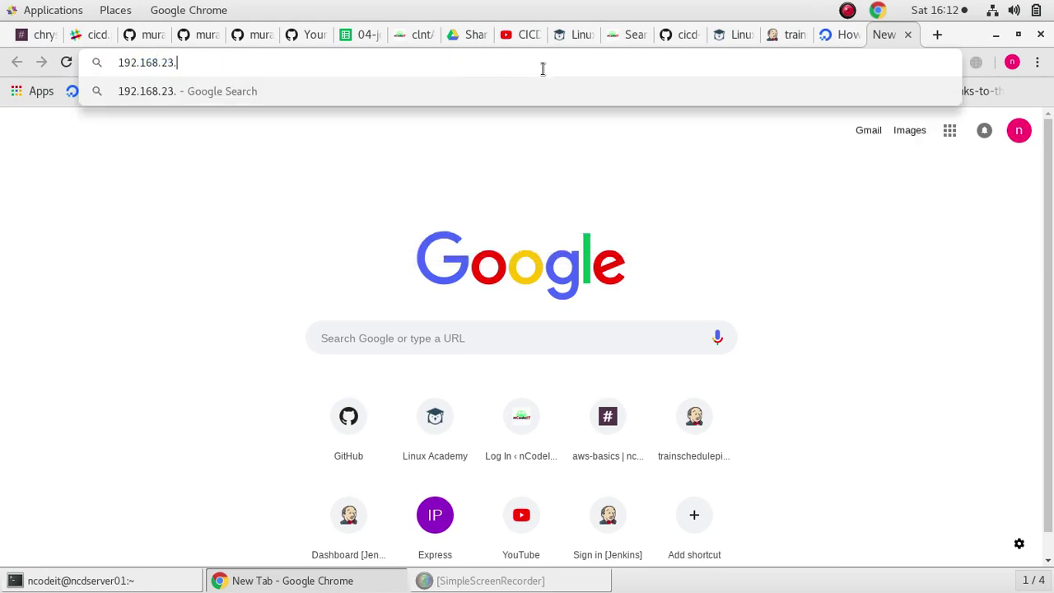
text(1)
key(BackSpace)
text(33)
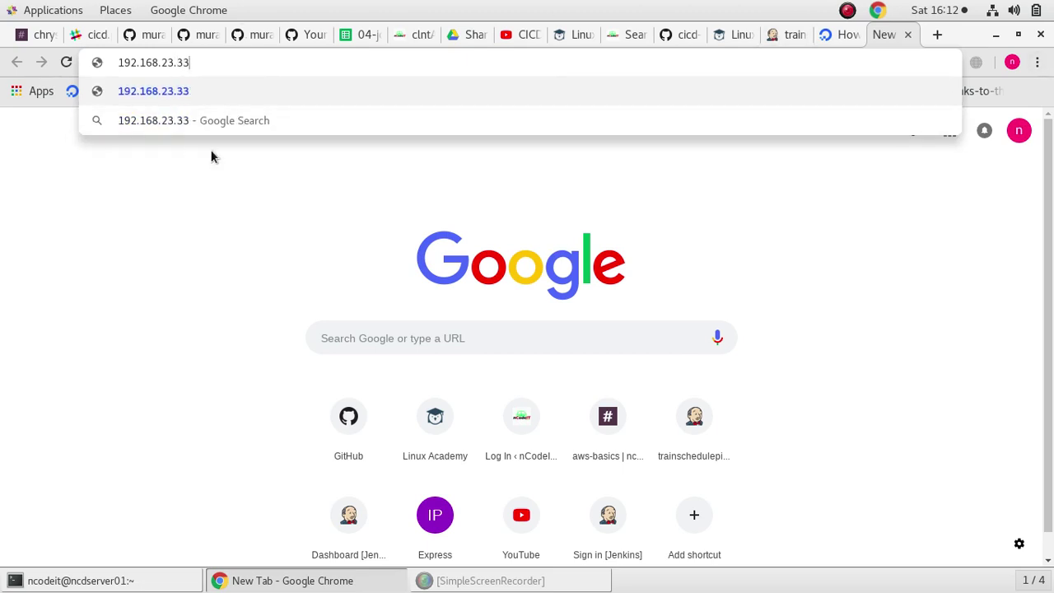
click(833, 38)
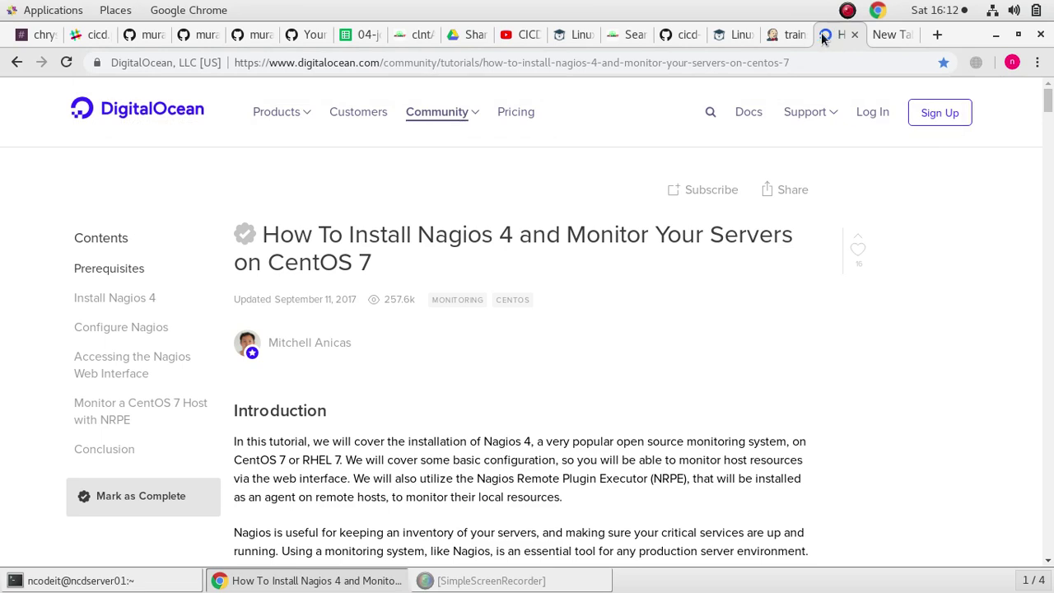
click(894, 36)
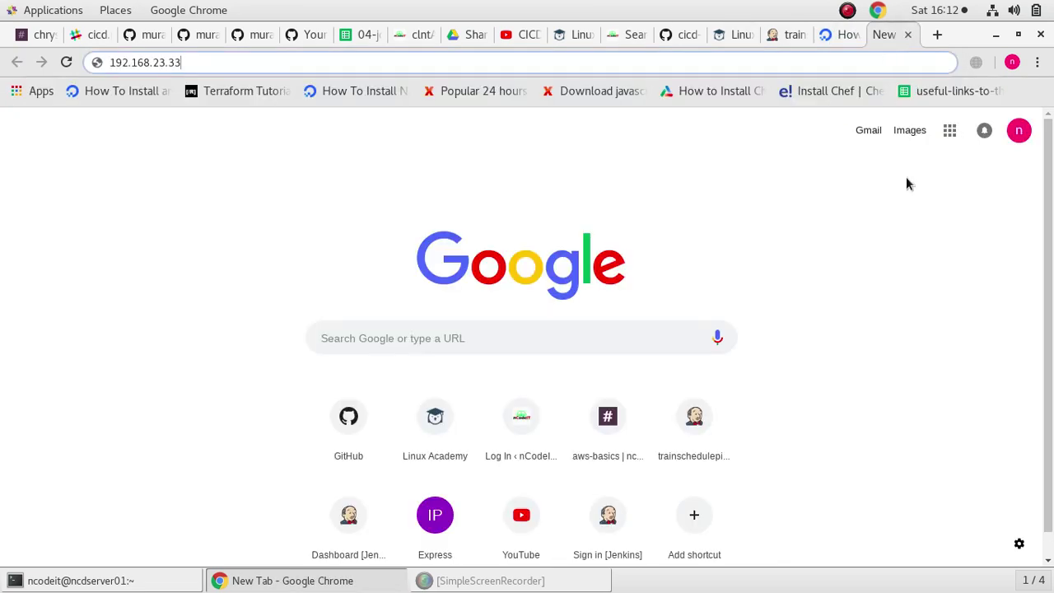
key(Return)
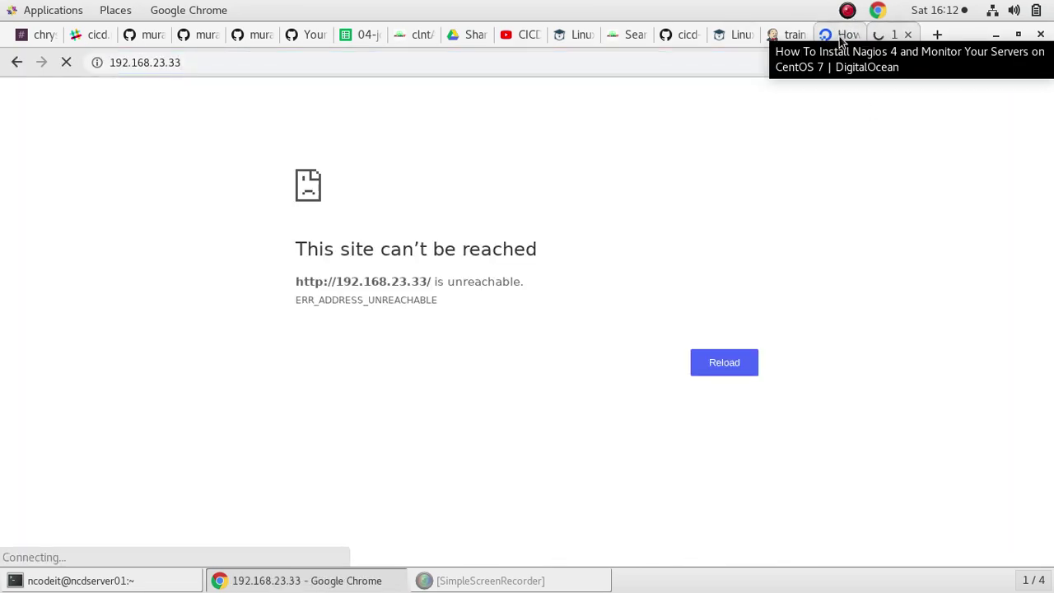
List the remote home folder with ls and begin typing 'git clone'.
click(827, 43)
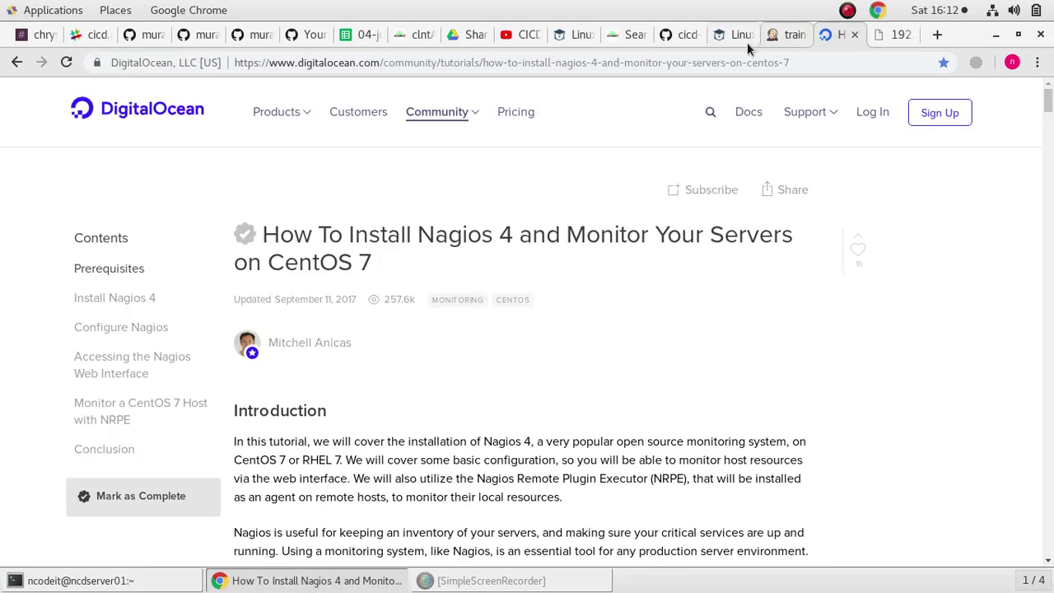
click(782, 40)
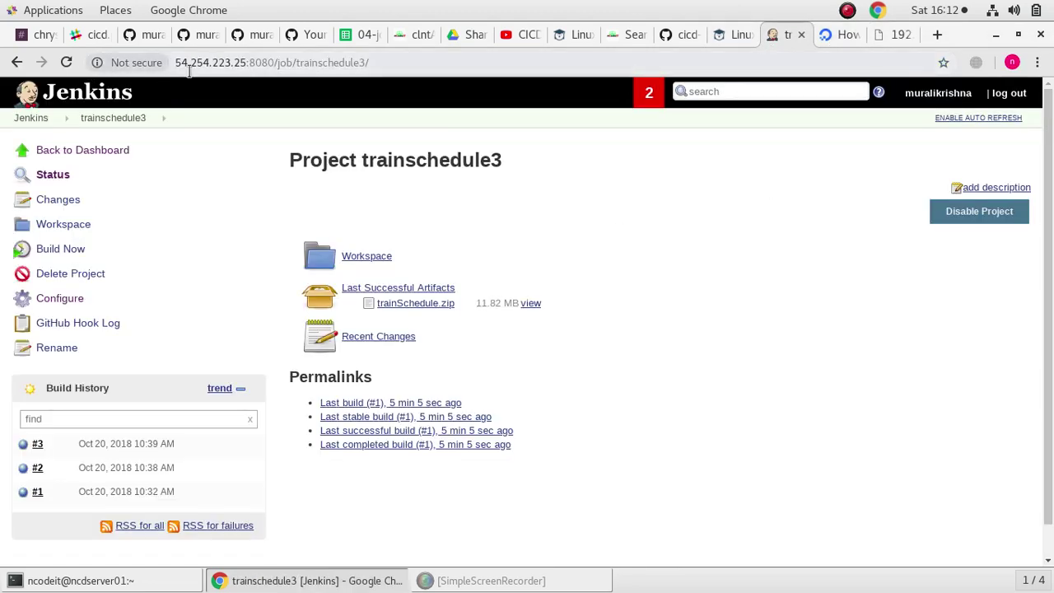
click(594, 32)
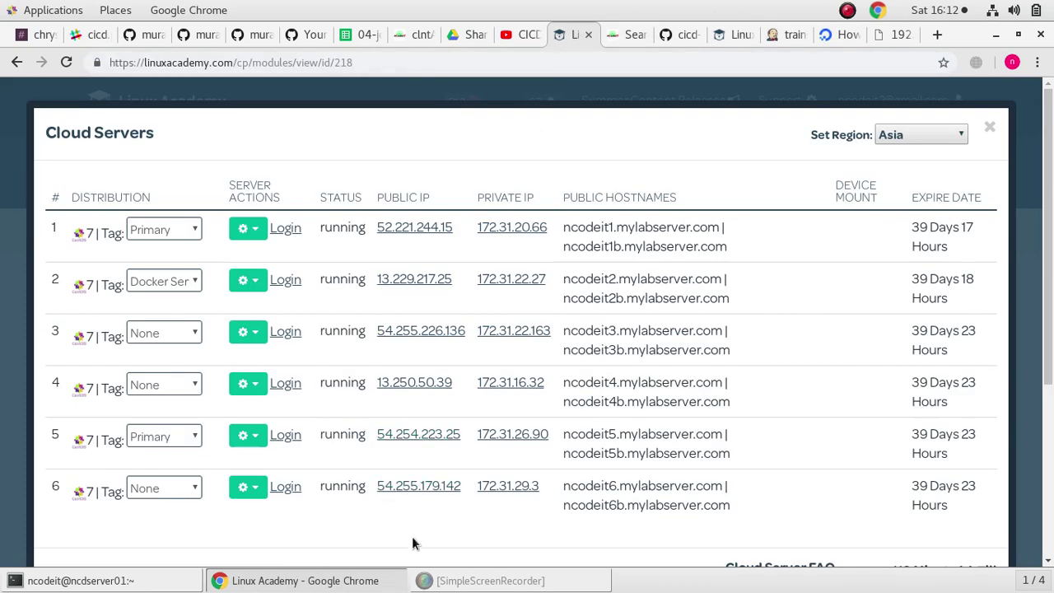
click(78, 581)
text(ls)
key(Return)
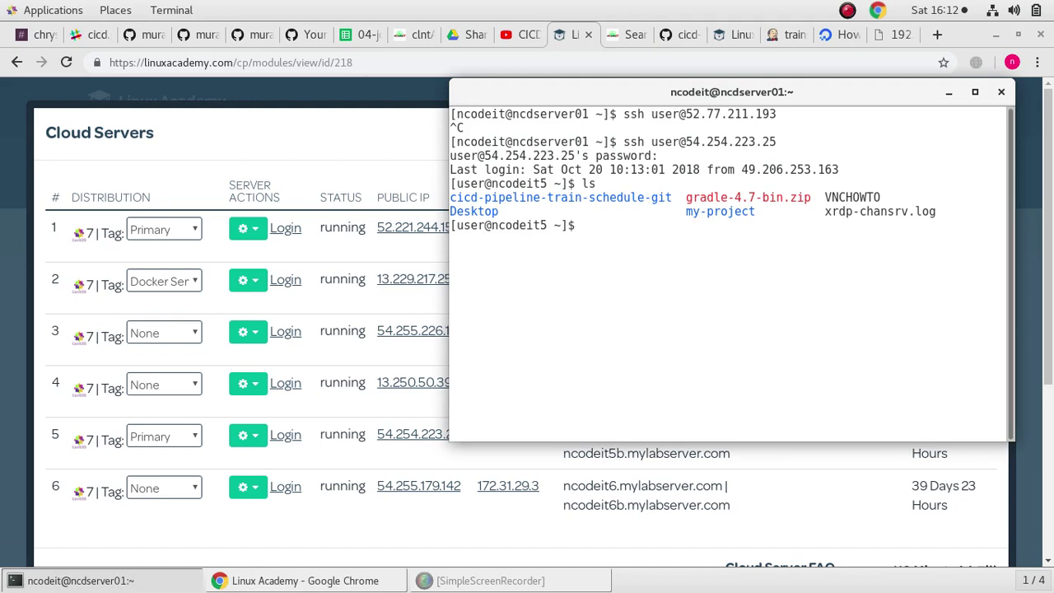
text(c)
key(BackSpace)
text(git clone)
Open cicd-pipeline-train-schedule-cd from Your repositories and select its URL.
click(257, 36)
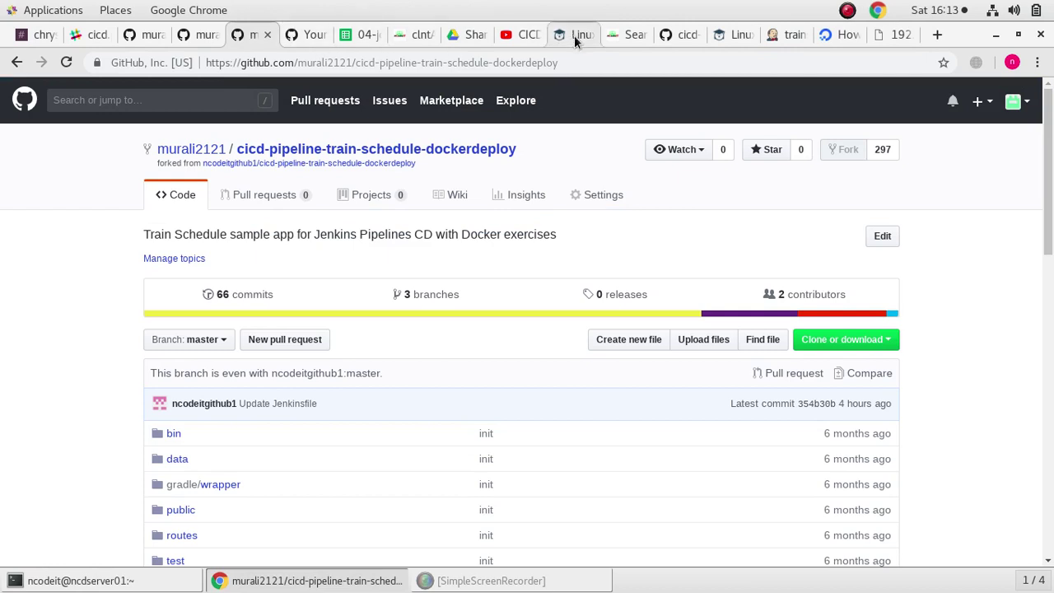
click(675, 34)
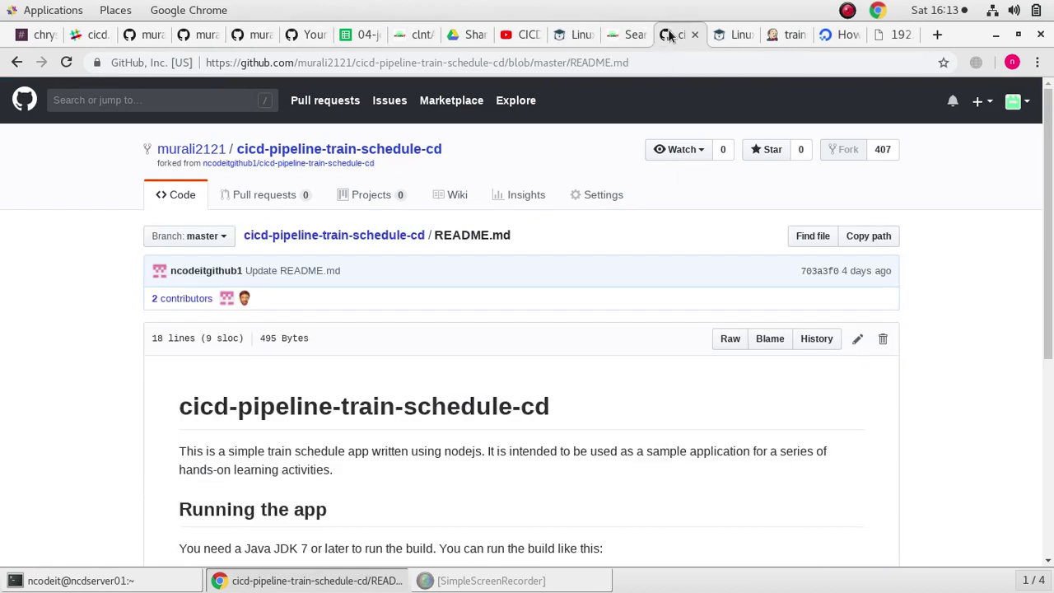
click(1017, 101)
click(937, 212)
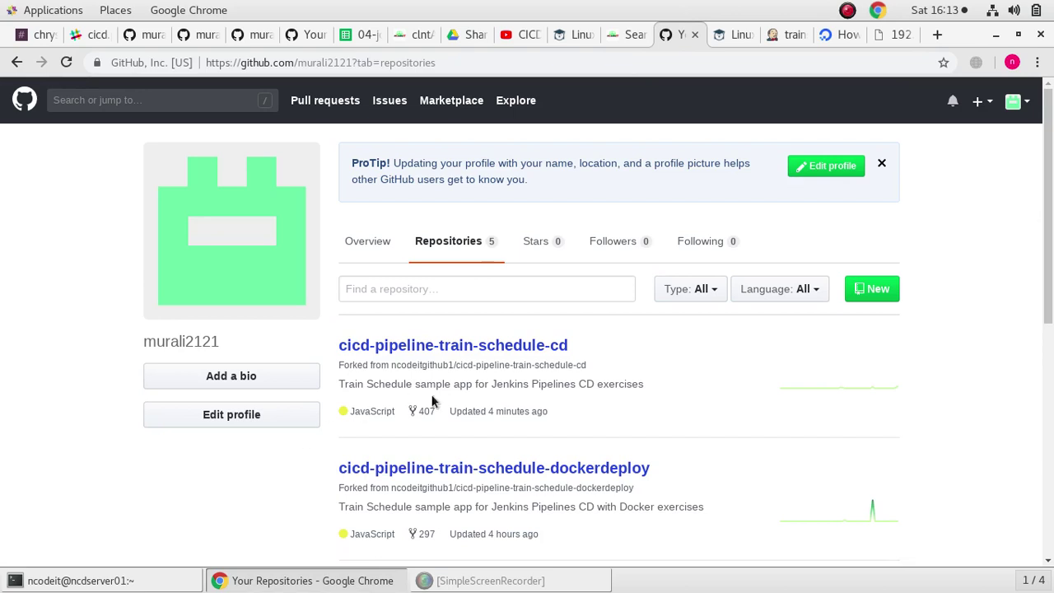
click(359, 347)
click(533, 63)
key(ctrl+c)
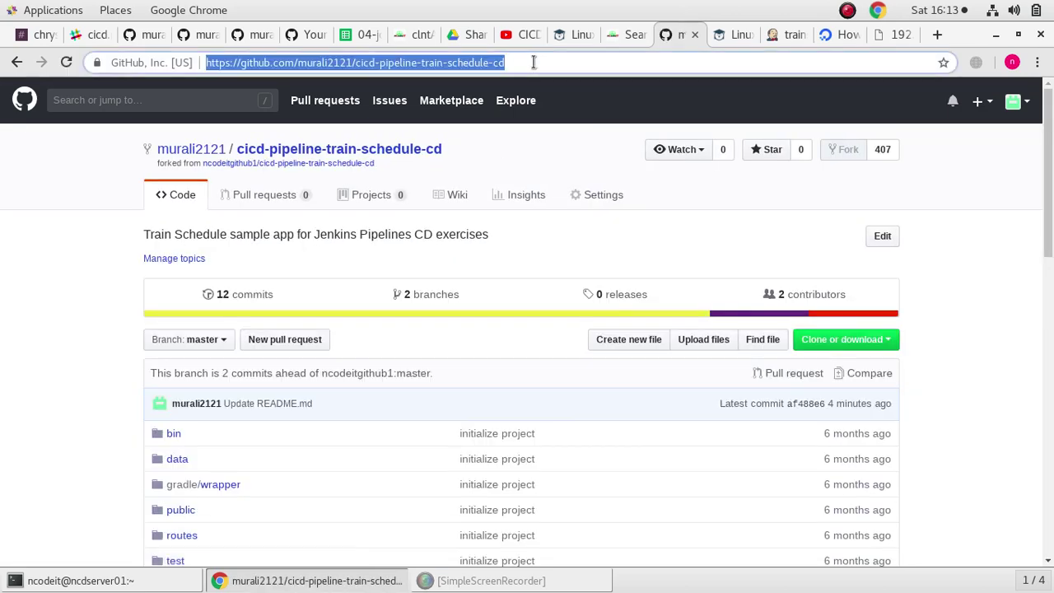
Run git clone with the pasted cicd-pipeline-train-schedule-cd URL, then list the home folder.
click(74, 580)
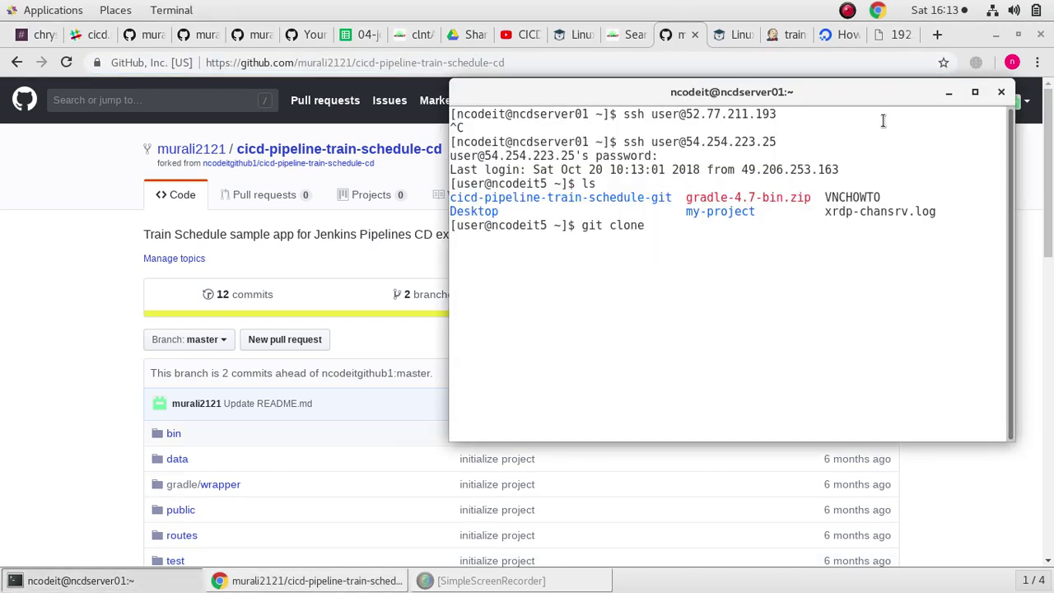
right_click(735, 270)
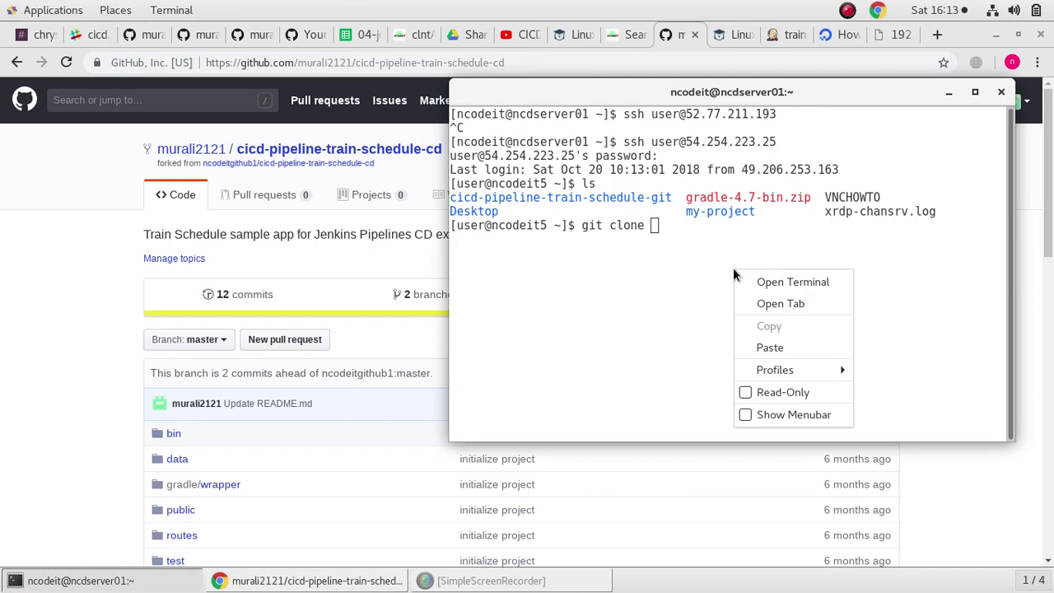
click(769, 347)
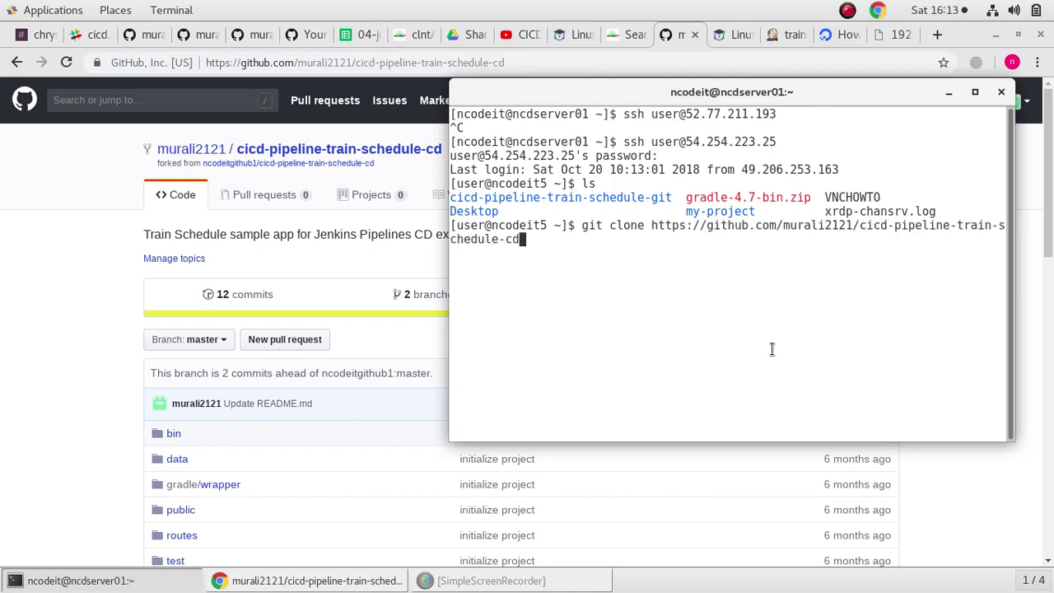
key(Return)
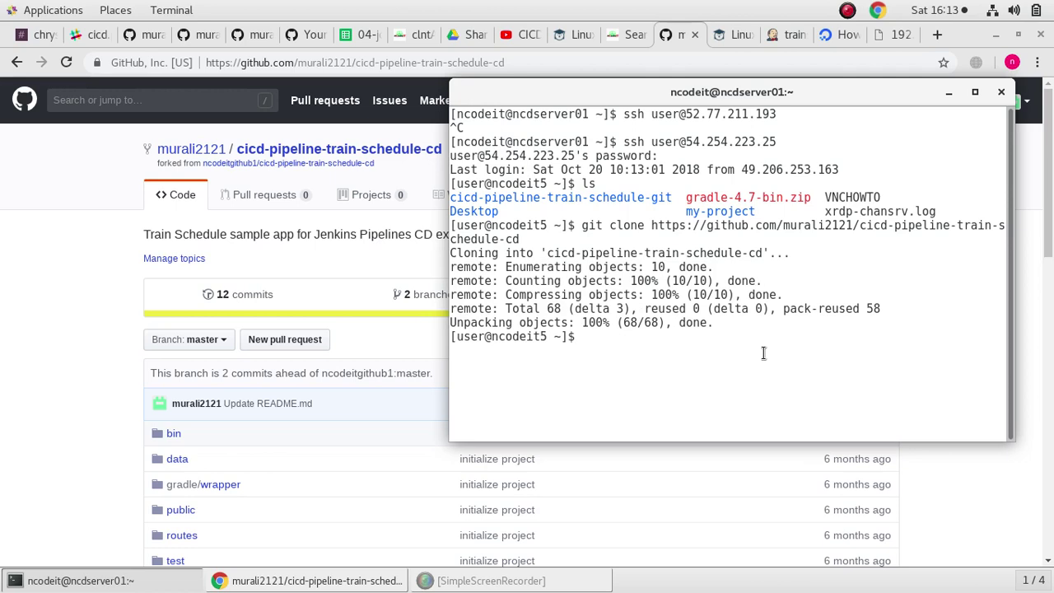
text(ls)
key(Return)
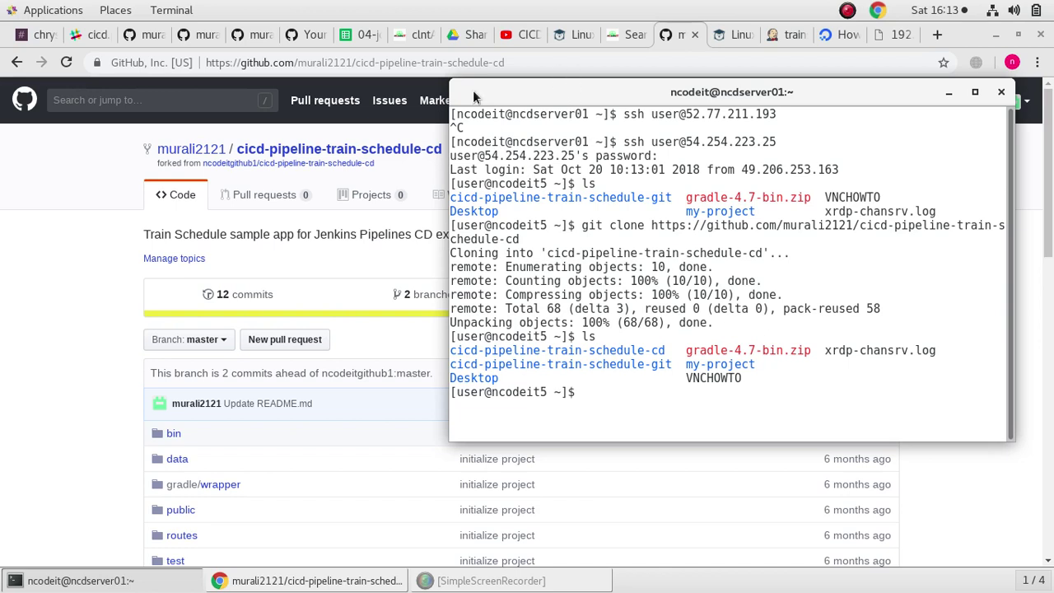
Open the cicd-pipeline-train-schedule-dockerdeploy repository and select its URL.
click(43, 209)
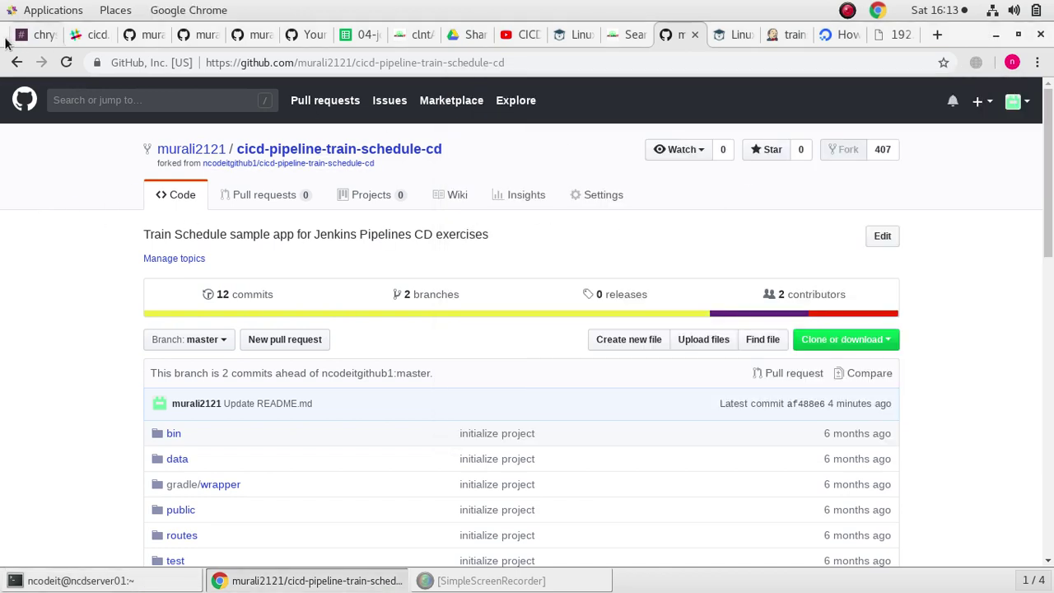
click(13, 66)
scroll(497, 362, down, 5)
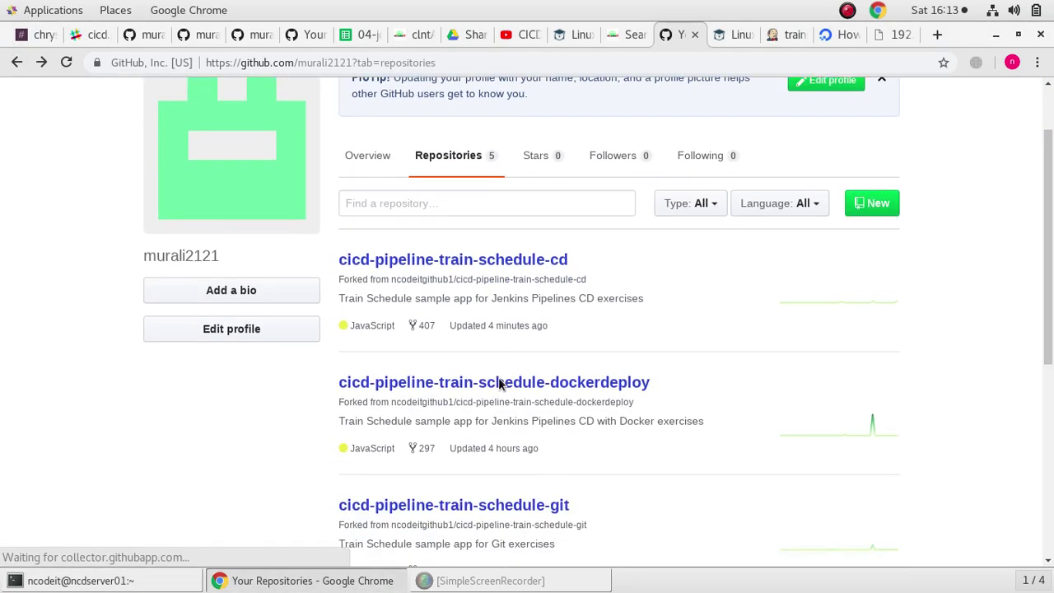
click(516, 263)
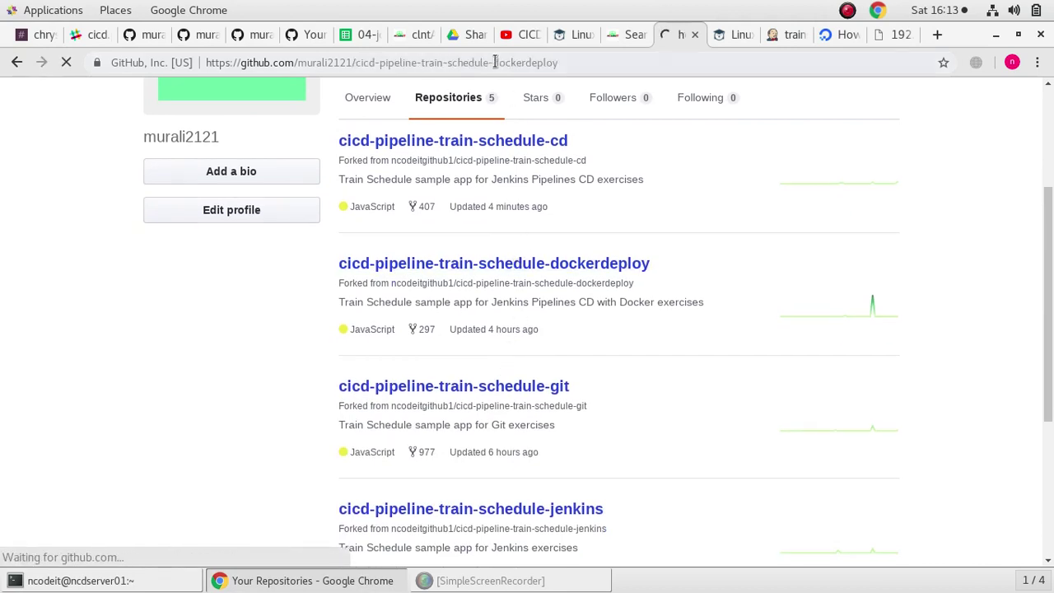
click(494, 62)
key(ctrl+c)
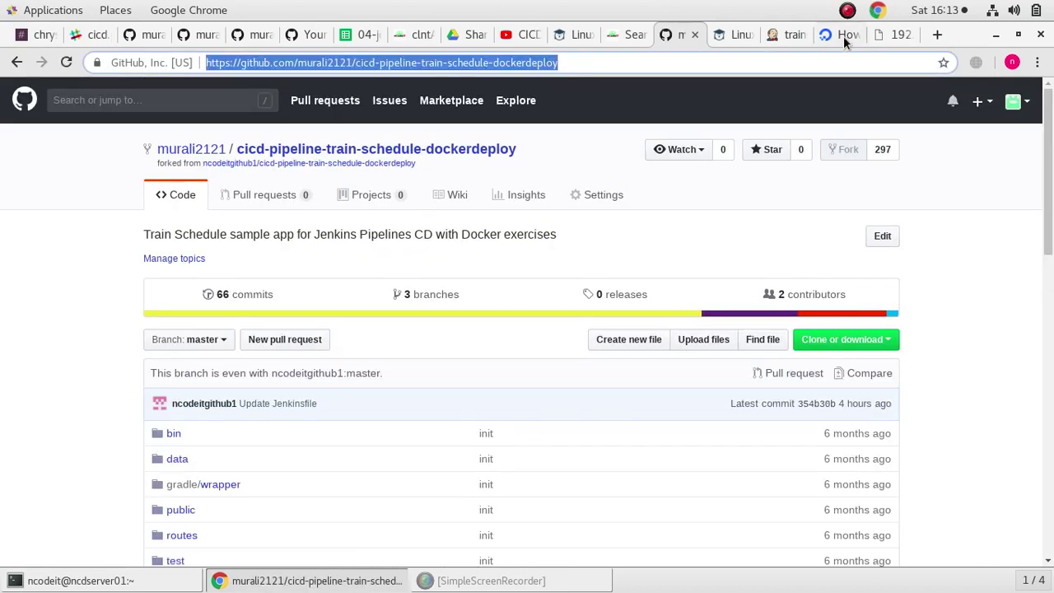
Clone the dockerdeploy repository onto the server with git clone, then run ls.
click(168, 580)
text(git cone)
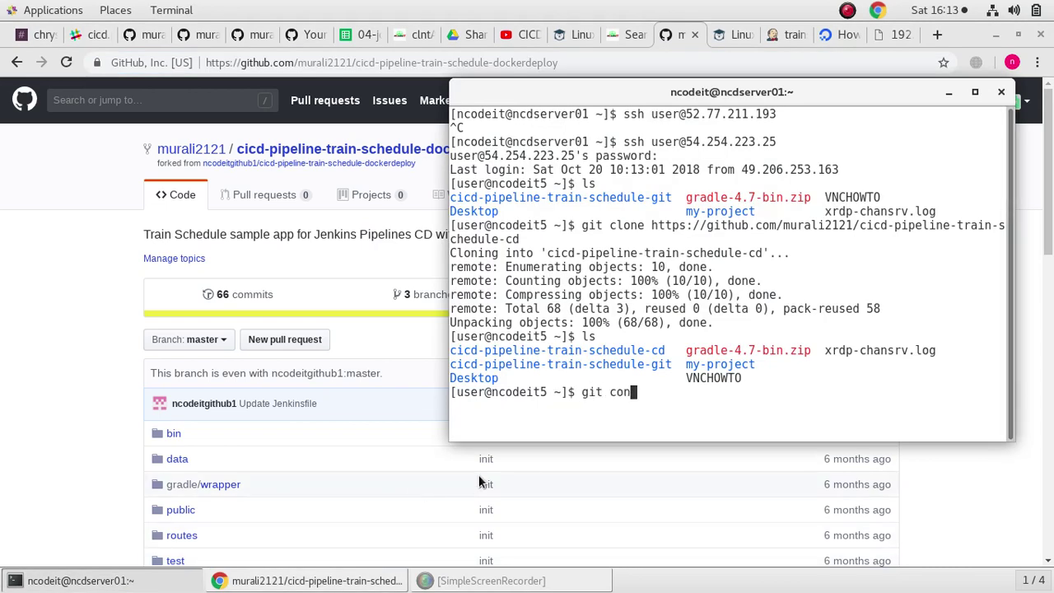
key(BackSpace)
key(BackSpace)
key(BackSpace)
text(lone)
right_click(672, 398)
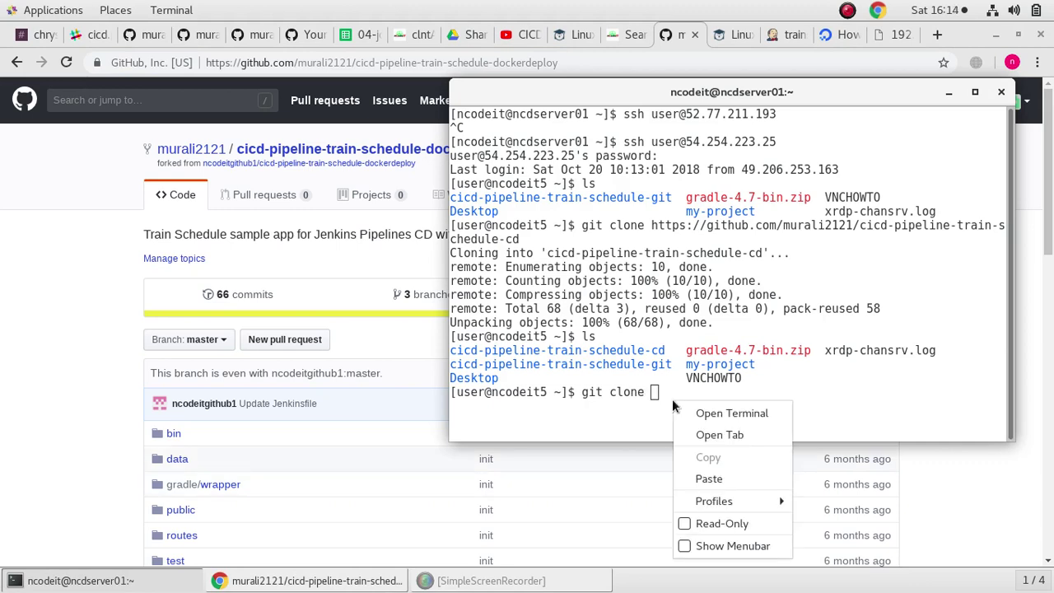
click(713, 479)
key(Return)
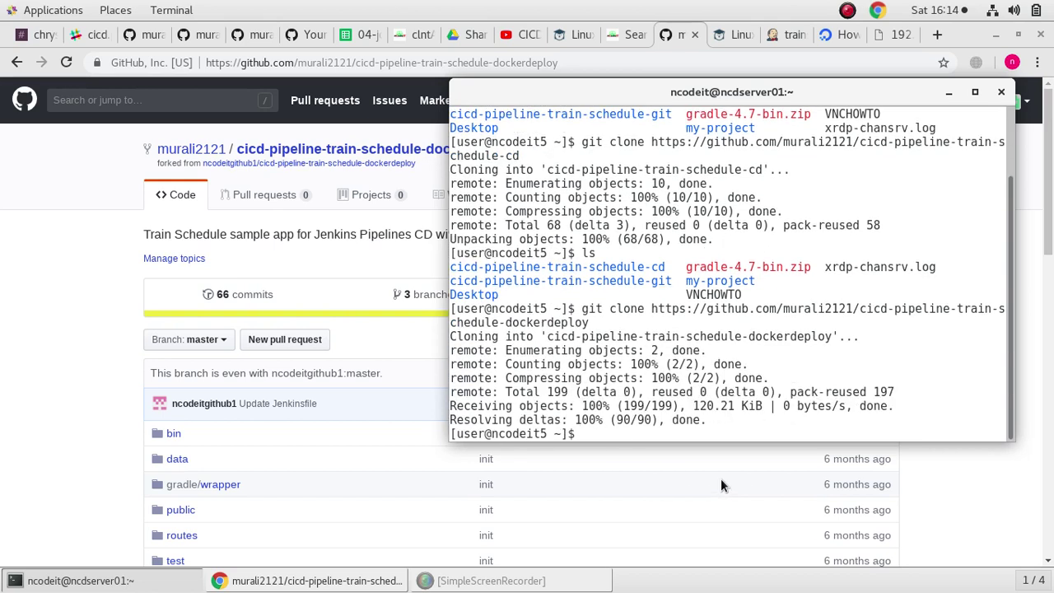
text(ls)
key(Return)
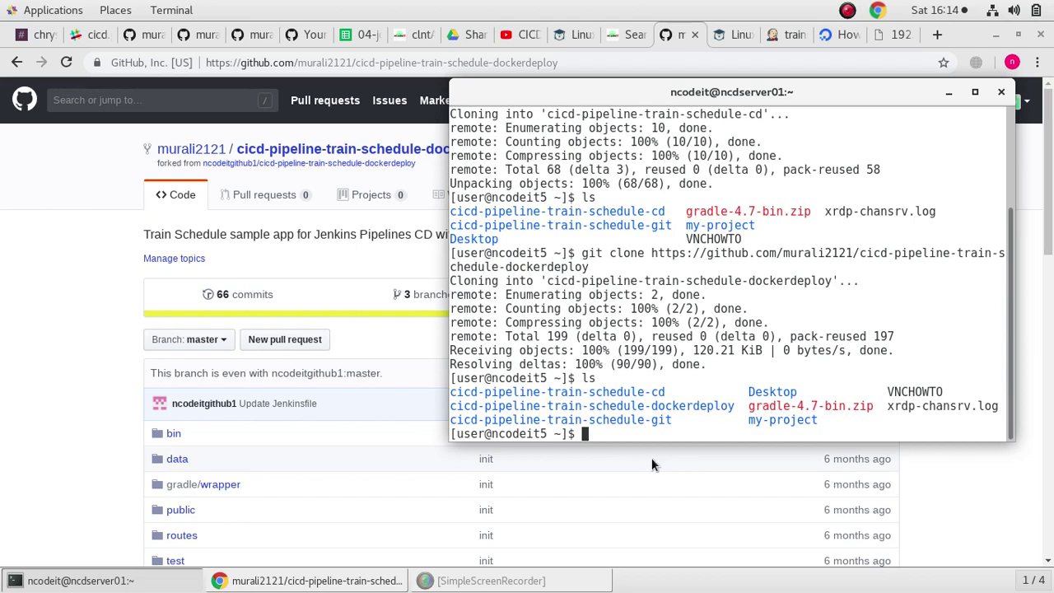
Find the cicd.pdf Building docker steps among the tabs, then raise the server terminal.
click(893, 37)
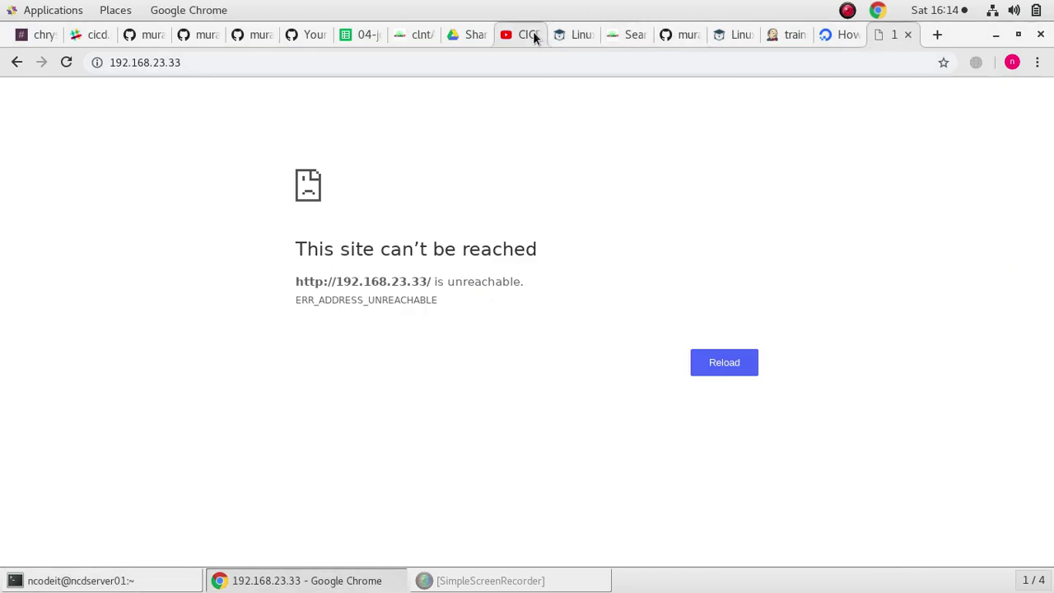
click(533, 33)
click(566, 35)
click(623, 37)
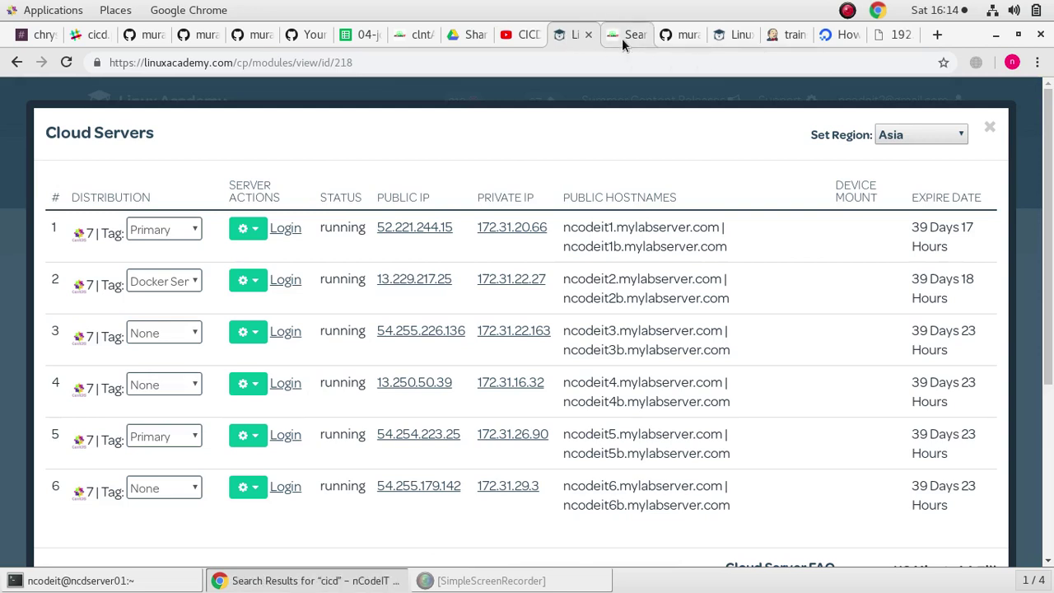
click(733, 36)
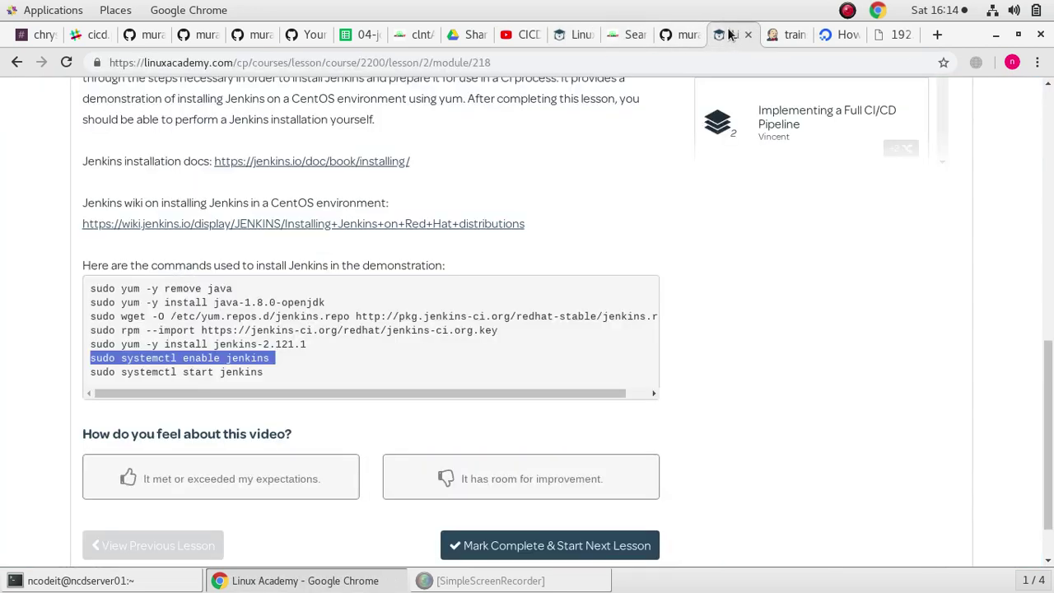
click(784, 37)
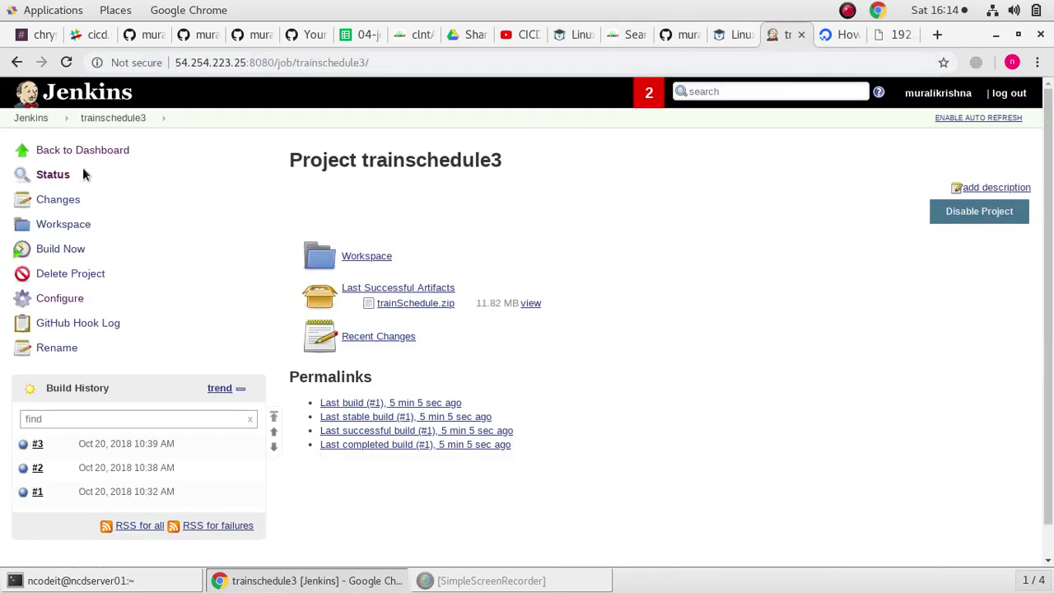
click(97, 37)
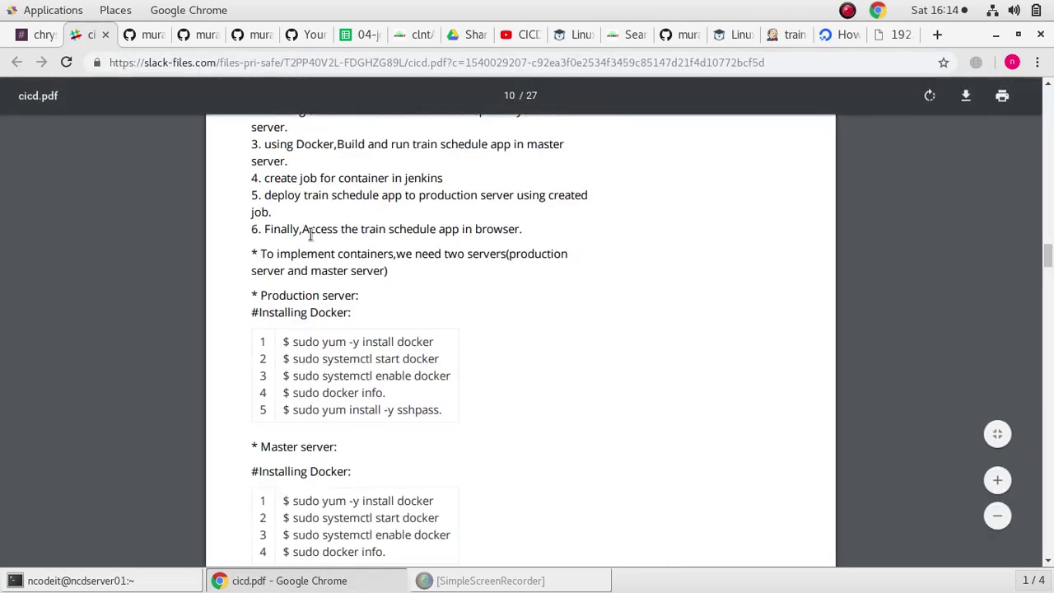
scroll(390, 310, down, 3)
scroll(390, 310, up, 1)
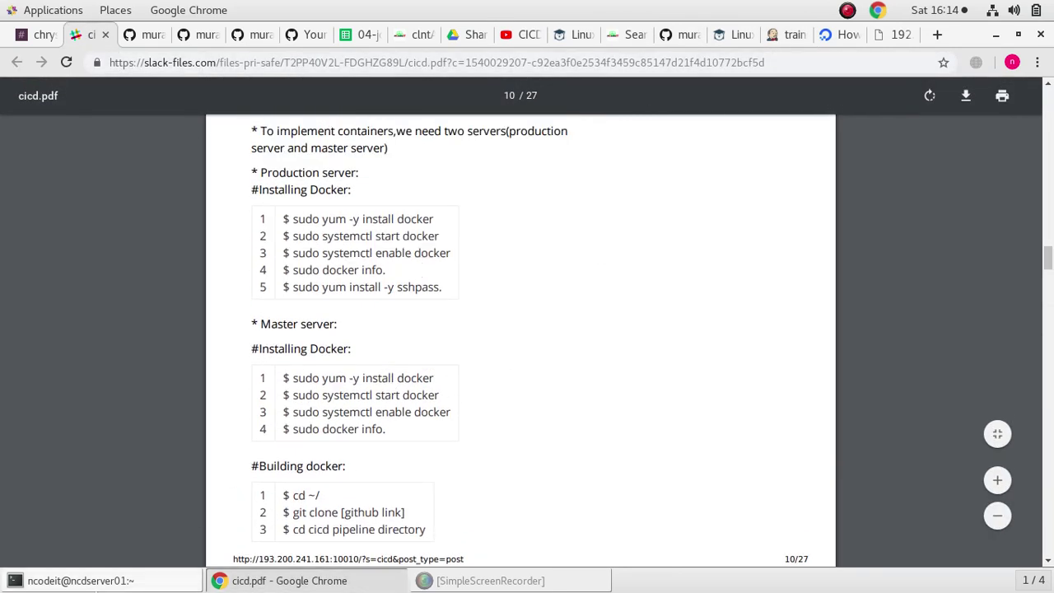
click(31, 581)
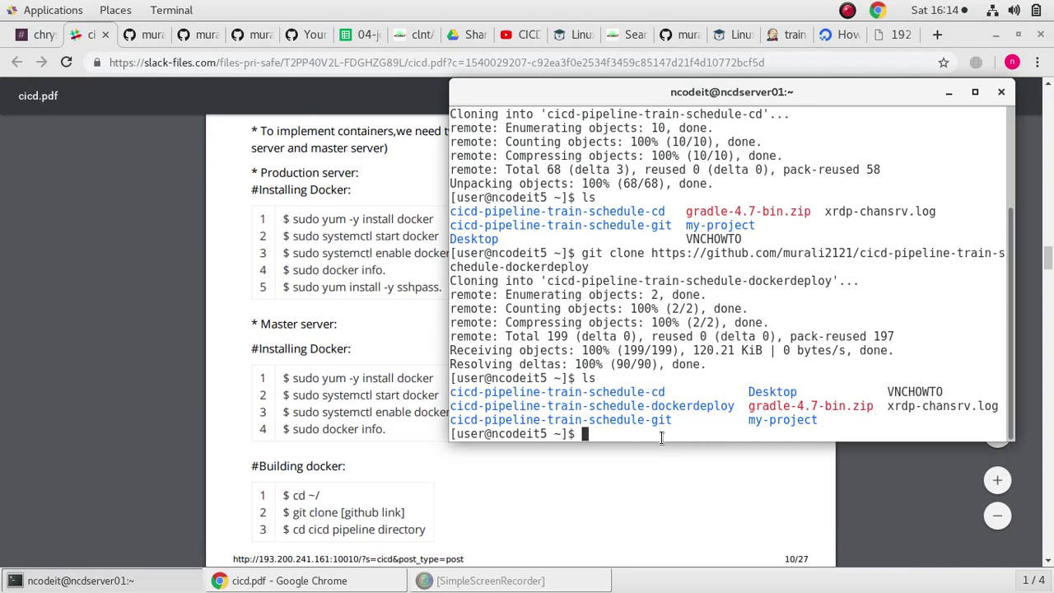
Run 'sudo yum -y install docker' and enter the sudo password until it reports Complete.
text(sudo yum install)
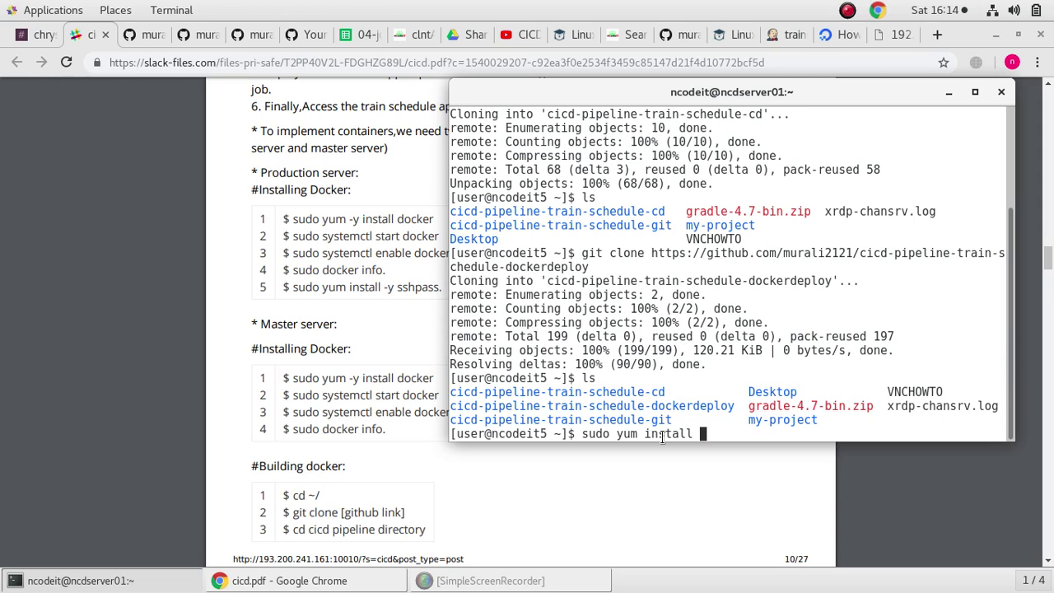
key(BackSpace)
key(BackSpace)
key(BackSpace)
key(BackSpace)
key(BackSpace)
key(BackSpace)
key(BackSpace)
key(BackSpace)
text(-y install)
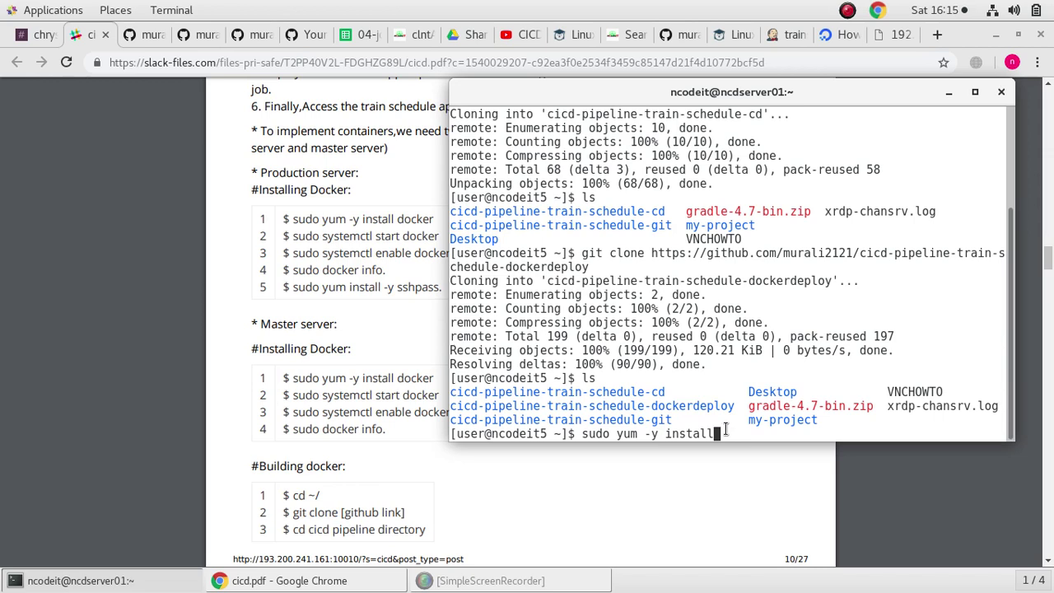
text(d)
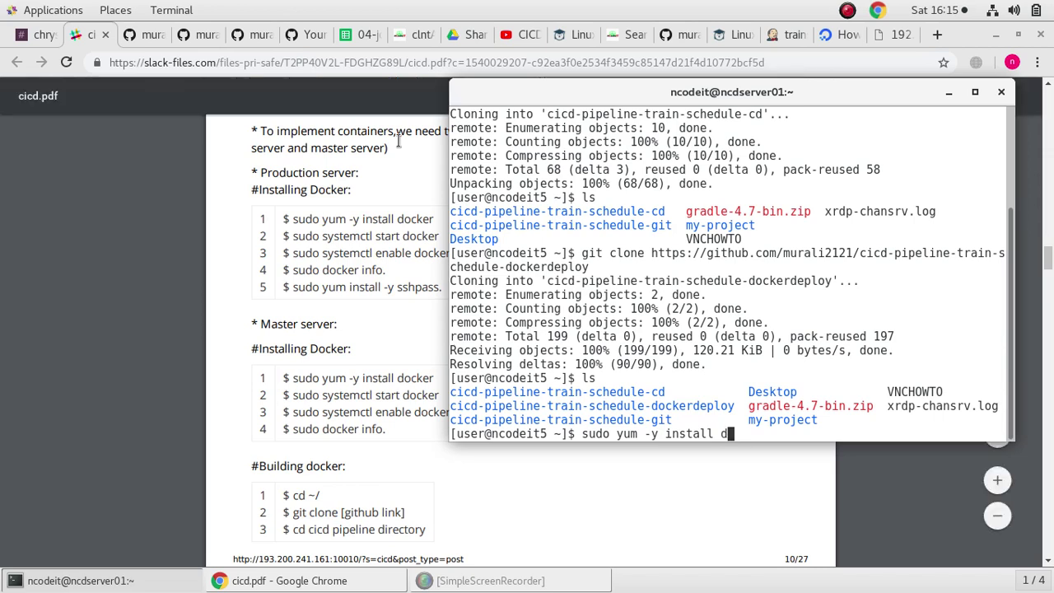
text(ocker)
key(Return)
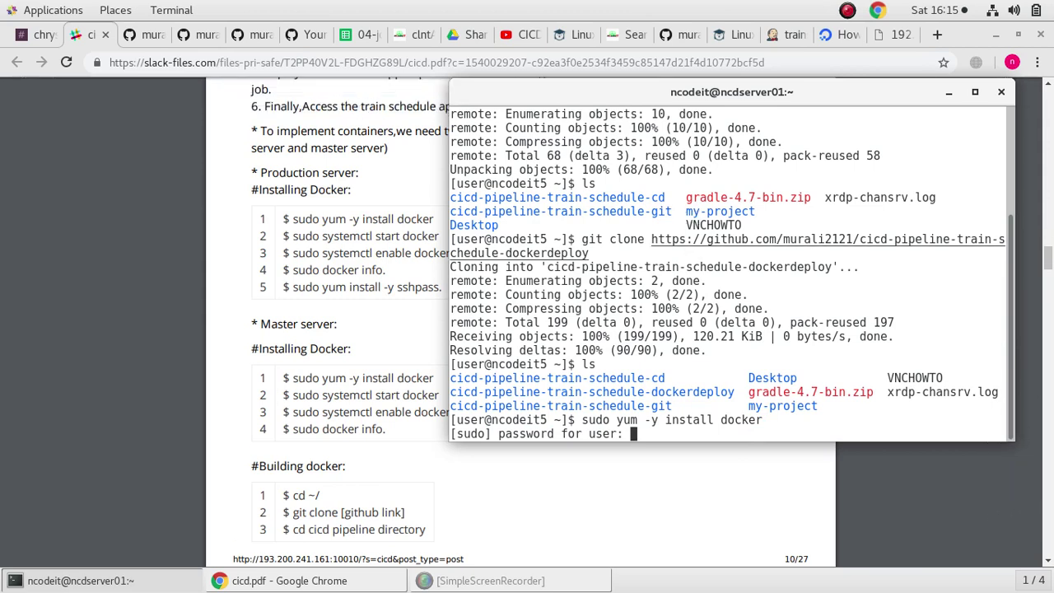
key(Return)
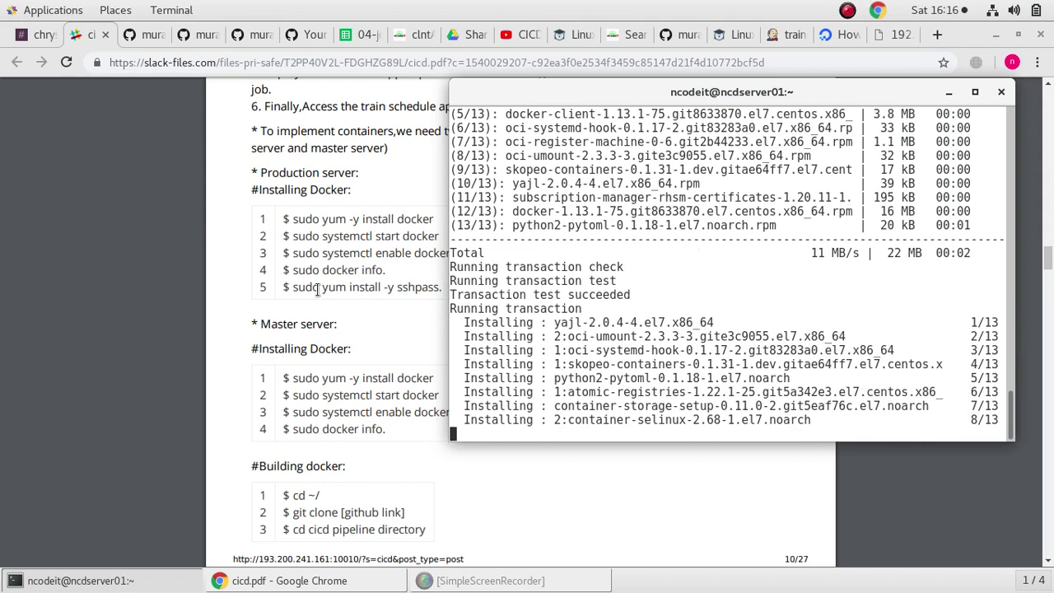
scroll(356, 283, up, 2)
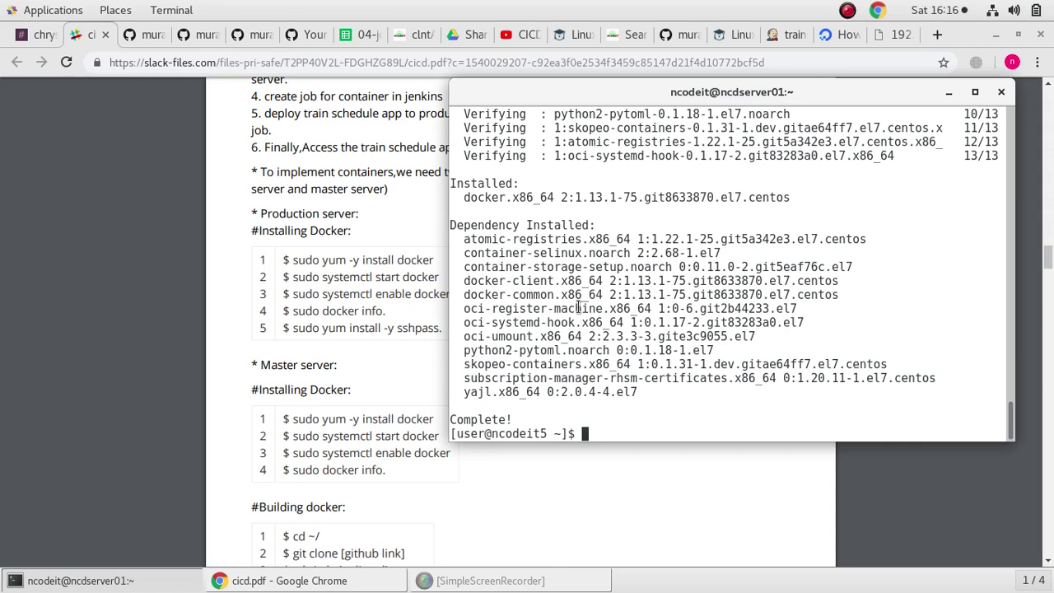
Start the Docker service with 'sudo systemctl start docker'.
key(Up)
key(Up)
key(Down)
key(Left)
key(Left)
key(Left)
key(Left)
key(Left)
key(Left)
key(Left)
key(Left)
key(Left)
key(Left)
key(Left)
key(Left)
key(Left)
key(Left)
key(Left)
key(Left)
key(Left)
key(Left)
key(Left)
key(Left)
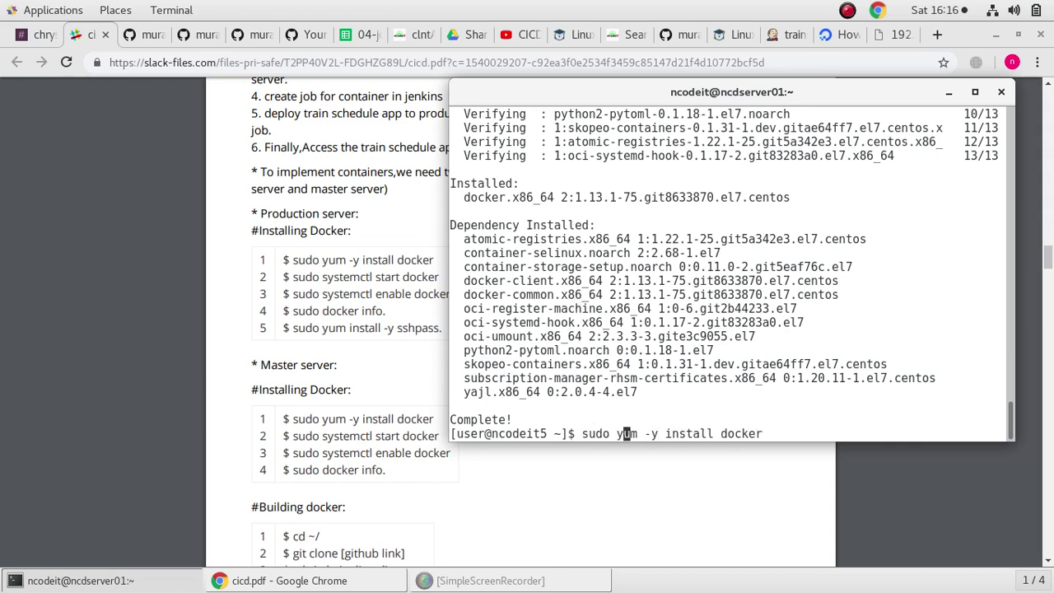
key(Delete)
key(Delete)
key(Delete)
key(Delete)
key(Delete)
key(Delete)
key(Delete)
key(Delete)
key(Delete)
key(Delete)
key(Delete)
key(Delete)
key(Delete)
key(Delete)
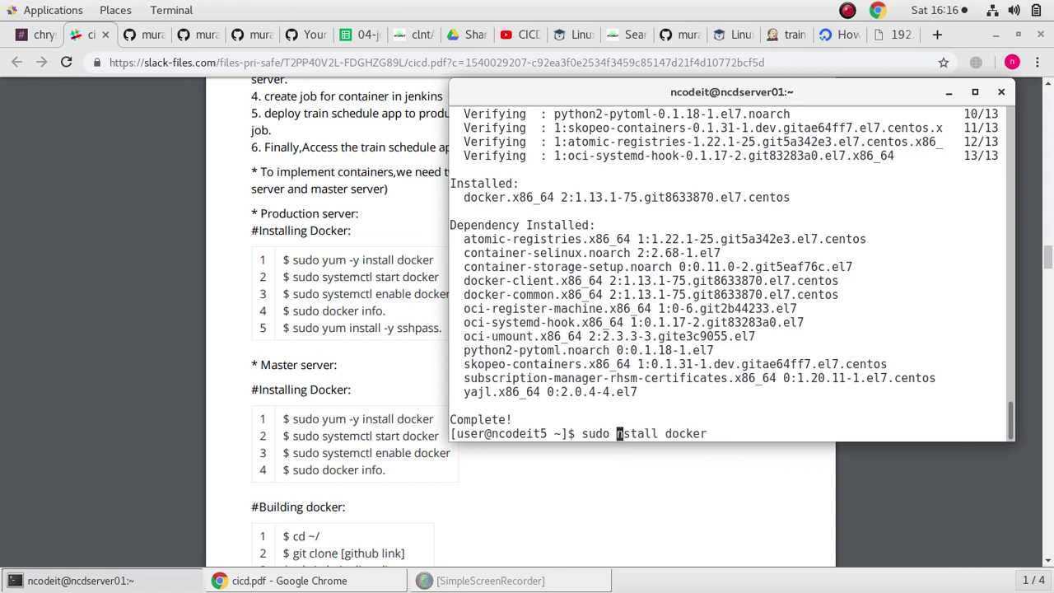
text(syste)
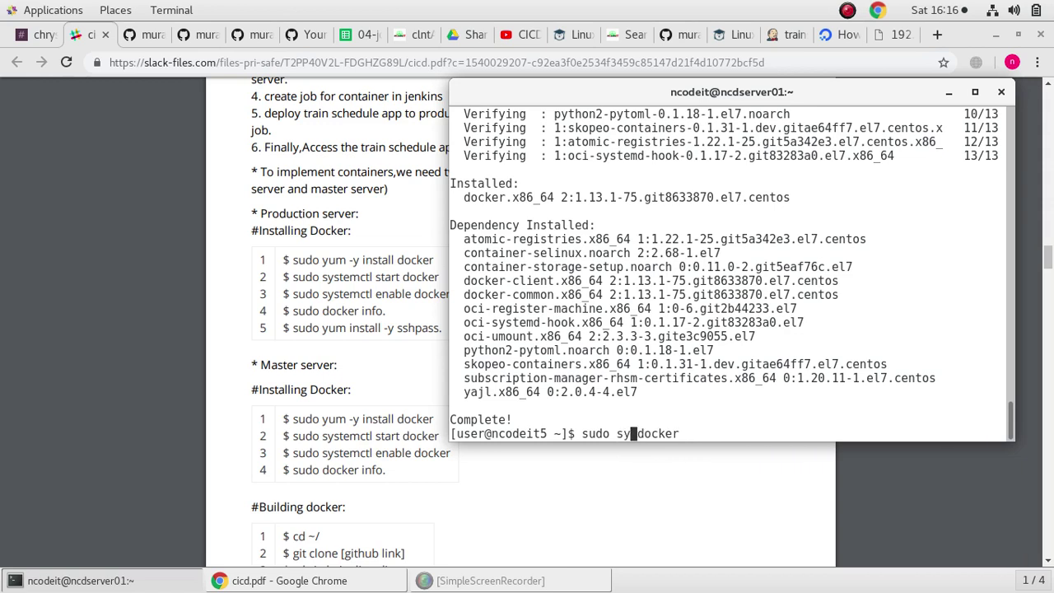
text(mct)
text(l )
text(status)
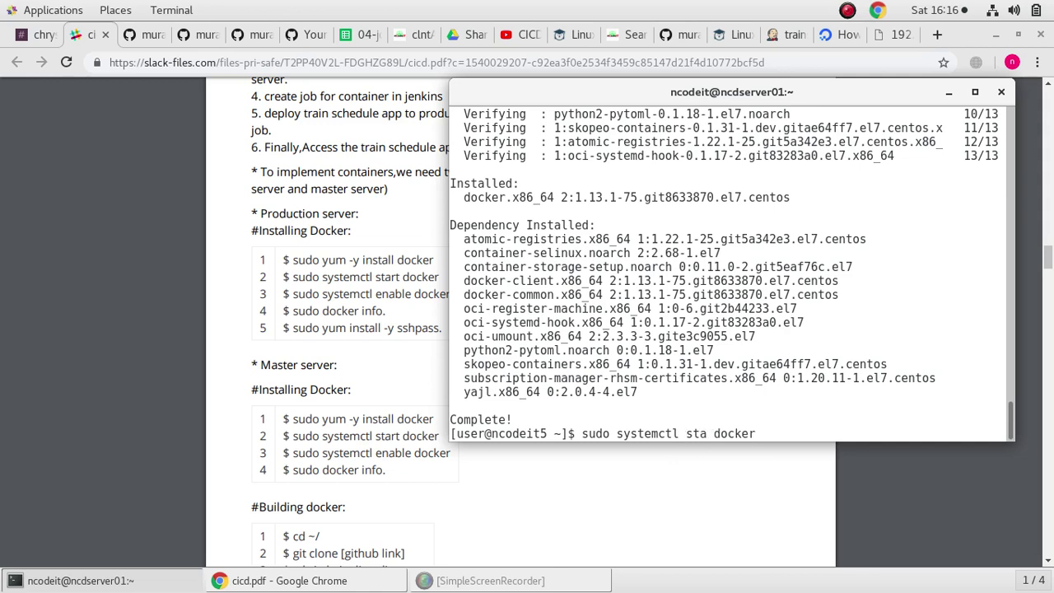
key(BackSpace)
key(BackSpace)
key(BackSpace)
text(rt)
key(Return)
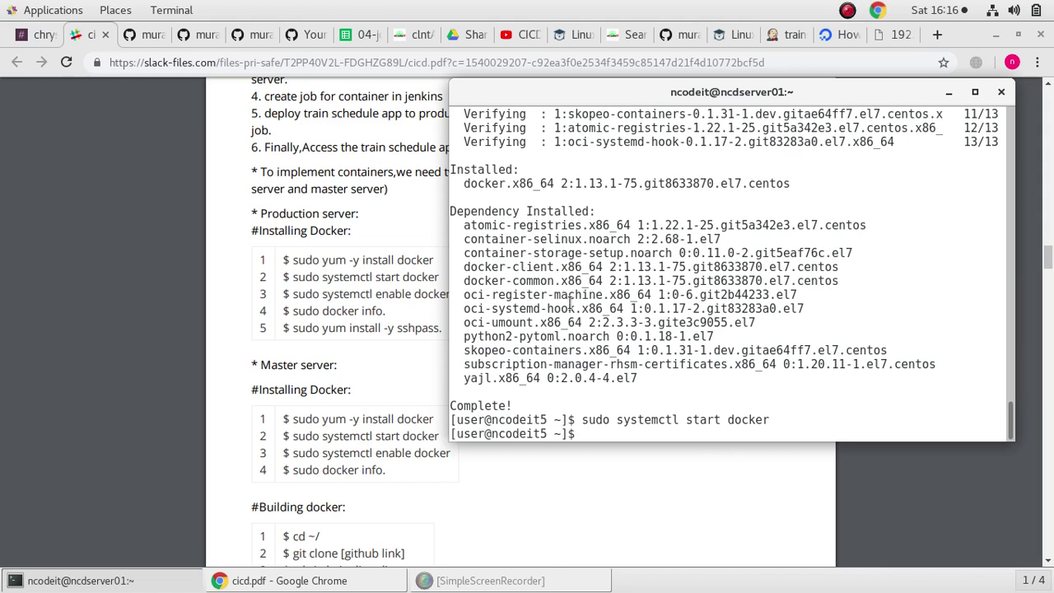
Check that the Docker service is active with 'systemctl status docker'.
key(Up)
key(Left)
key(Left)
key(Left)
key(Left)
key(Left)
key(Left)
key(Left)
key(Left)
key(Left)
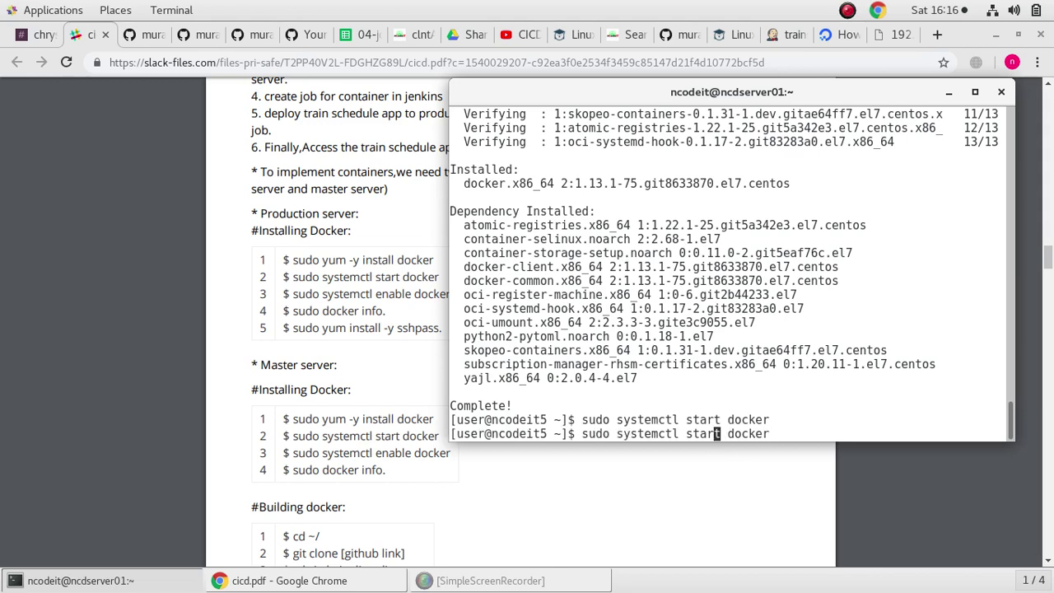
key(Delete)
key(Delete)
text(tus)
key(Return)
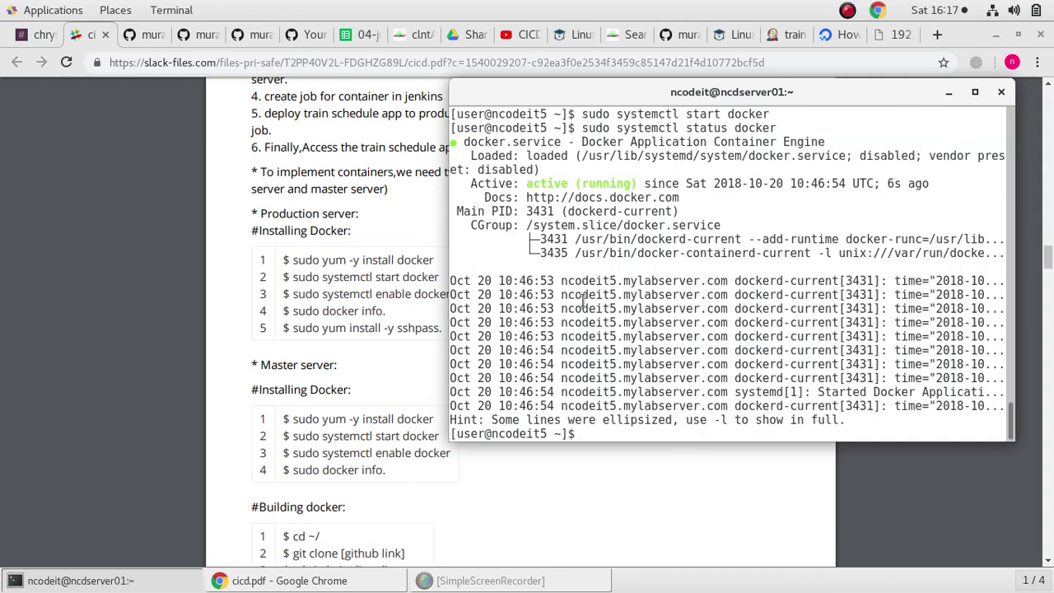
Enable Docker to start at boot with 'systemctl enable docker'.
key(Up)
key(Left)
key(Left)
key(Left)
key(Left)
key(Left)
key(Left)
key(Left)
key(Left)
key(Left)
key(Left)
key(Left)
key(Left)
key(Left)
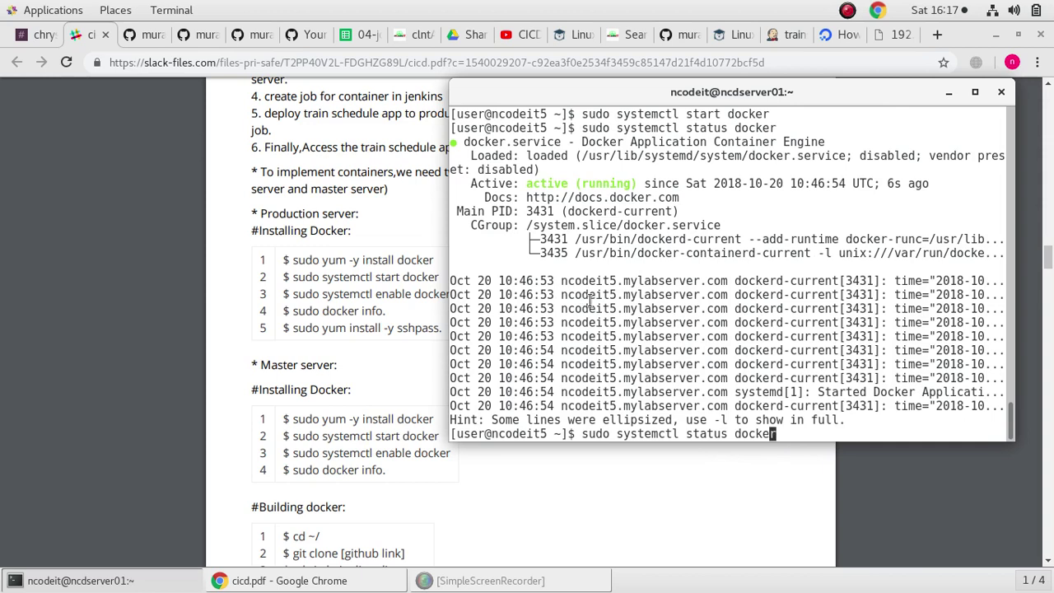
key(Delete)
key(Delete)
key(Delete)
key(Delete)
key(Delete)
key(Delete)
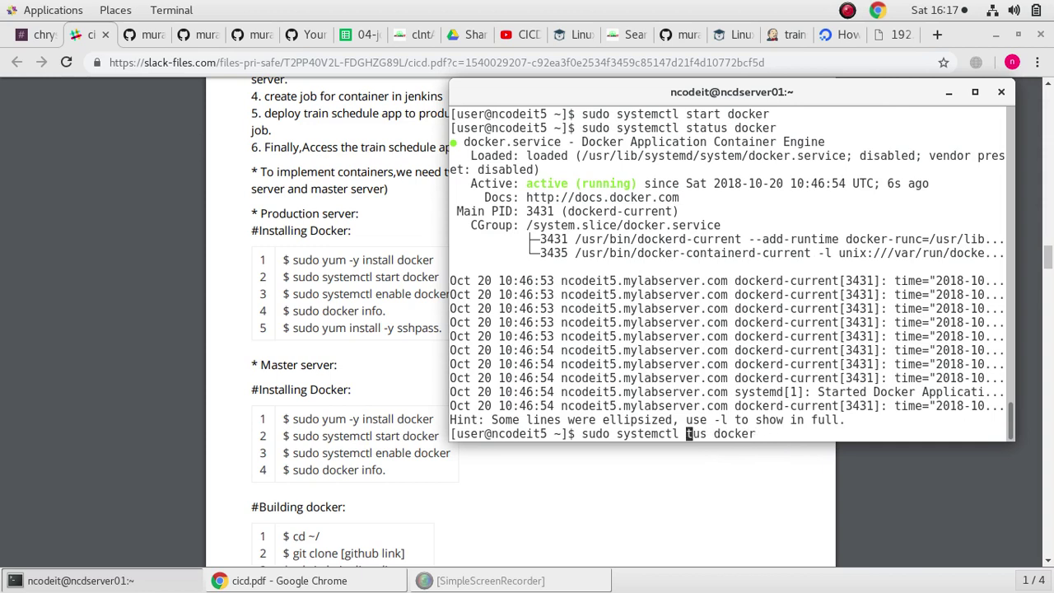
text(enable)
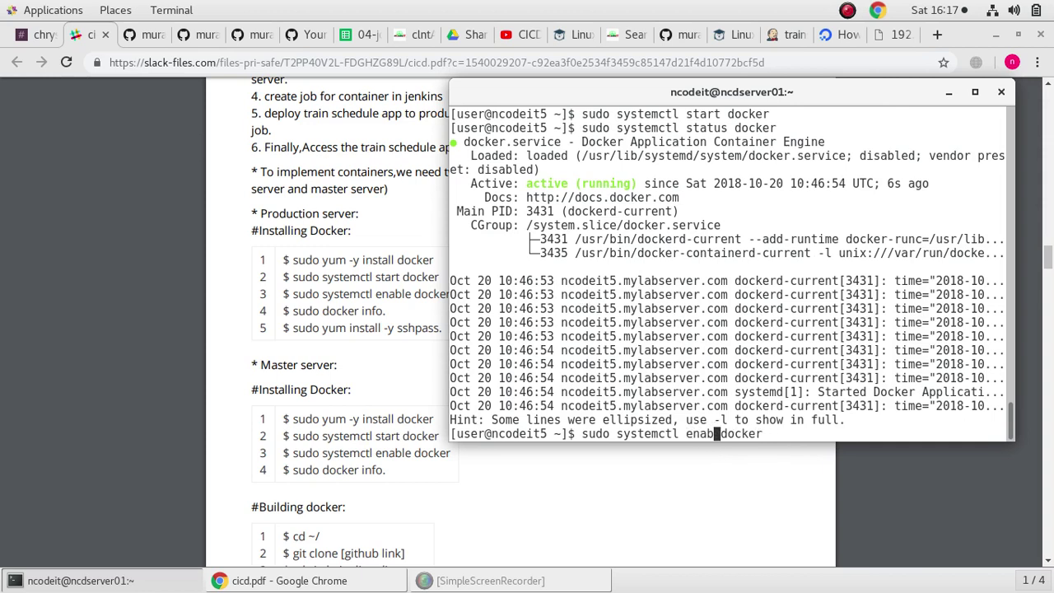
key(Return)
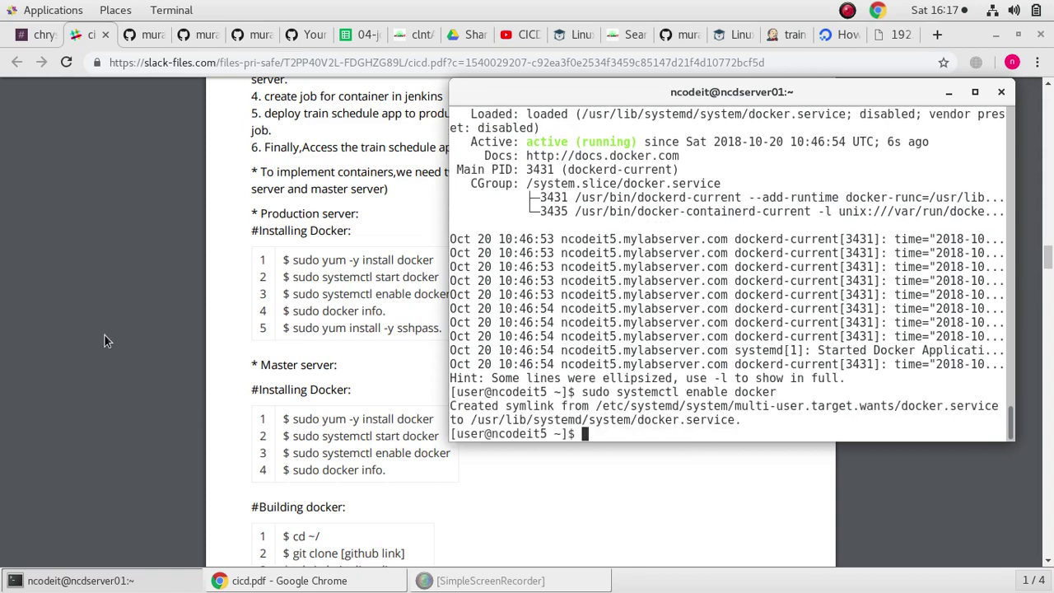
Install sshpass with yum, show 'sudo docker info', and type 'cd ~/'.
text(sudo yum install)
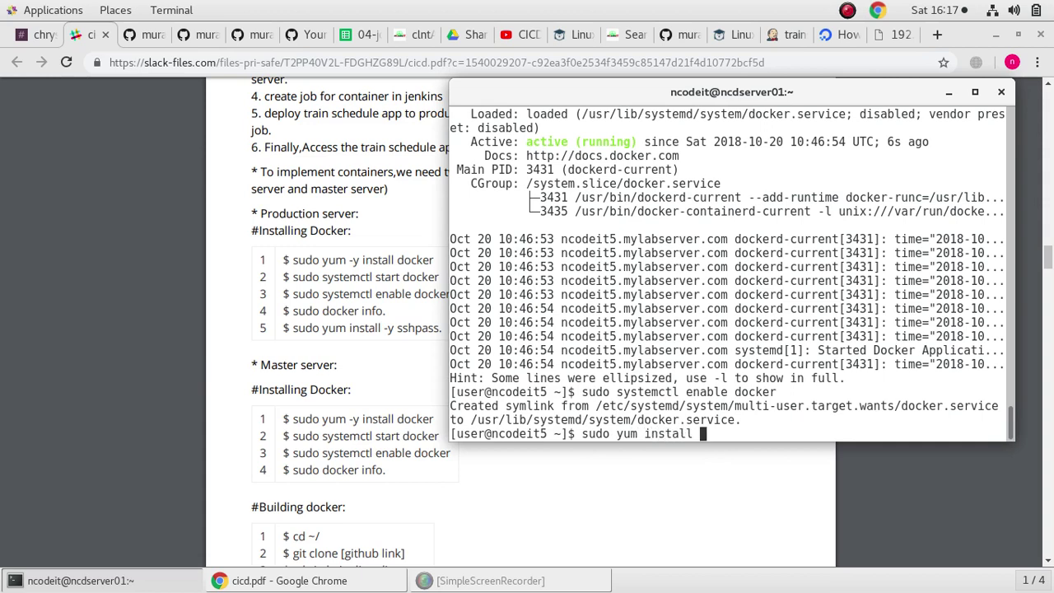
text( -y sshpass)
key(Return)
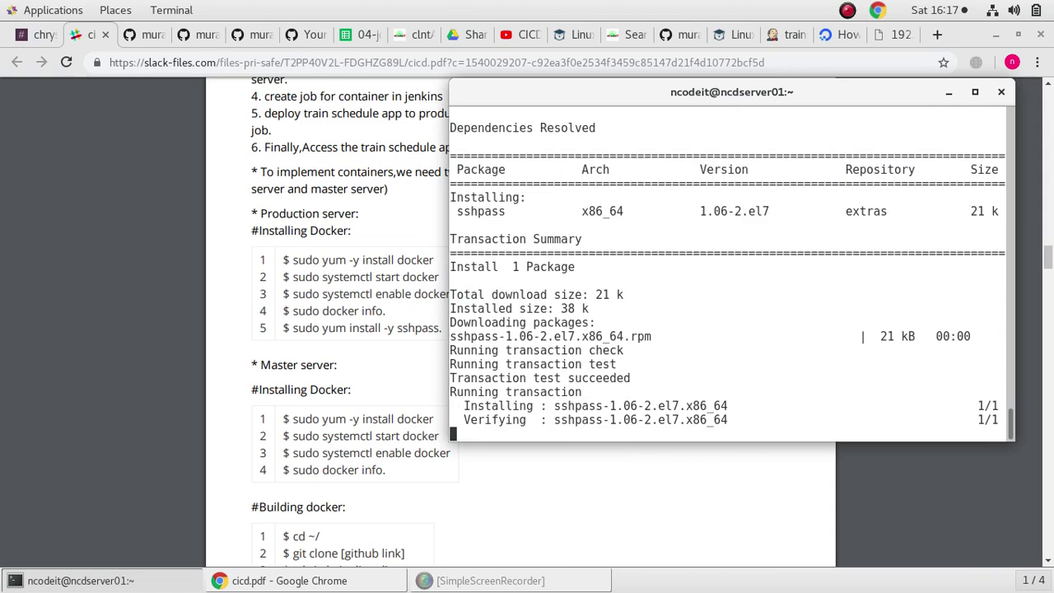
text(sudo docker info)
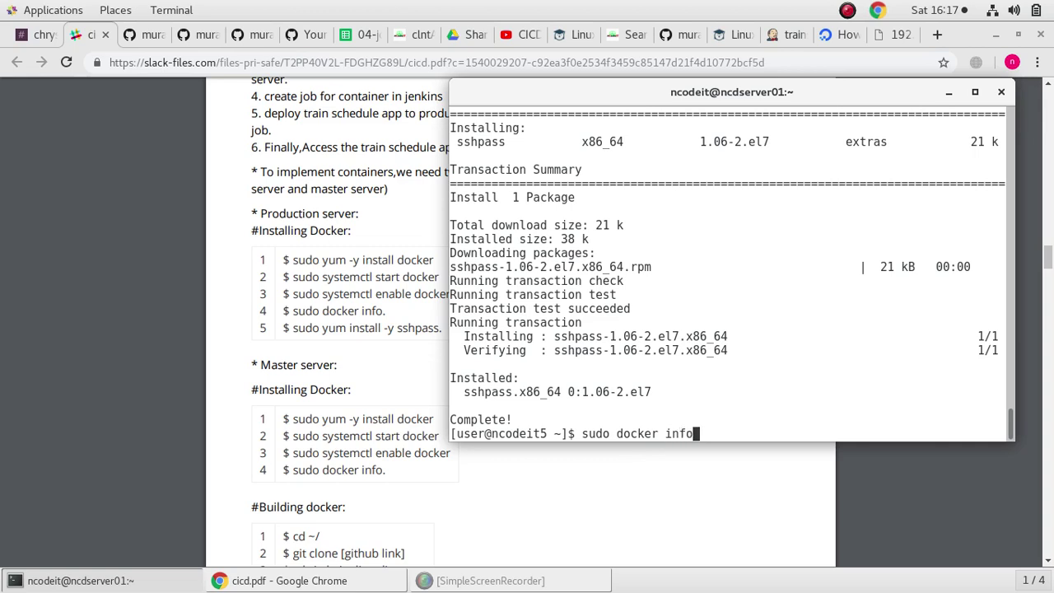
key(Return)
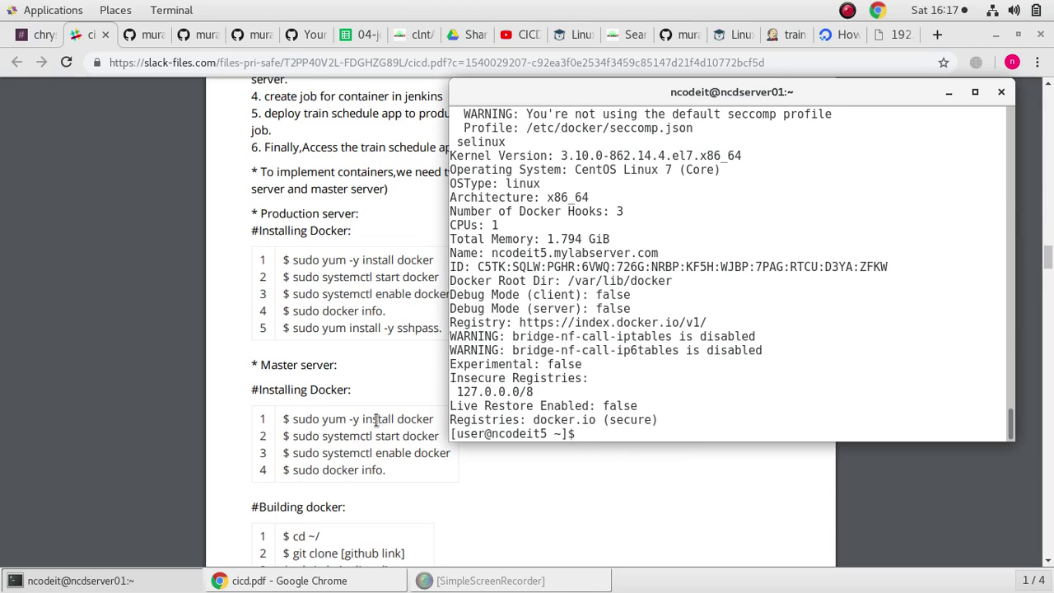
scroll(353, 437, down, 3)
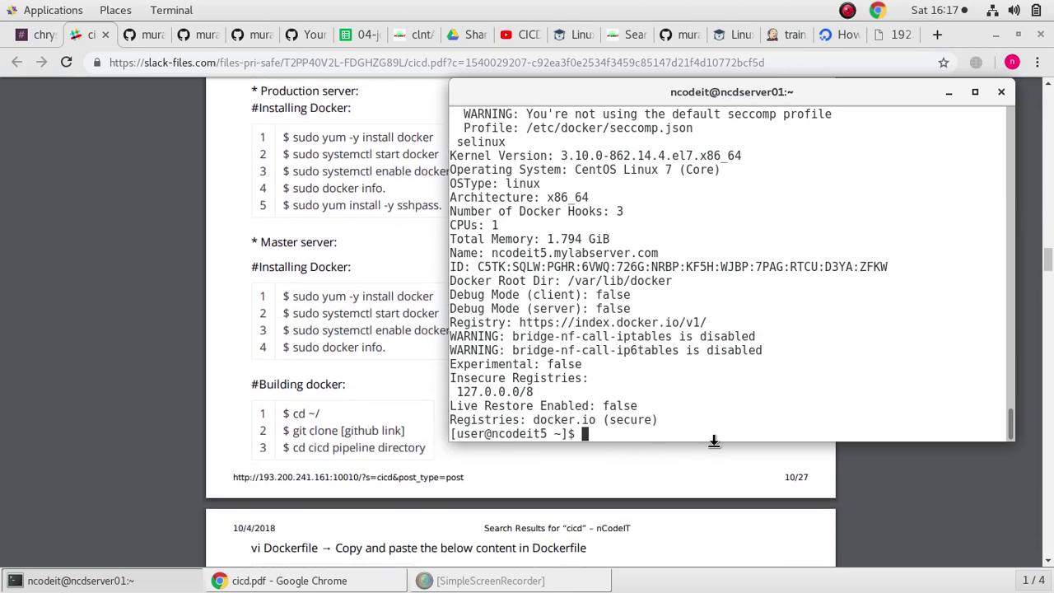
text(cd ~/)
Return to the home folder and list its contents.
key(Return)
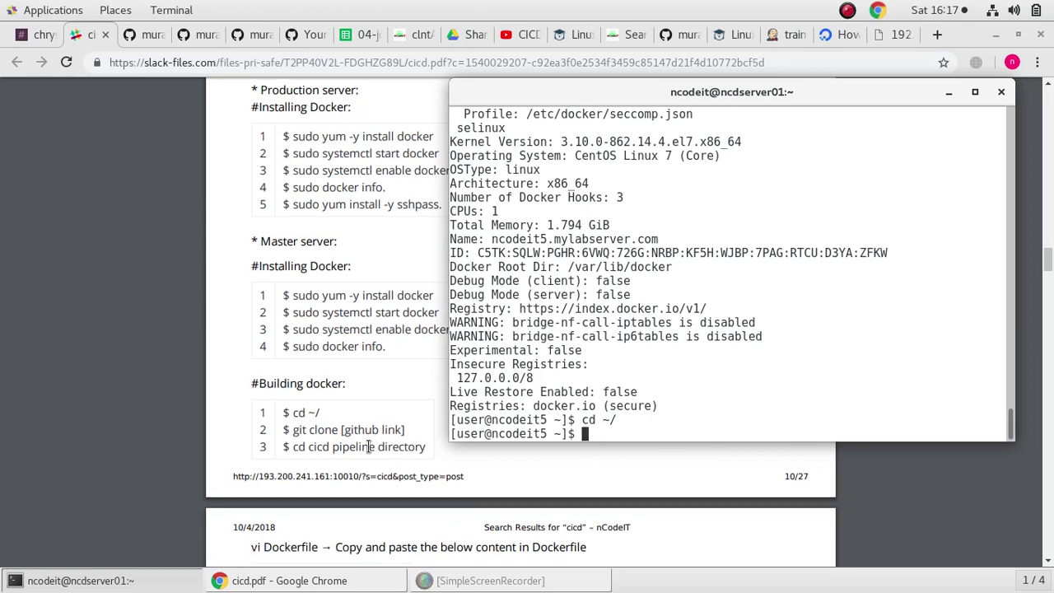
scroll(368, 446, down, 2)
scroll(368, 446, up, 1)
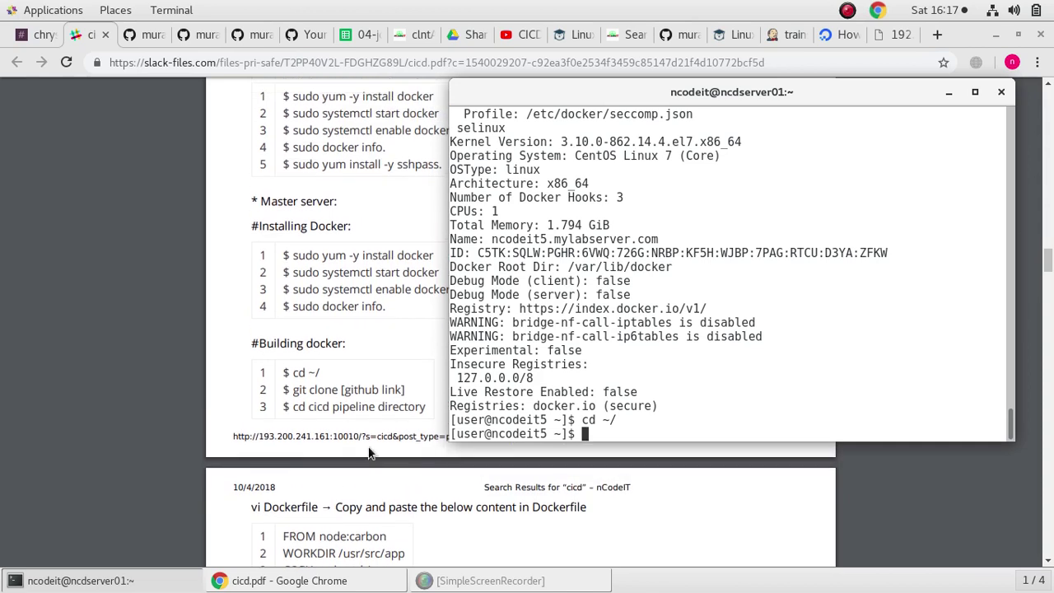
text(cd)
key(BackSpace)
key(BackSpace)
text(ls)
key(Return)
Change into the dockerdeploy folder using tab completion.
text(cd)
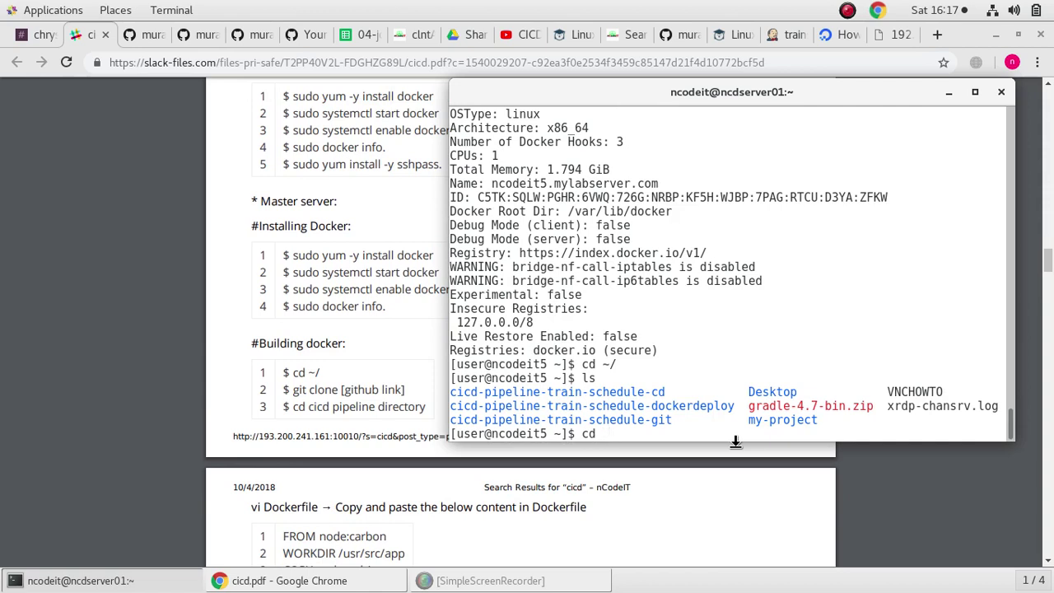
text( c)
key(Tab)
text(cccccc)
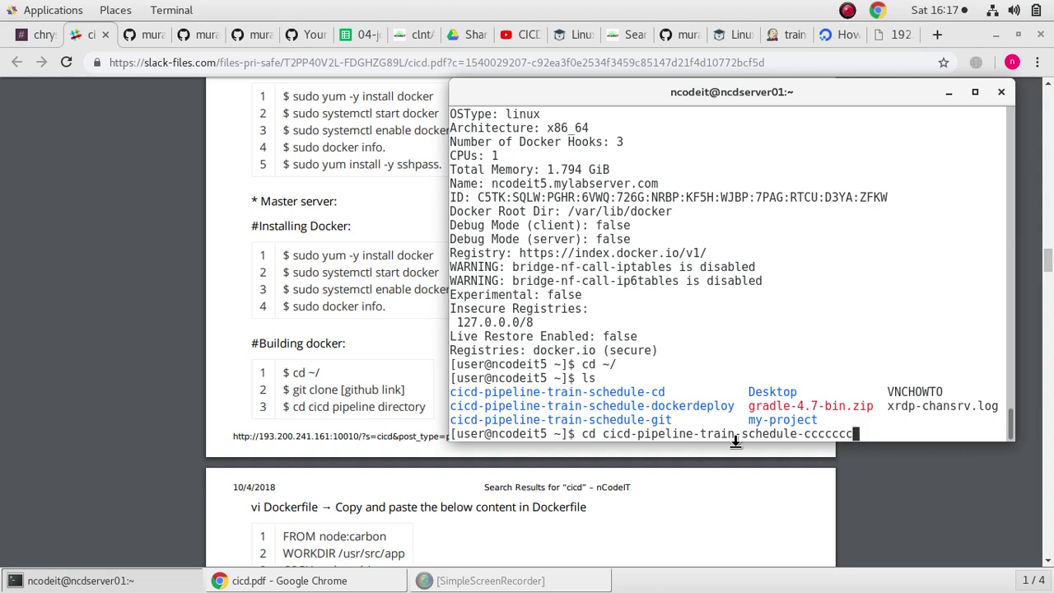
key(BackSpace)
key(BackSpace)
key(BackSpace)
key(BackSpace)
key(BackSpace)
key(BackSpace)
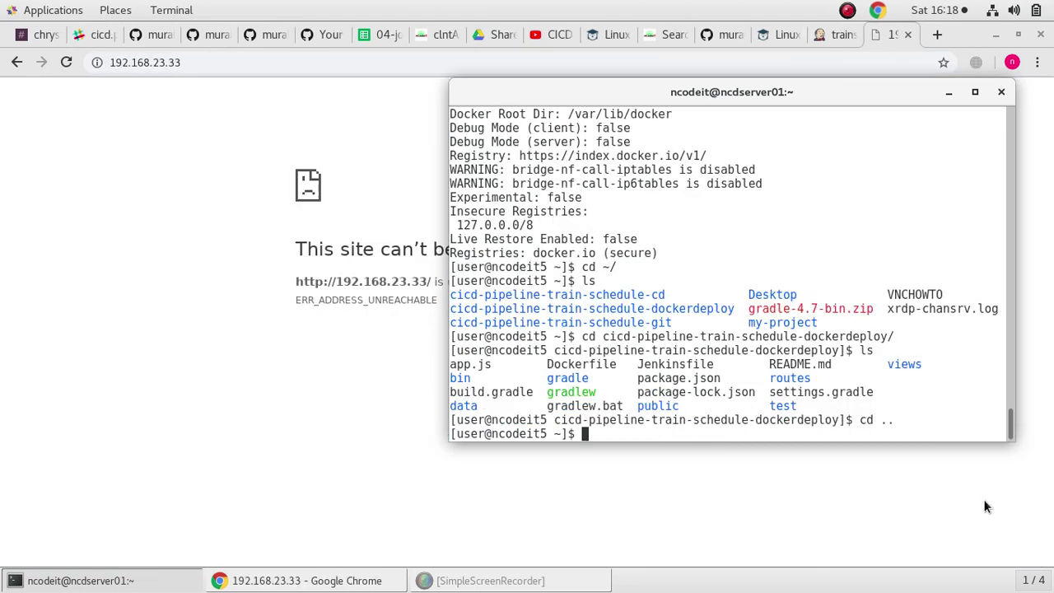
Type 'git clone' followed by the forked cicd-pipeline-train-schedule-docker repository URL copied from GitHub.
text(git clone)
click(830, 39)
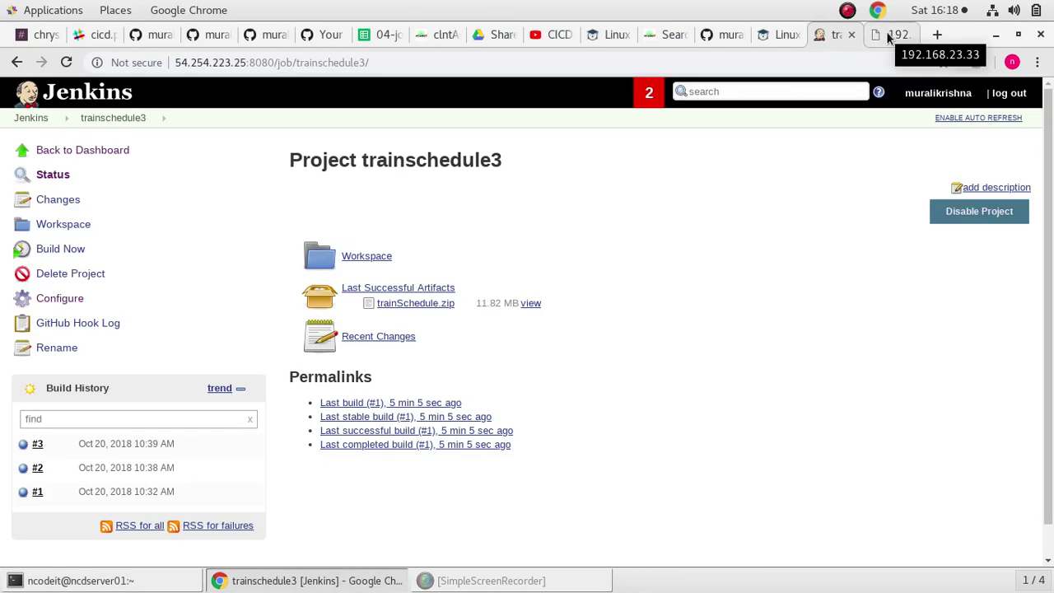
click(206, 34)
click(236, 62)
key(ctrl+c)
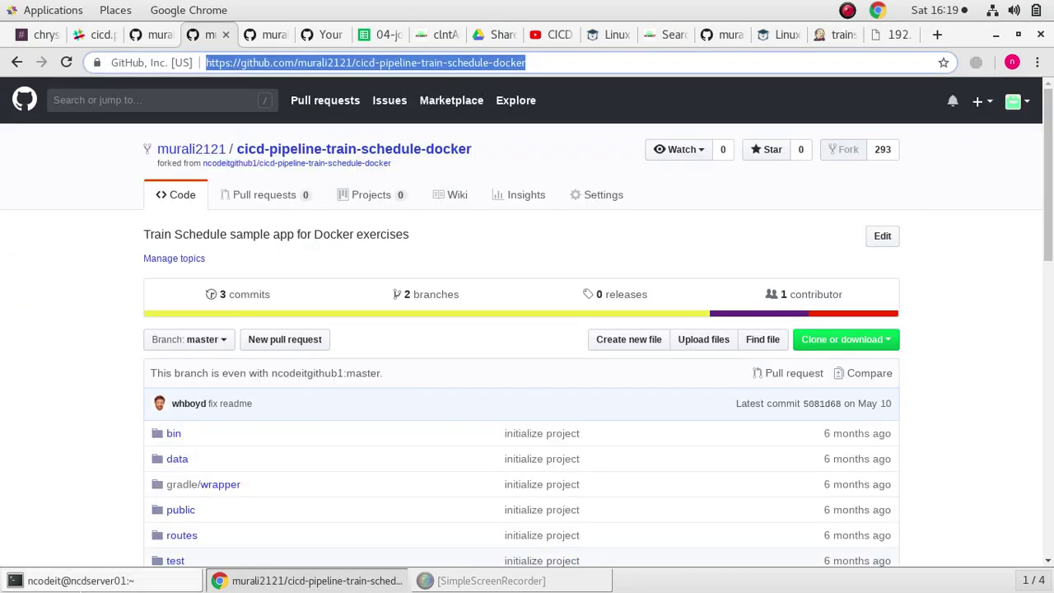
click(188, 582)
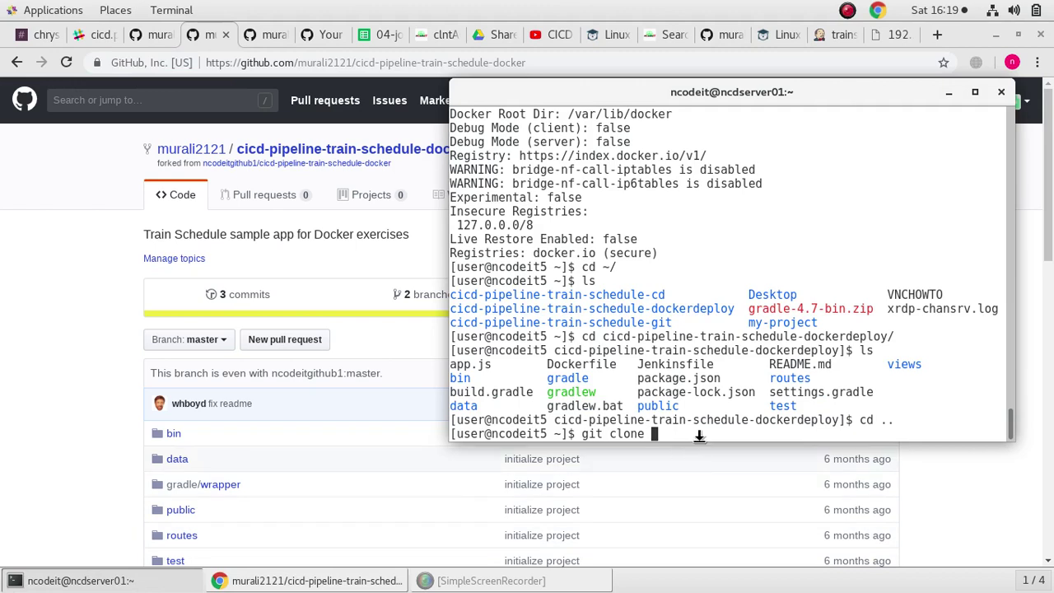
right_click(700, 438)
click(743, 359)
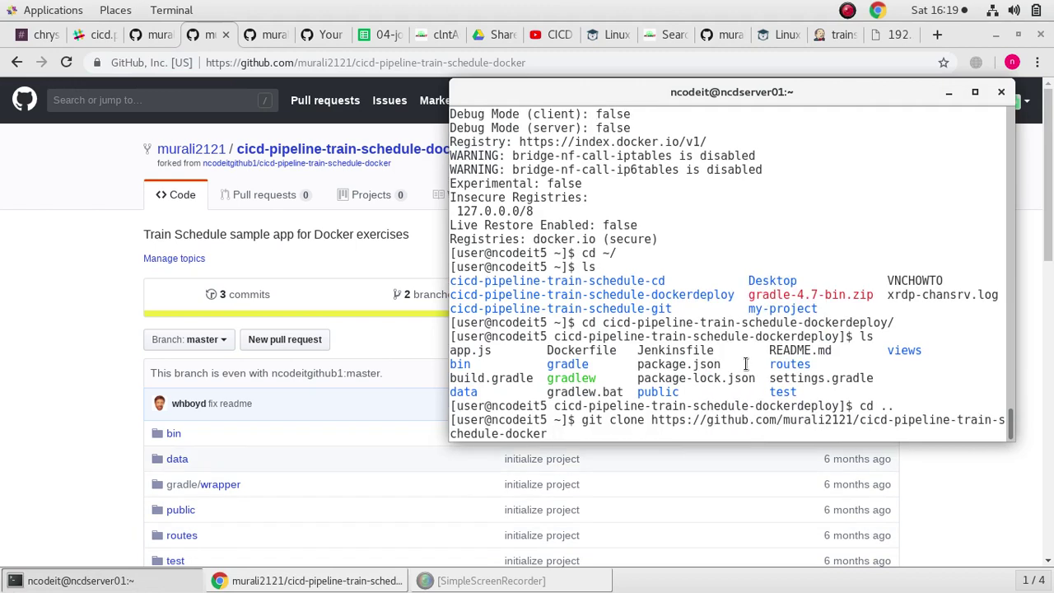
Clone the repository, cd into cicd-pipeline-train-schedule-docker, and list its files.
key(Return)
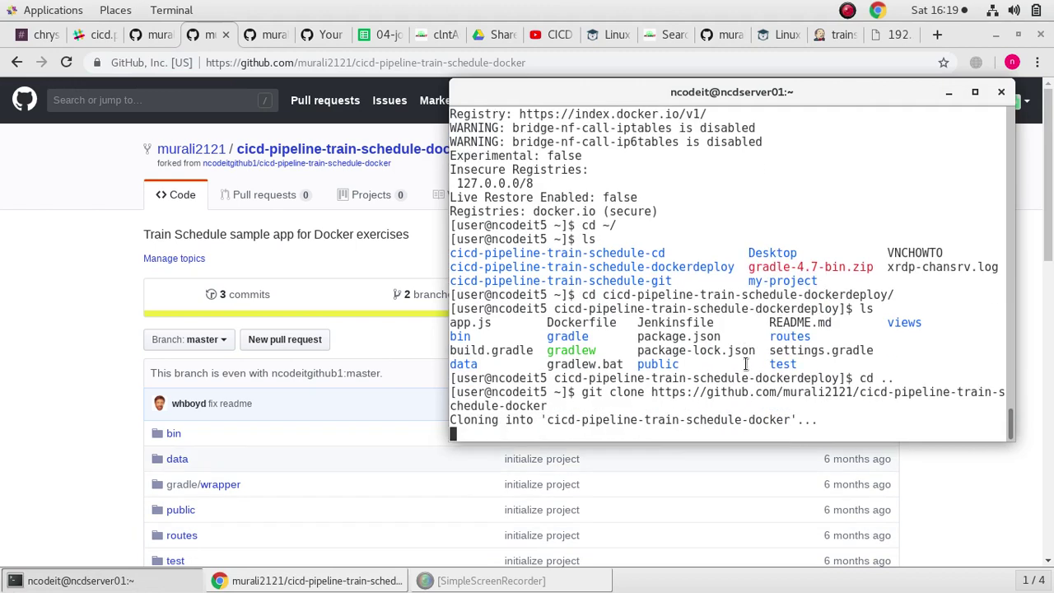
text(cd cicd-pipeline-train-schedule-)
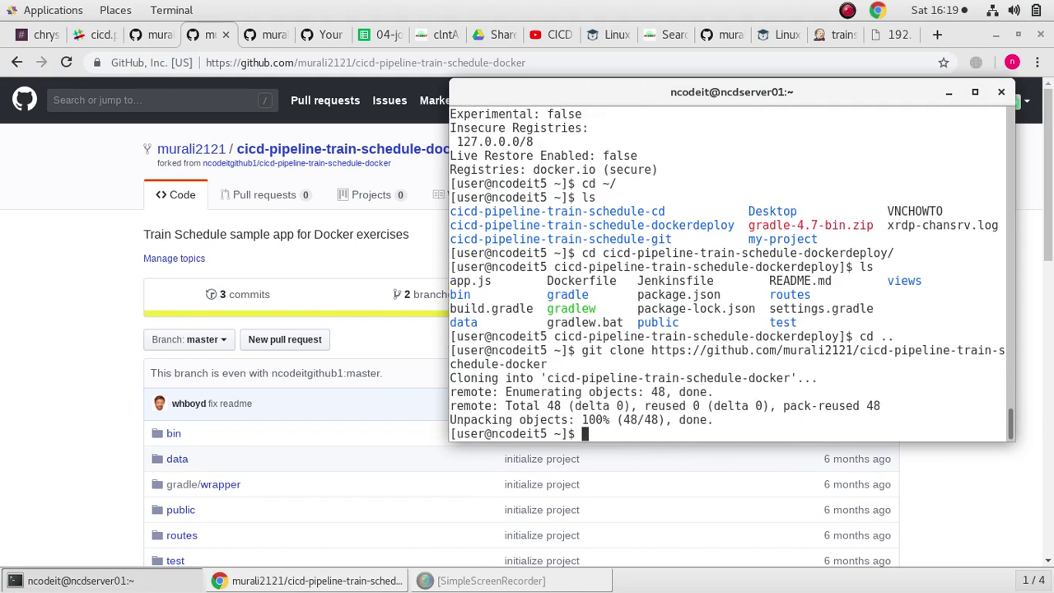
text(docker)
key(Return)
text(ls)
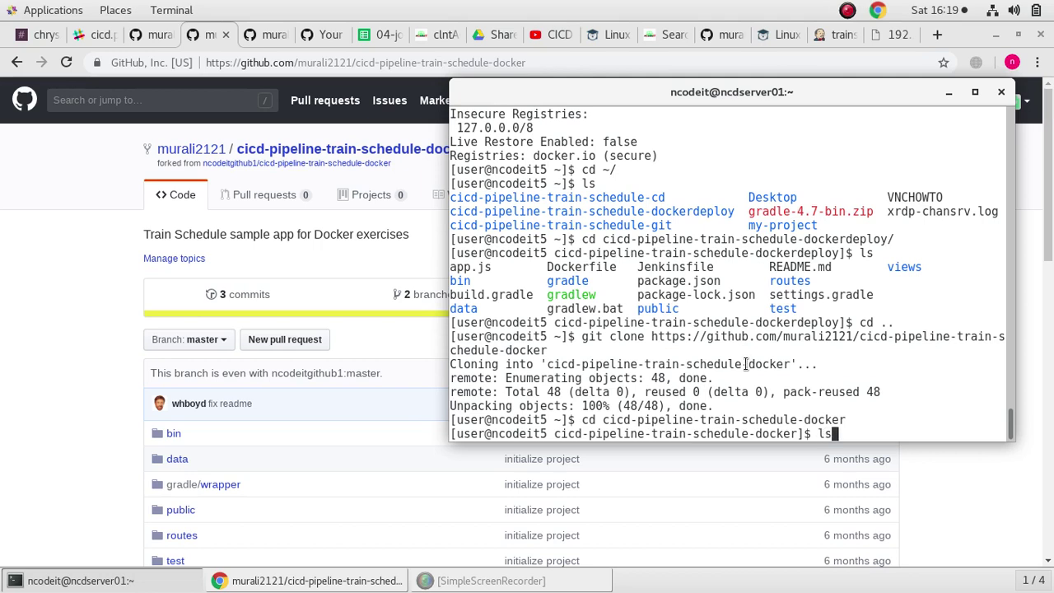
key(Return)
Open a new Dockerfile in vi in insert mode.
text(vi)
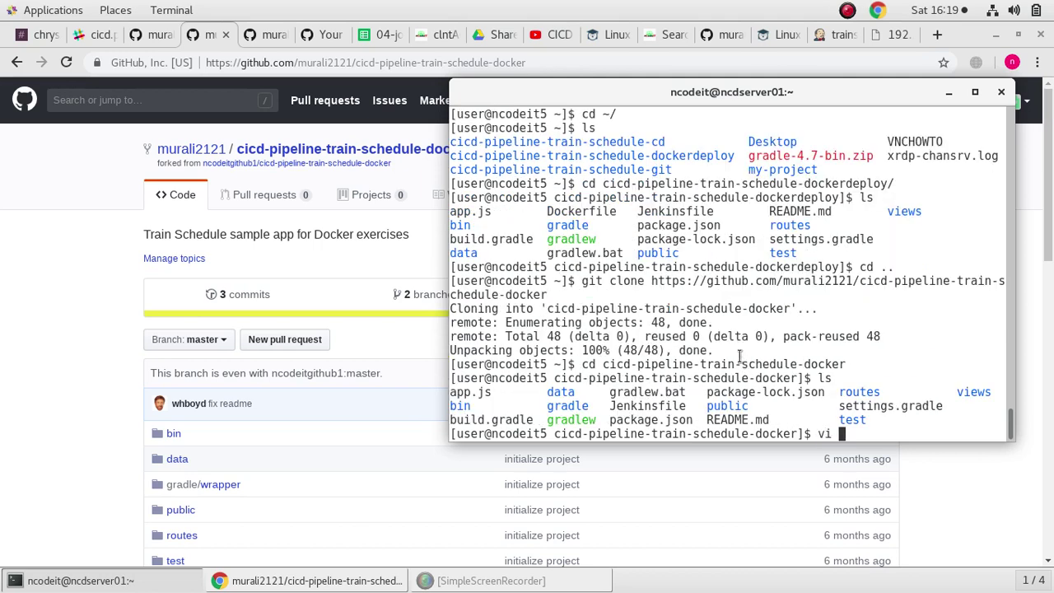
click(94, 34)
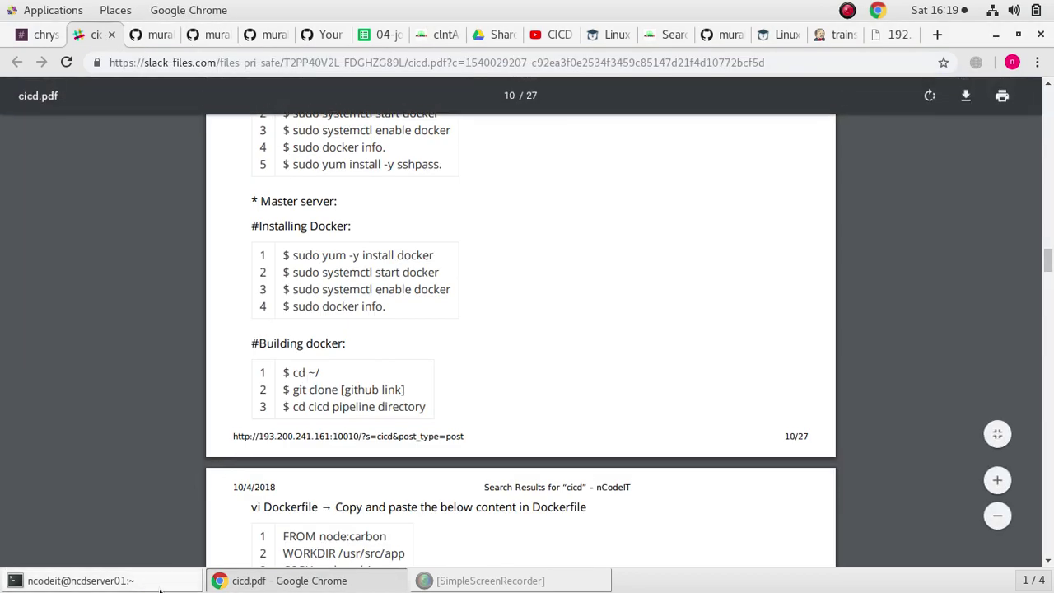
click(157, 581)
text(Dockerfile)
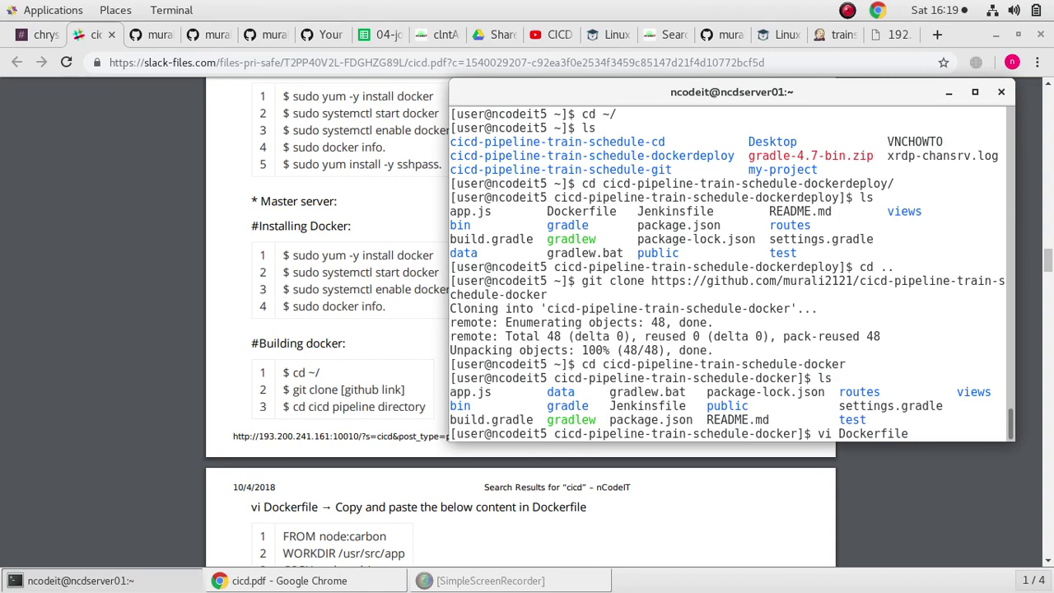
key(Return)
key(i)
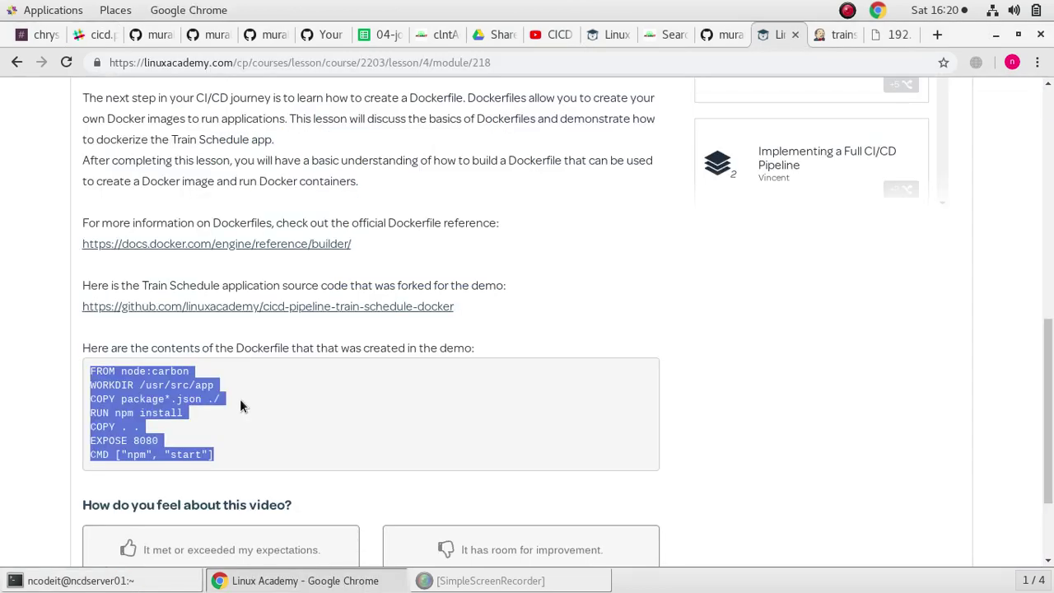
Paste the lesson's Dockerfile lines, FROM node:carbon through CMD npm start, and save with :wq.
right_click(145, 393)
click(169, 407)
click(75, 580)
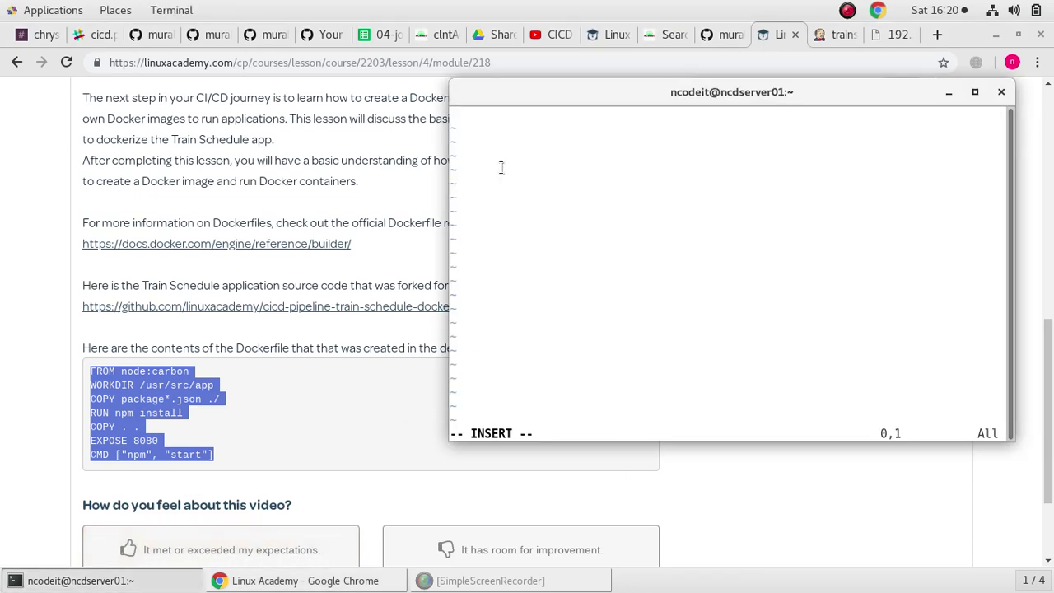
right_click(501, 167)
click(535, 244)
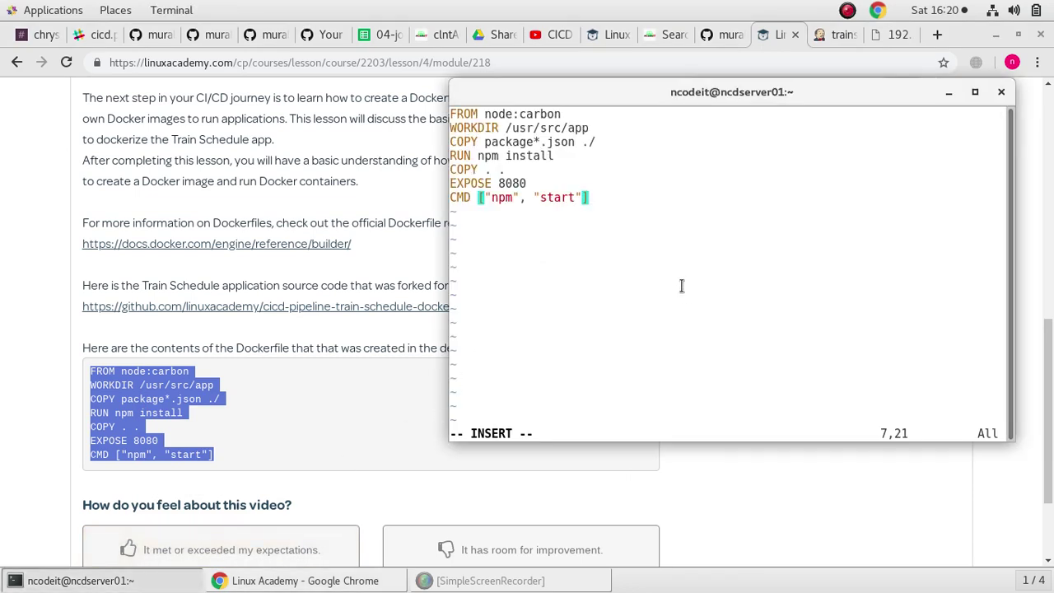
key(Escape)
text(:wq)
key(Return)
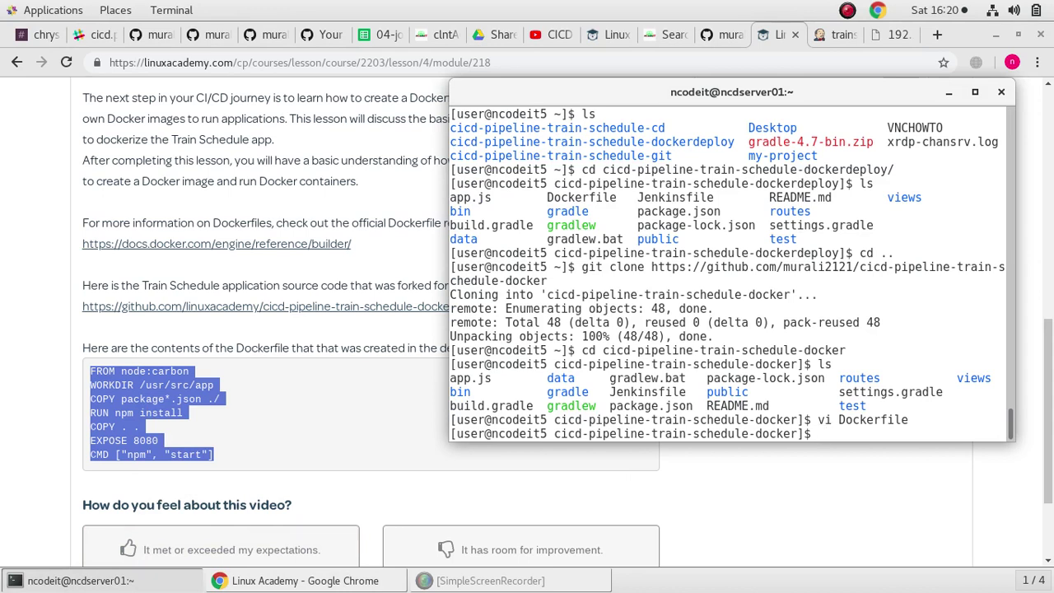
Clear the terminal screen.
text(clklea)
key(BackSpace)
key(BackSpace)
key(BackSpace)
key(BackSpace)
text(ear)
key(Return)
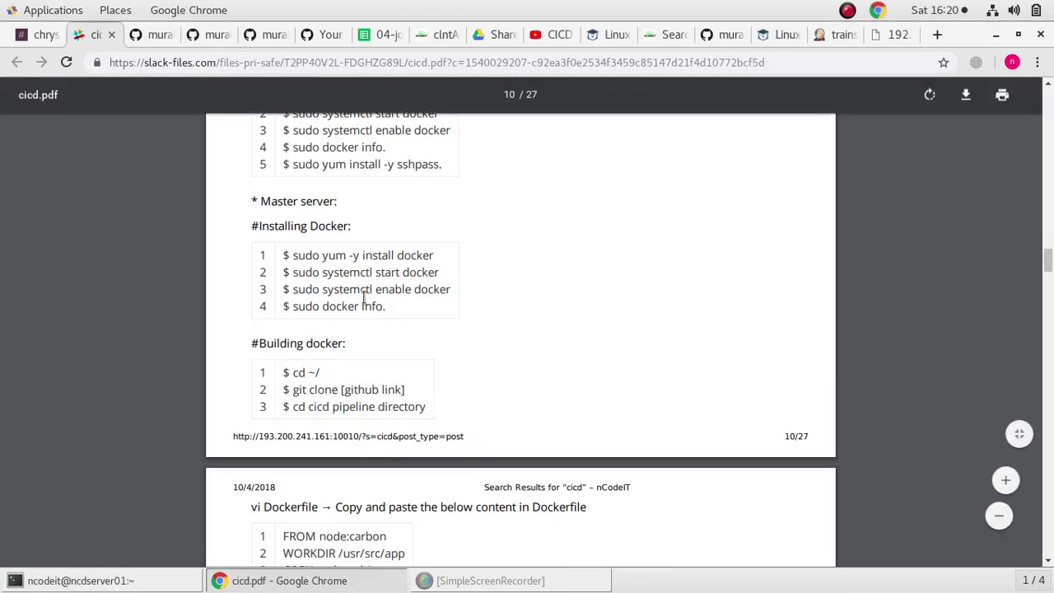
Type 'sudo docker build -t' followed by the Docker Hub username and a slash.
scroll(375, 321, down, 2)
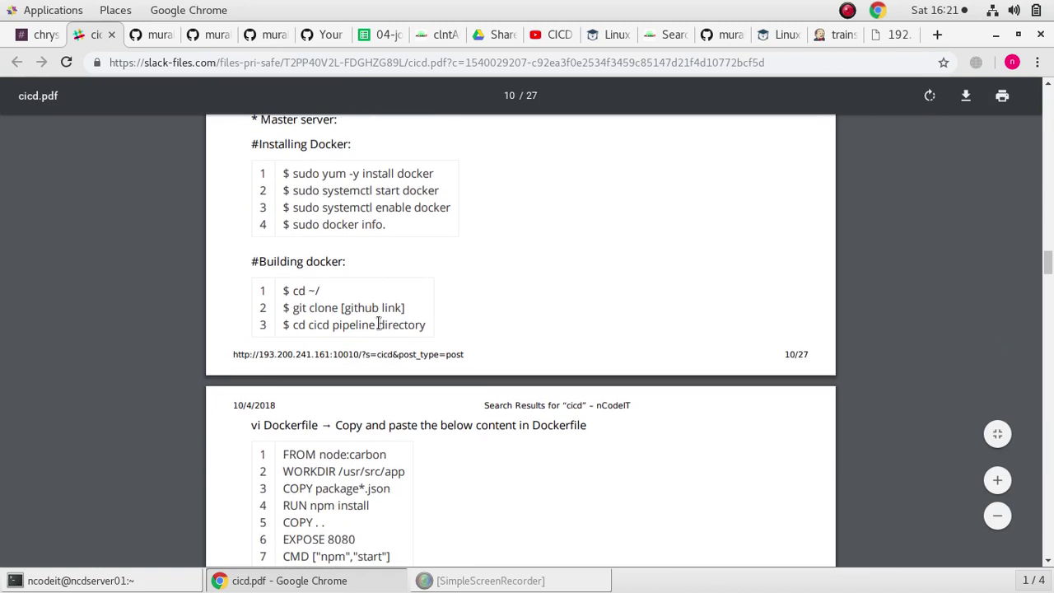
scroll(378, 322, down, 4)
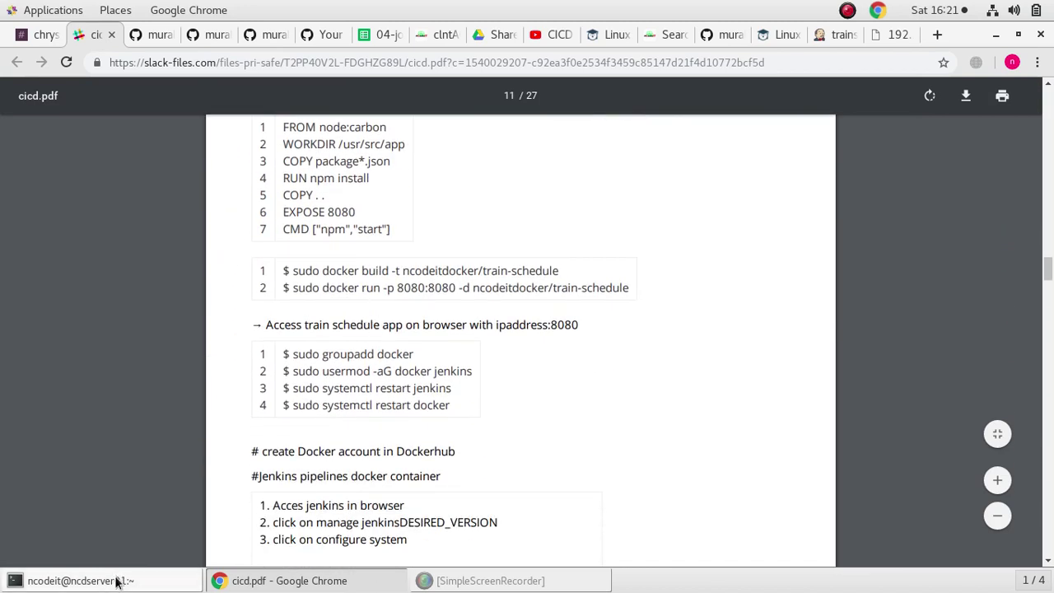
click(116, 582)
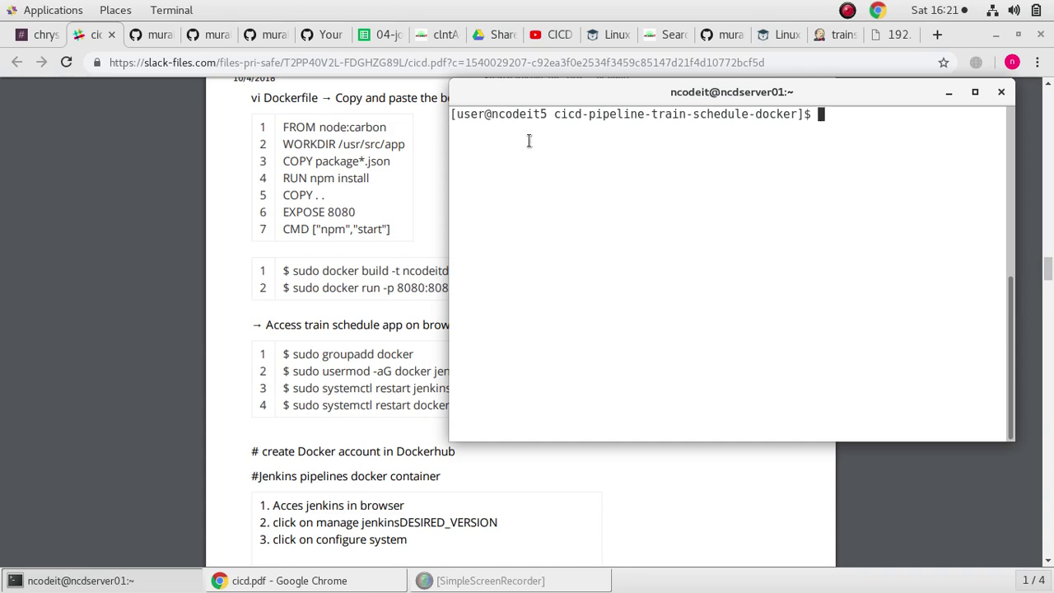
text(c)
key(BackSpace)
scroll(267, 332, up, 1)
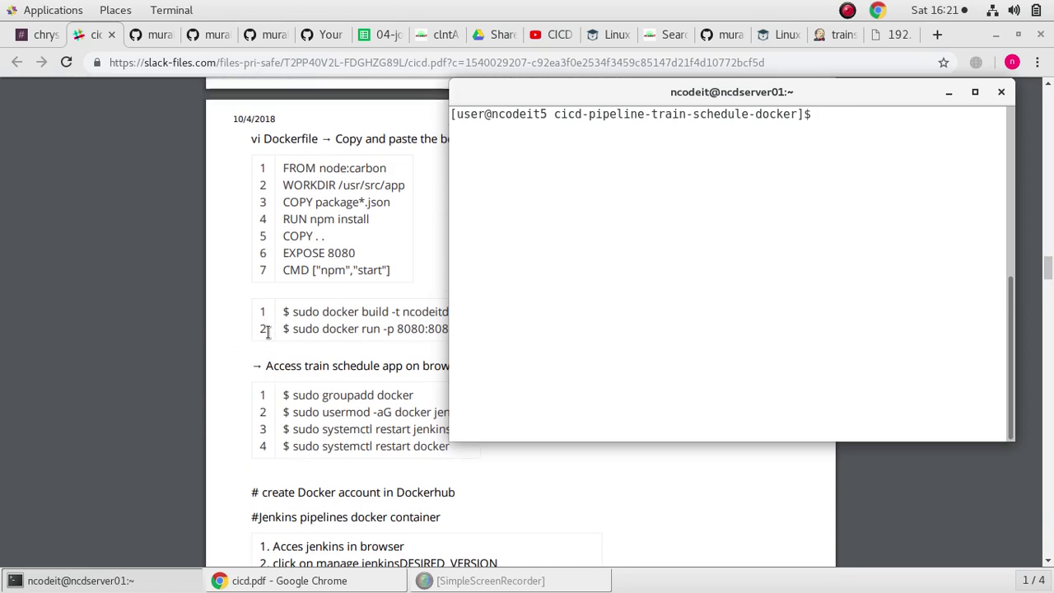
scroll(267, 332, up, 1)
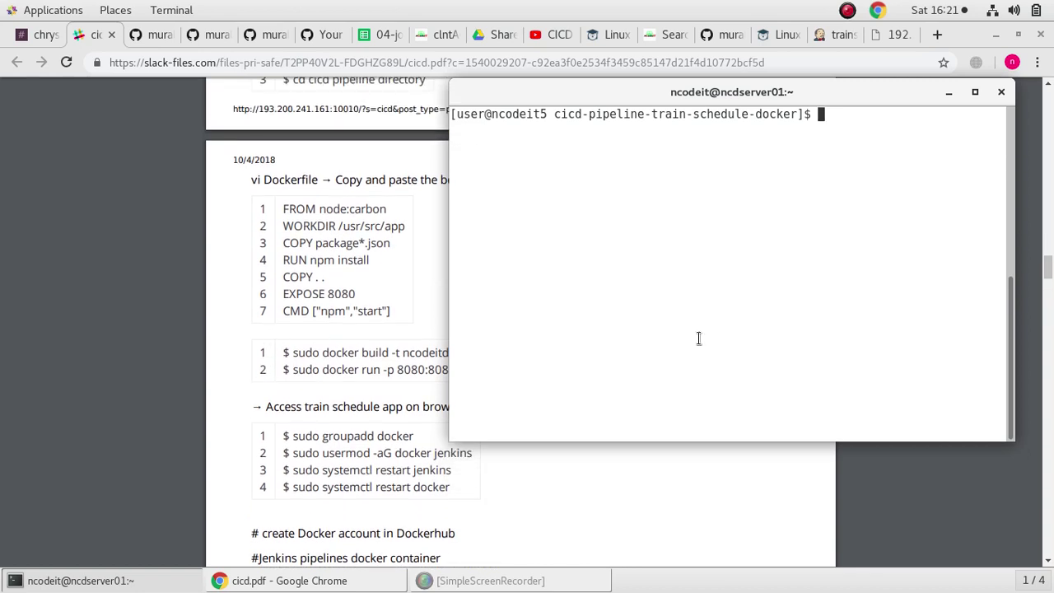
text(sudi)
key(BackSpace)
text(o docker build -t)
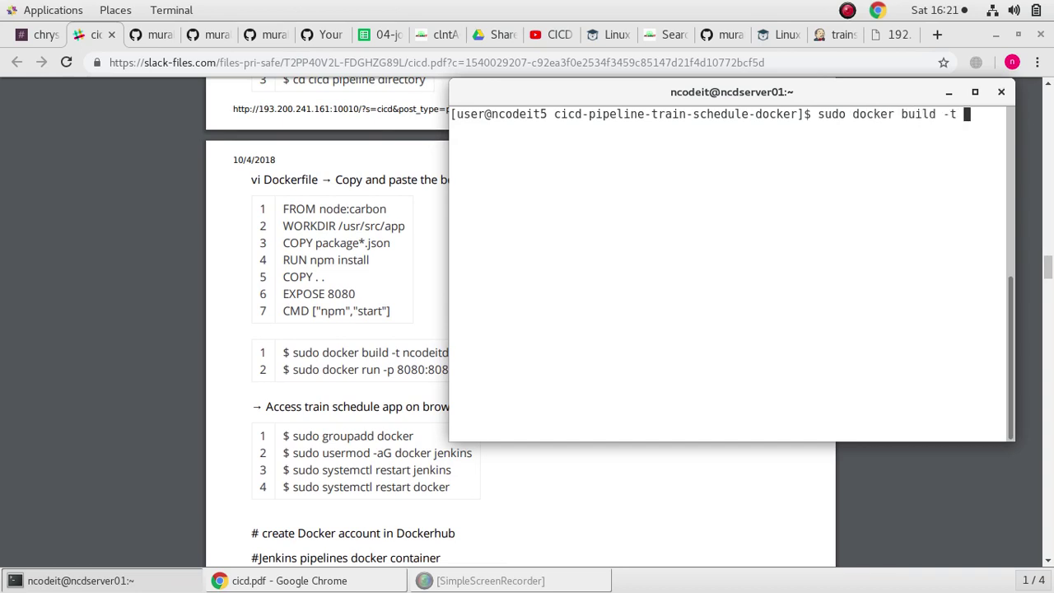
text( ncodeit5678/)
Open Docker Hub in a new browser tab via a web search.
click(613, 70)
key(ctrl+t)
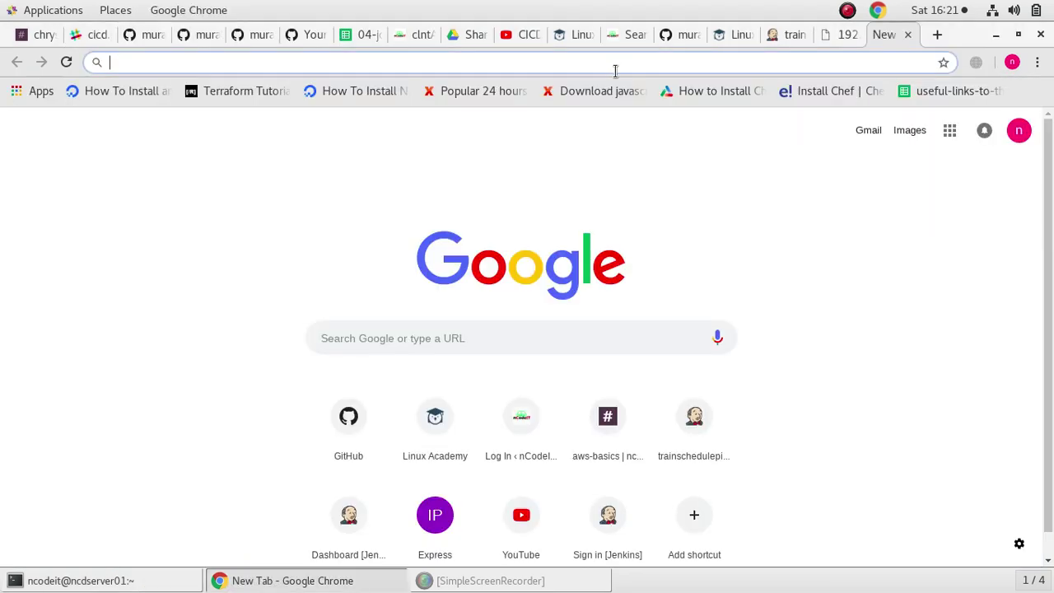
text(docker)
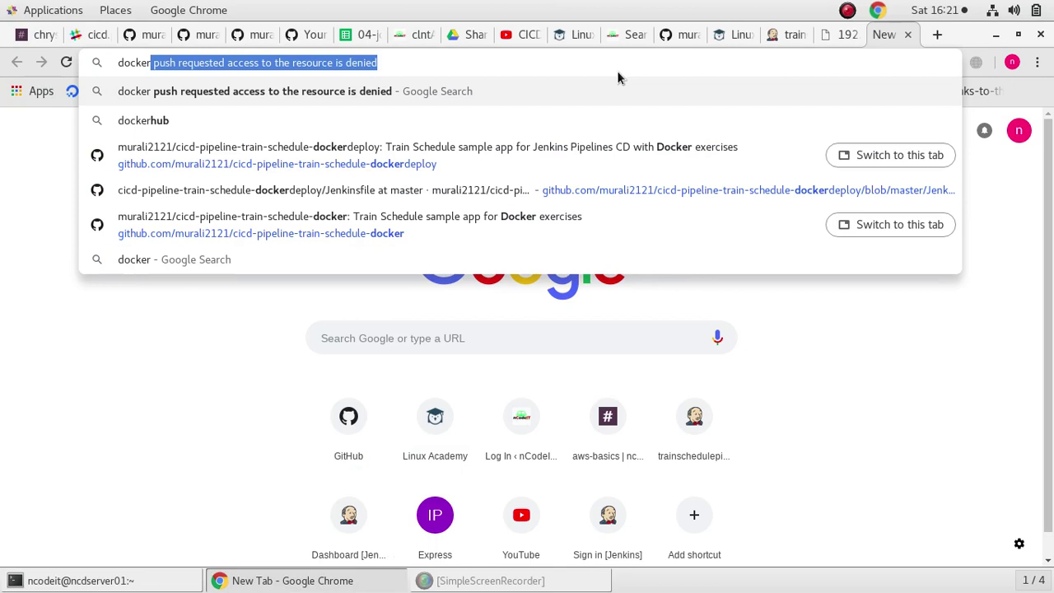
text(hub)
key(Return)
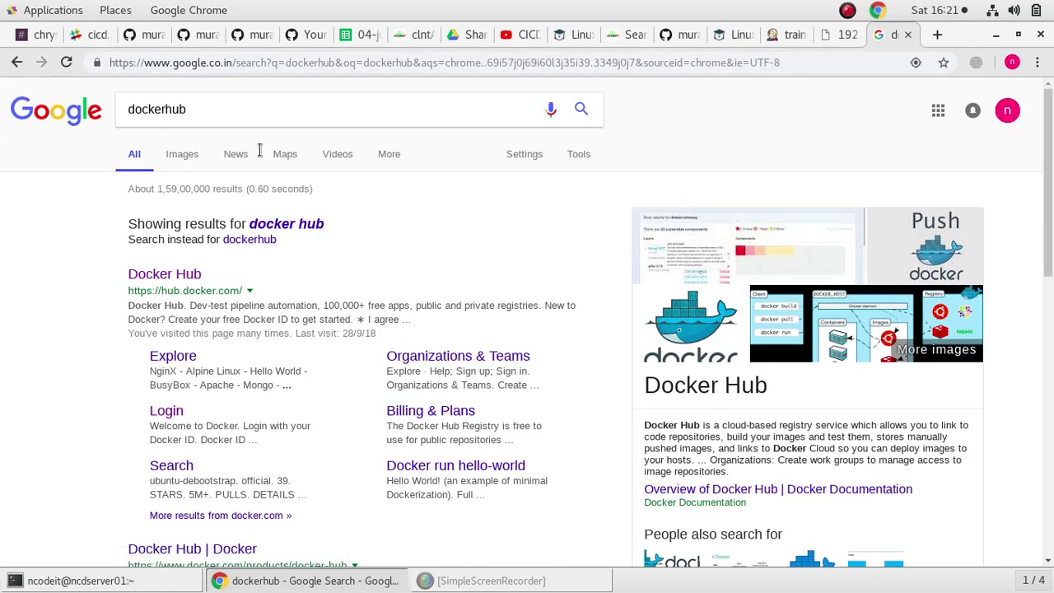
click(173, 277)
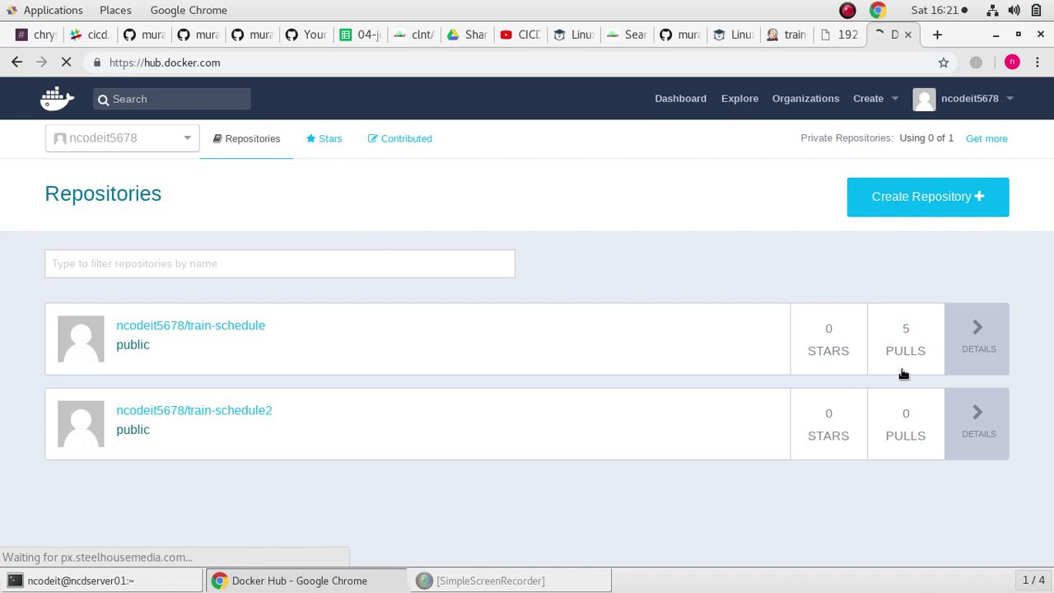
Delete the train-schedule repository, pasting its name into the confirmation box.
click(470, 349)
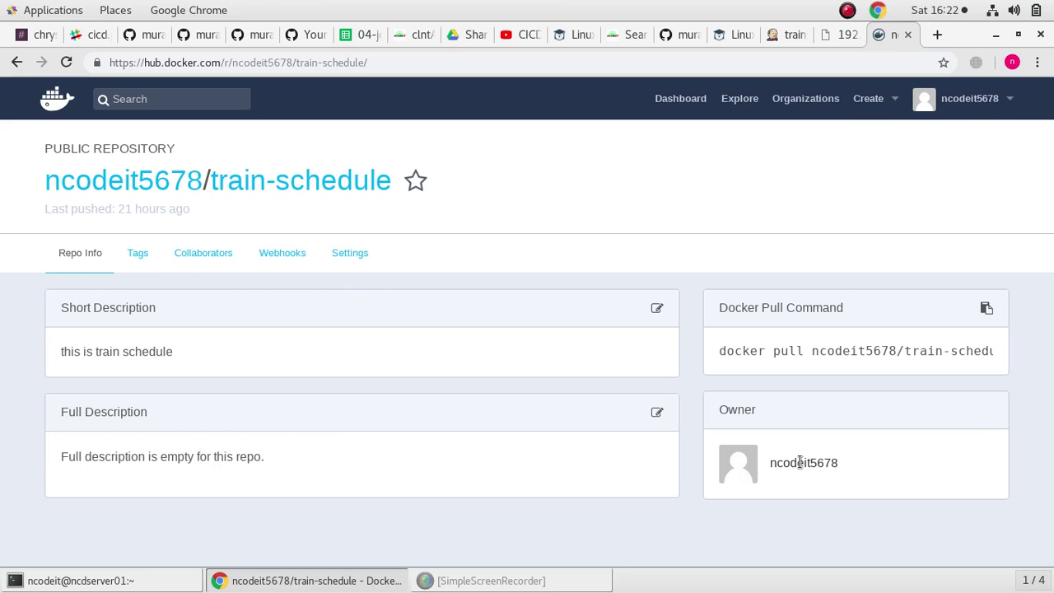
click(349, 259)
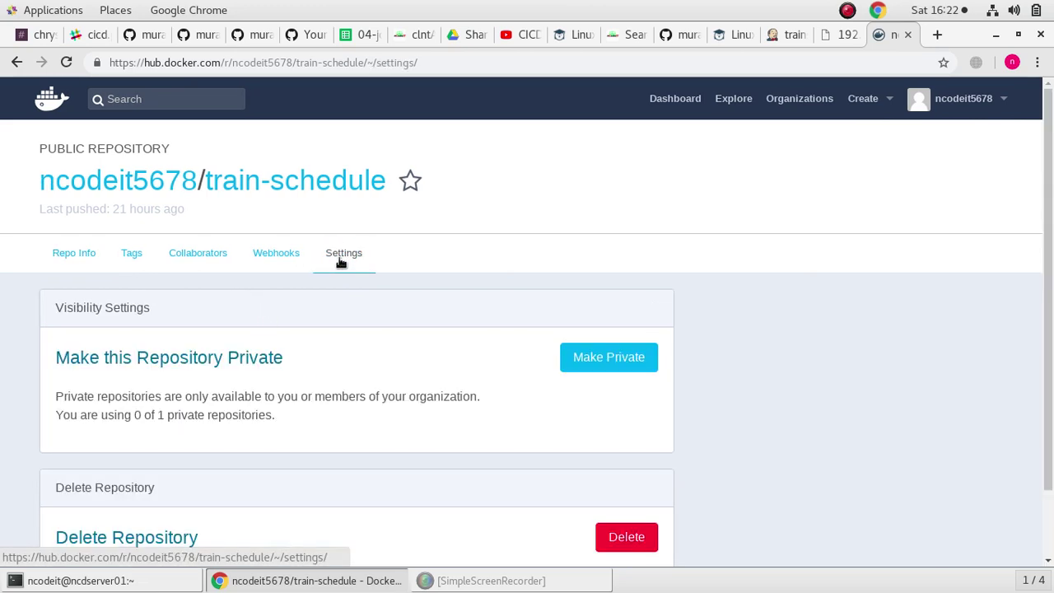
scroll(356, 310, down, 2)
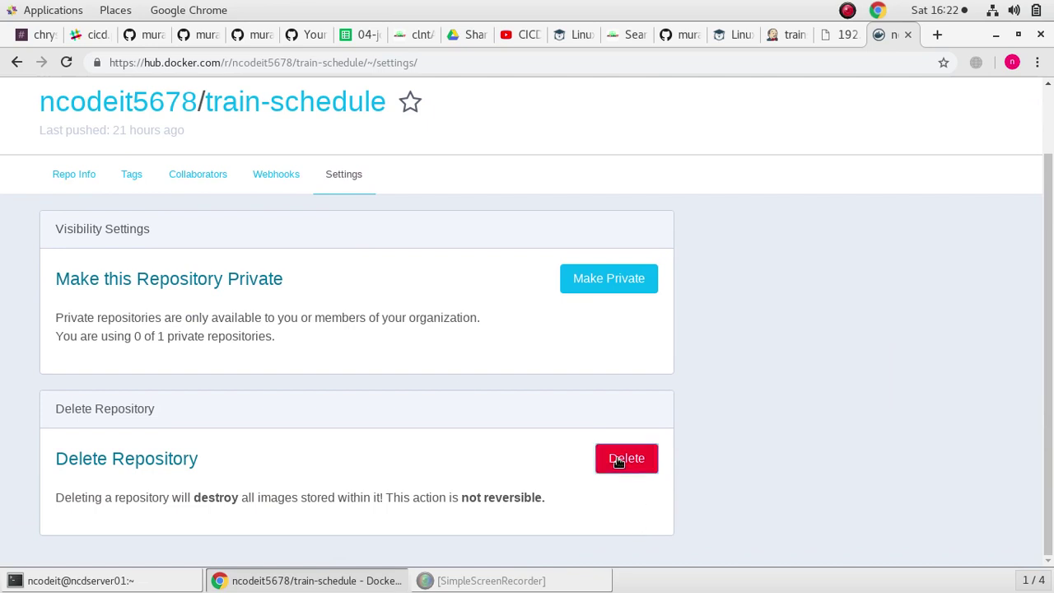
click(619, 462)
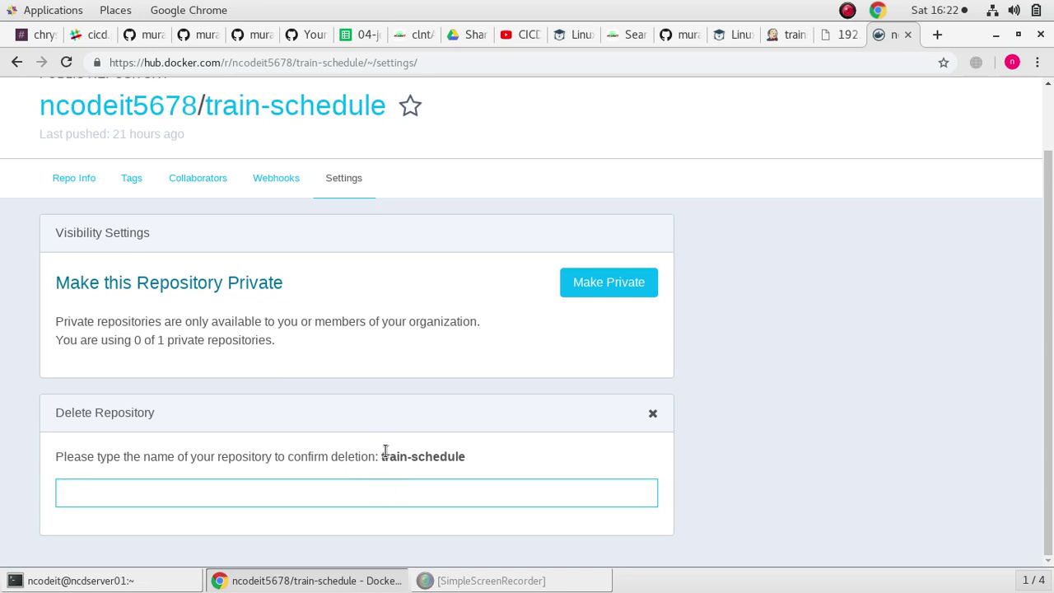
drag(383, 452, 493, 459)
right_click(445, 452)
click(465, 463)
click(313, 490)
right_click(315, 494)
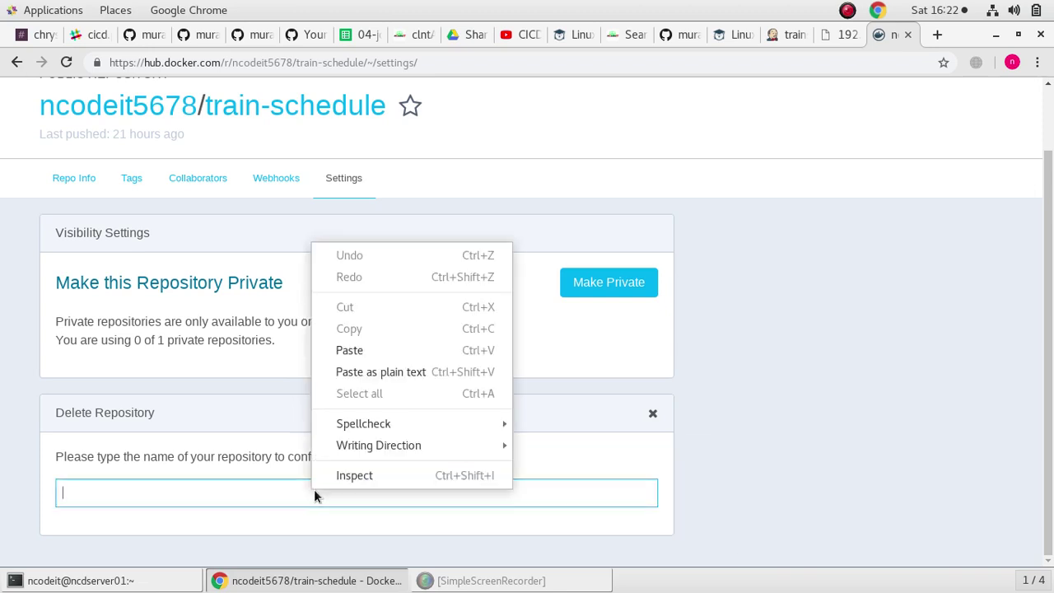
click(349, 350)
scroll(259, 442, down, 1)
click(87, 498)
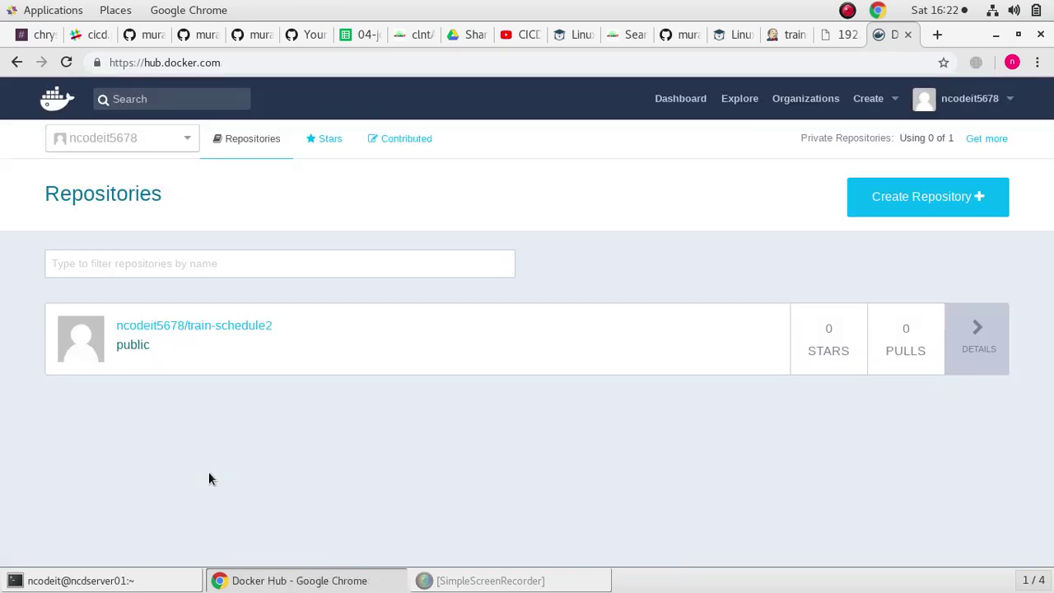
Delete the train-schedule2 repository the same way, confirming with its name.
click(447, 327)
click(352, 261)
scroll(298, 415, down, 1)
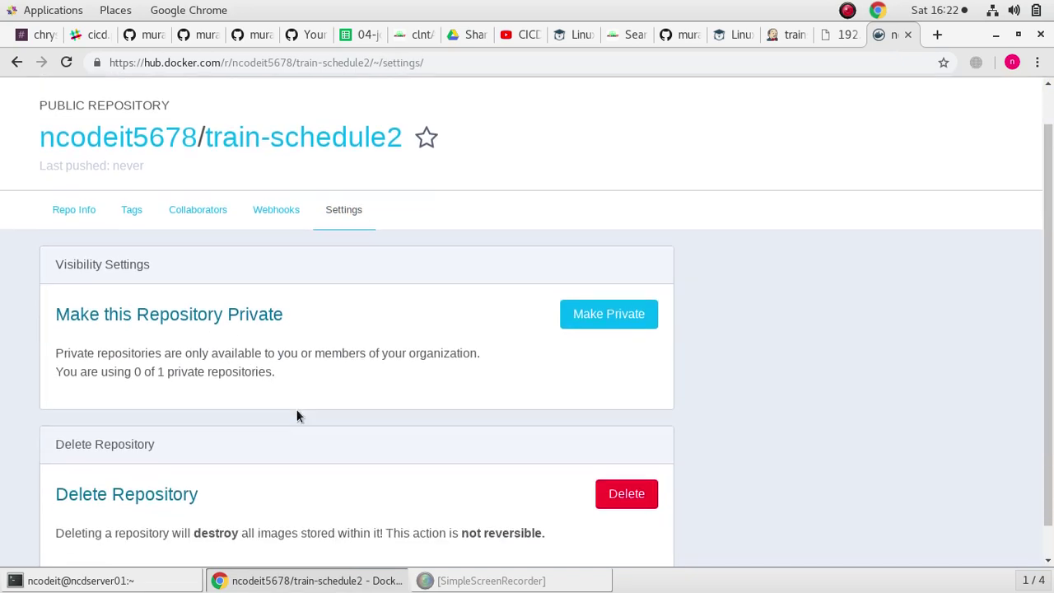
click(623, 459)
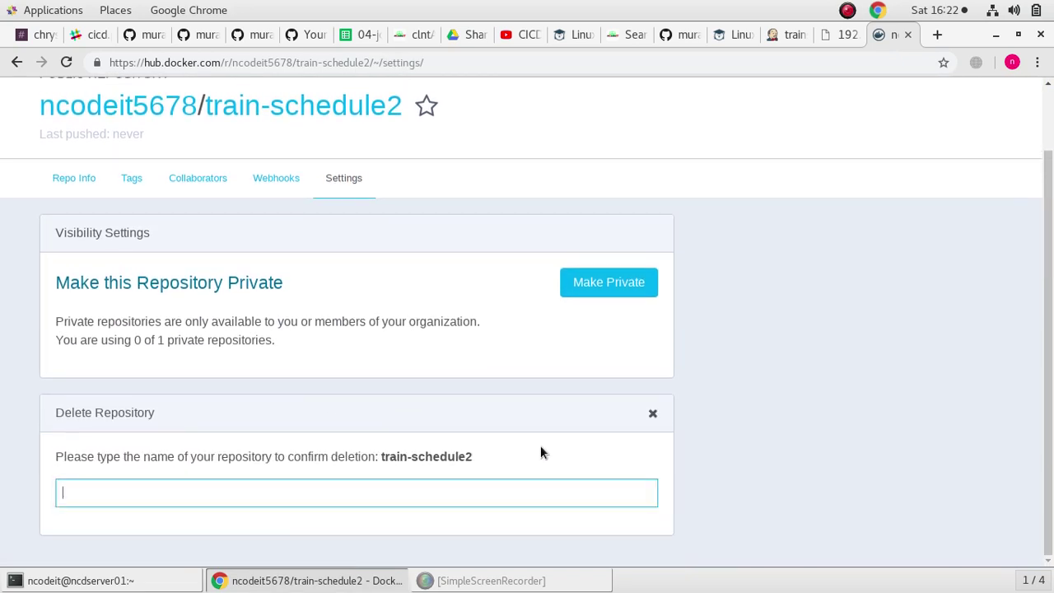
drag(379, 455, 477, 470)
right_click(439, 461)
click(470, 474)
right_click(467, 461)
click(482, 475)
click(357, 502)
right_click(358, 504)
click(403, 366)
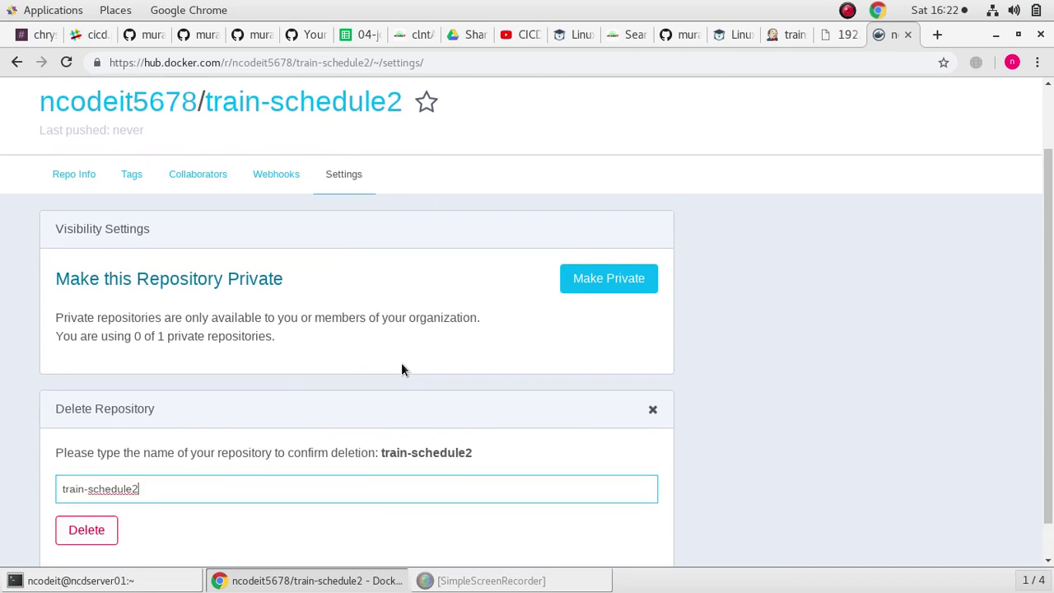
click(95, 532)
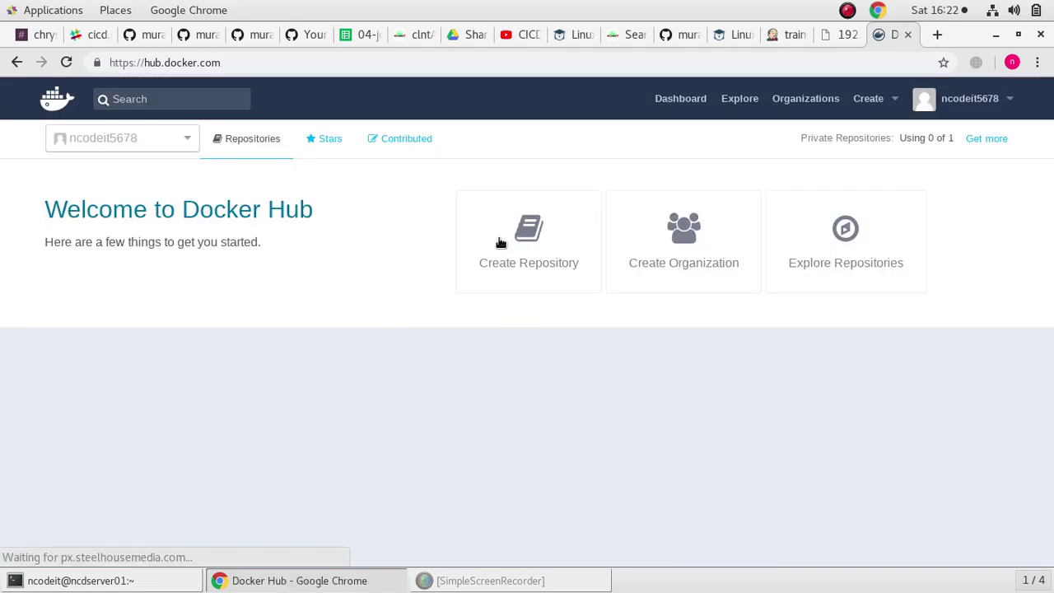
Run the docker build tagging the image '<username>/train-schedule' with the '.' build context, entering the sudo password.
click(74, 581)
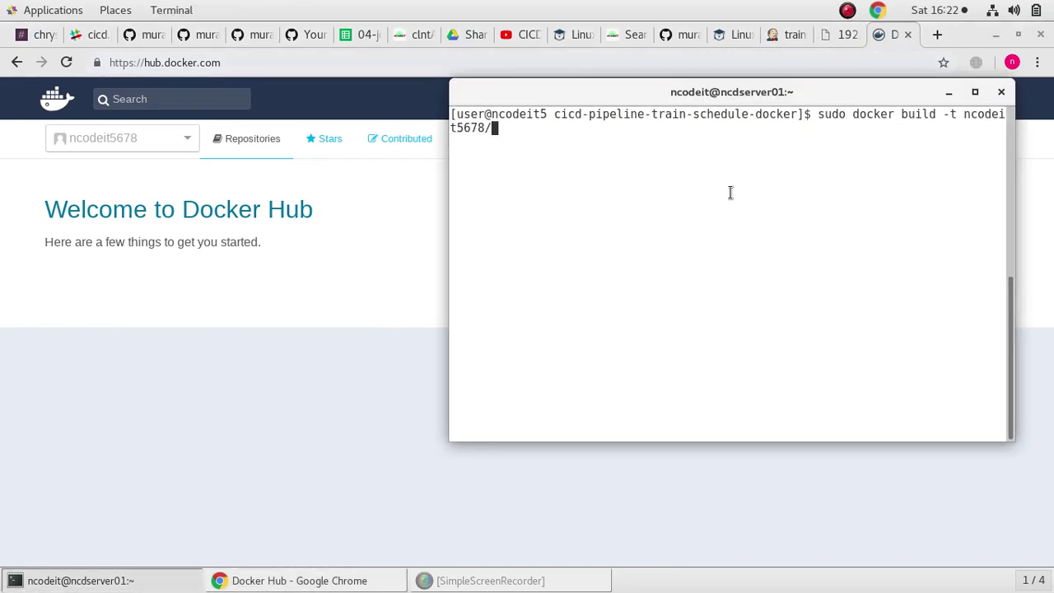
text(train-schedule.)
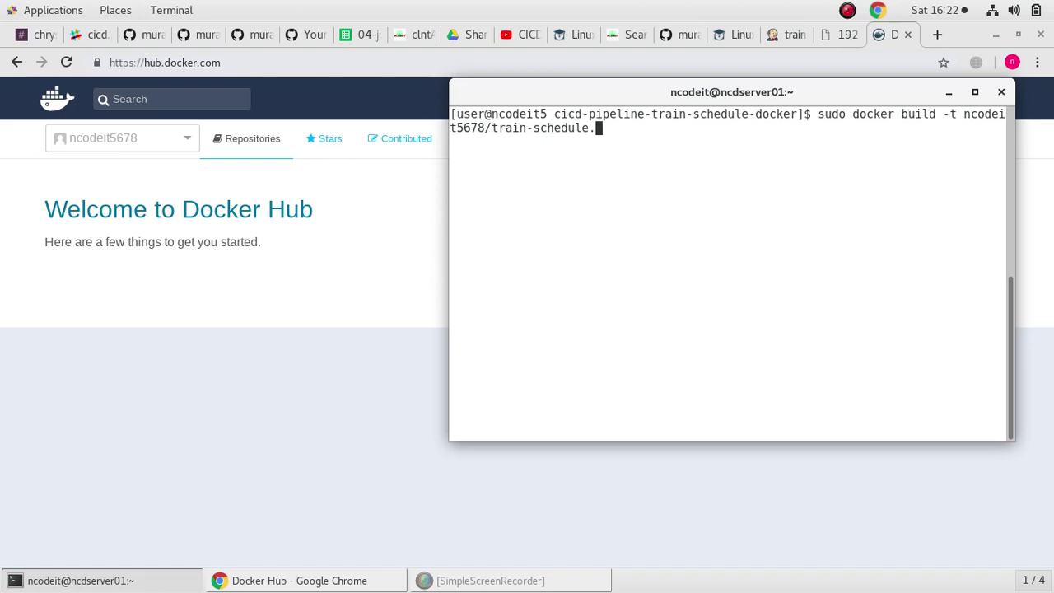
key(BackSpace)
key(Return)
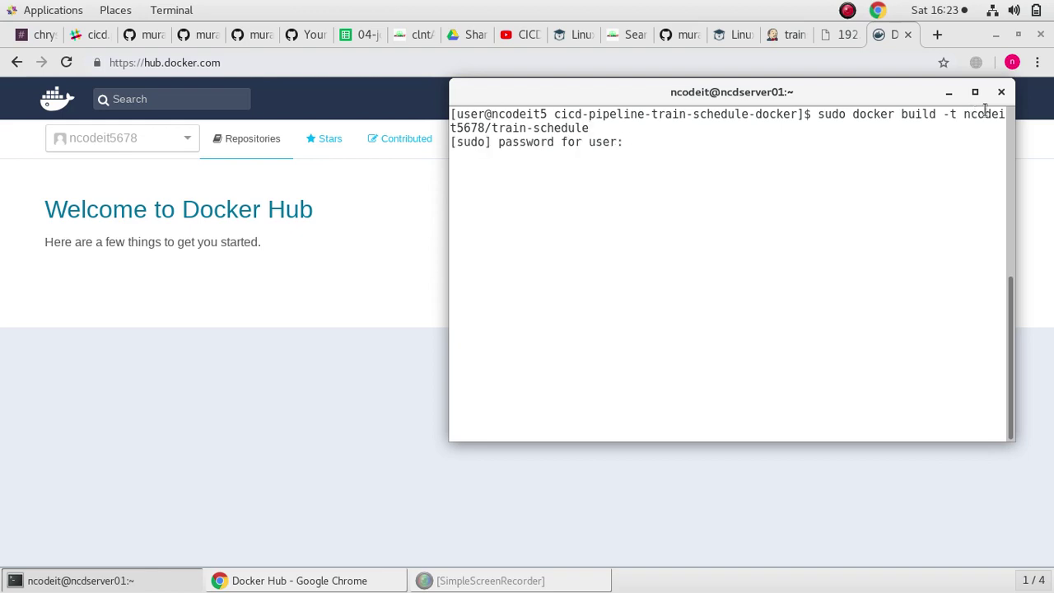
key(Return)
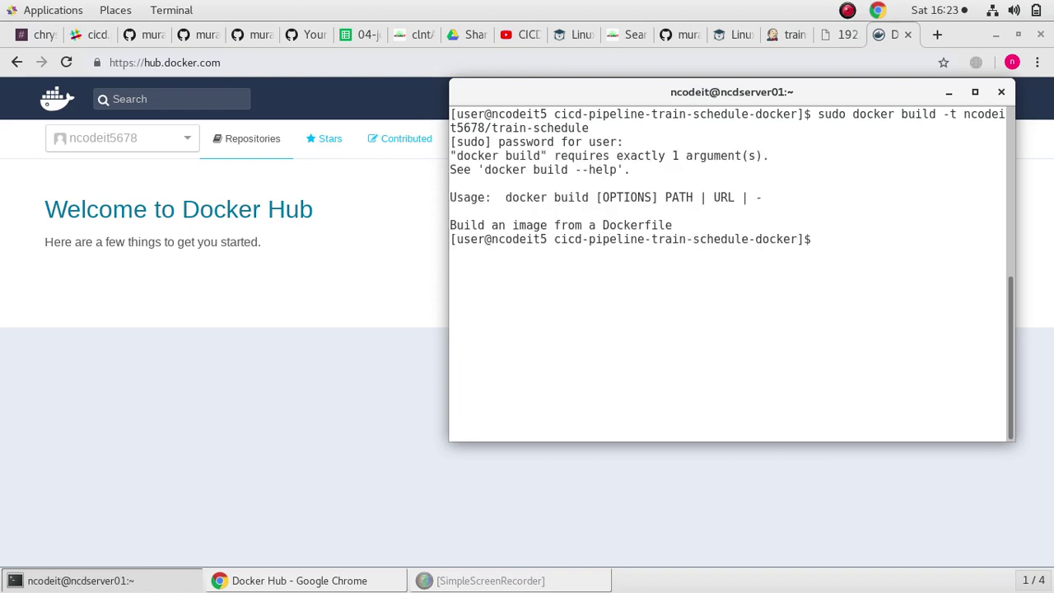
key(Up)
text(.)
key(Return)
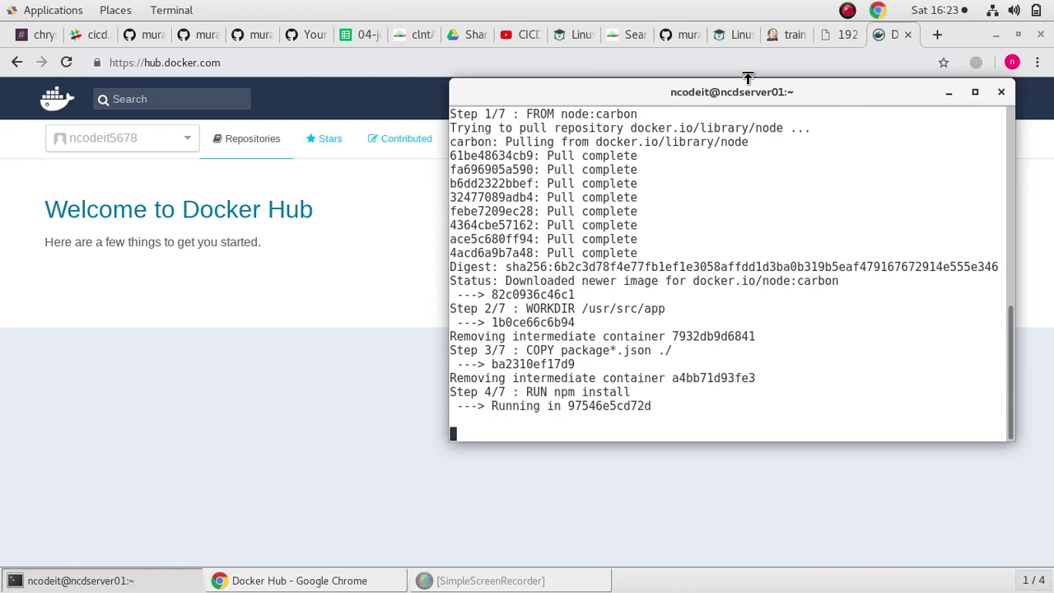
List running containers and local images with 'sudo docker ps' and 'sudo docker images'.
click(78, 36)
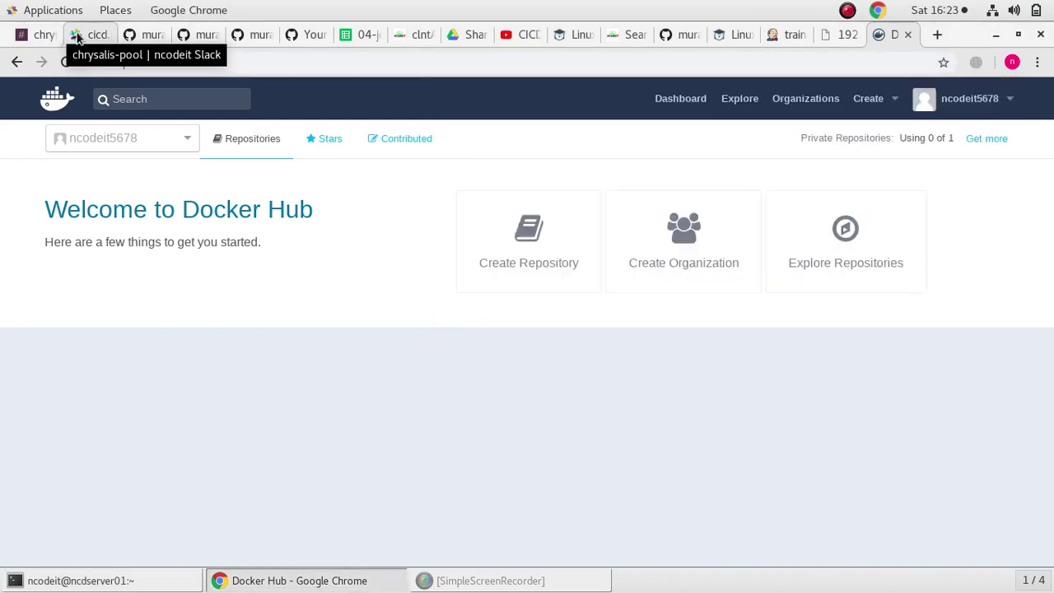
scroll(368, 434, down, 2)
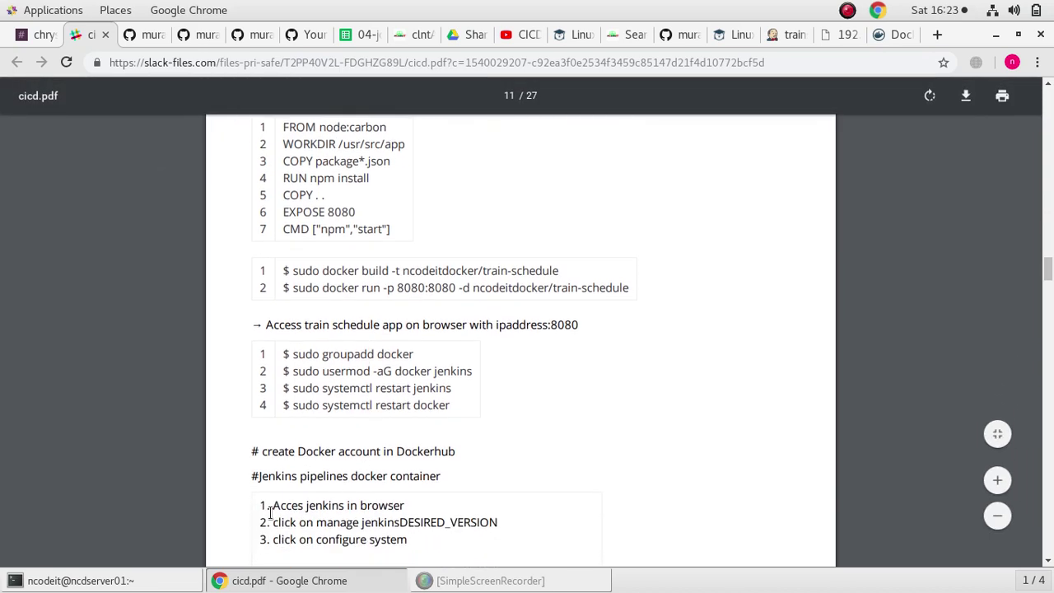
click(87, 581)
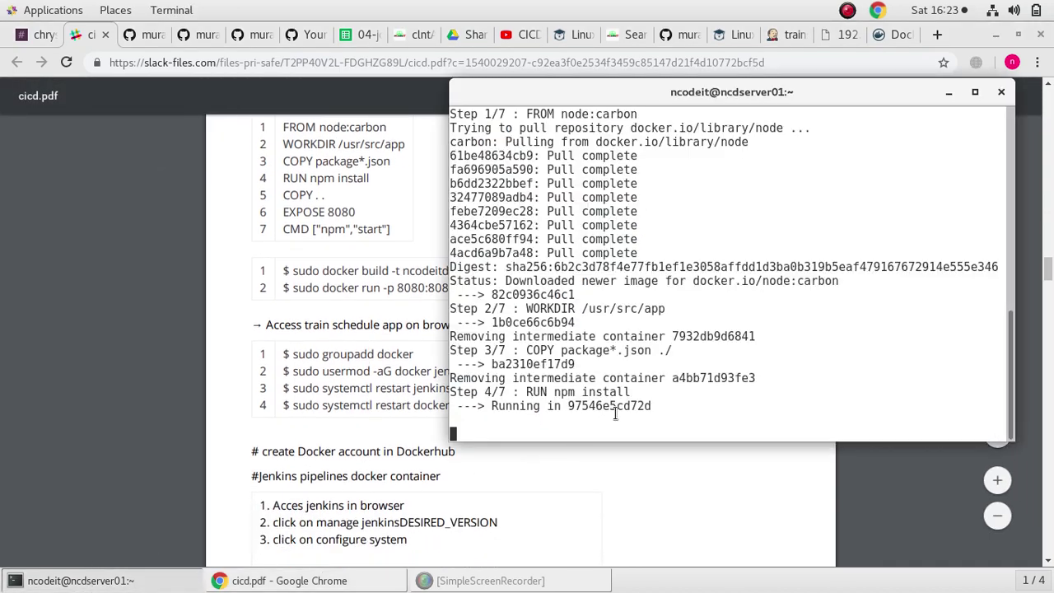
scroll(619, 378, up, 2)
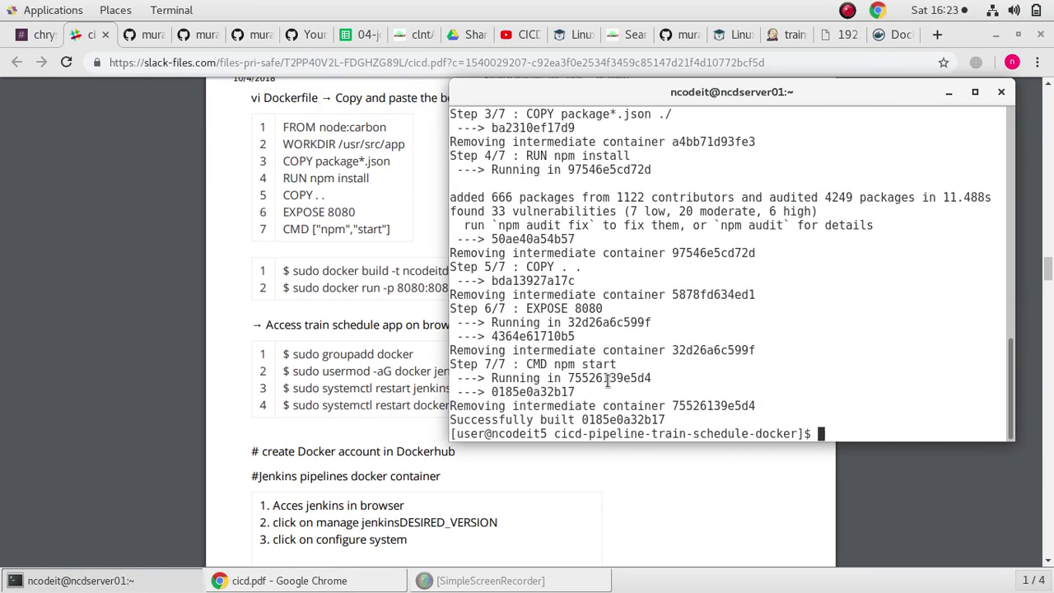
text(sudo do)
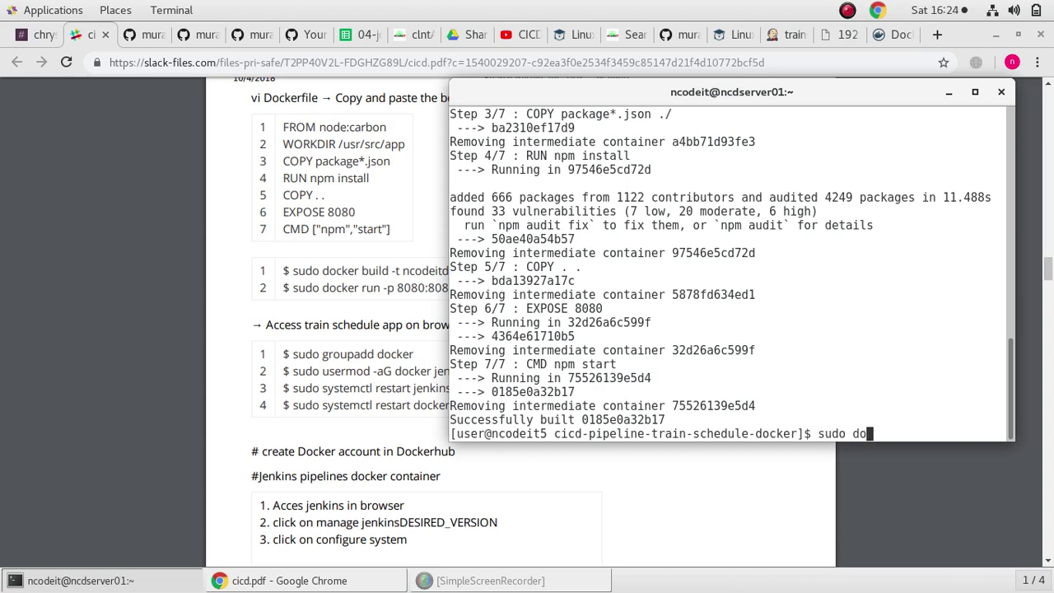
text(cker ps)
key(Return)
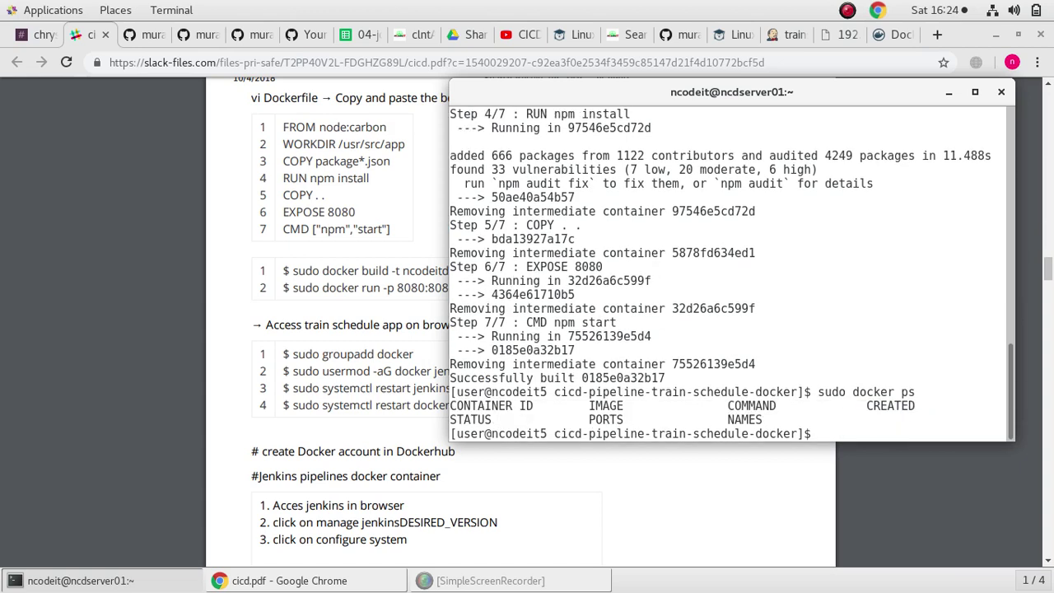
text(sudo docker im)
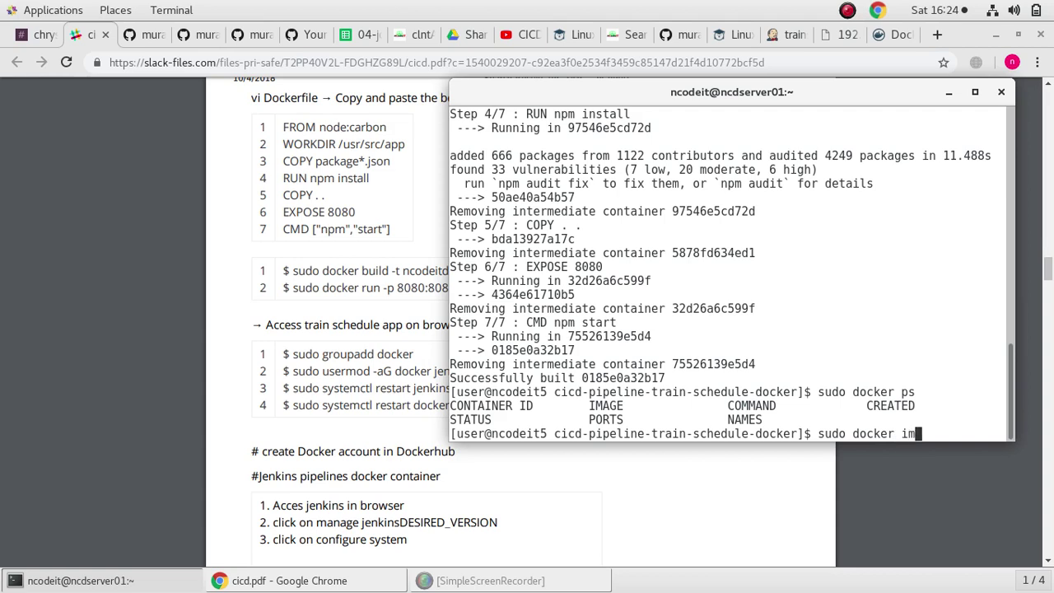
text(ages)
key(Return)
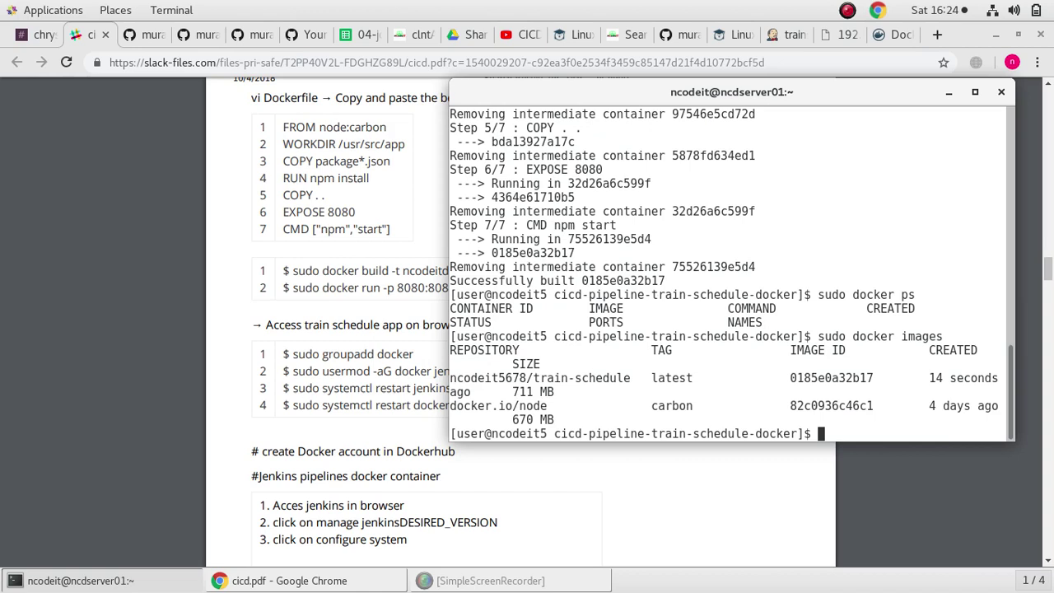
Run the train-schedule image detached with port 8090 mapped to 8080, then confirm with 'docker ps'.
text(sudo docker t)
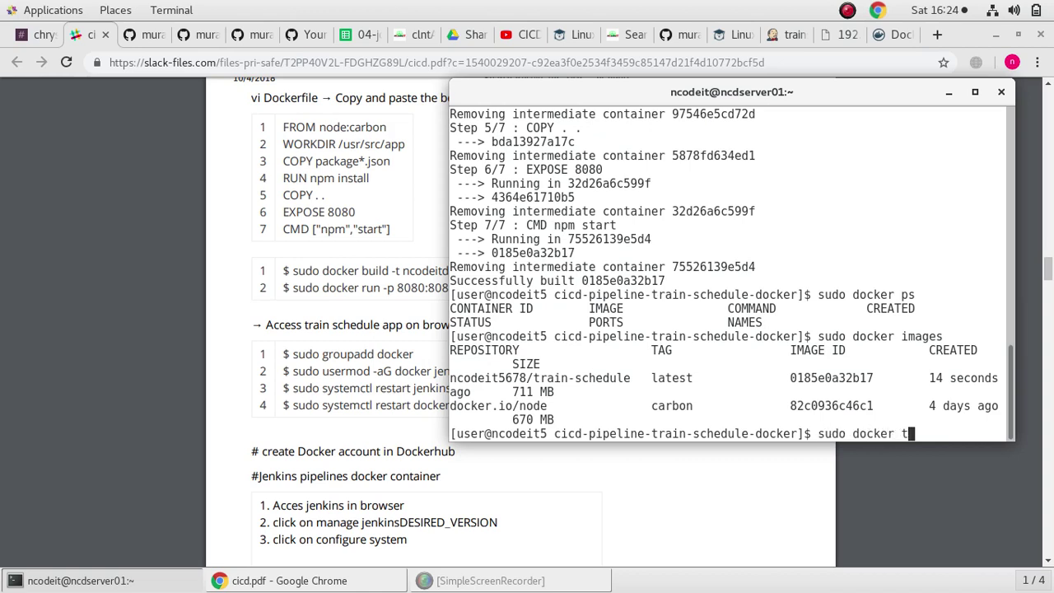
text(=run -p 8090)
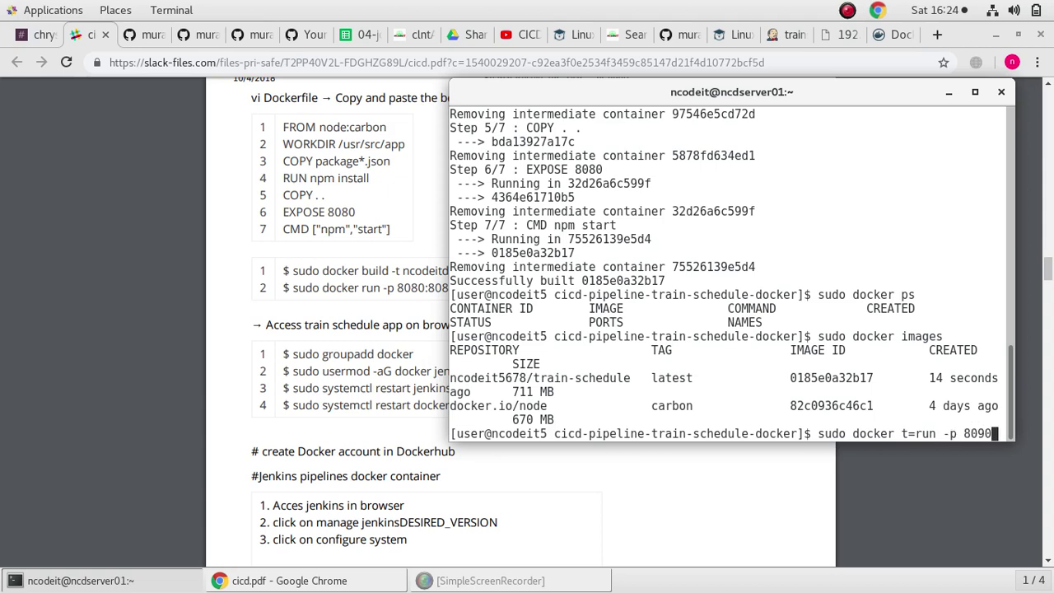
text(8080)
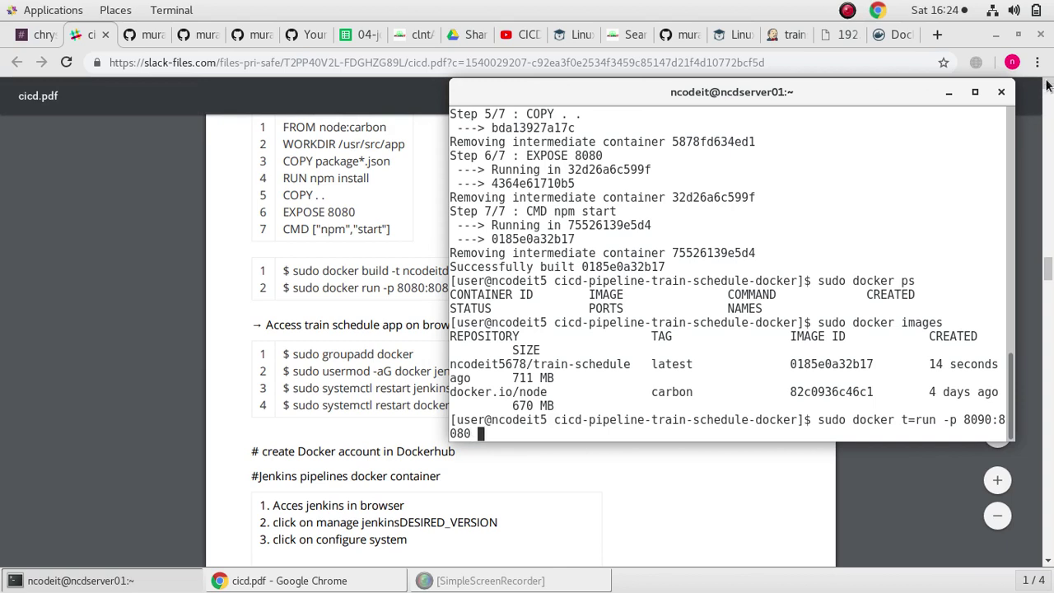
key(Left)
key(Left)
key(Left)
key(Left)
key(Left)
key(Left)
key(Left)
key(Left)
key(Left)
key(Left)
key(Left)
key(Left)
key(Left)
key(Left)
key(Left)
key(Left)
key(Left)
key(Left)
key(Left)
key(Right)
key(Delete)
key(Delete)
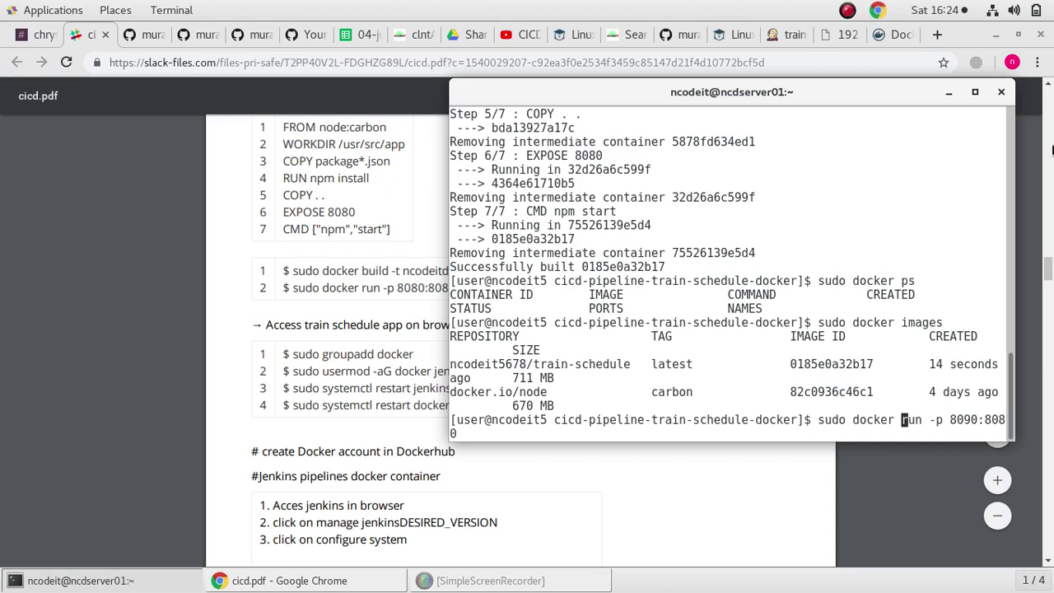
key(Right)
key(Right)
key(Right)
key(Right)
key(Right)
key(Right)
key(Right)
key(Right)
key(Right)
key(Right)
key(Right)
key(Right)
key(Right)
key(Right)
key(Right)
key(Right)
key(Right)
scroll(376, 374, up, 3)
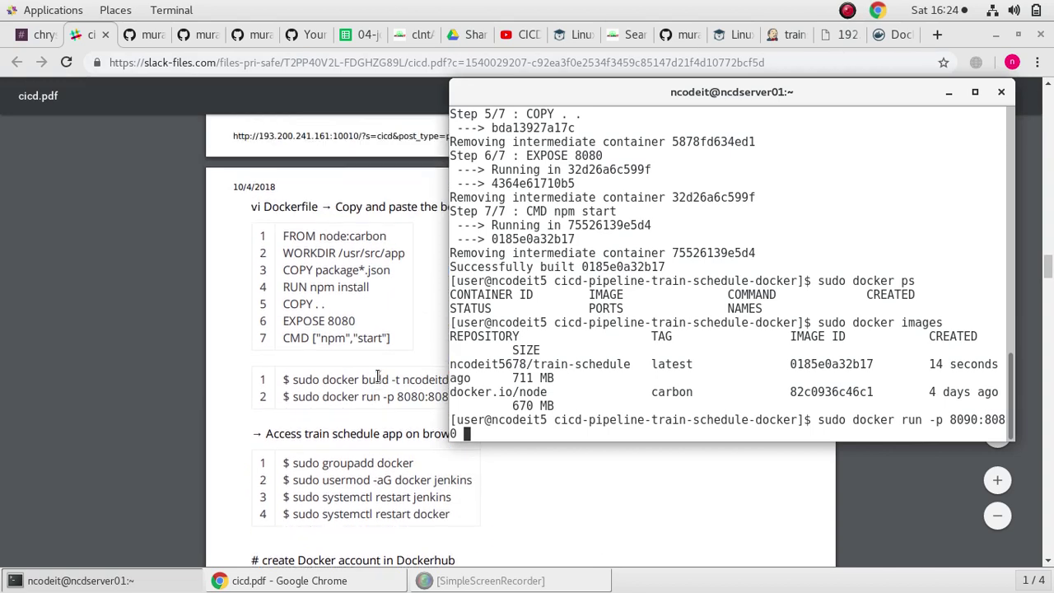
scroll(377, 375, up, 2)
text(-d ncodeit5678/train)
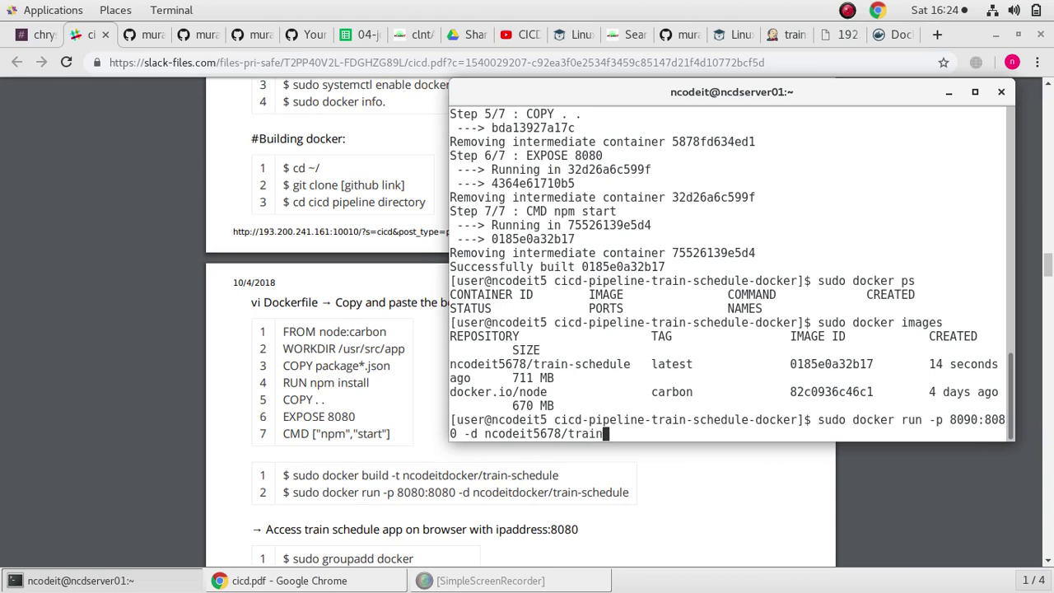
text(-schedule)
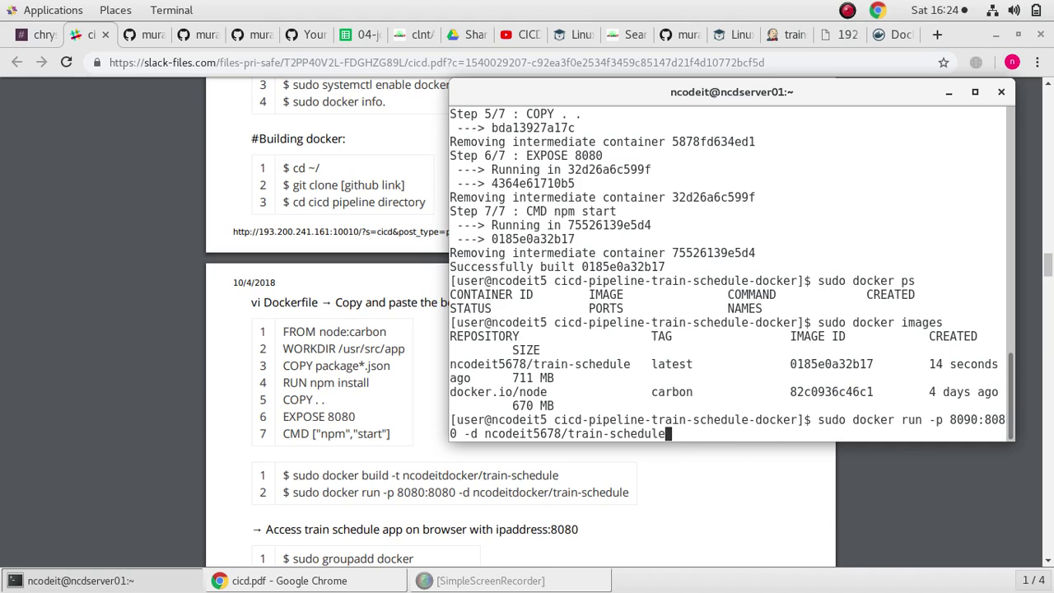
key(Return)
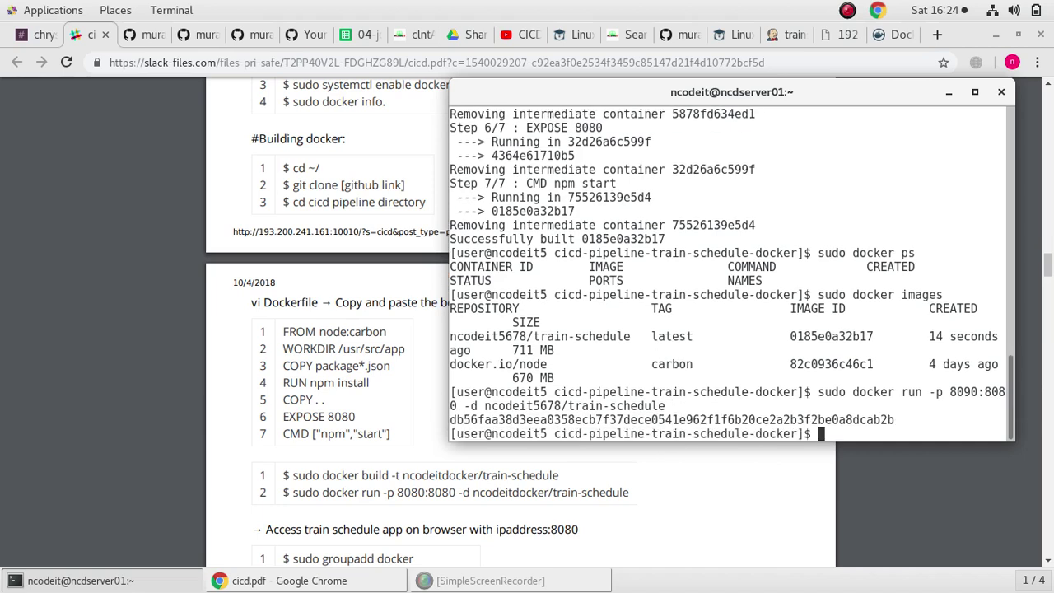
text(sudo docker)
text( ps)
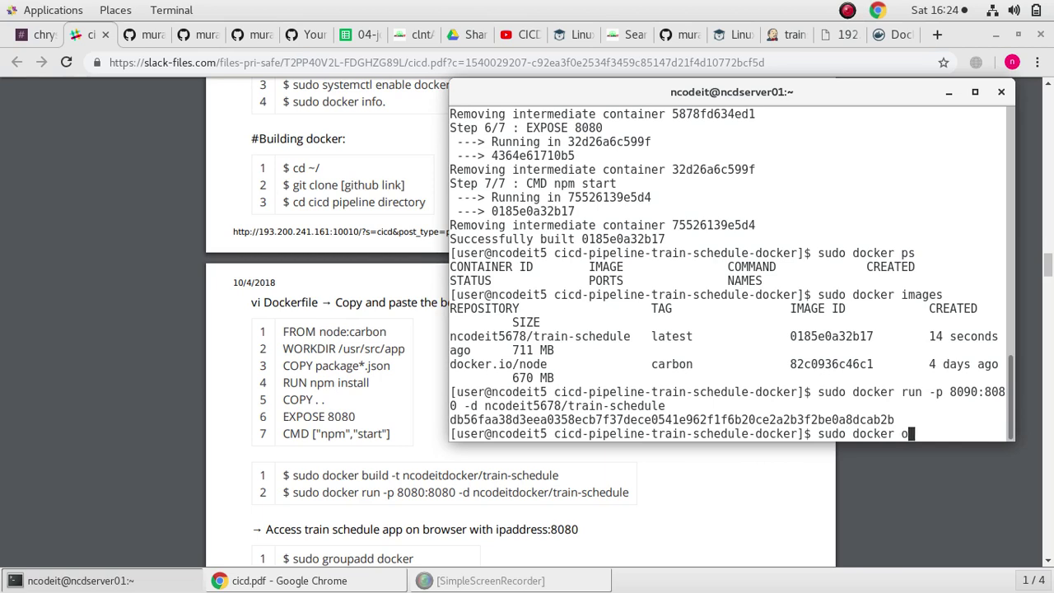
key(Return)
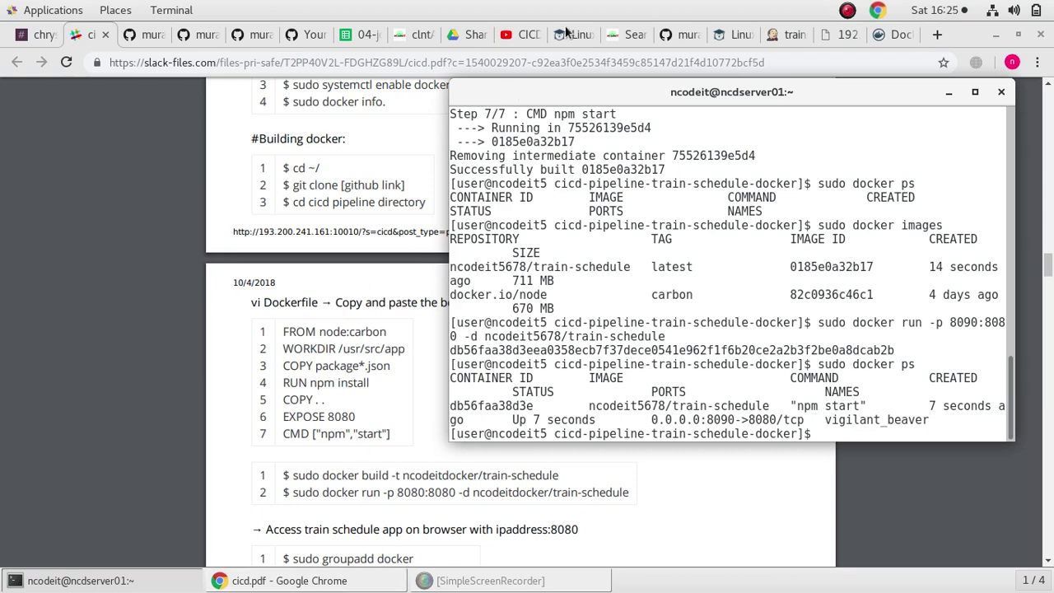
Copy server 5's public IP address from the cloud servers list.
click(560, 35)
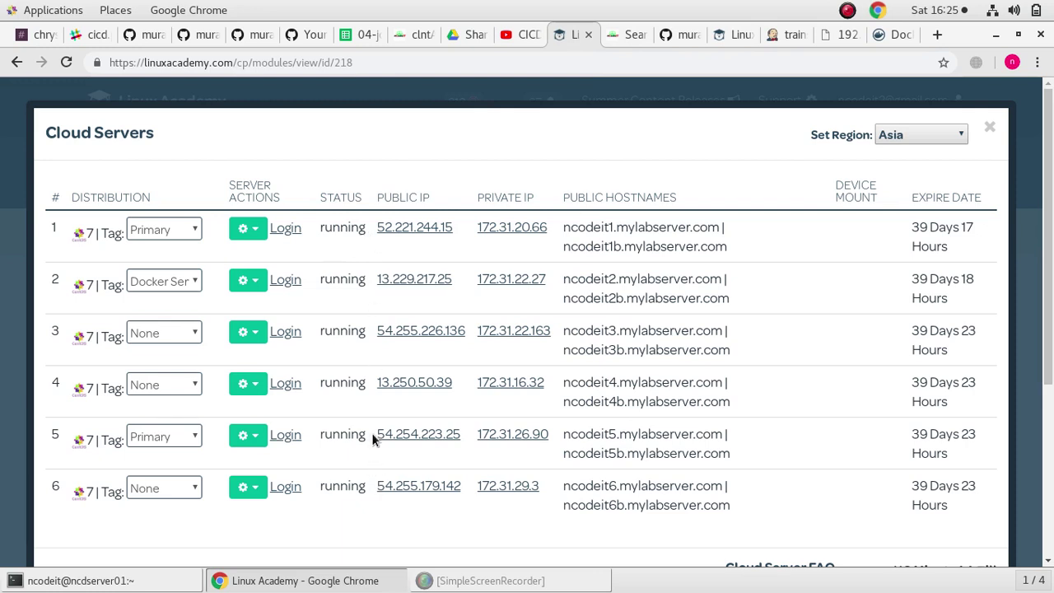
drag(372, 435, 456, 434)
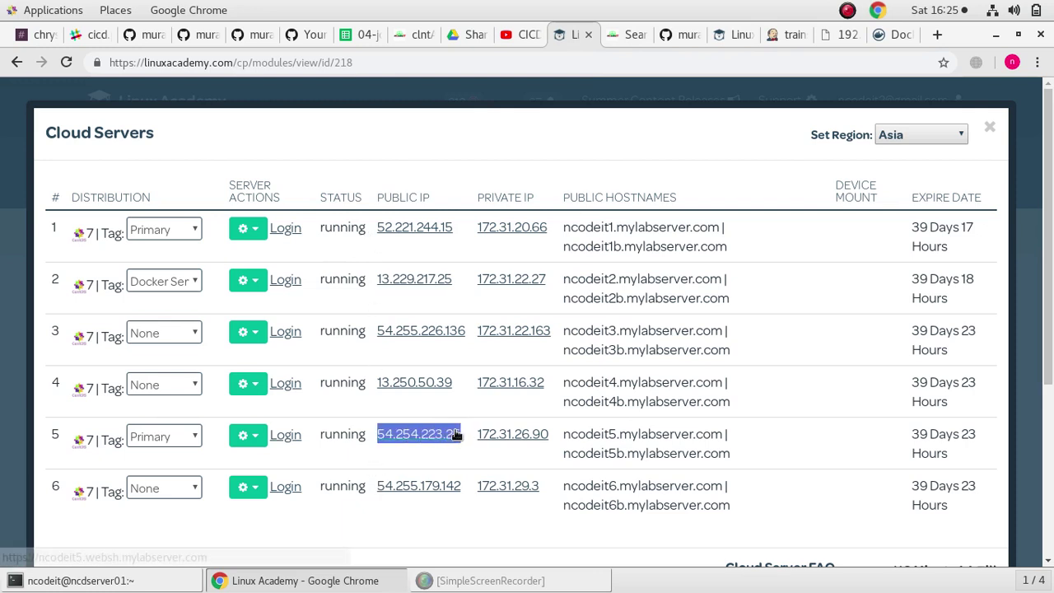
right_click(457, 434)
click(487, 341)
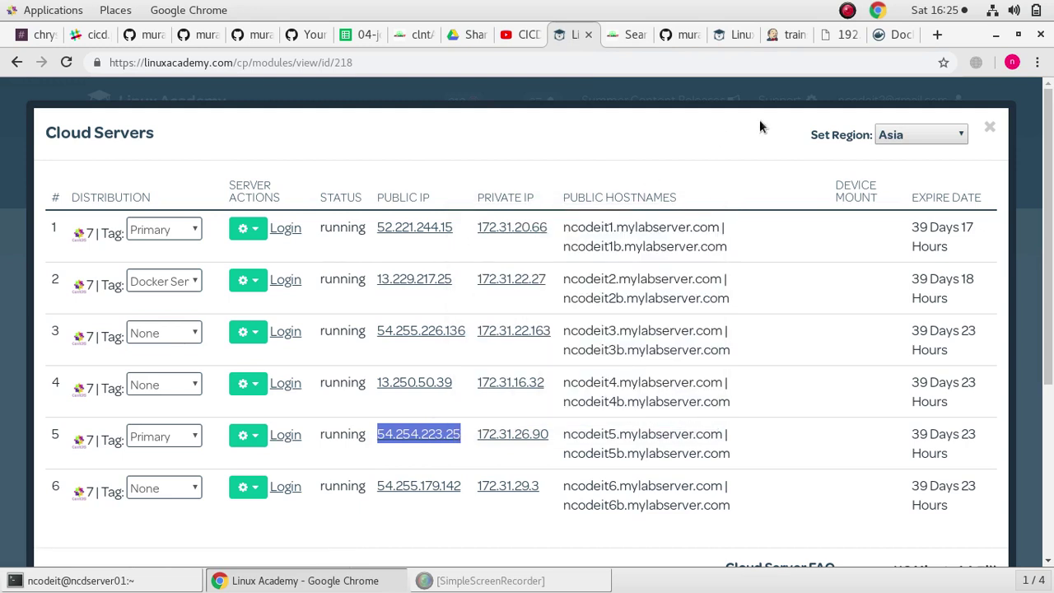
Load the train-schedule app at that IP on port 8090 in a new tab, then return to cicd.pdf.
click(879, 36)
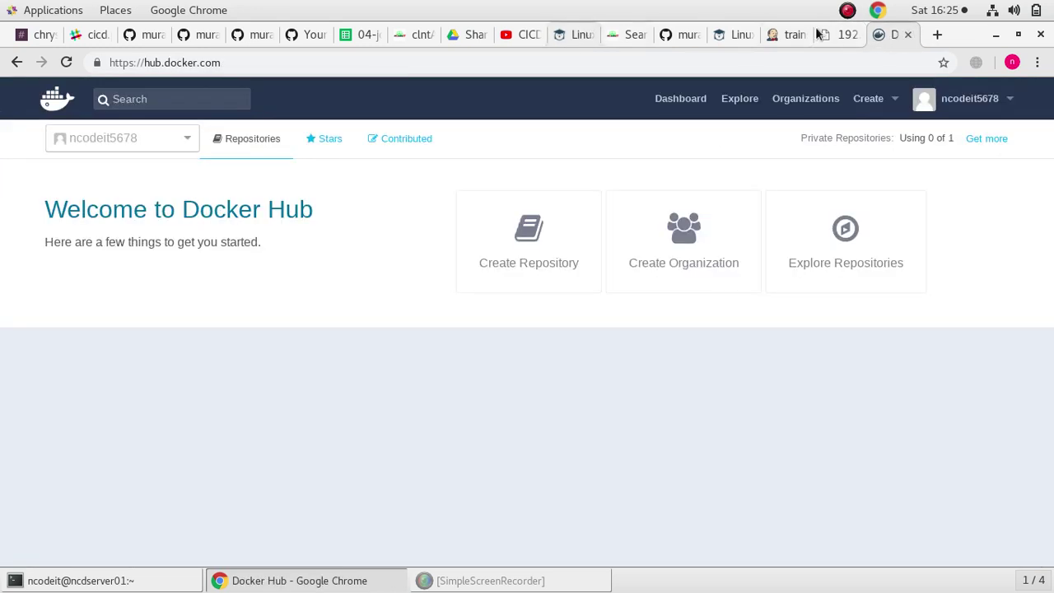
click(937, 35)
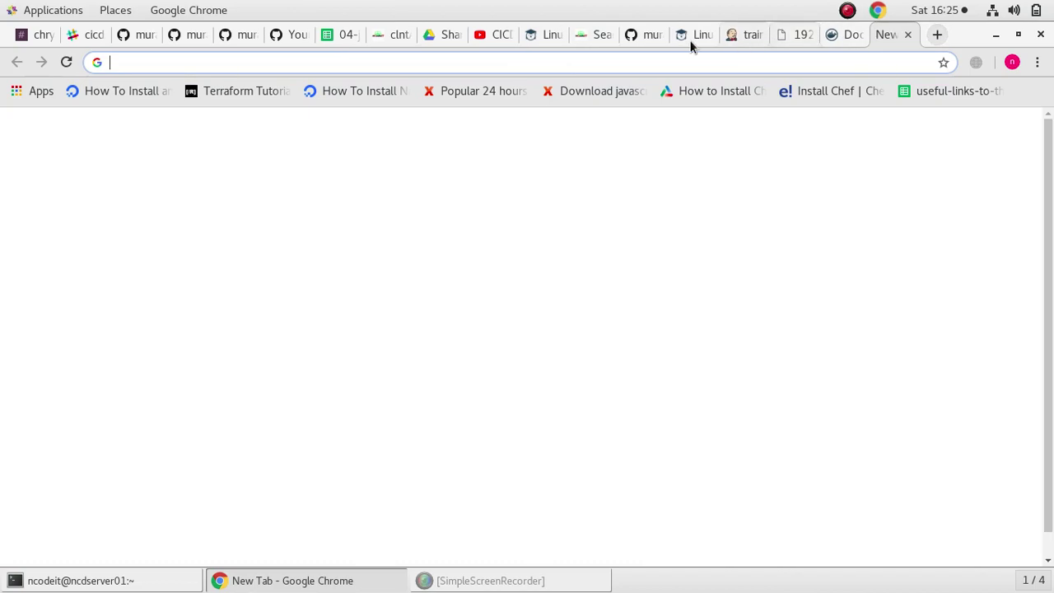
right_click(584, 62)
click(633, 159)
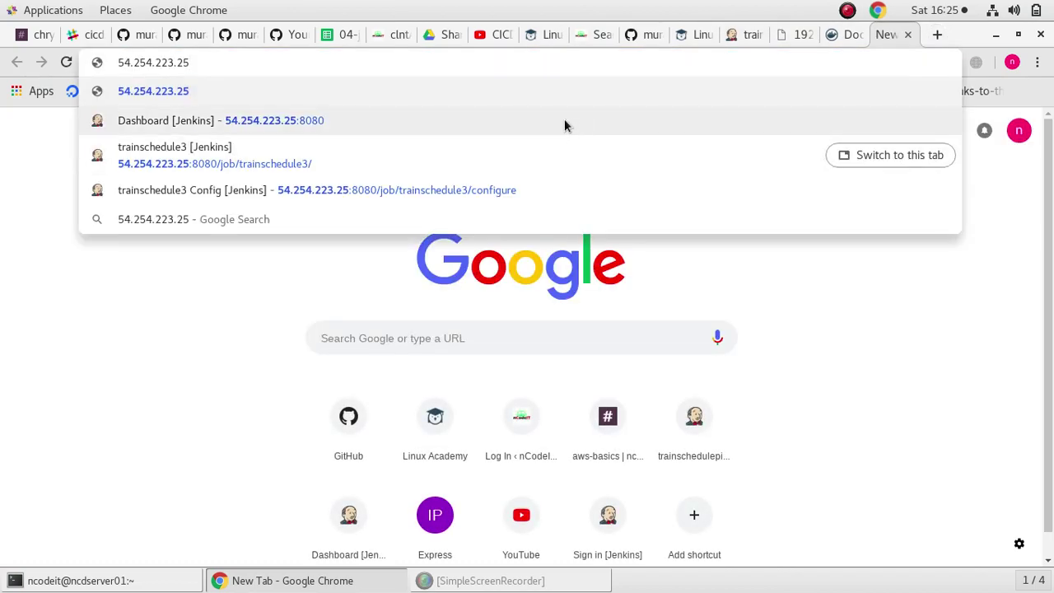
text(:8)
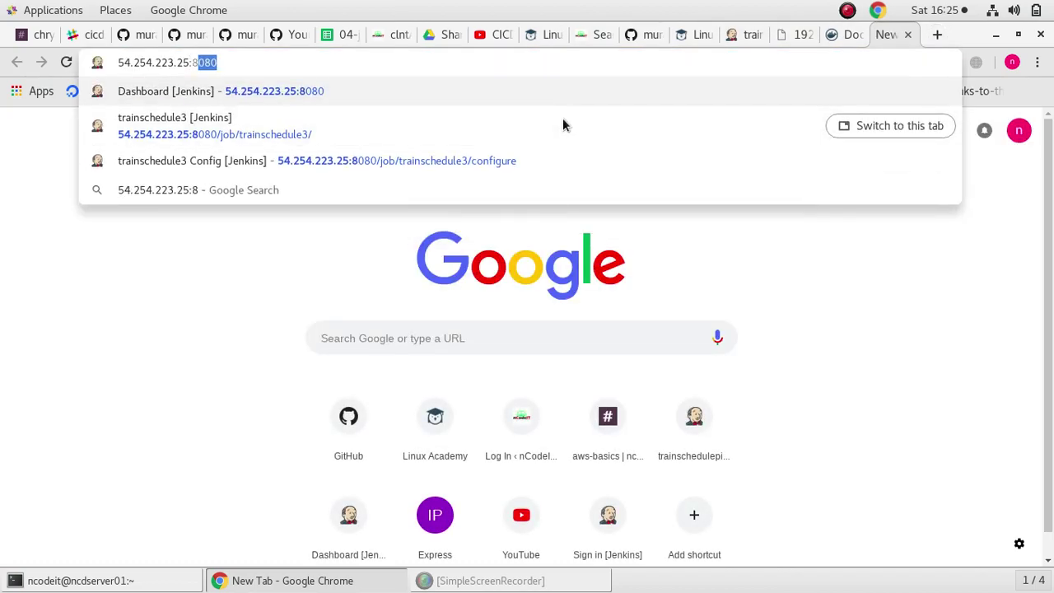
text(090)
key(Return)
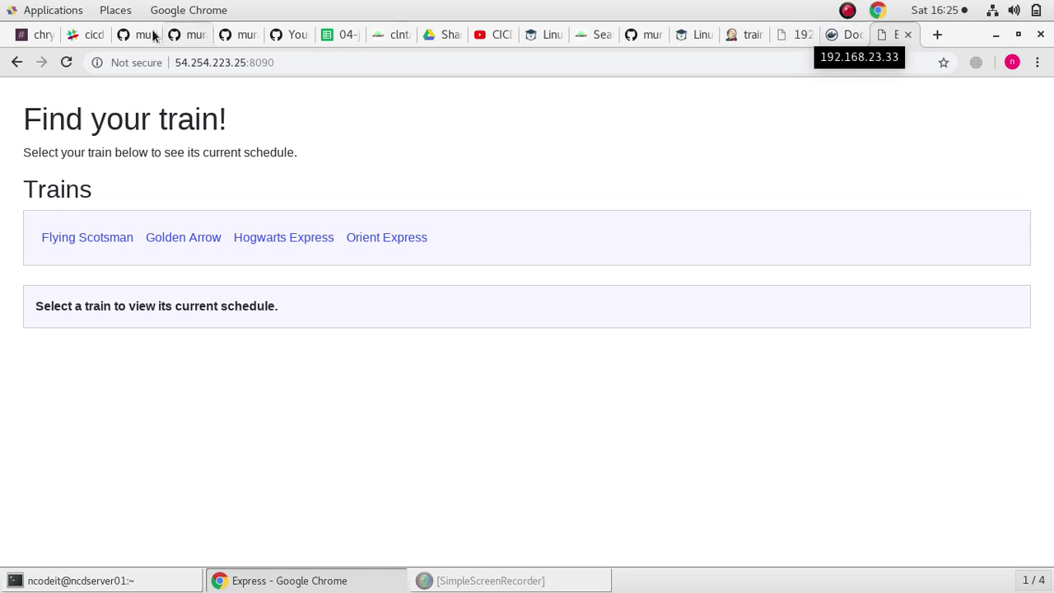
click(87, 33)
scroll(398, 314, down, 5)
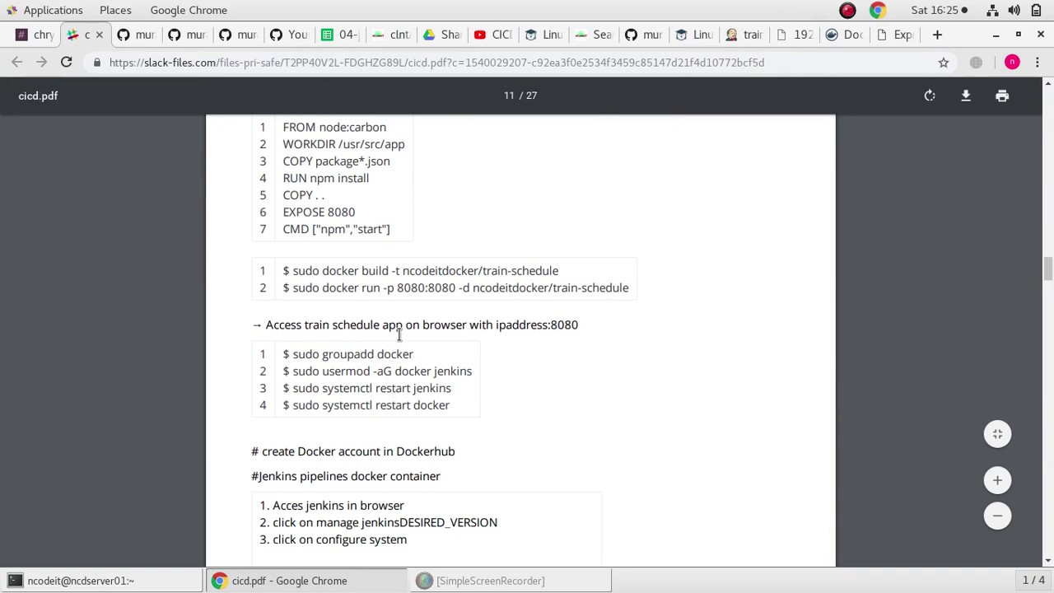
Create the docker group with sudo groupadd docker in the terminal.
scroll(395, 331, down, 3)
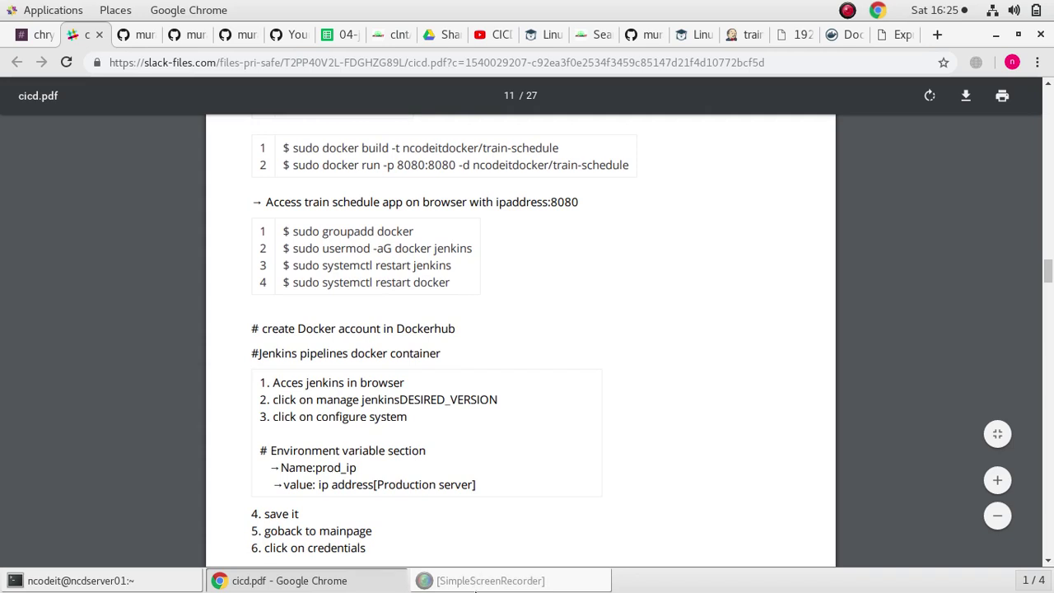
click(80, 581)
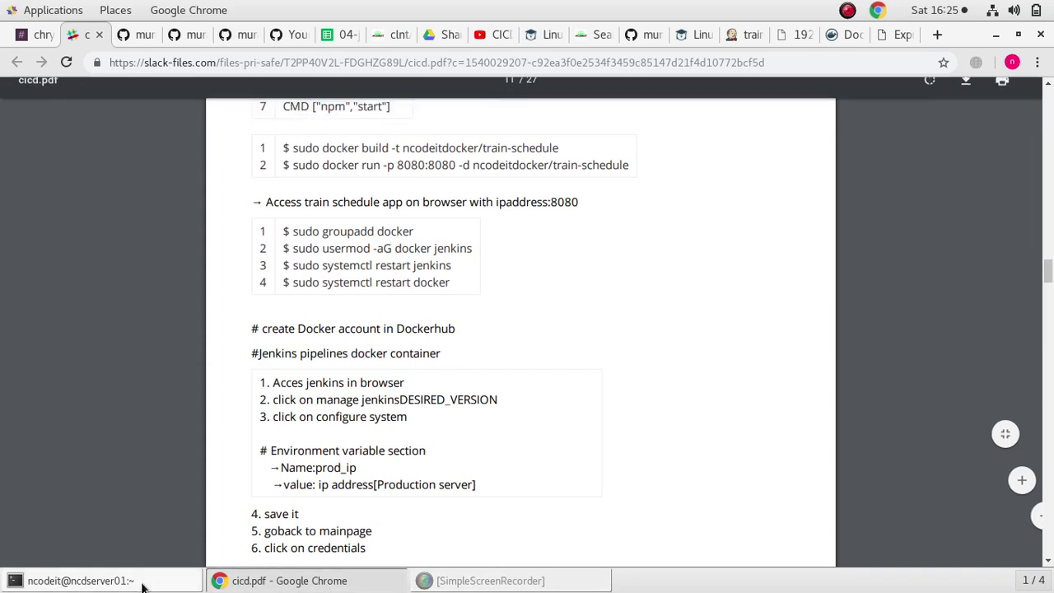
text(sudo docker)
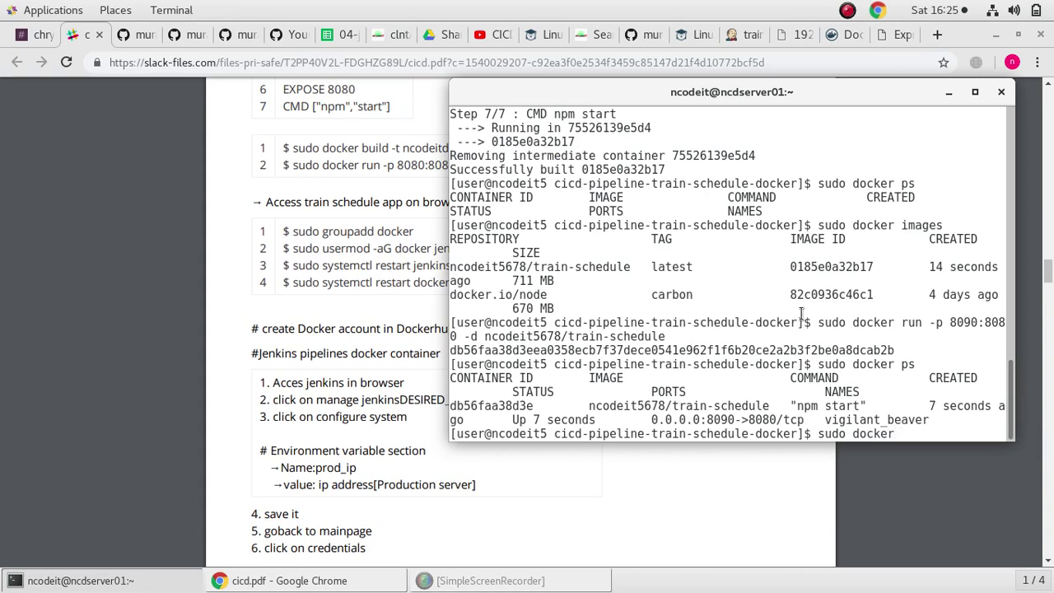
key(BackSpace)
key(BackSpace)
key(BackSpace)
key(BackSpace)
key(BackSpace)
key(BackSpace)
text(f=group)
key(BackSpace)
key(BackSpace)
key(BackSpace)
key(BackSpace)
key(BackSpace)
key(BackSpace)
key(BackSpace)
text(groupadd docker)
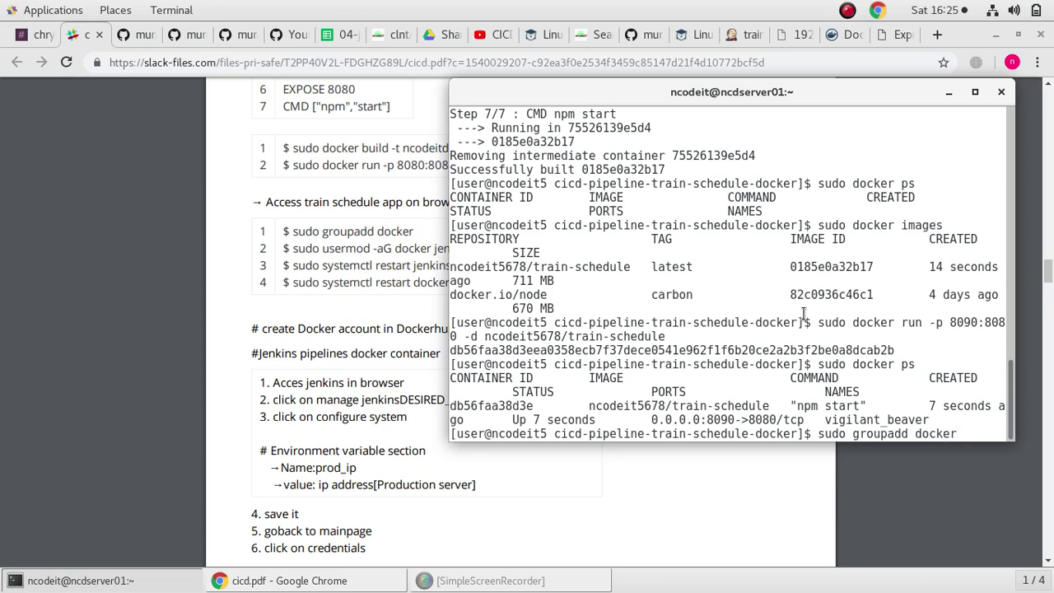
key(Return)
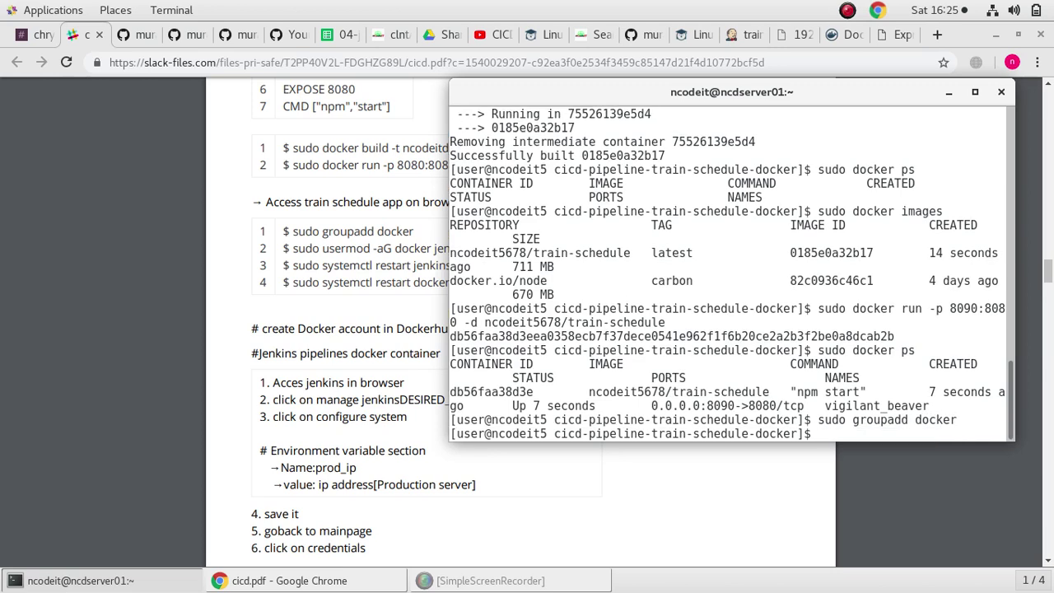
Add the jenkins user to the docker group with sudo usermod -aG docker jenkins.
text(sudo usermod)
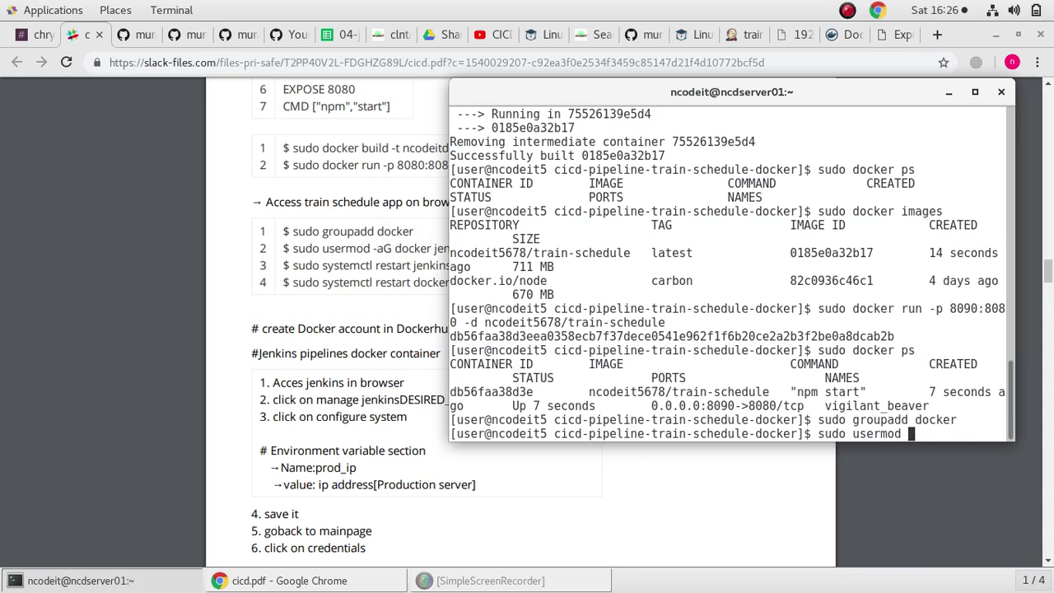
text( -aG docker)
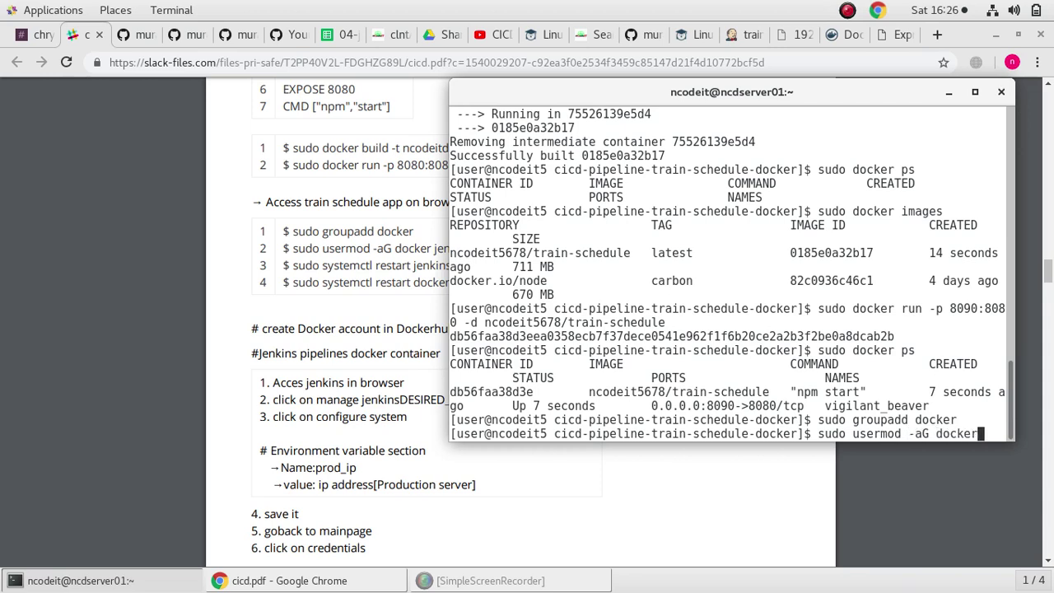
text( jenkins)
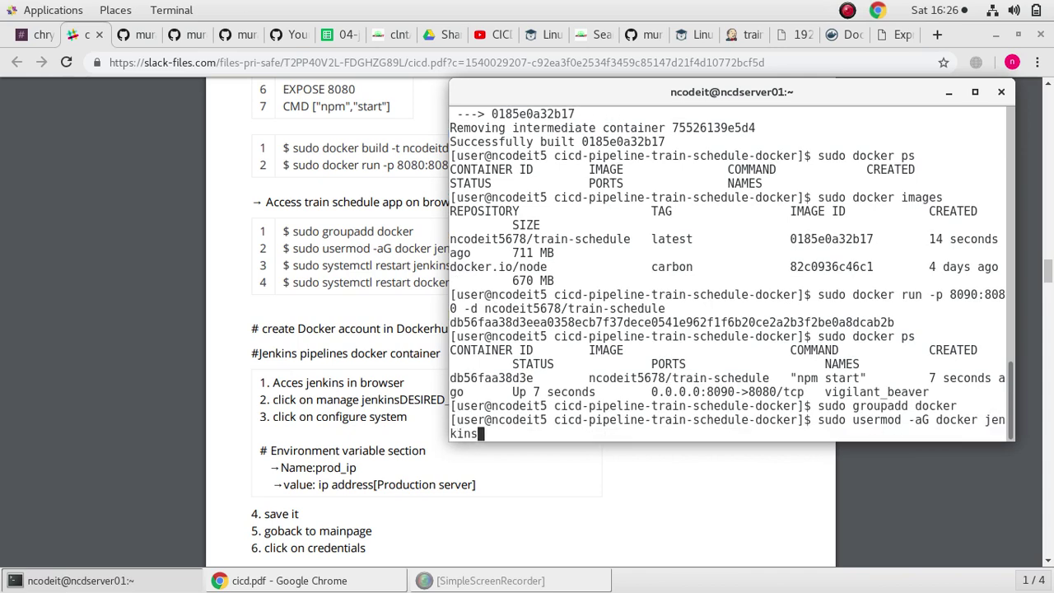
key(Return)
key(Up)
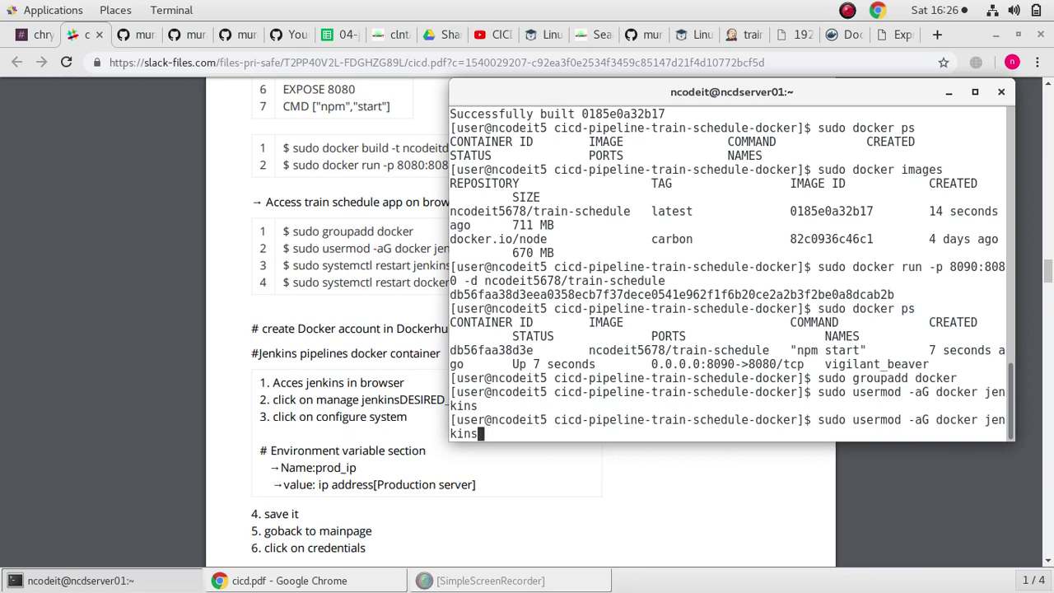
key(Up)
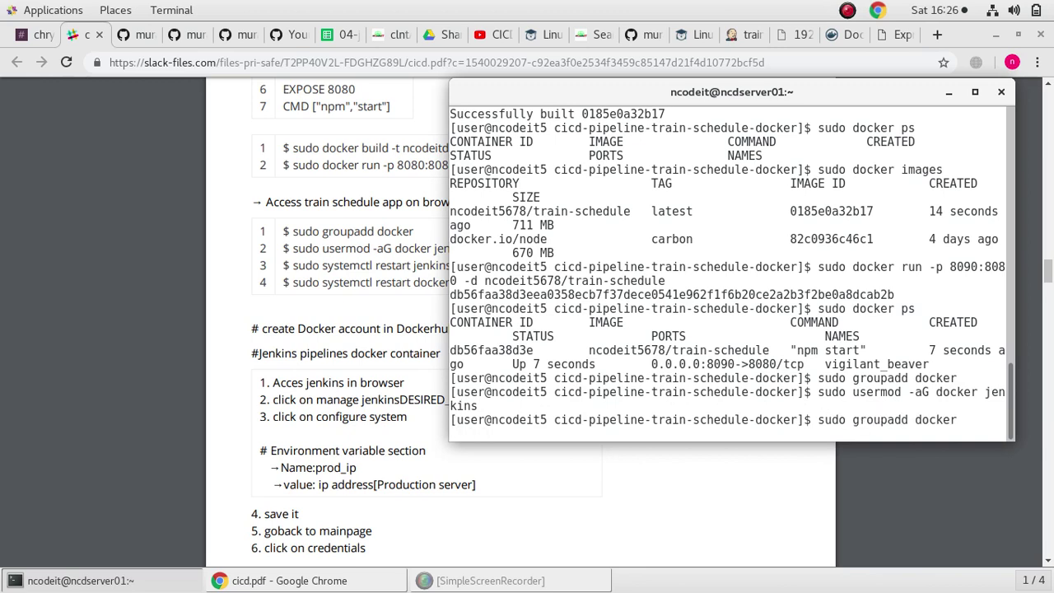
key(BackSpace)
key(BackSpace)
key(BackSpace)
key(BackSpace)
key(BackSpace)
key(BackSpace)
key(BackSpace)
key(BackSpace)
key(BackSpace)
key(BackSpace)
key(BackSpace)
key(BackSpace)
key(BackSpace)
key(BackSpace)
key(BackSpace)
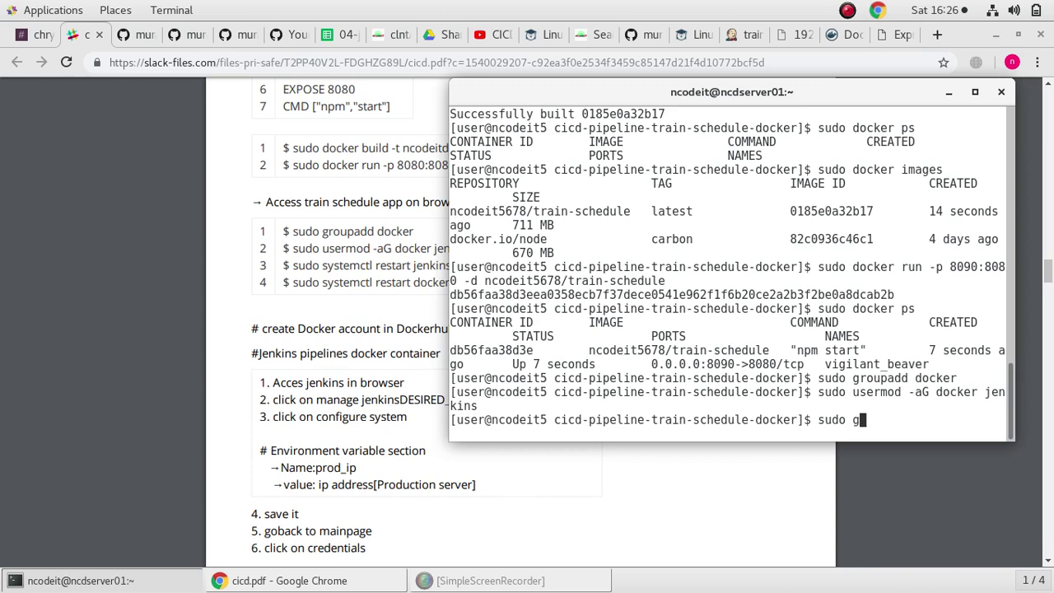
text(system)
key(BackSpace)
Restart the Jenkins service with sudo systemctl restart jenkins.
text(mctl)
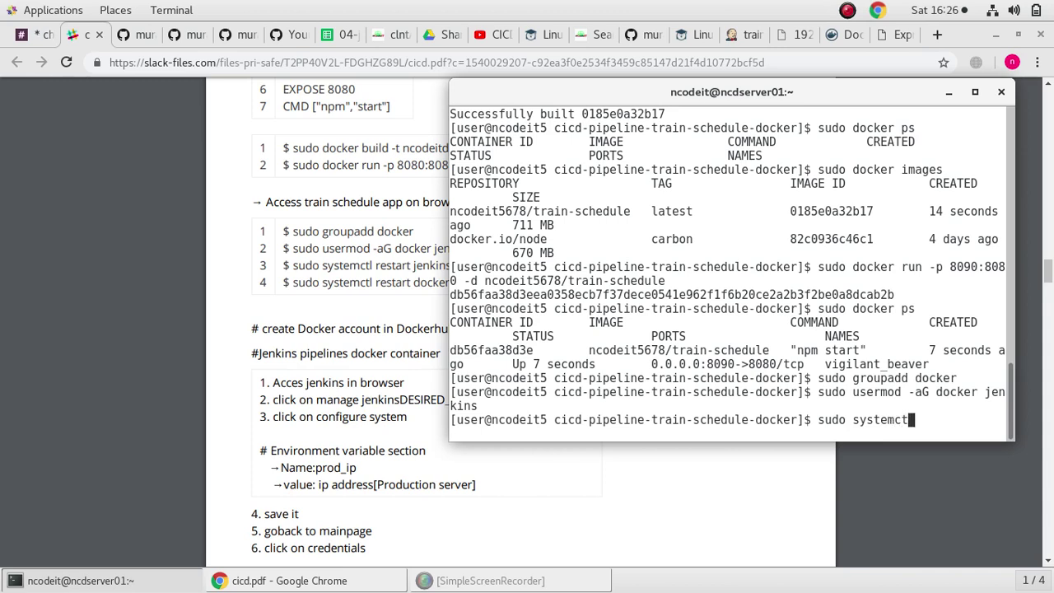
click(893, 35)
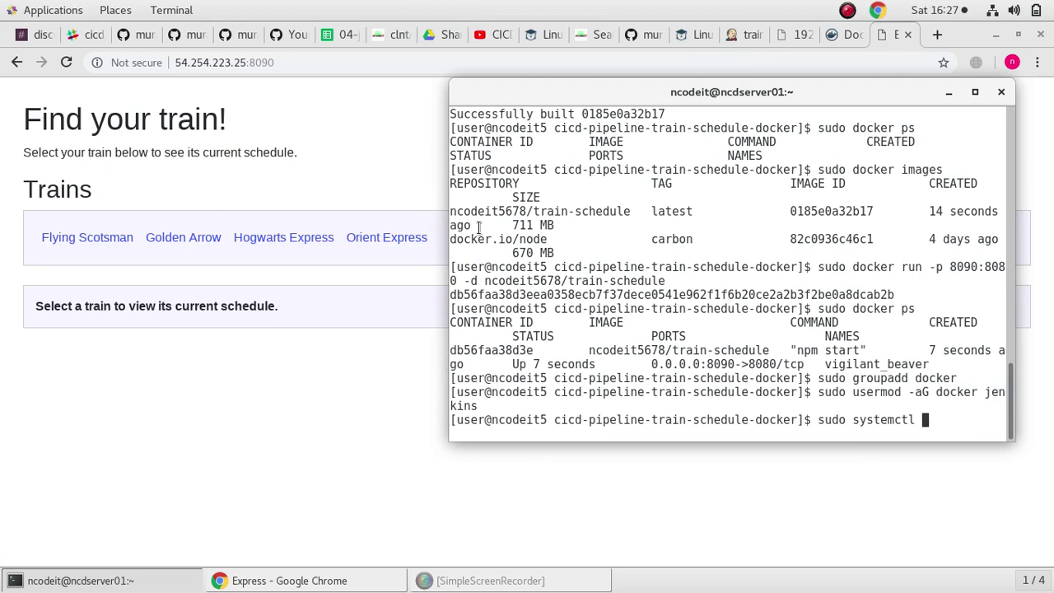
click(83, 13)
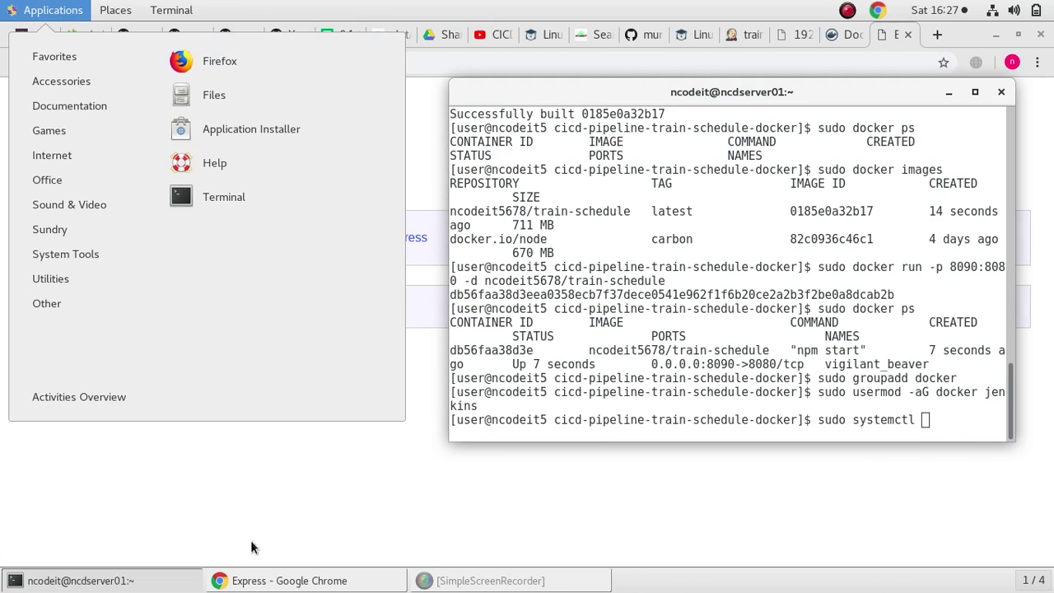
click(94, 35)
click(86, 34)
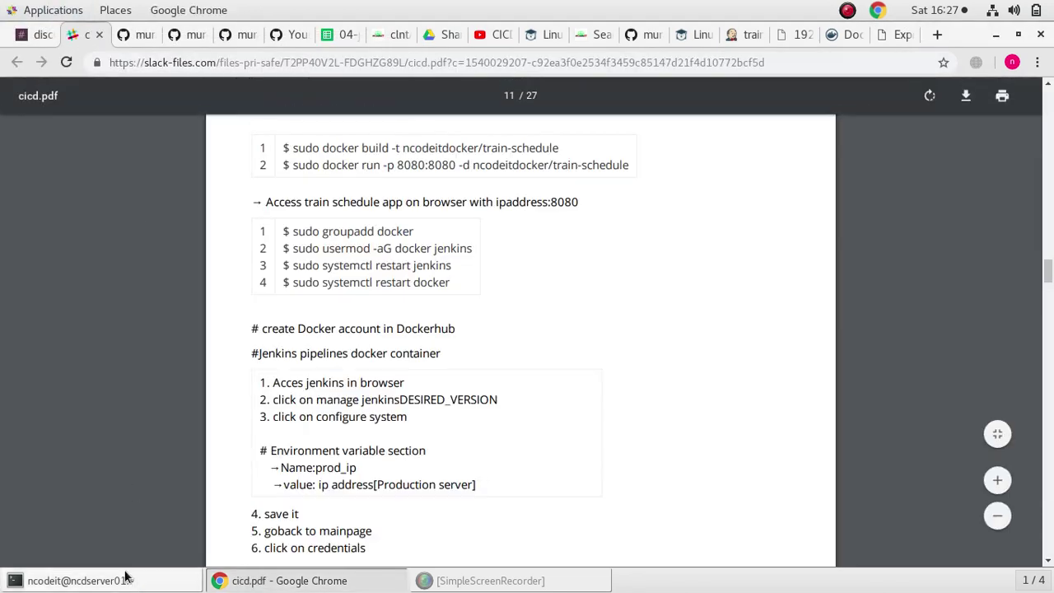
click(130, 576)
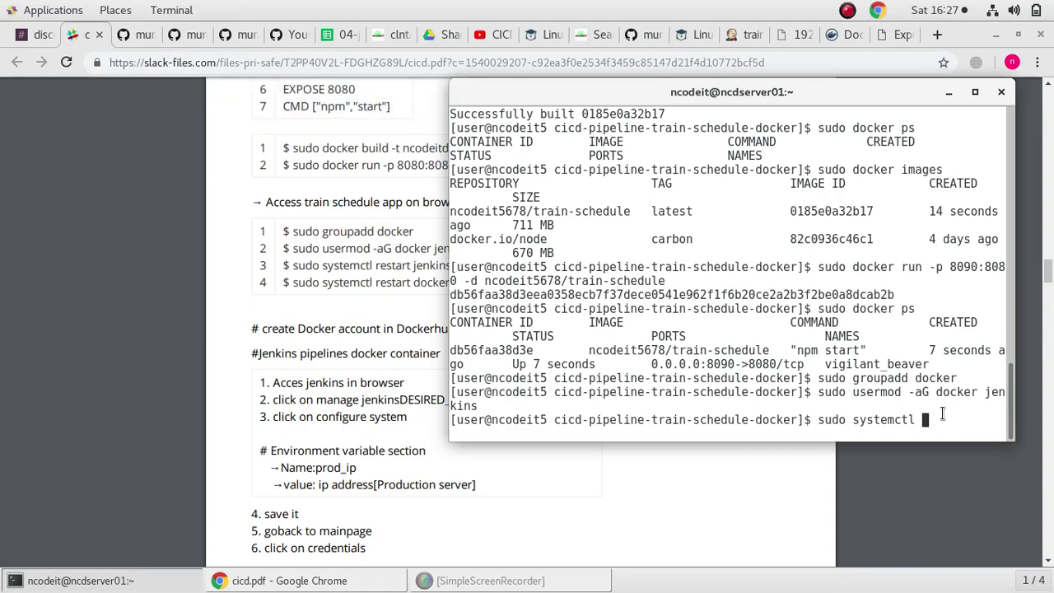
text(retsrt)
key(BackSpace)
key(BackSpace)
key(BackSpace)
text(start )
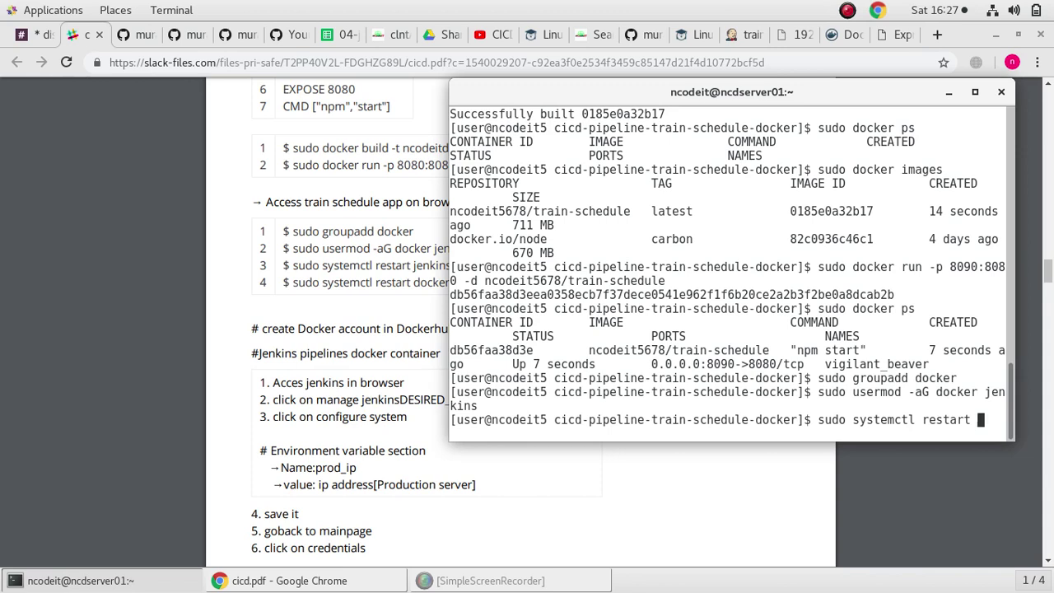
text(jenkins)
key(Return)
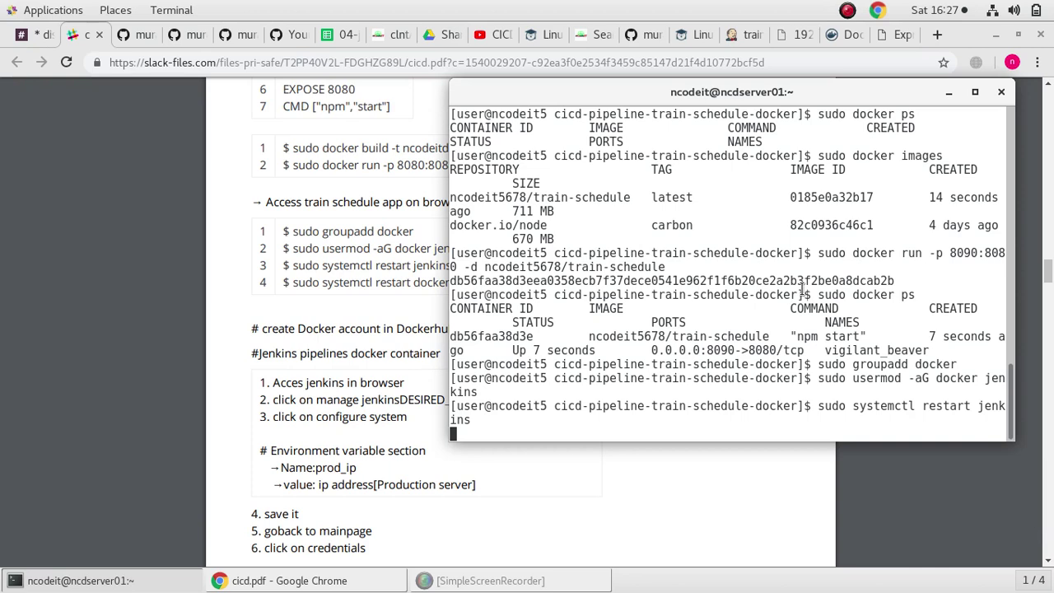
Restart the Docker service by editing the recalled command to sudo systemctl restart docker.
key(Up)
key(Left)
key(Left)
key(Left)
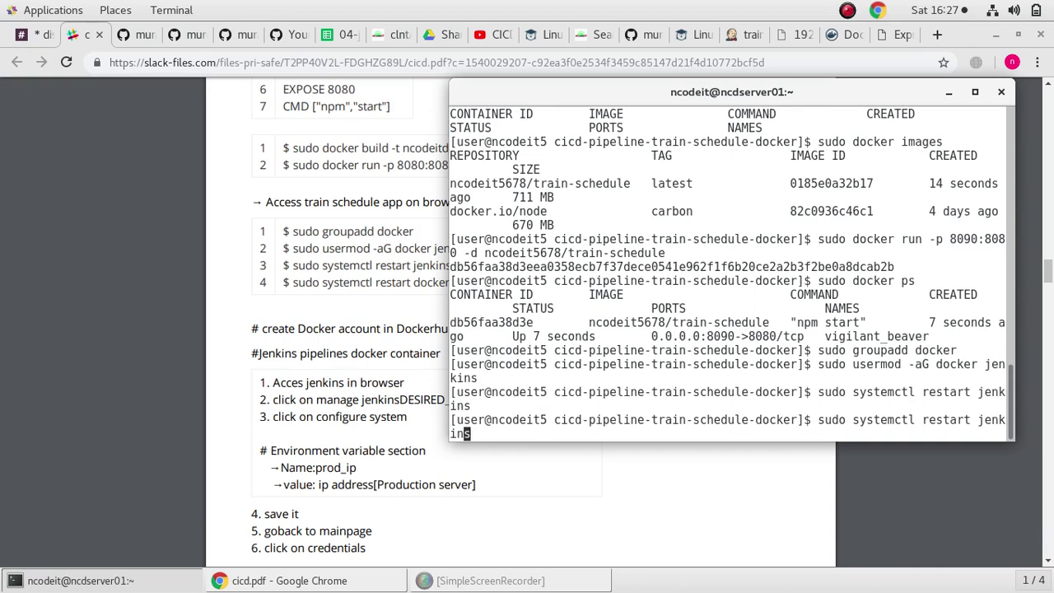
key(Left)
key(Left)
key(Left)
key(Left)
key(Delete)
key(Delete)
key(Delete)
key(Delete)
key(Delete)
key(Delete)
text(docker)
key(Return)
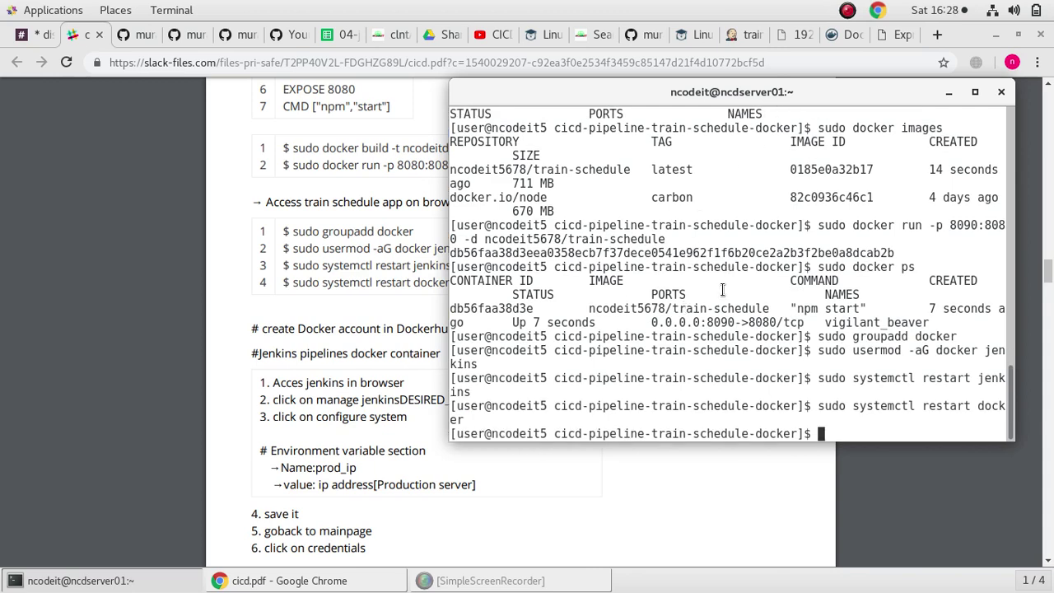
click(891, 33)
Log back in to Jenkins with 'remember me' enabled after the app fails to load.
click(66, 63)
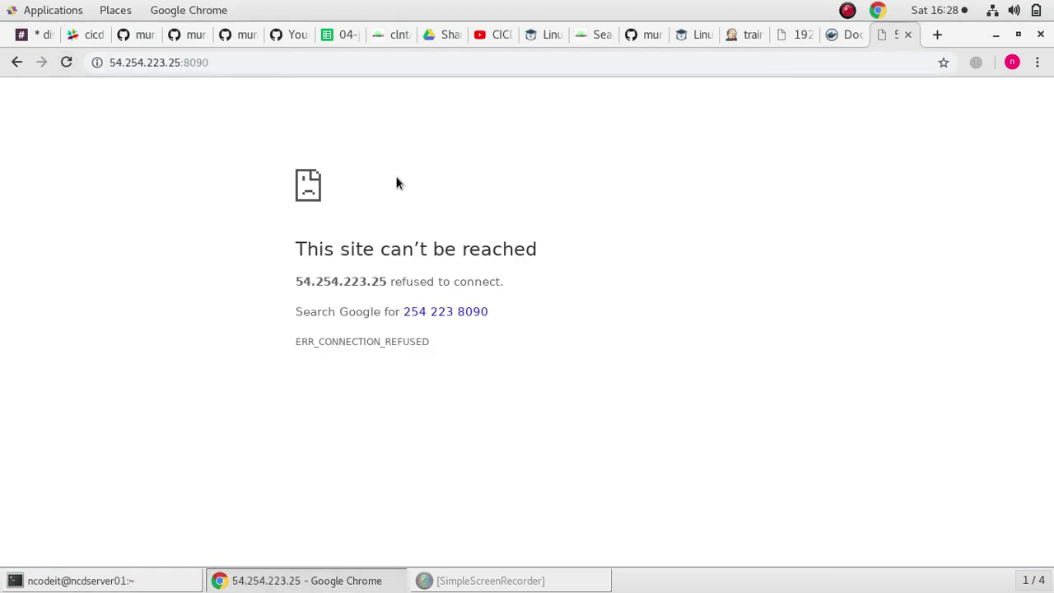
click(65, 62)
click(741, 35)
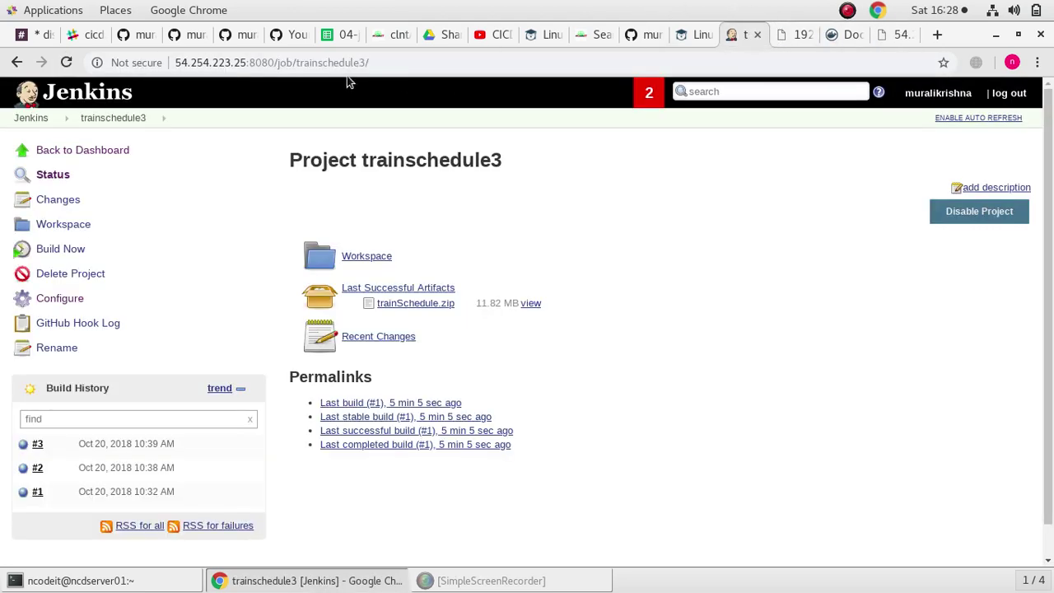
click(407, 287)
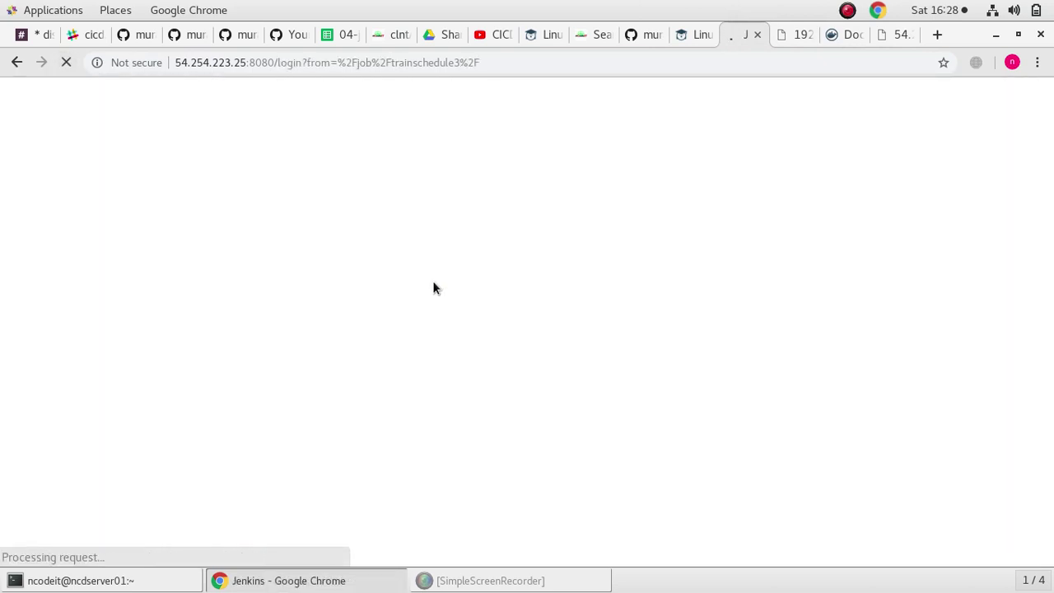
click(334, 238)
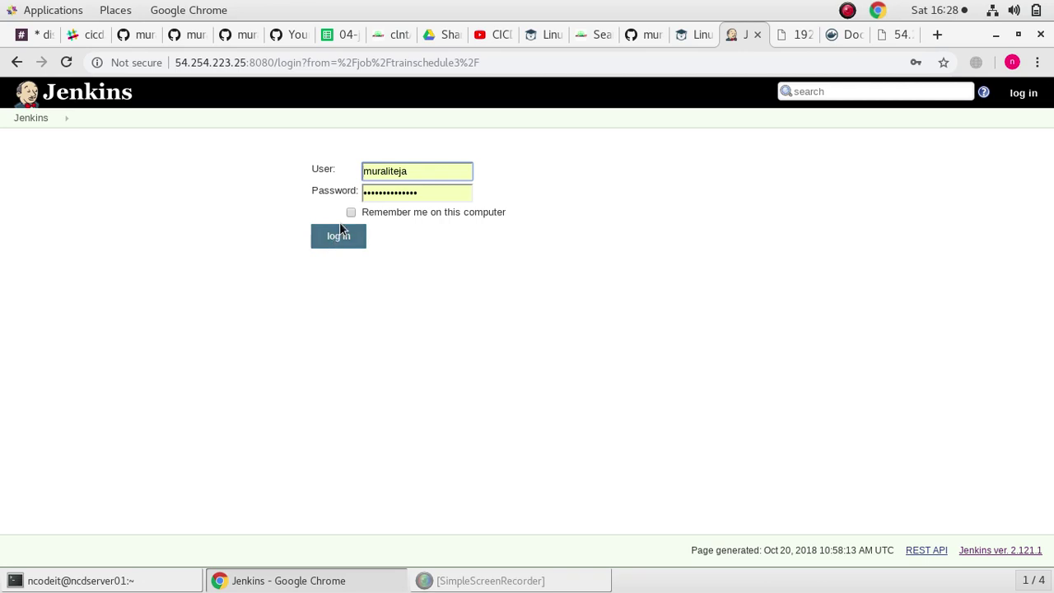
click(351, 212)
click(345, 235)
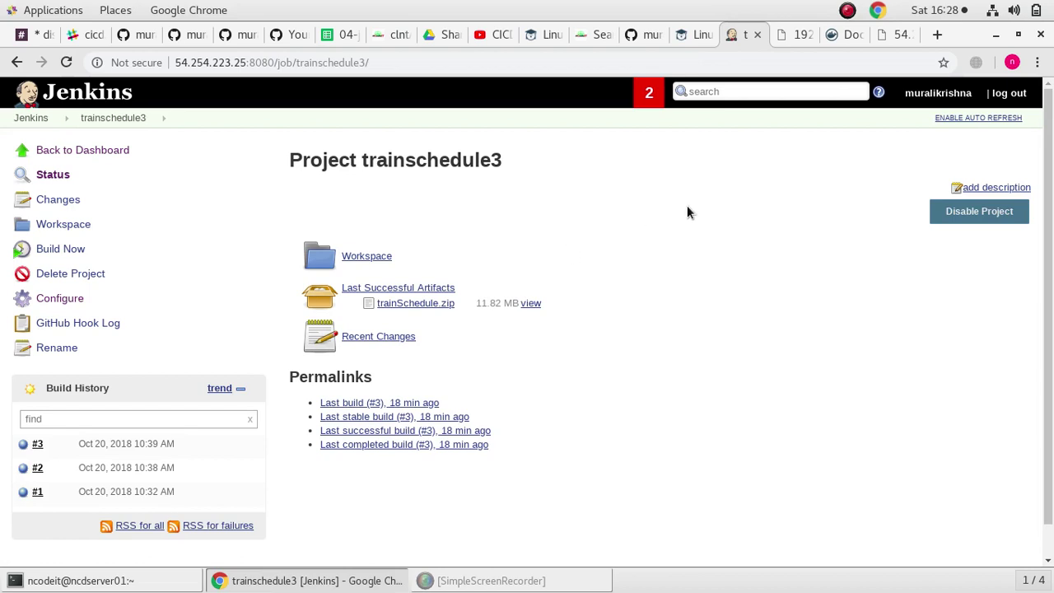
Rerun the train-schedule container on port 8090 and reload the app page.
click(893, 34)
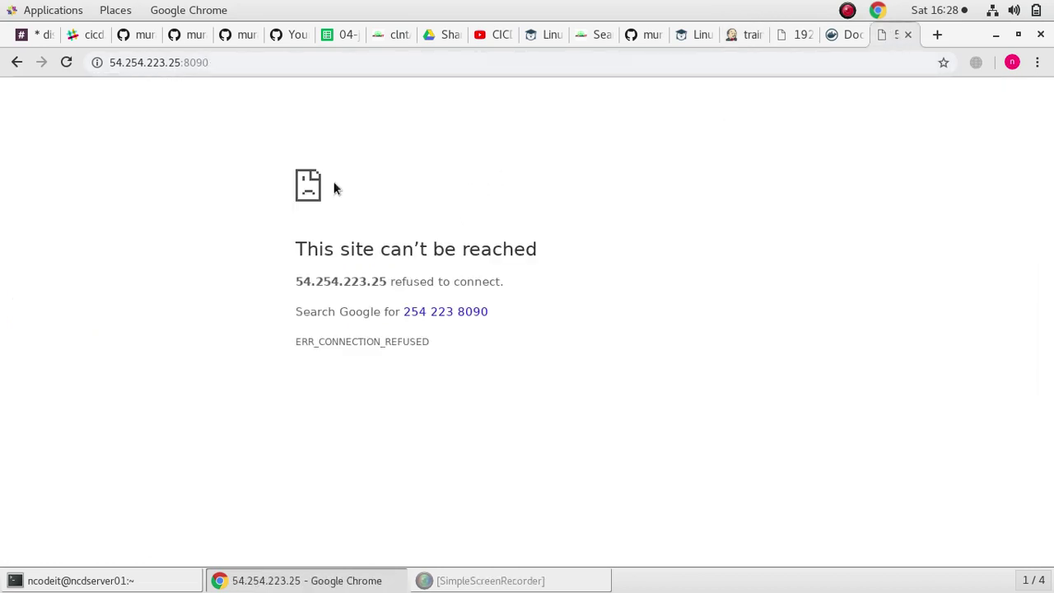
click(70, 66)
click(162, 581)
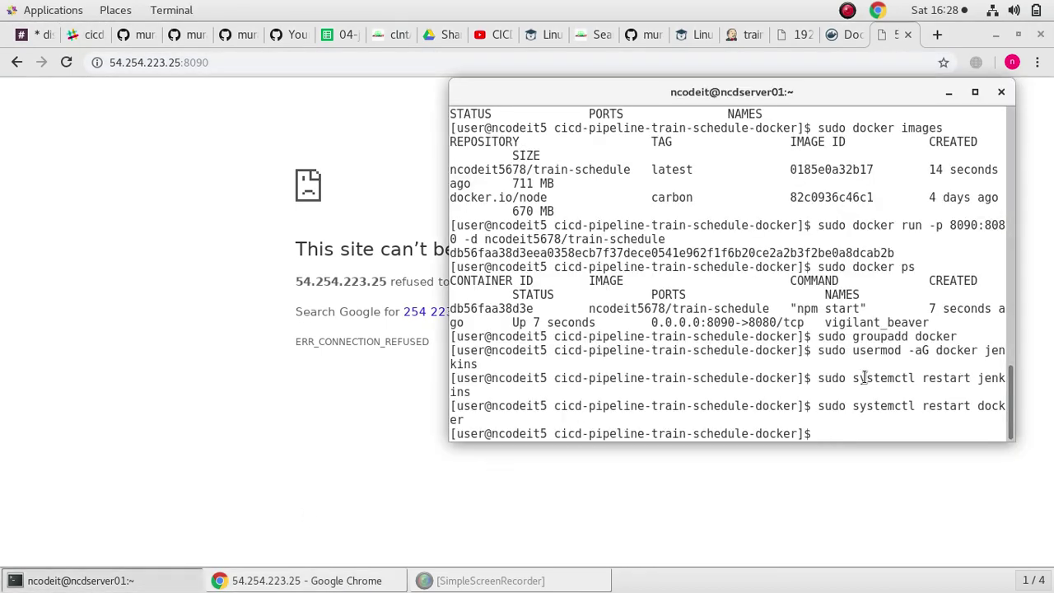
key(Up)
key(Up)
key(Up)
key(Up)
key(Up)
key(Up)
key(Up)
key(Up)
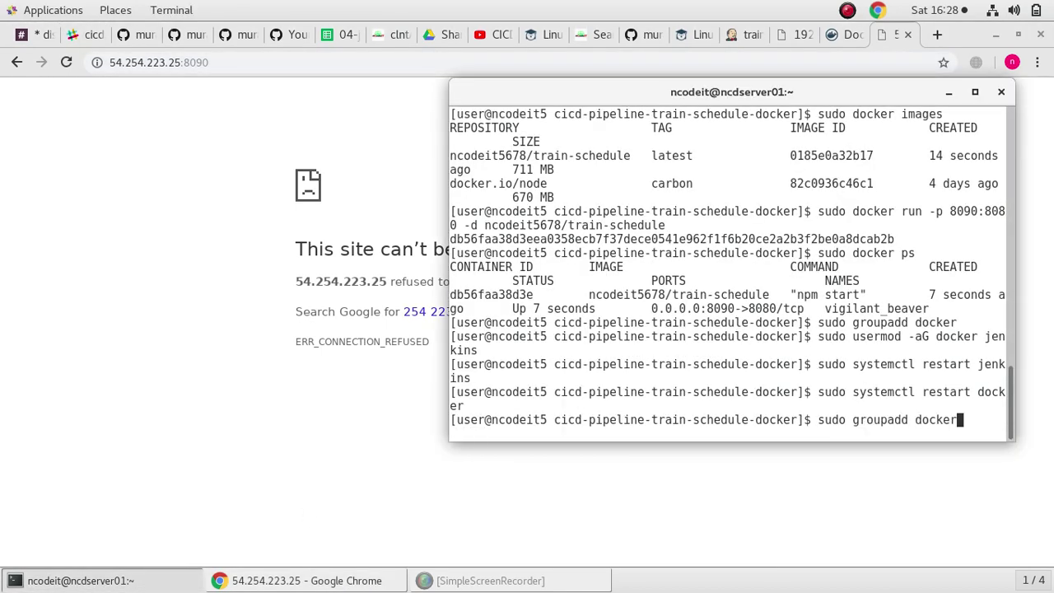
key(Down)
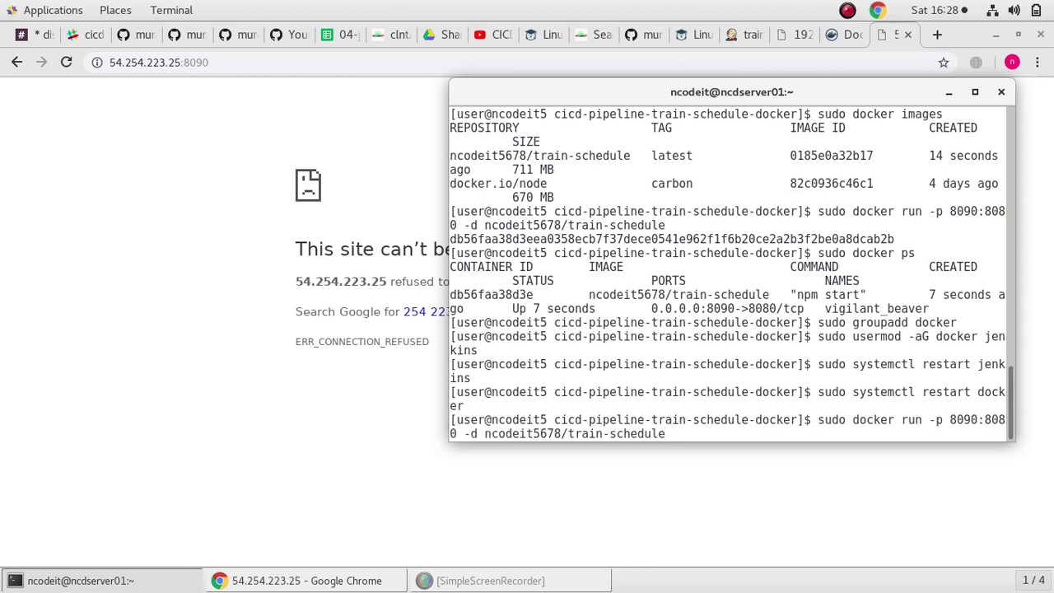
key(Return)
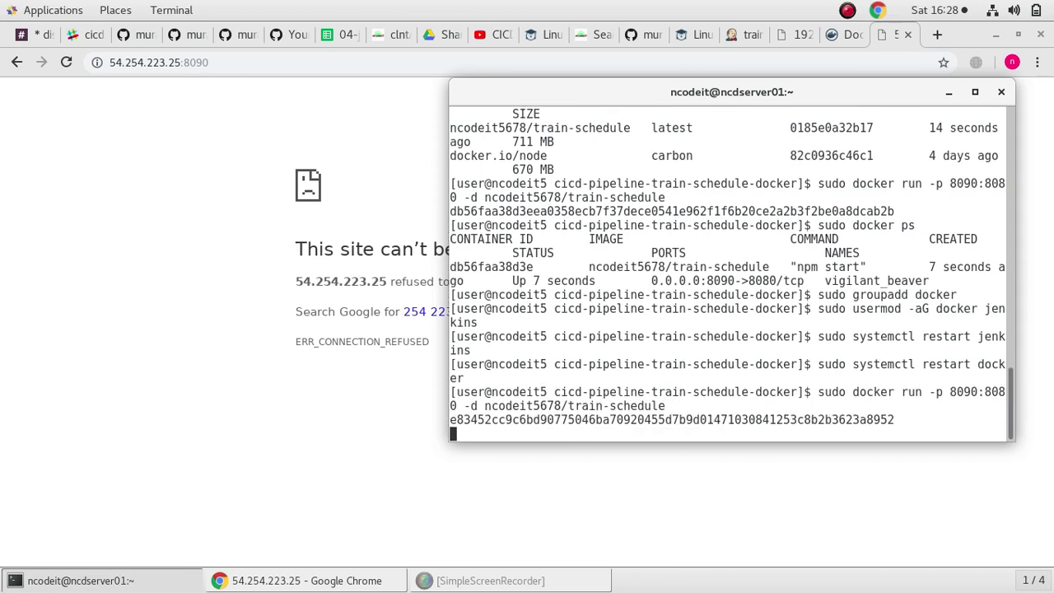
click(897, 38)
click(61, 67)
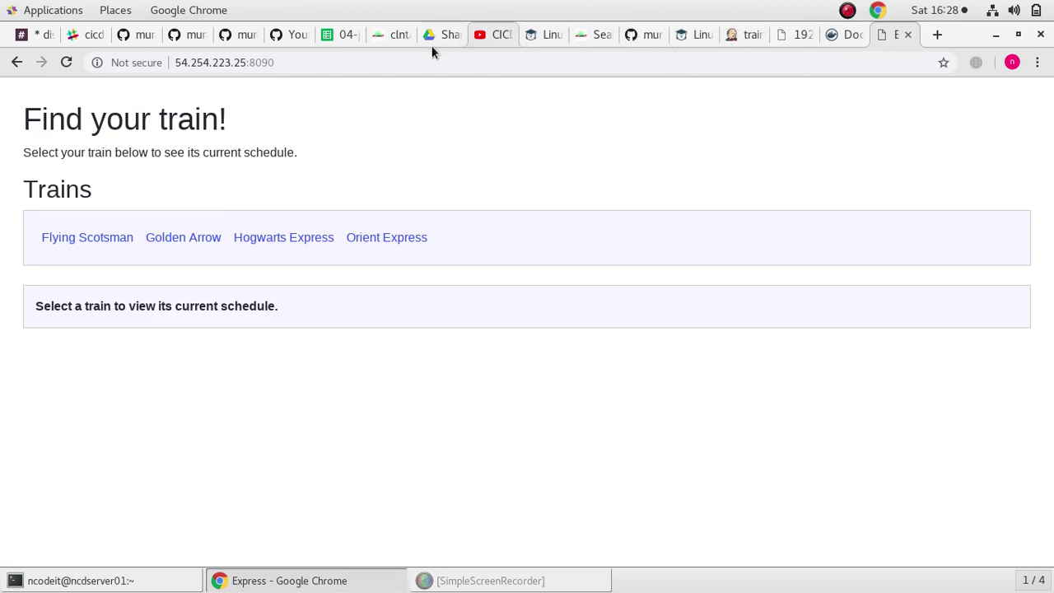
Read through the cicd.pdf Jenkins pipeline steps, then go back to the trainschedule3 project.
click(83, 37)
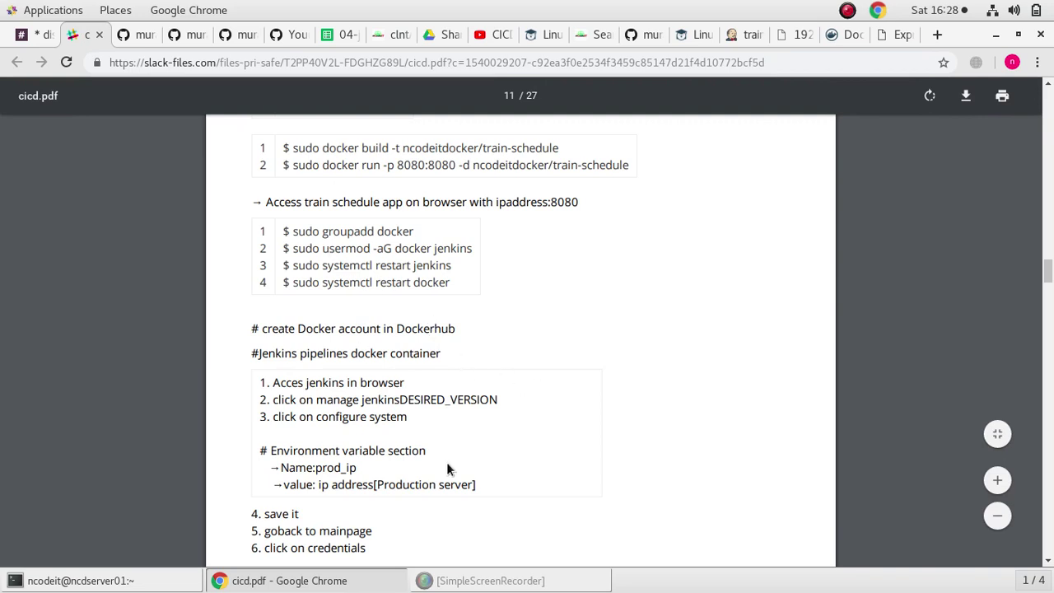
scroll(446, 462, down, 3)
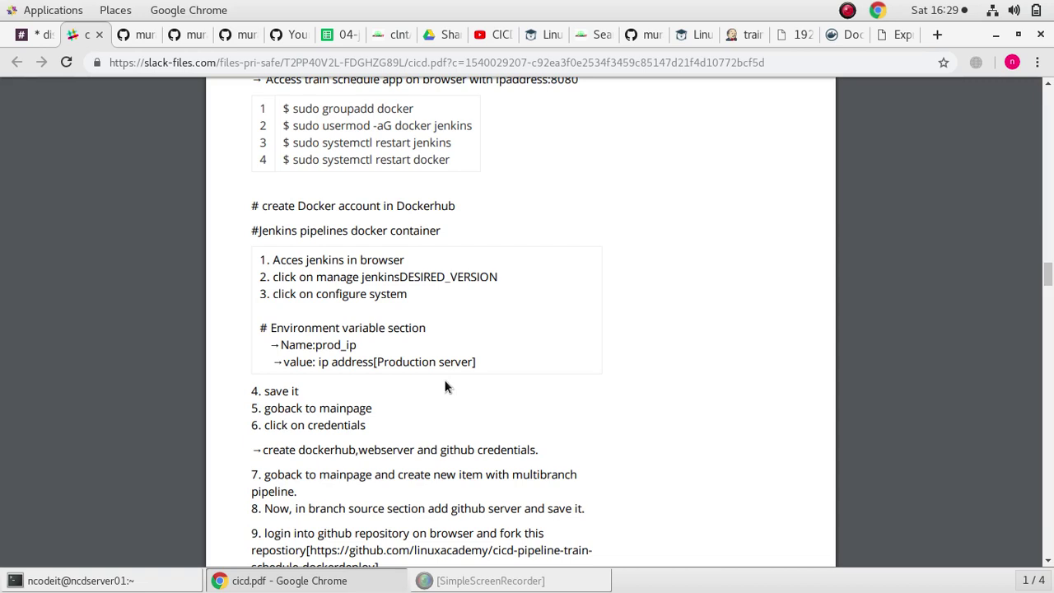
scroll(419, 341, down, 2)
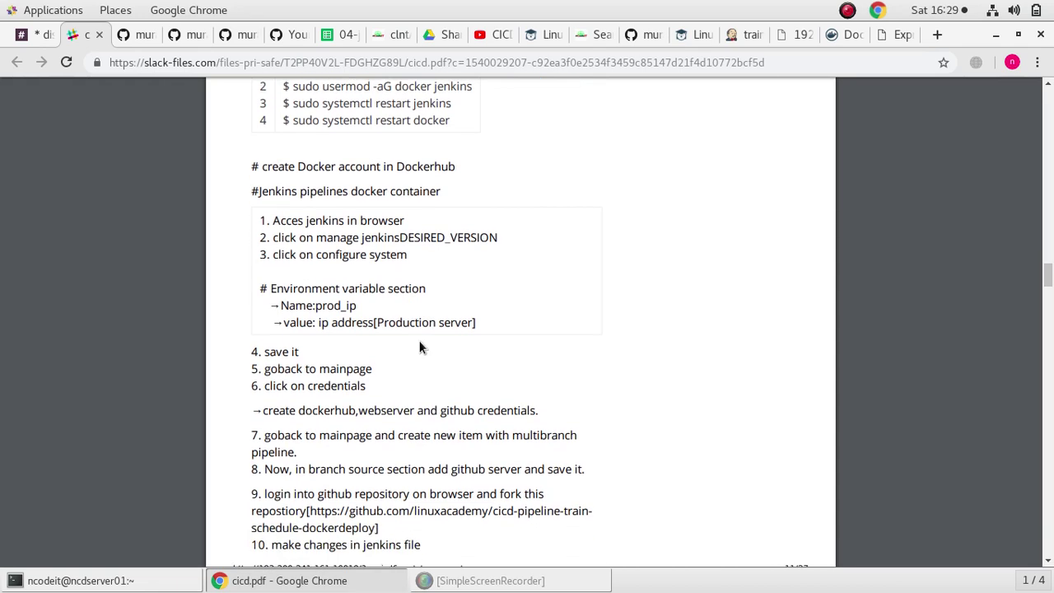
scroll(494, 342, up, 1)
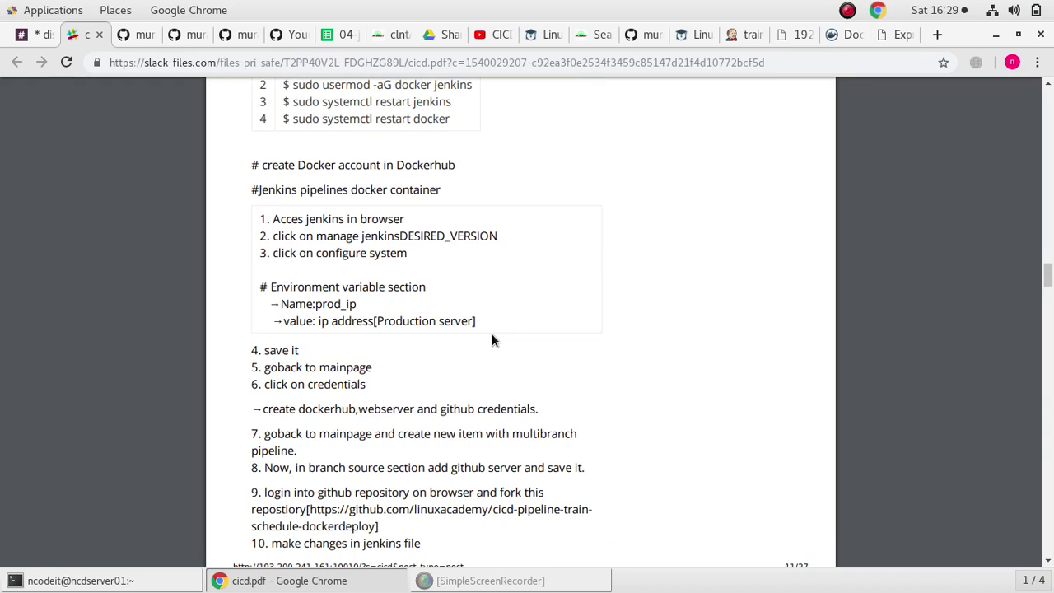
scroll(494, 341, up, 1)
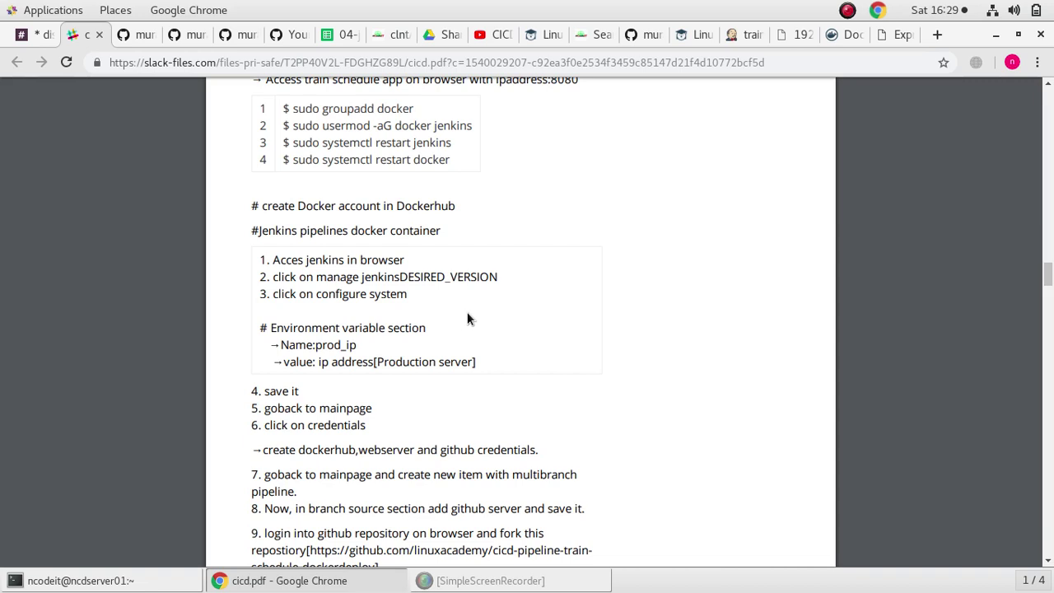
scroll(381, 311, down, 1)
scroll(381, 312, down, 1)
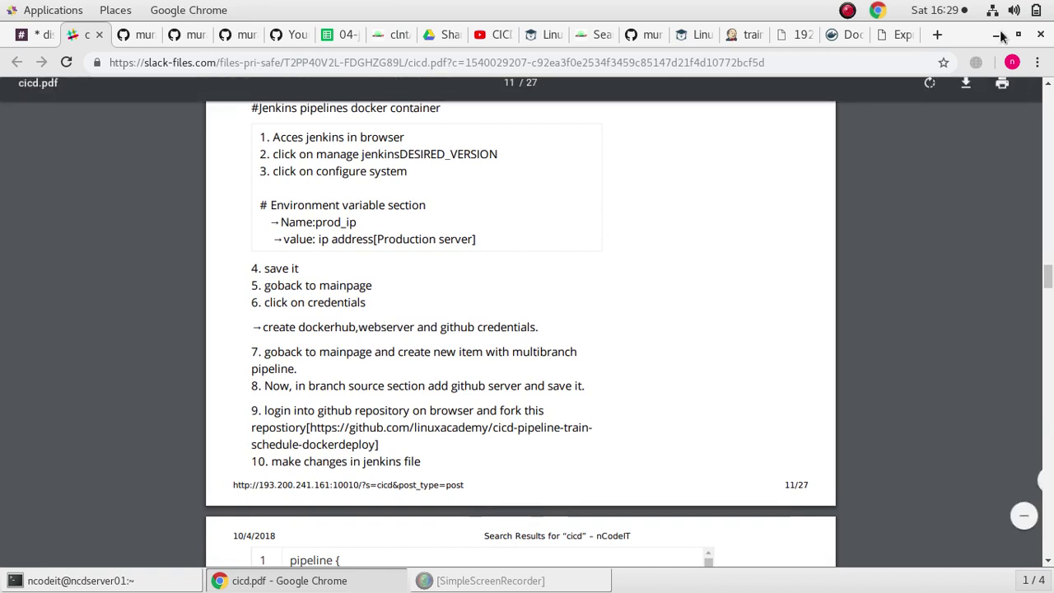
click(745, 34)
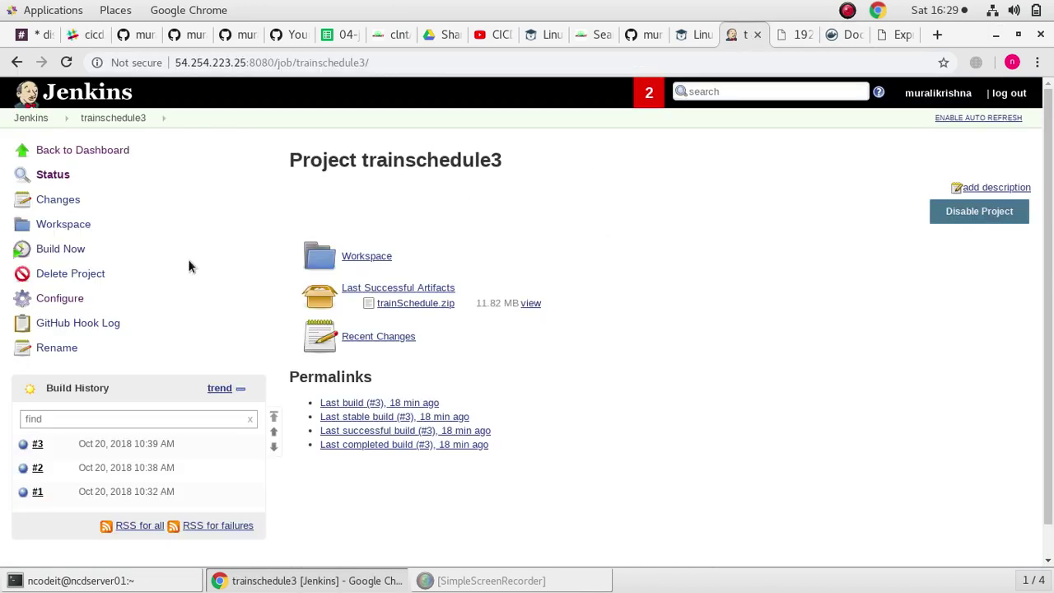
Open Manage Jenkins > Configure System from the dashboard.
click(58, 148)
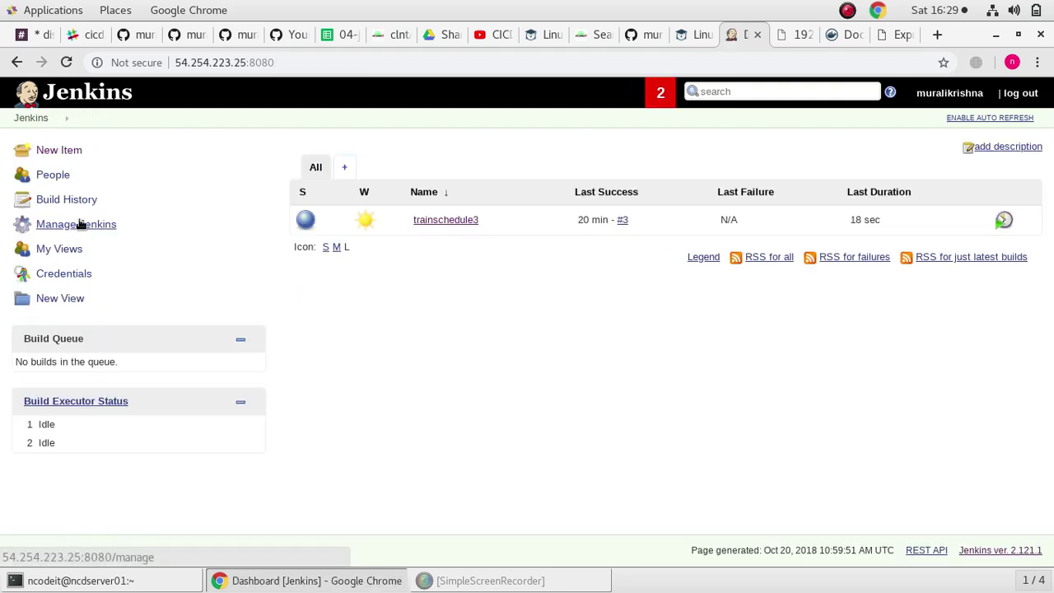
click(77, 223)
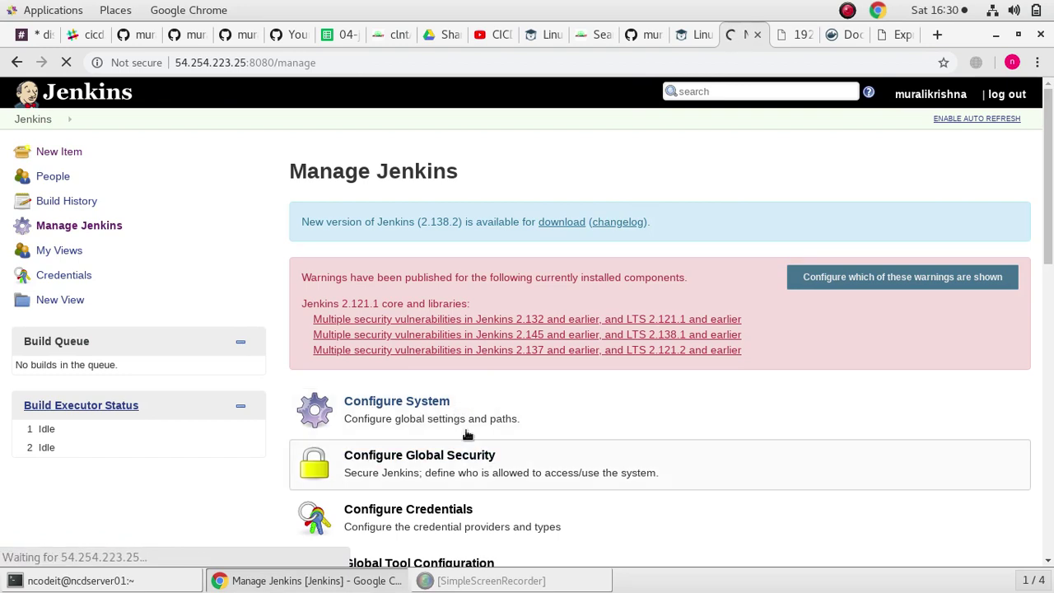
click(445, 407)
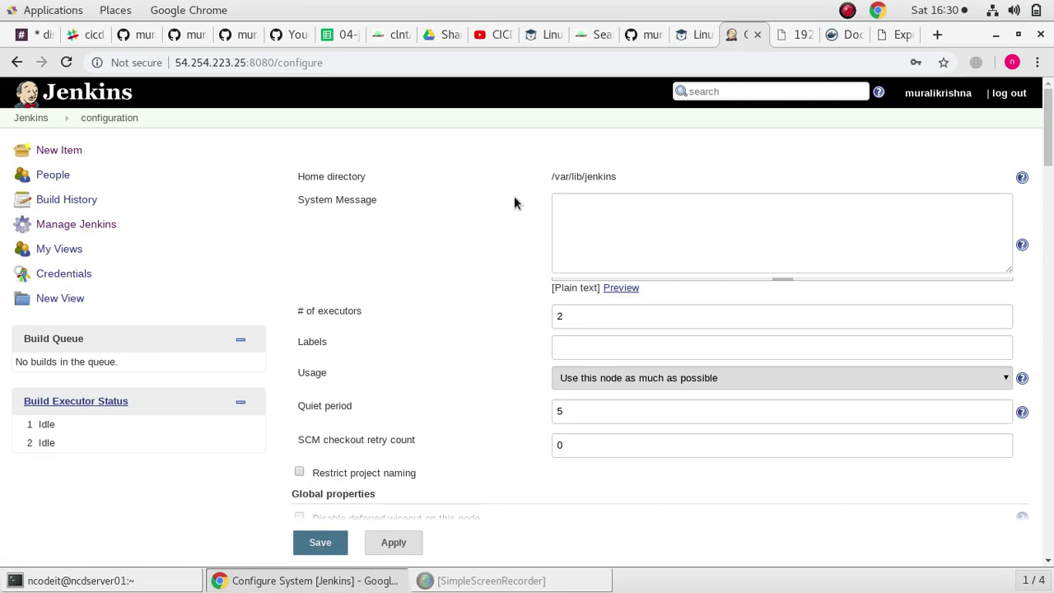
click(491, 580)
scroll(449, 370, down, 5)
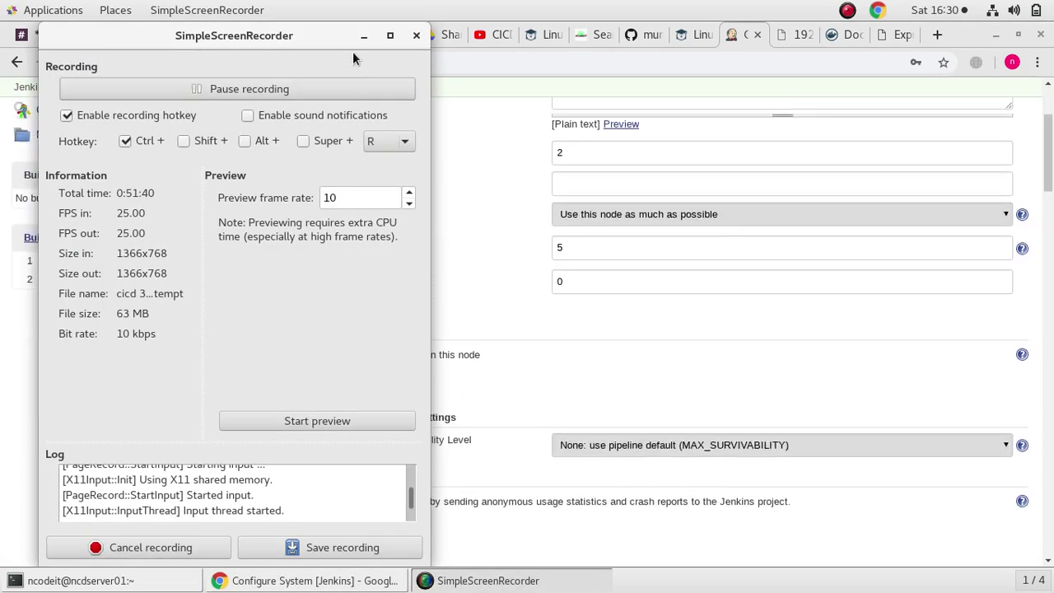
click(365, 36)
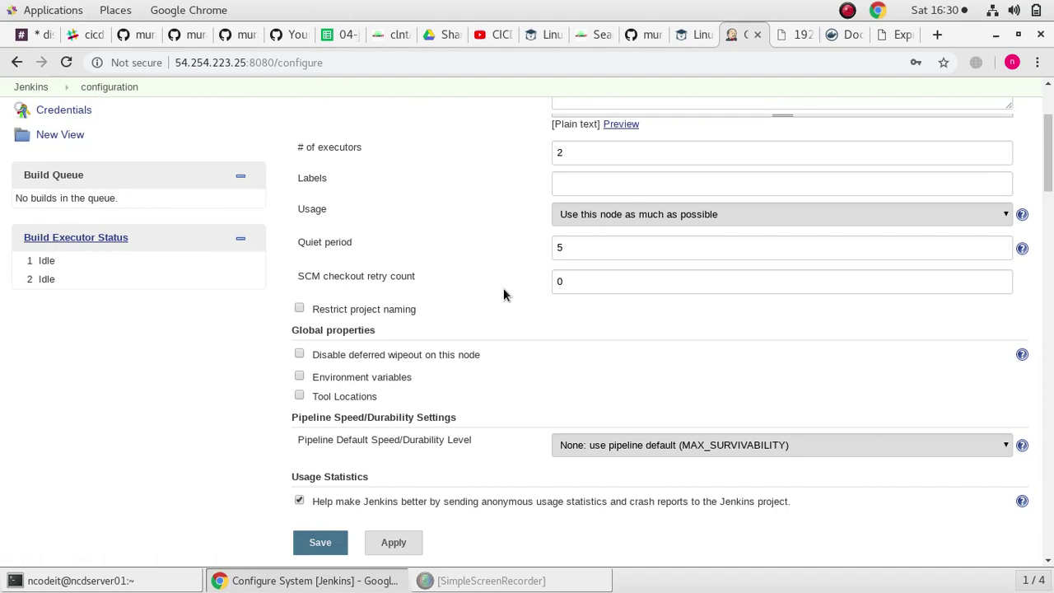
scroll(503, 294, down, 2)
Enable global environment variables, add prod_ip = 192.168.23.33, then apply and save.
click(299, 214)
click(578, 243)
click(615, 243)
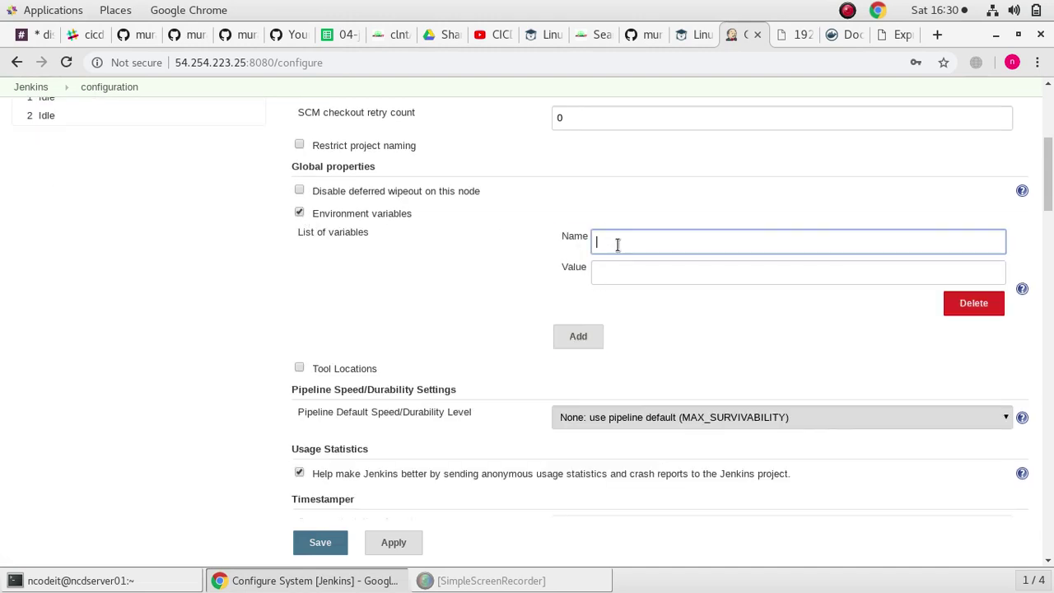
text(proc)
text(_ip)
click(628, 266)
text(192.168.)
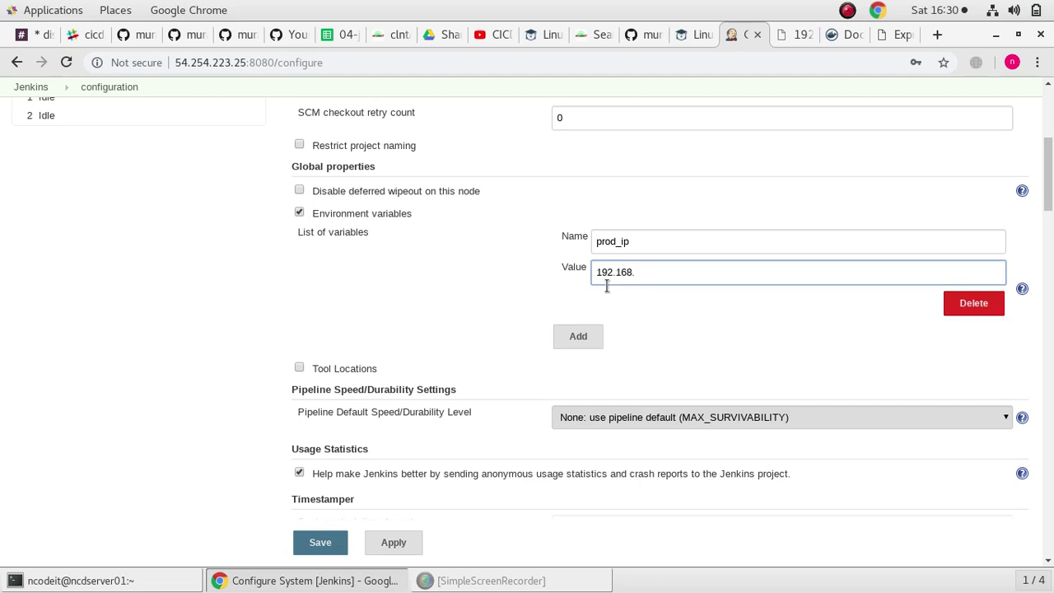
text(23.33)
click(793, 34)
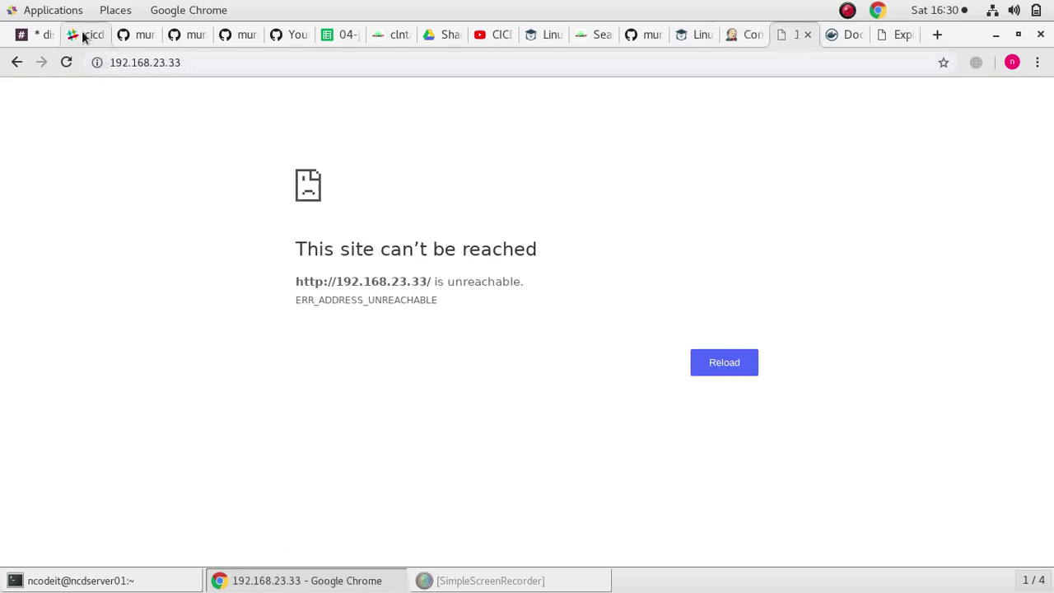
click(746, 35)
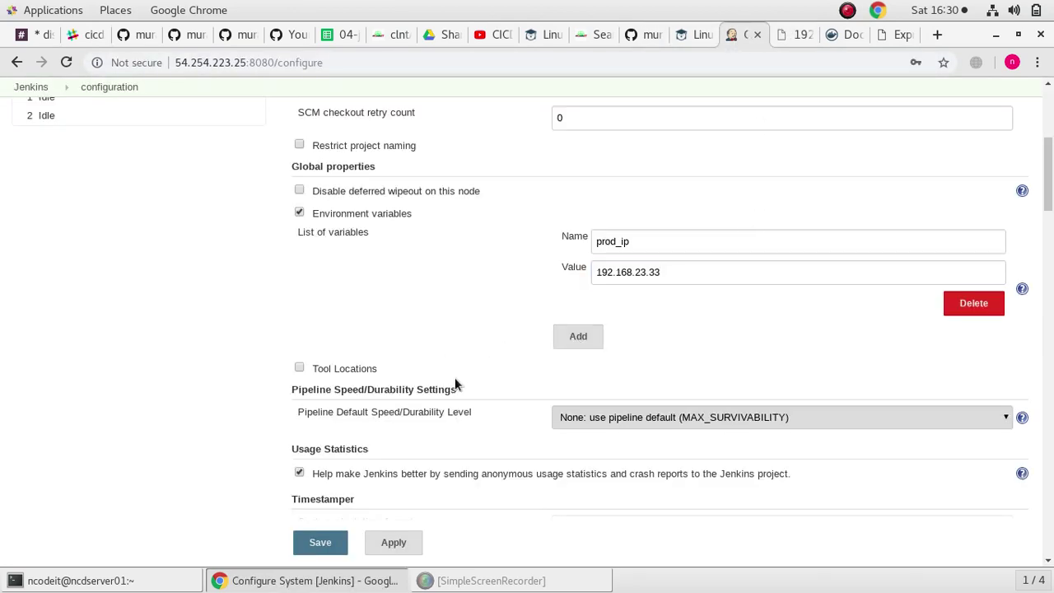
scroll(451, 412, down, 3)
click(390, 543)
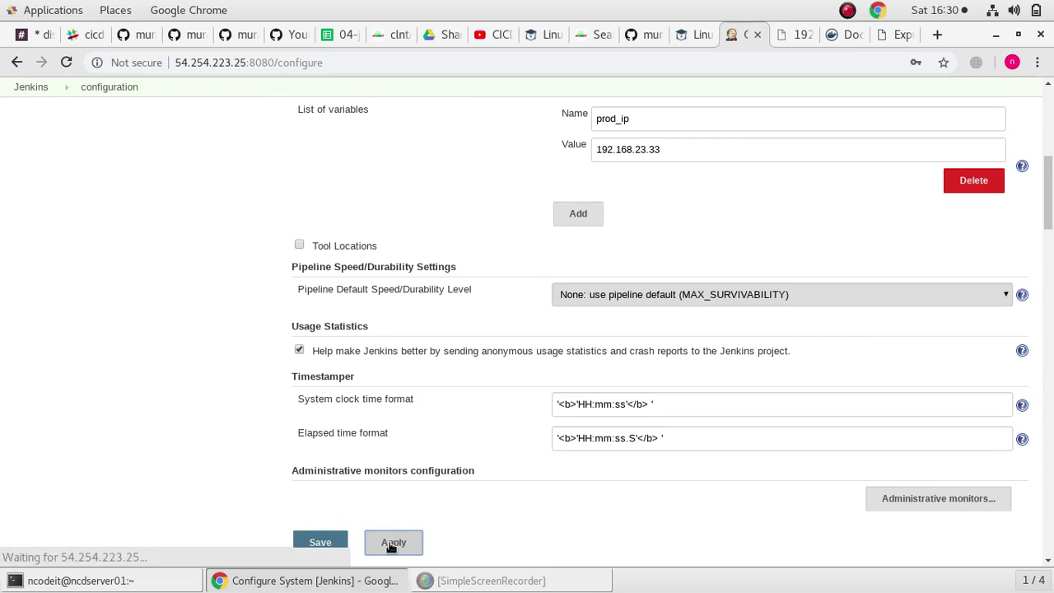
click(309, 543)
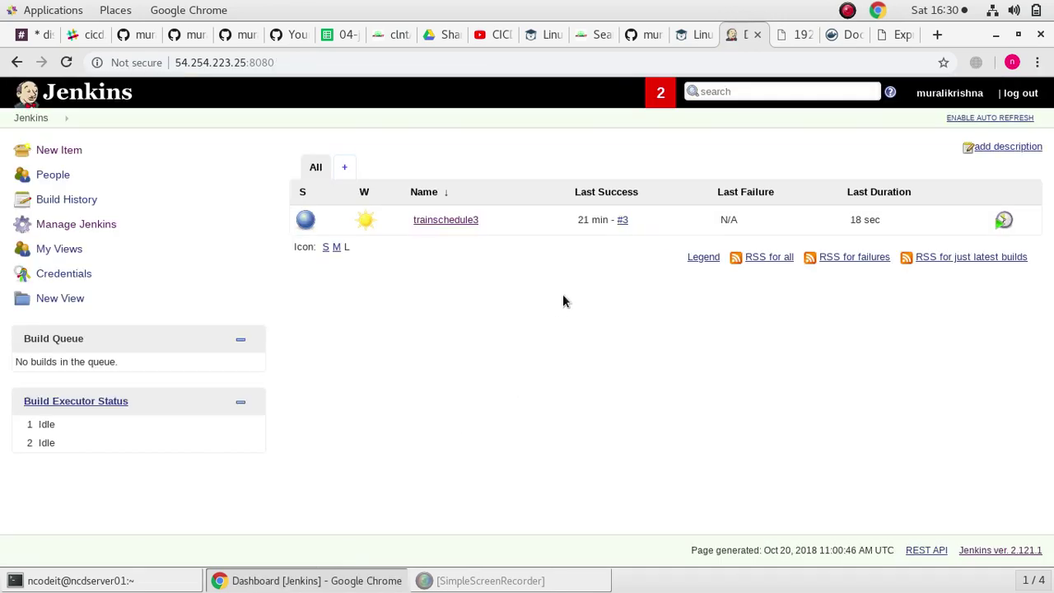
Start a new credential under Credentials > System > Global credentials.
click(82, 34)
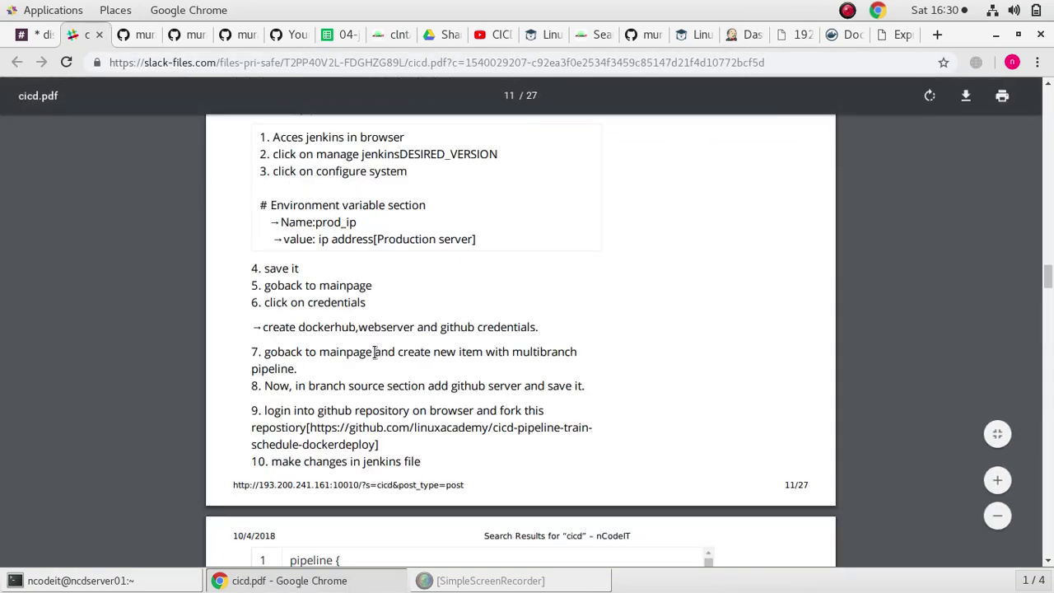
scroll(383, 351, down, 1)
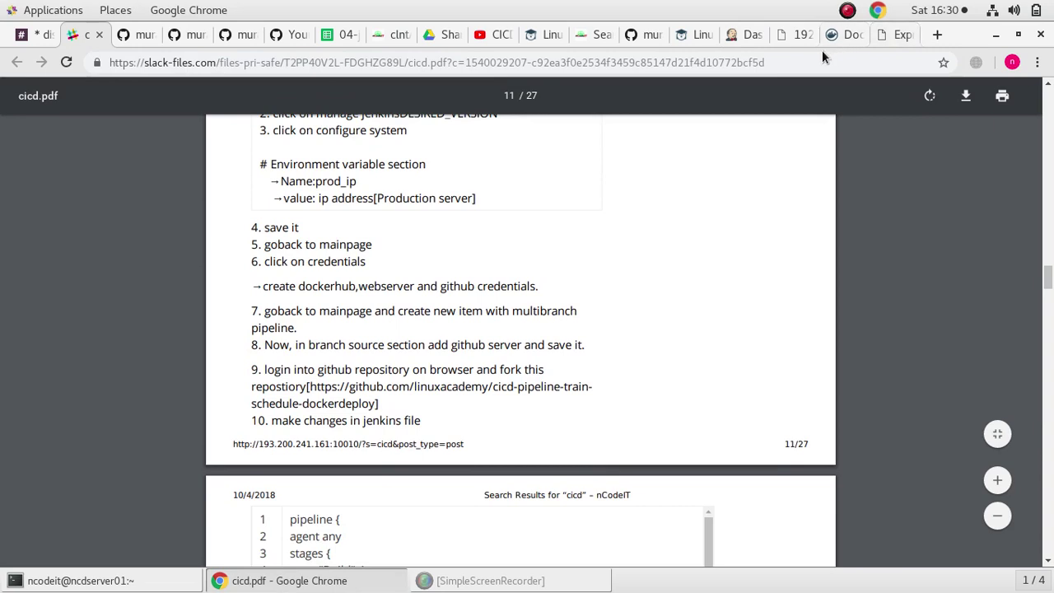
click(737, 41)
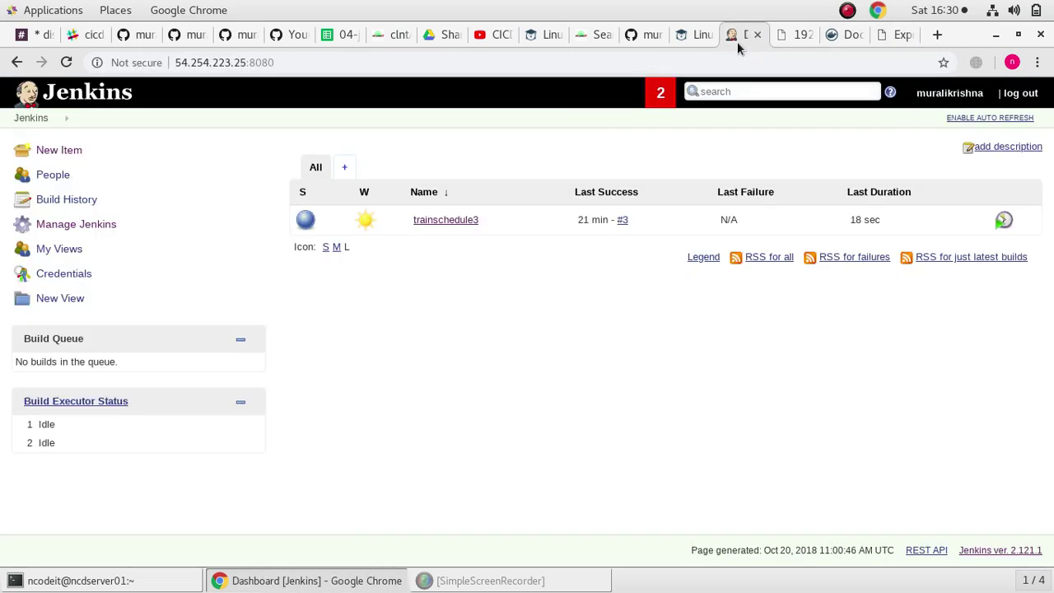
click(71, 273)
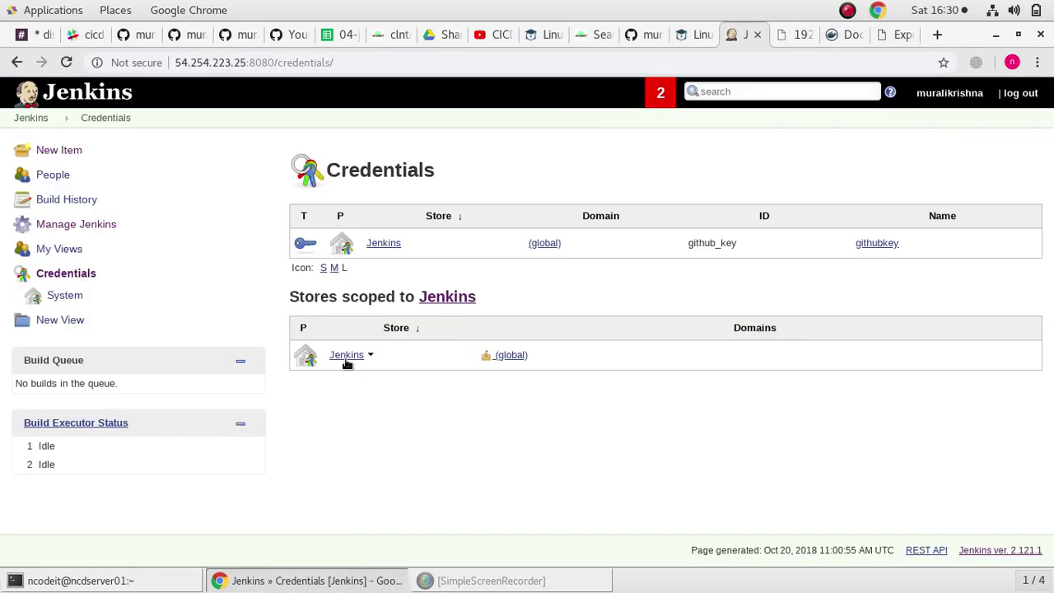
click(340, 359)
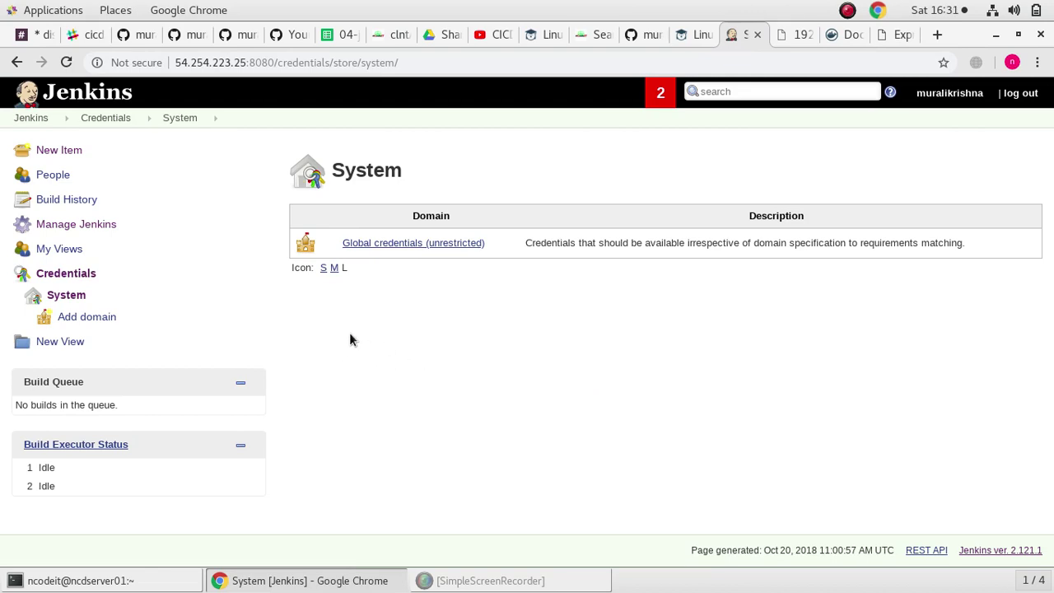
click(400, 242)
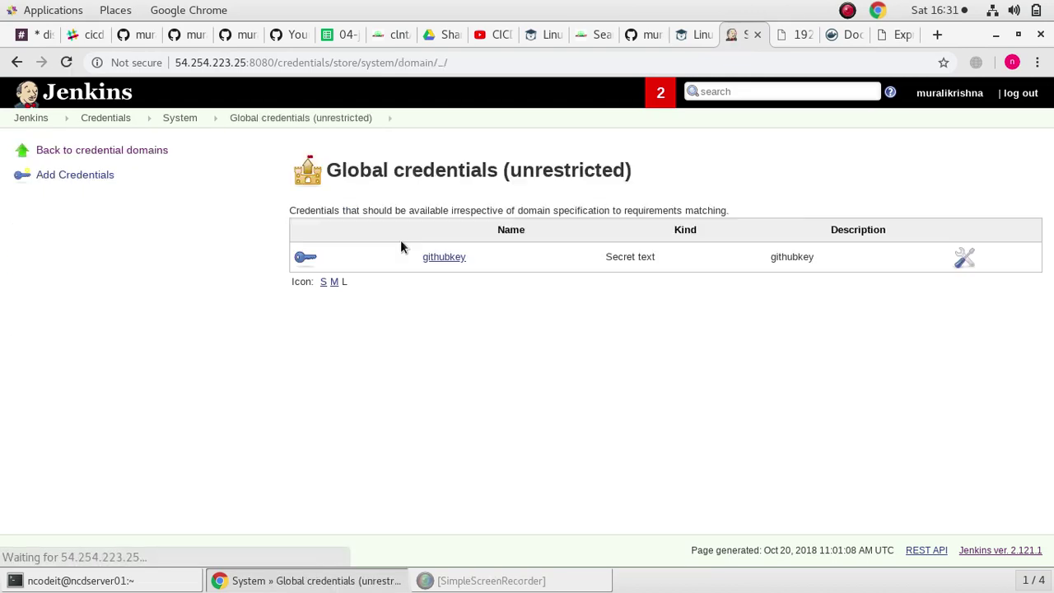
click(65, 175)
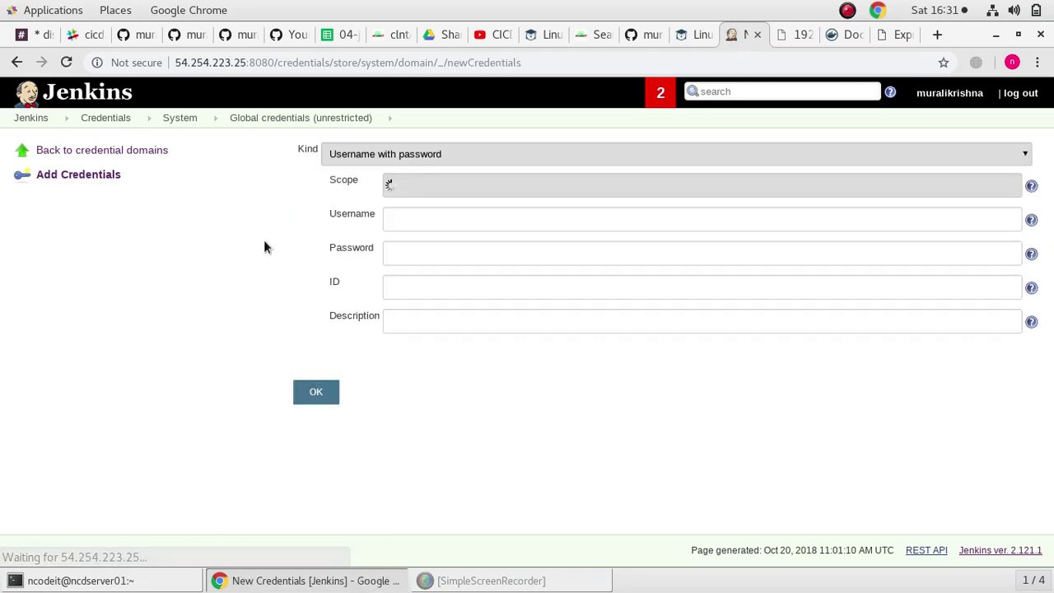
Replace the autofilled username with the account's username.
click(462, 220)
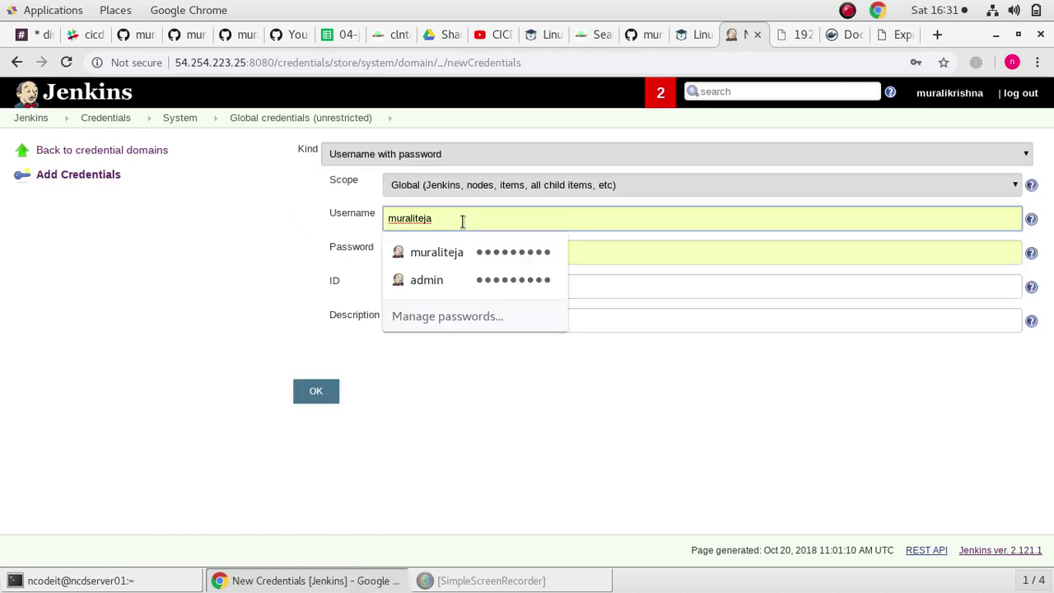
key(ctrl+a)
key(BackSpace)
text(murali2121)
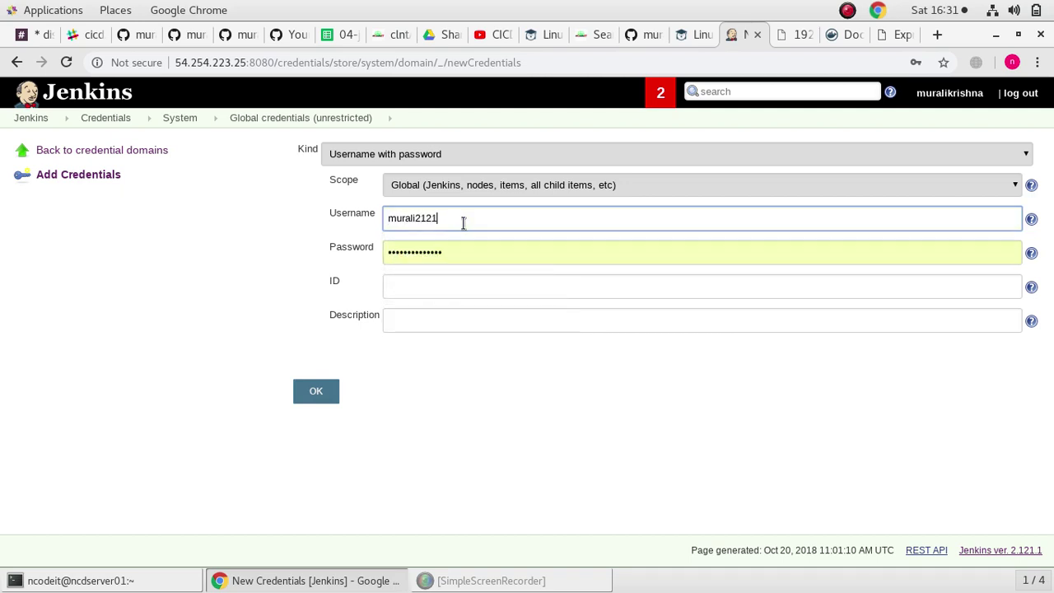
Clear the autofilled password, enter the account password, and leave the credential ID empty.
click(475, 254)
key(ctrl+a)
key(BackSpace)
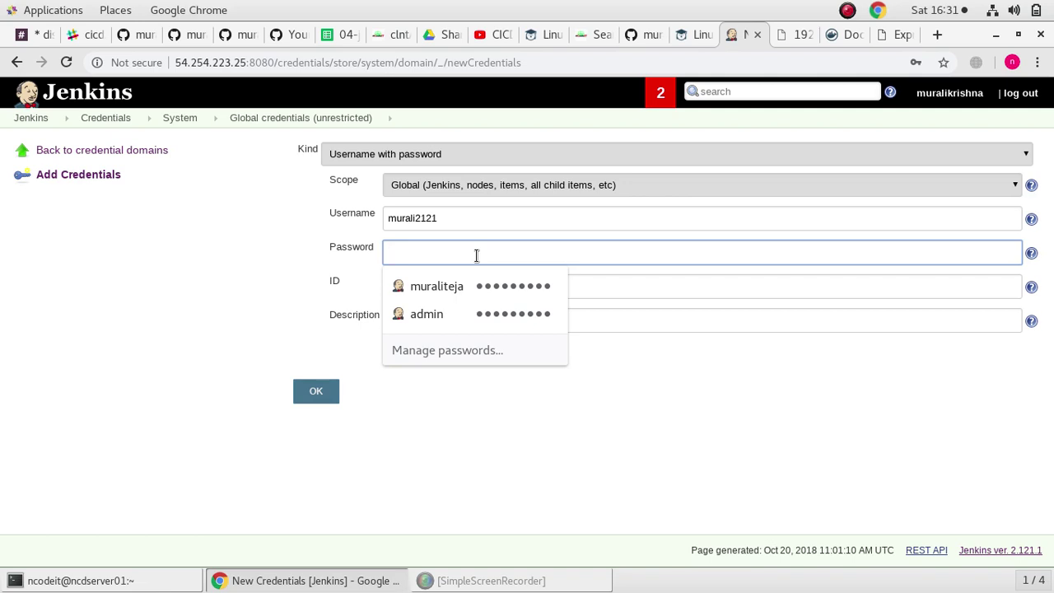
key(Escape)
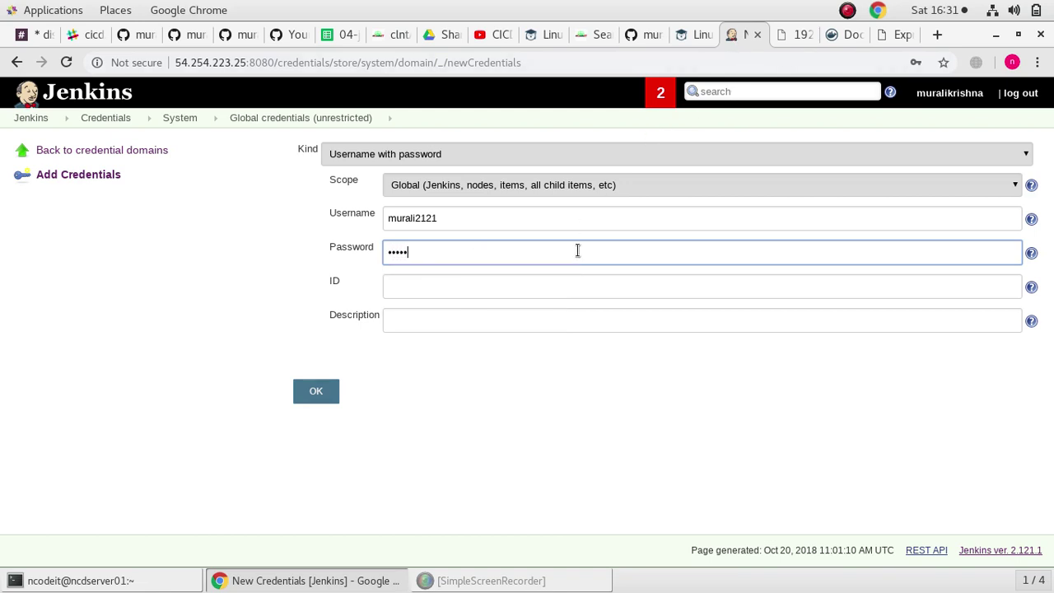
click(519, 293)
text(gi)
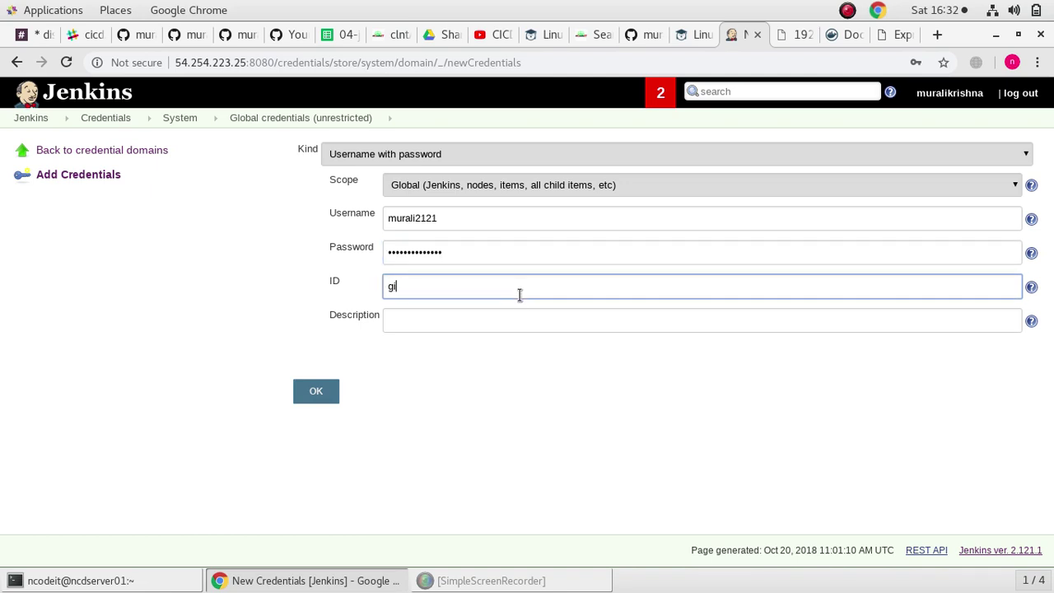
text(t)
key(BackSpace)
key(BackSpace)
key(BackSpace)
click(246, 34)
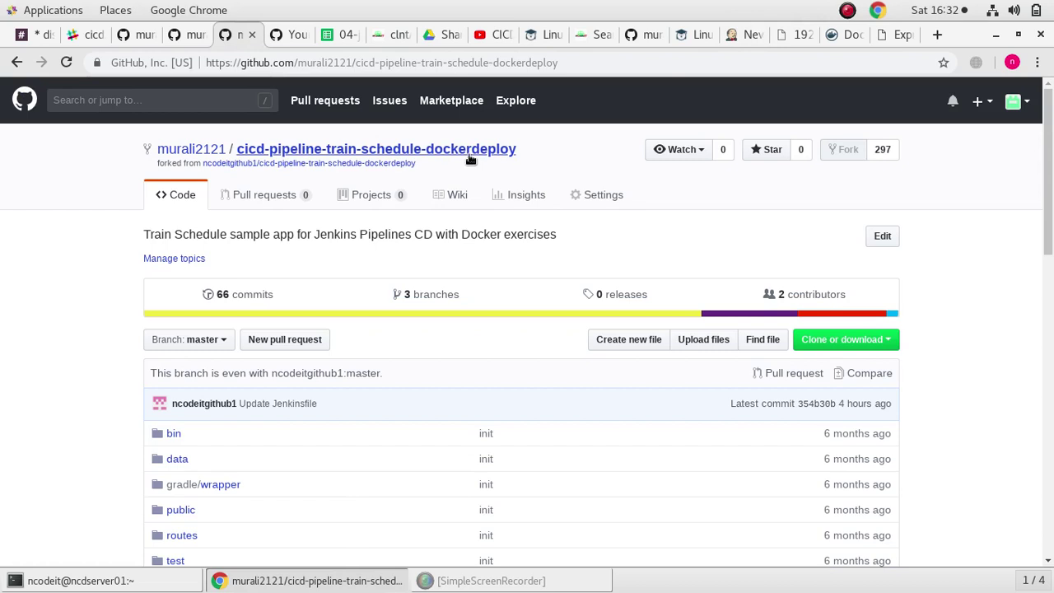
Switch to the example-solution branch and scroll the Jenkinsfile down to its DeployToProduction stage.
scroll(258, 404, down, 4)
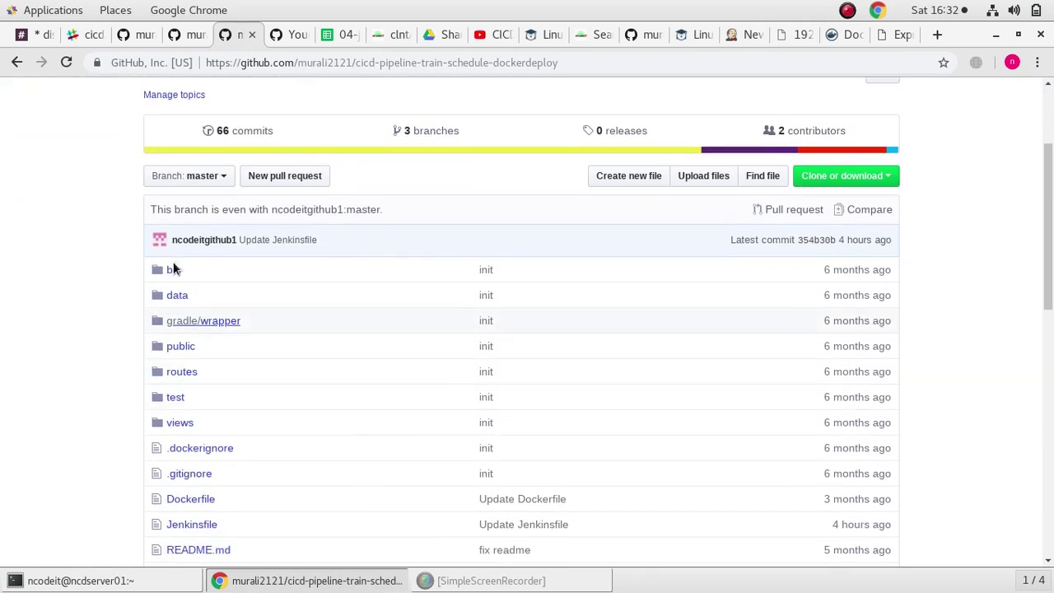
click(189, 175)
click(181, 295)
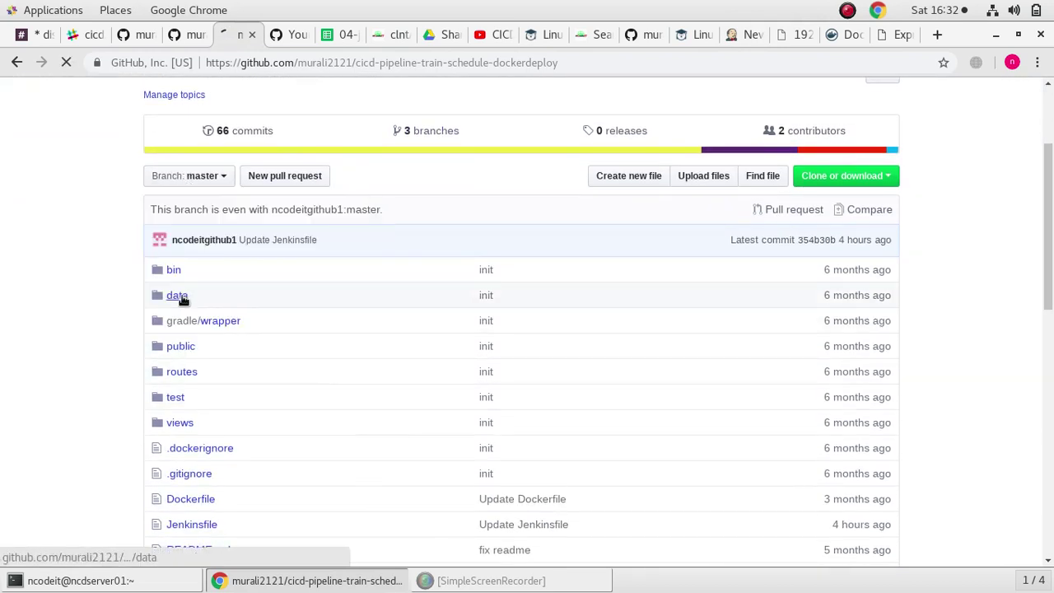
scroll(263, 366, down, 6)
scroll(200, 406, down, 2)
click(192, 362)
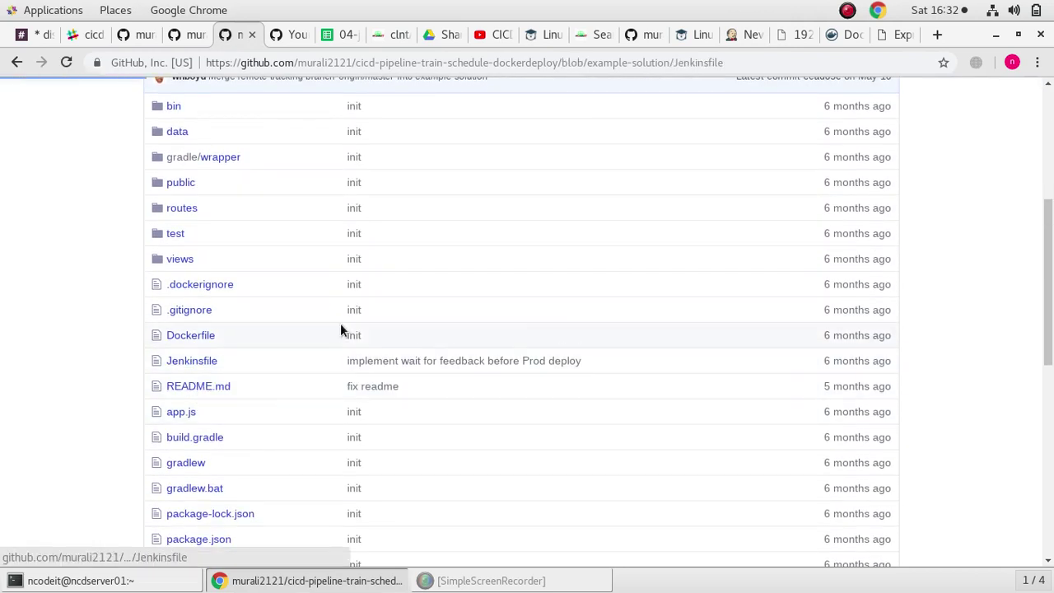
scroll(400, 362, down, 3)
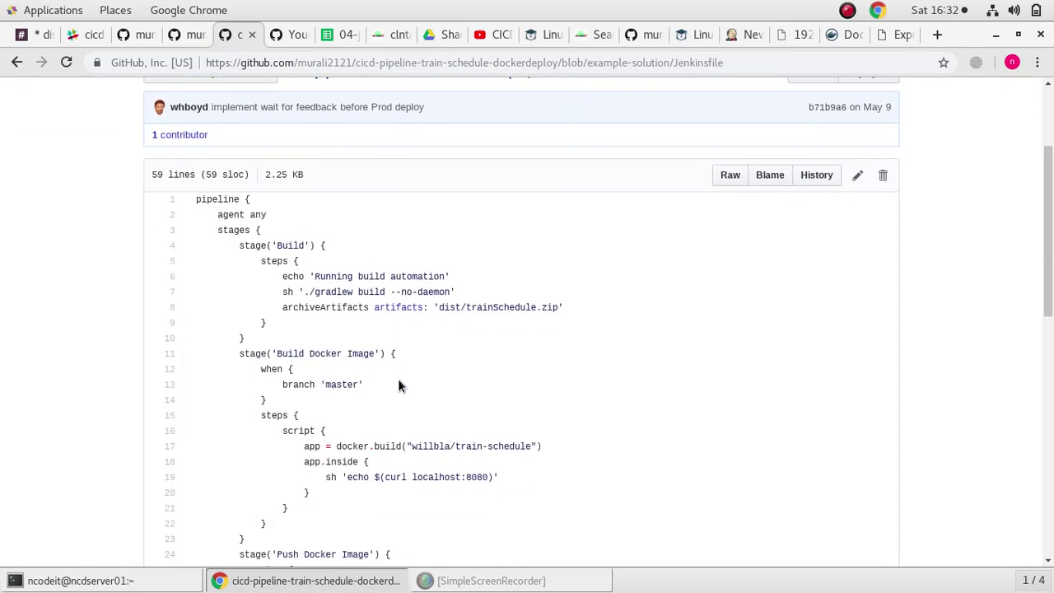
scroll(472, 350, down, 4)
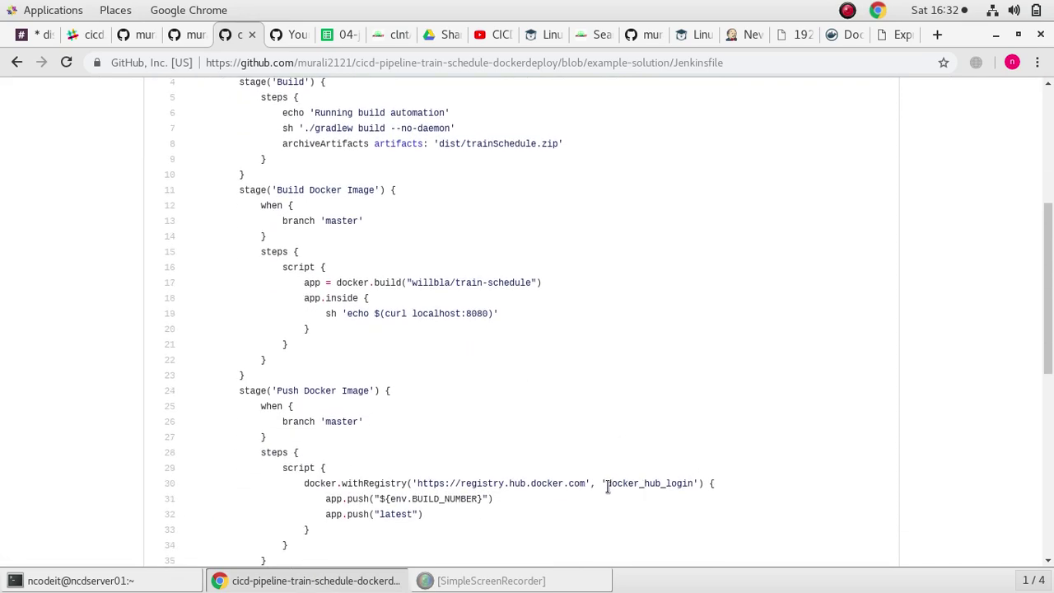
scroll(587, 435, down, 6)
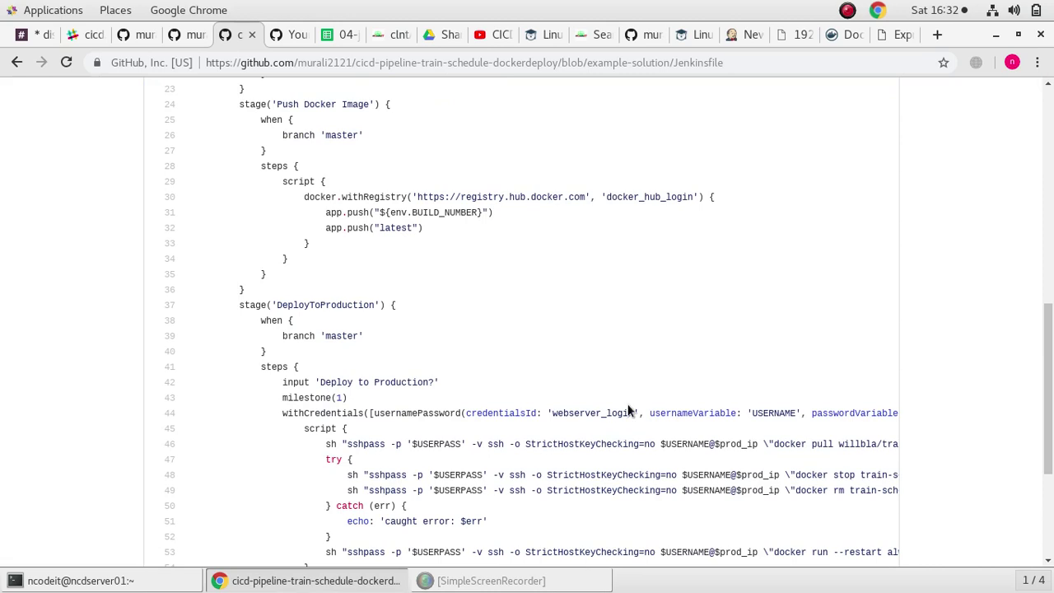
scroll(577, 426, down, 1)
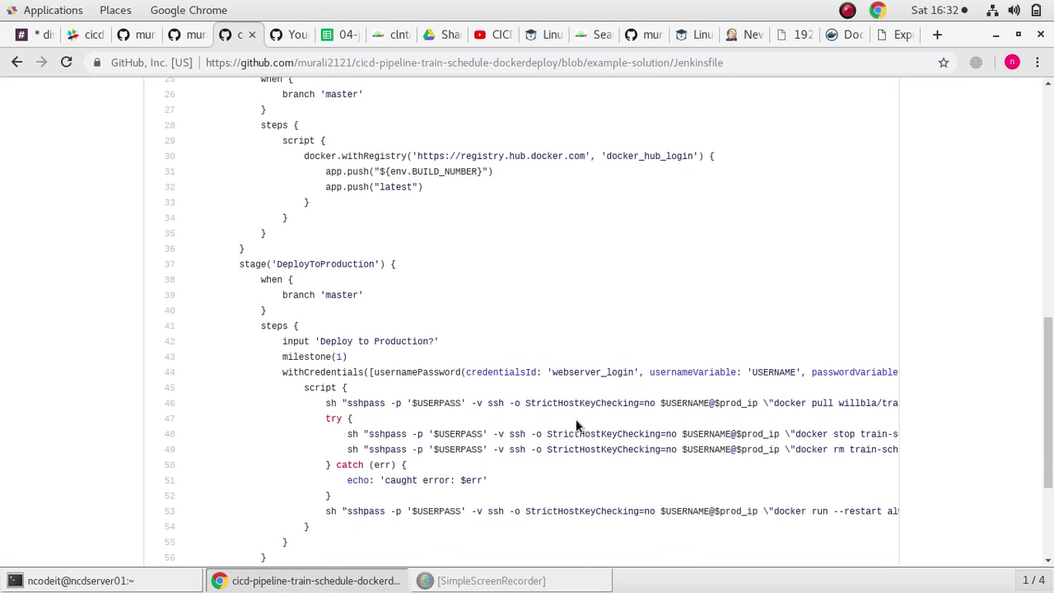
scroll(576, 421, down, 2)
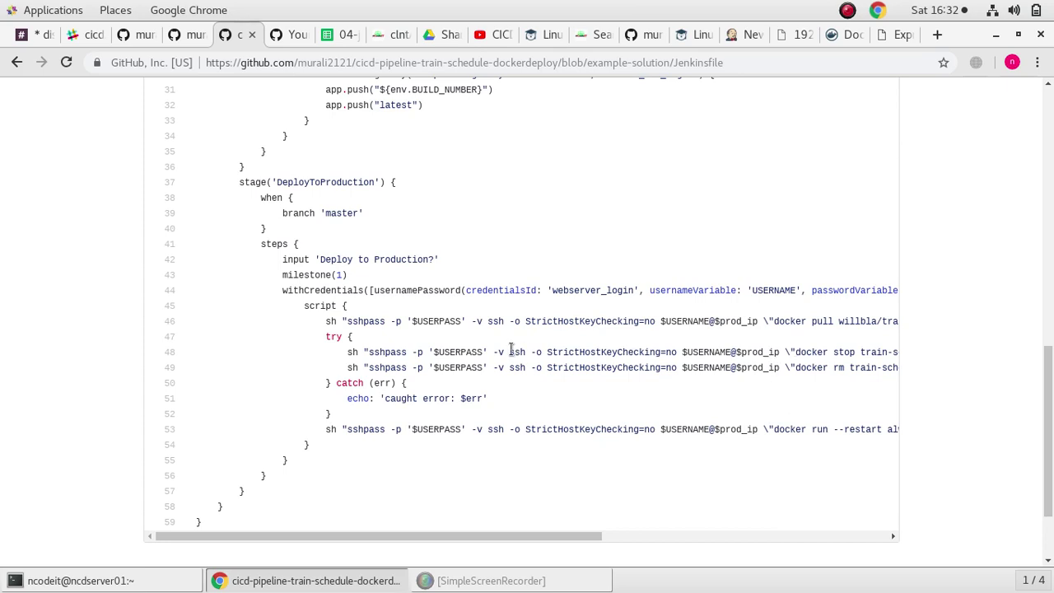
Check the credential IDs in the GitHub Jenkinsfile, then return to the Jenkins credential form's password field.
scroll(513, 348, up, 1)
scroll(515, 349, up, 2)
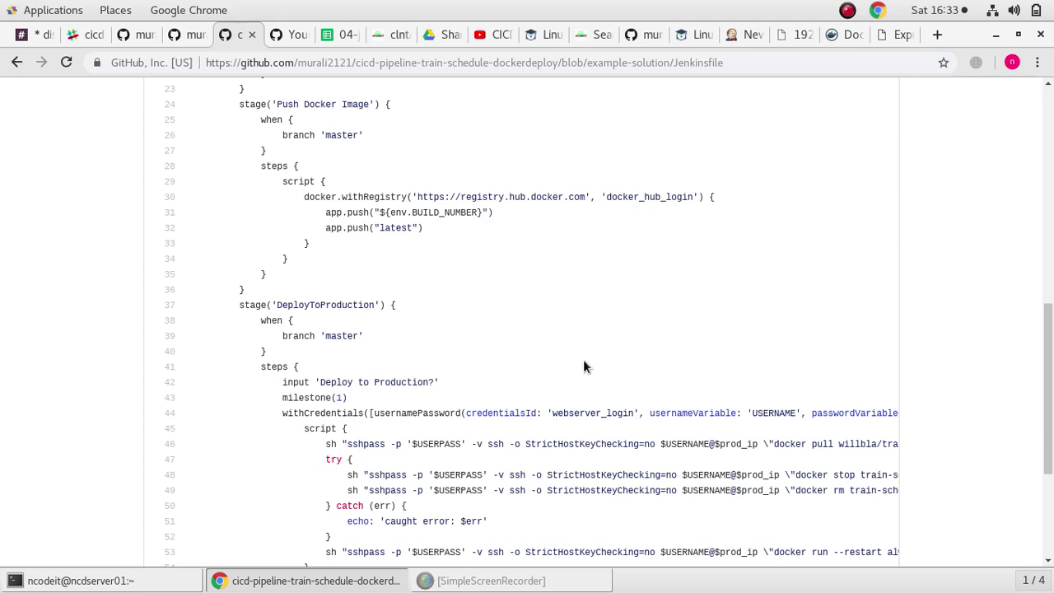
click(733, 37)
click(470, 254)
Give the GitHub username-and-password credential the ID Github_credentials and save it.
click(427, 283)
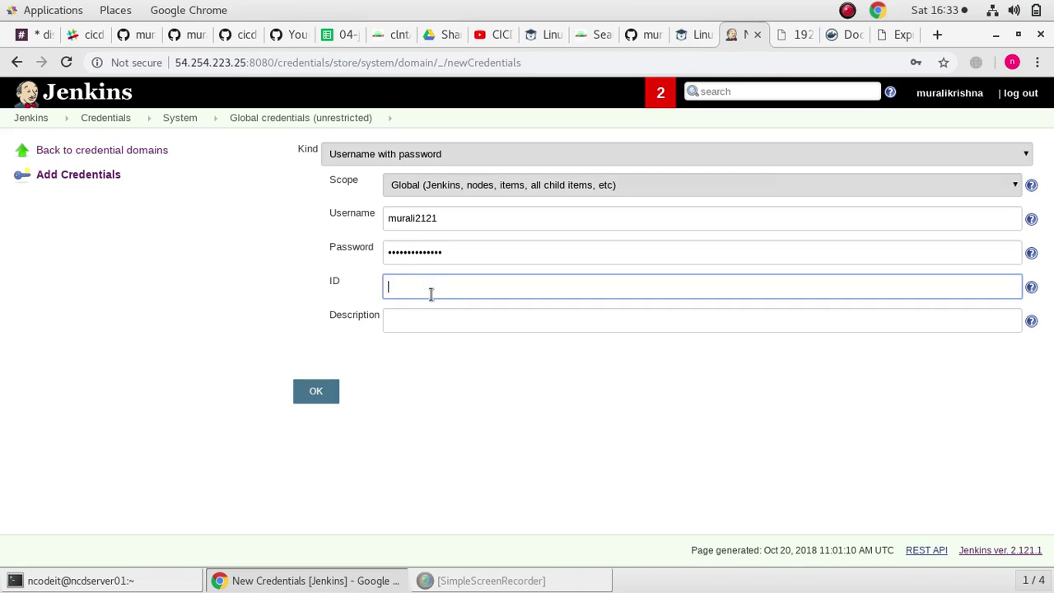
text(d)
text(Git)
text(hub)
text(_)
text(credent)
text(ial)
text(s)
click(416, 424)
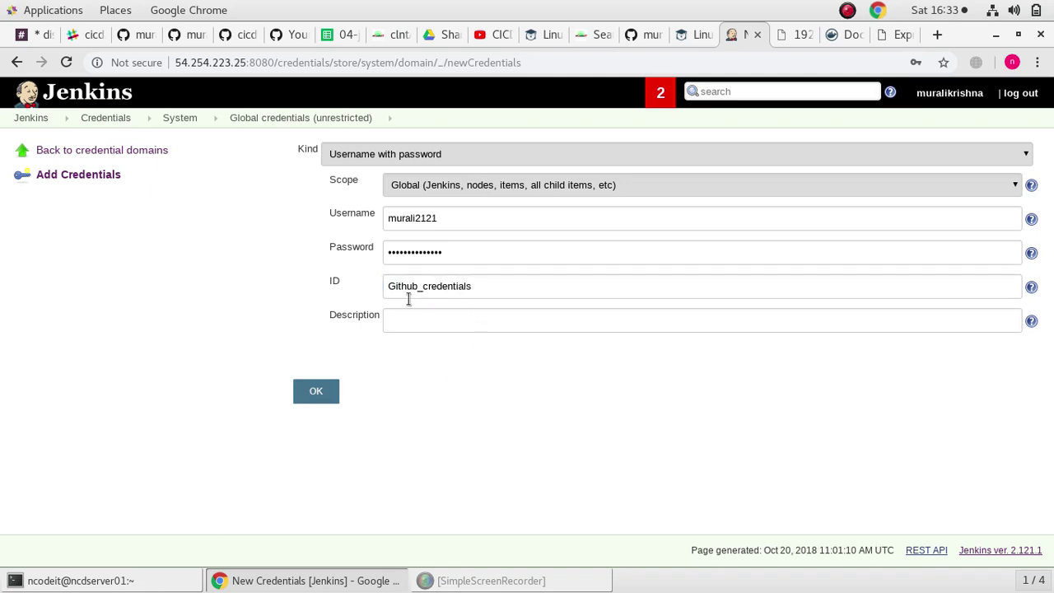
click(316, 390)
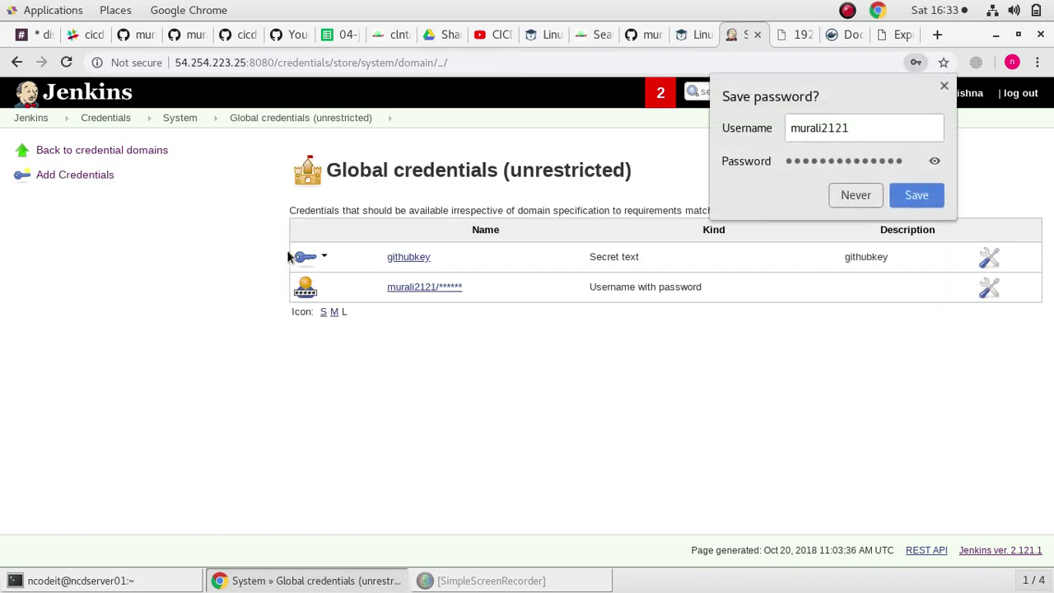
Start a new credential, replacing the autofilled values with the Docker Hub username and password.
click(861, 201)
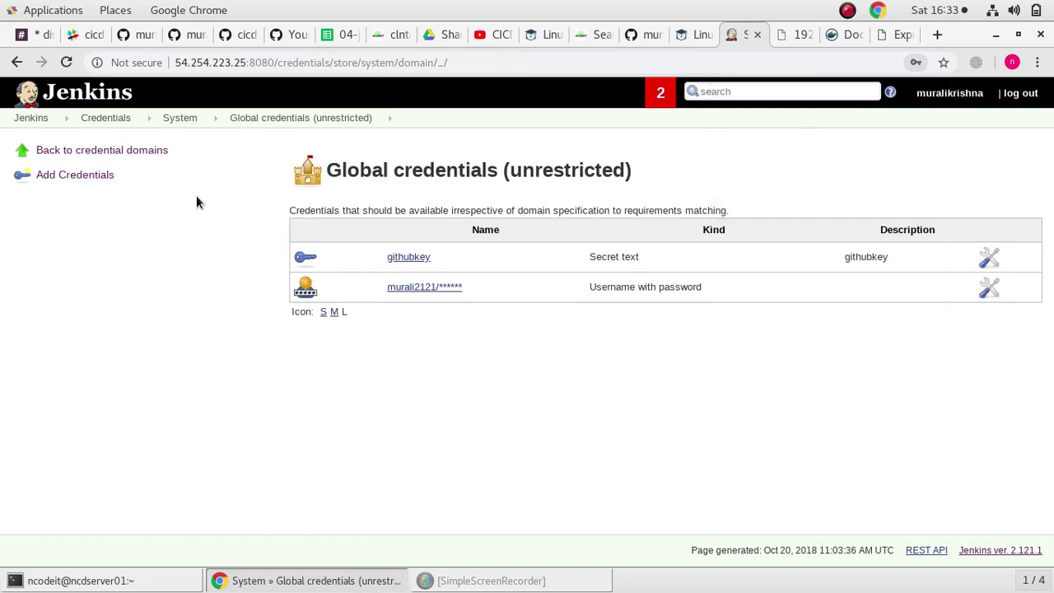
click(87, 176)
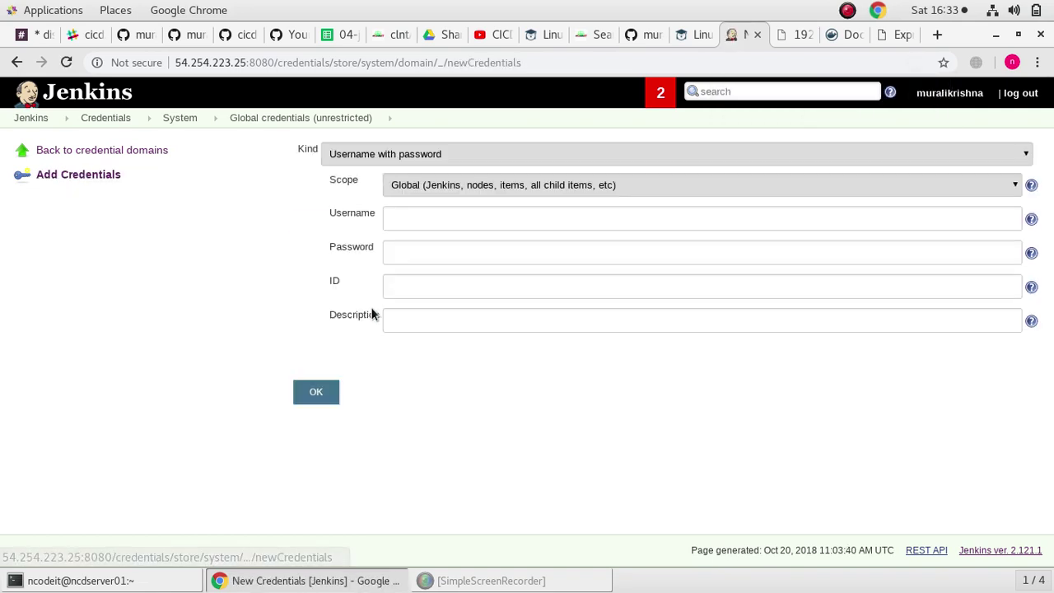
double_click(454, 222)
key(BackSpace)
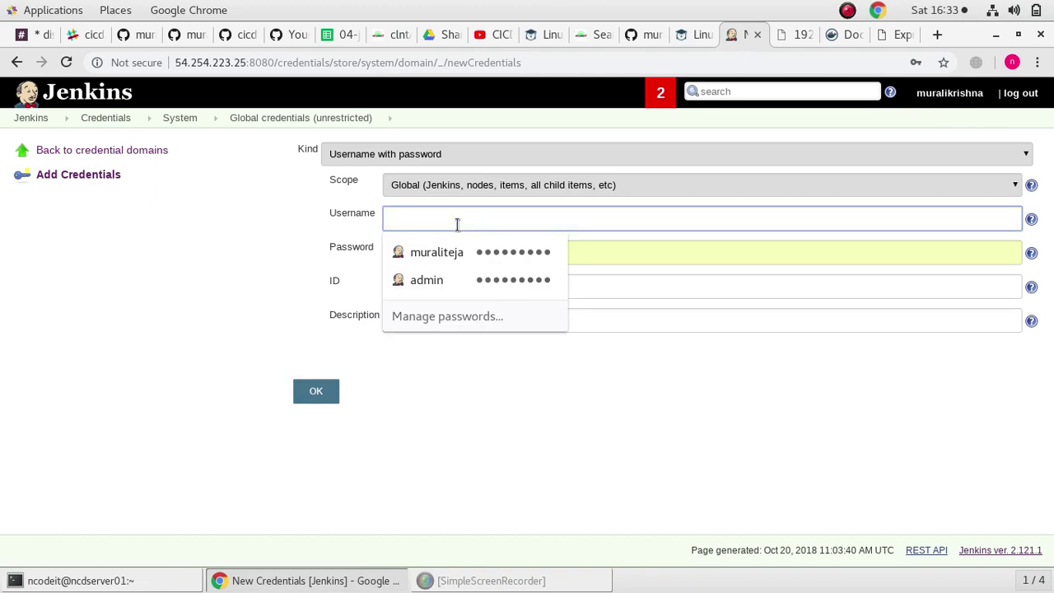
text(ncode)
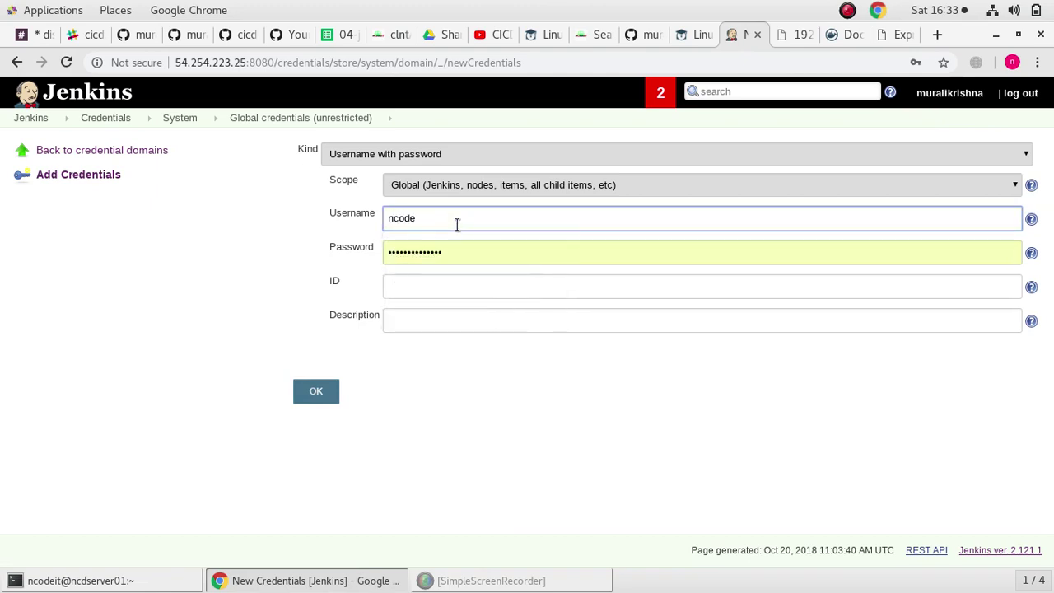
text(it5678)
click(472, 255)
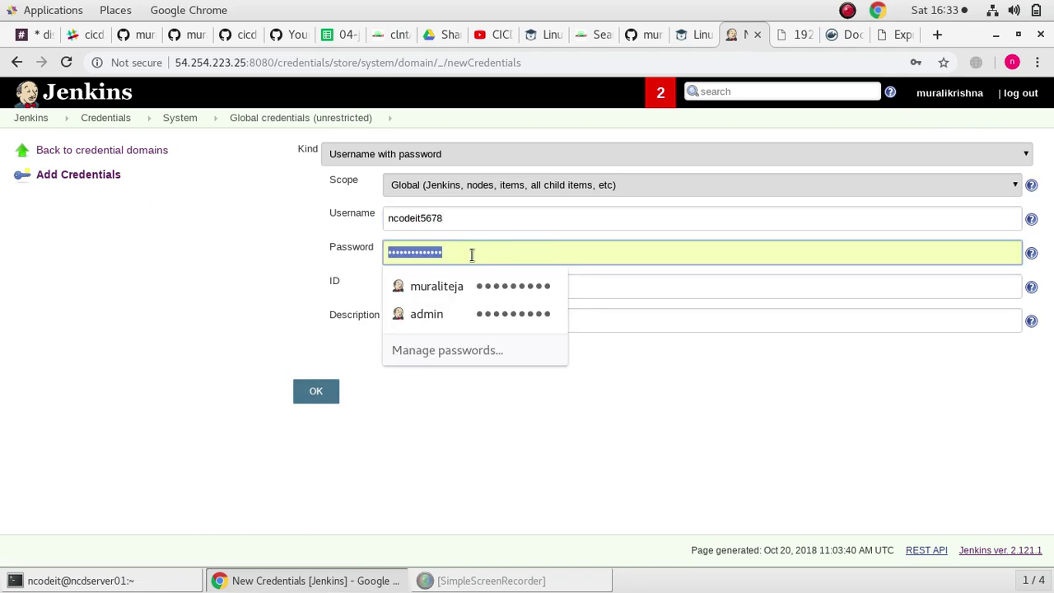
key(BackSpace)
text(••••••)
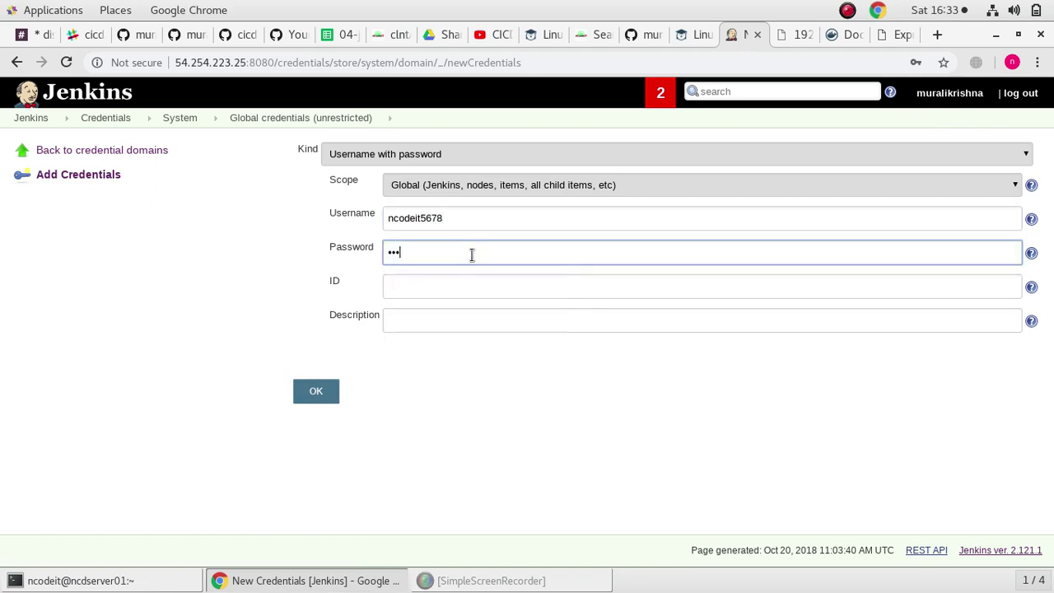
text(••••)
Copy the docker_hub_login credential ID from the GitHub Jenkinsfile.
click(465, 284)
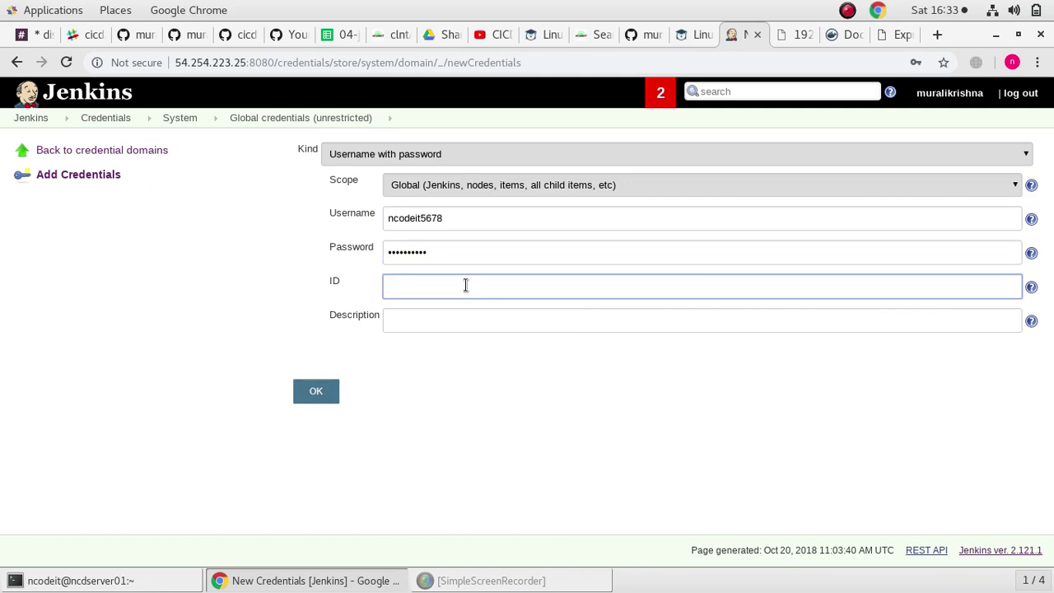
text(docker)
click(290, 37)
click(240, 43)
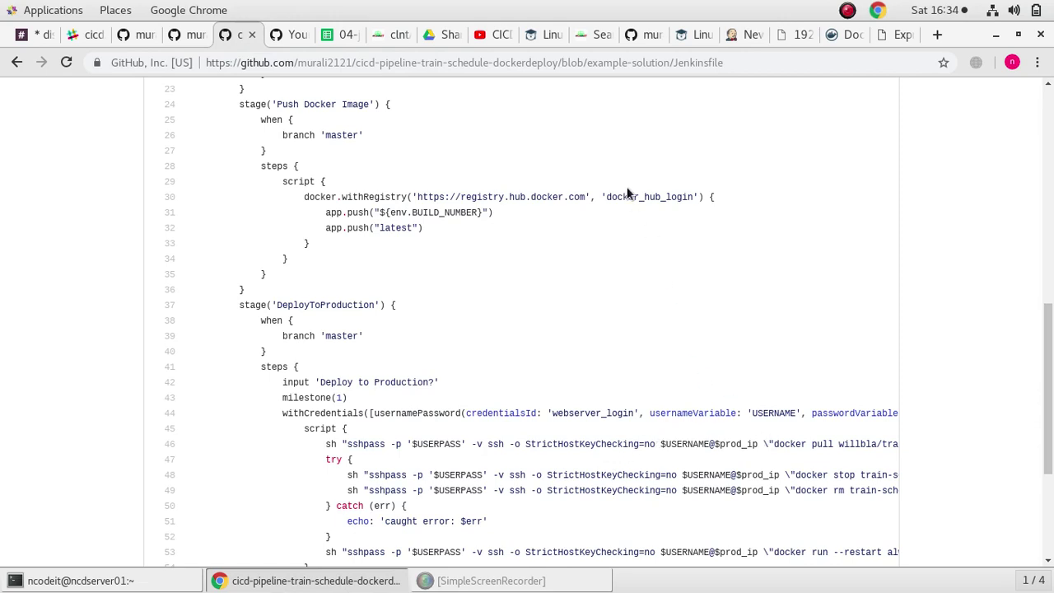
drag(635, 209, 694, 197)
right_click(680, 199)
click(691, 215)
Set docker_hub_login as the credential's ID and description, and save it.
click(741, 37)
click(496, 285)
key(BackSpace)
key(BackSpace)
key(BackSpace)
key(BackSpace)
key(BackSpace)
key(BackSpace)
right_click(491, 288)
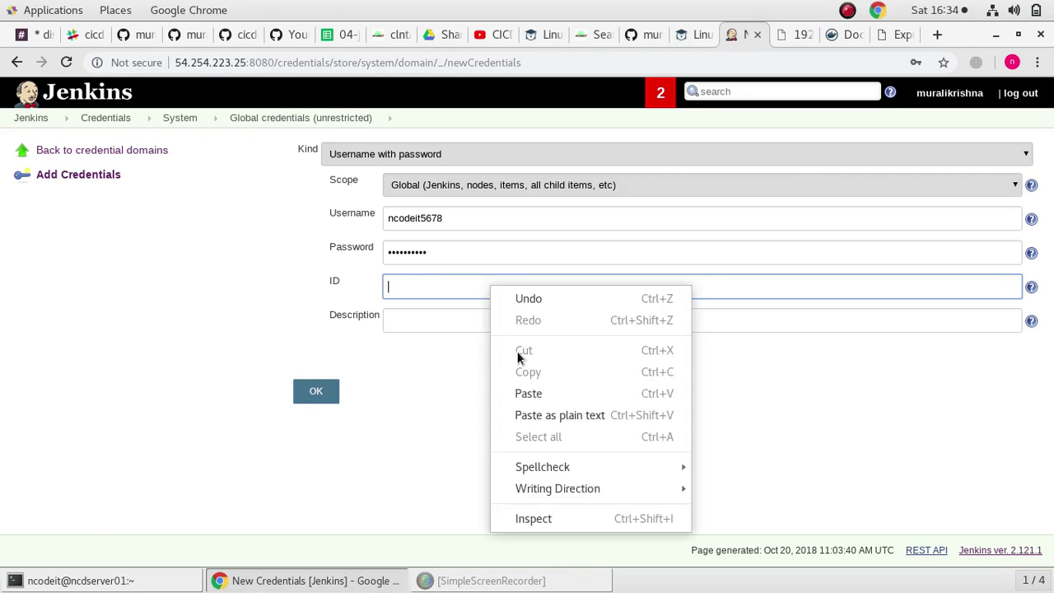
click(538, 392)
click(467, 318)
right_click(467, 319)
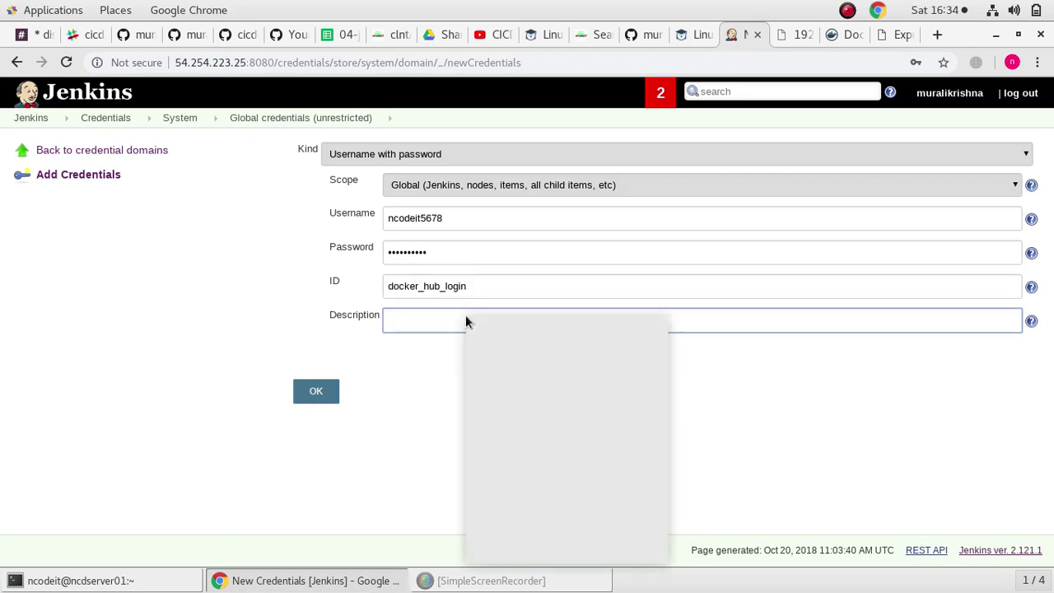
click(507, 428)
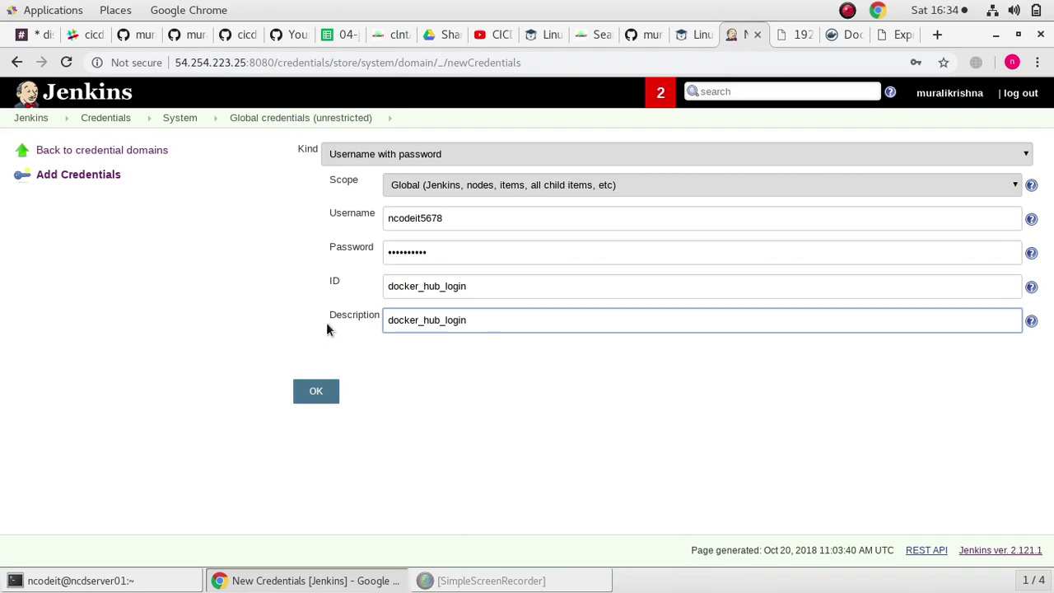
click(315, 395)
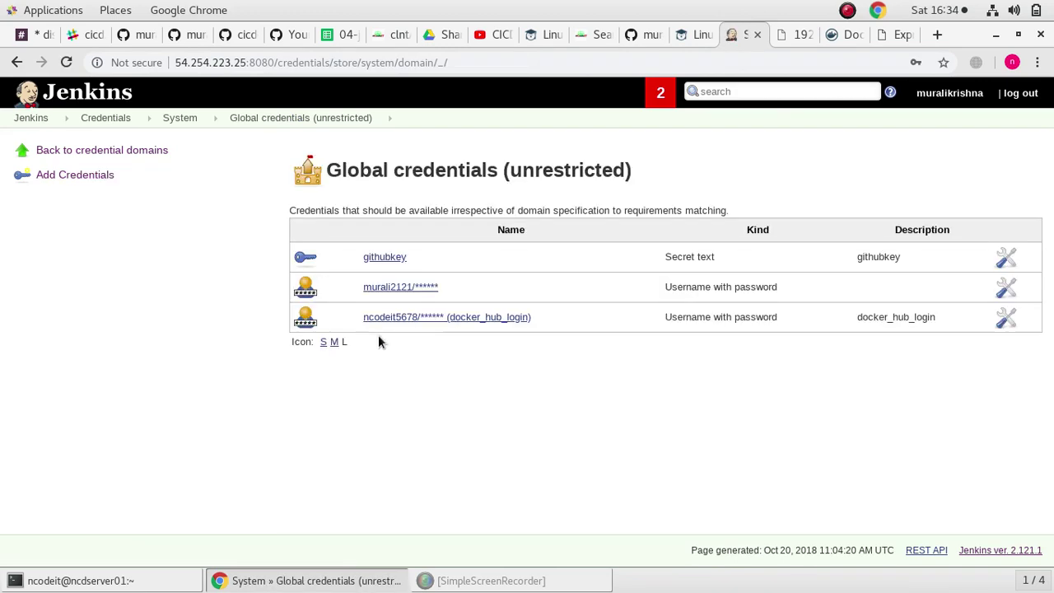
Start a new credential with username 'user', replacing the autofilled username and password.
click(84, 174)
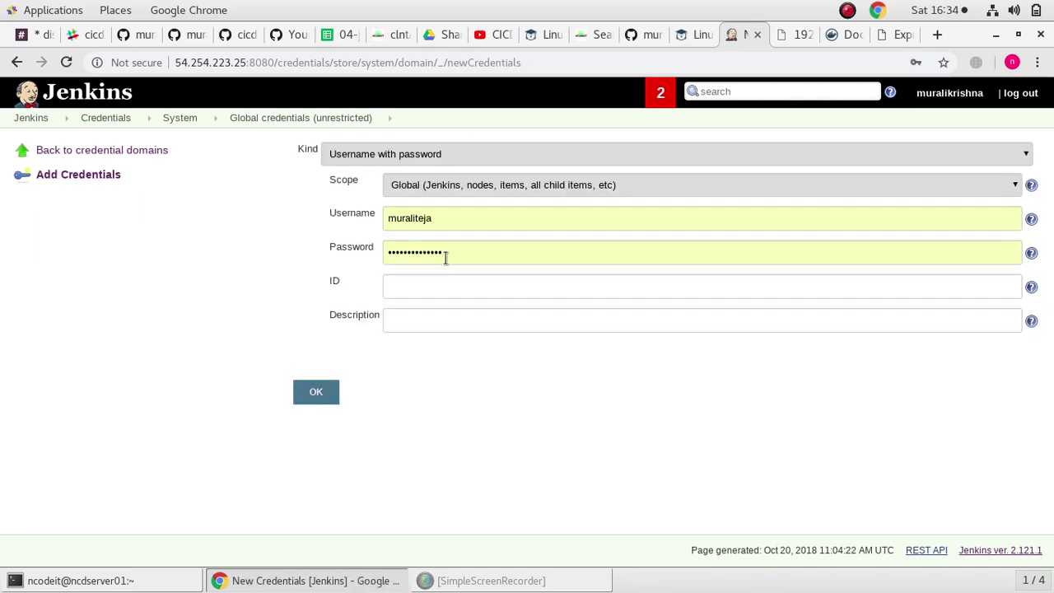
double_click(455, 220)
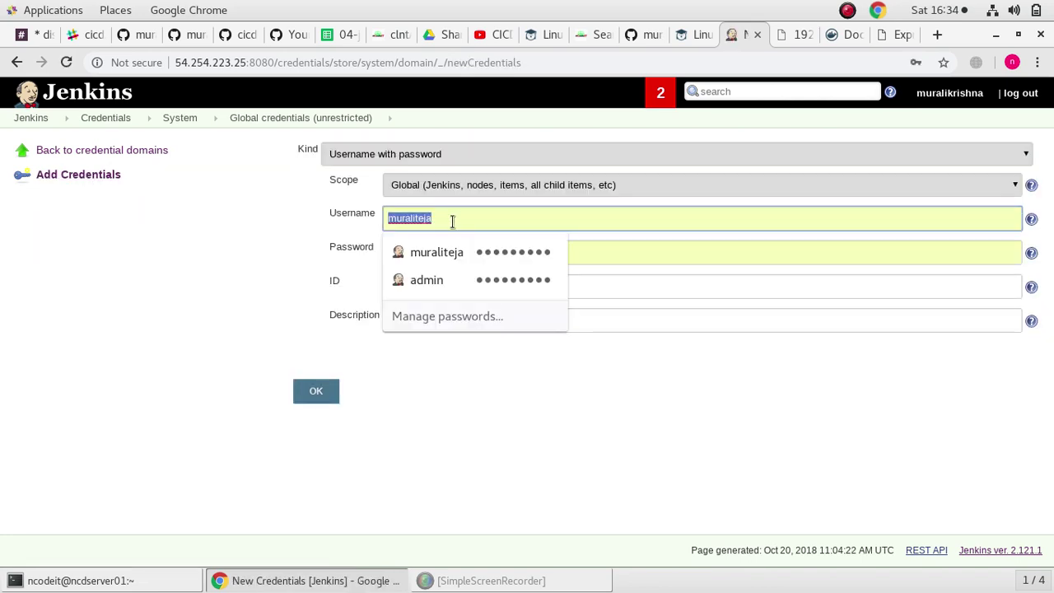
key(BackSpace)
text(user)
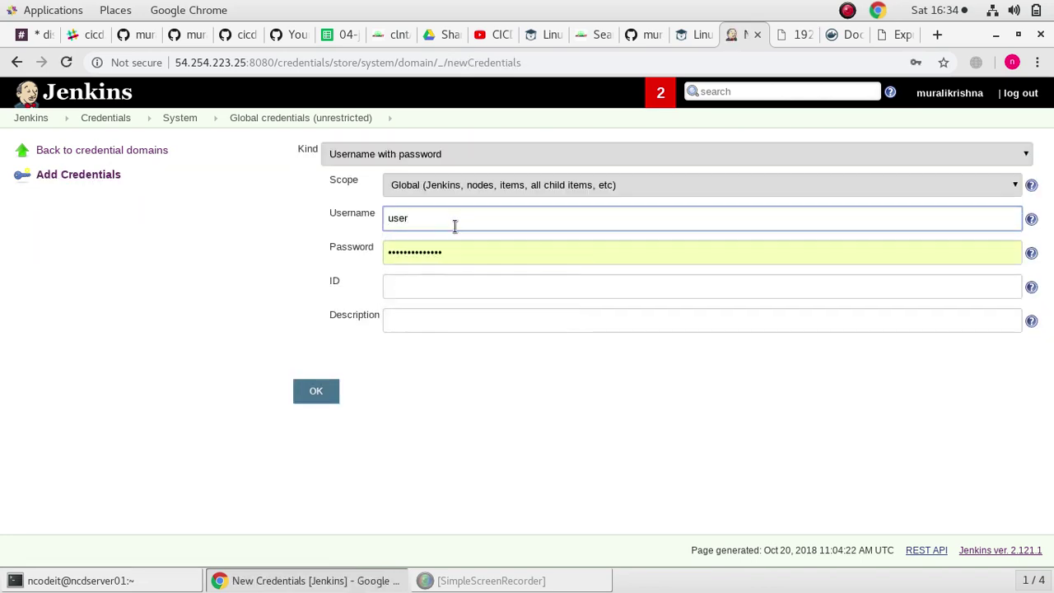
double_click(459, 249)
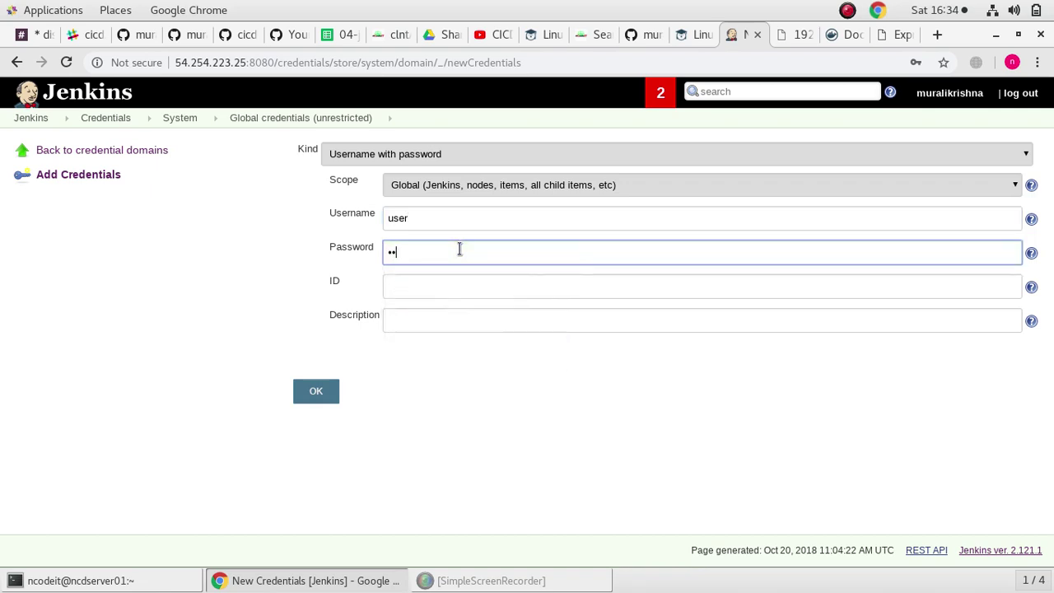
Set the ID and description to webserver_login and save the credential.
click(466, 284)
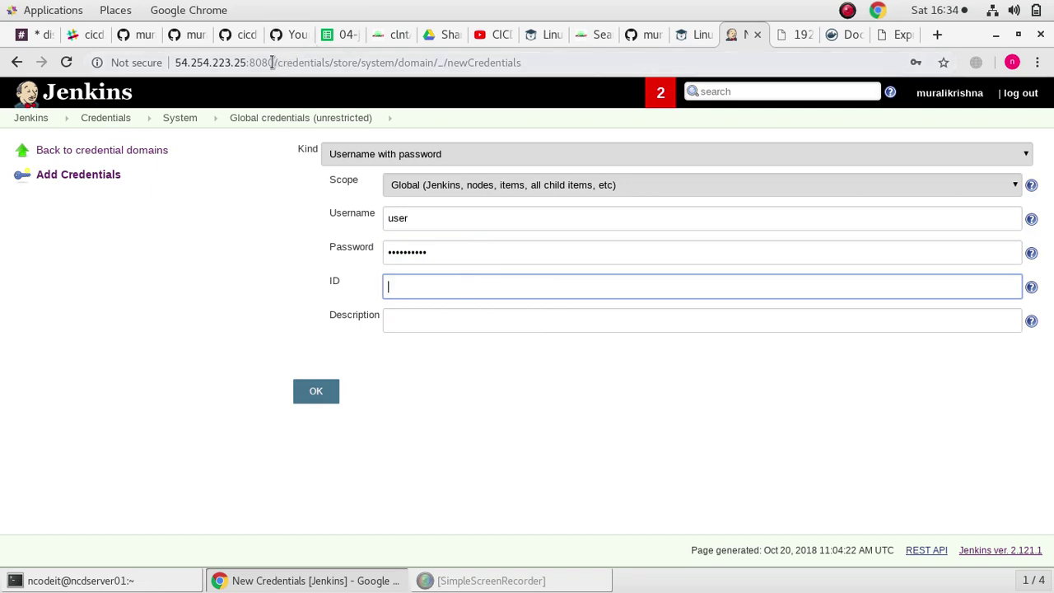
text(web)
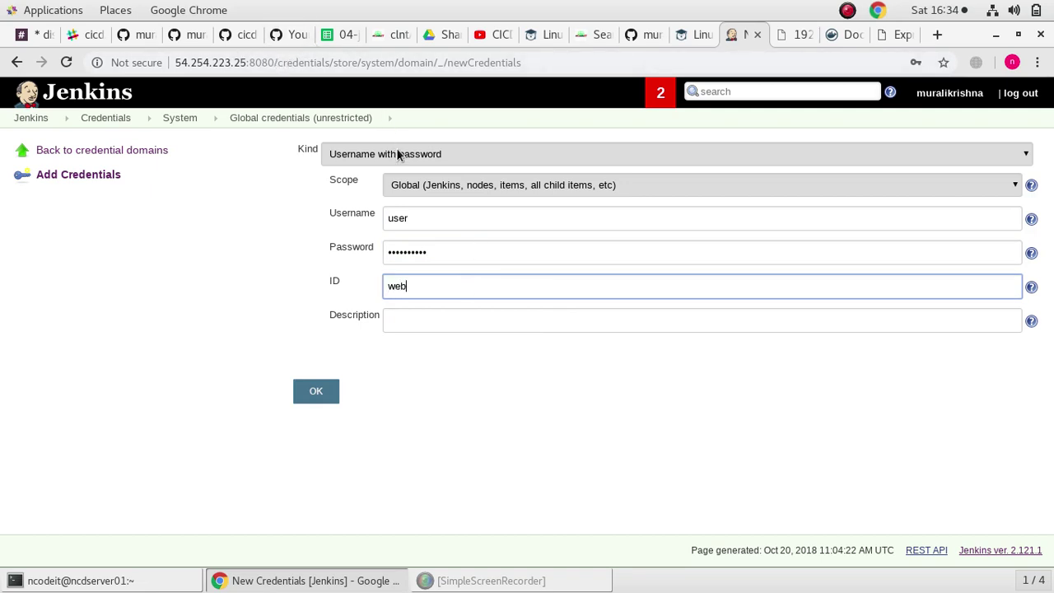
text(server_login)
key(ctrl+a)
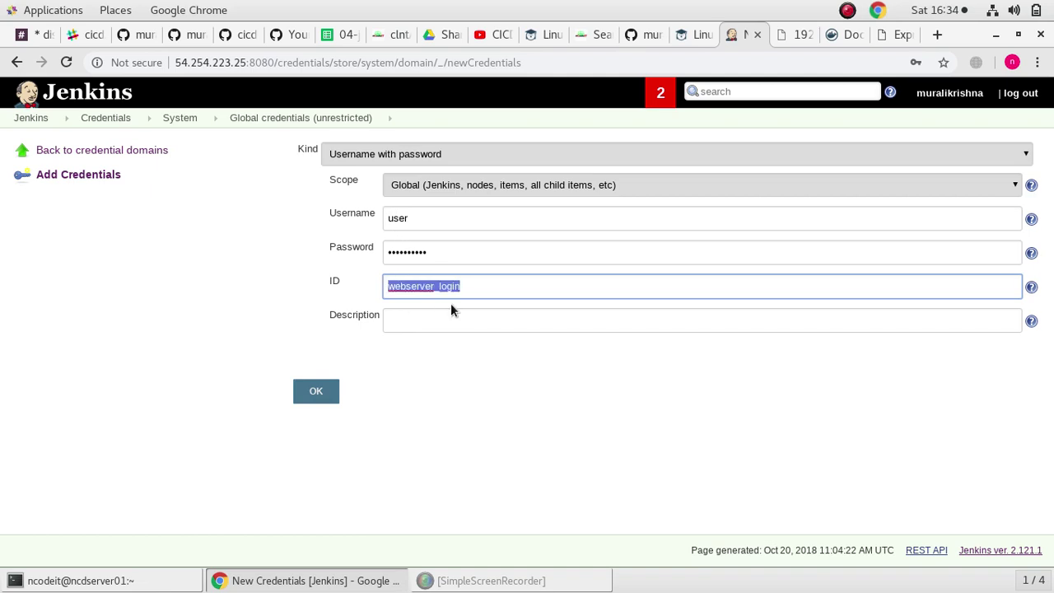
click(458, 328)
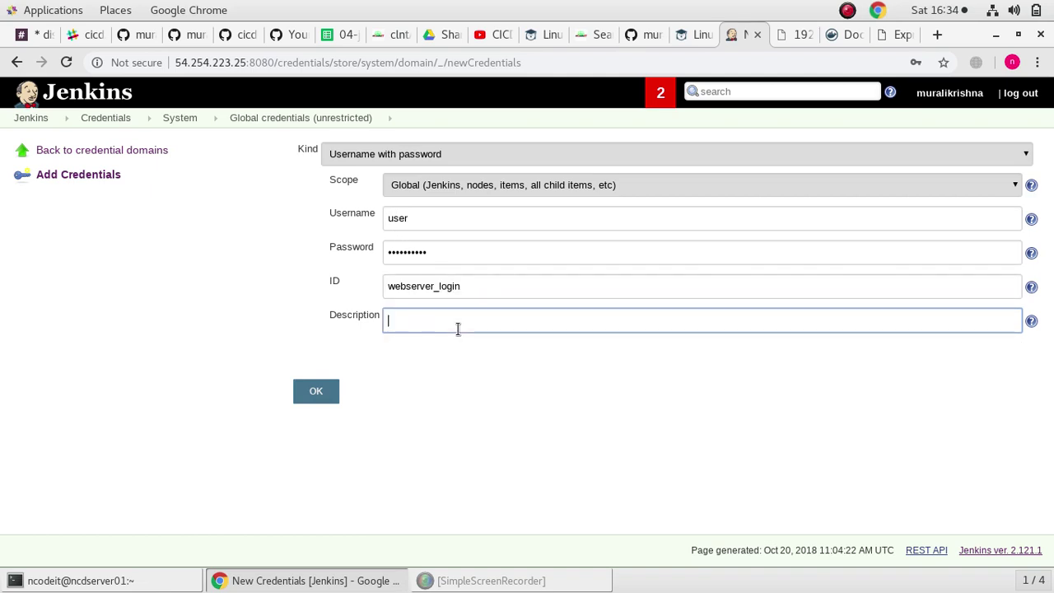
key(ctrl+v)
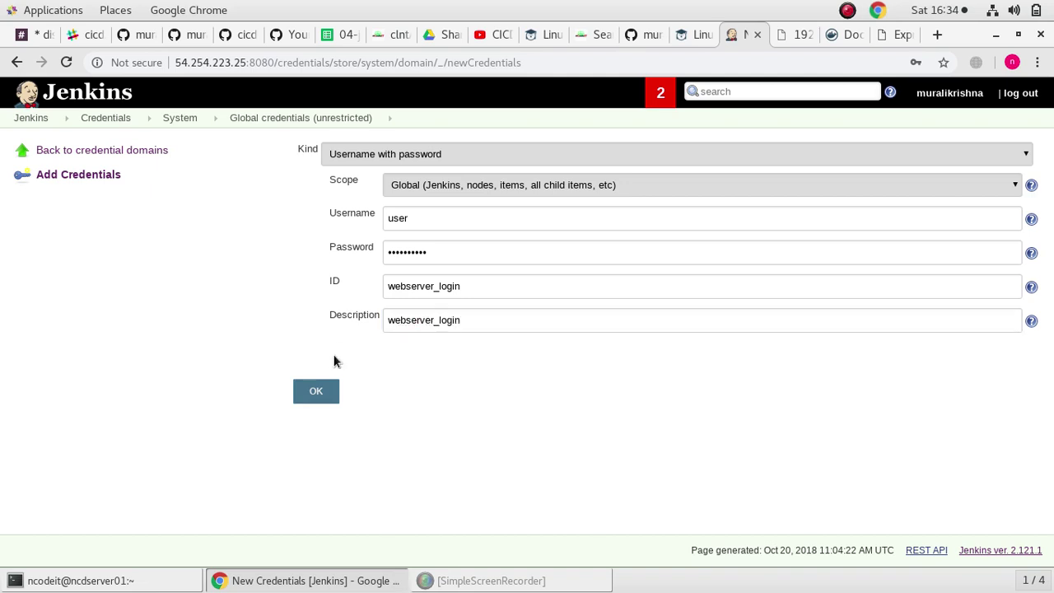
click(313, 395)
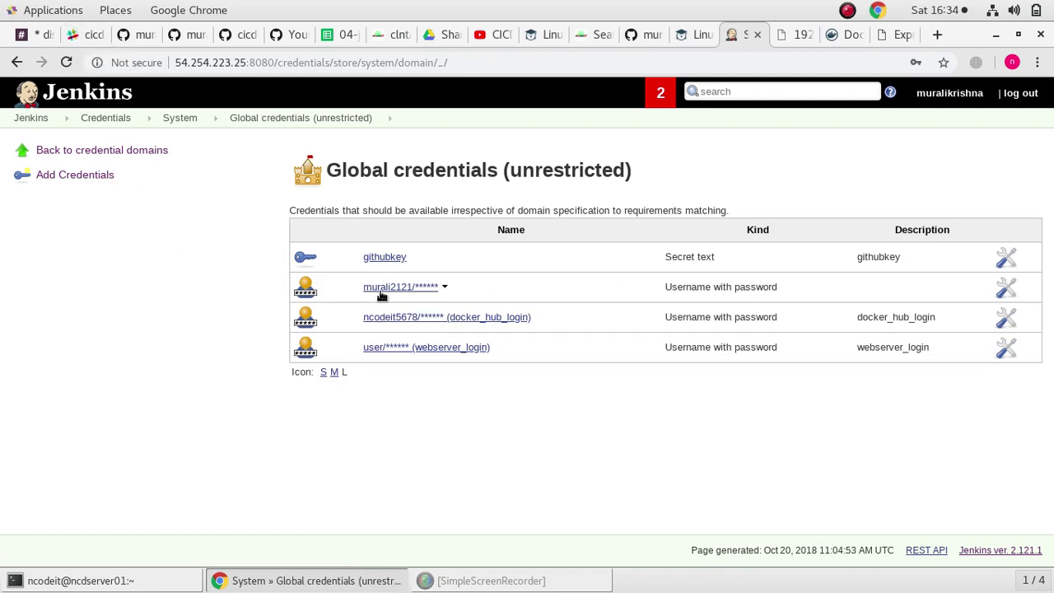
Delete the Github_credentials credential from its update page and confirm the removal.
click(445, 288)
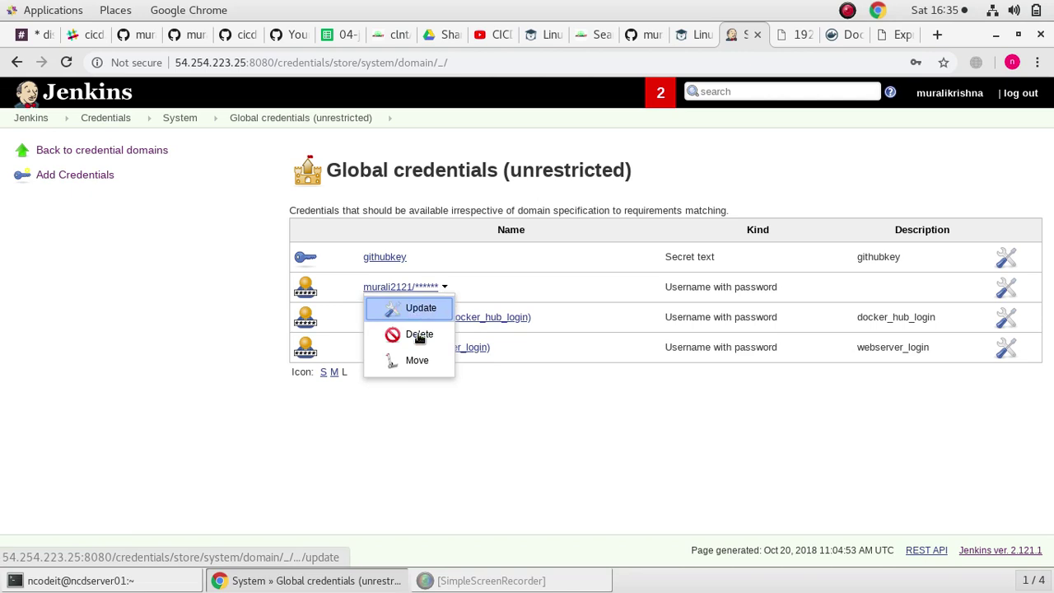
click(421, 313)
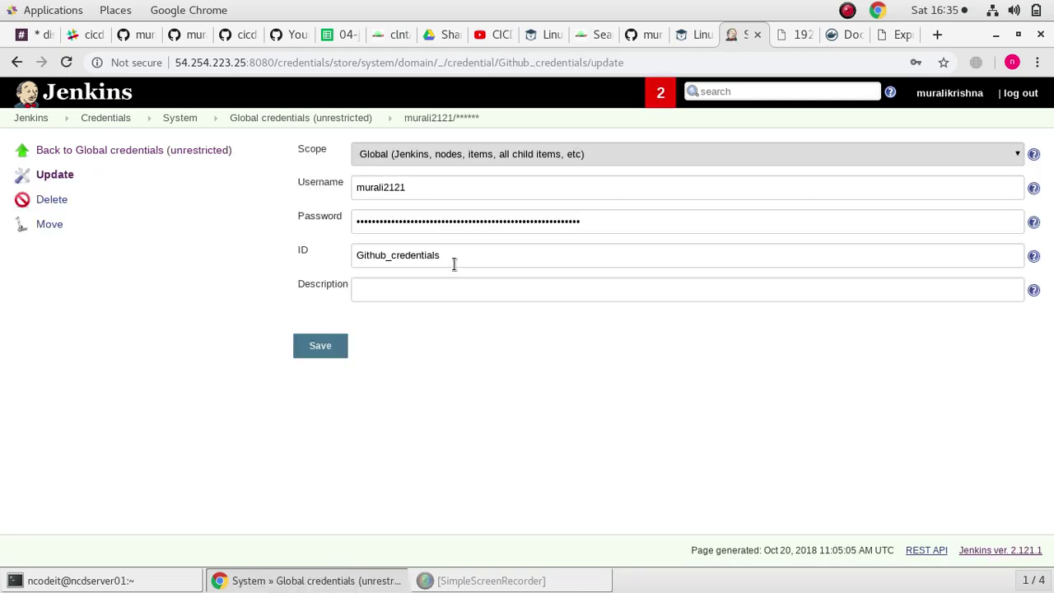
double_click(461, 262)
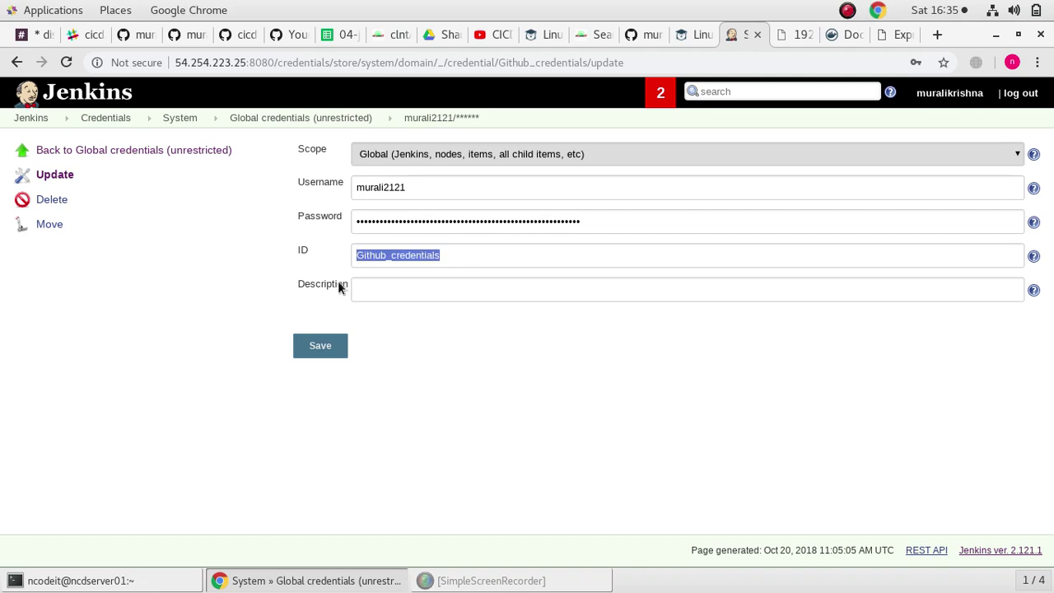
click(54, 205)
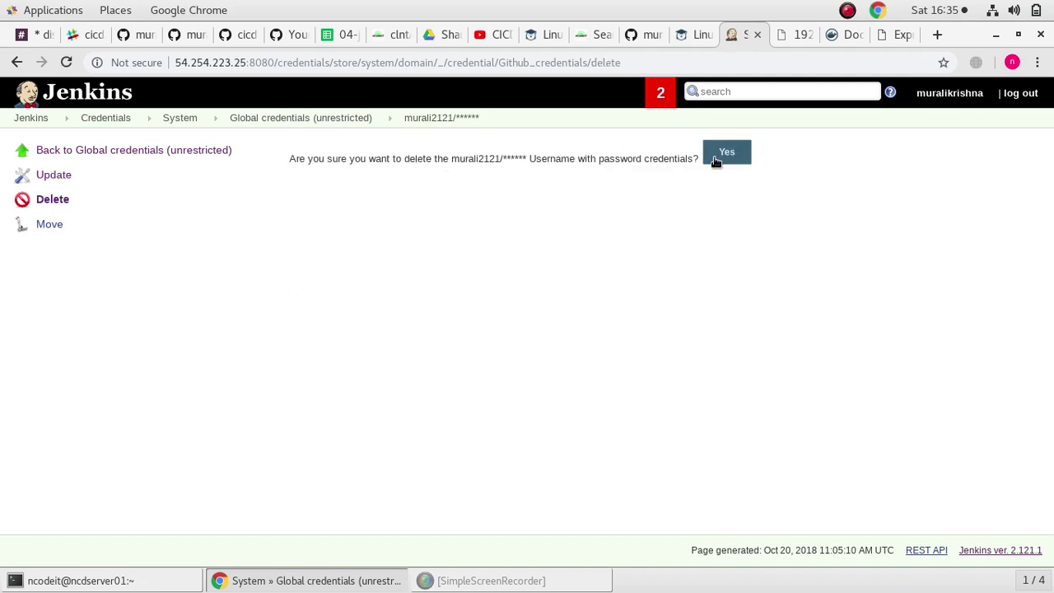
click(713, 157)
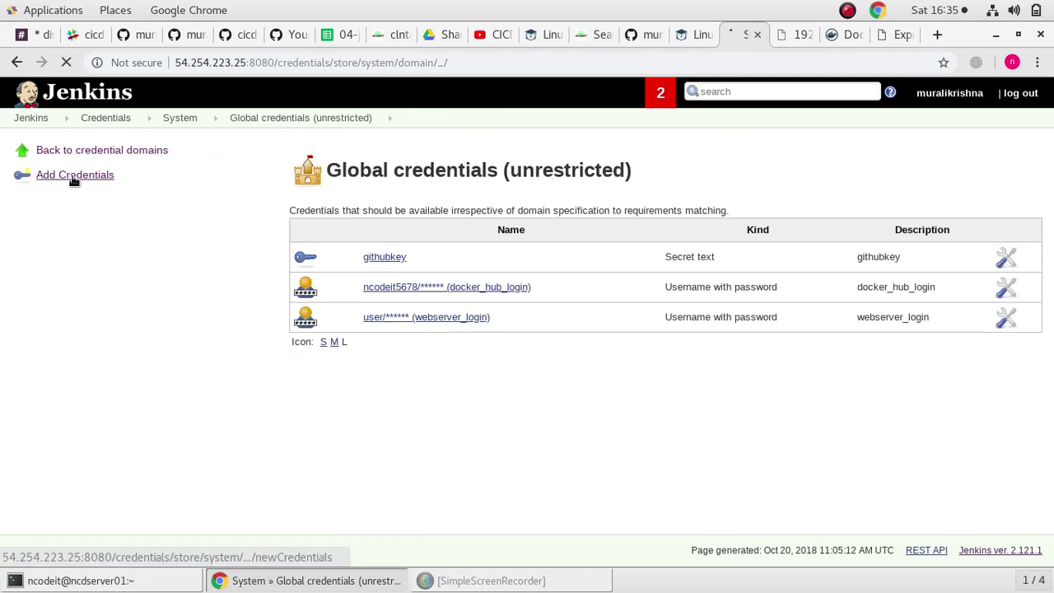
Start a new credential with the GitHub account username and password, replacing Chrome's autofill.
click(75, 175)
double_click(434, 219)
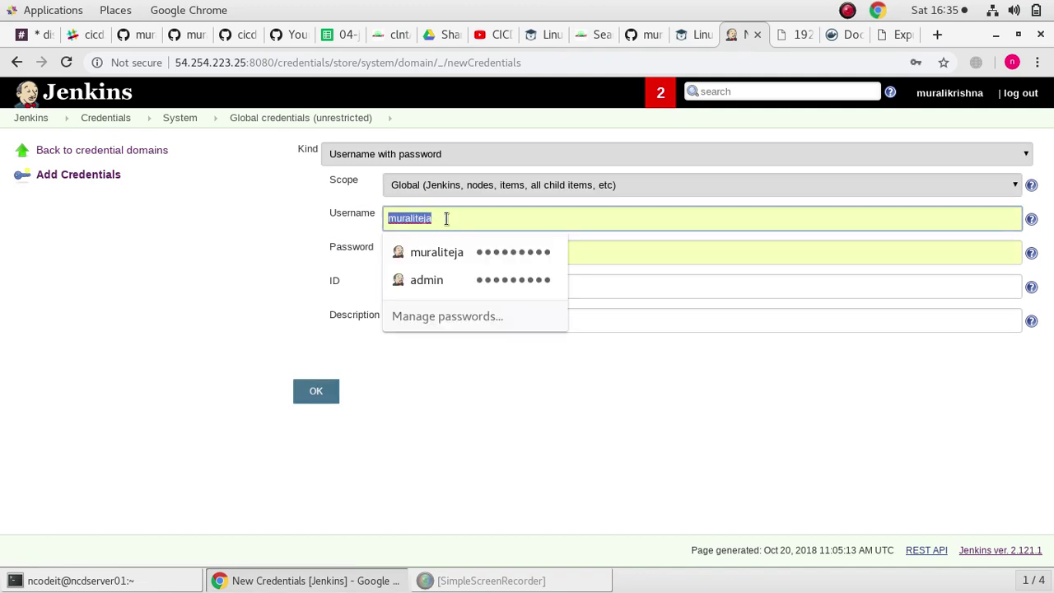
key(BackSpace)
text(mu)
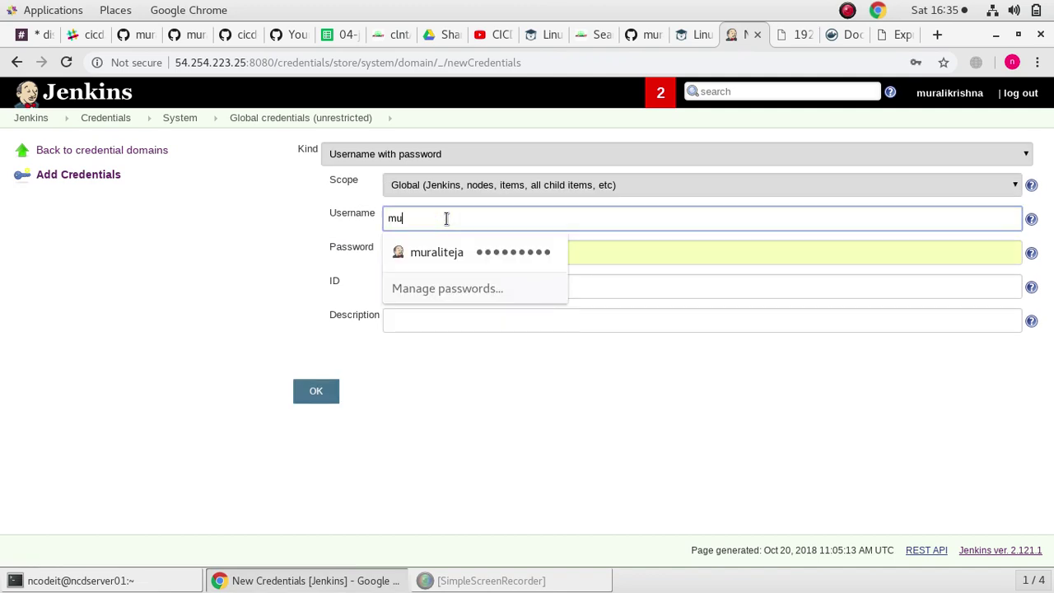
text(rali2121)
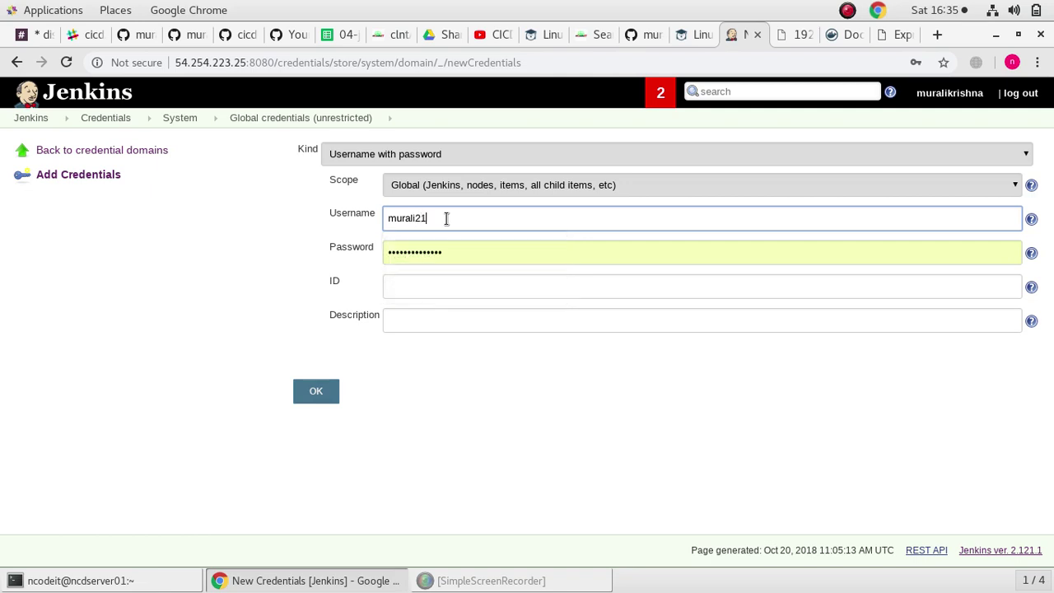
double_click(467, 243)
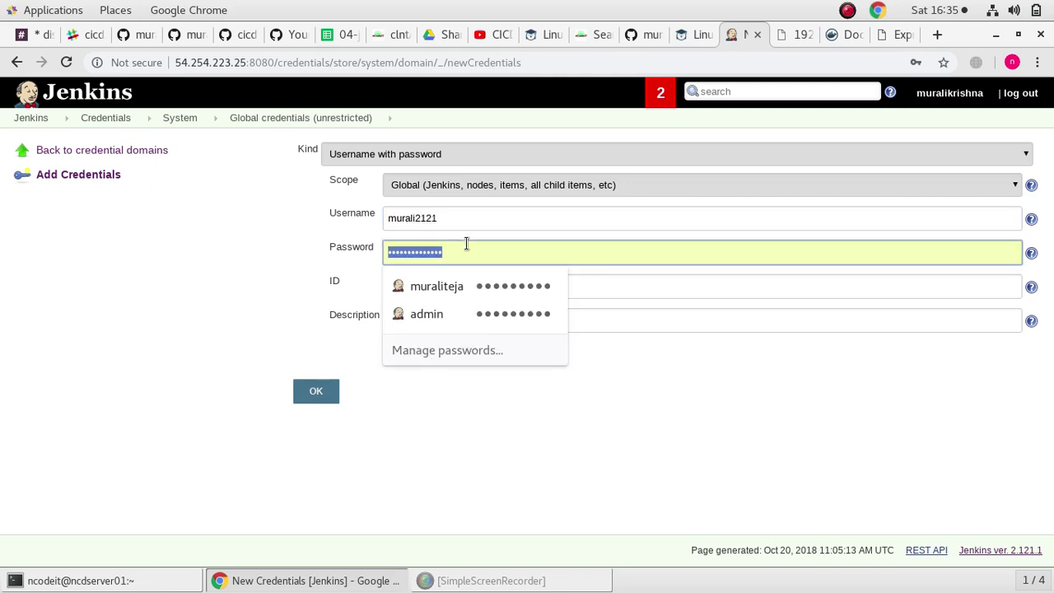
key(BackSpace)
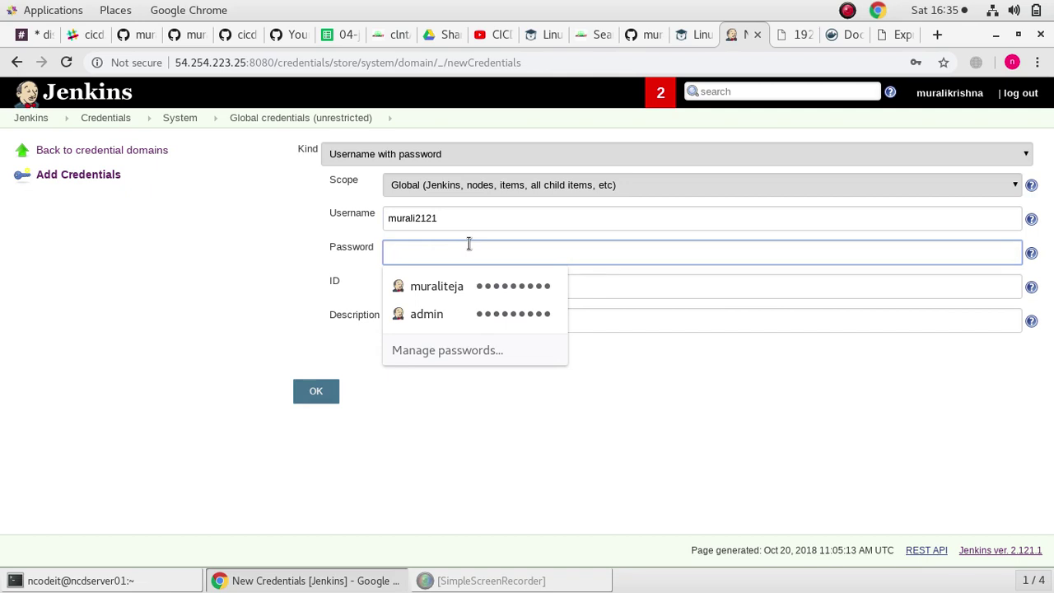
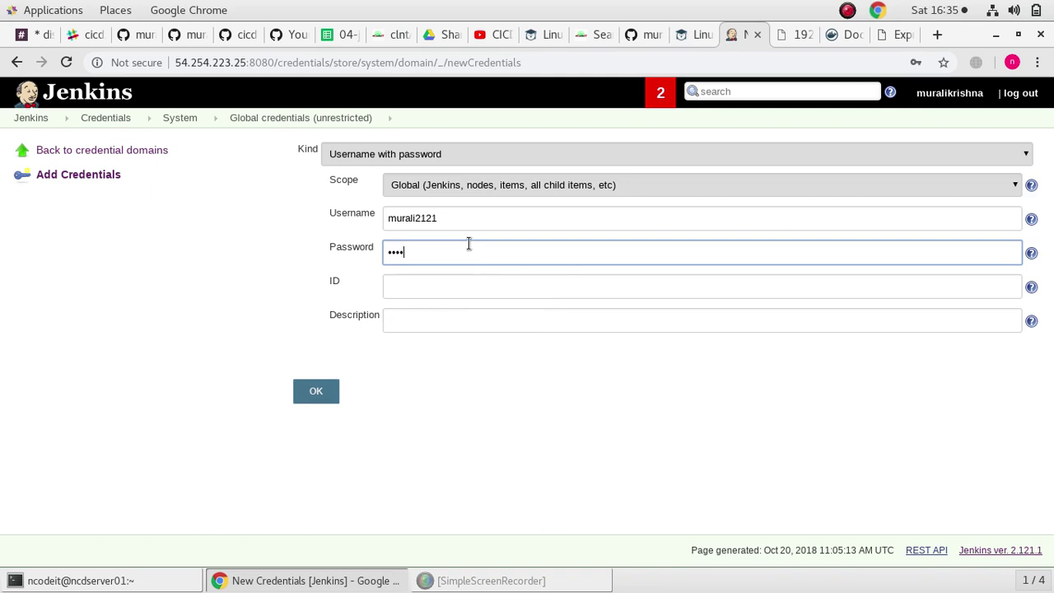
Give it the ID github_login, save it, and bring up the cicd.pdf notes.
click(475, 284)
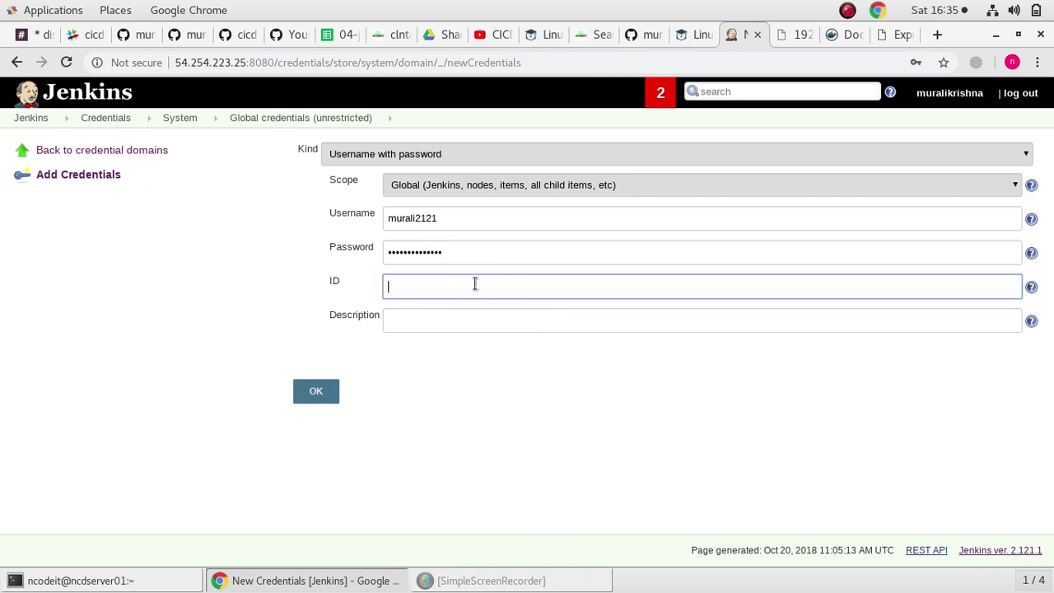
text(github_login)
click(314, 397)
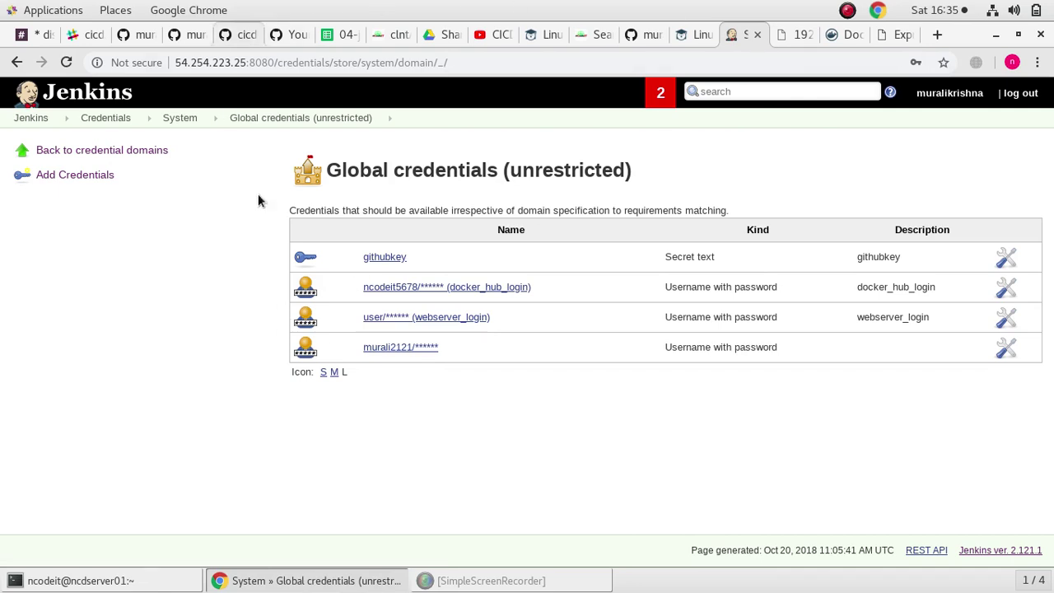
click(92, 36)
scroll(429, 298, down, 3)
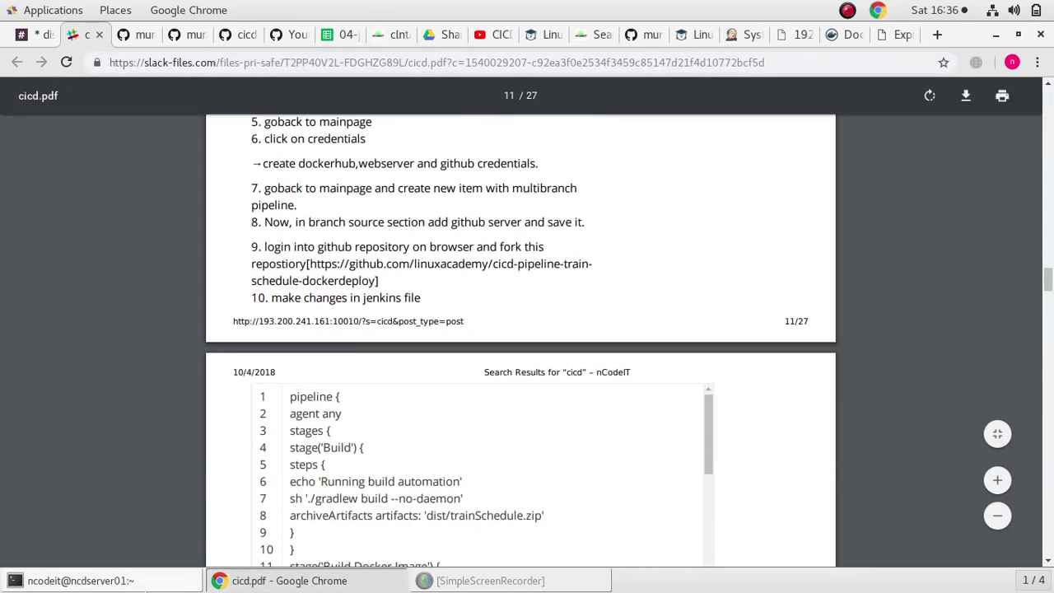
Minimize the terminal and scroll cicd.pdf page 11 to steps 9–10 on forking dockerdeploy.
key(alt+Tab)
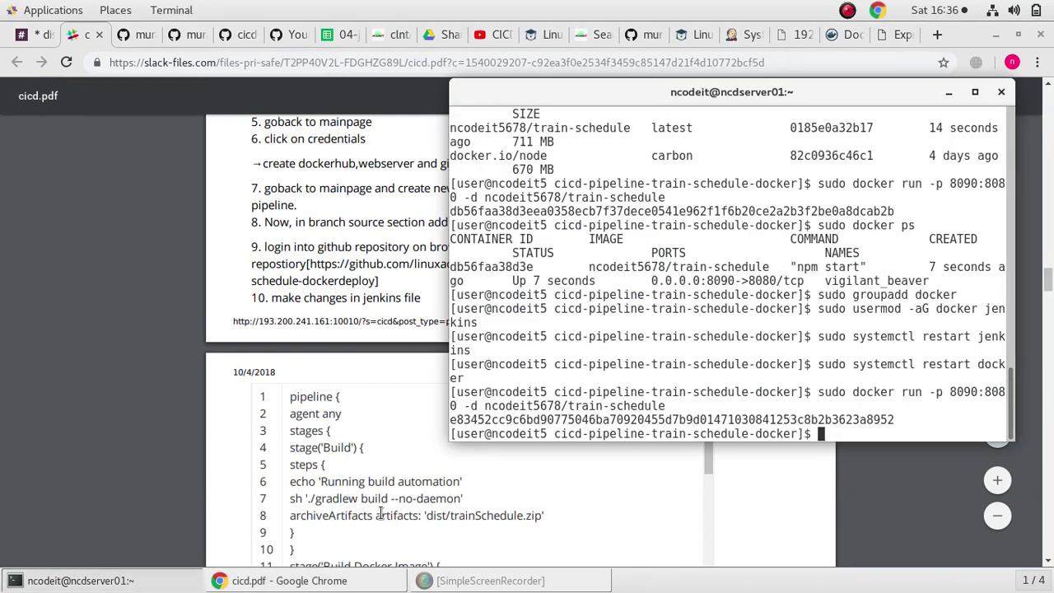
click(119, 581)
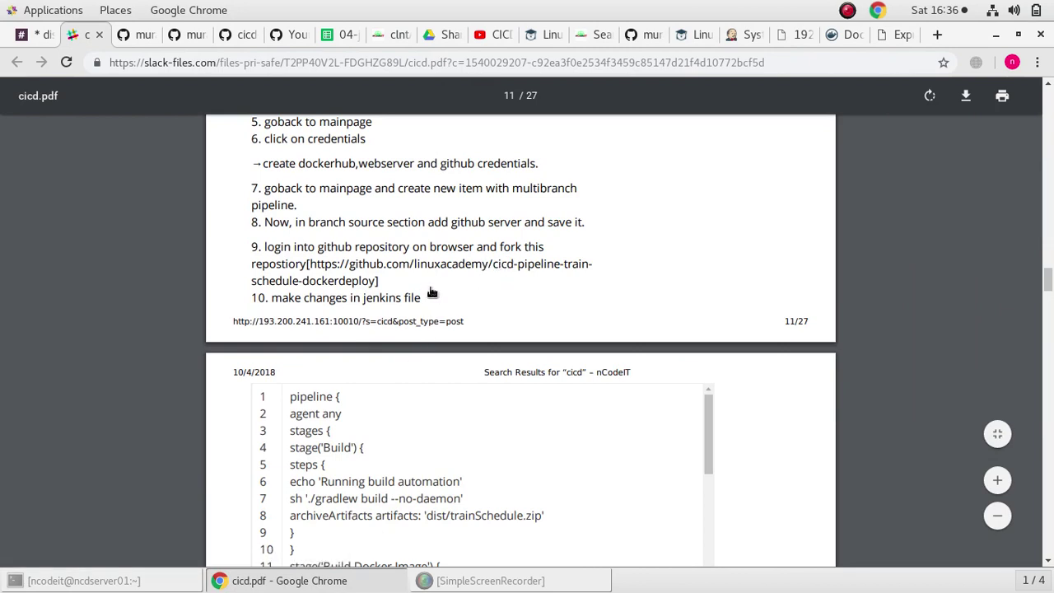
scroll(451, 285, down, 1)
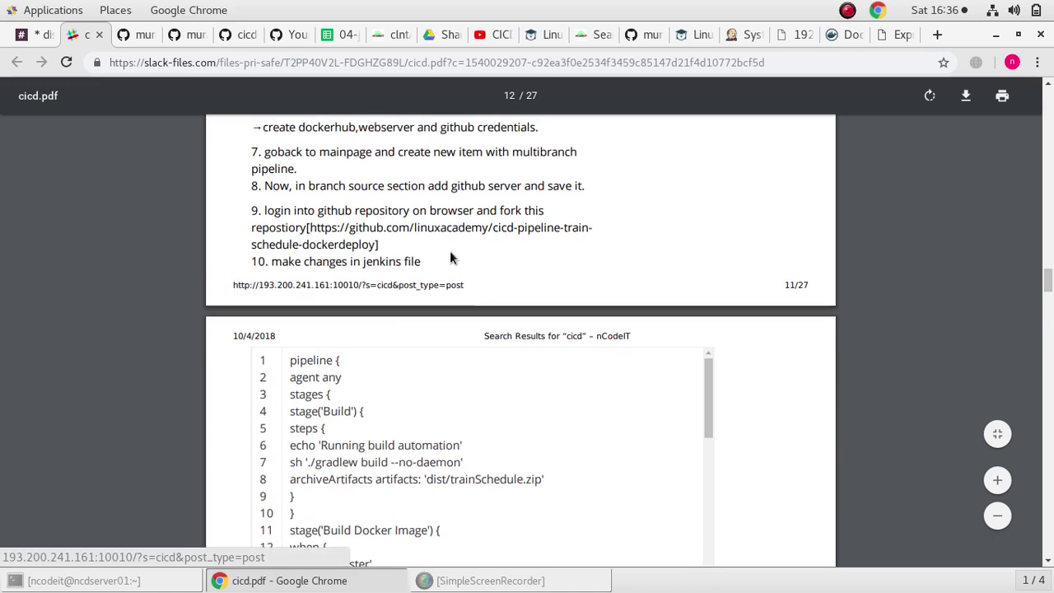
scroll(451, 254, up, 1)
scroll(460, 259, down, 1)
scroll(462, 259, up, 1)
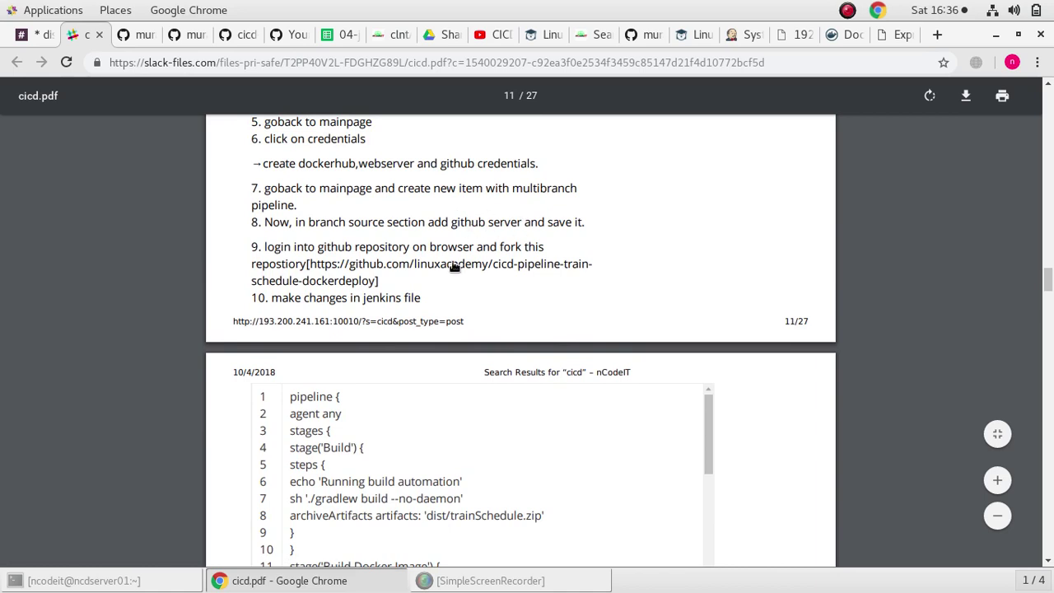
scroll(454, 266, down, 2)
Copy all 59 lines of the example-solution Jenkinsfile in the dockerdeploy fork.
click(280, 37)
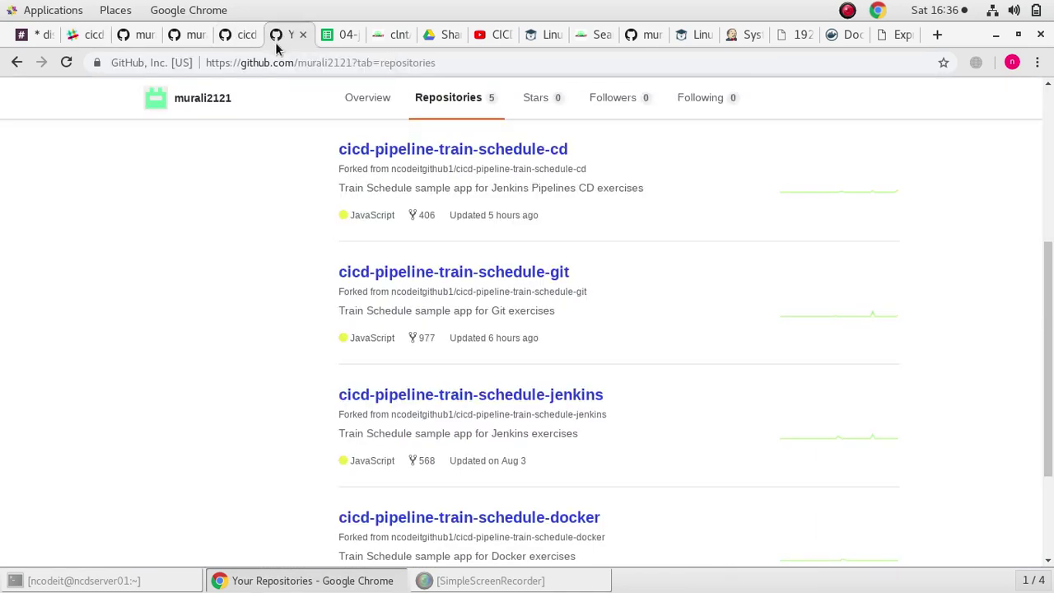
click(237, 35)
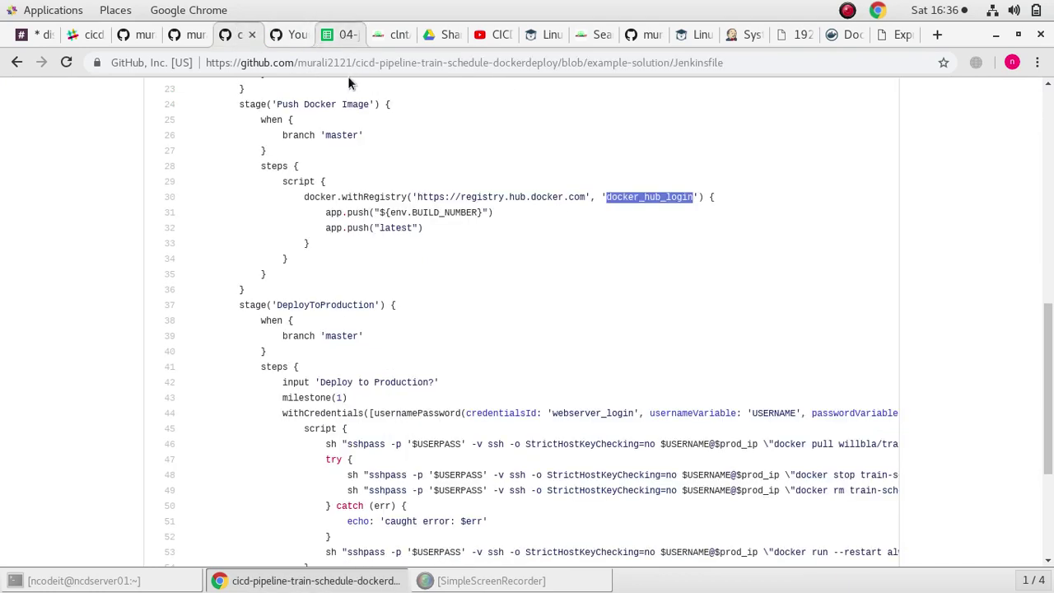
scroll(451, 251, up, 5)
scroll(550, 247, up, 6)
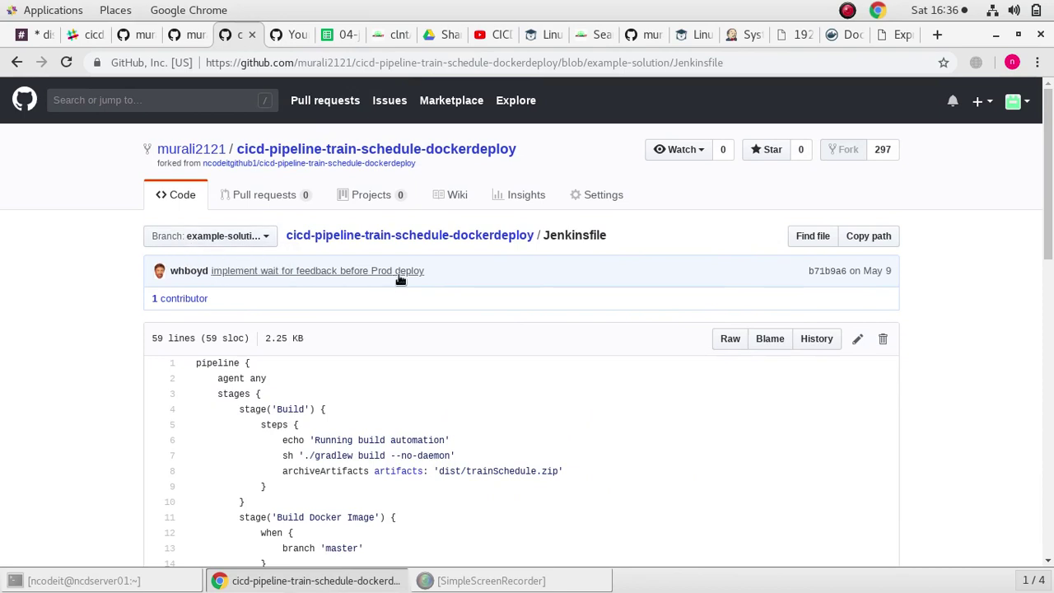
scroll(401, 288, down, 4)
scroll(397, 307, up, 3)
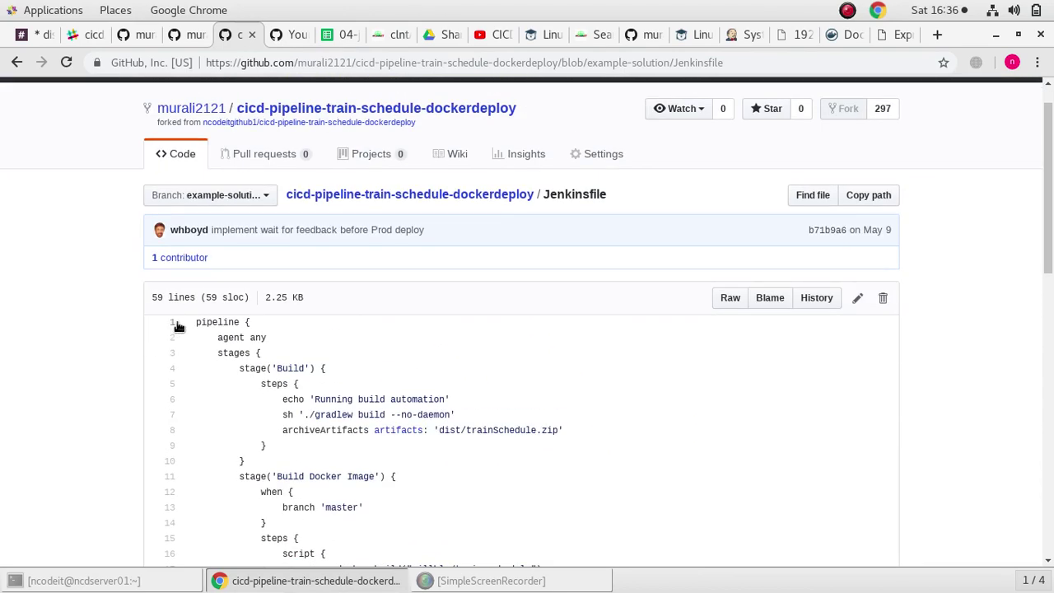
drag(193, 316, 701, 505)
scroll(640, 487, down, 10)
scroll(700, 504, down, 8)
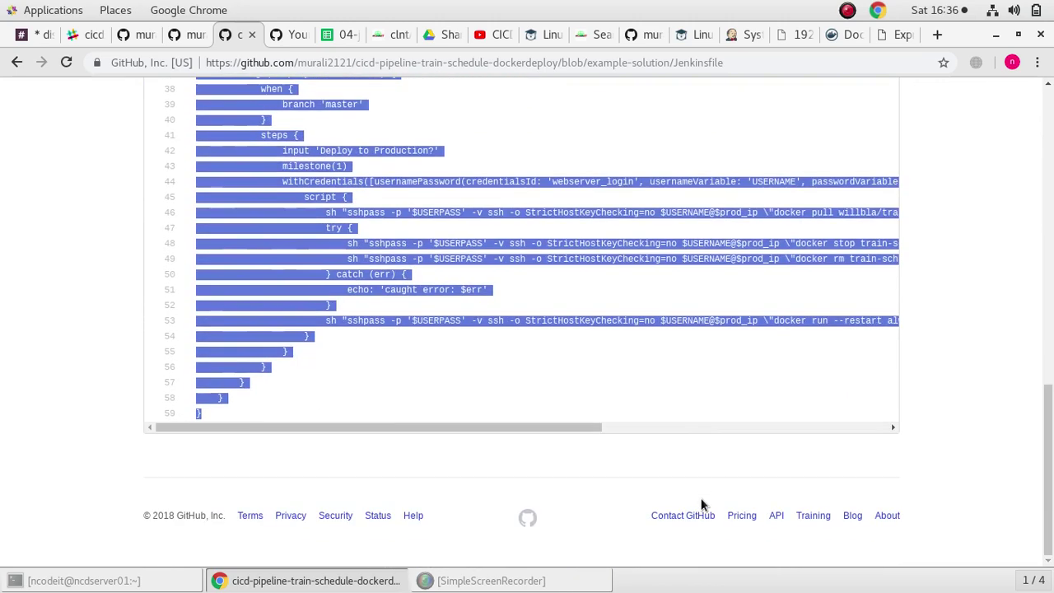
right_click(373, 292)
click(394, 300)
Switch the Jenkinsfile view to the master branch.
scroll(443, 272, up, 5)
scroll(443, 277, up, 6)
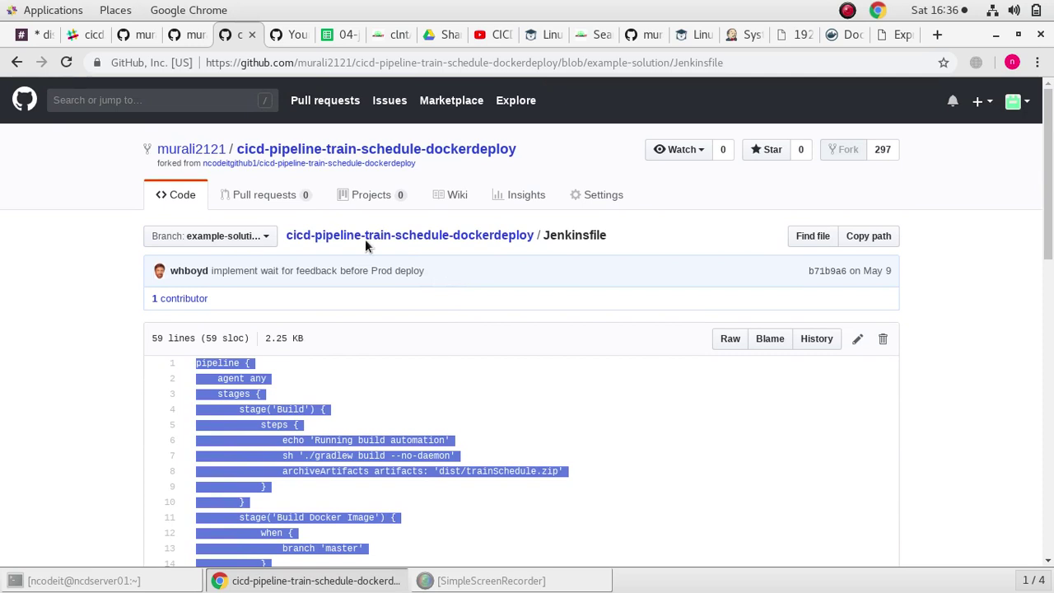
click(220, 237)
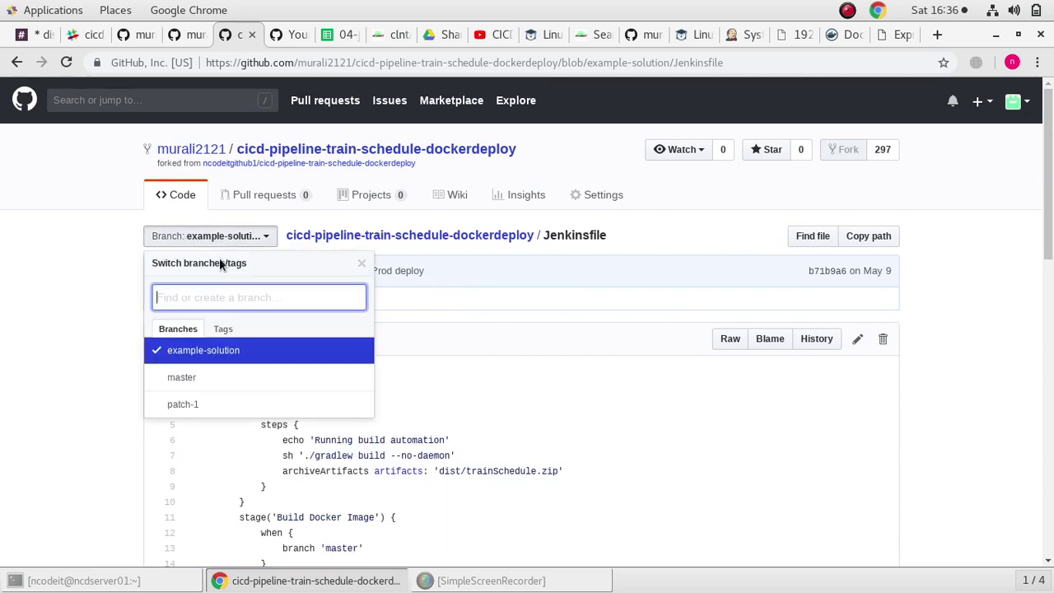
click(199, 381)
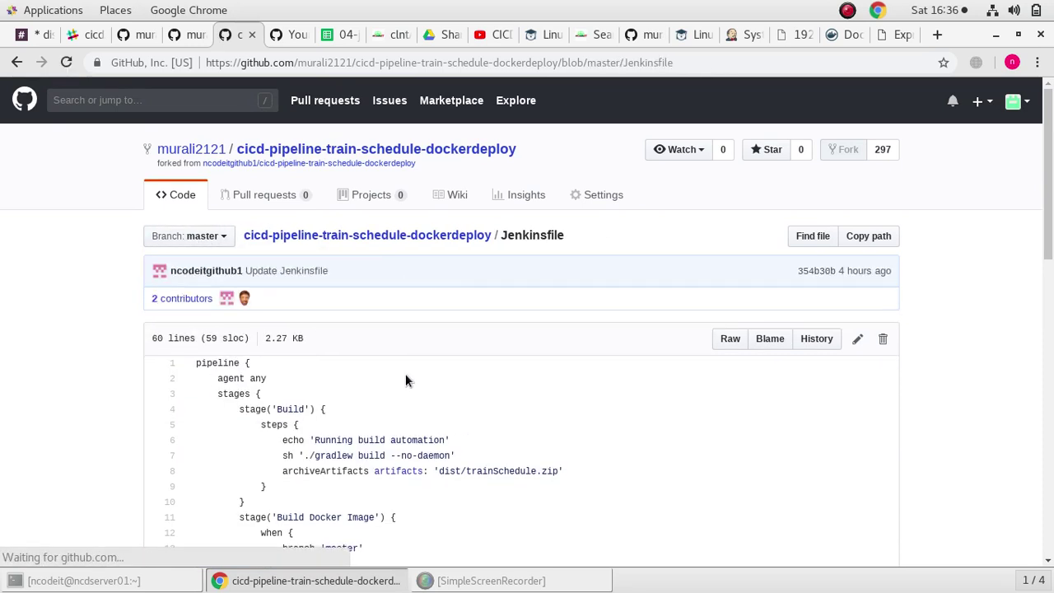
Open the master Jenkinsfile for editing and delete all its existing code.
click(857, 339)
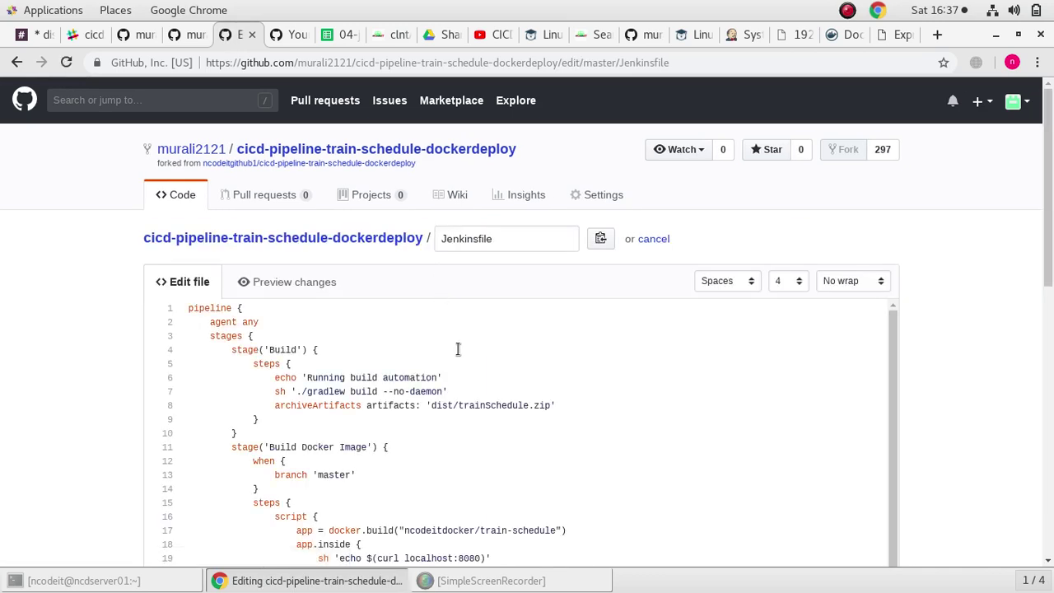
scroll(456, 354, down, 5)
scroll(452, 374, down, 5)
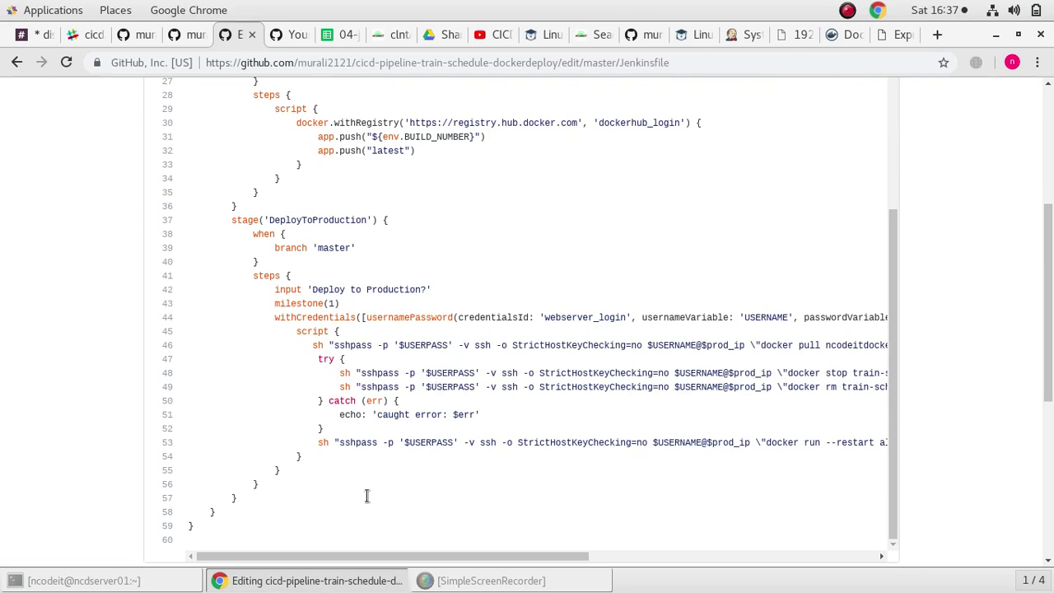
scroll(346, 511, down, 3)
click(202, 415)
key(ctrl+a)
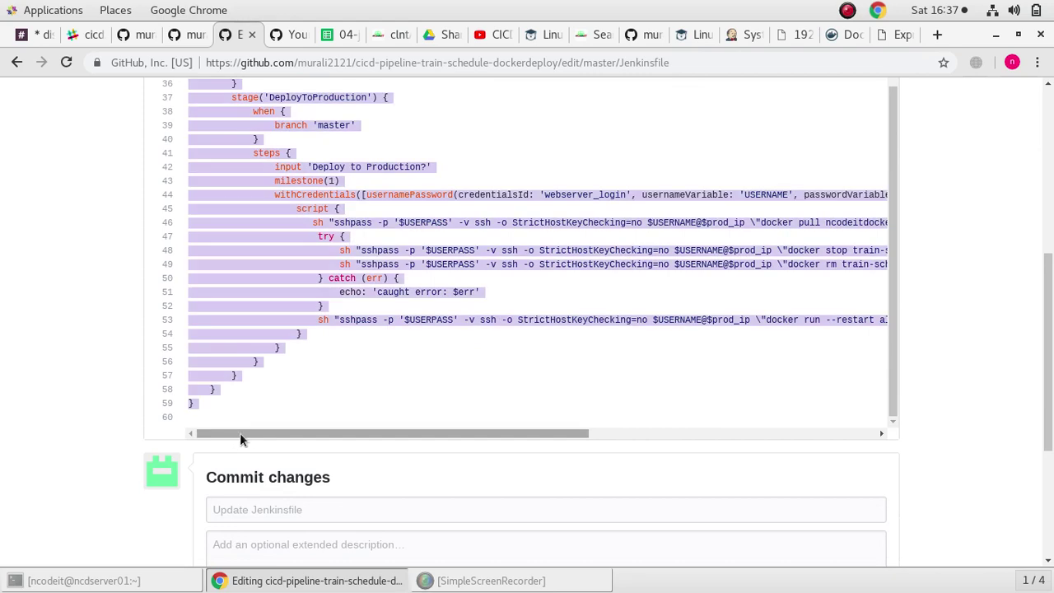
key(Delete)
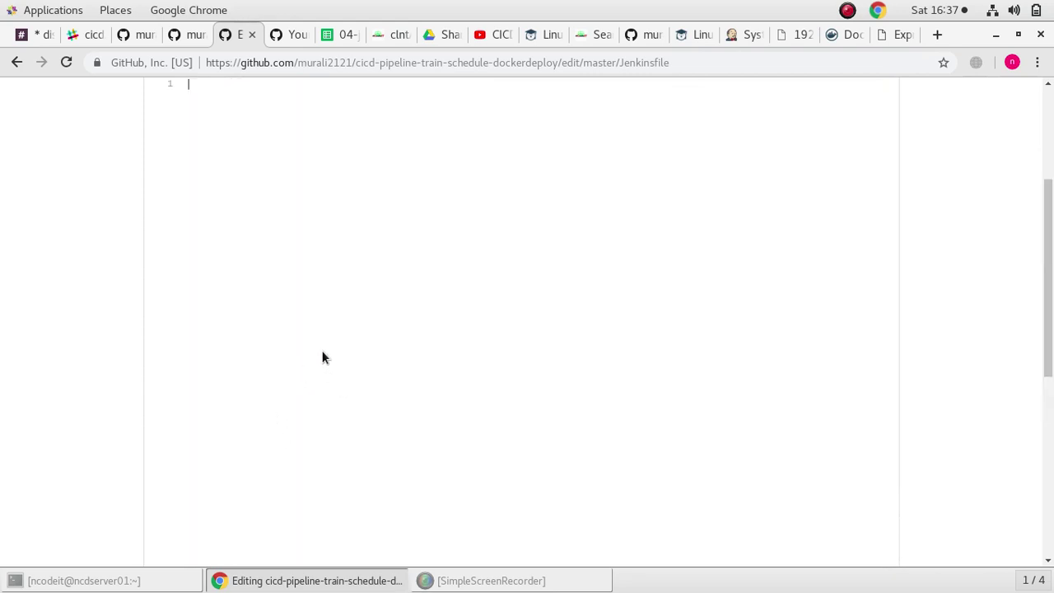
Paste the copied pipeline into the empty Jenkinsfile editor.
right_click(190, 90)
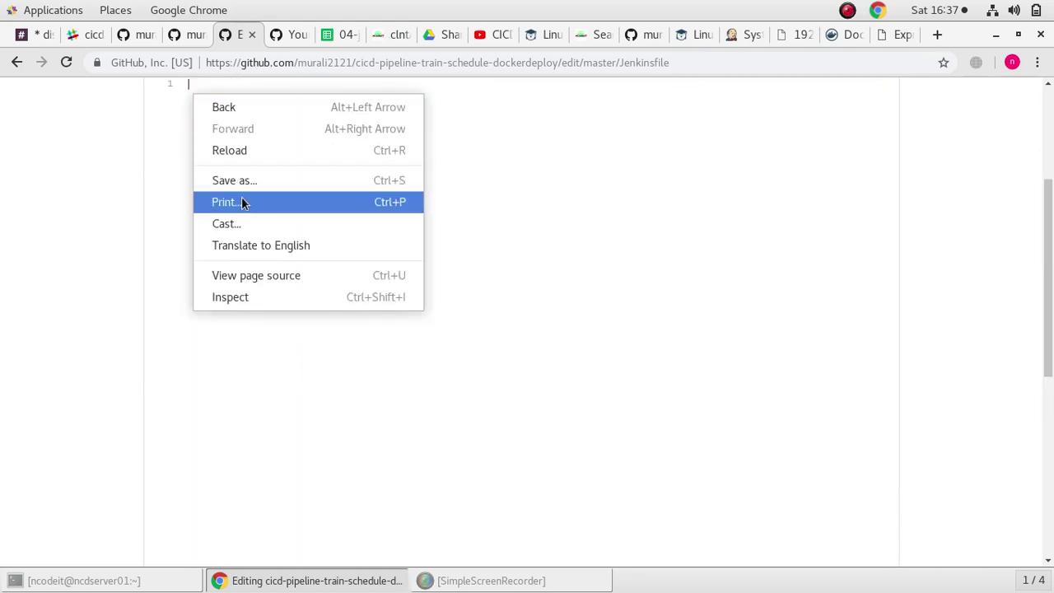
click(185, 179)
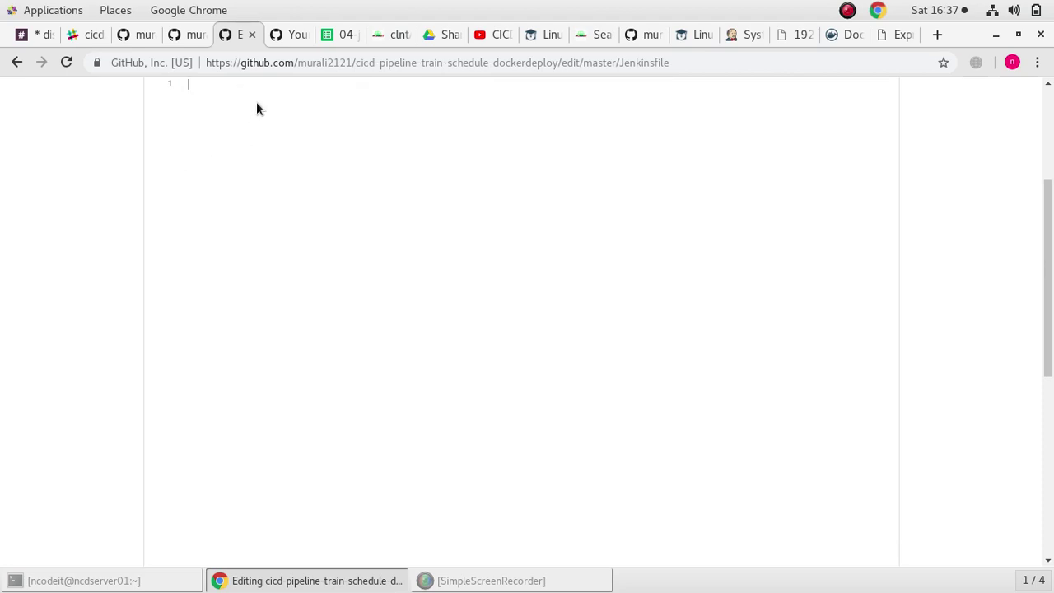
right_click(253, 88)
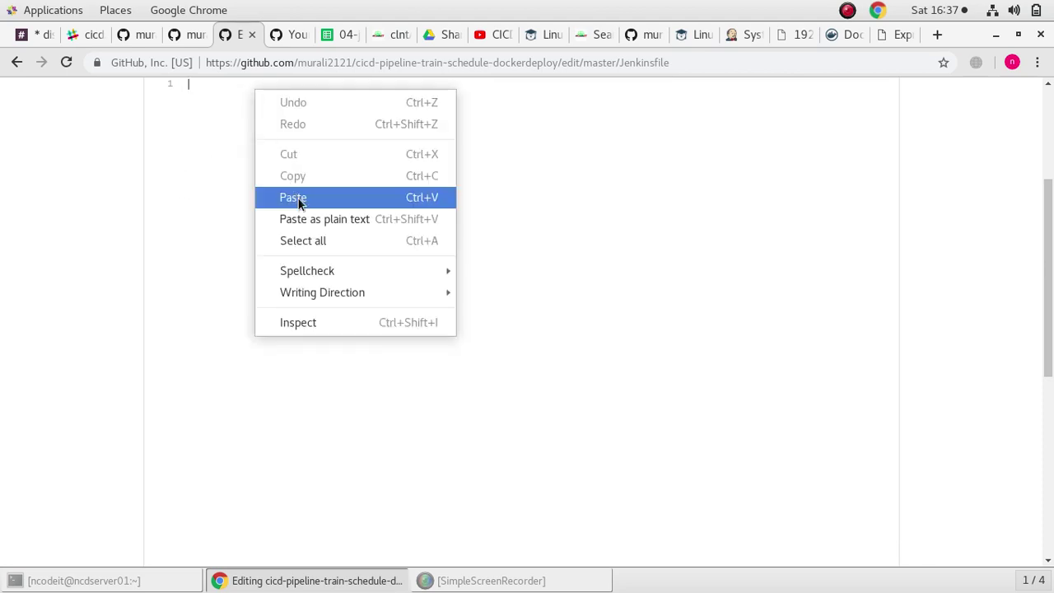
click(299, 200)
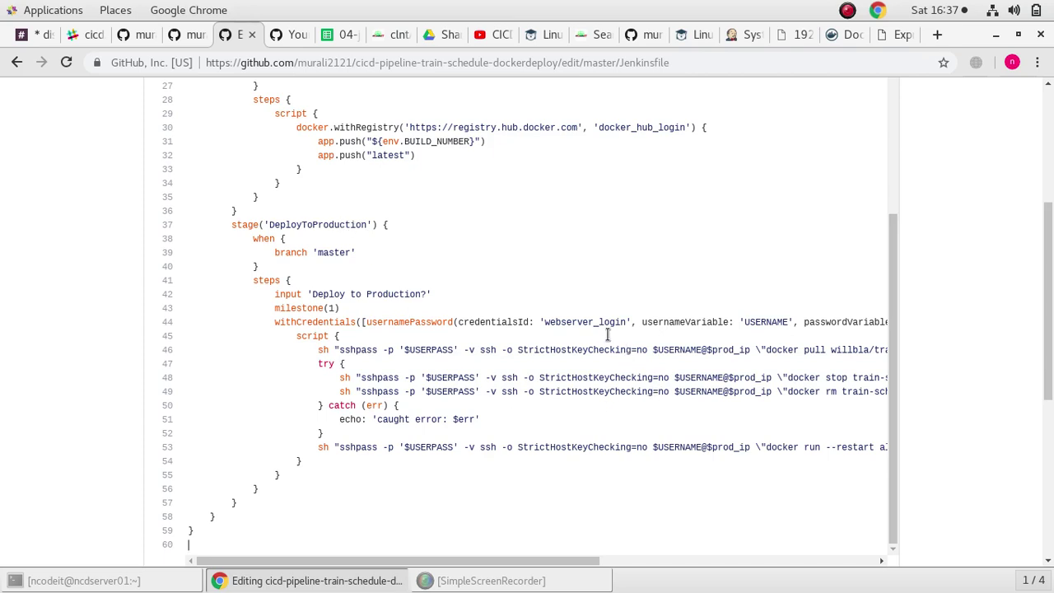
scroll(626, 327, up, 3)
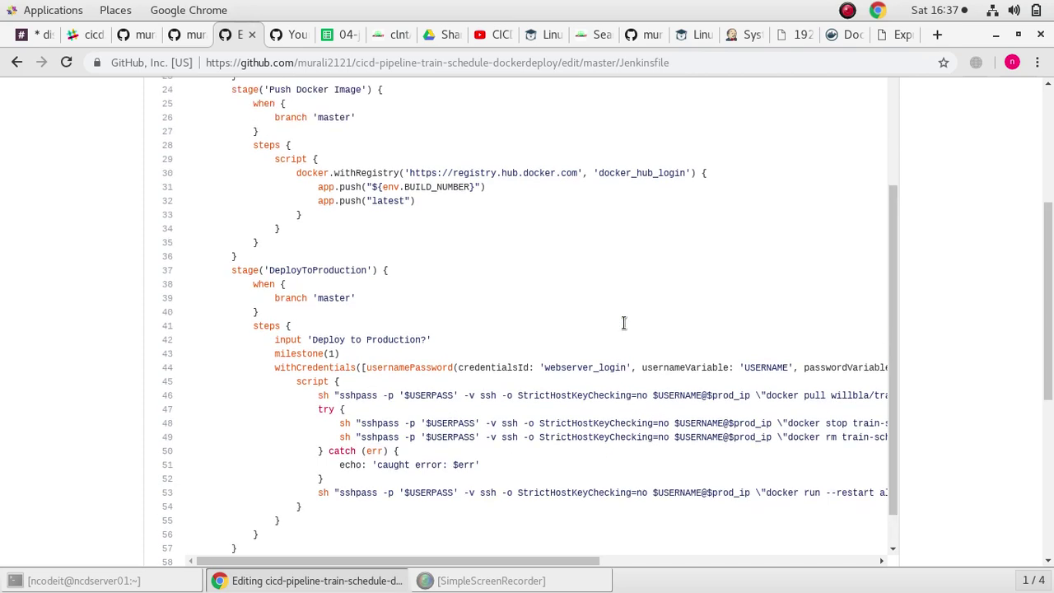
scroll(602, 303, up, 7)
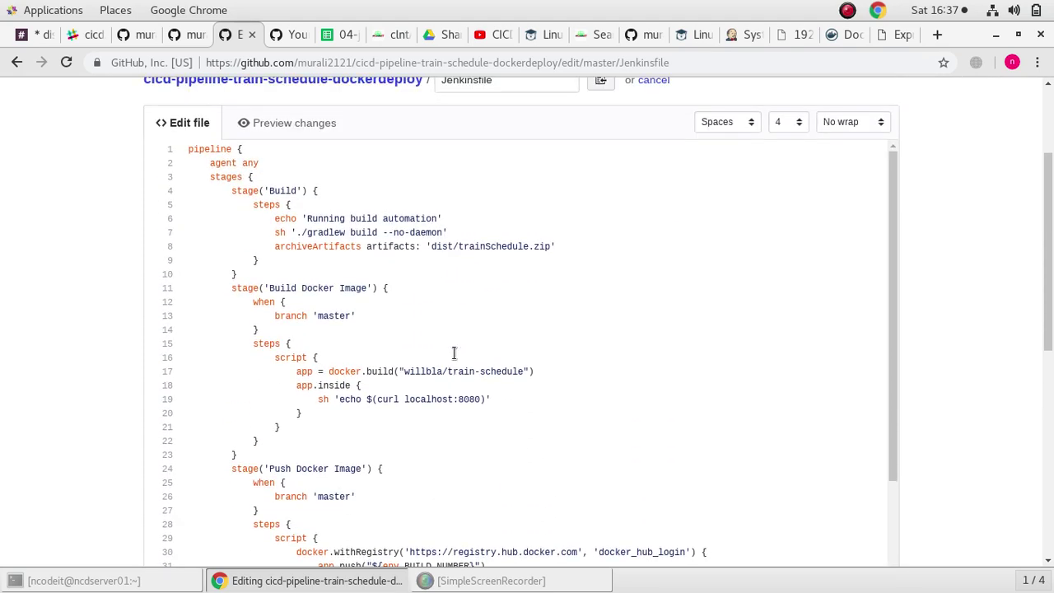
Replace willbla with the Docker Hub username in the docker.build and docker pull image names.
click(443, 370)
key(BackSpace)
key(BackSpace)
key(BackSpace)
key(BackSpace)
key(BackSpace)
key(BackSpace)
key(BackSpace)
text(ncodeit5678)
scroll(481, 368, down, 1)
key(Down)
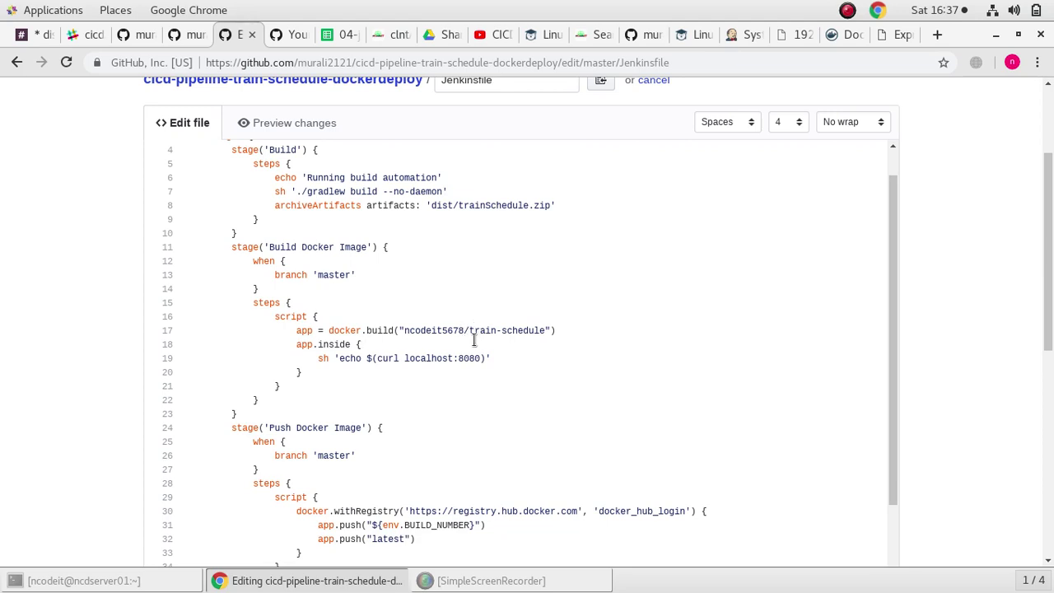
scroll(475, 362, down, 3)
scroll(439, 357, up, 5)
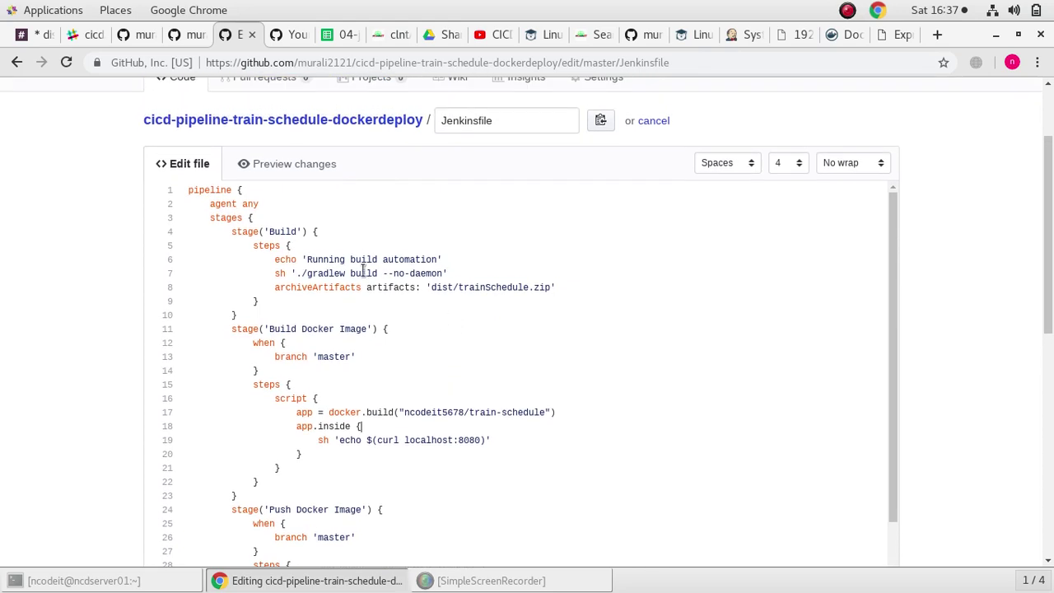
scroll(414, 286, down, 3)
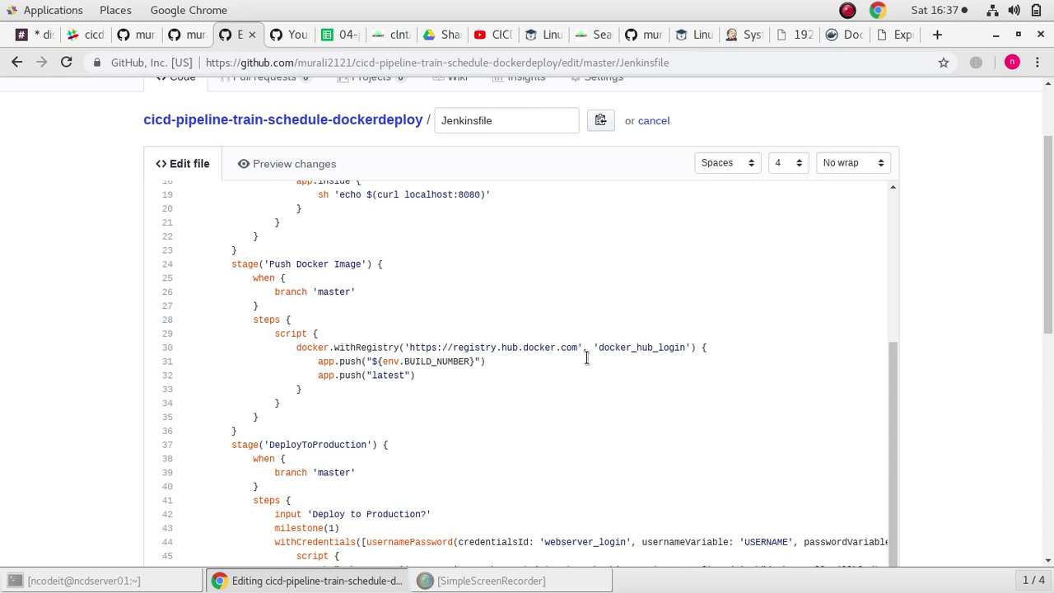
scroll(418, 346, down, 5)
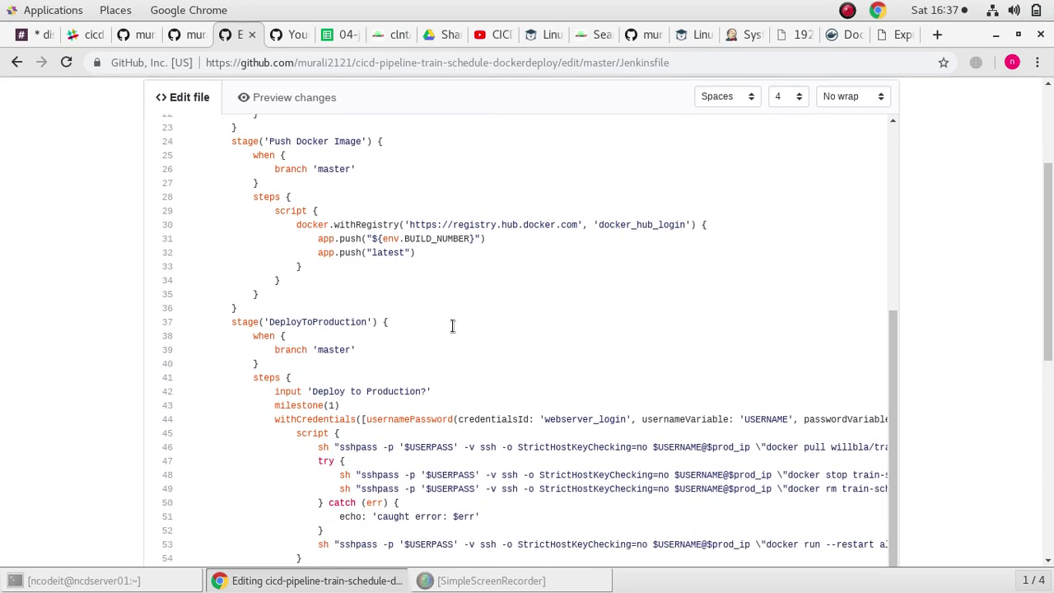
scroll(627, 344, down, 1)
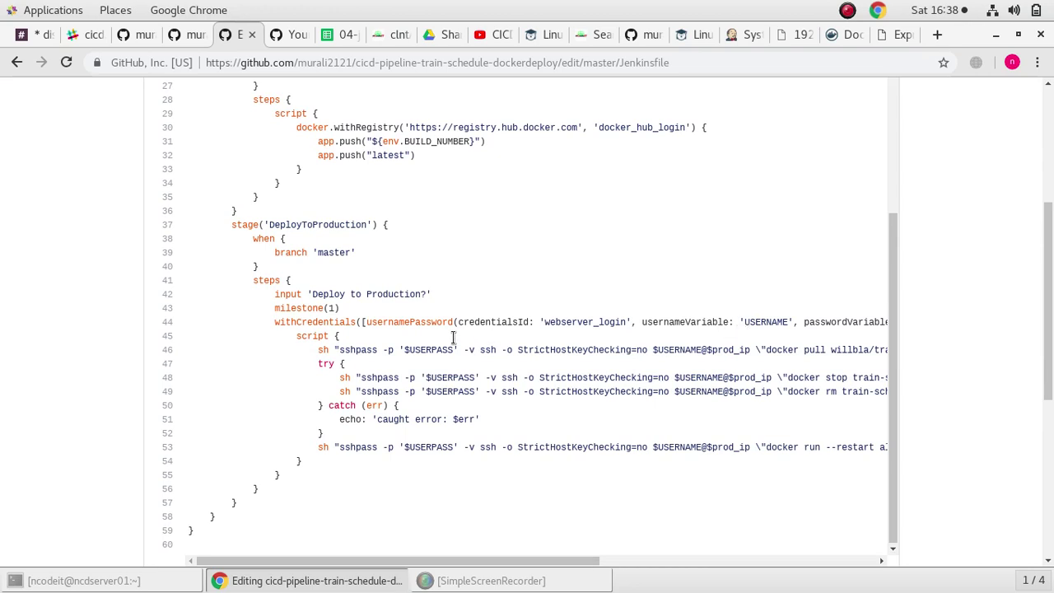
scroll(815, 387, down, 2)
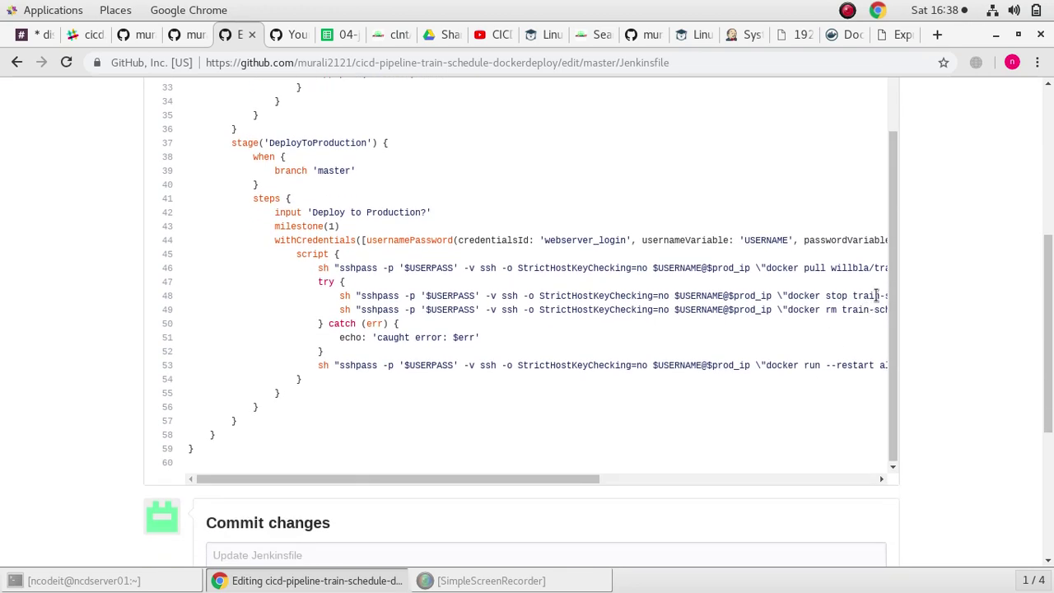
key(BackSpace)
key(BackSpace)
key(BackSpace)
key(BackSpace)
key(BackSpace)
key(BackSpace)
key(BackSpace)
text(ncode)
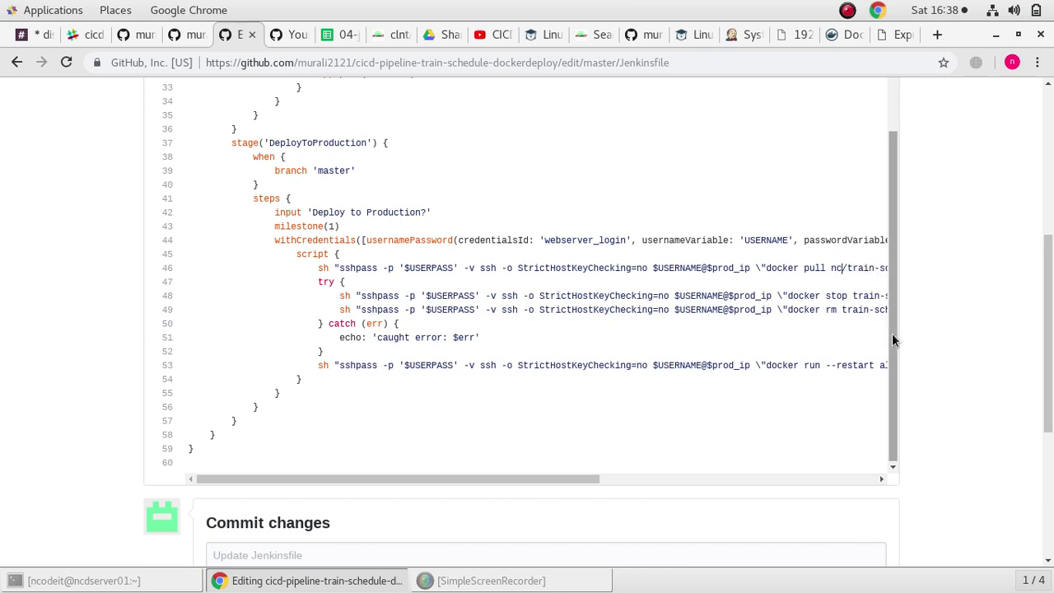
text(it5678)
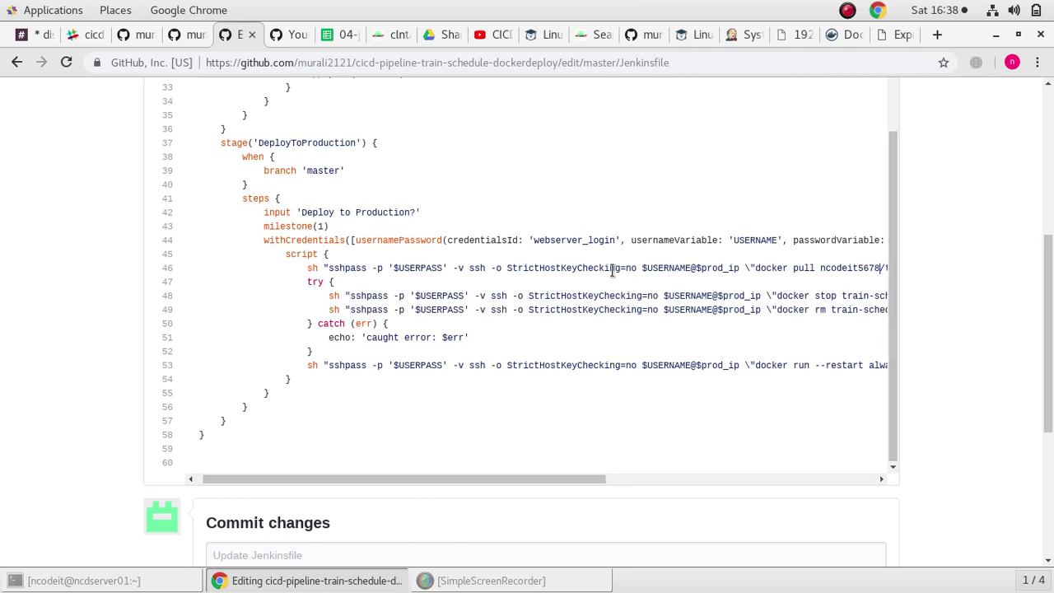
Change the docker run host port to 8088 and its image owner to the Docker Hub username.
scroll(576, 276, up, 6)
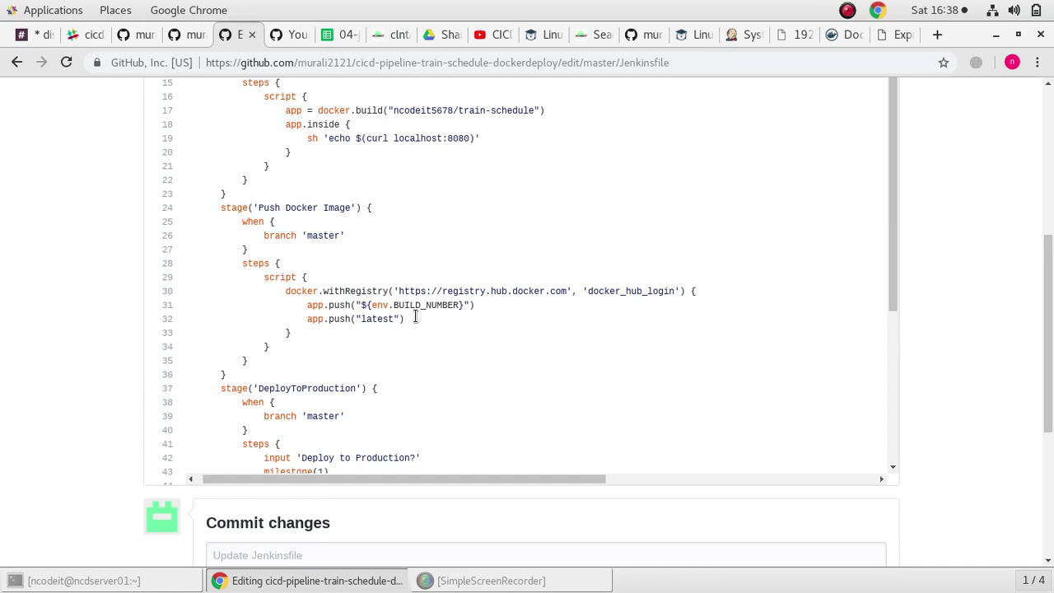
scroll(415, 317, down, 3)
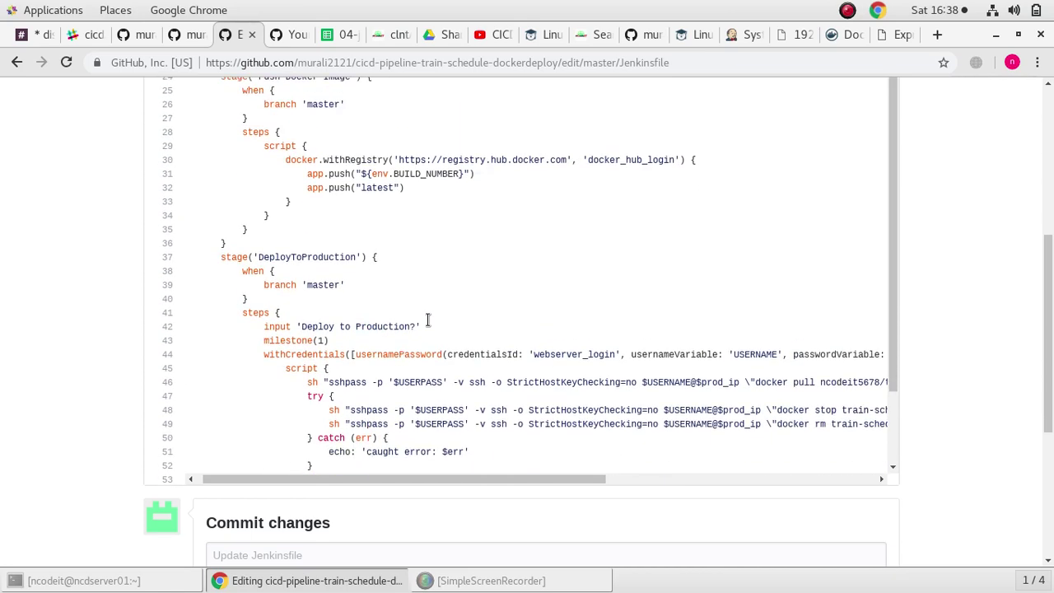
scroll(427, 319, up, 2)
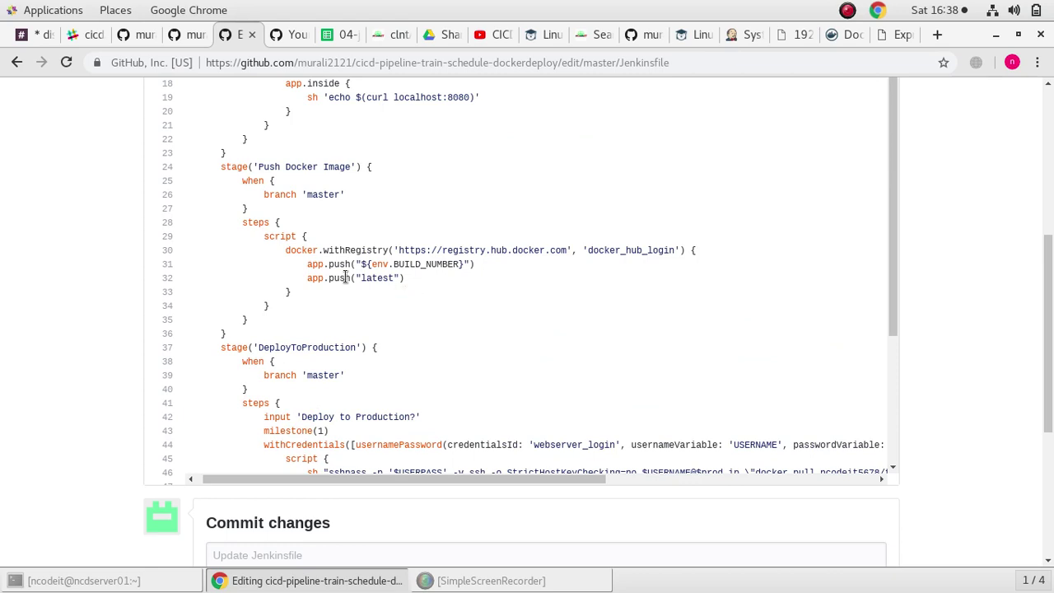
scroll(344, 283, down, 2)
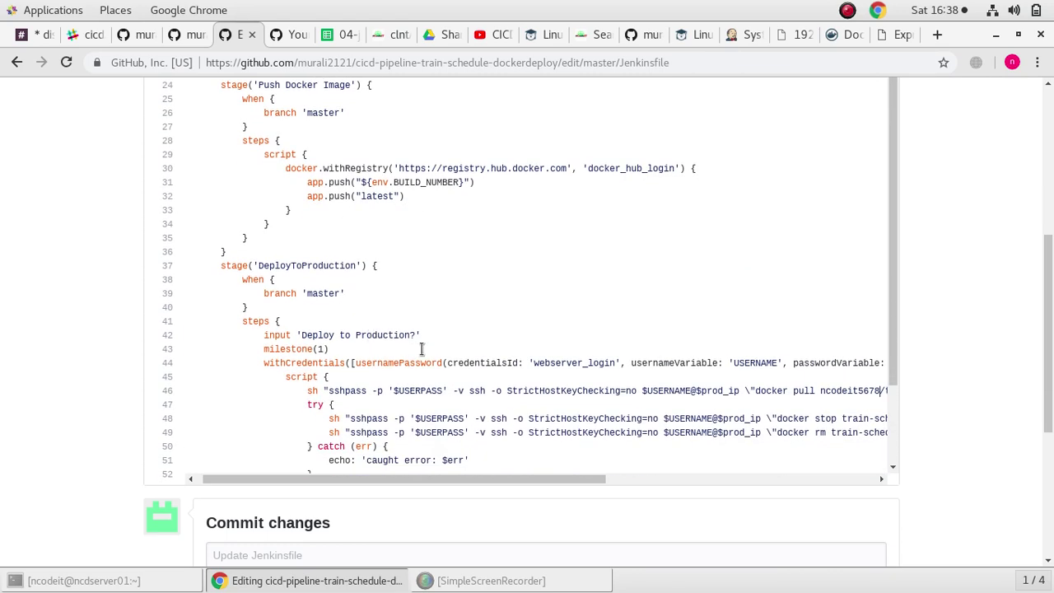
scroll(661, 379, down, 1)
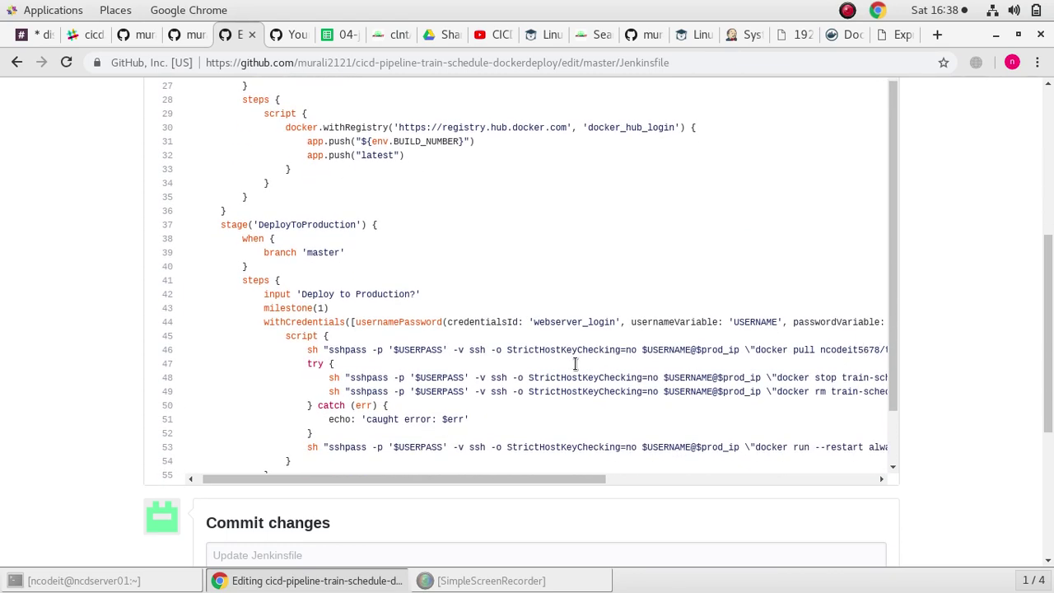
scroll(661, 380, down, 4)
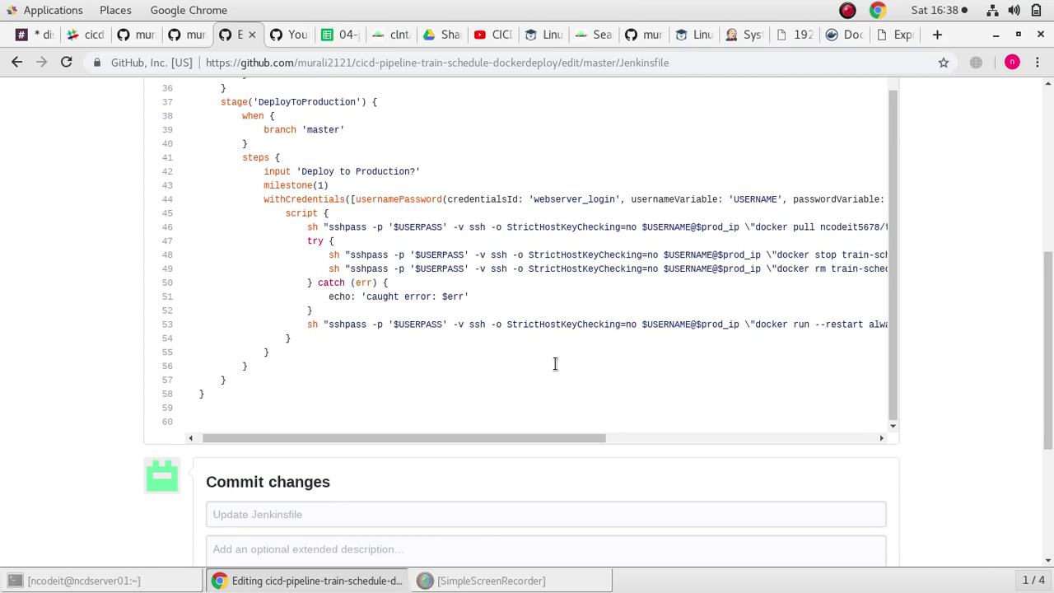
drag(514, 438, 797, 433)
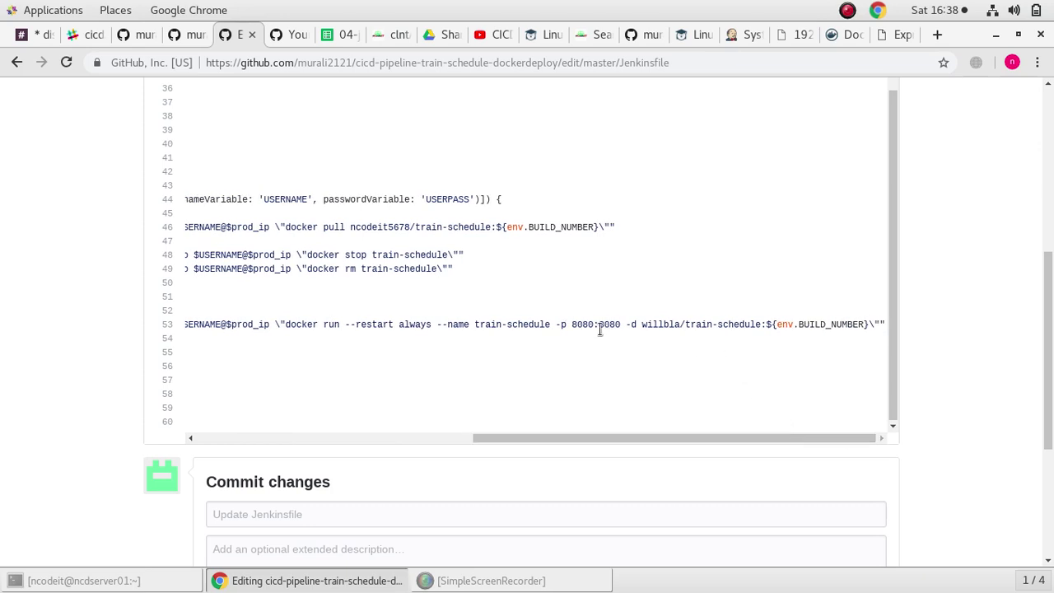
key(BackSpace)
key(BackSpace)
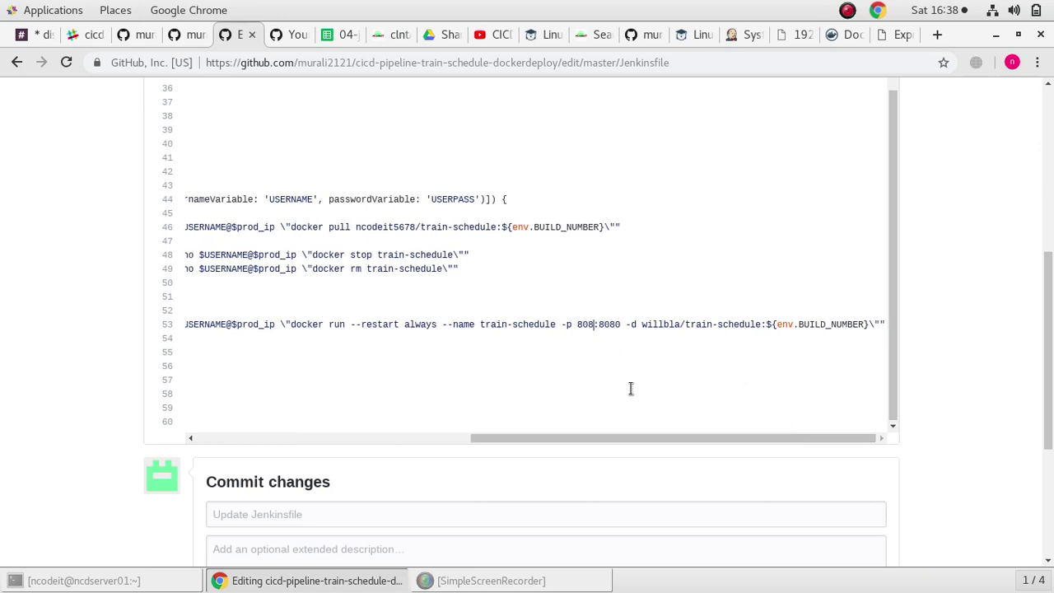
text(88)
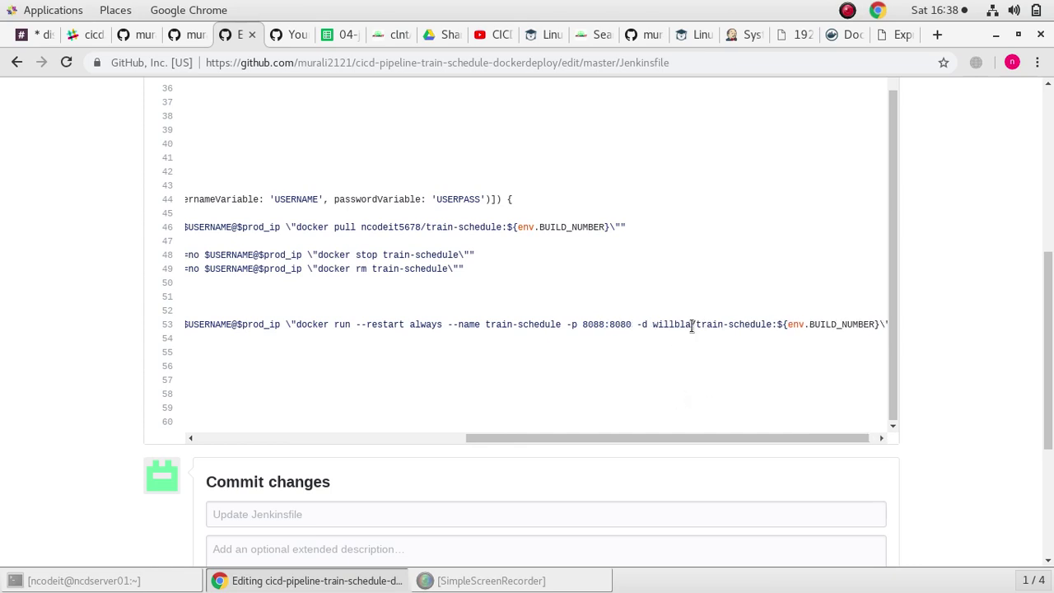
key(BackSpace)
key(BackSpace)
key(BackSpace)
key(BackSpace)
key(BackSpace)
key(BackSpace)
key(BackSpace)
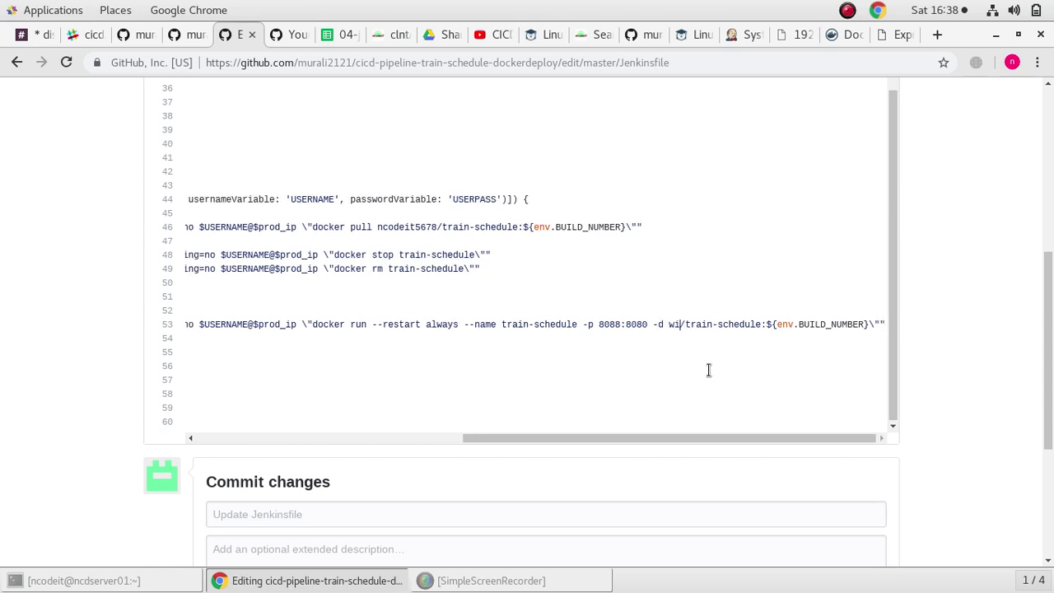
text(ncodeit567)
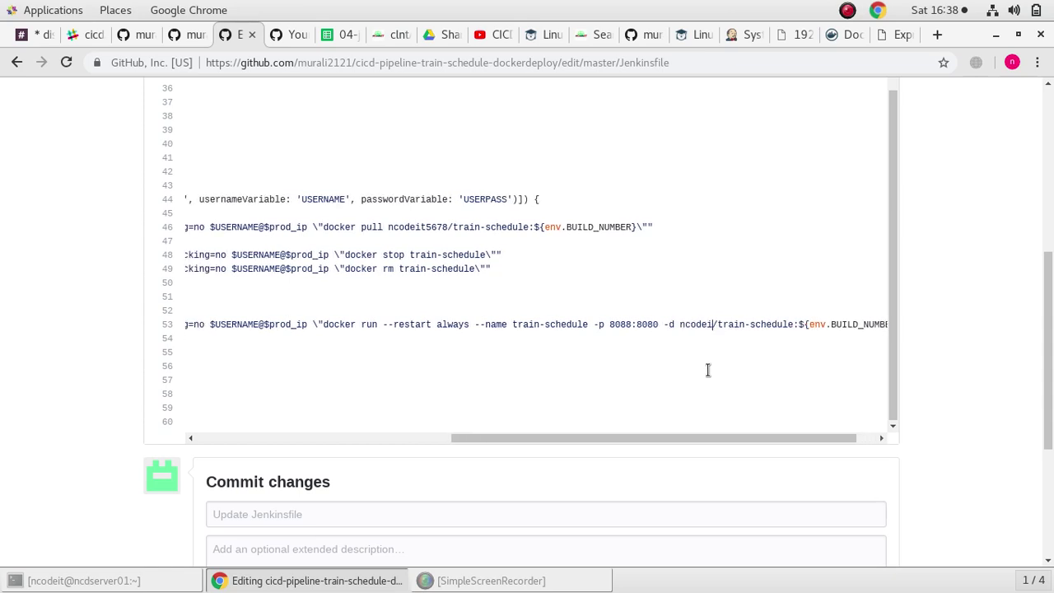
text(8)
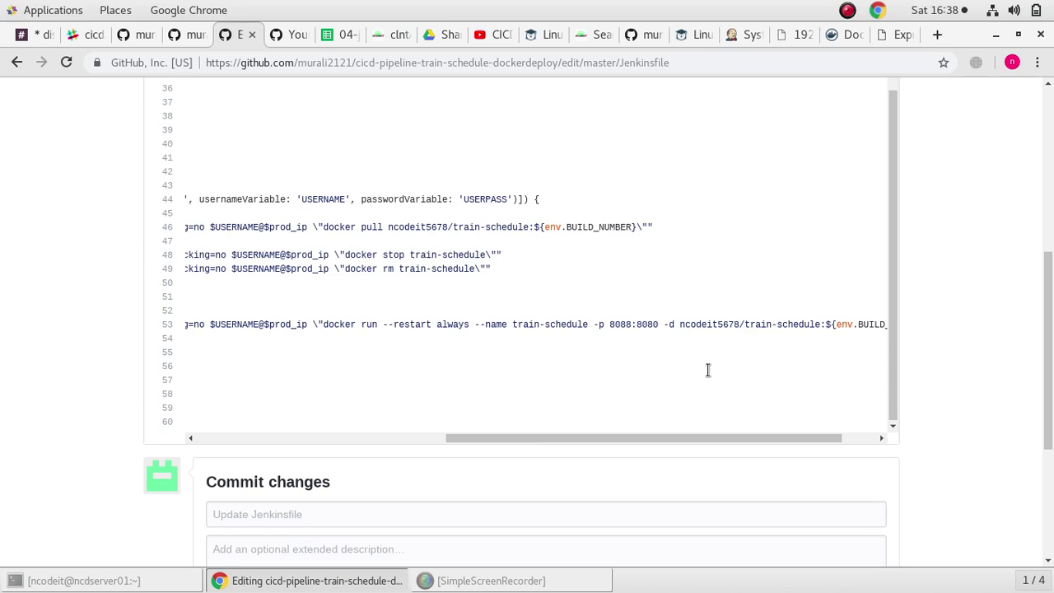
click(707, 369)
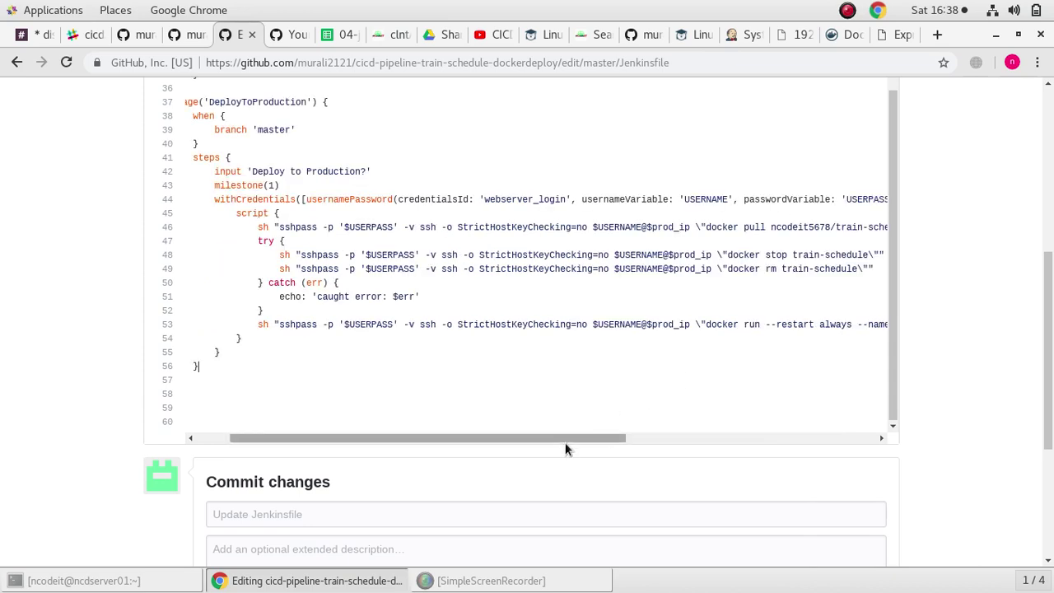
Commit the Jenkinsfile directly to master and return to the Jenkins credentials page.
drag(568, 437, 836, 430)
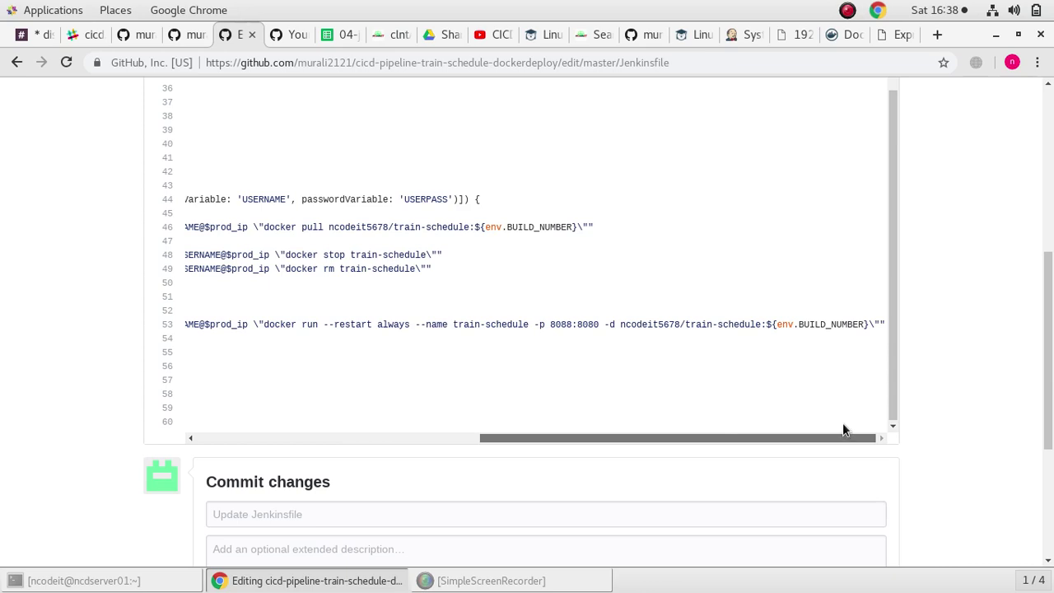
drag(842, 428, 489, 442)
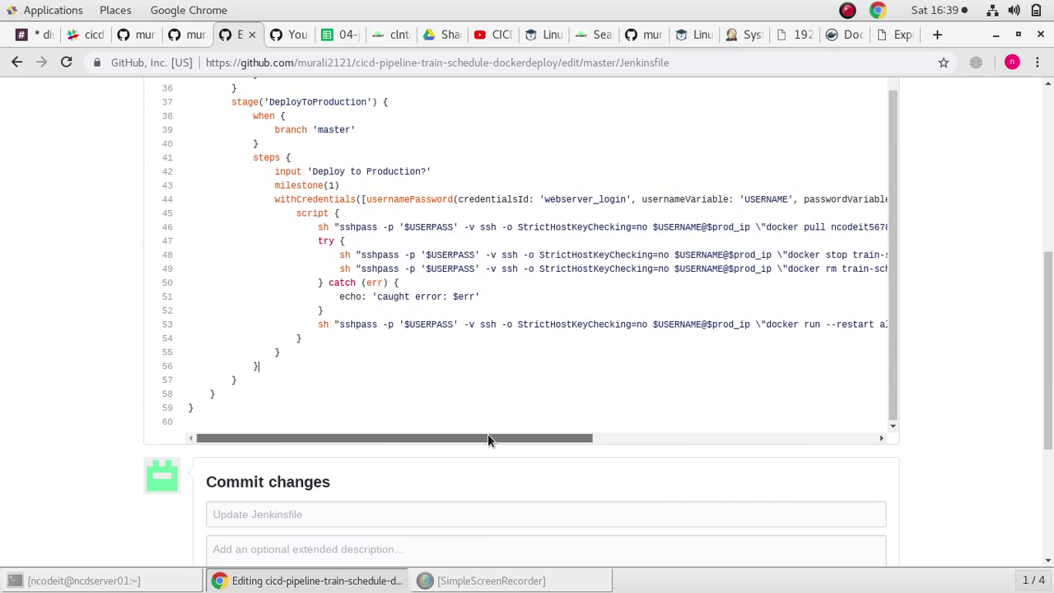
scroll(581, 393, up, 3)
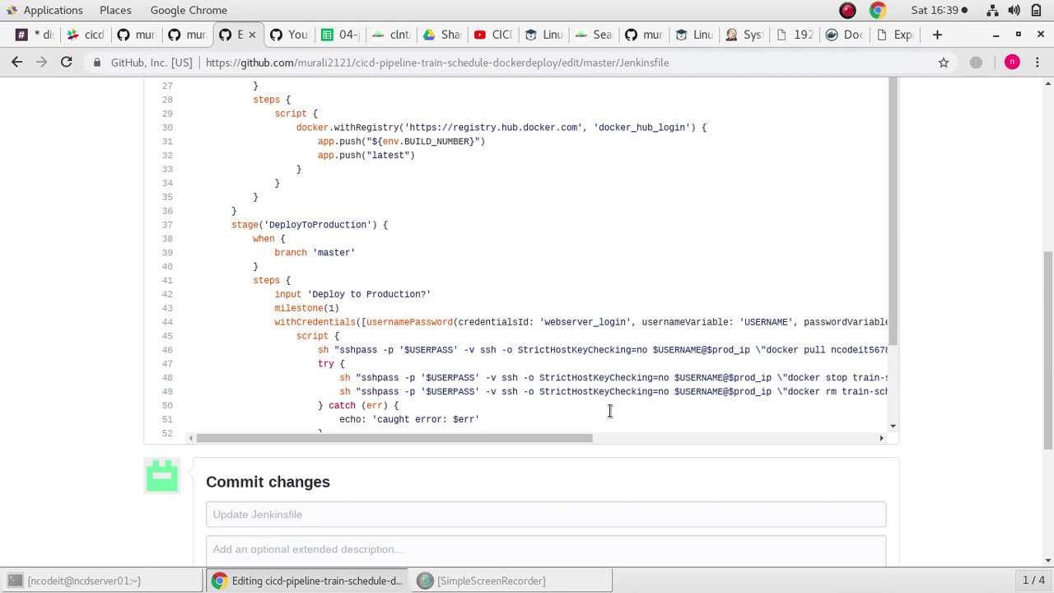
mouse_move(552, 437)
mouse_down()
mouse_move(749, 443)
mouse_move(550, 442)
mouse_up()
scroll(650, 360, up, 7)
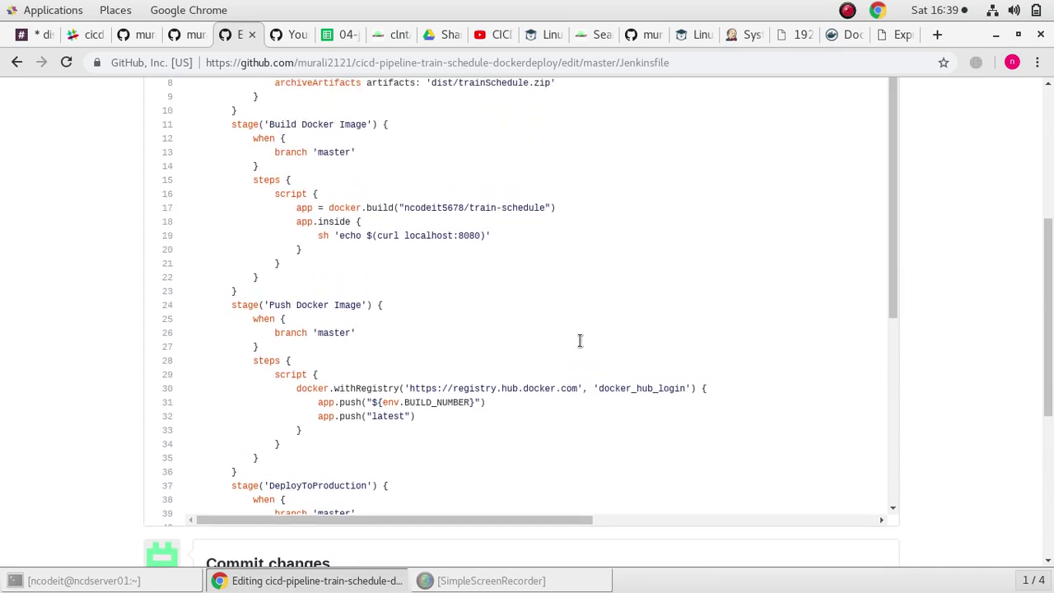
scroll(580, 340, up, 6)
scroll(677, 318, down, 10)
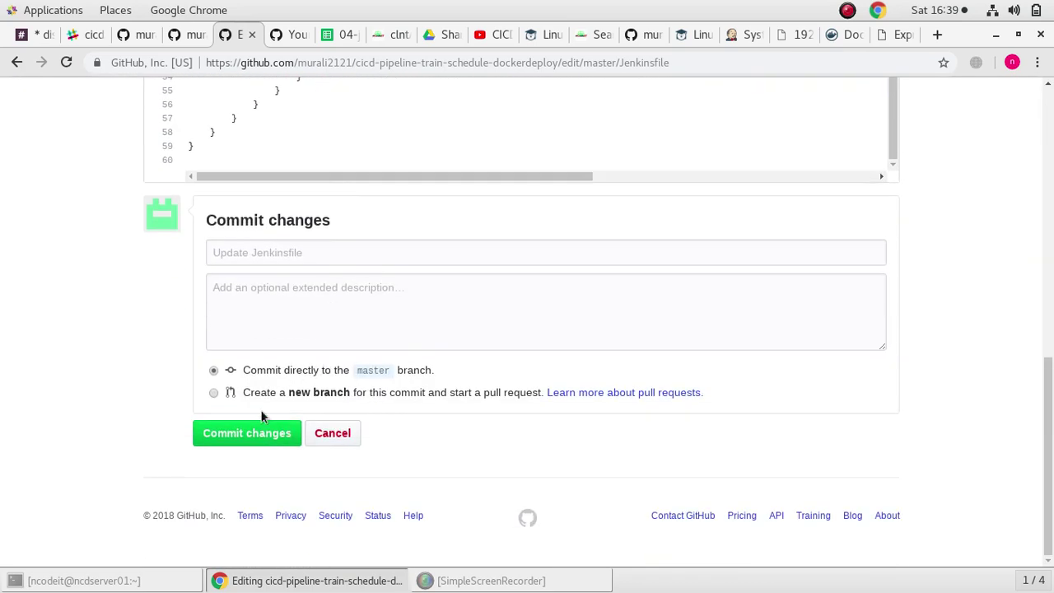
click(259, 438)
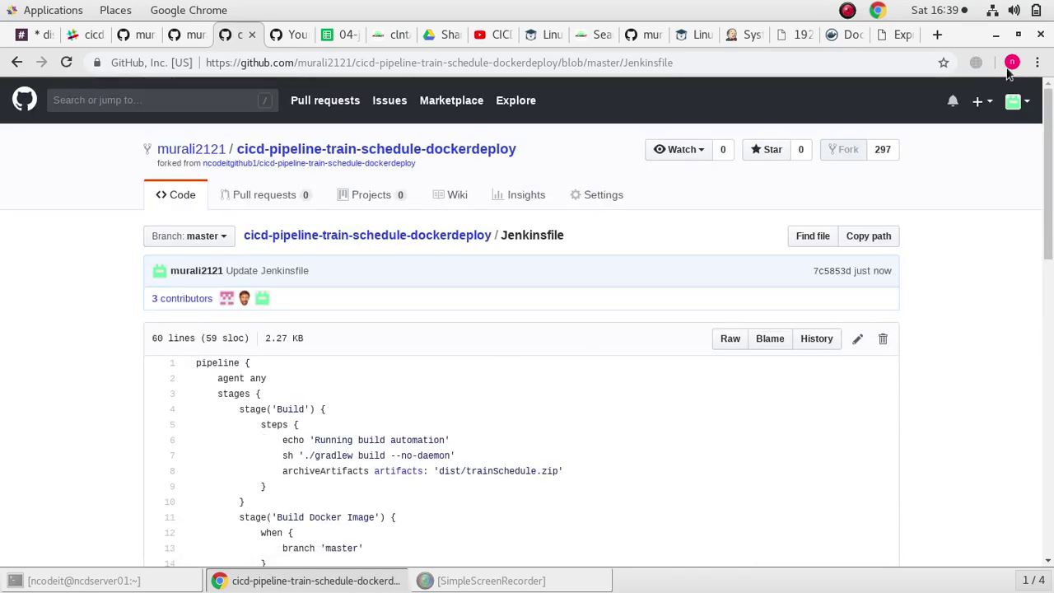
click(746, 41)
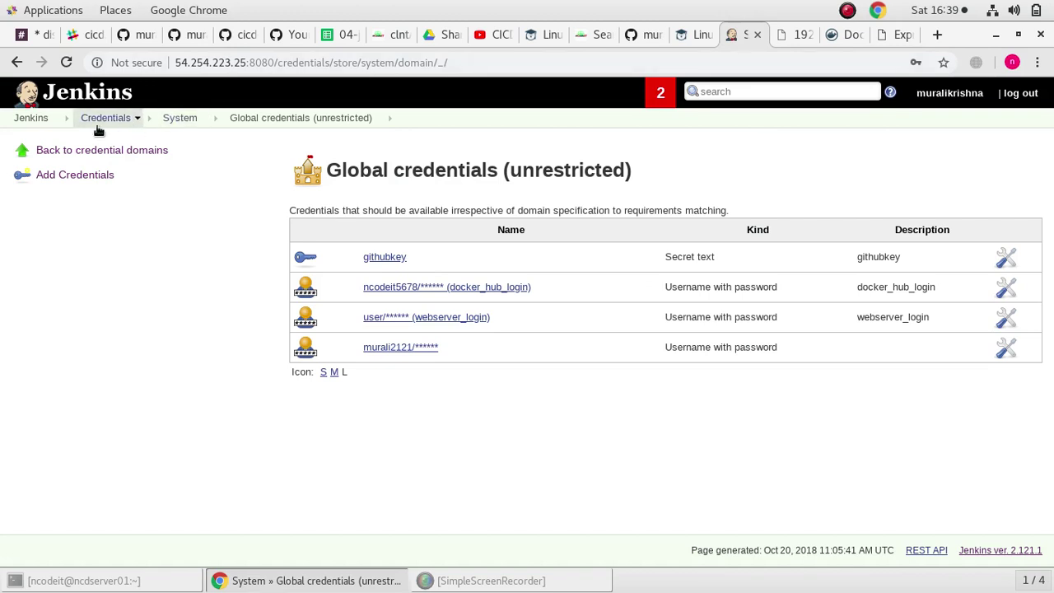
From the dashboard, create a Multibranch Pipeline item named trainscheduledockerdeploy.
click(36, 124)
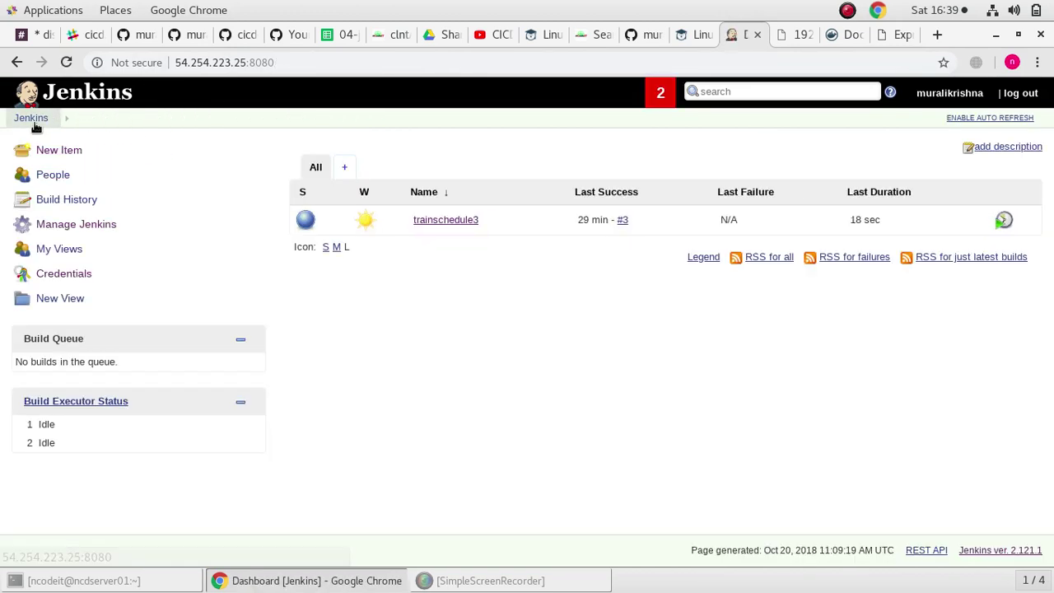
click(64, 151)
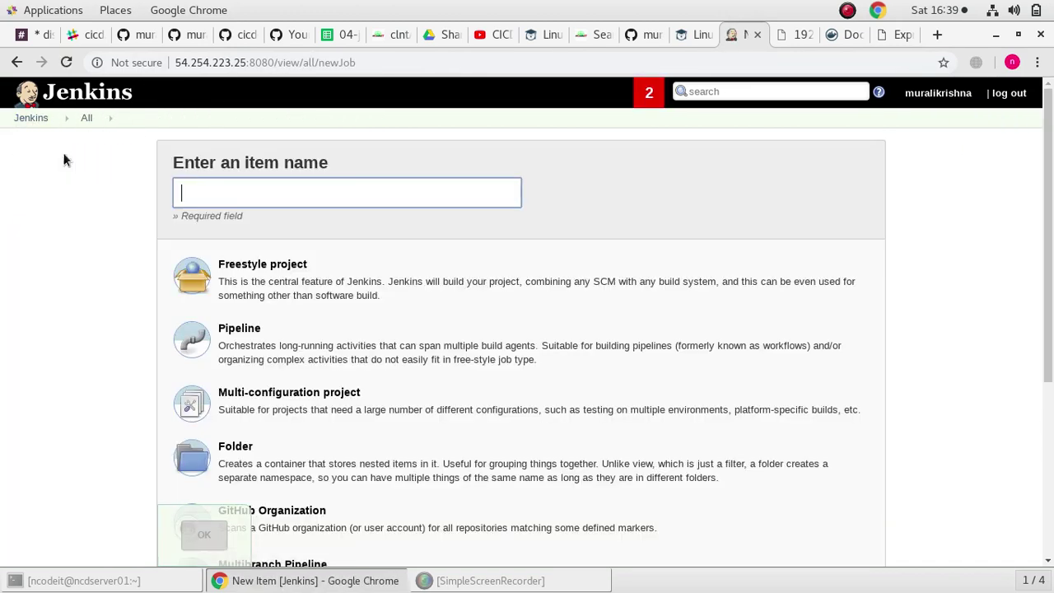
click(260, 200)
text(t)
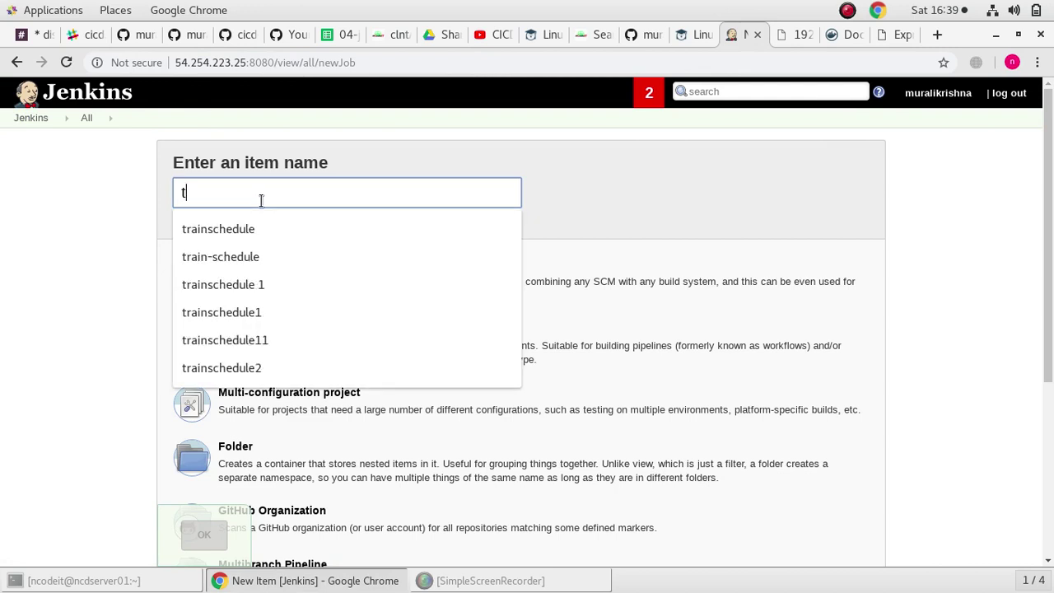
text(rainschedule)
click(258, 227)
text(dockerdeplo)
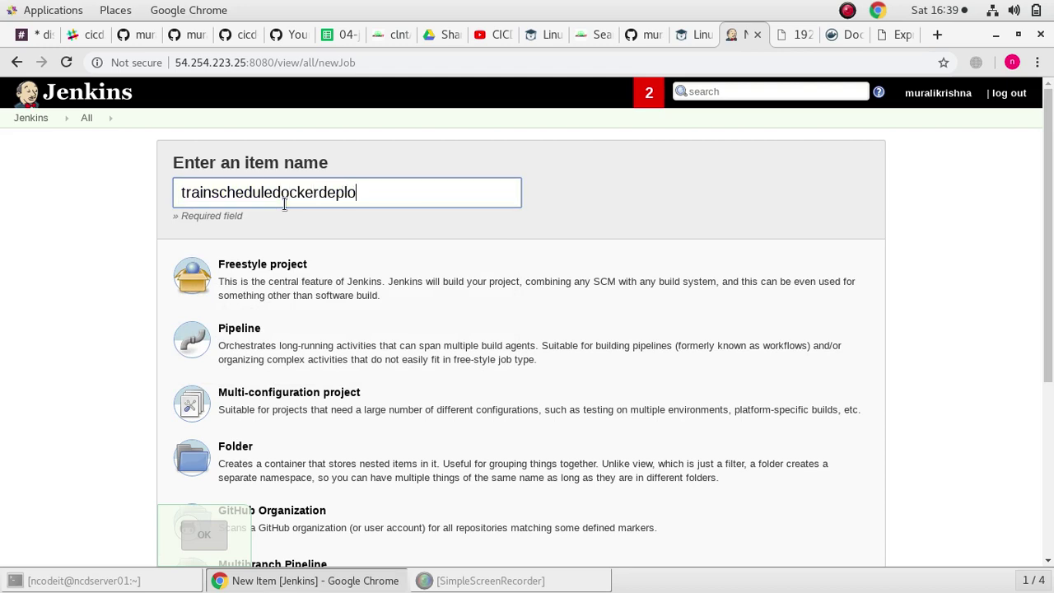
scroll(353, 324, down, 5)
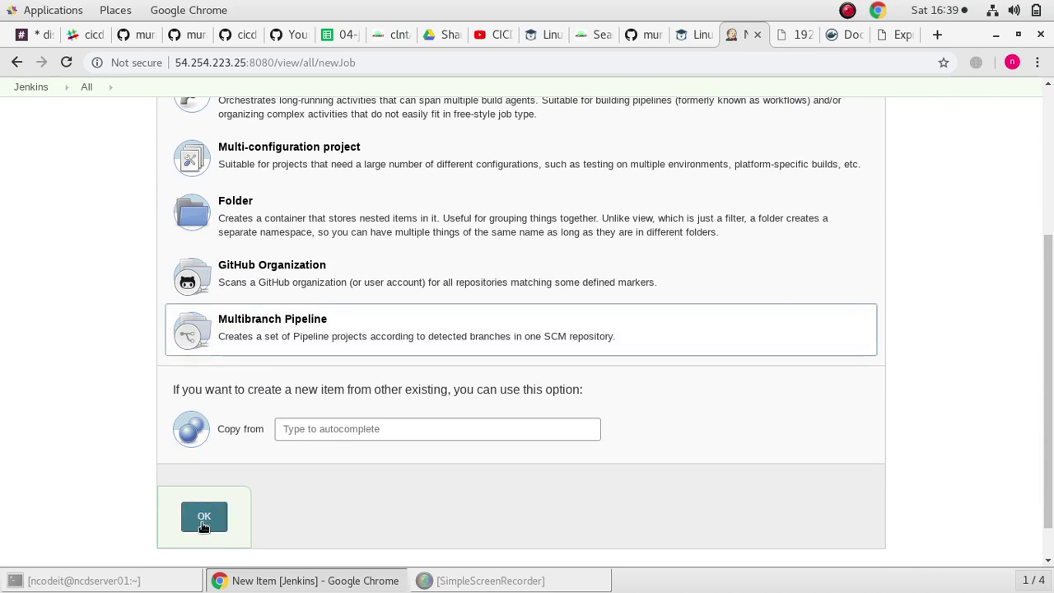
click(204, 517)
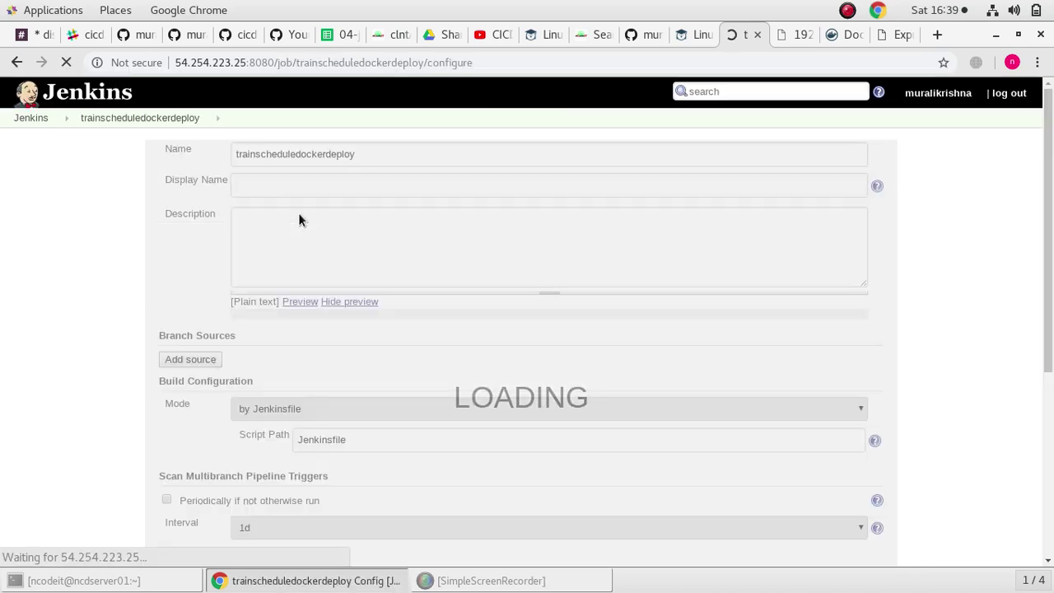
Add a GitHub branch source with the saved credential, the repository owner and the cicd-pipeline-train-schedule-dockerdeploy repo.
click(270, 163)
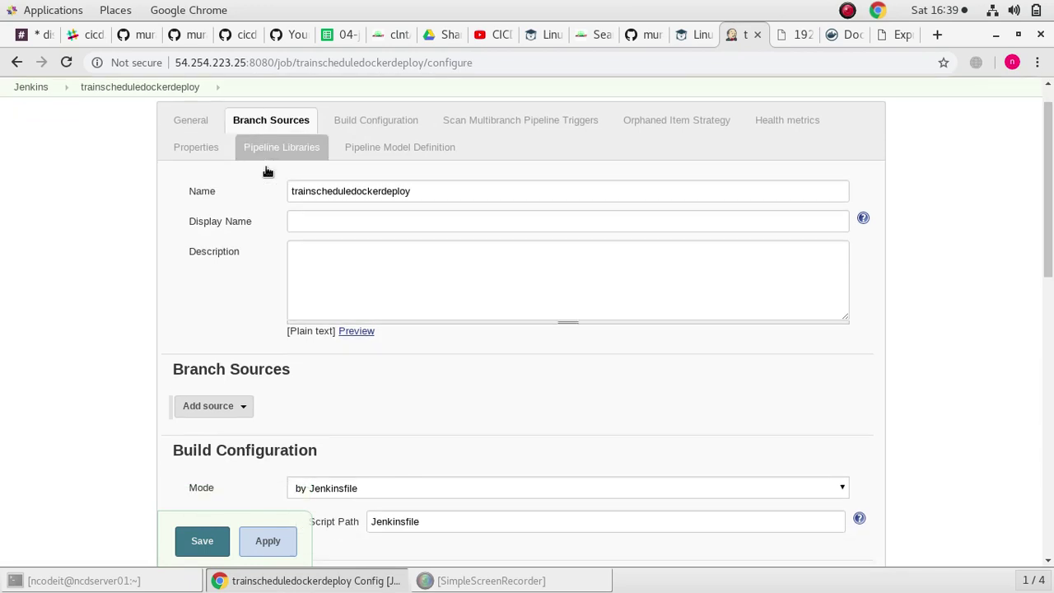
click(237, 212)
click(240, 254)
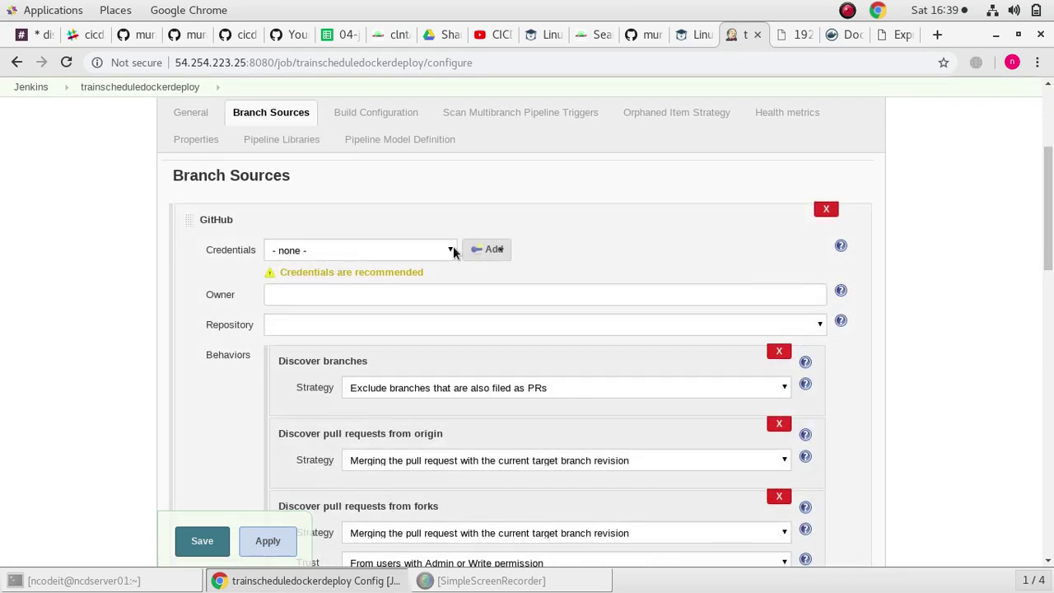
click(451, 250)
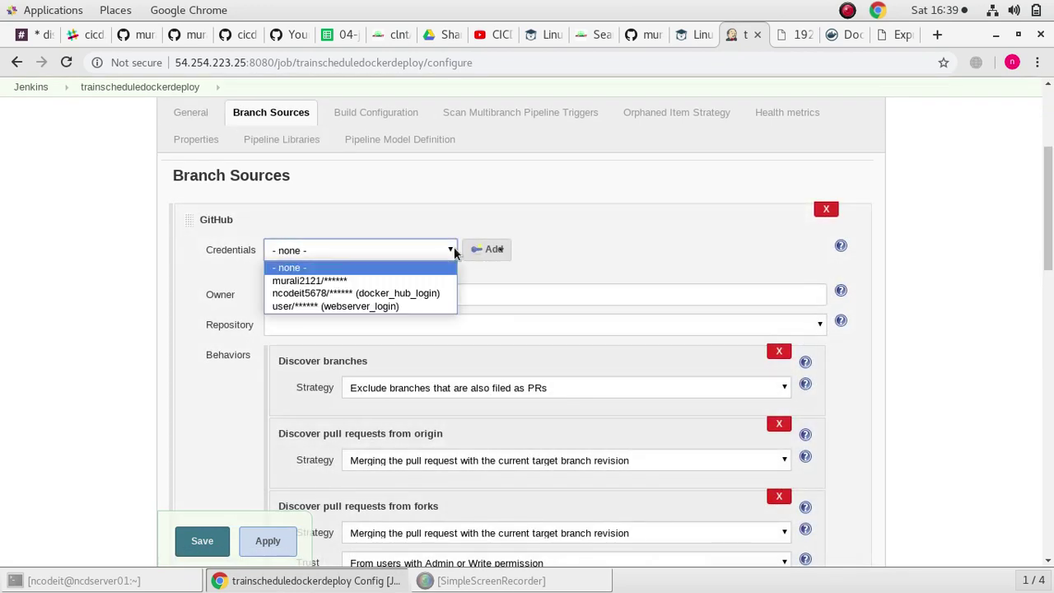
click(354, 282)
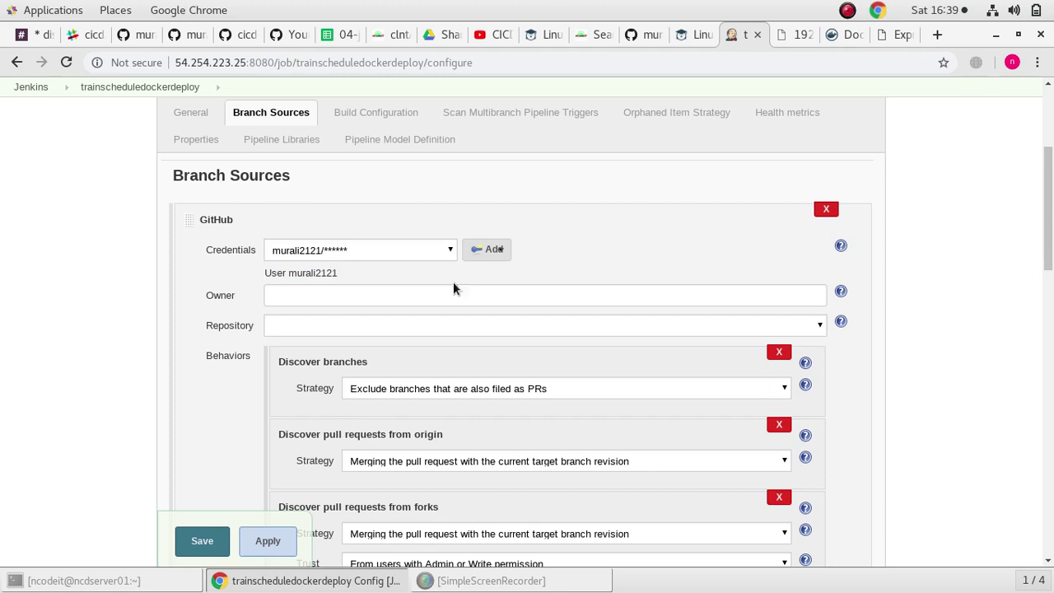
click(372, 295)
text(murali2121)
click(583, 262)
click(419, 326)
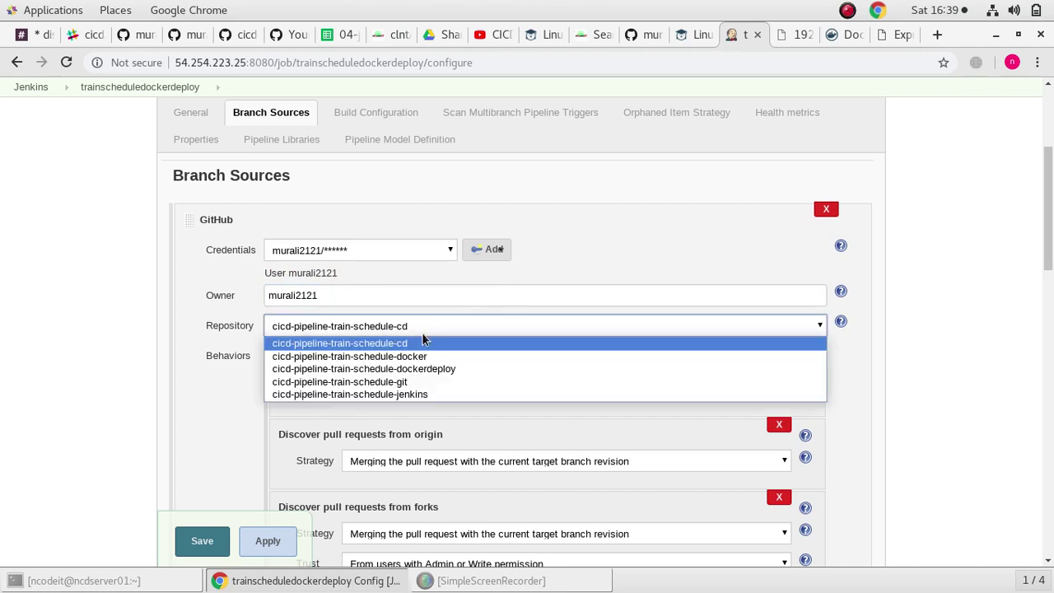
click(424, 367)
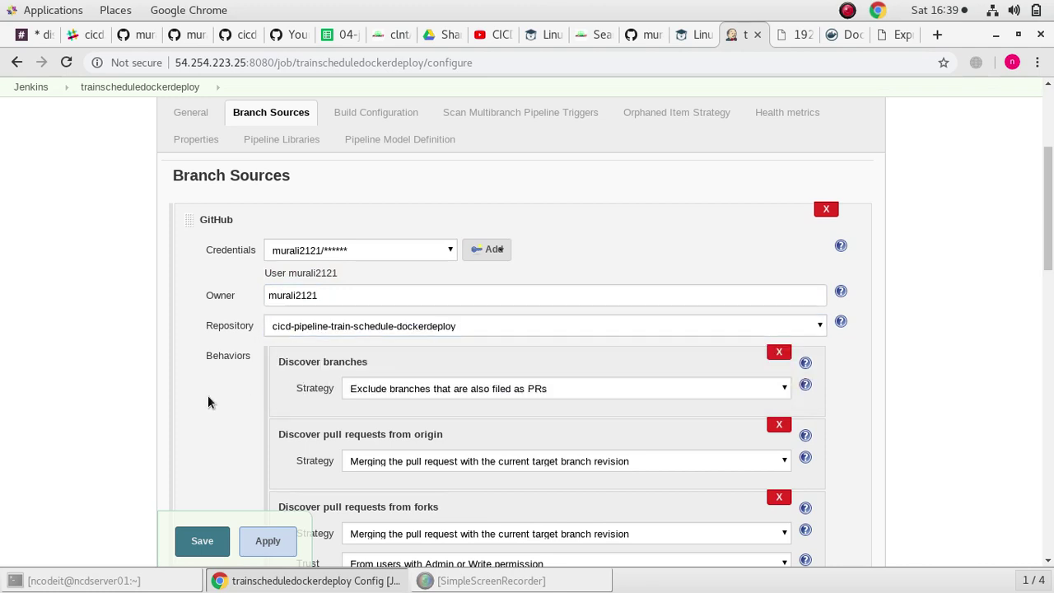
Review the remaining settings, then apply and save the multibranch configuration.
scroll(427, 363, down, 7)
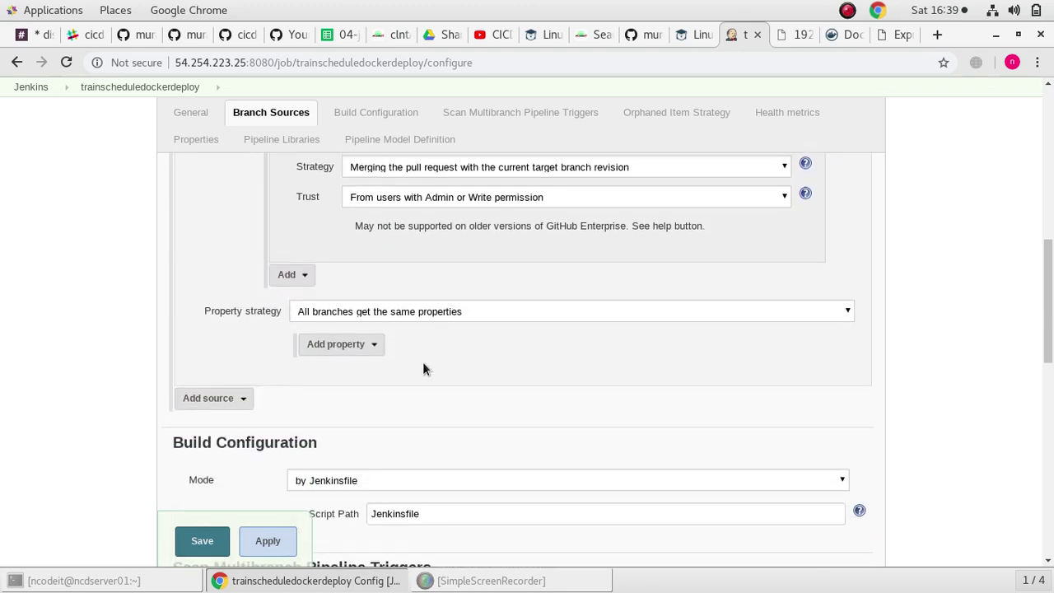
scroll(399, 358, down, 2)
scroll(397, 362, up, 3)
scroll(398, 358, up, 4)
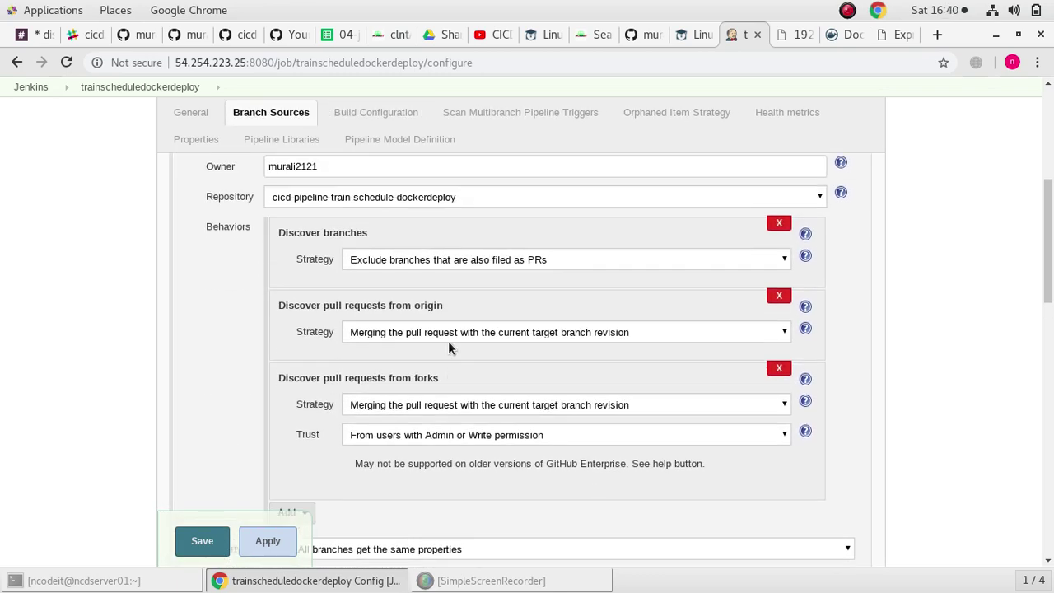
scroll(386, 321, down, 5)
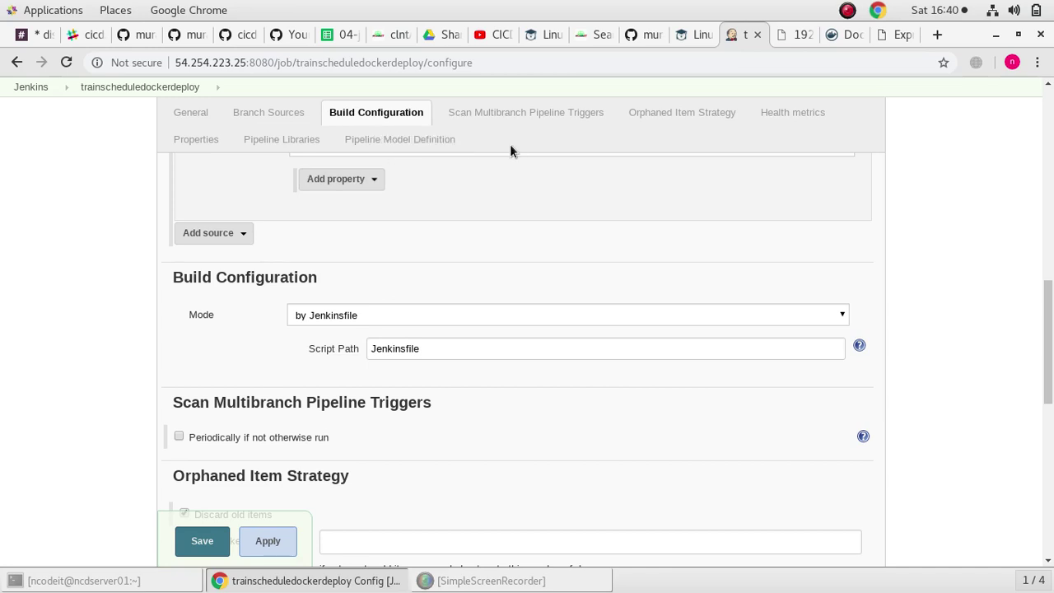
scroll(338, 314, down, 4)
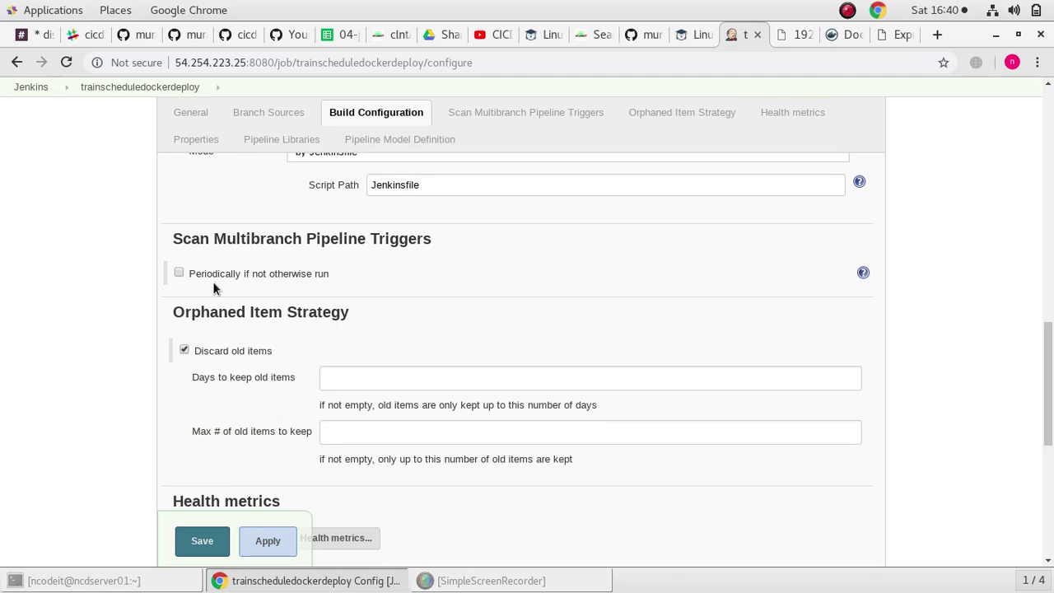
scroll(234, 338, down, 10)
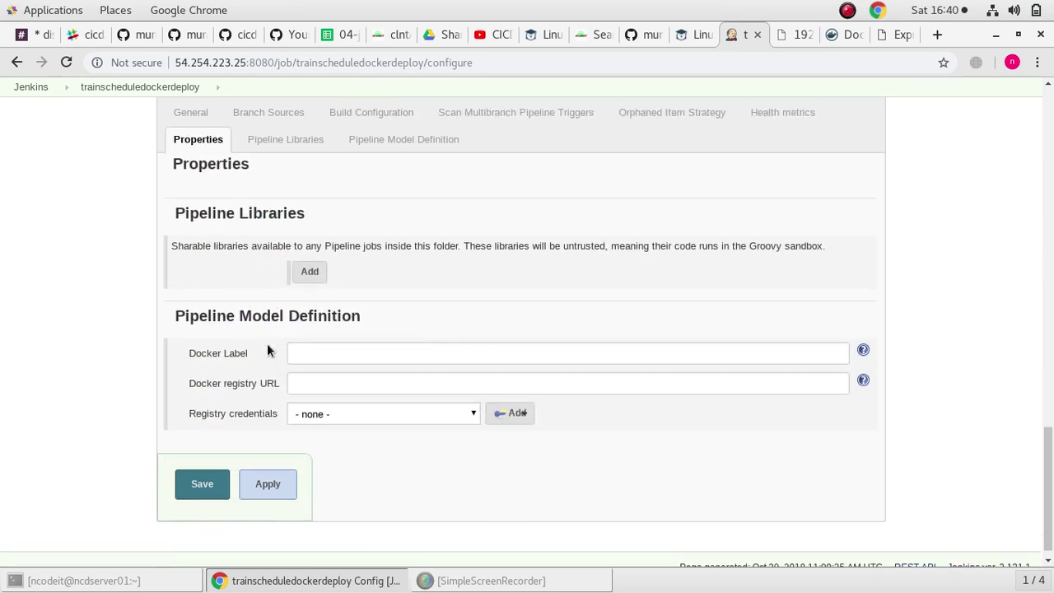
scroll(266, 346, down, 1)
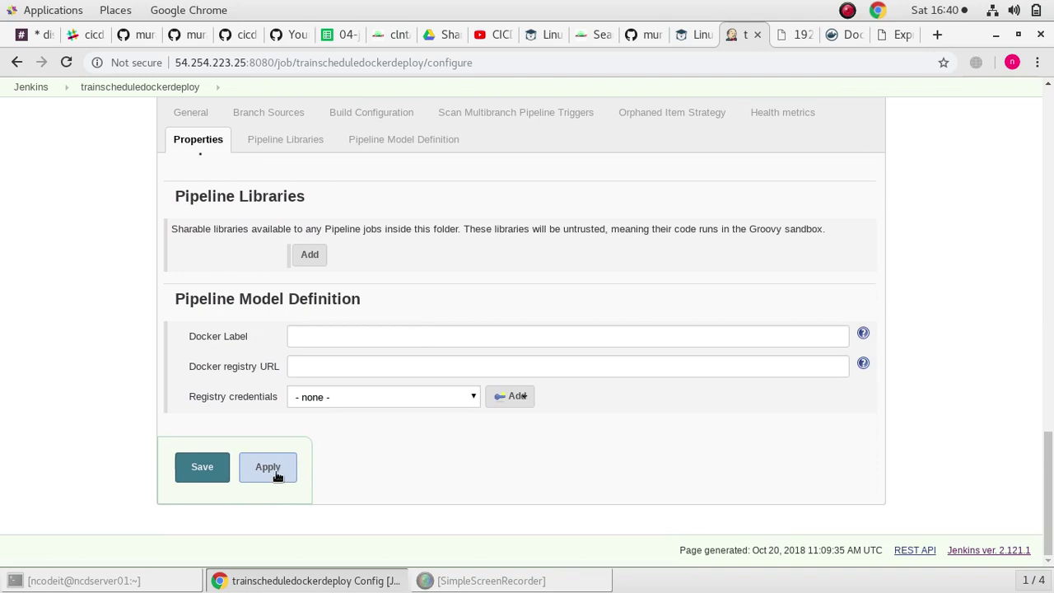
click(277, 476)
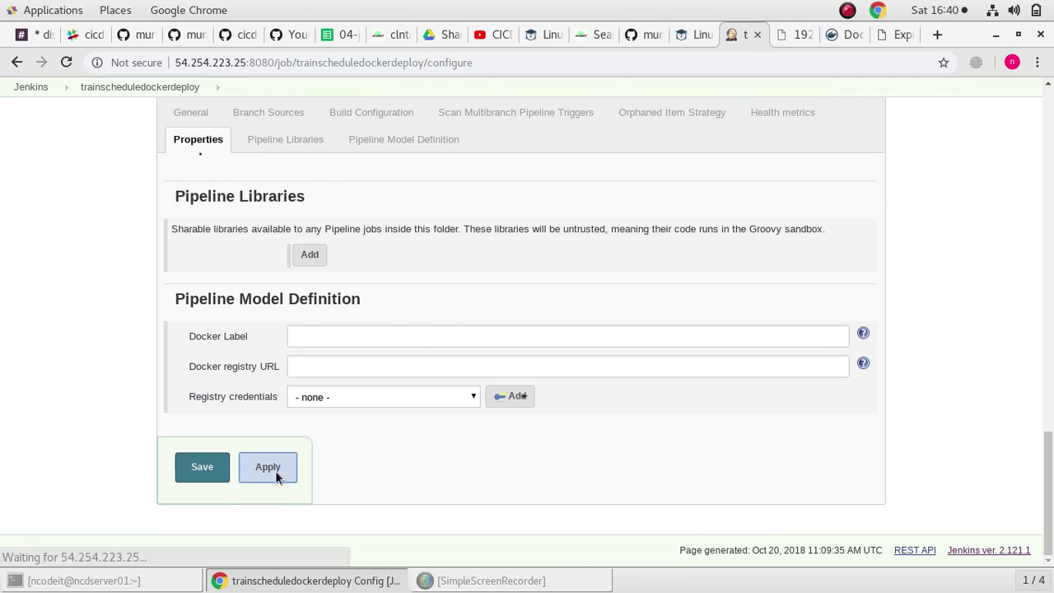
click(213, 464)
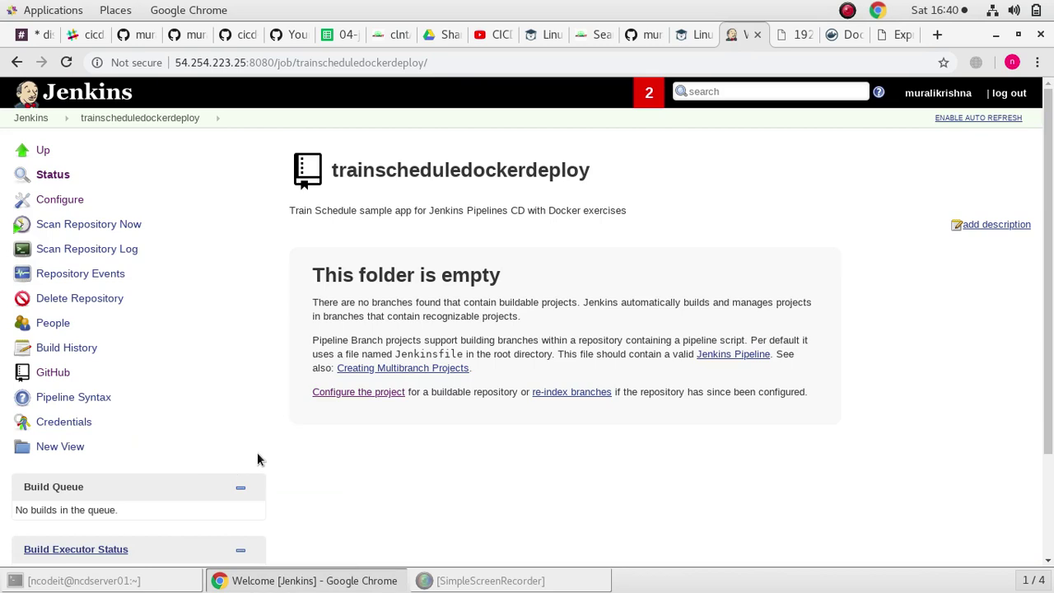
Open the repository scan log and consult the cicd PDF instructions.
click(65, 255)
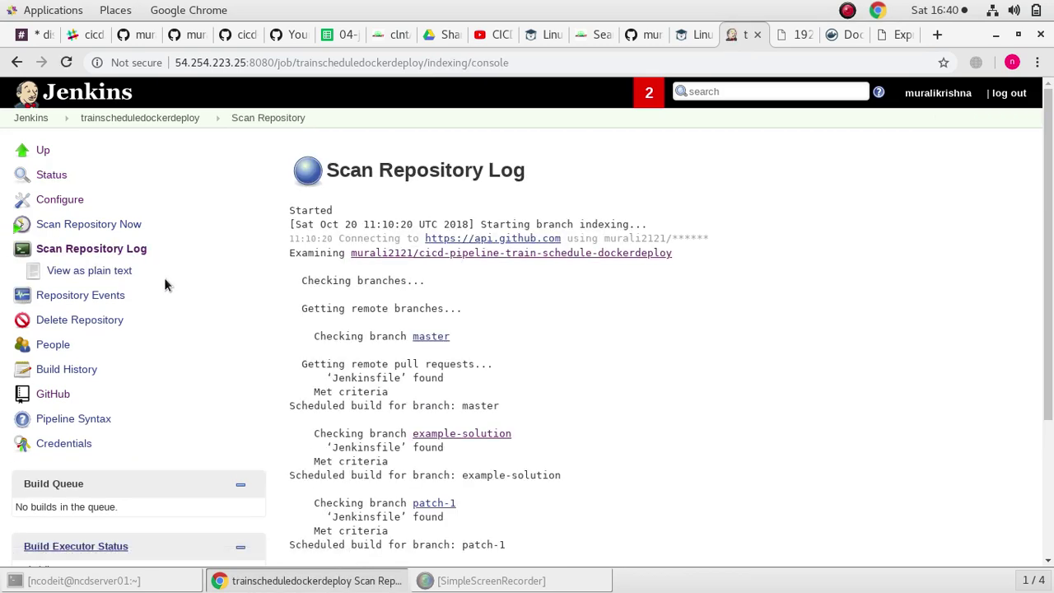
click(86, 37)
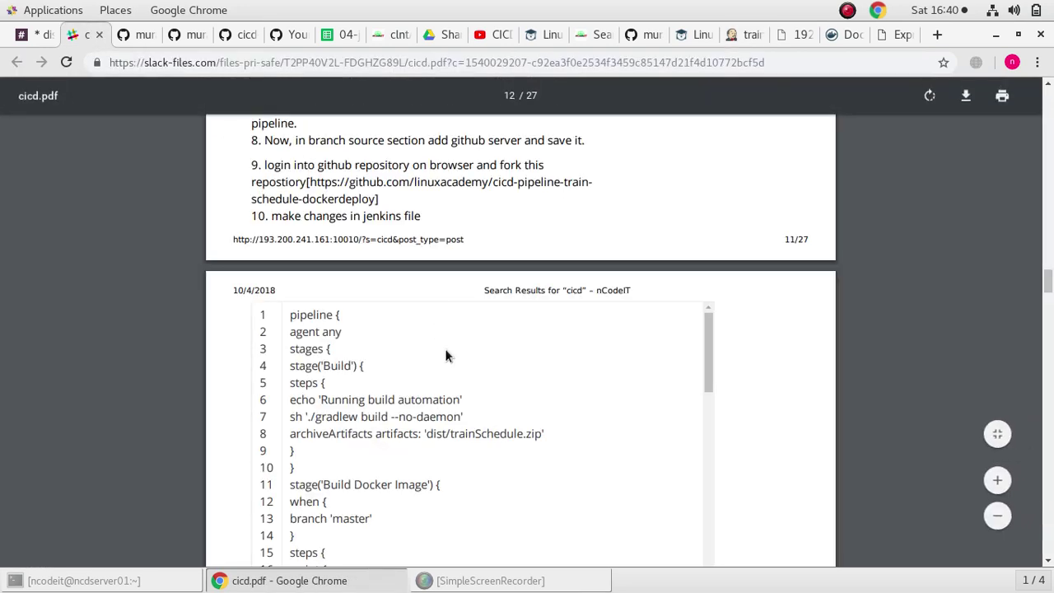
scroll(428, 370, down, 3)
scroll(417, 391, down, 5)
scroll(416, 387, up, 4)
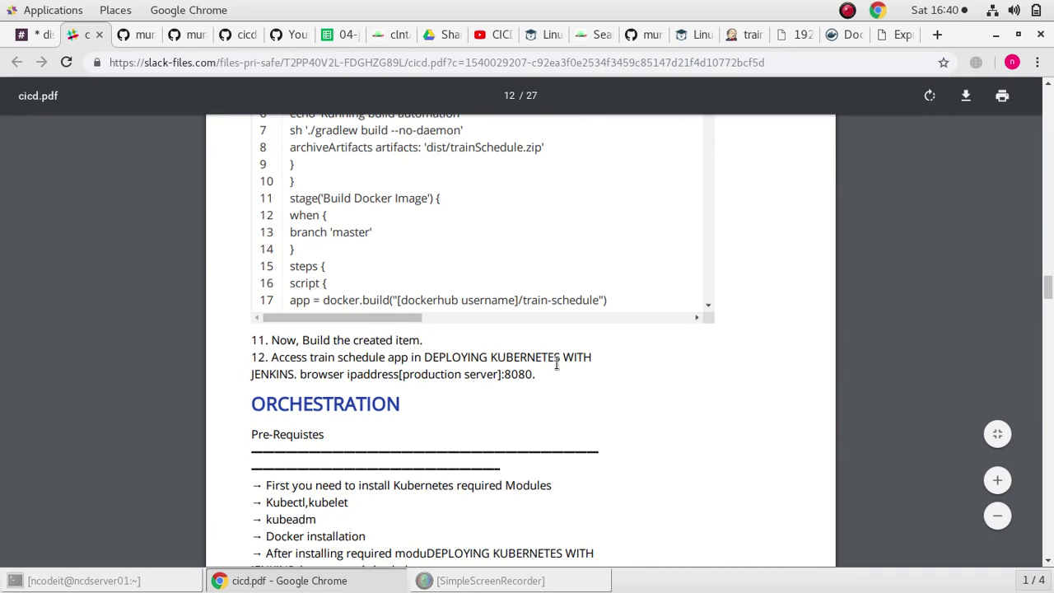
scroll(494, 370, up, 1)
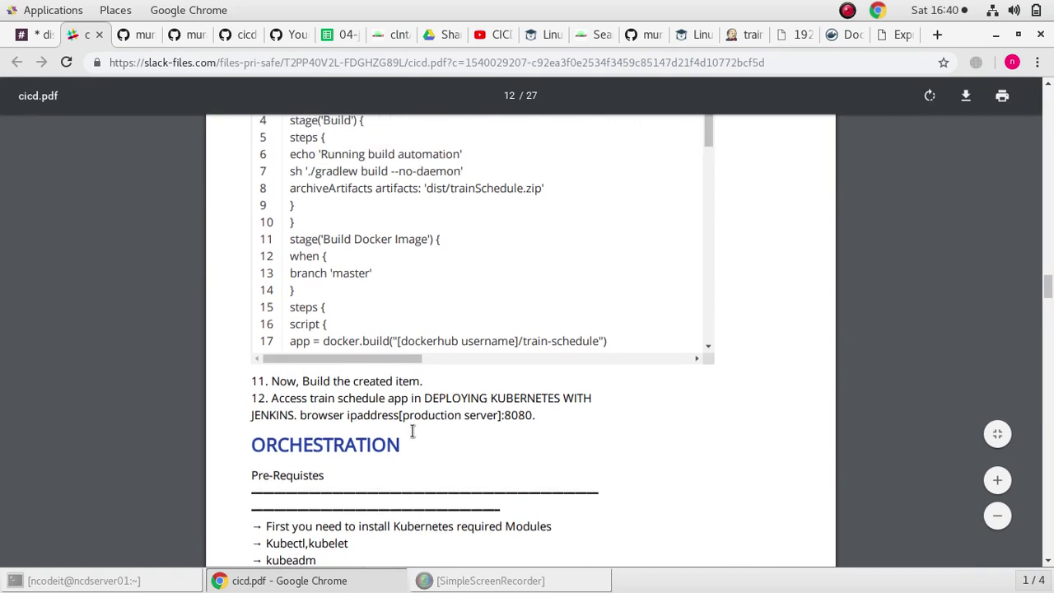
Return to the scan log and open the running master branch build's page.
click(747, 37)
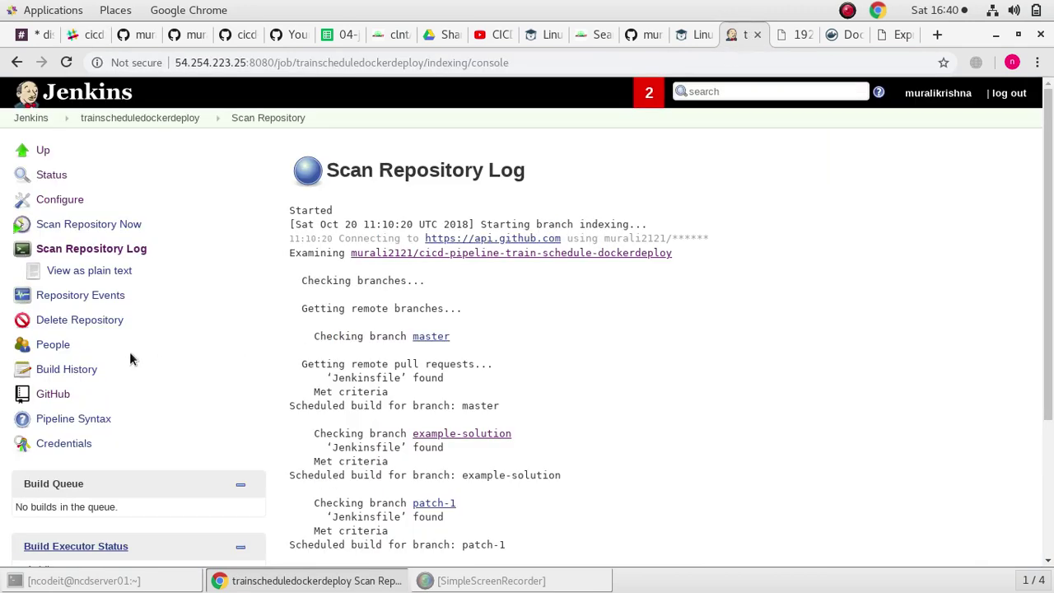
scroll(174, 427, down, 4)
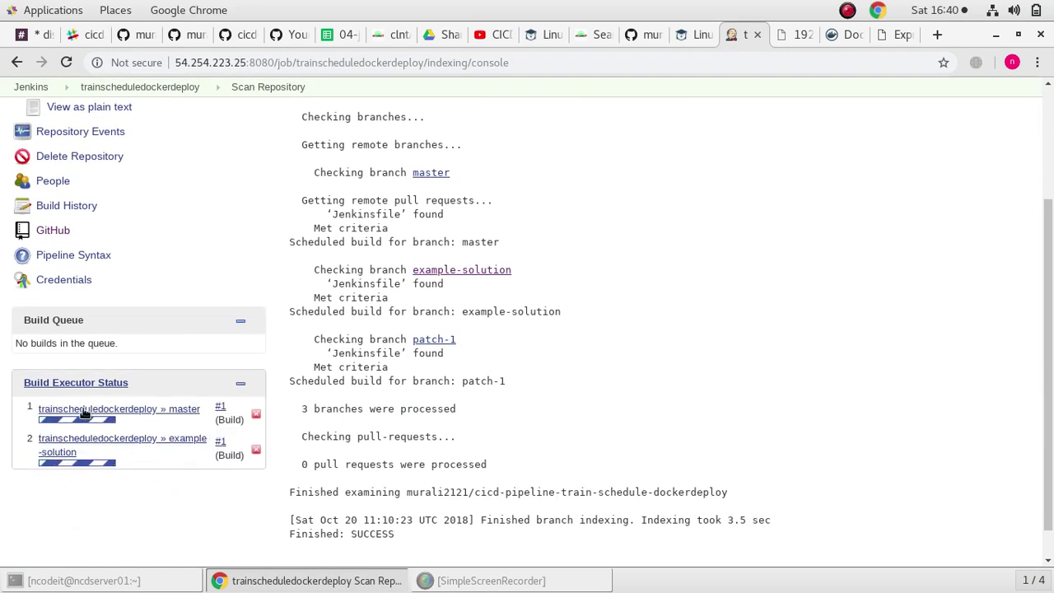
click(82, 409)
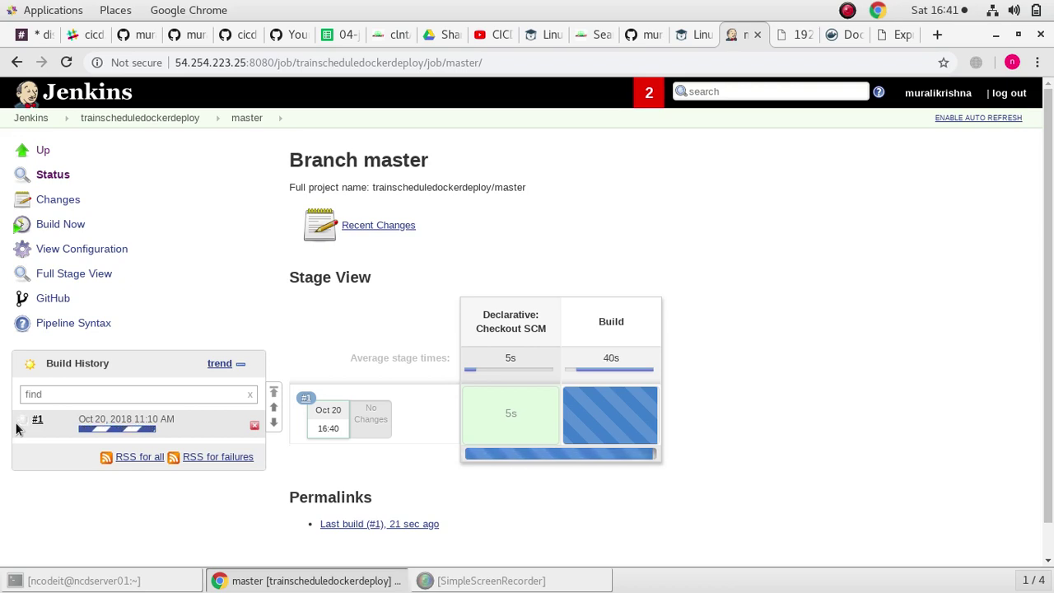
click(22, 423)
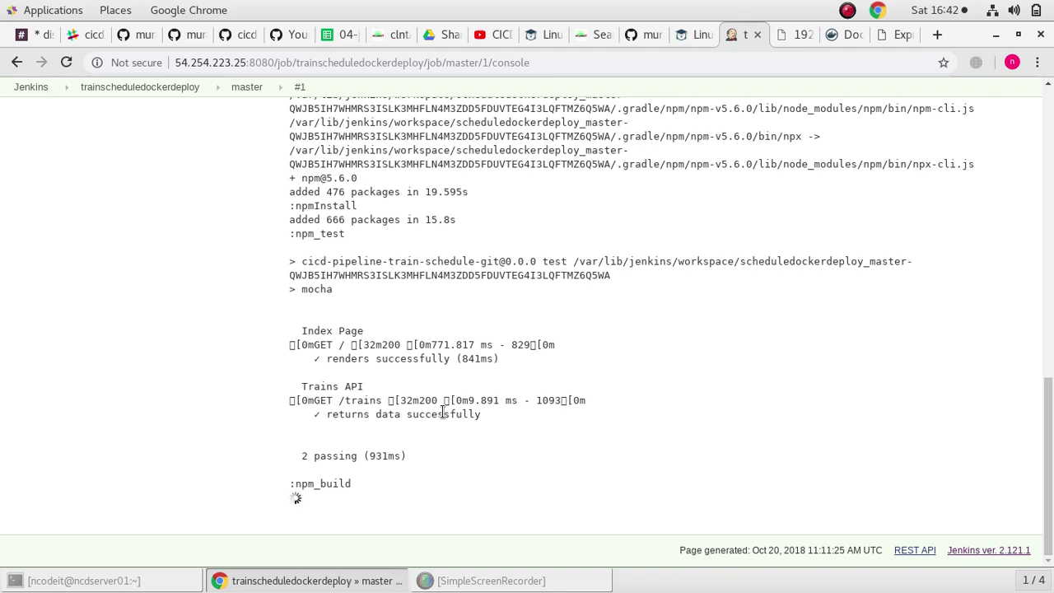
Switch over to the team chat channel.
click(35, 37)
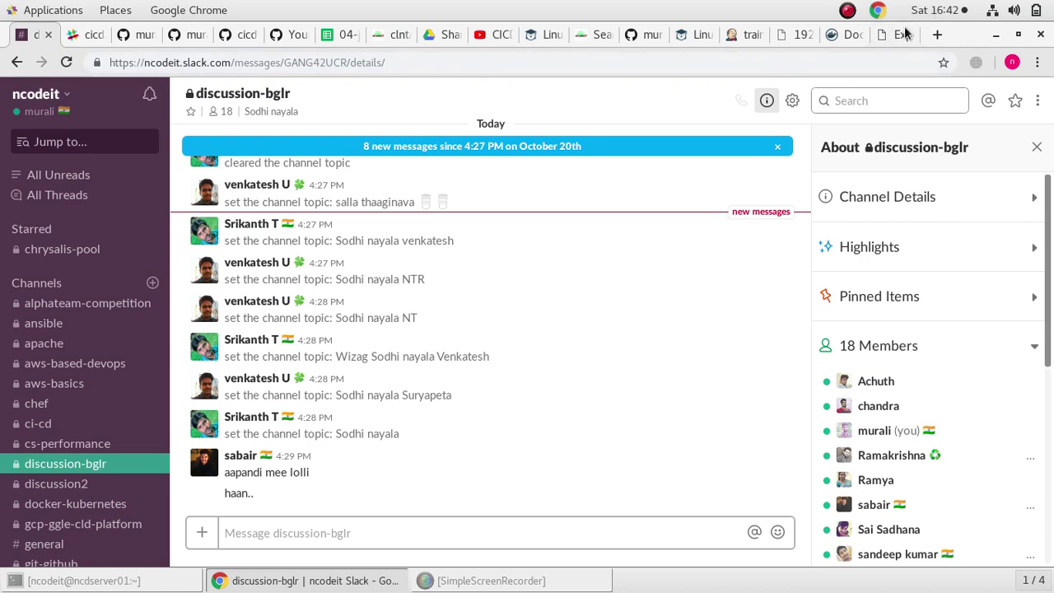
View the Train Schedule app on port 8090, then return to the Jenkins console log.
click(904, 35)
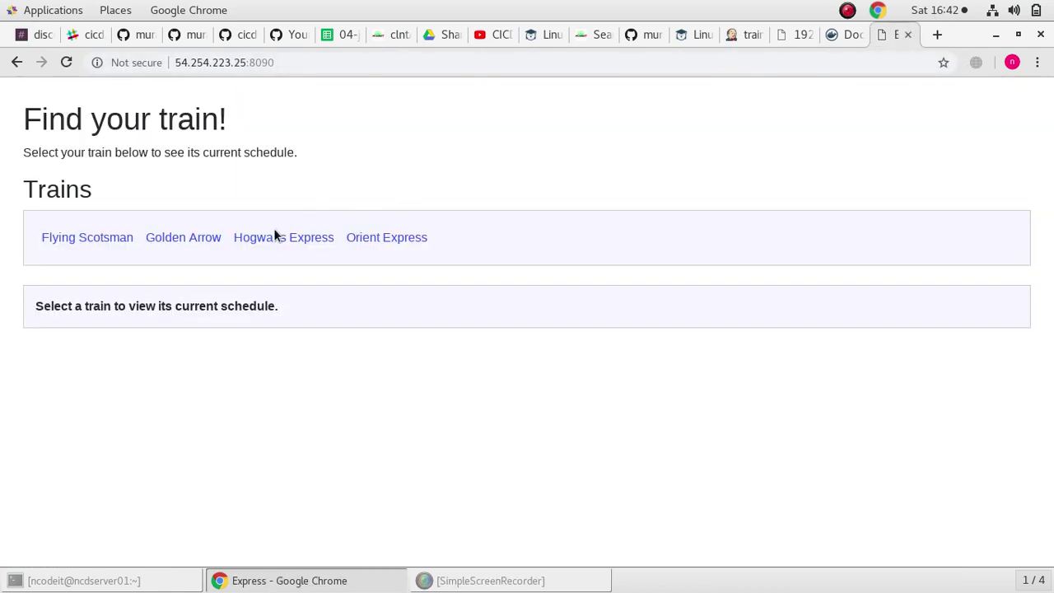
click(732, 39)
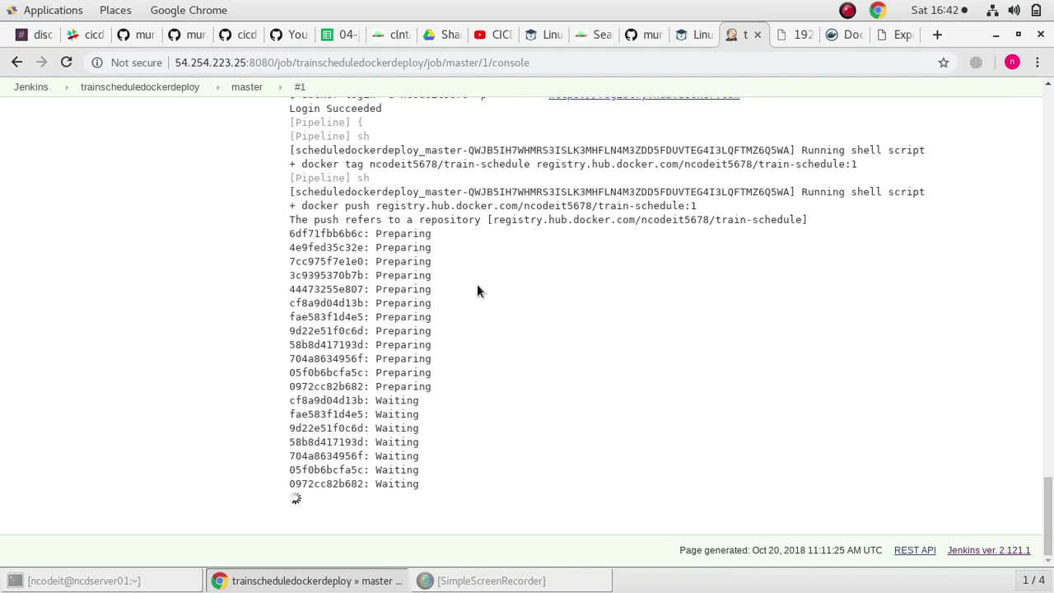
scroll(477, 285, up, 5)
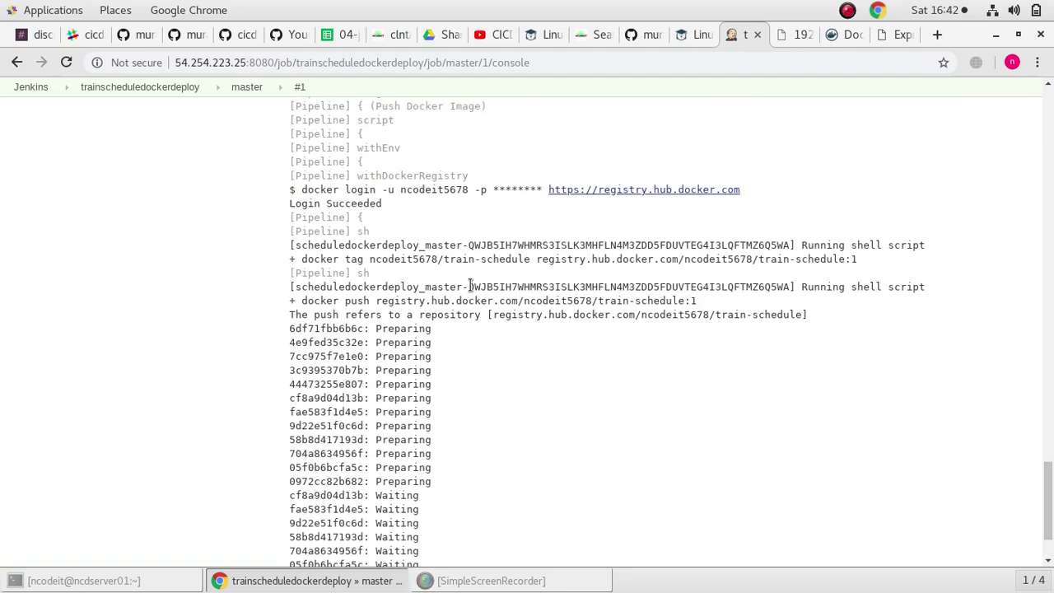
scroll(461, 284, up, 4)
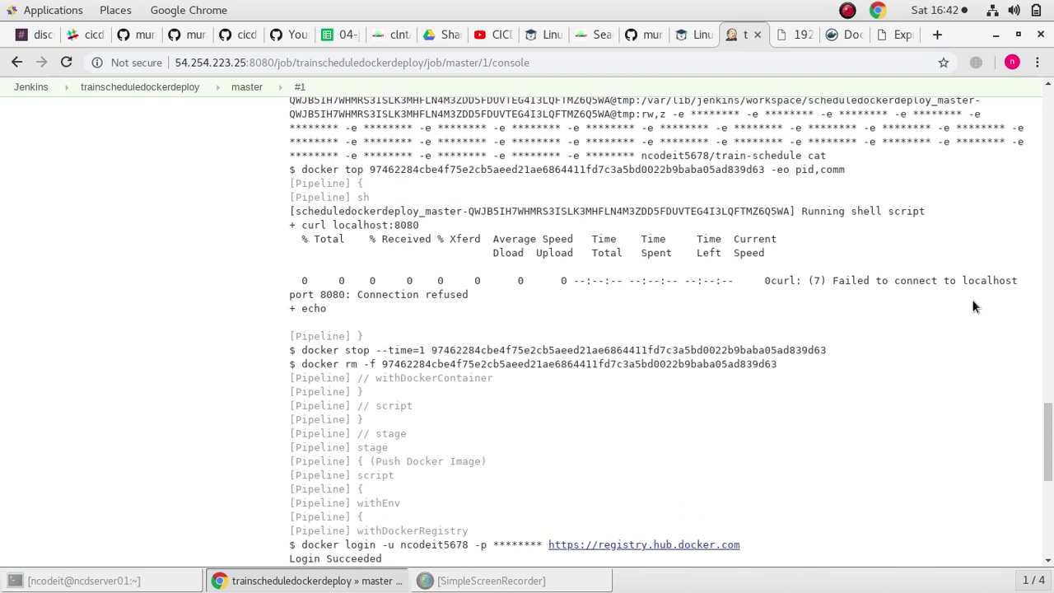
scroll(602, 293, down, 10)
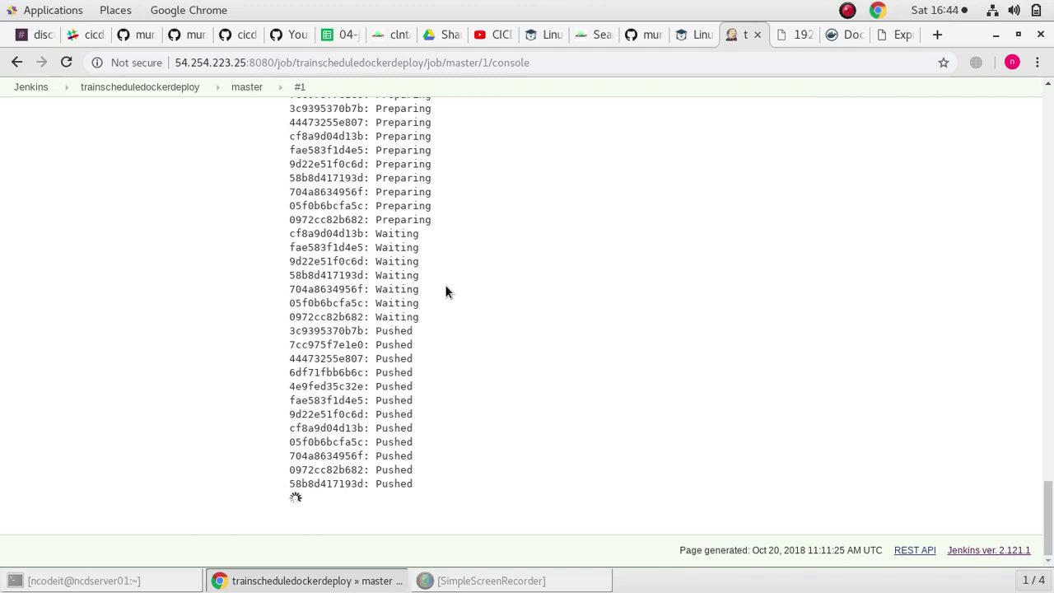
scroll(229, 310, up, 4)
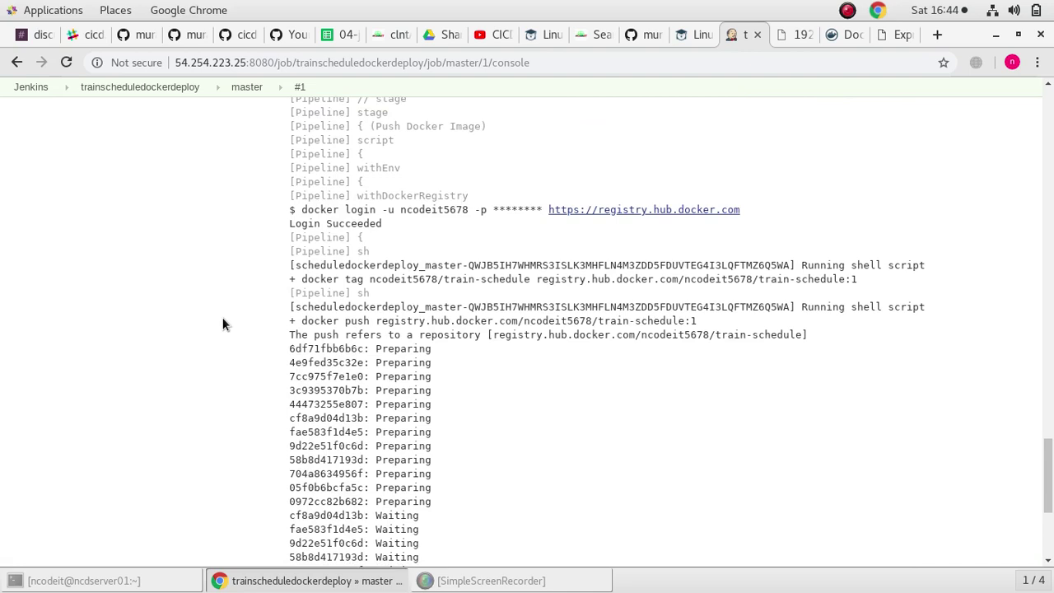
Scroll build #1's console log while the Docker image push proceeds.
scroll(222, 317, down, 4)
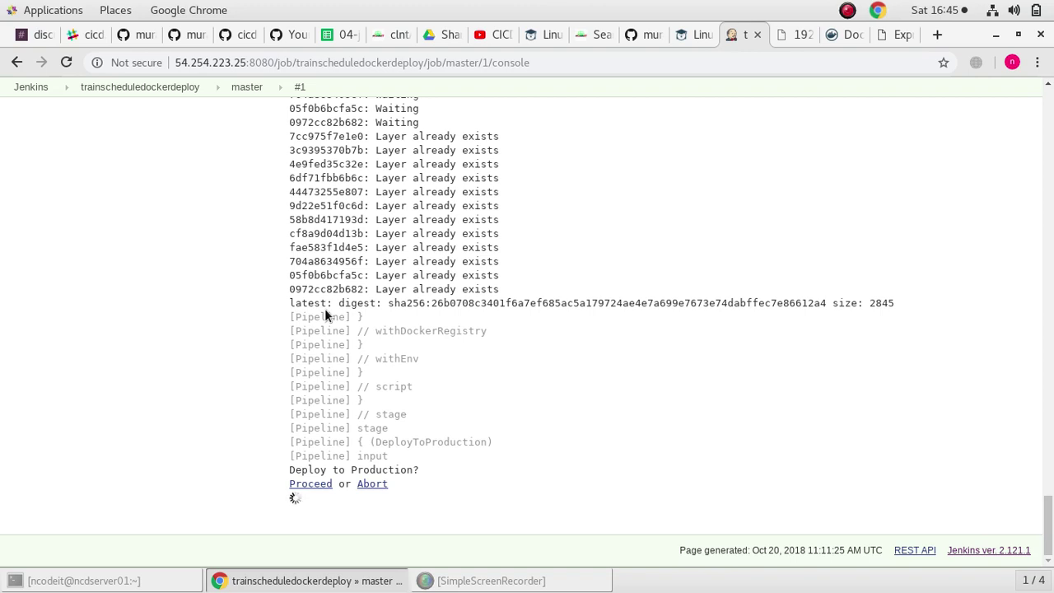
Approve the production deploy, then reload build #1's console to confirm it finished in FAILURE.
click(314, 488)
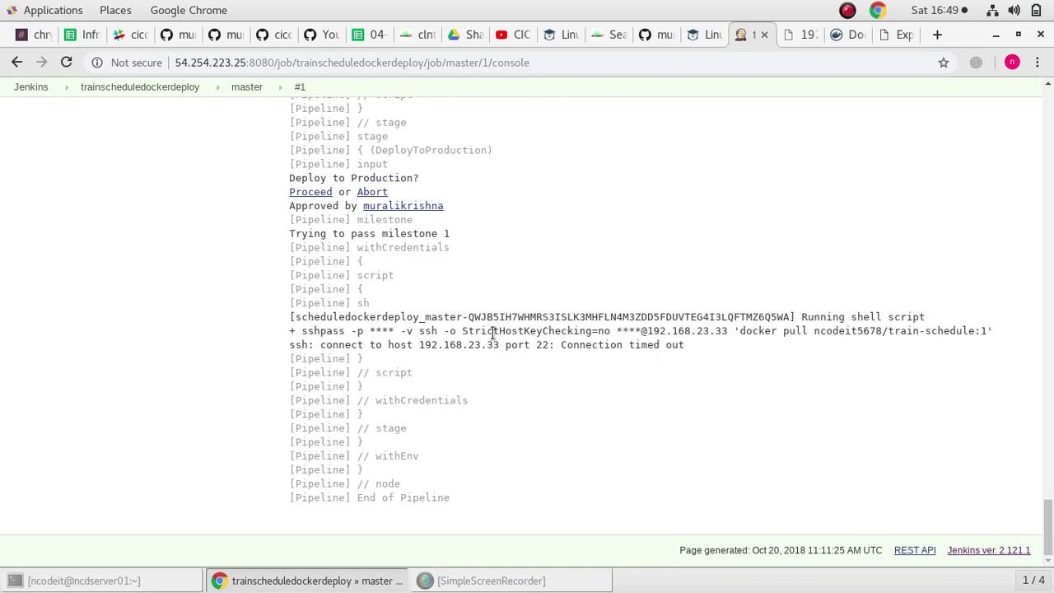
scroll(353, 247, up, 3)
click(63, 70)
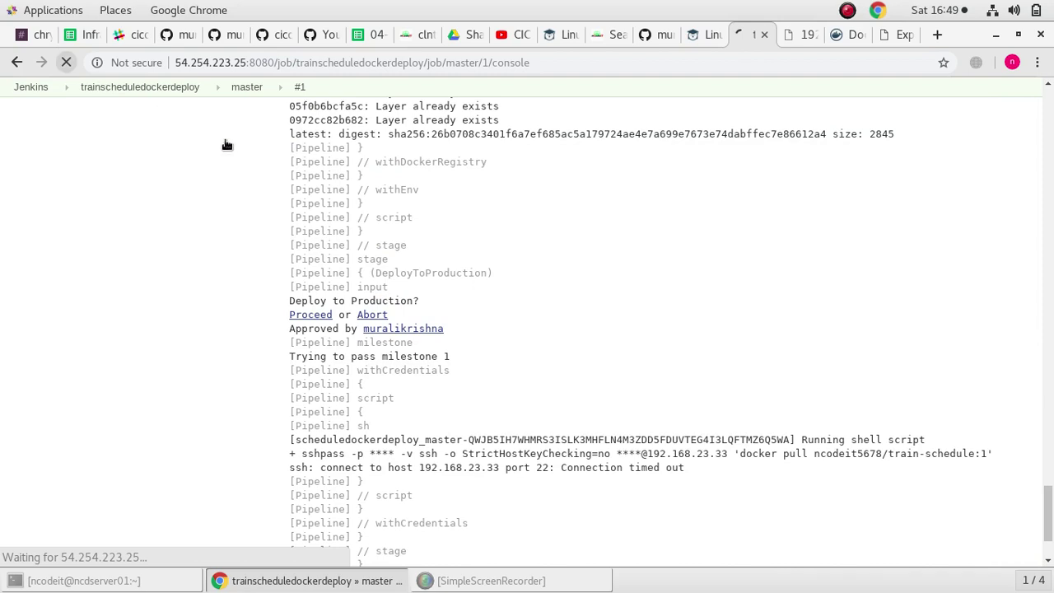
scroll(412, 245, down, 5)
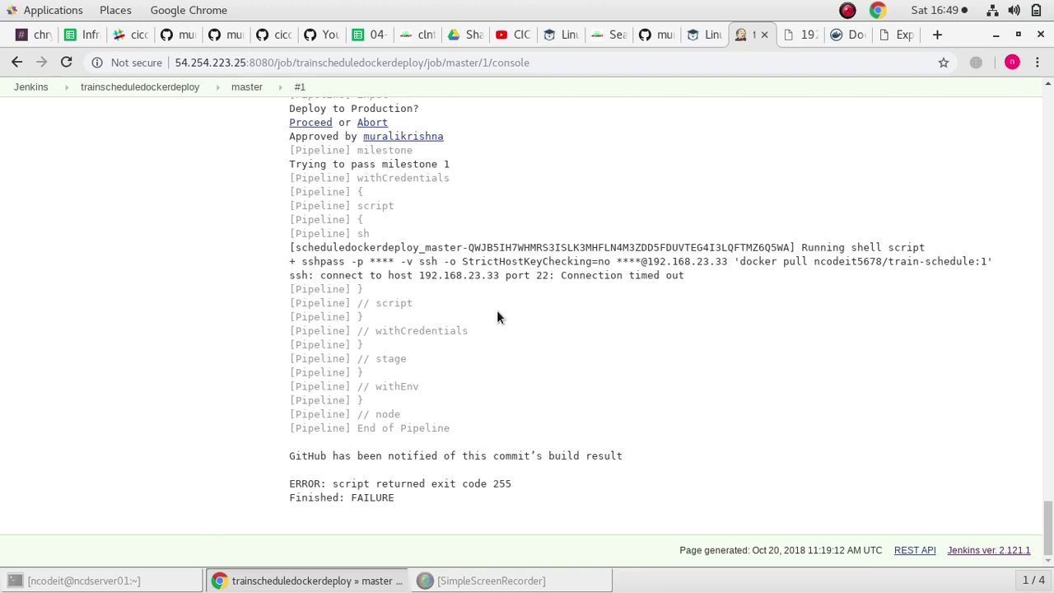
scroll(496, 313, up, 1)
scroll(497, 313, down, 1)
scroll(355, 262, up, 9)
Trigger Build Now on the master branch from the job's branch list.
click(174, 91)
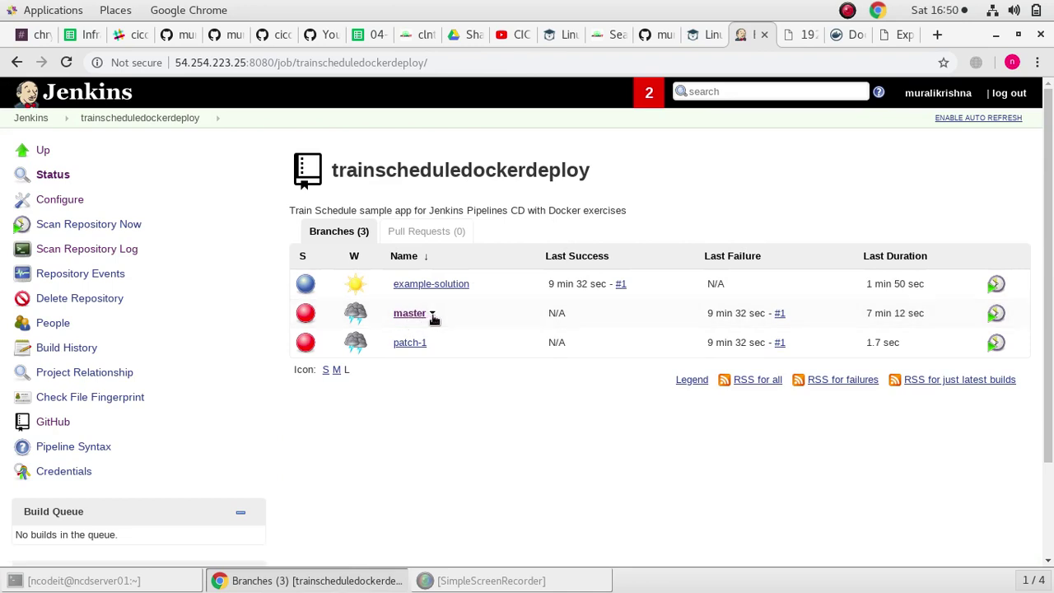
click(431, 315)
click(432, 316)
click(432, 316)
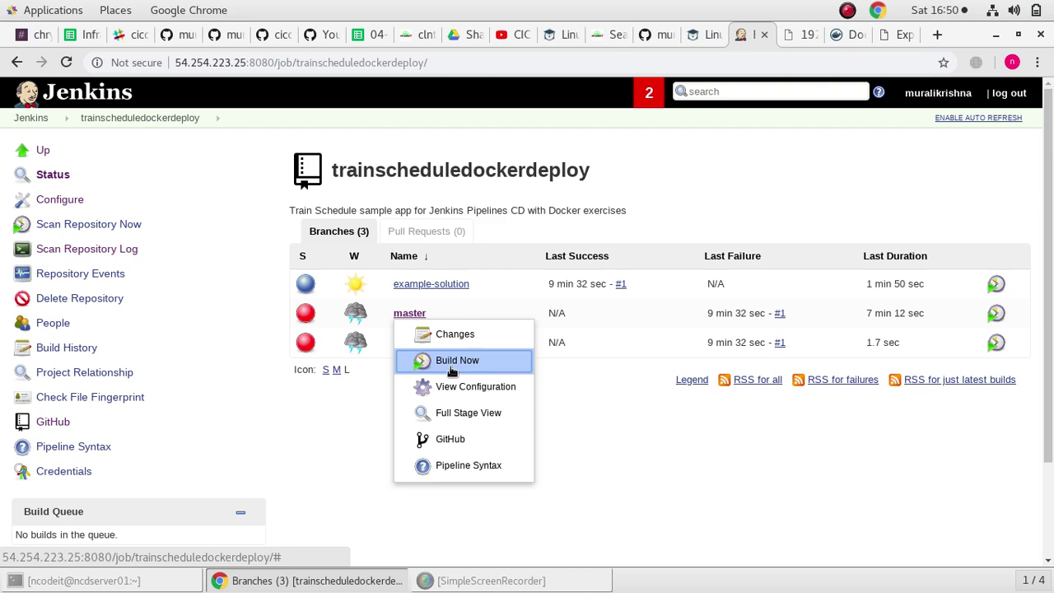
click(455, 367)
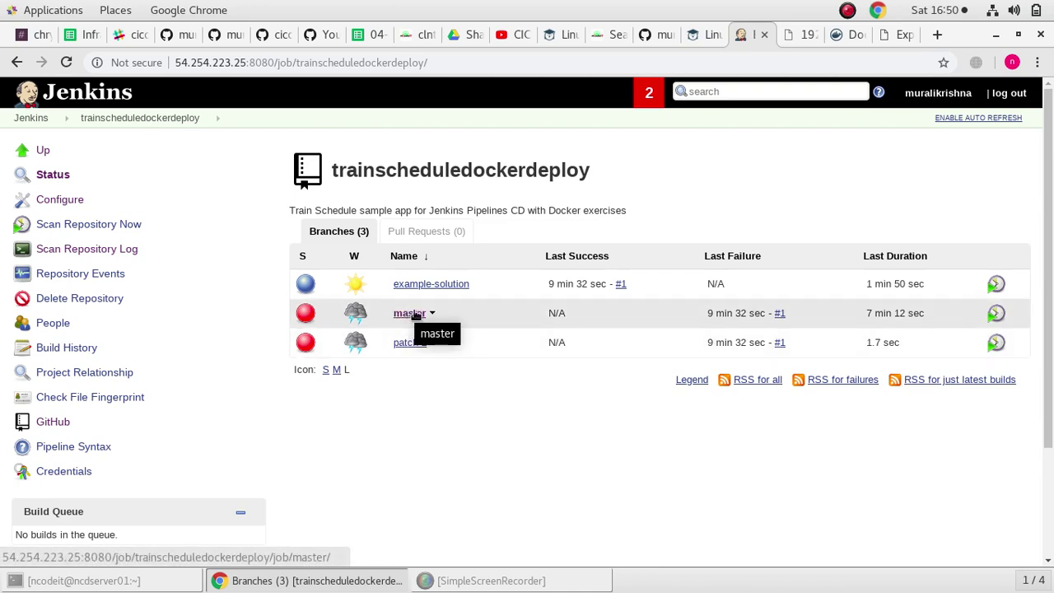
Rescan the repository for branch changes and check the busy executors.
click(115, 224)
scroll(148, 362, down, 3)
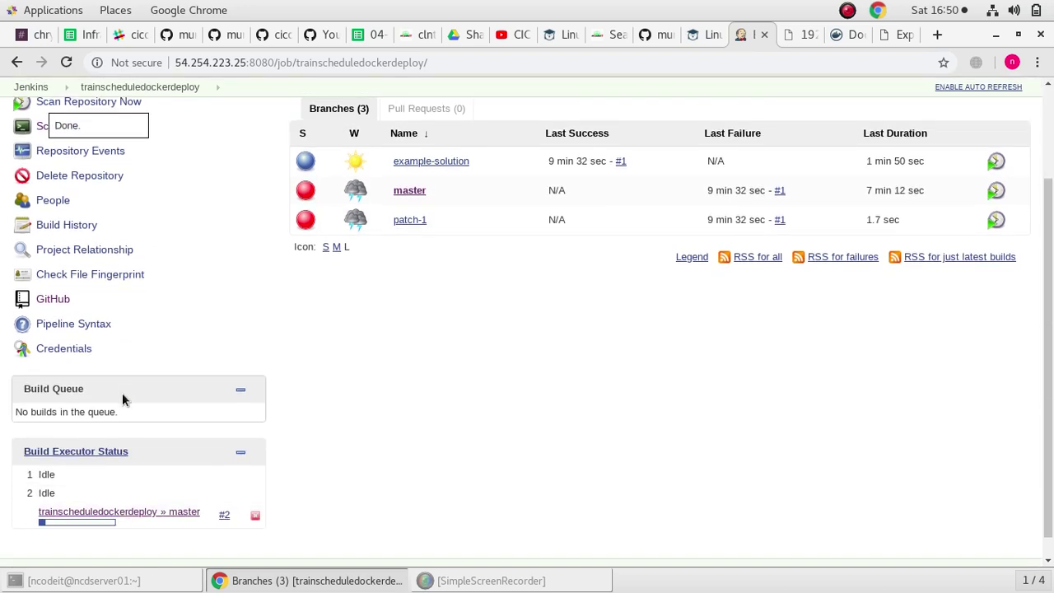
scroll(121, 395, down, 2)
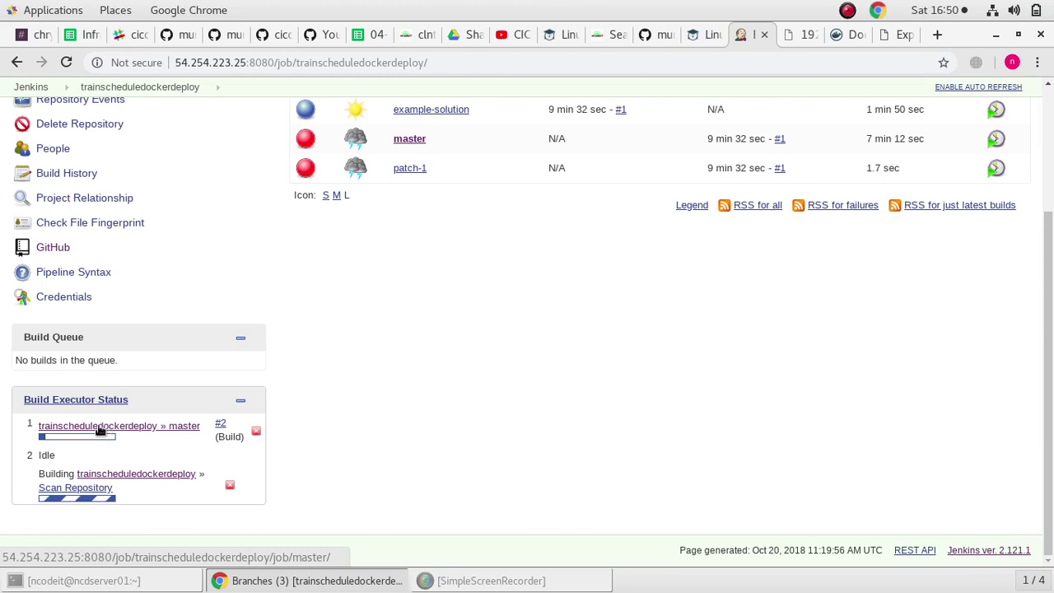
Open the running master build page and watch build #2 progress in the Stage View.
click(63, 428)
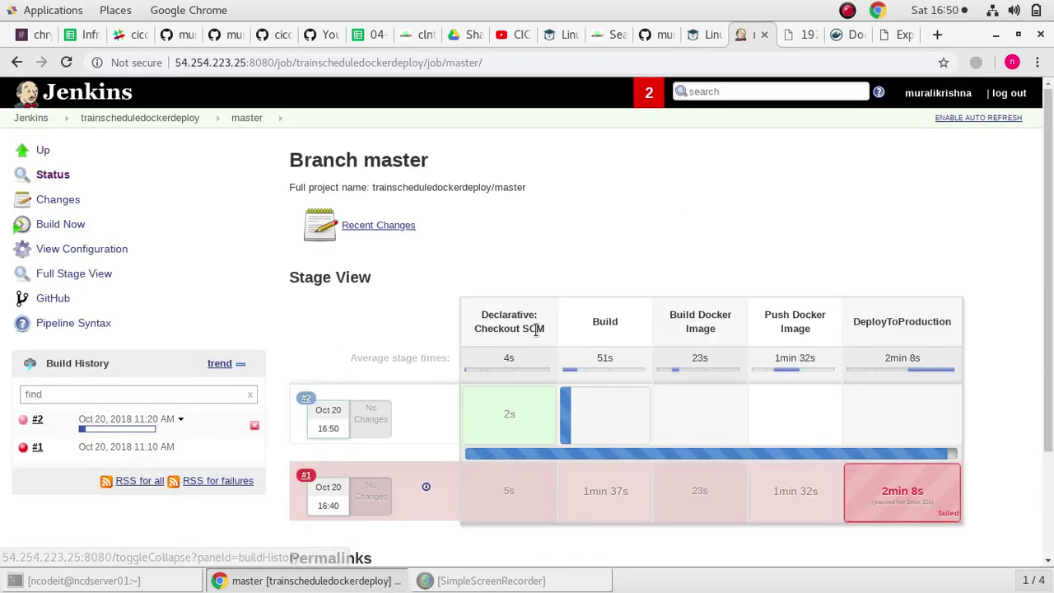
scroll(482, 384, down, 1)
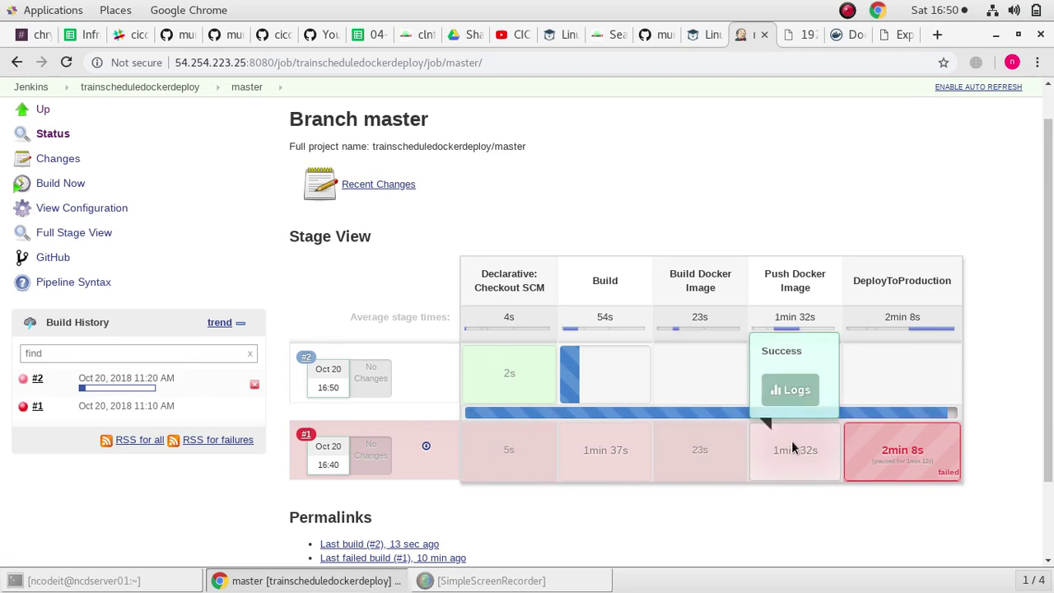
mouse_move(903, 451)
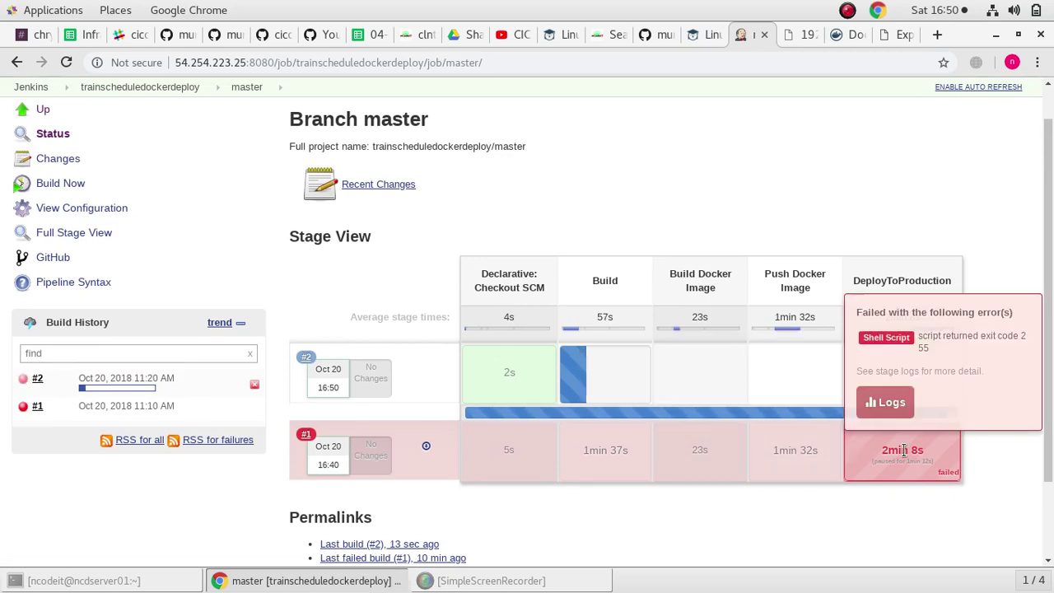
right_click(903, 450)
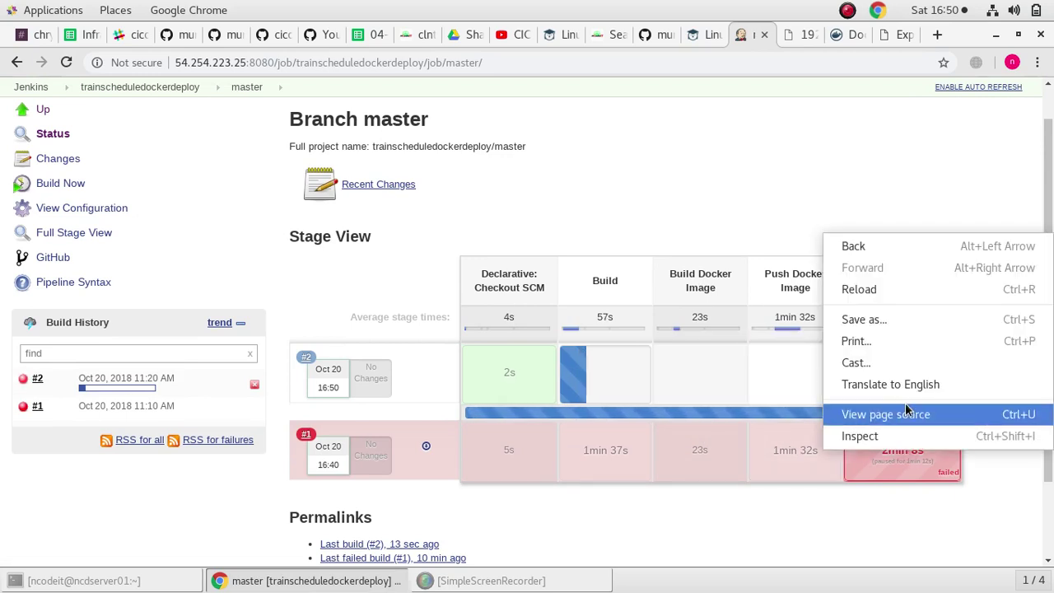
click(870, 478)
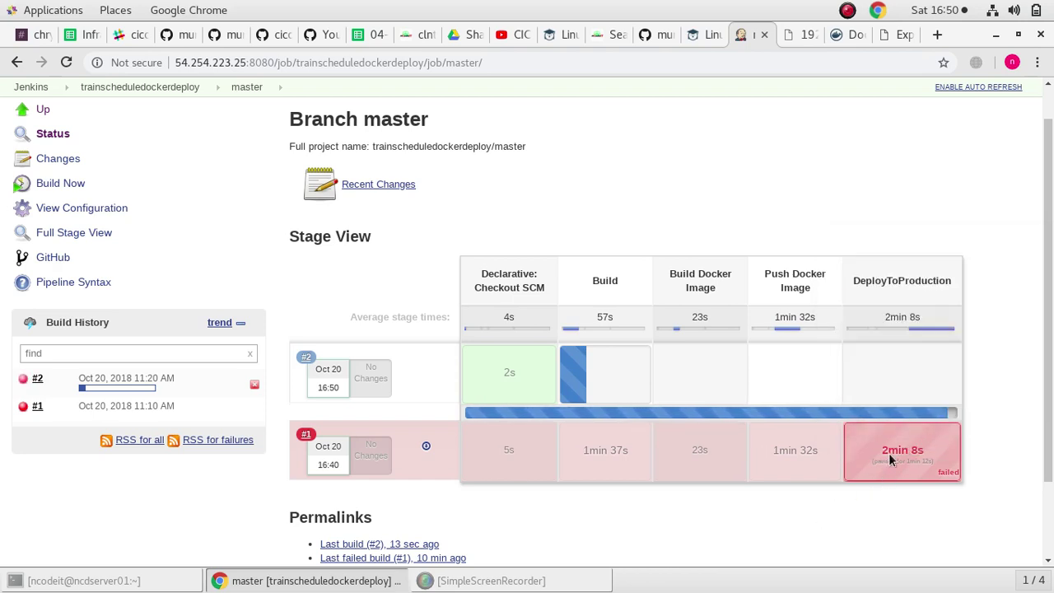
right_click(891, 457)
click(788, 514)
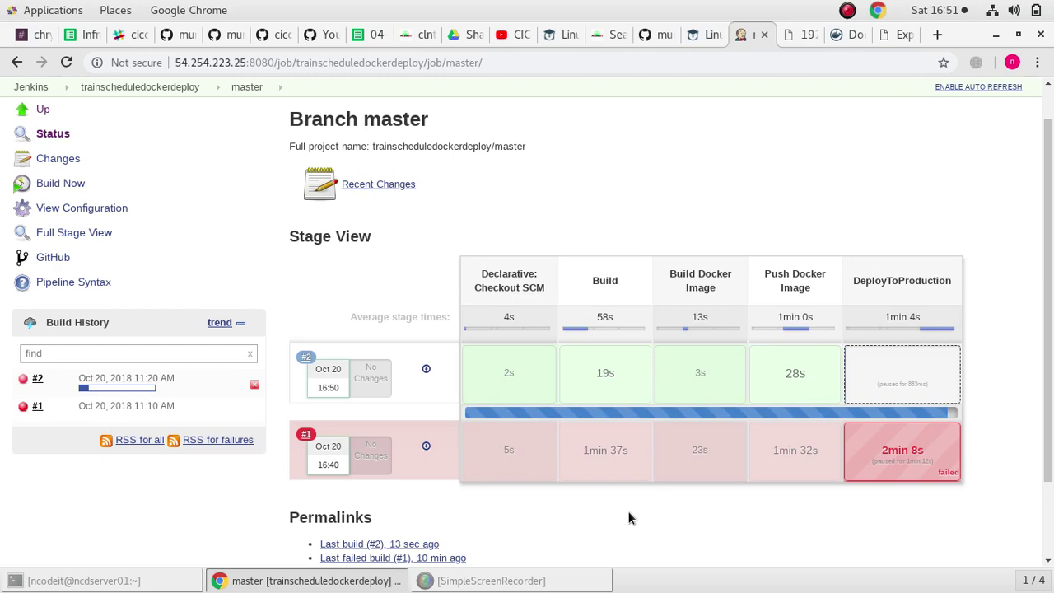
Approve build #2's production deploy, check the job's branches tab, then return to its console.
click(23, 379)
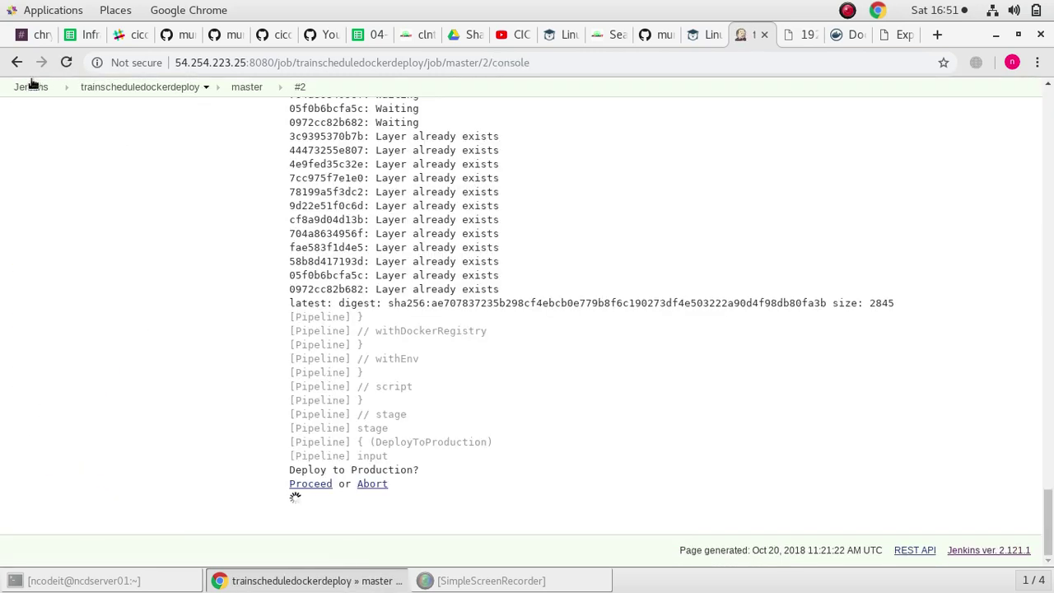
click(312, 484)
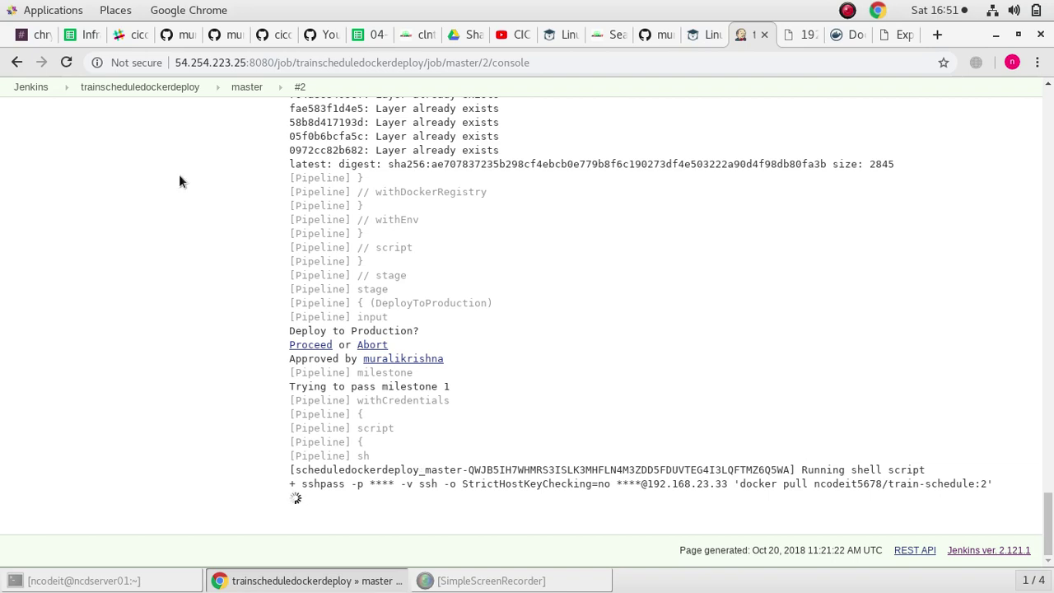
right_click(98, 89)
key(Escape)
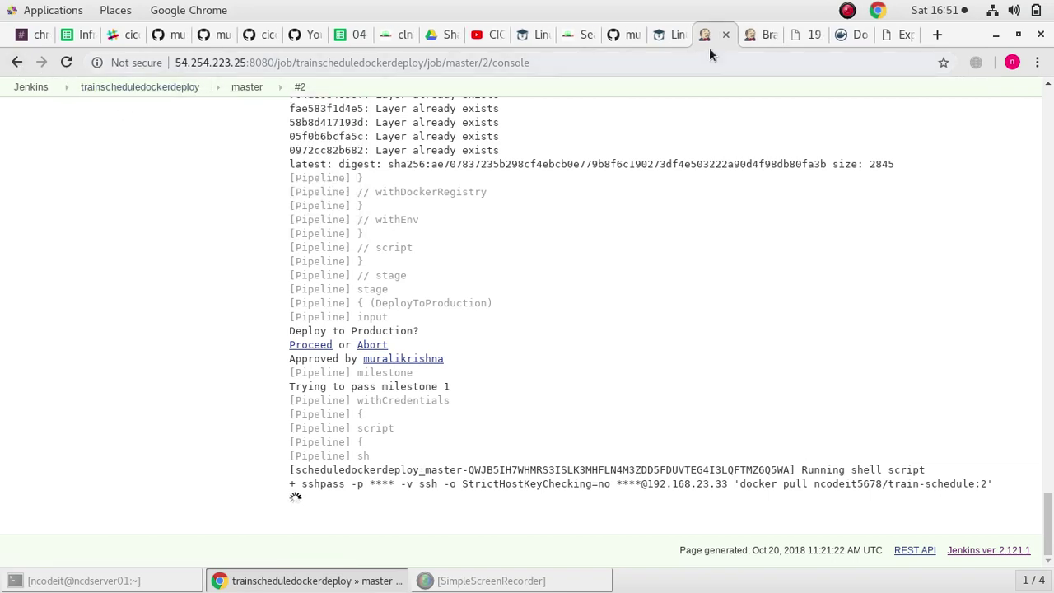
click(755, 37)
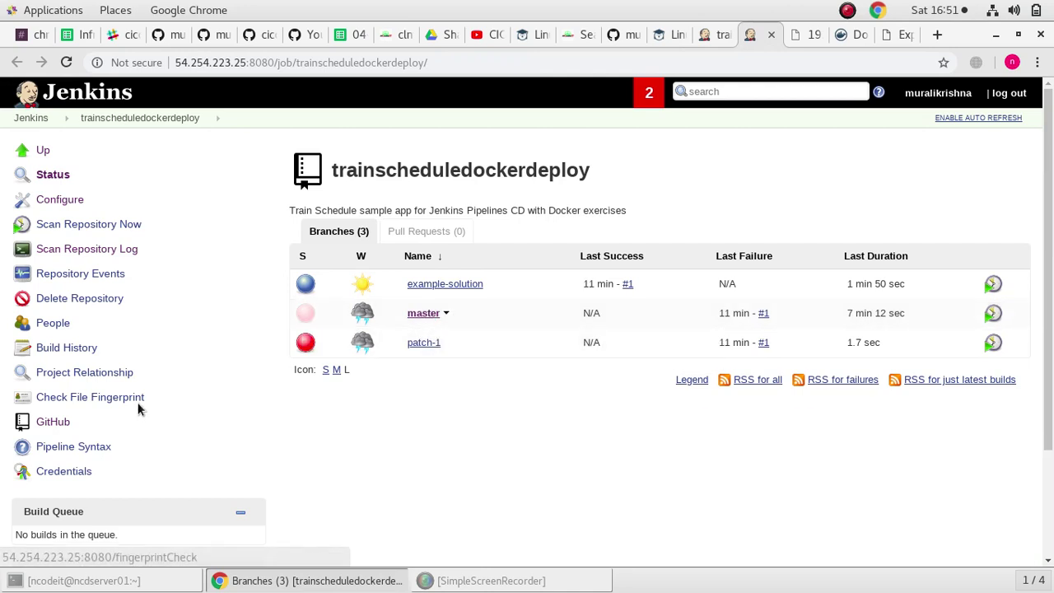
scroll(137, 404, down, 3)
scroll(218, 392, up, 3)
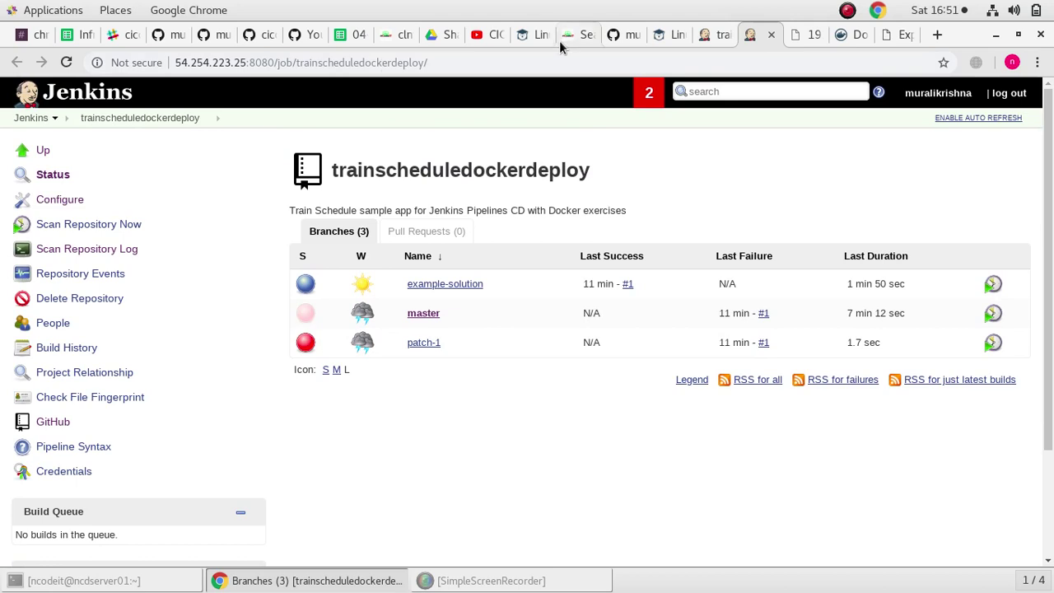
click(716, 37)
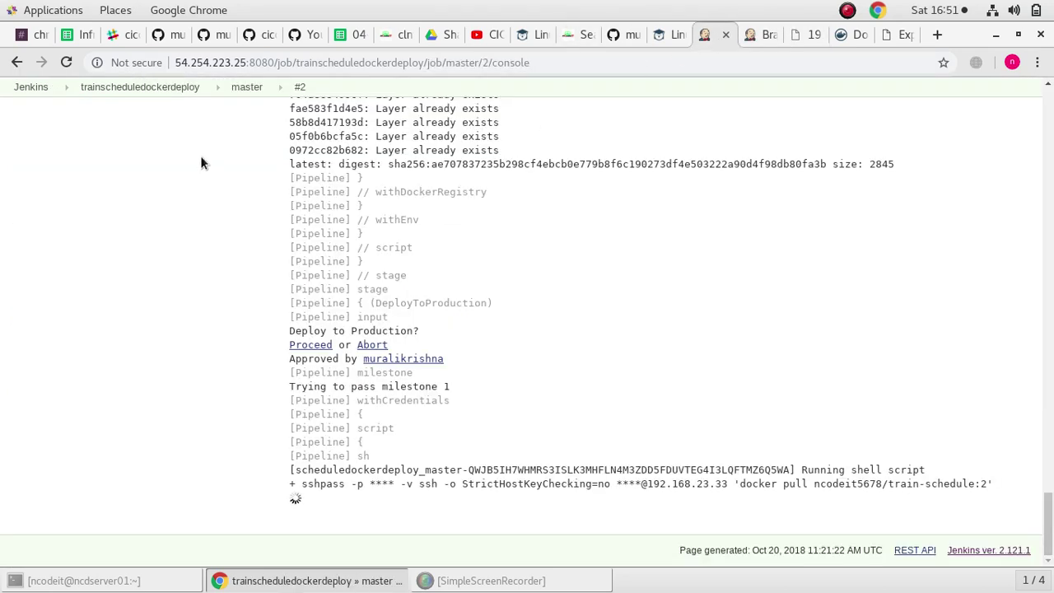
Read failed build #1's console output to find the SSH timeout to 192.168.23.33.
click(17, 63)
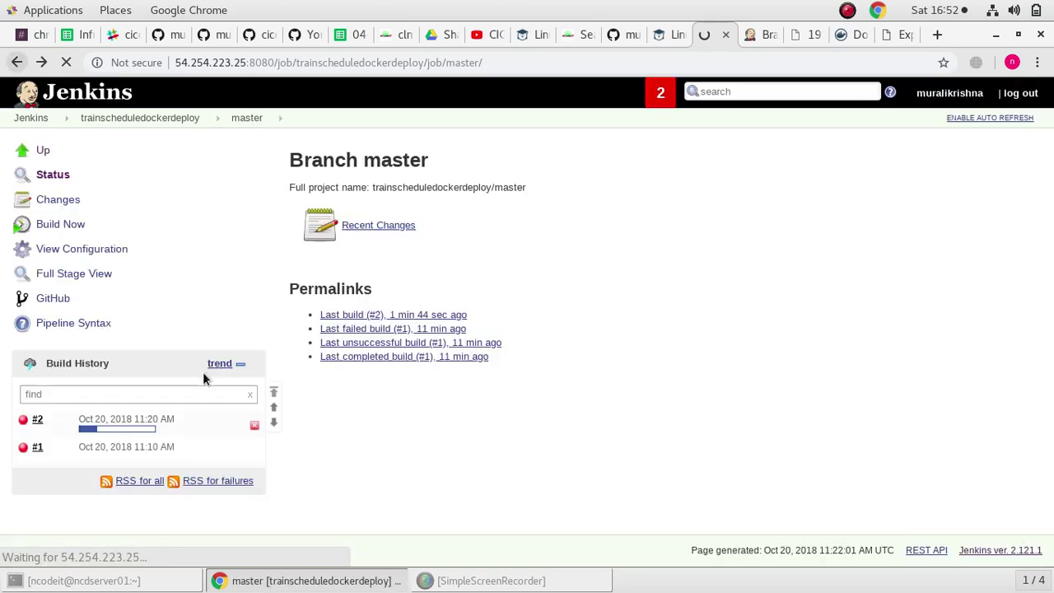
click(23, 447)
scroll(431, 375, down, 12)
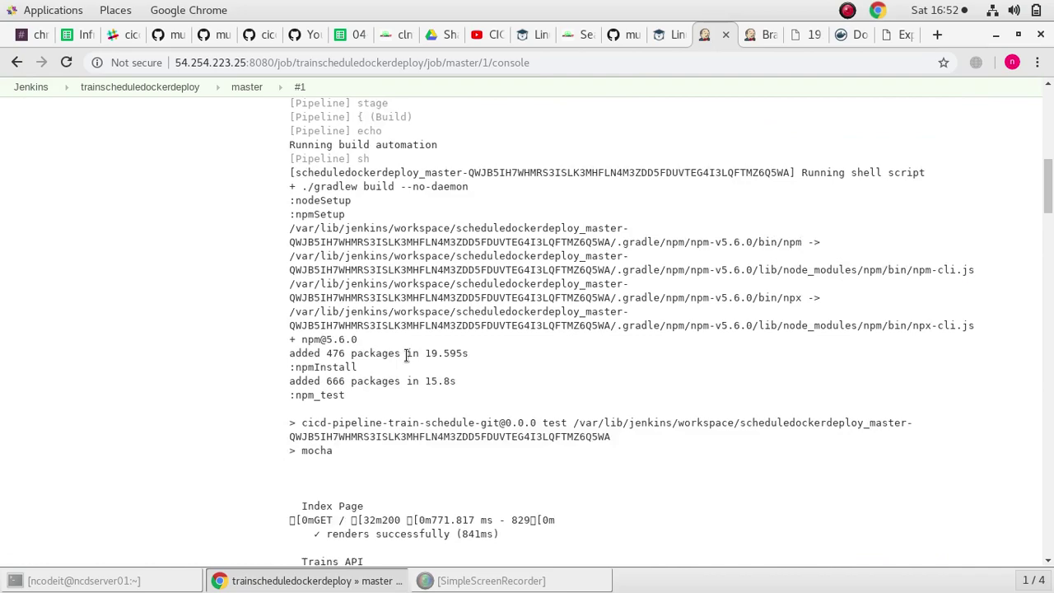
scroll(398, 352, down, 15)
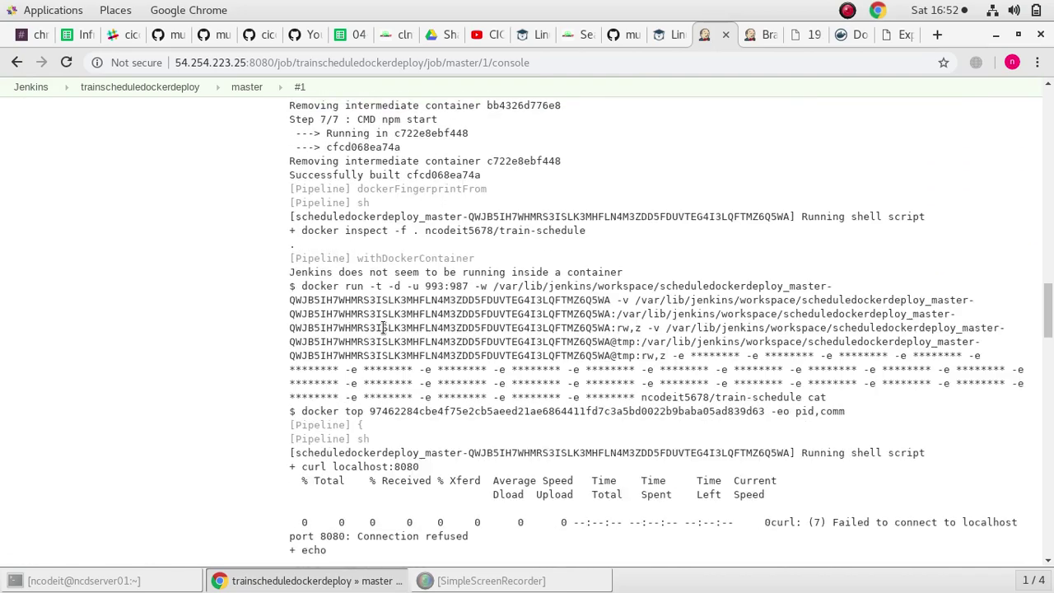
scroll(381, 326, down, 10)
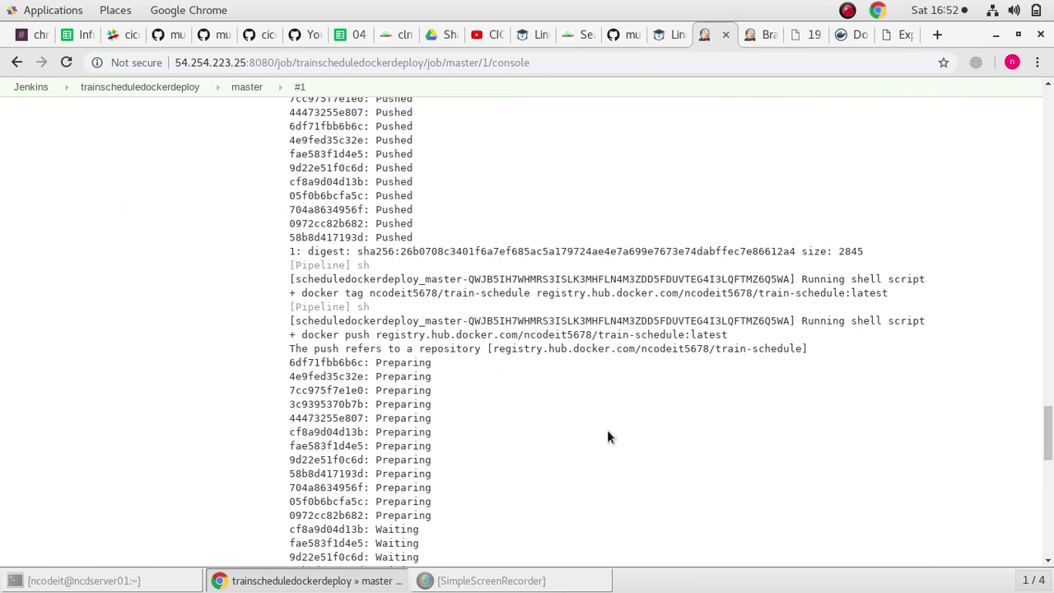
scroll(445, 340, down, 3)
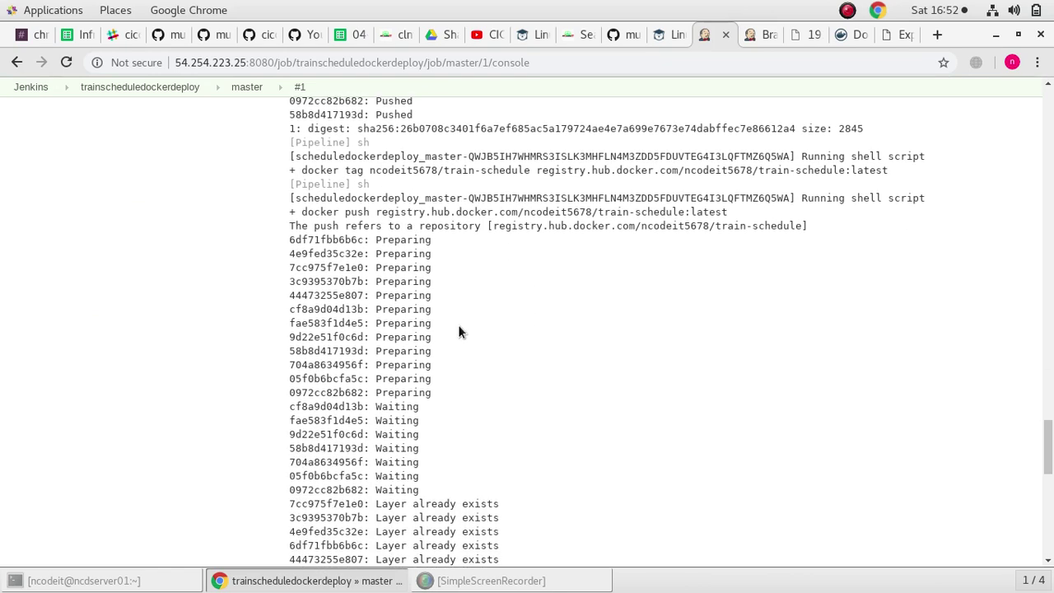
key(XF86MonBrightnessUp)
key(XF86MonBrightnessUp)
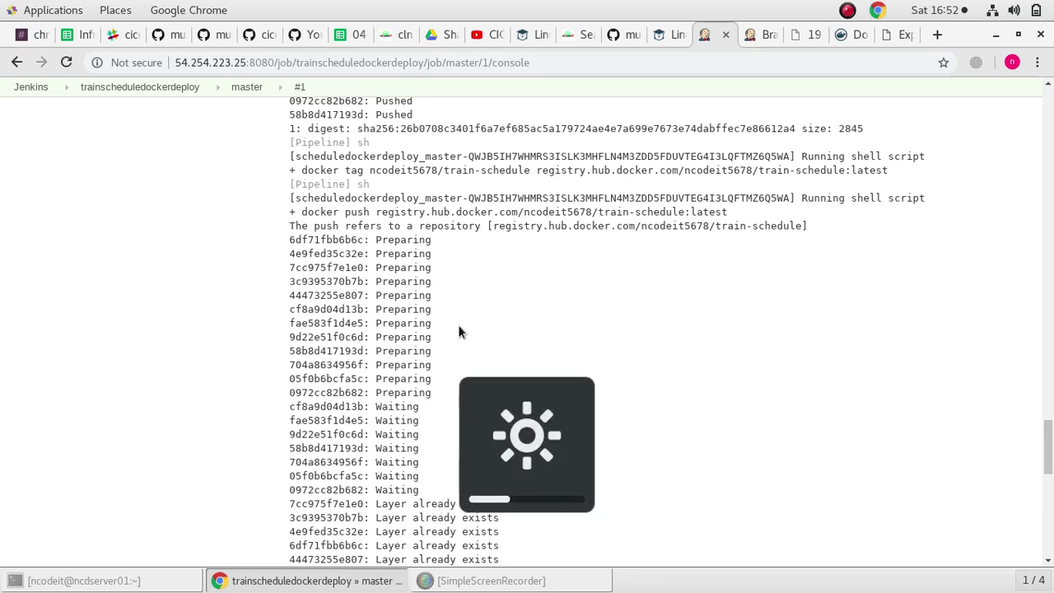
scroll(461, 333, down, 3)
scroll(464, 334, down, 8)
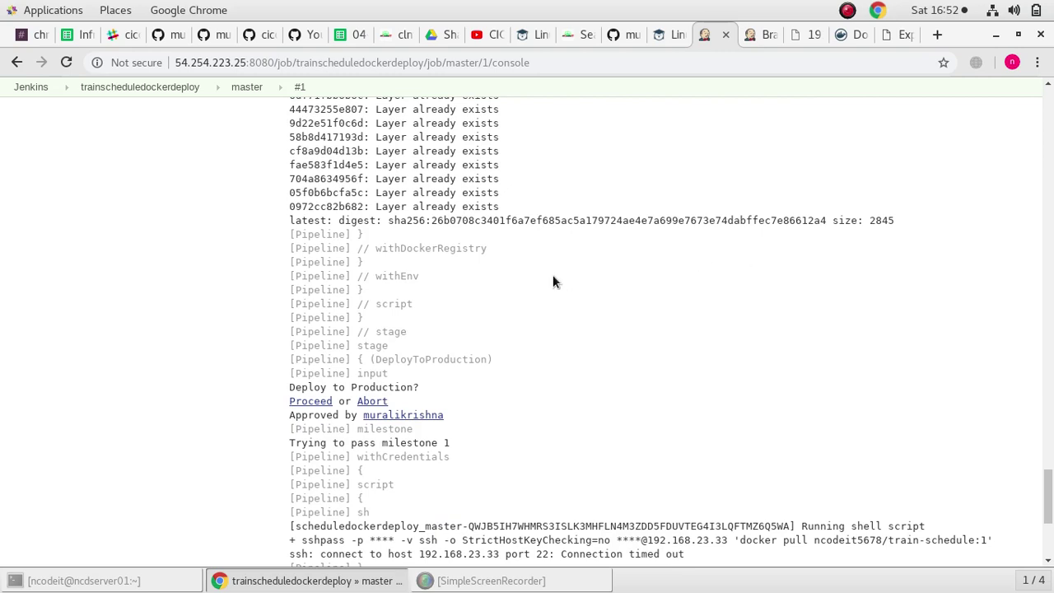
scroll(519, 294, down, 6)
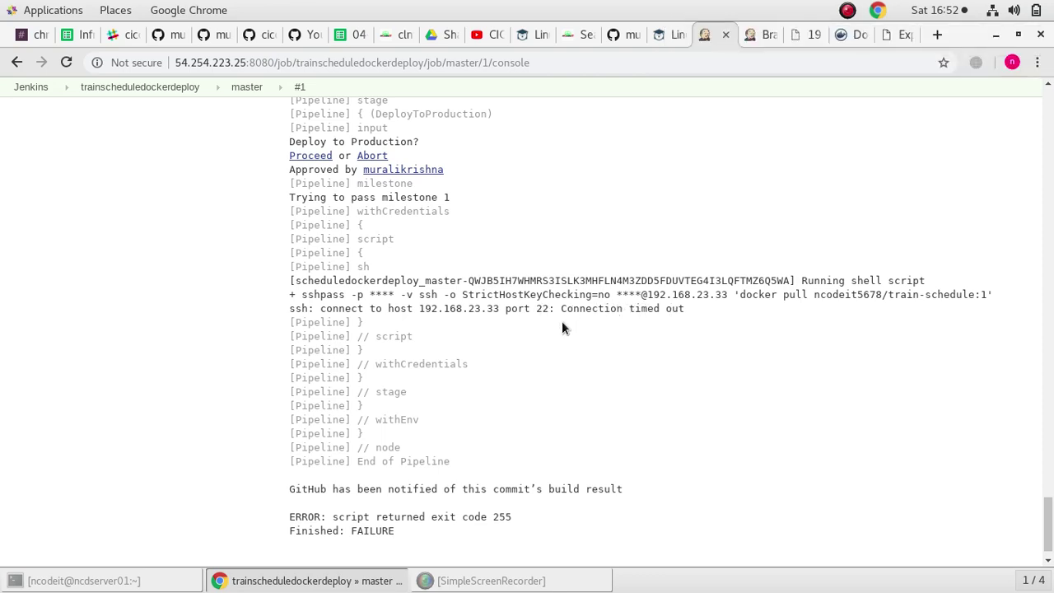
scroll(427, 254, up, 1)
scroll(427, 251, up, 4)
scroll(493, 330, down, 3)
scroll(509, 336, up, 9)
scroll(506, 317, up, 10)
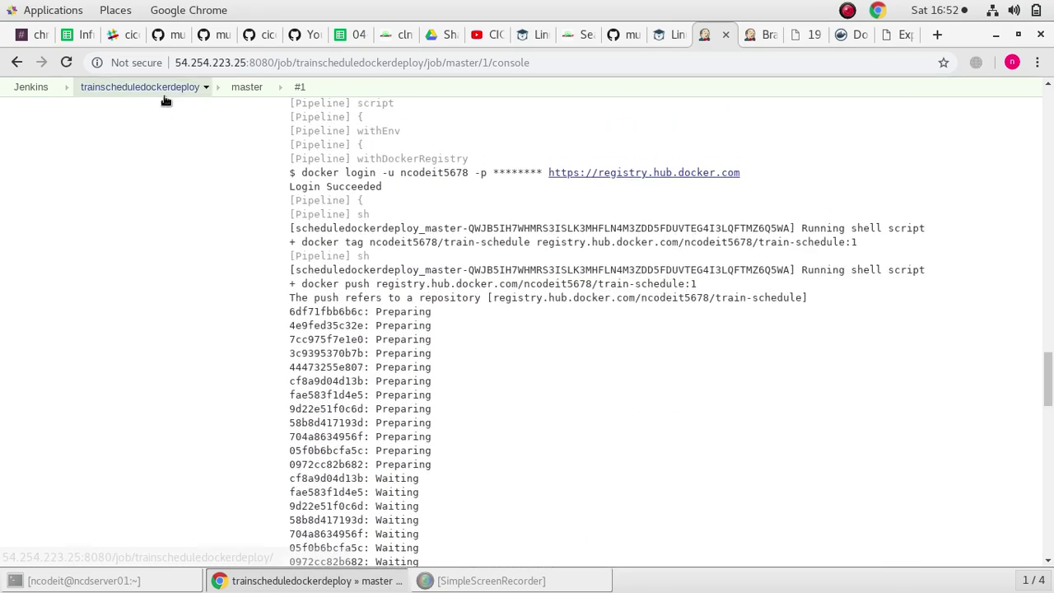
scroll(210, 122, up, 15)
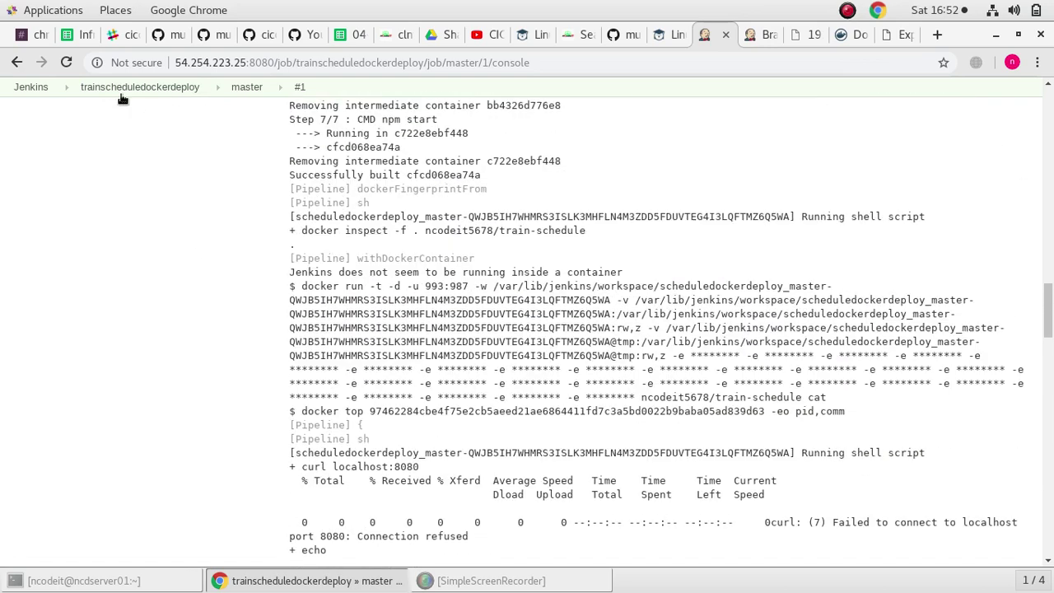
Go back to running build #2's console output, then bring the terminal forward.
click(17, 62)
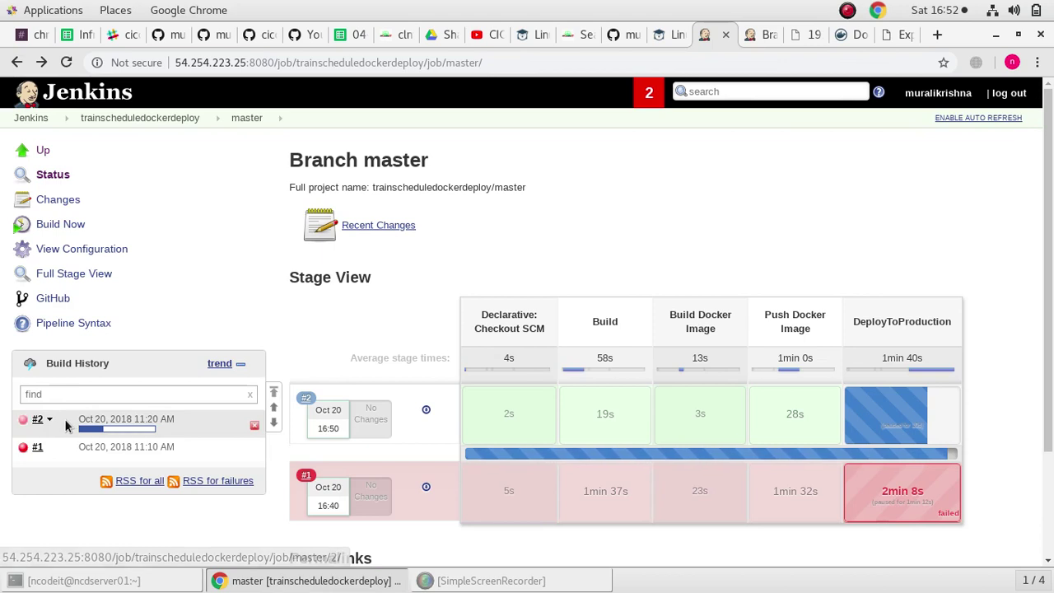
click(23, 420)
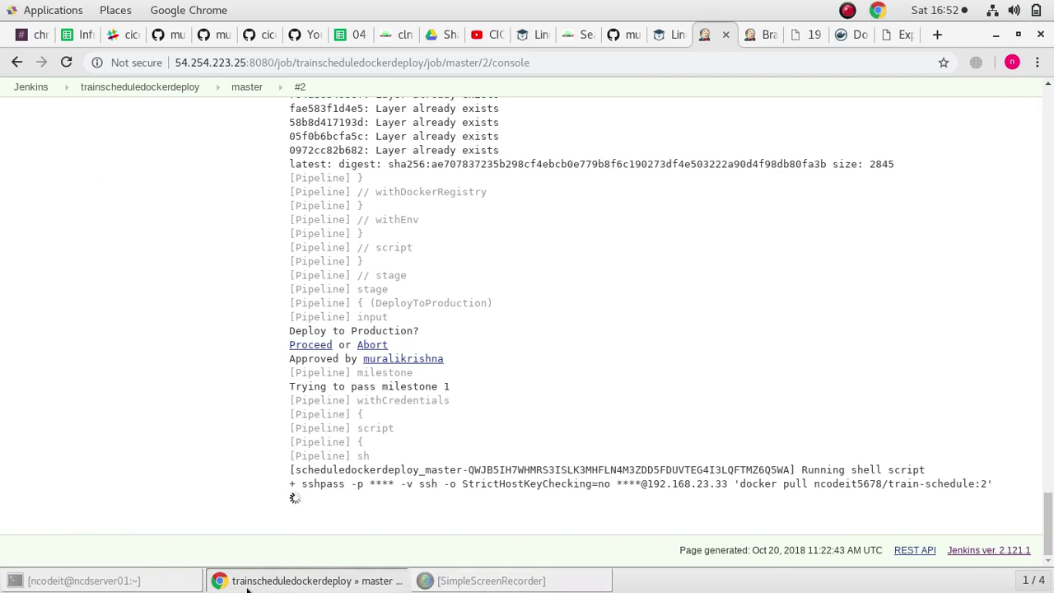
click(83, 580)
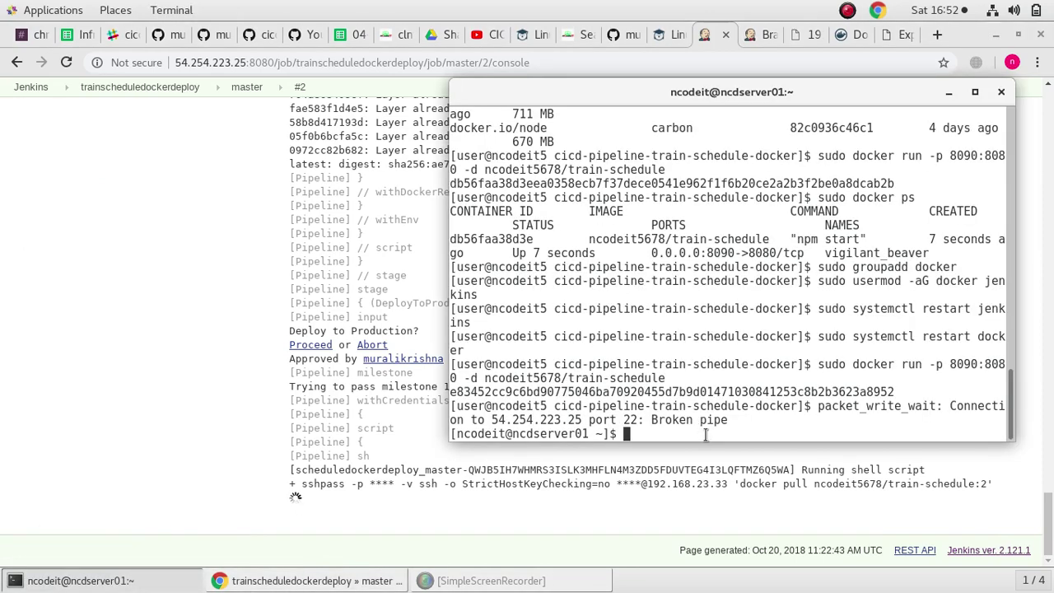
Reconnect over SSH to the server at 54.254.223.25 with the account password.
key(BackSpace)
key(BackSpace)
key(BackSpace)
key(BackSpace)
key(BackSpace)
key(Up)
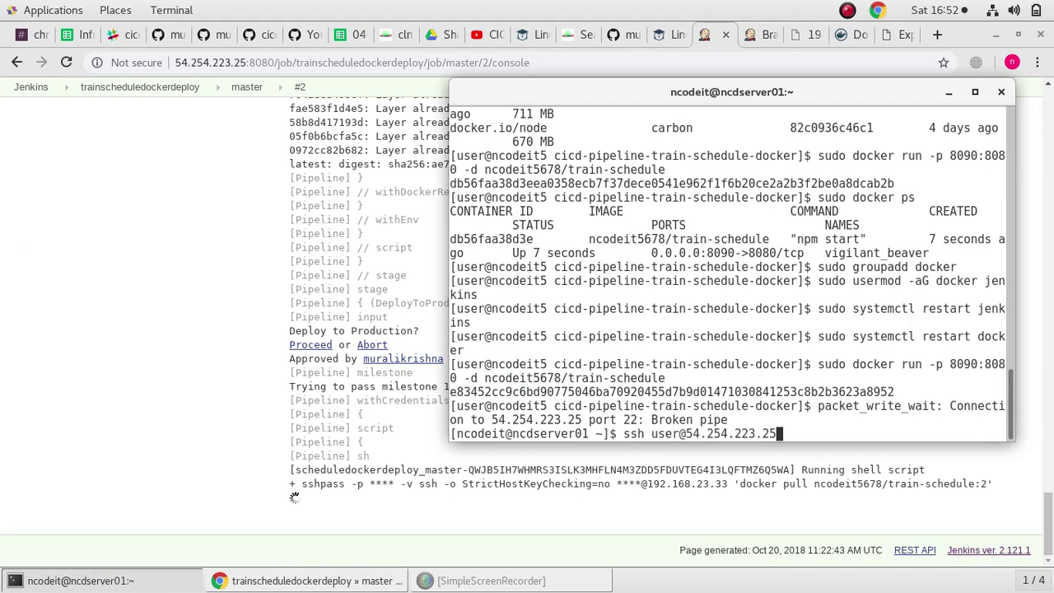
key(Return)
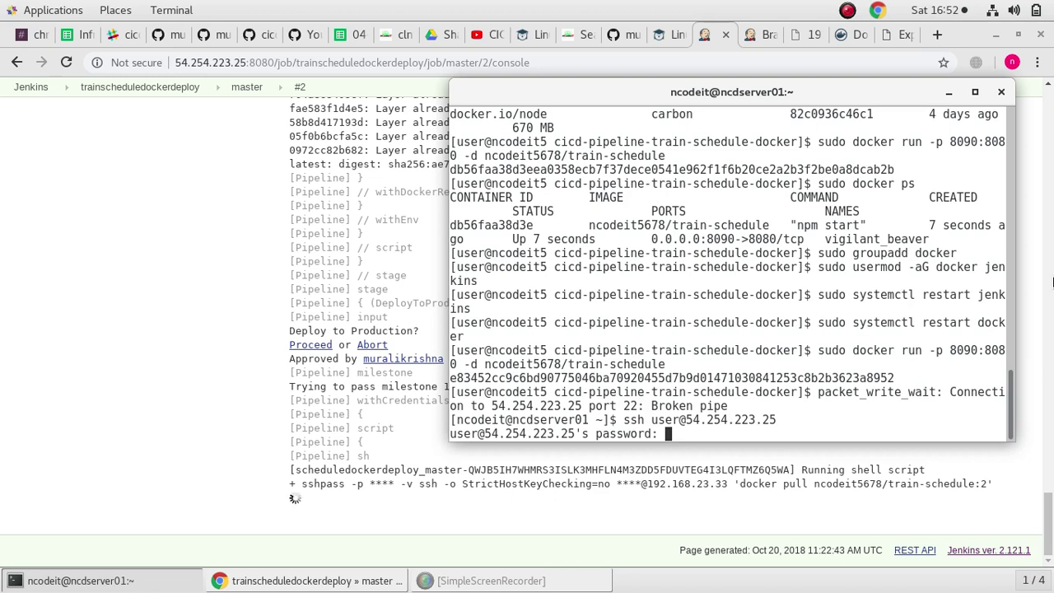
key(Return)
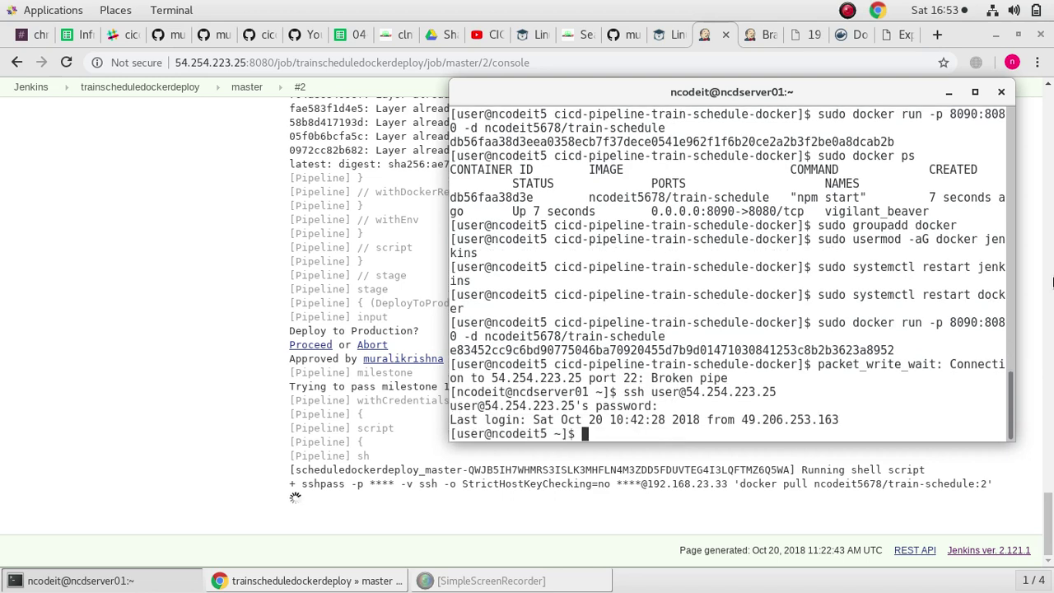
Try ssh, then sudo ssh, to 192.168.23.33, cancel both hangs, and run ls.
text(ssh ncodeit)
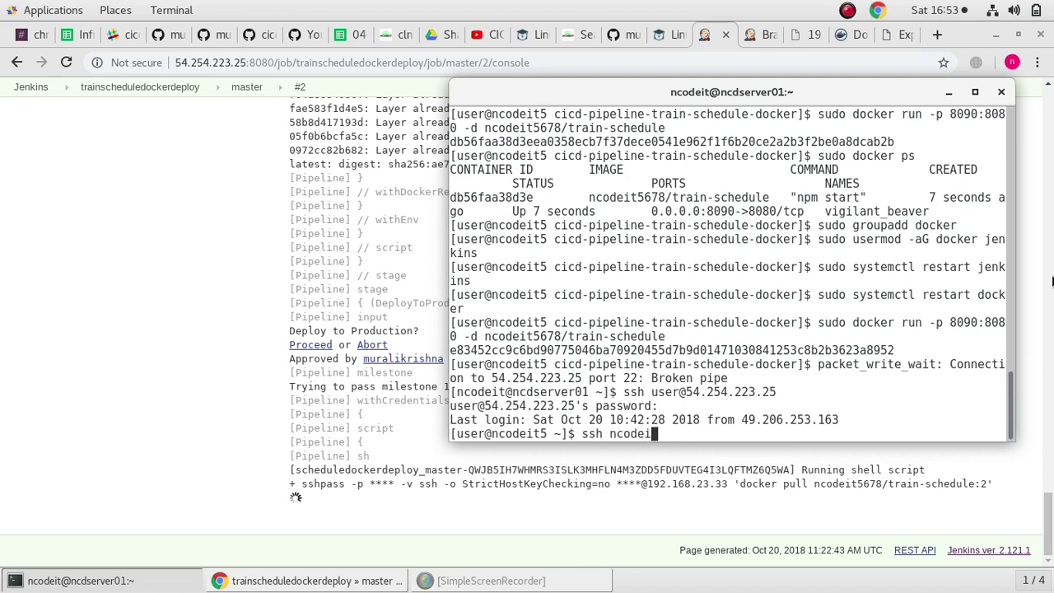
text(adm@192.168)
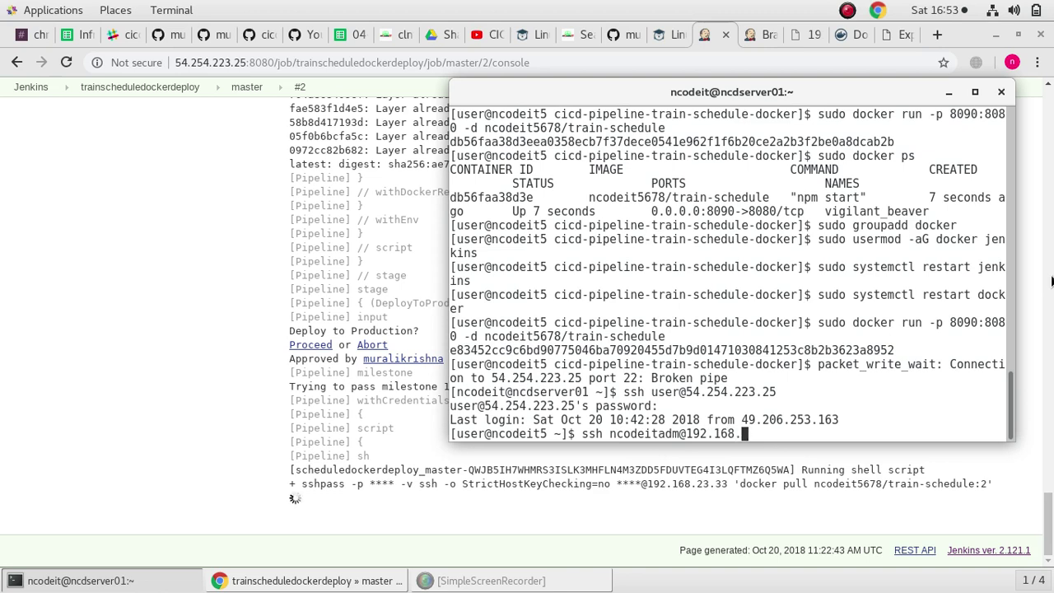
text(.23.33)
key(Return)
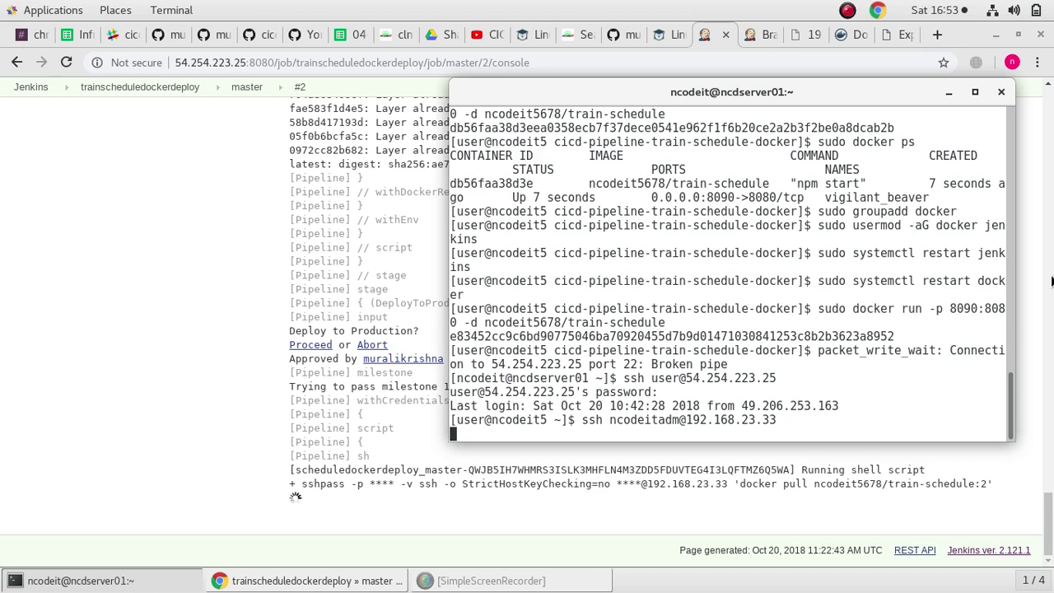
key(ctrl+c)
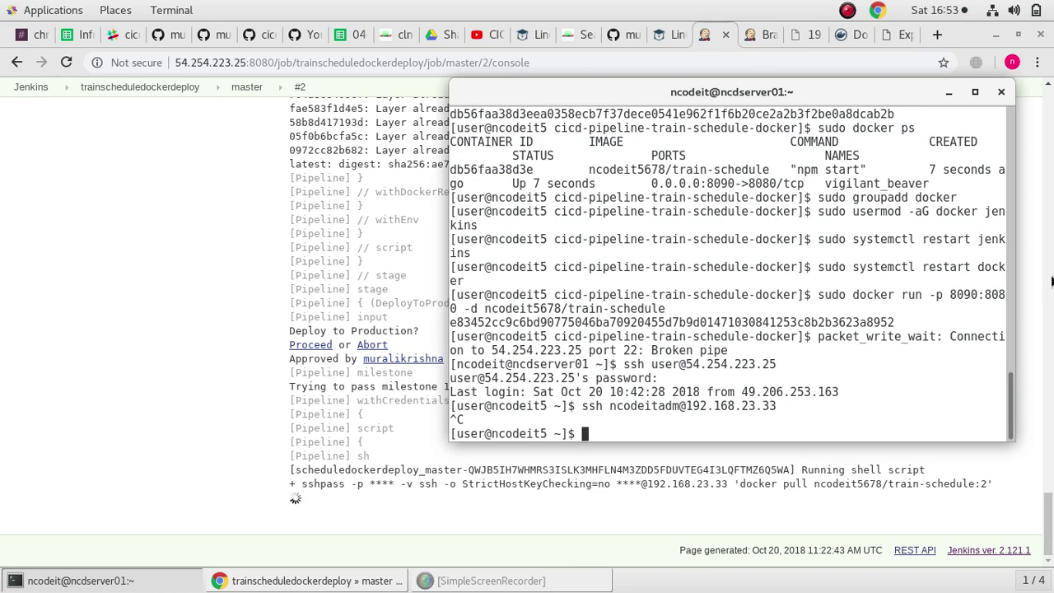
text(sudo)
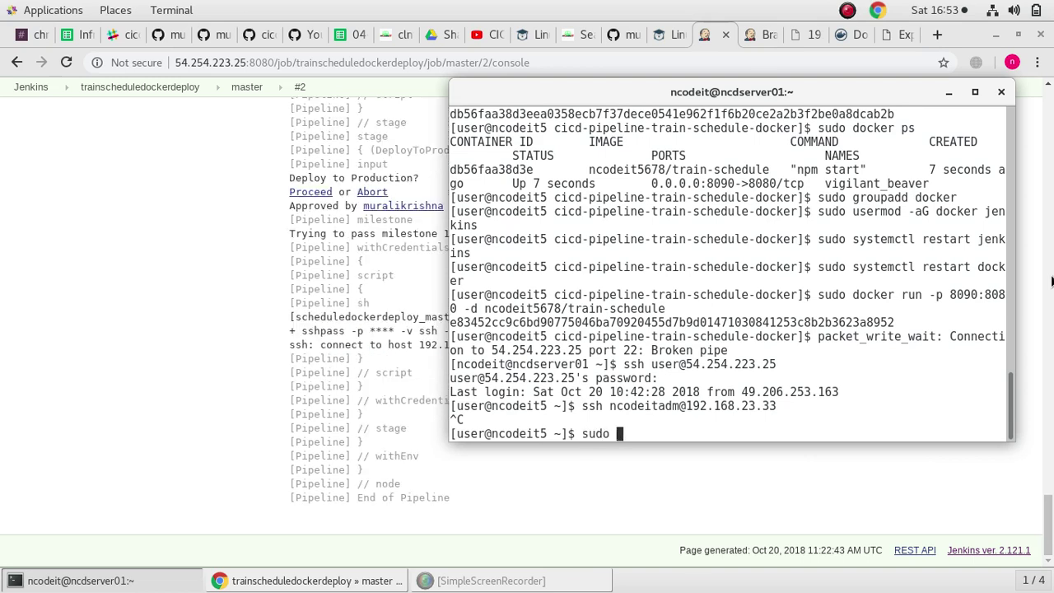
key(Up)
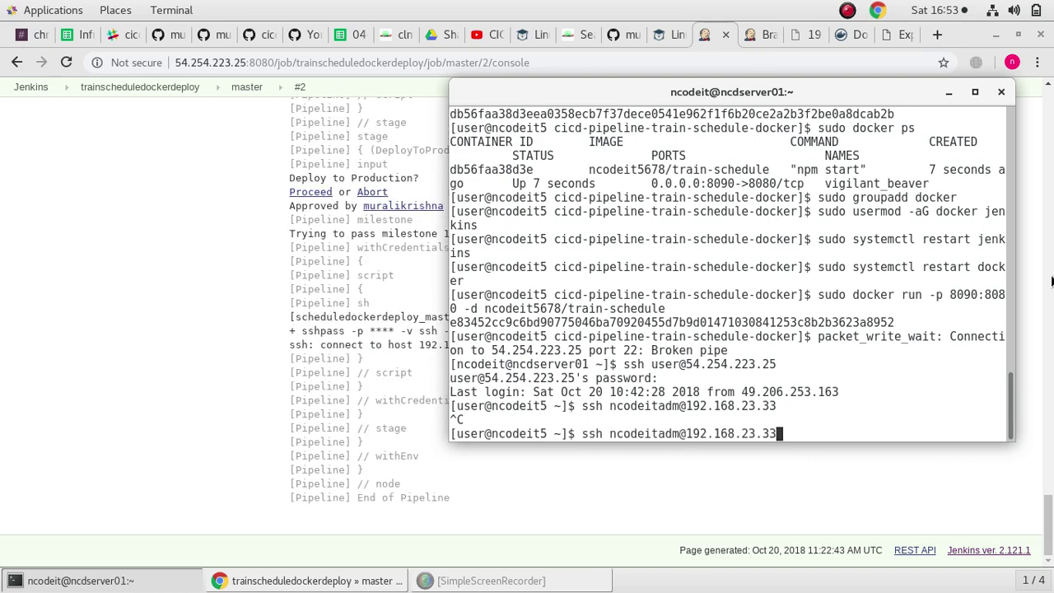
key(Left)
key(Left)
key(Left)
key(Left)
key(Left)
key(Left)
key(Left)
key(Left)
key(Left)
key(Left)
key(Left)
key(Left)
key(Left)
key(Left)
key(Left)
key(Left)
key(Left)
key(Left)
key(Left)
key(Left)
text(sudo)
key(Return)
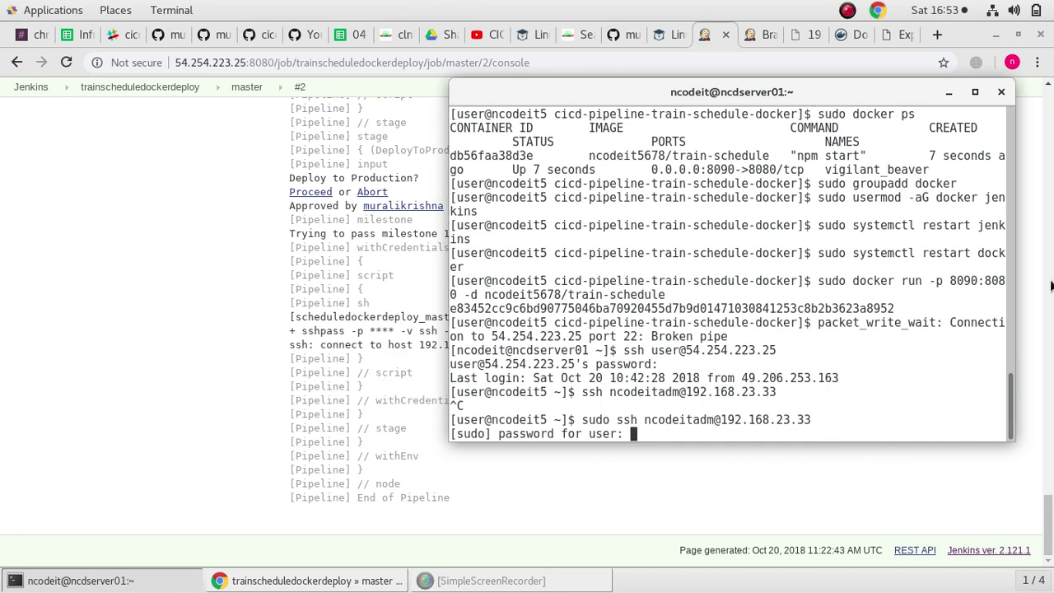
key(Return)
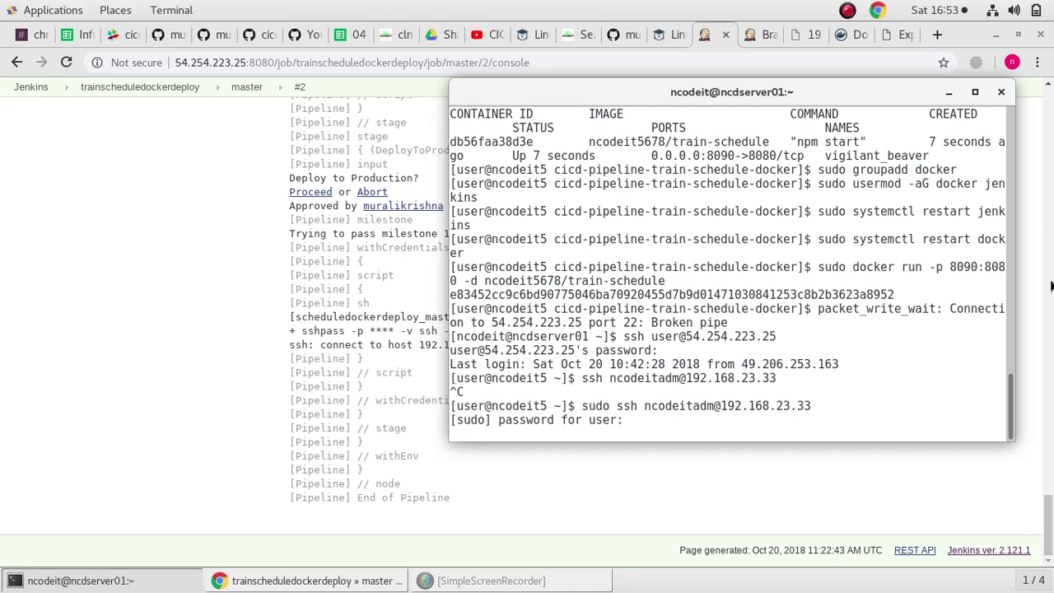
key(ctrl+c)
text(ls)
key(Return)
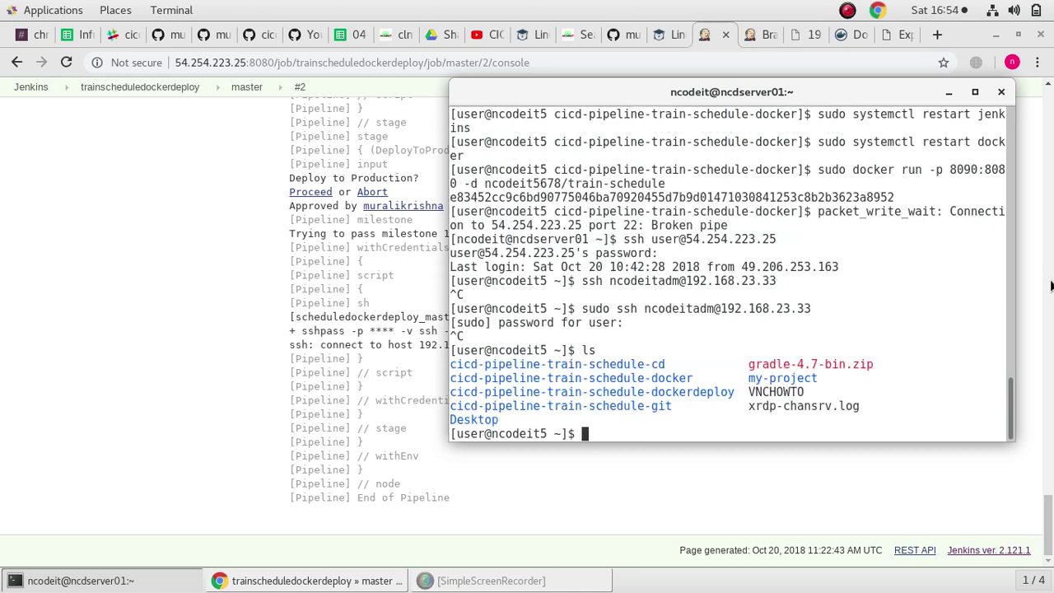
Clear the screen and run ip a in a second terminal tab to list interfaces.
text(clear)
key(Return)
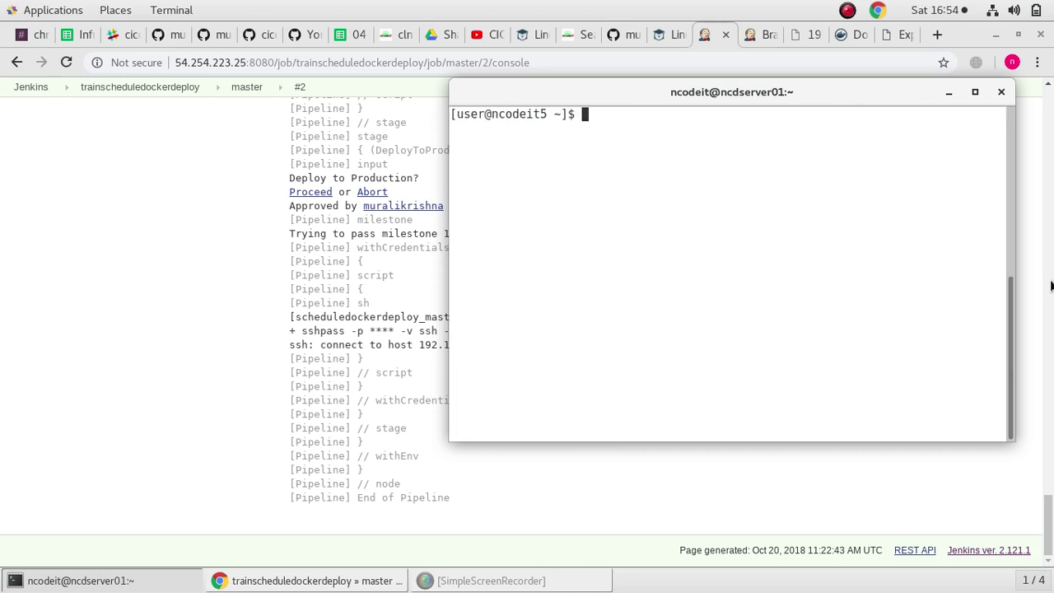
right_click(630, 171)
click(647, 205)
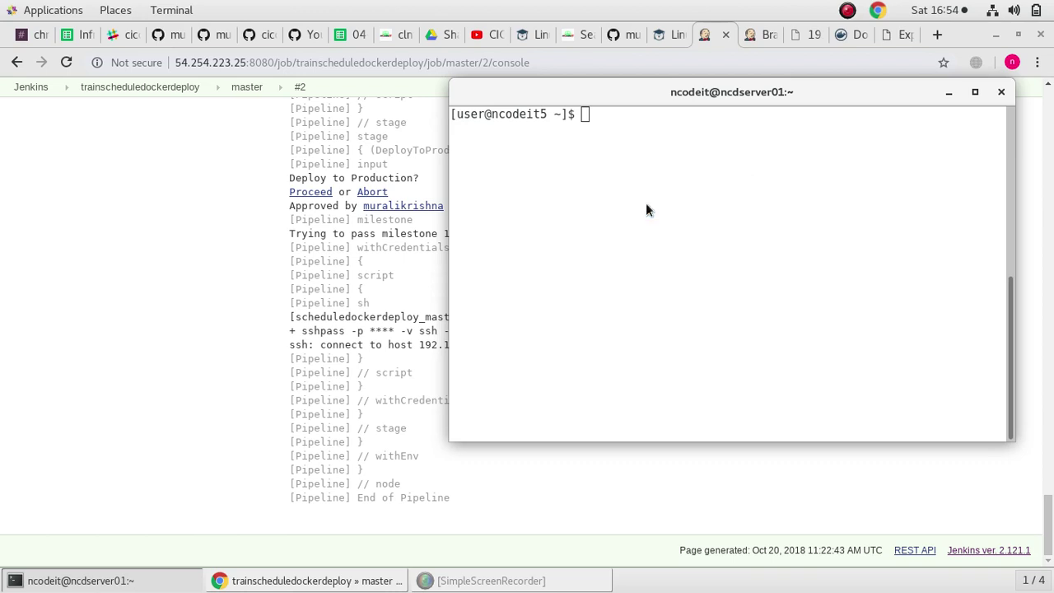
text(ip a)
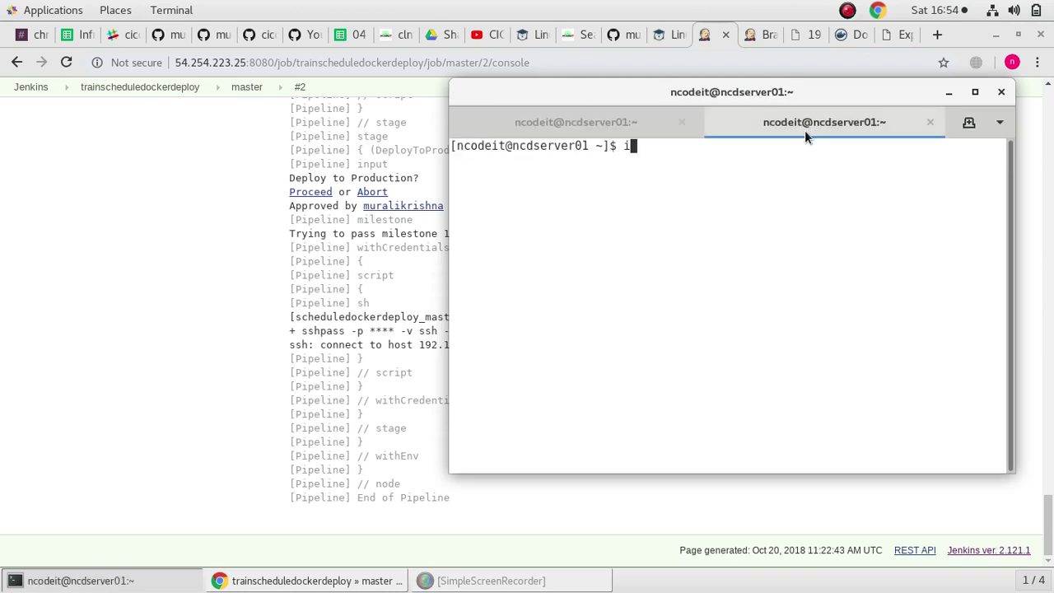
key(Return)
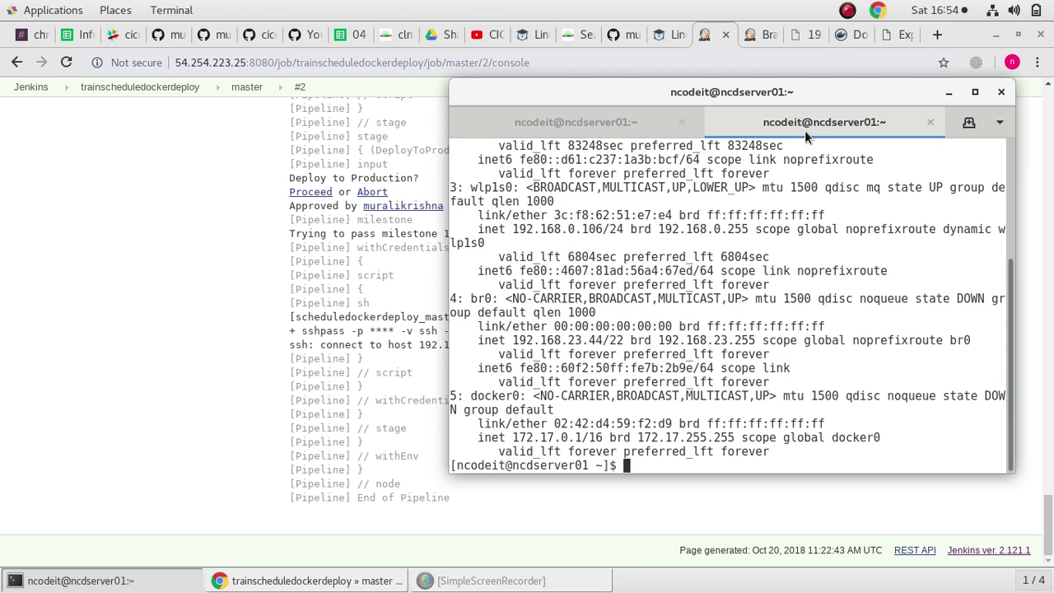
Return to the first terminal session, then check the Train Schedule app and build #2's console.
click(626, 122)
click(897, 42)
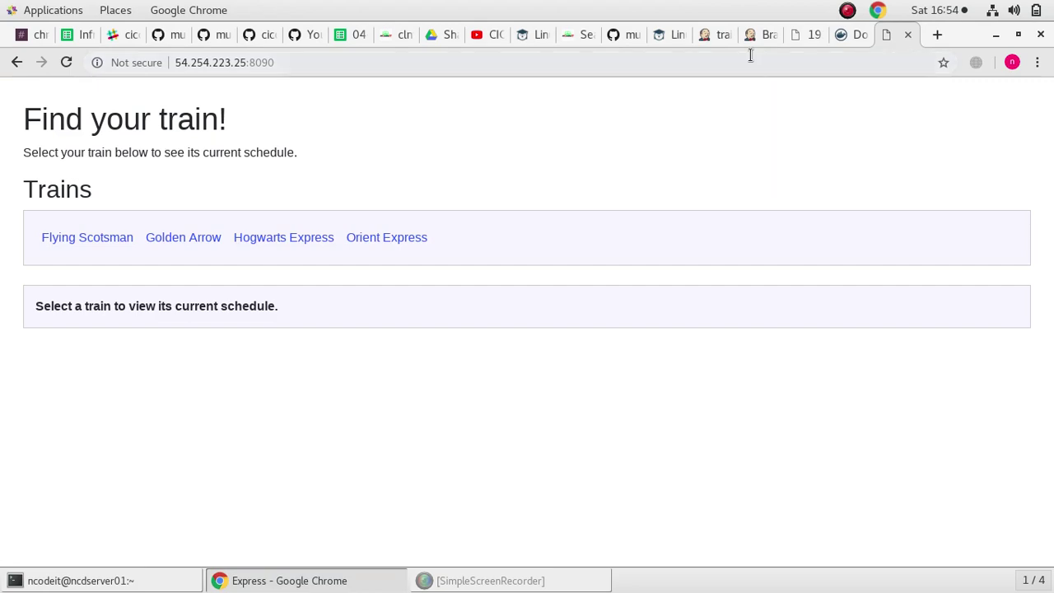
click(758, 36)
click(719, 36)
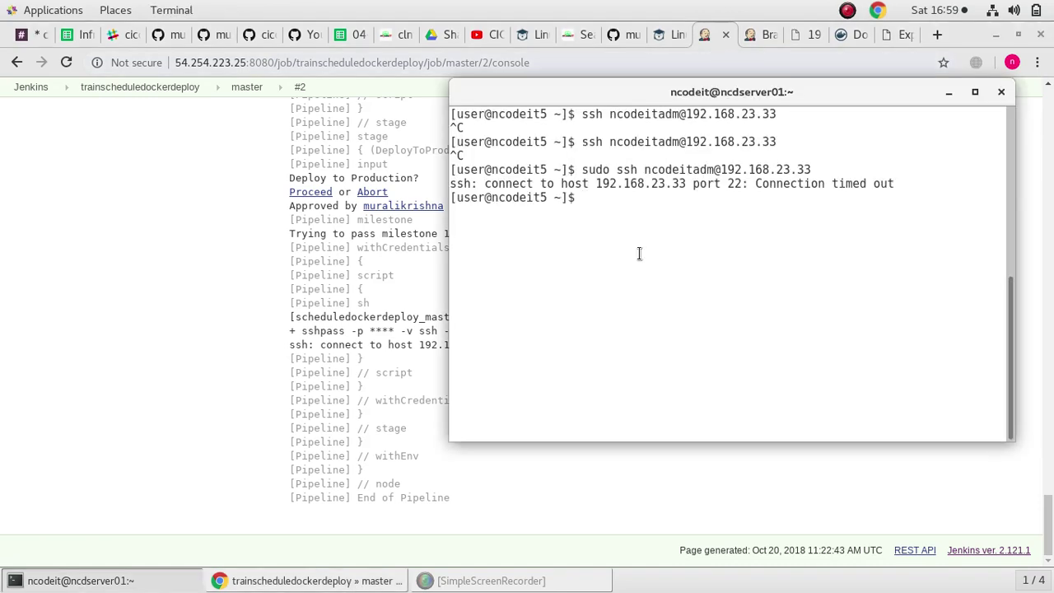
Open Manage Jenkins > Configure System and clear the old prod_ip value 192.168.23.33.
click(755, 43)
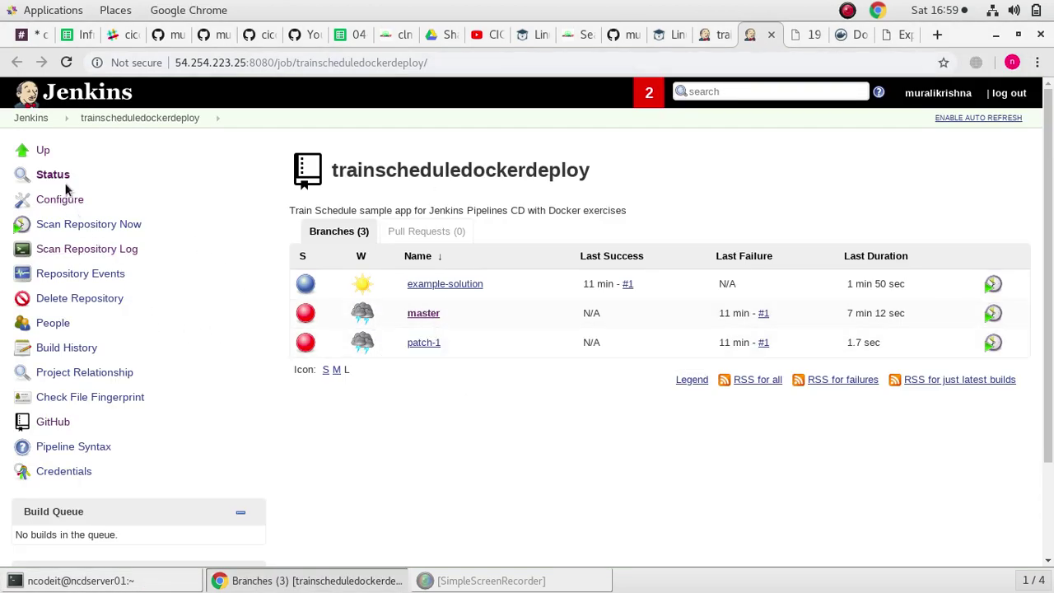
click(31, 117)
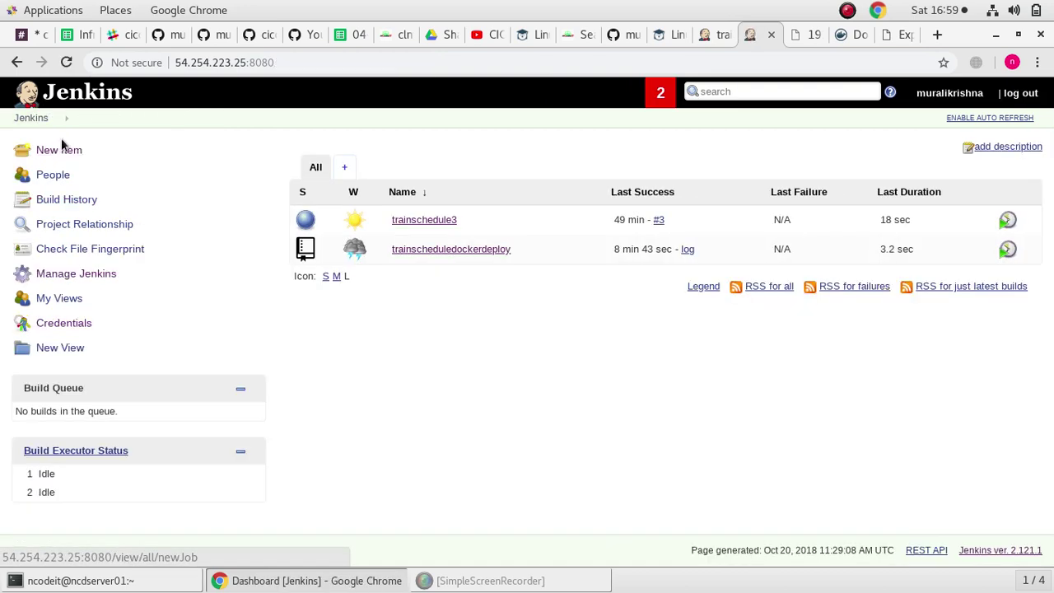
click(77, 278)
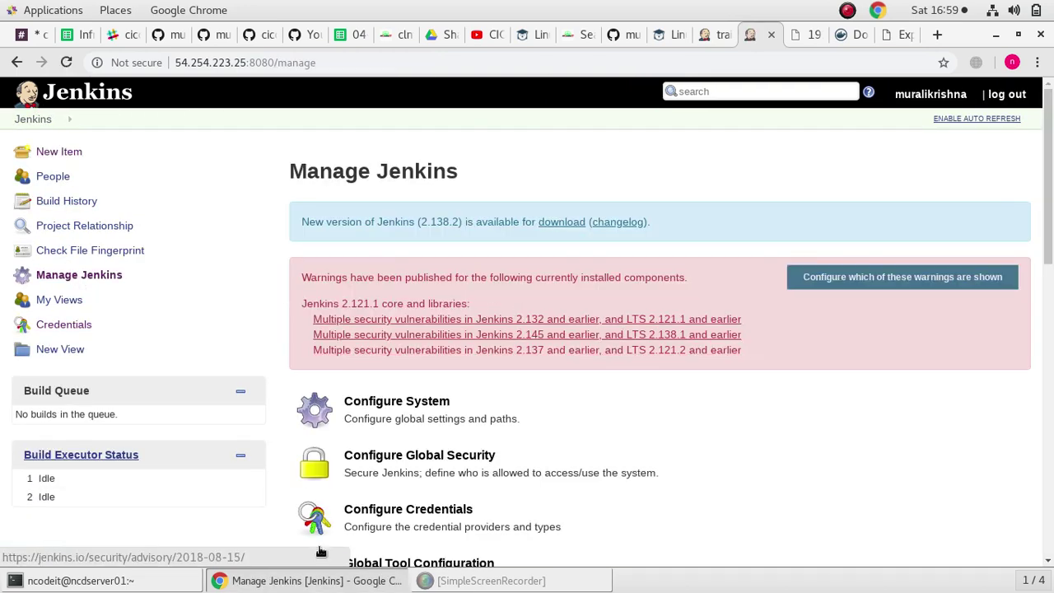
click(435, 400)
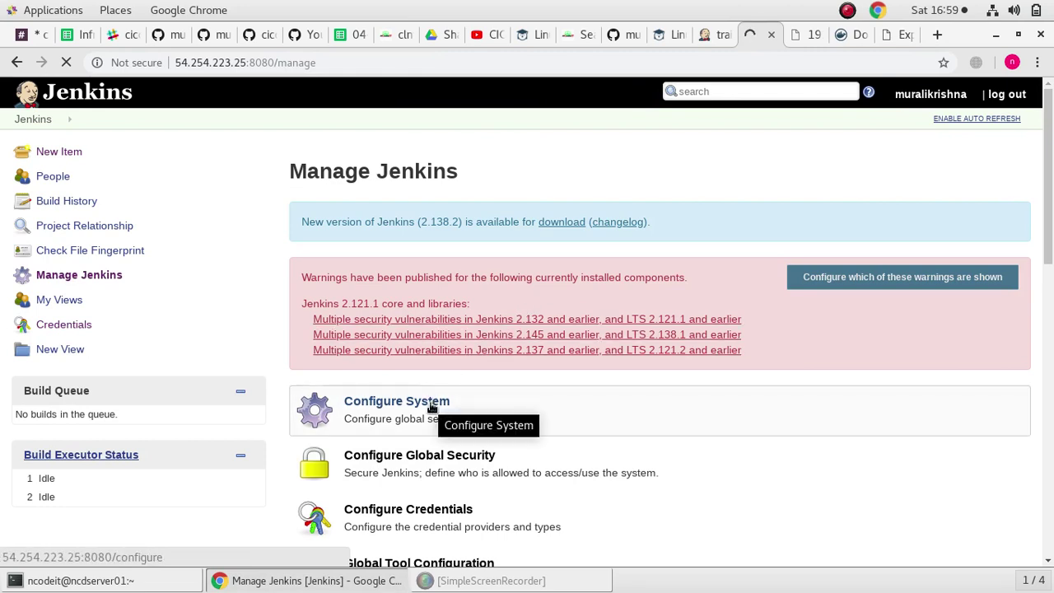
scroll(469, 377, down, 5)
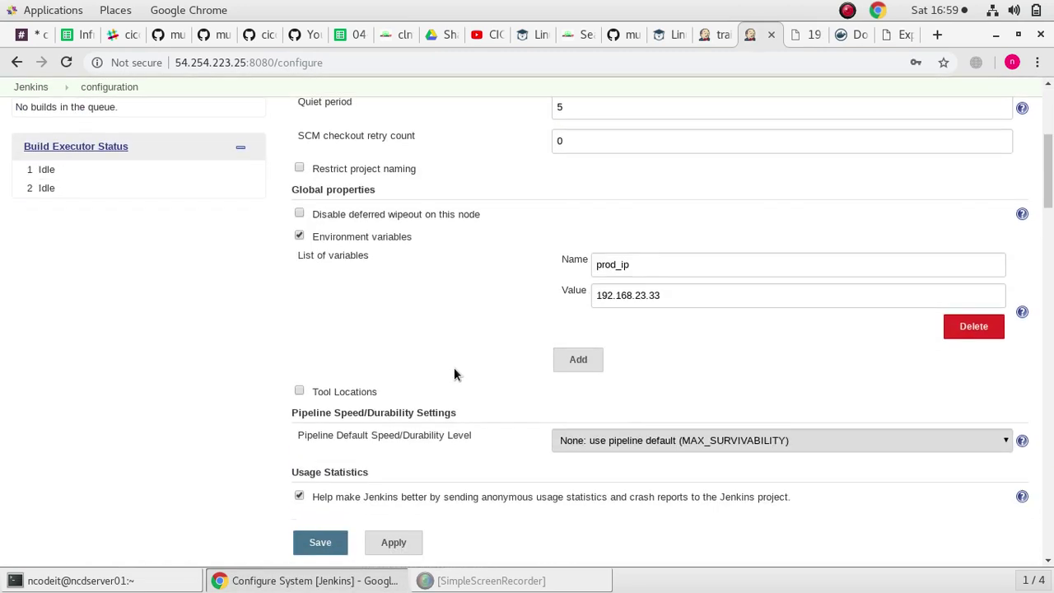
click(684, 234)
key(ctrl+a)
key(BackSpace)
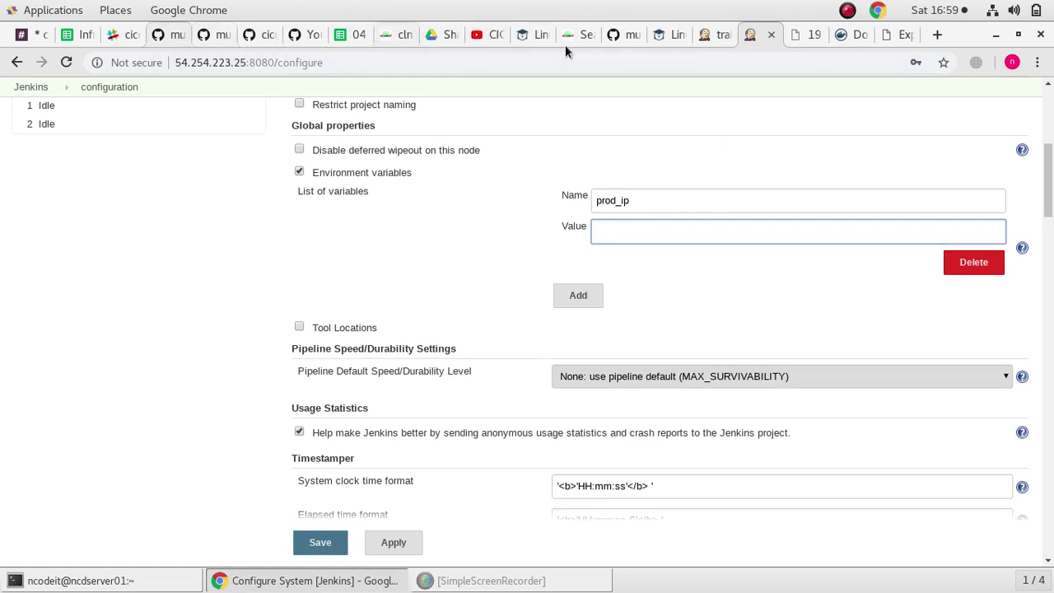
Copy server 3's public IP 54.255.226.136 from Cloud Servers and paste it as prod_ip.
click(528, 35)
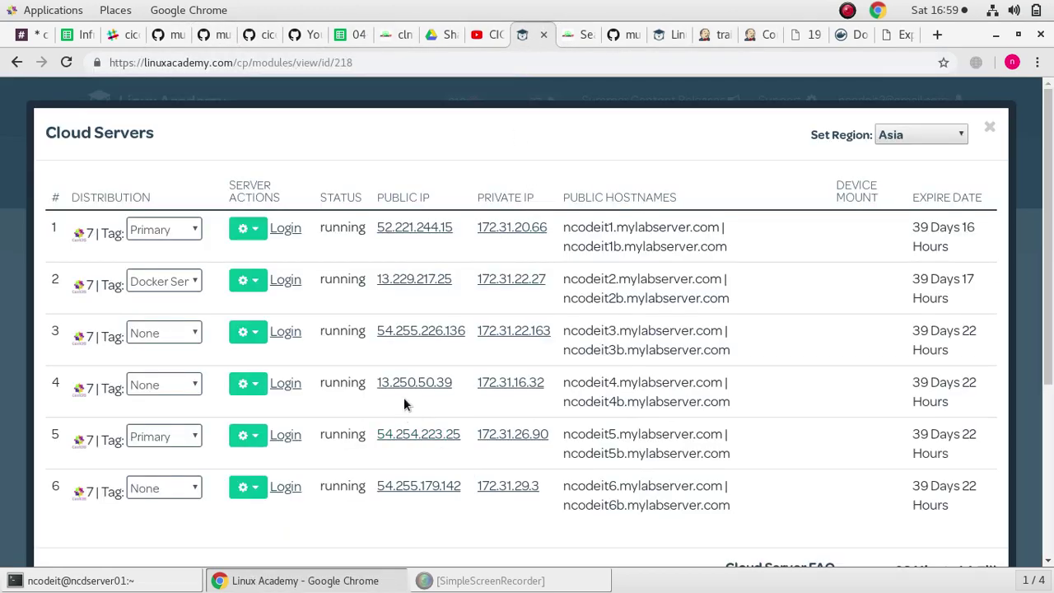
drag(374, 333, 449, 340)
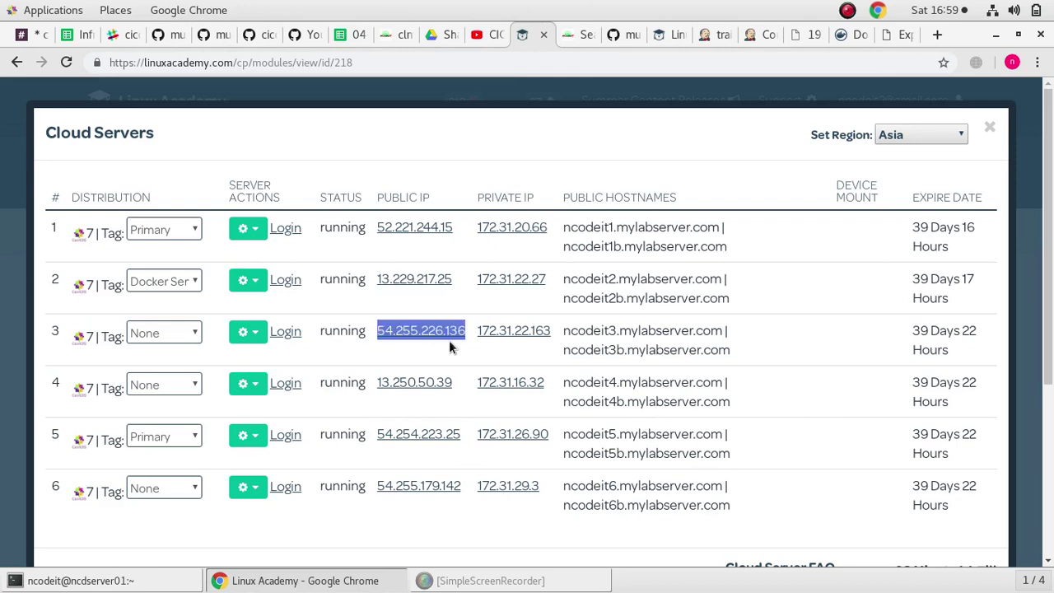
click(33, 580)
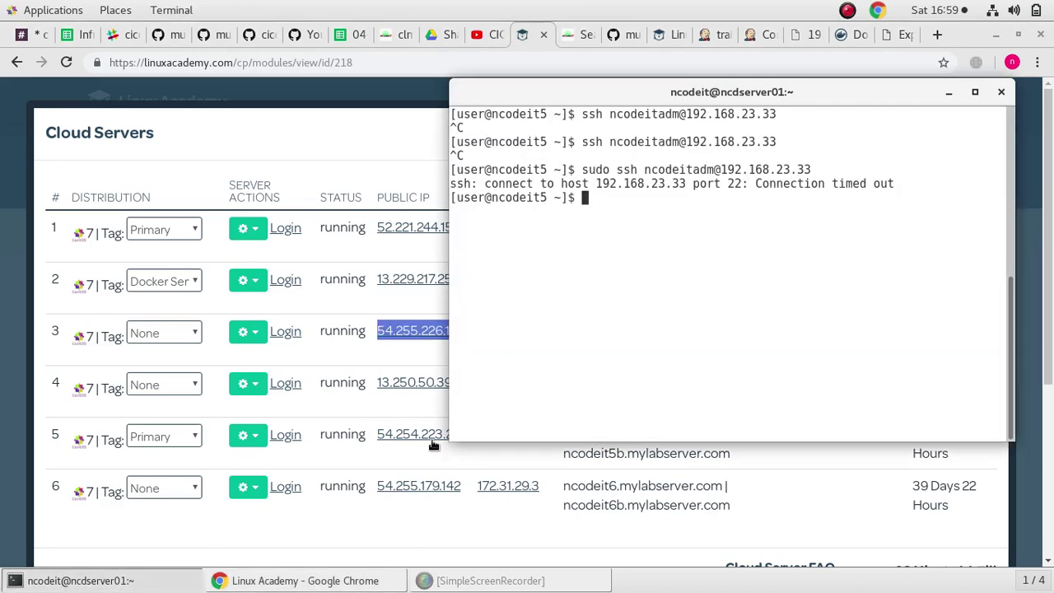
click(150, 568)
click(715, 41)
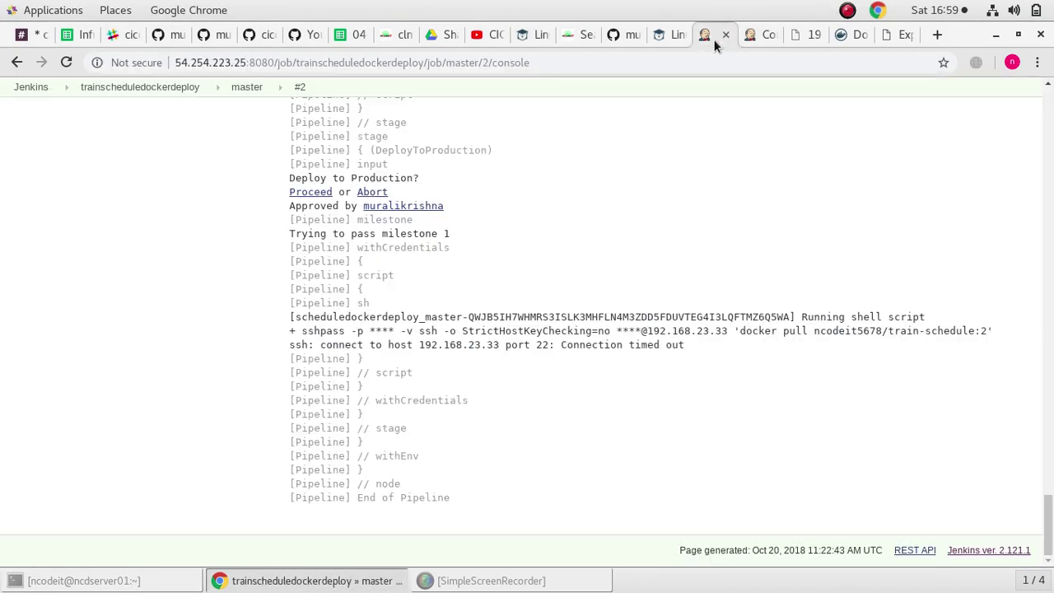
click(758, 37)
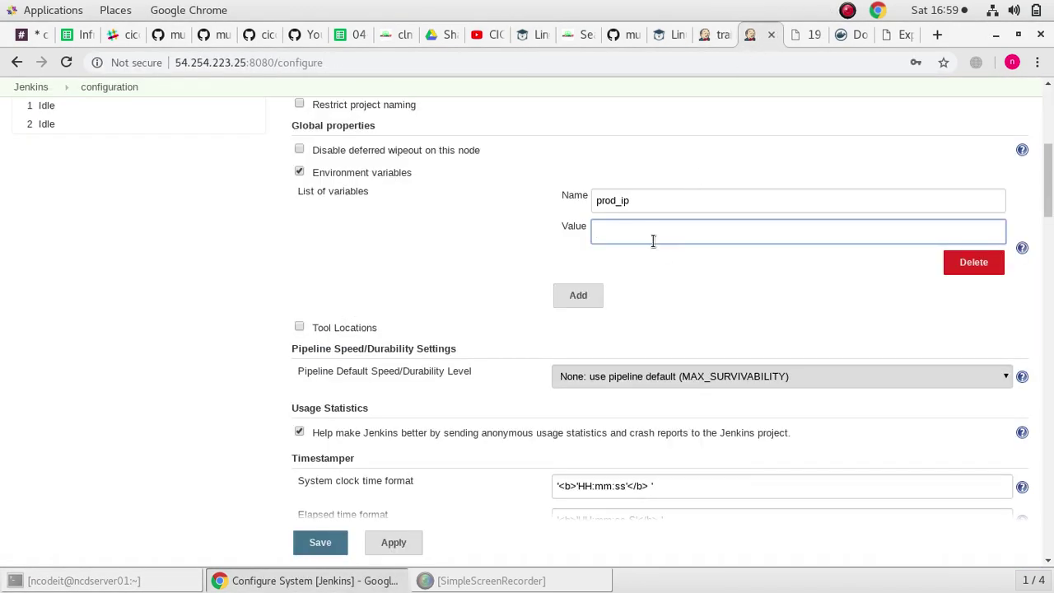
right_click(653, 239)
click(694, 340)
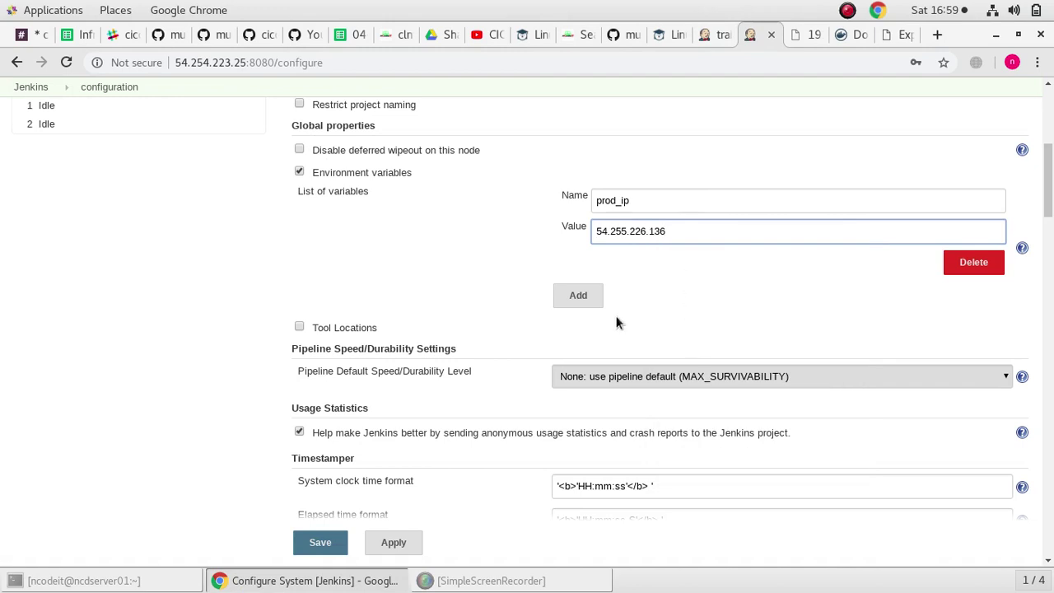
Apply and save the configuration, then reopen it to verify prod_ip and save again.
scroll(357, 490, down, 3)
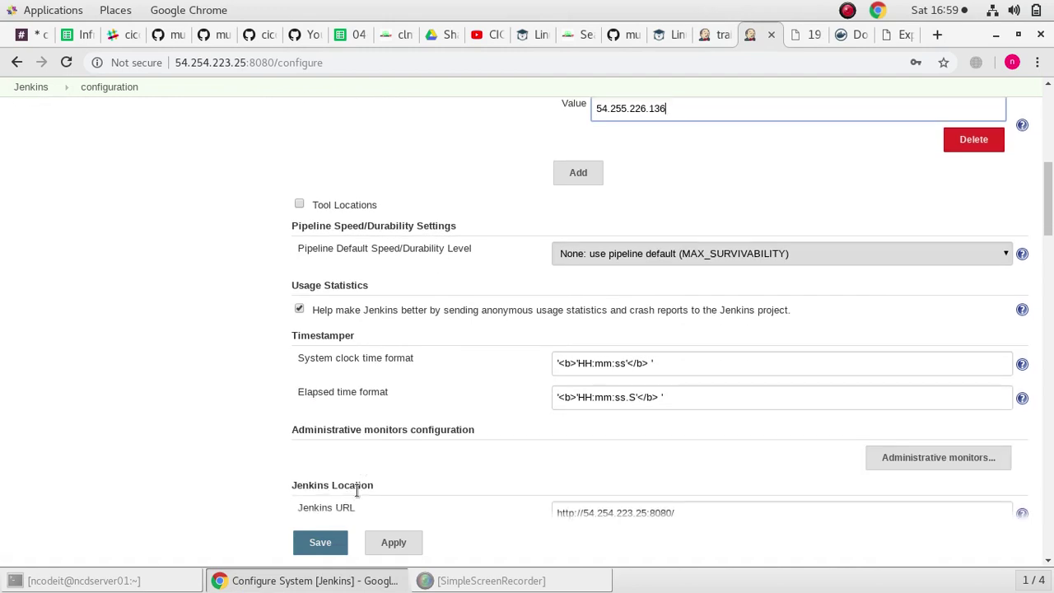
click(390, 546)
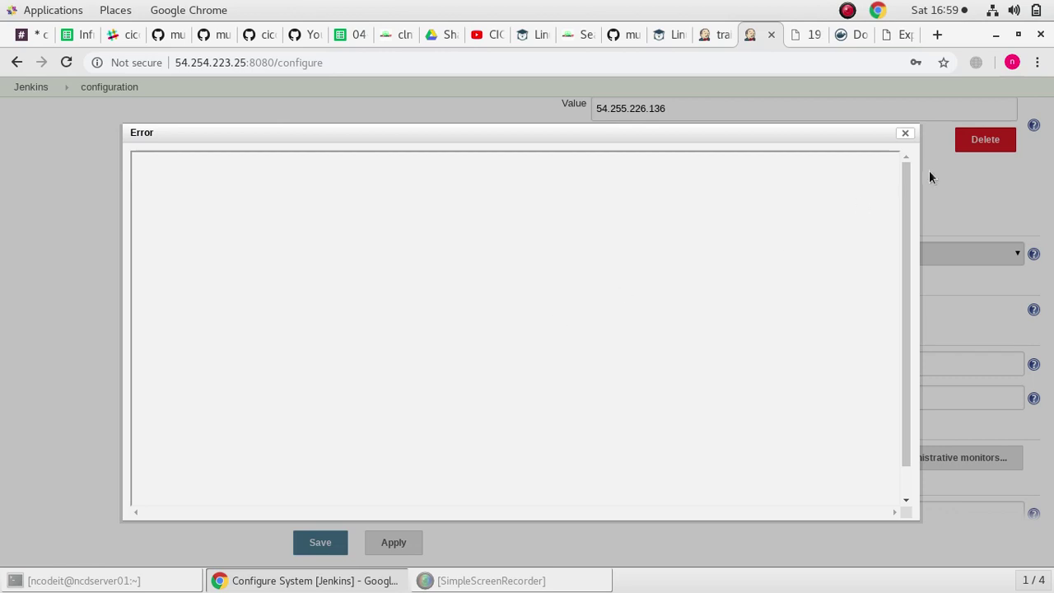
click(906, 134)
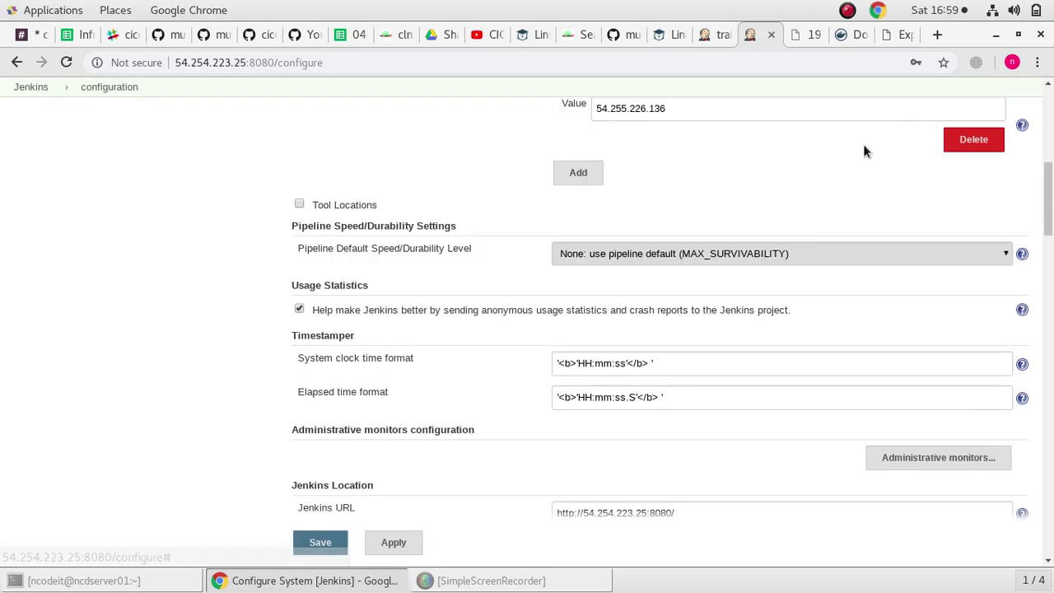
click(320, 541)
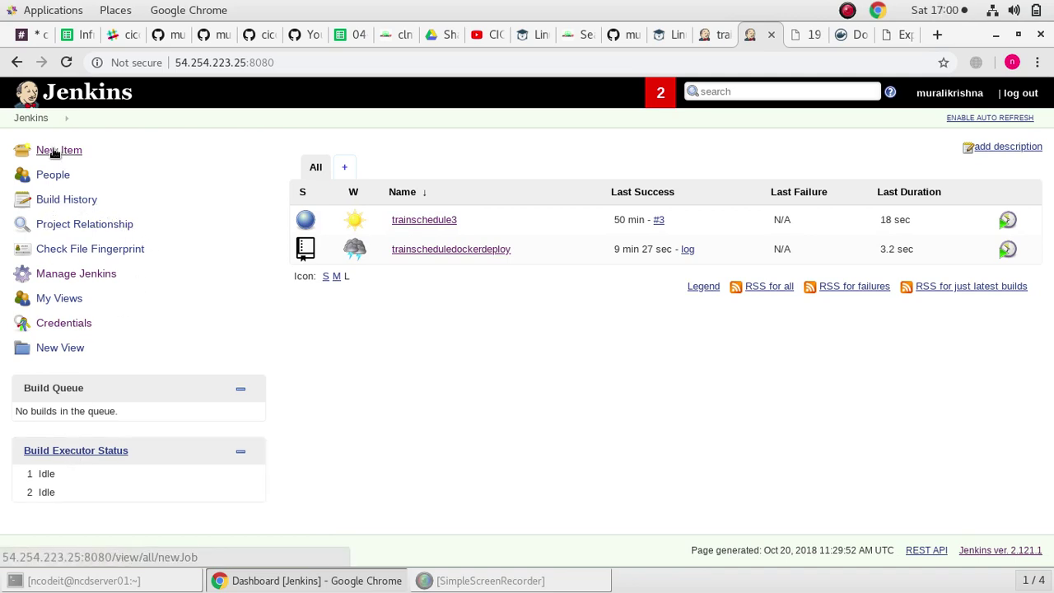
click(106, 274)
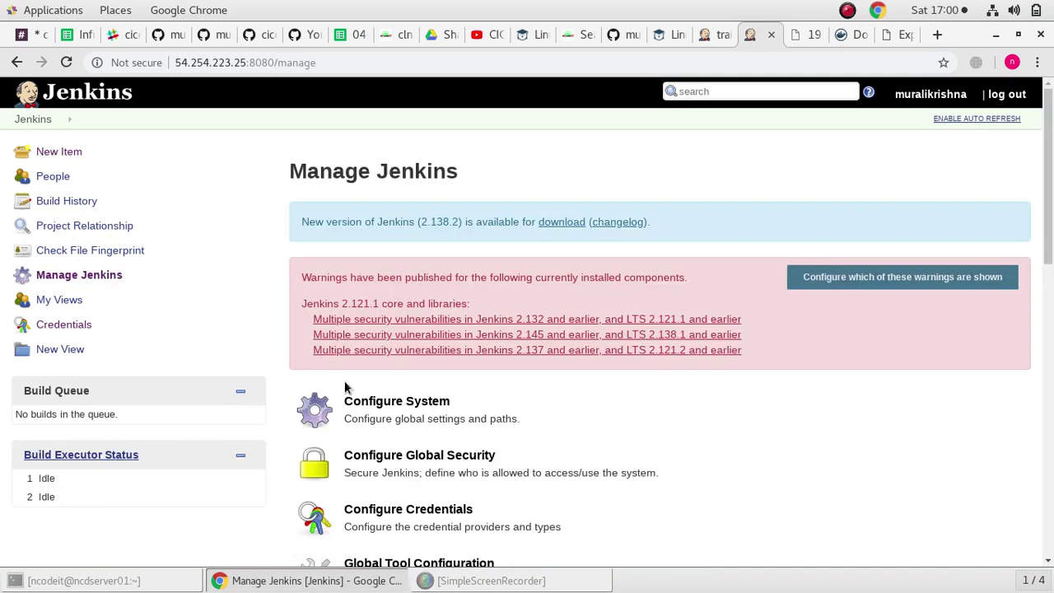
click(370, 401)
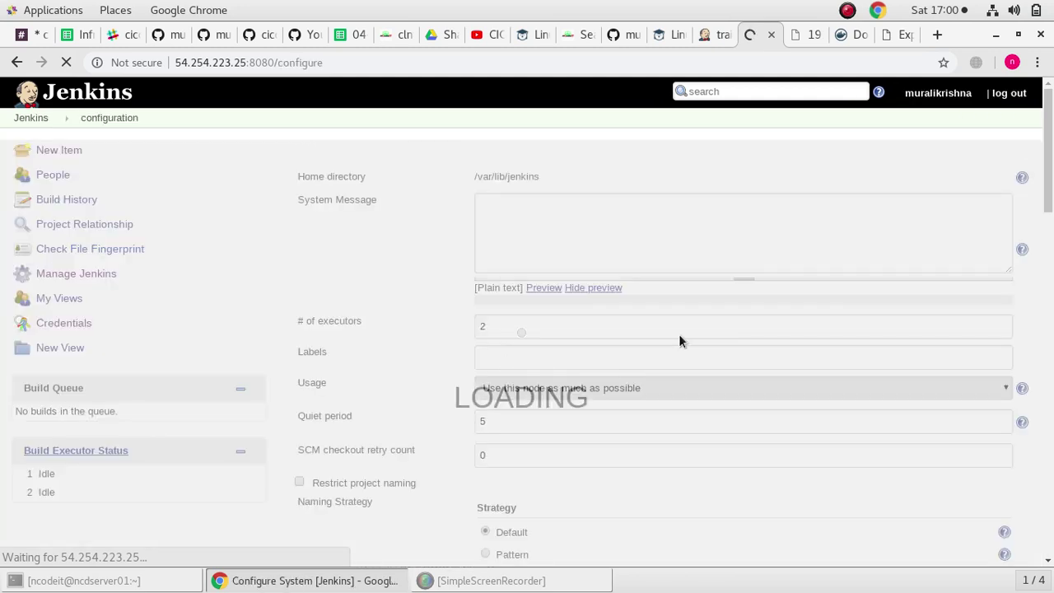
scroll(611, 344, down, 5)
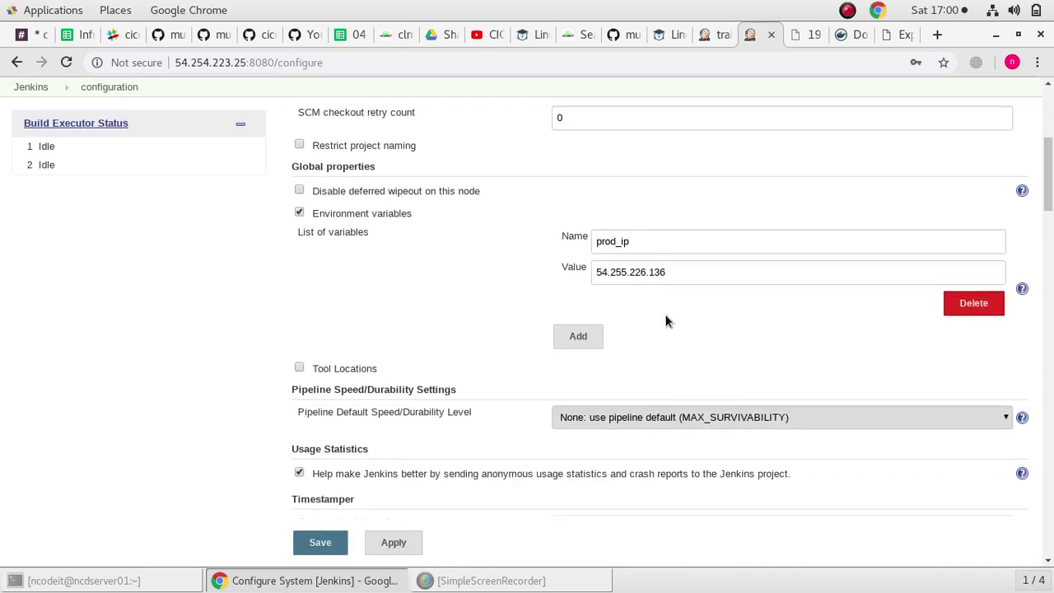
click(385, 544)
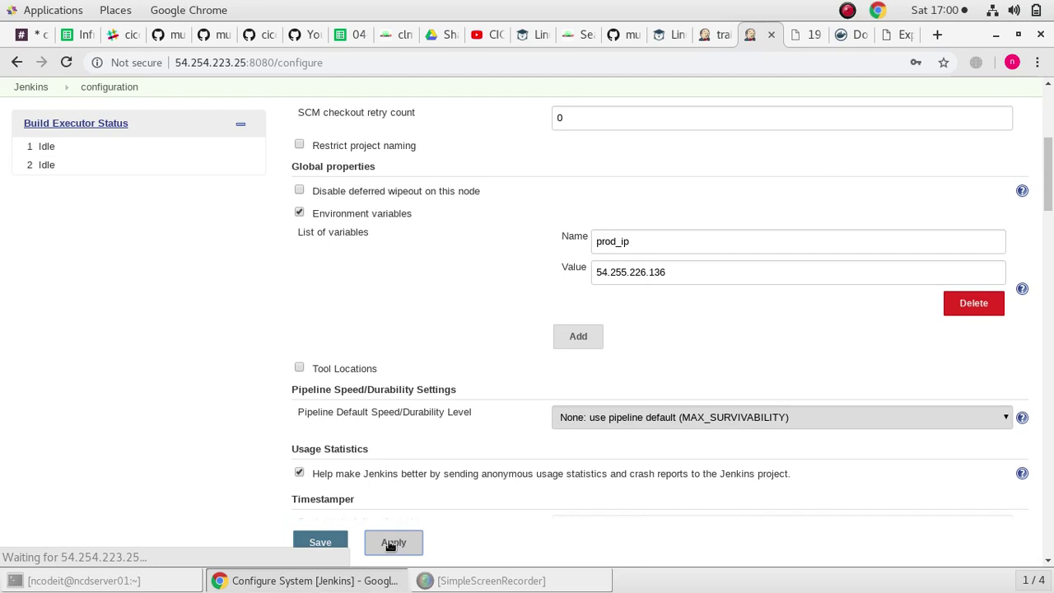
click(321, 543)
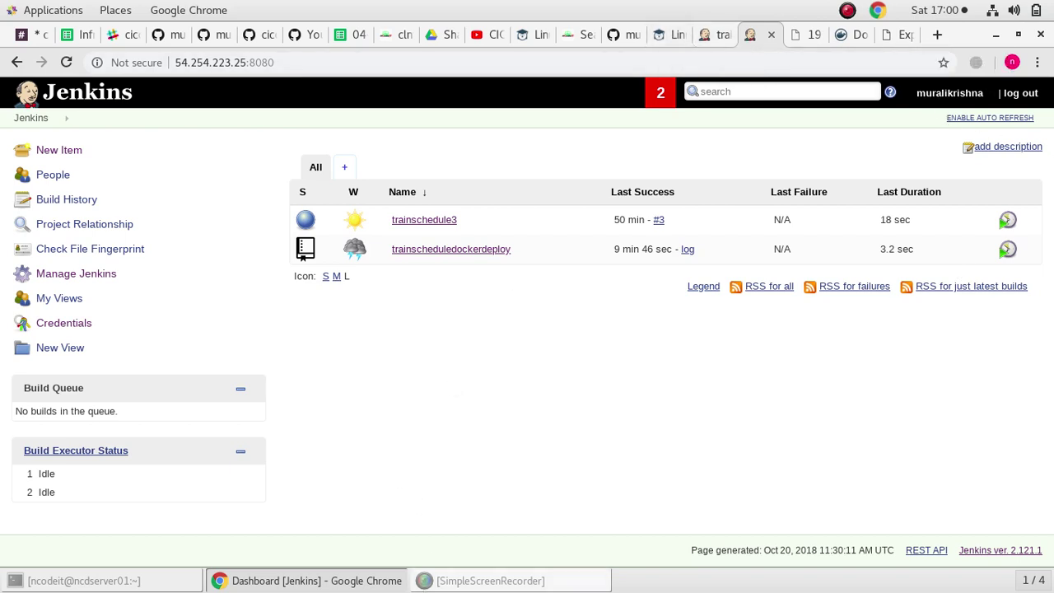
Raise the terminal, erase the partially typed command, then view the master Jenkinsfile on GitHub.
click(174, 581)
text(d)
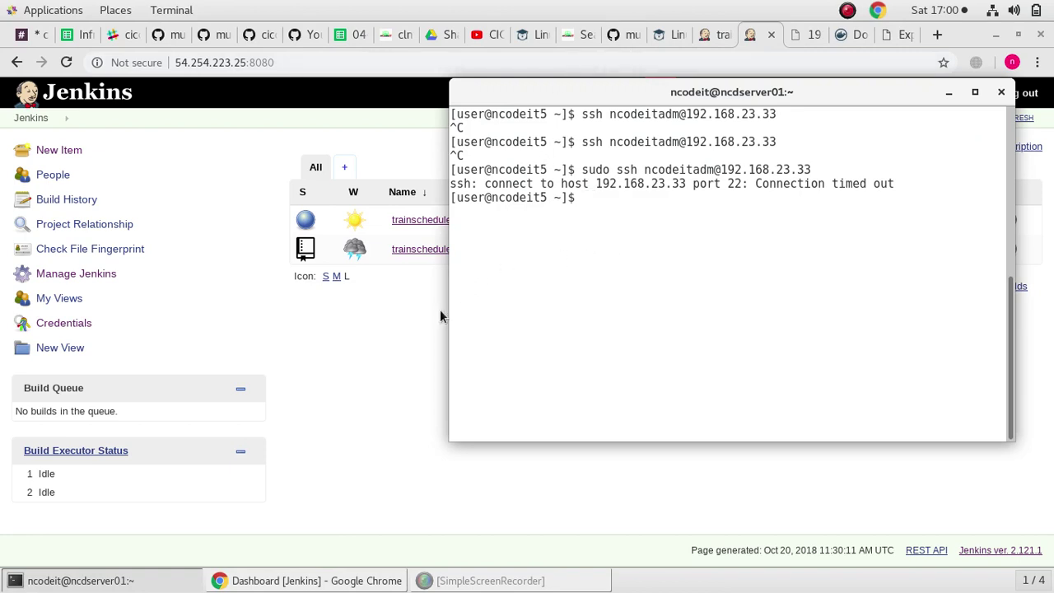
click(392, 339)
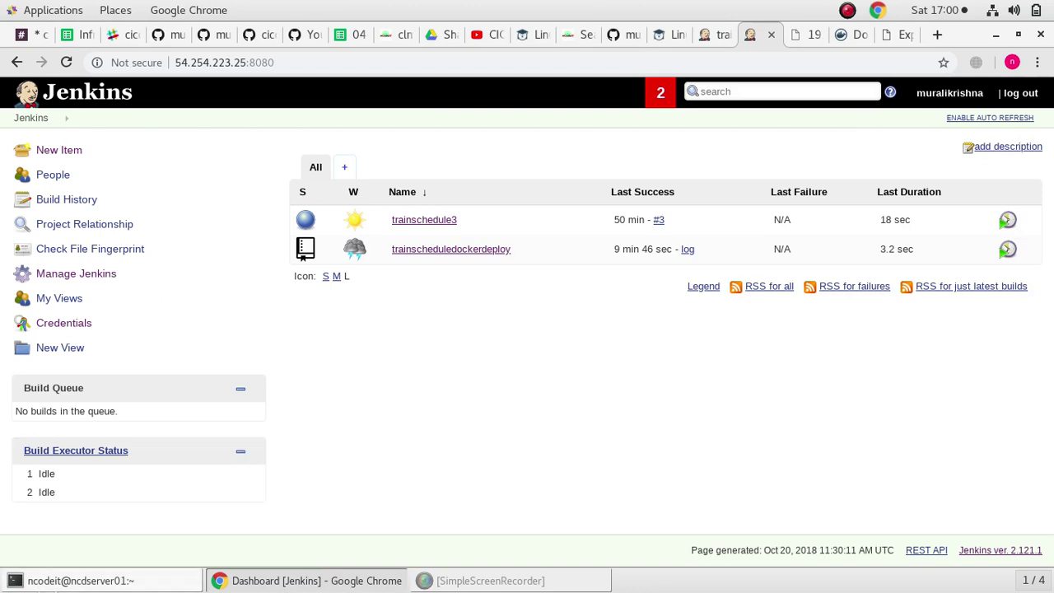
click(113, 582)
text(ss)
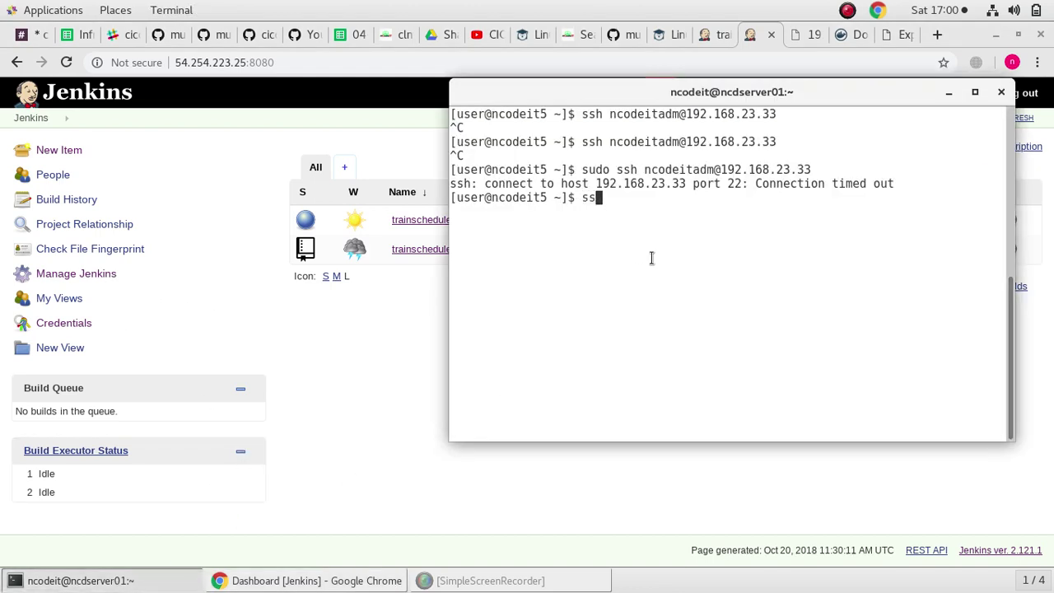
key(BackSpace)
key(BackSpace)
click(252, 39)
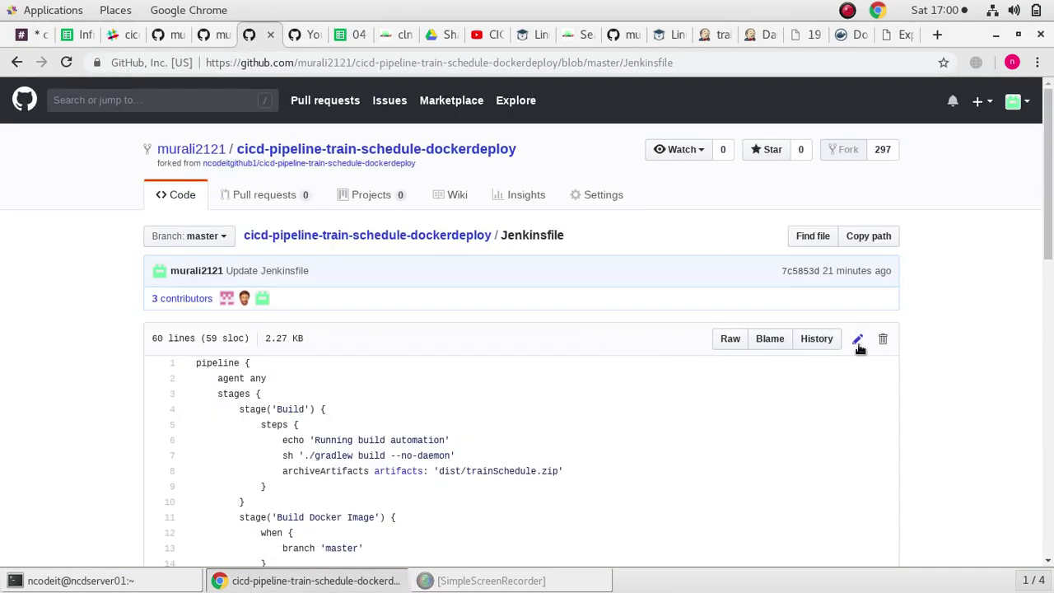
click(857, 341)
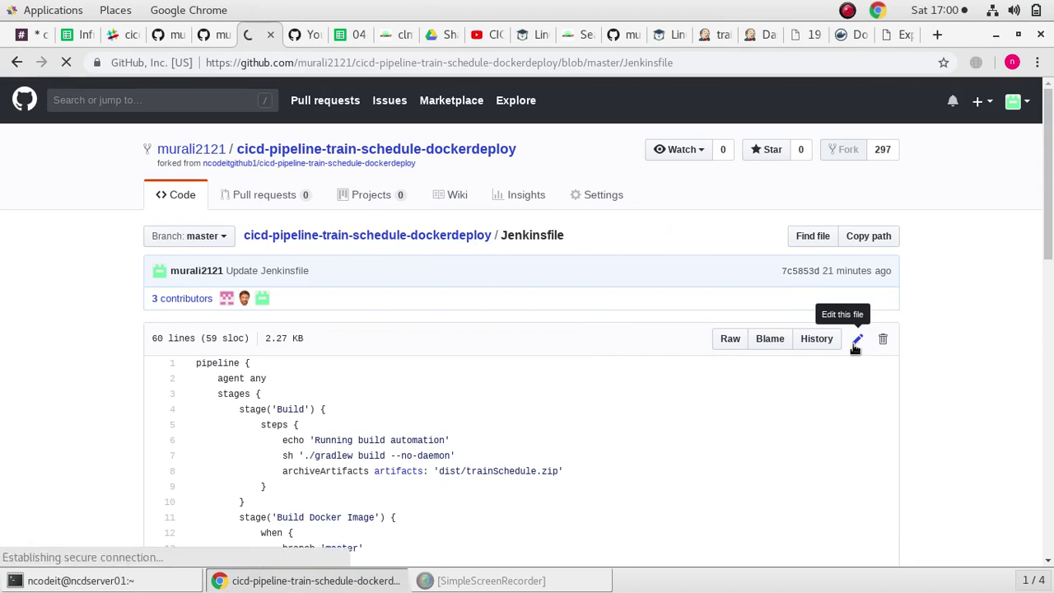
scroll(545, 432, down, 7)
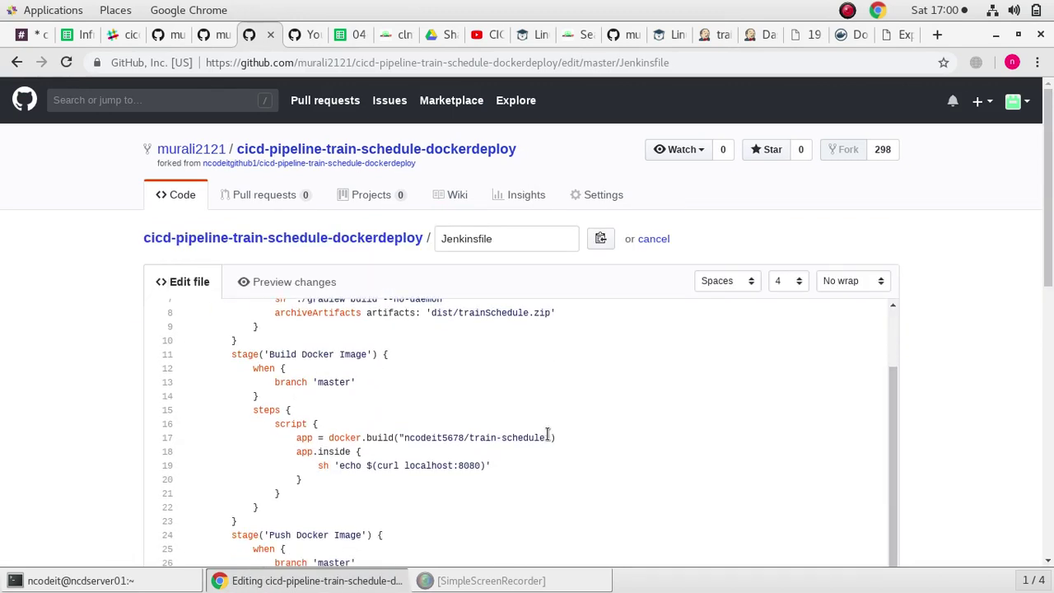
scroll(541, 443, down, 10)
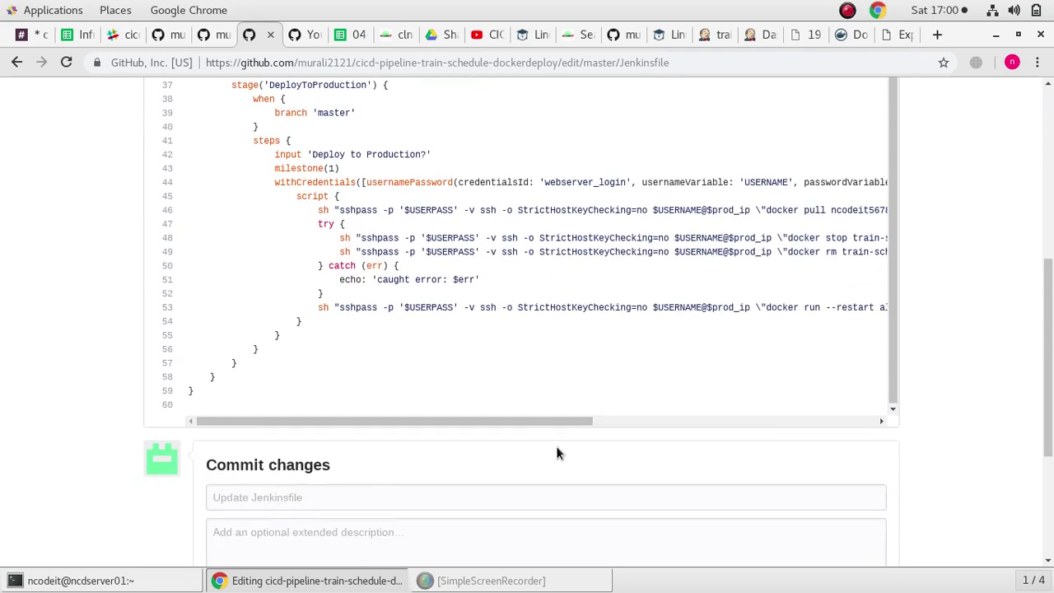
drag(589, 394, 746, 401)
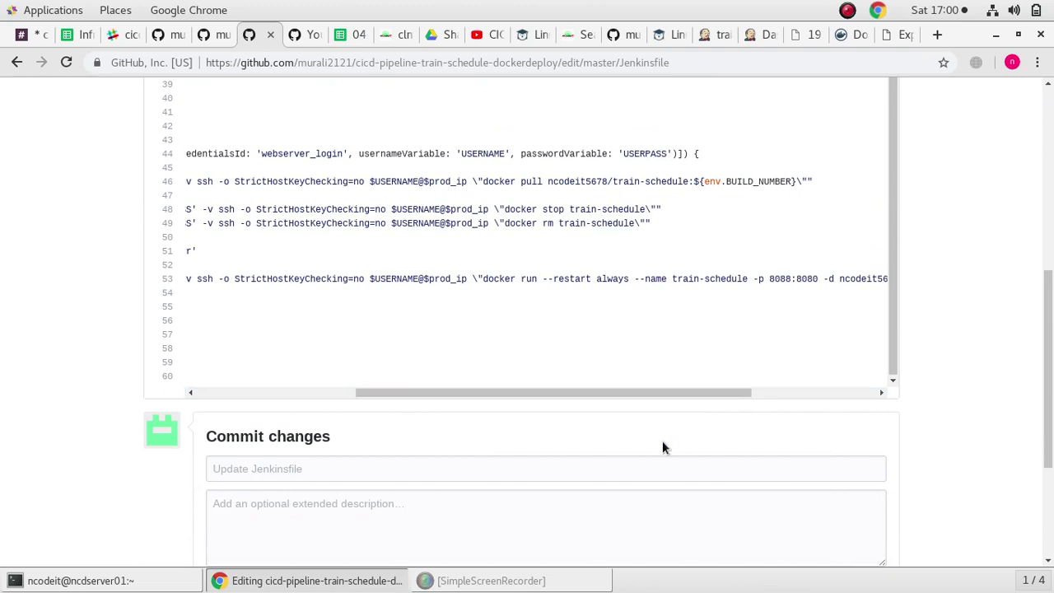
scroll(664, 447, up, 5)
scroll(607, 367, down, 3)
scroll(432, 350, down, 5)
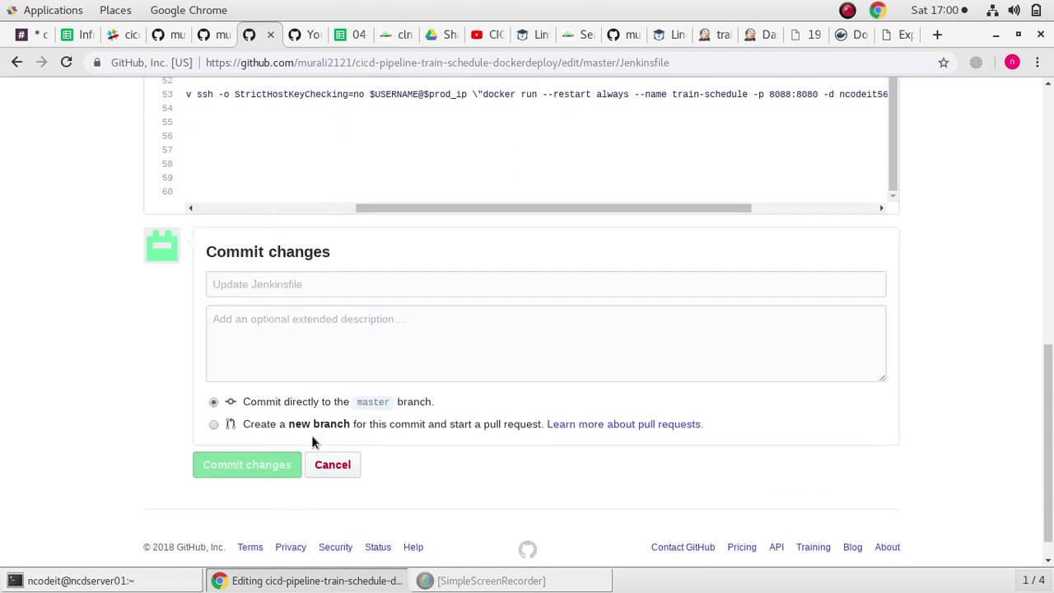
click(338, 448)
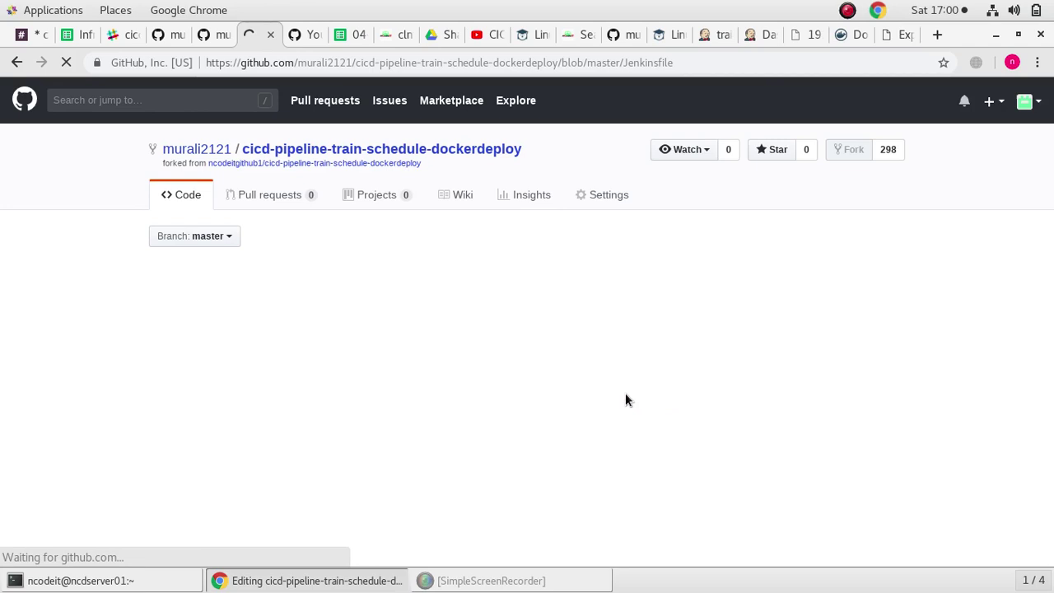
click(721, 37)
Run Scan Repository Now on trainscheduledockerdeploy and open the scan log.
scroll(487, 316, up, 9)
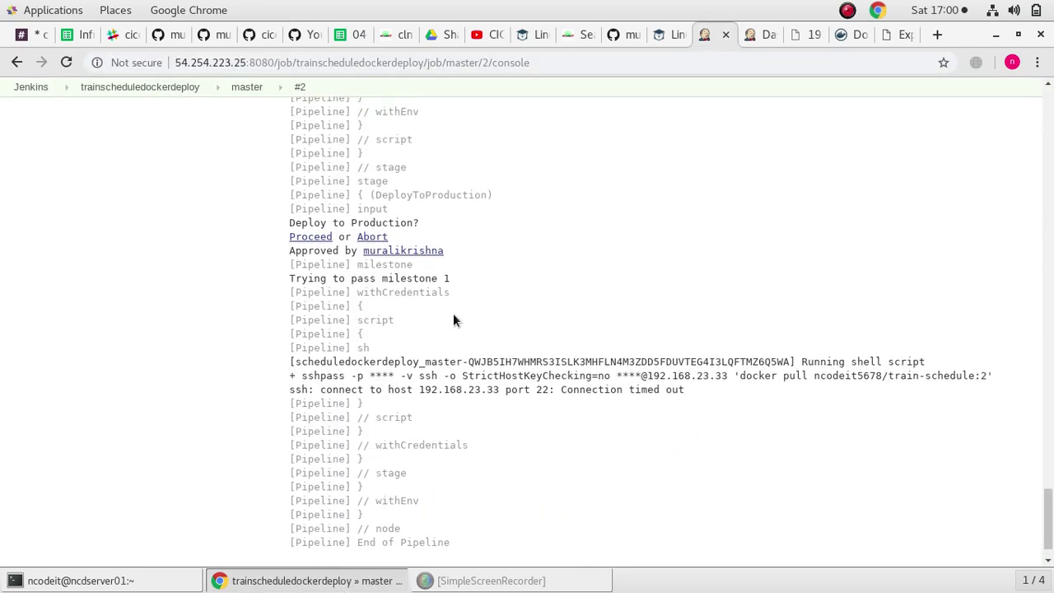
scroll(610, 465, up, 2)
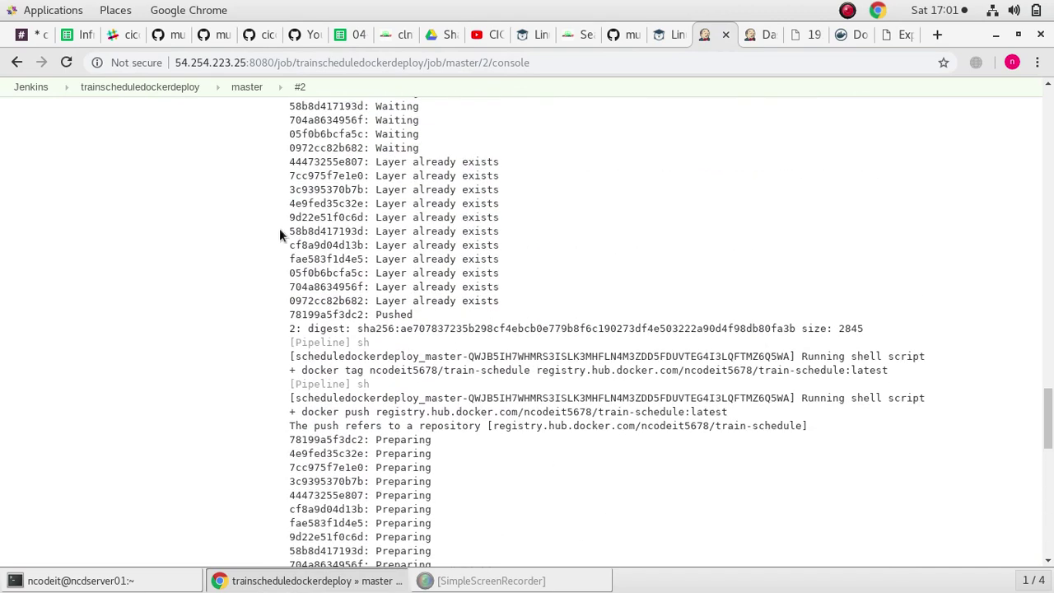
click(140, 87)
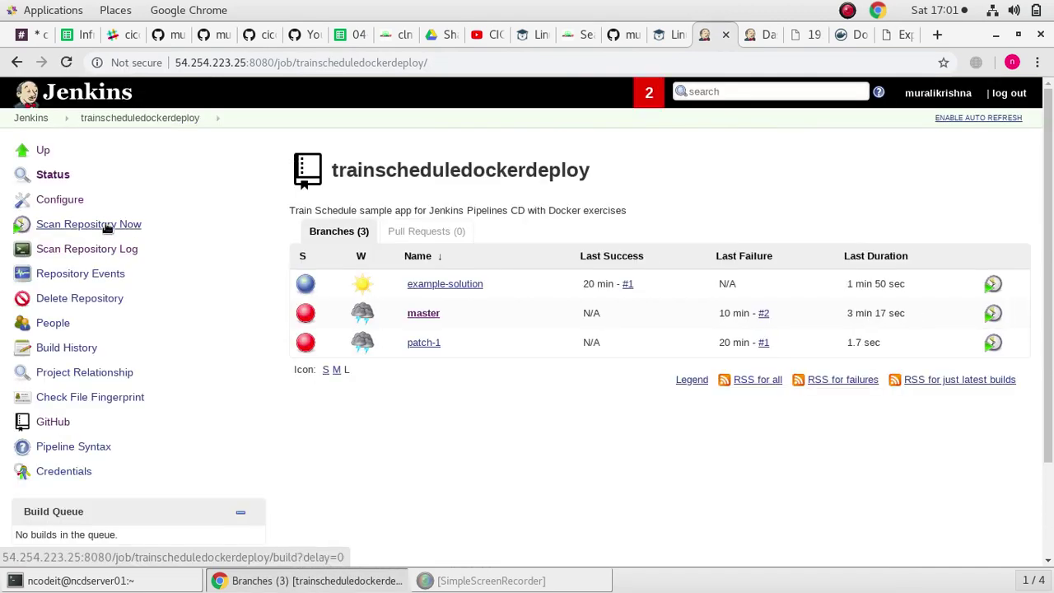
click(107, 227)
scroll(106, 260, down, 4)
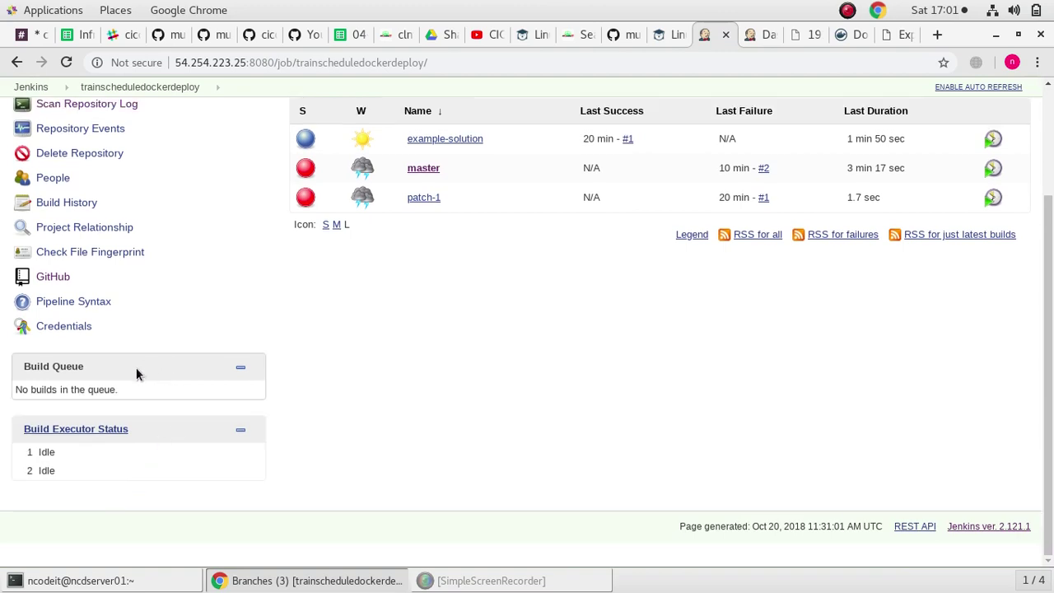
scroll(164, 391, up, 2)
scroll(164, 391, down, 2)
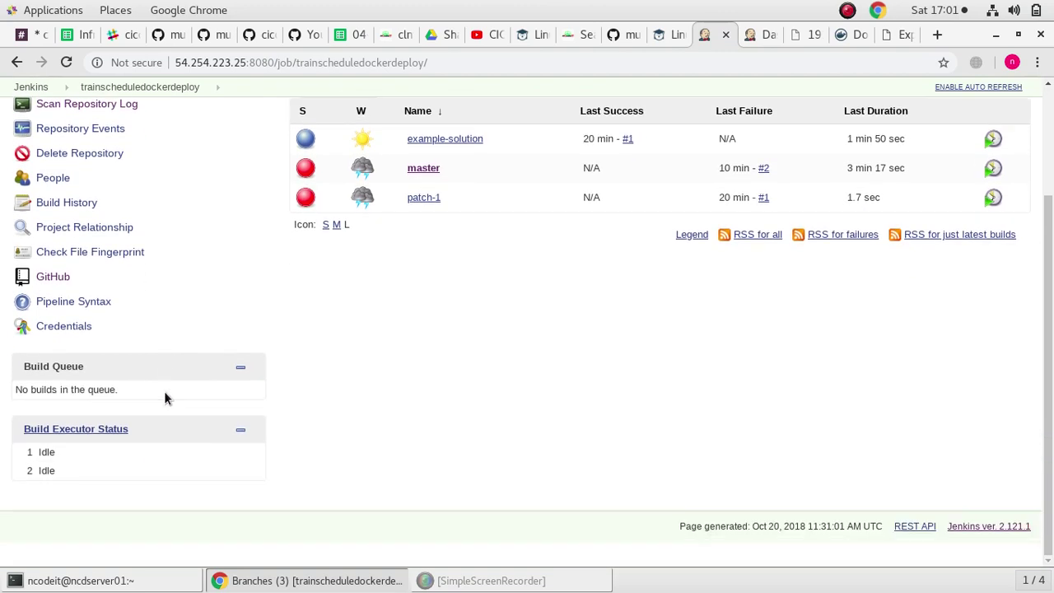
scroll(168, 385, up, 3)
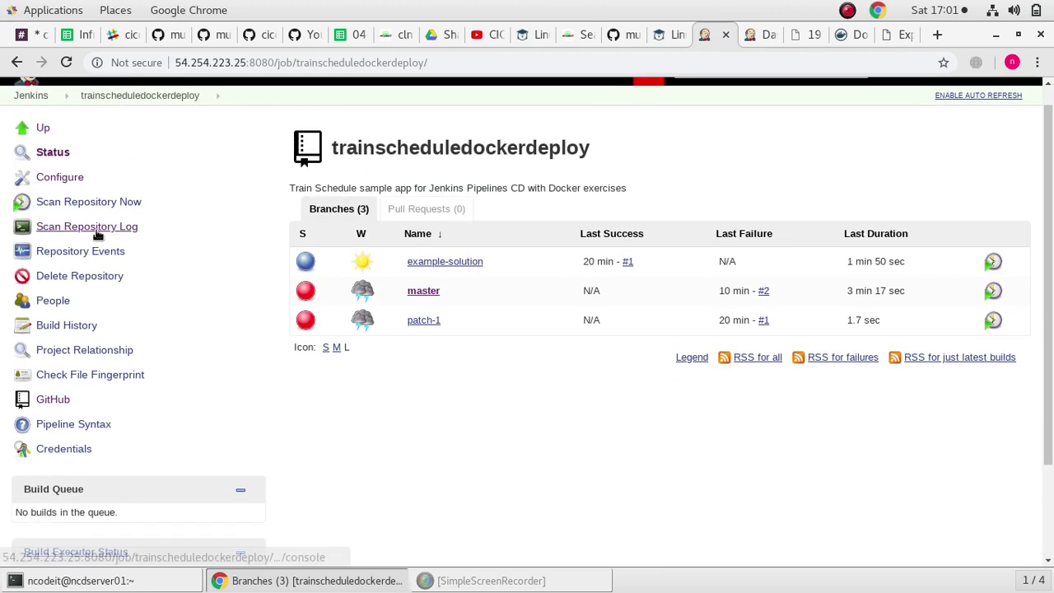
click(95, 227)
Rescan the repository once more, confirm SUCCESS, and go back to the Jenkins dashboard.
scroll(486, 364, down, 5)
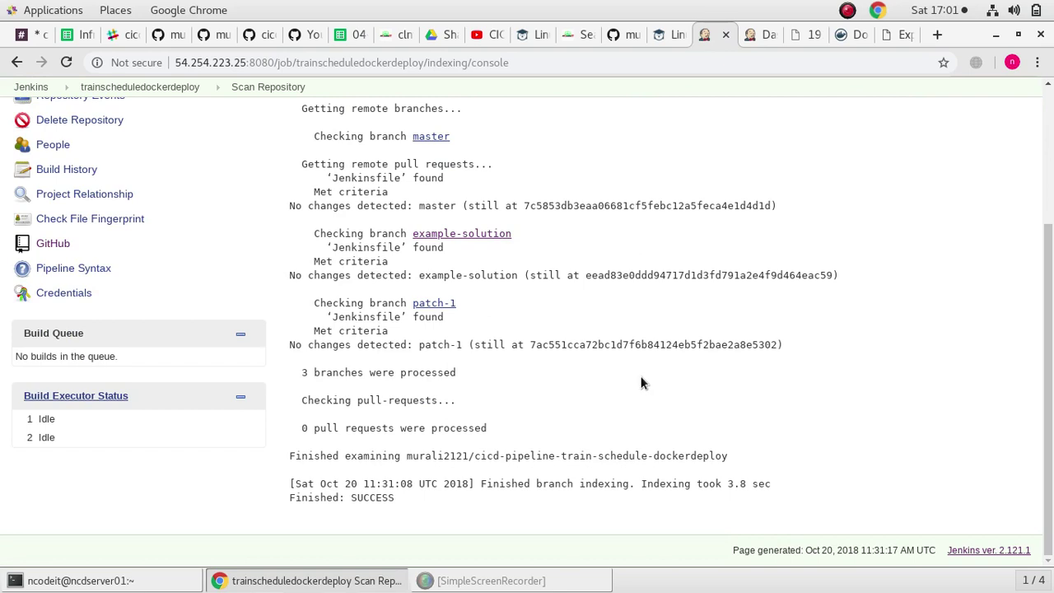
scroll(577, 375, up, 5)
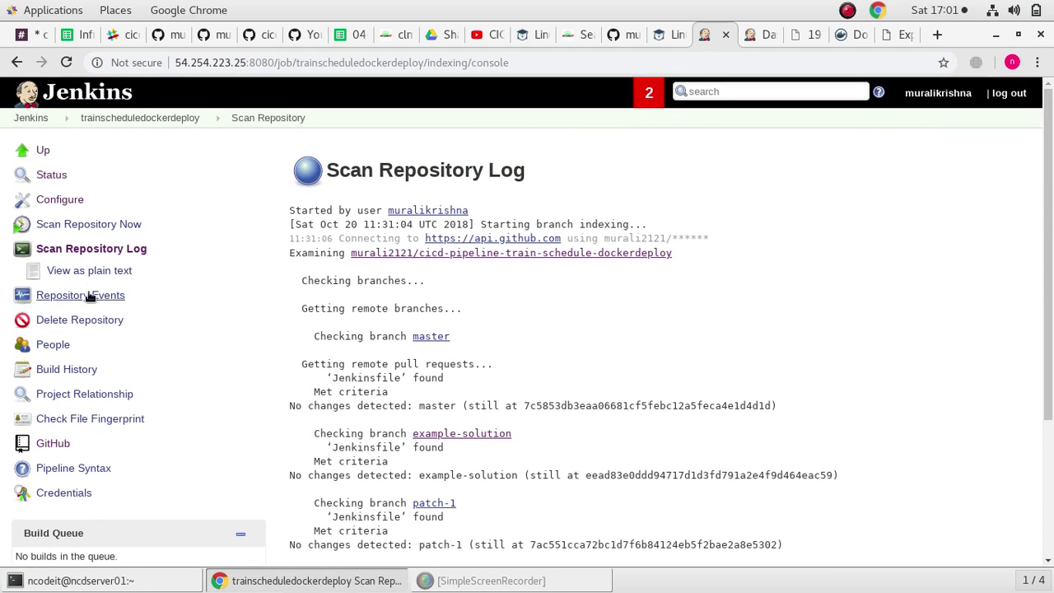
click(84, 224)
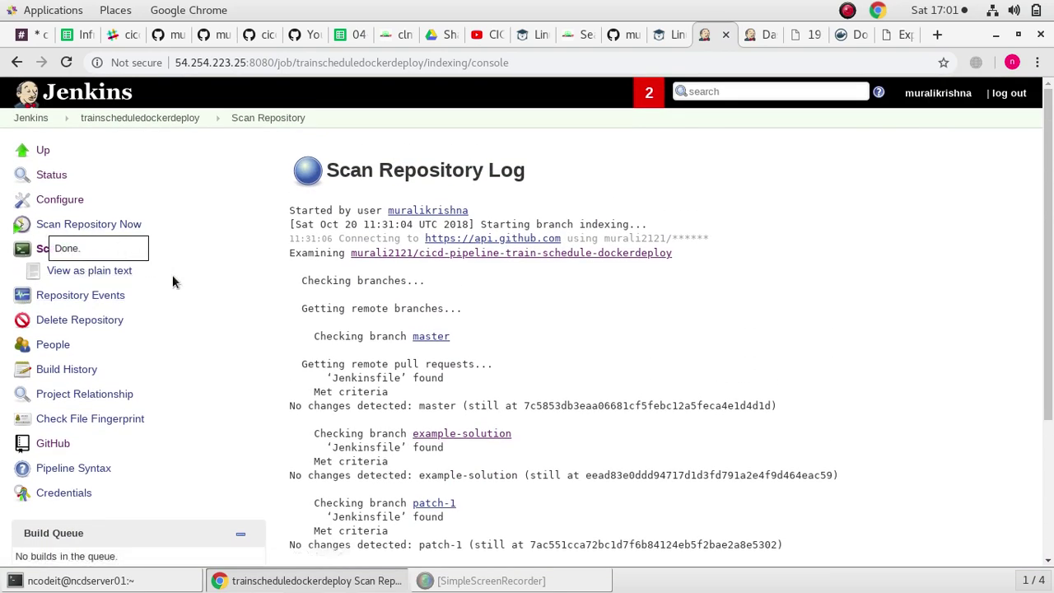
scroll(198, 313, down, 5)
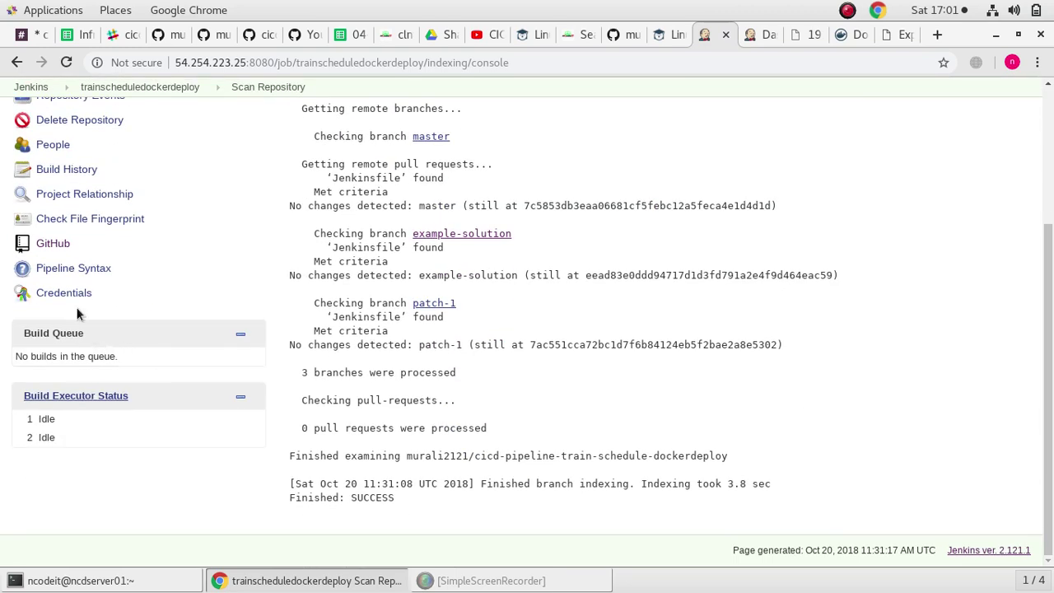
scroll(105, 289, up, 4)
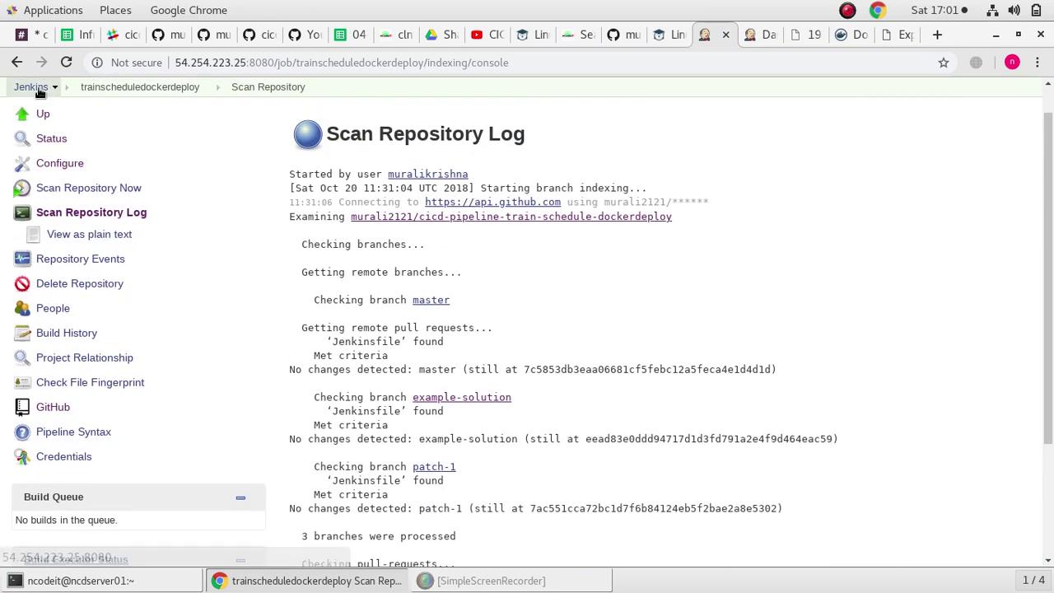
click(36, 87)
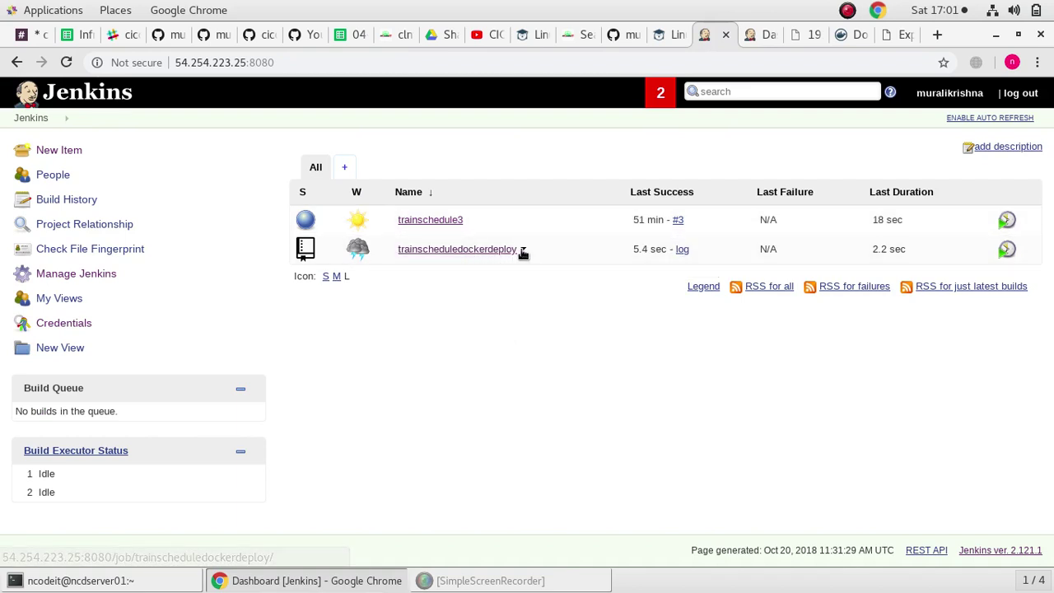
Open the trainscheduledockerdeploy job to see its master, patch-1 and example-solution branches.
click(523, 248)
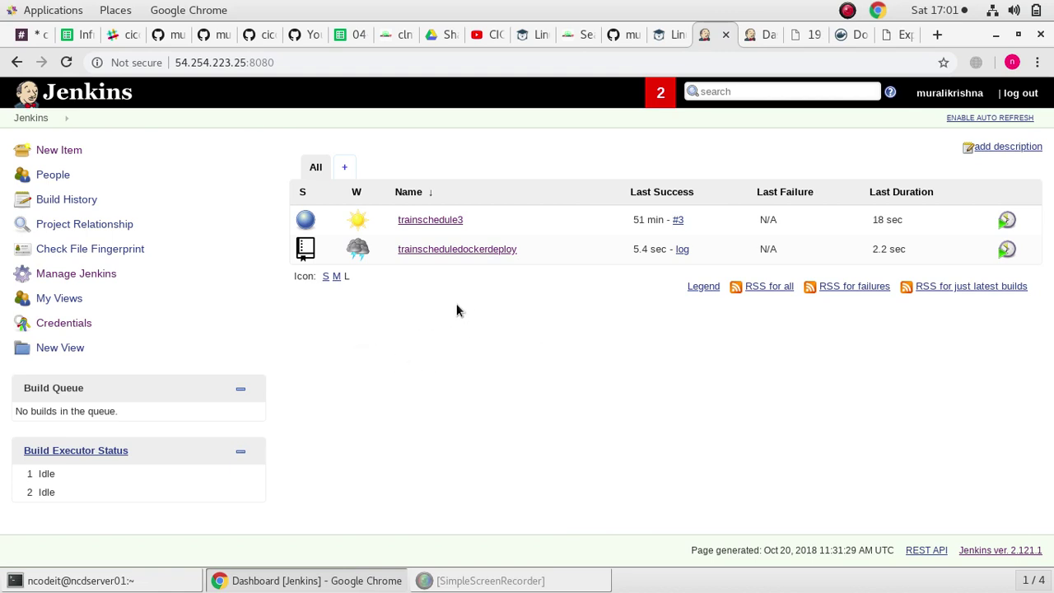
click(671, 34)
click(713, 37)
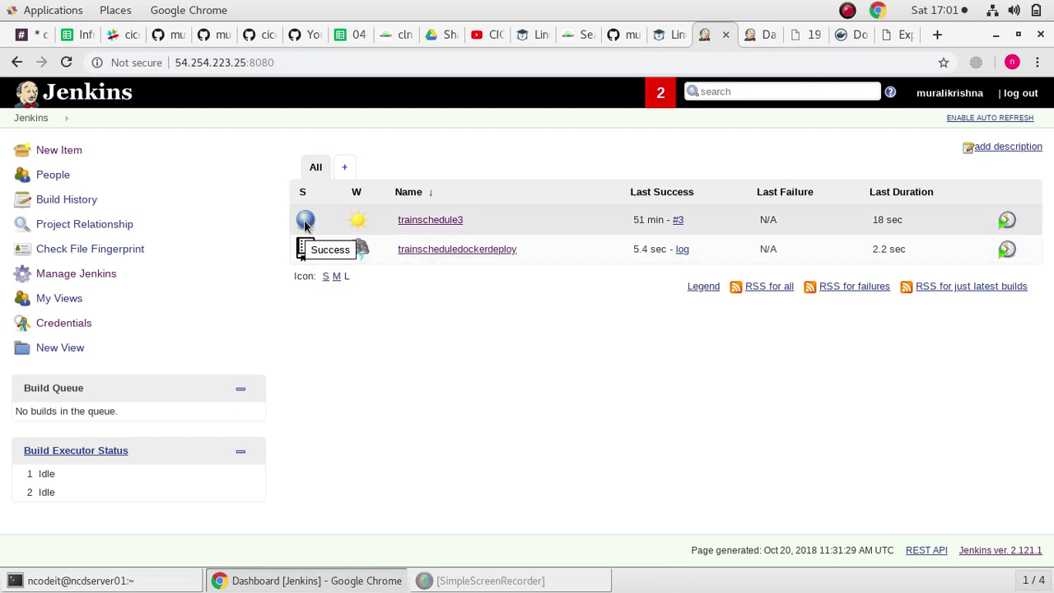
click(423, 252)
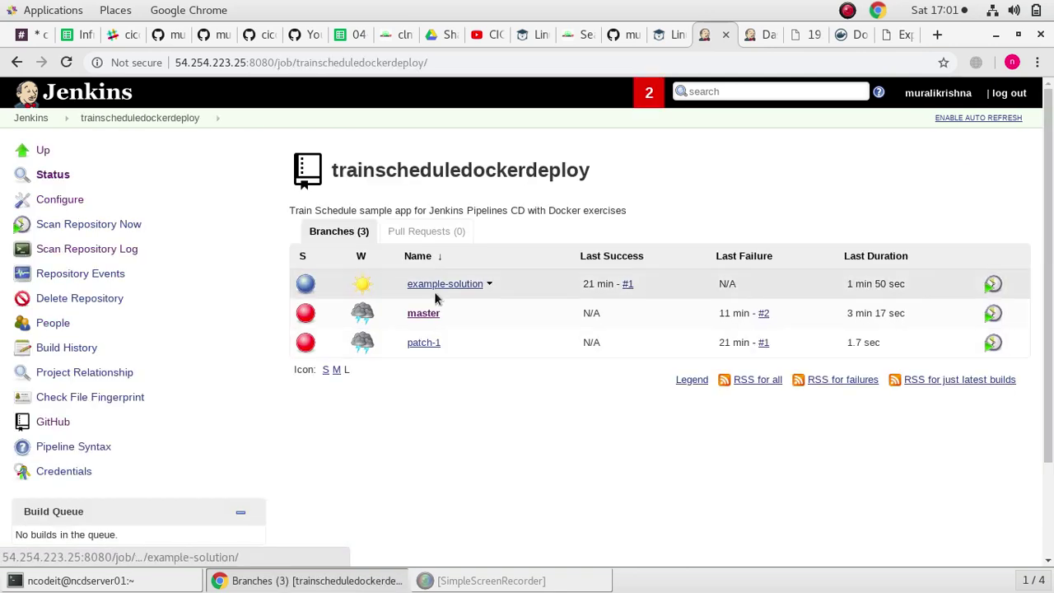
Run Build Now on the master branch and follow build #3's console output.
click(418, 318)
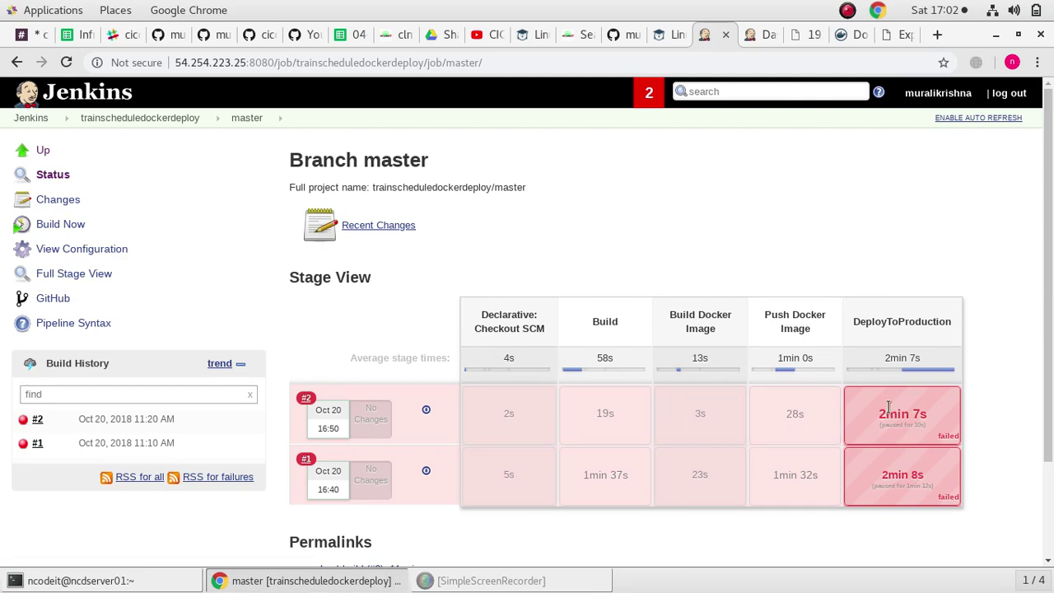
click(68, 227)
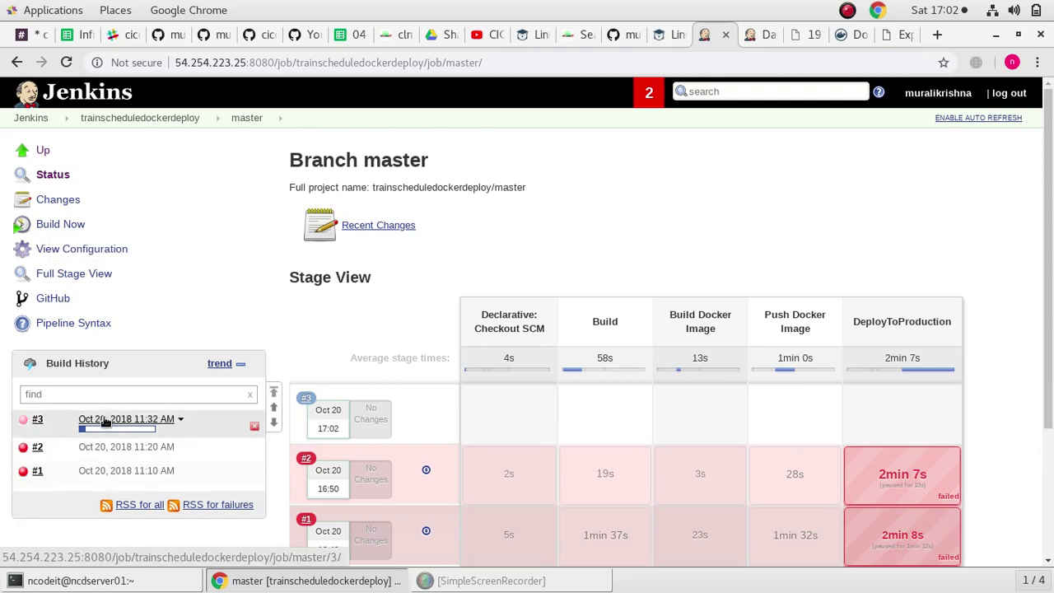
scroll(247, 407, down, 1)
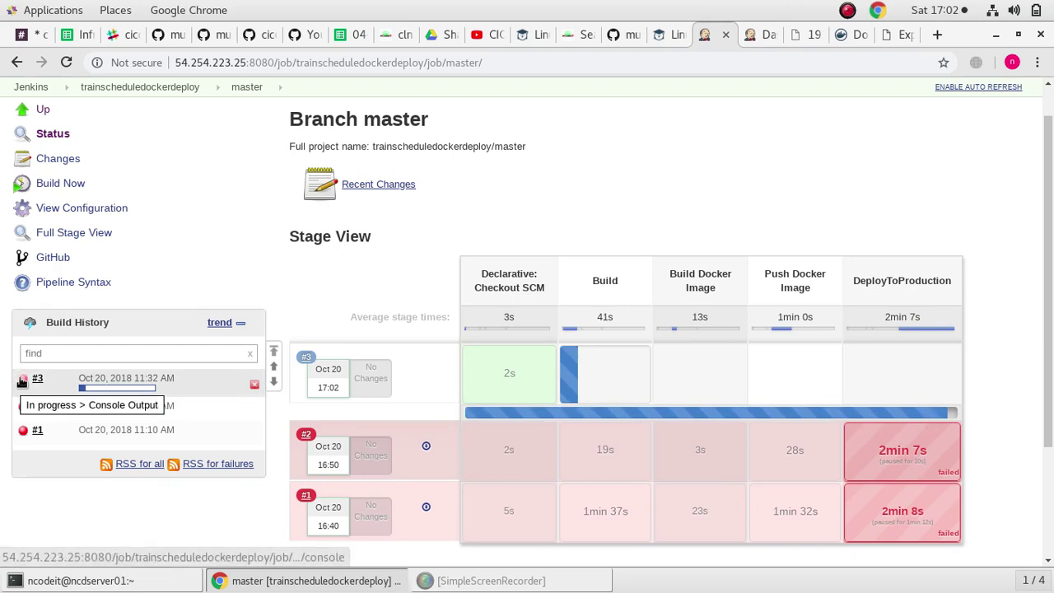
click(115, 387)
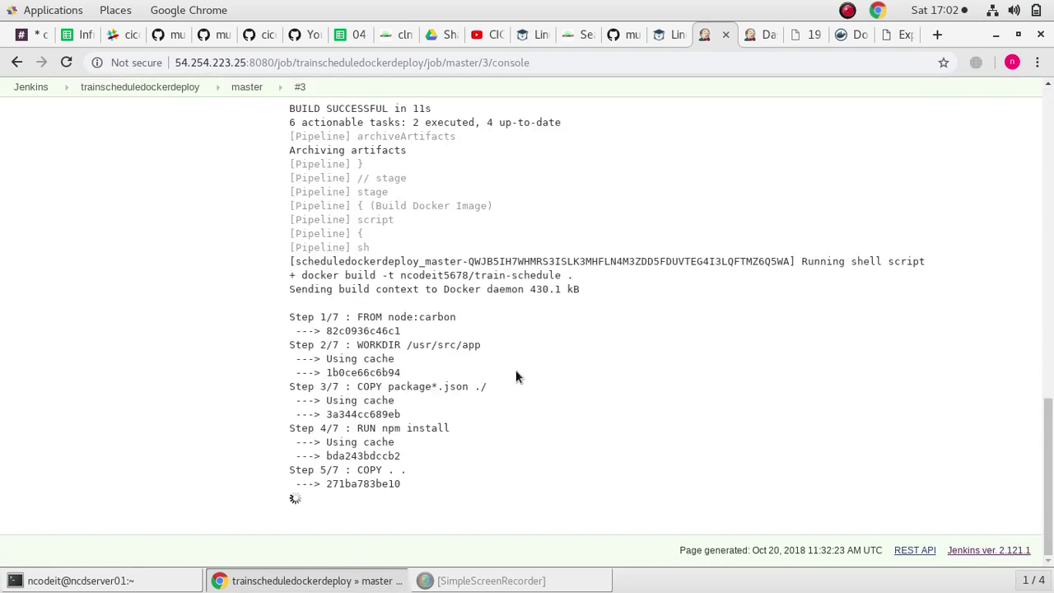
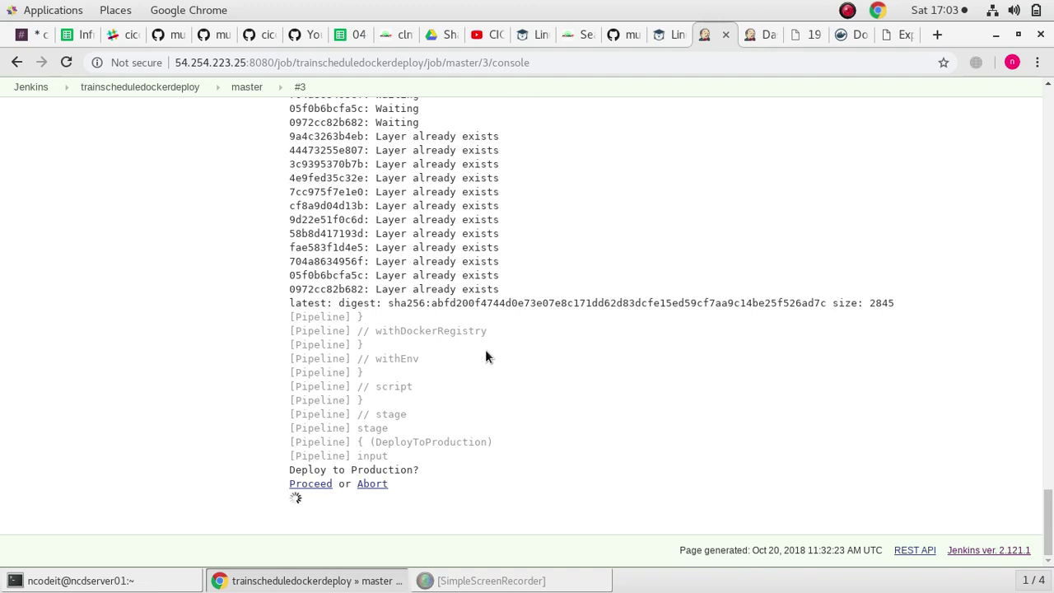
Approve Deploy to Production, then copy /var/run/docker.sock from the permission-denied error line.
click(317, 486)
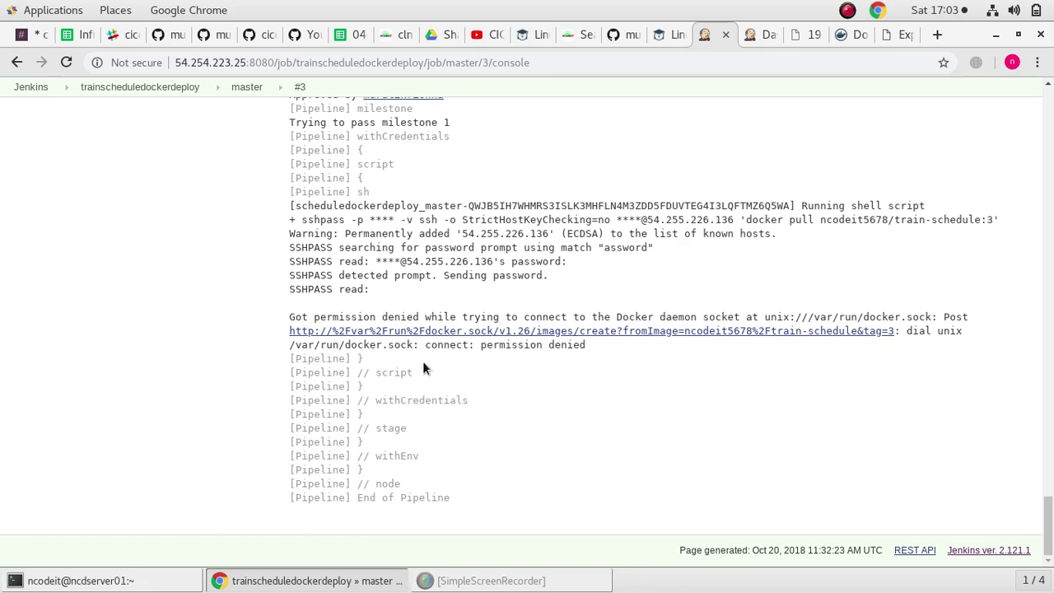
drag(414, 345, 285, 346)
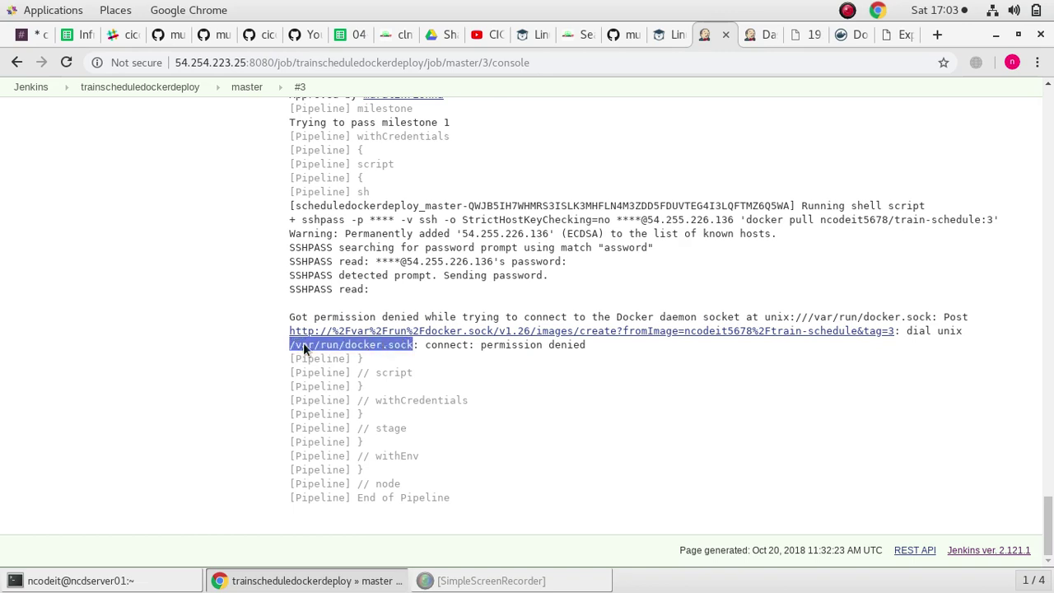
right_click(315, 346)
click(318, 356)
Paste the copied socket path into a cd command, trim it, and run it.
click(101, 580)
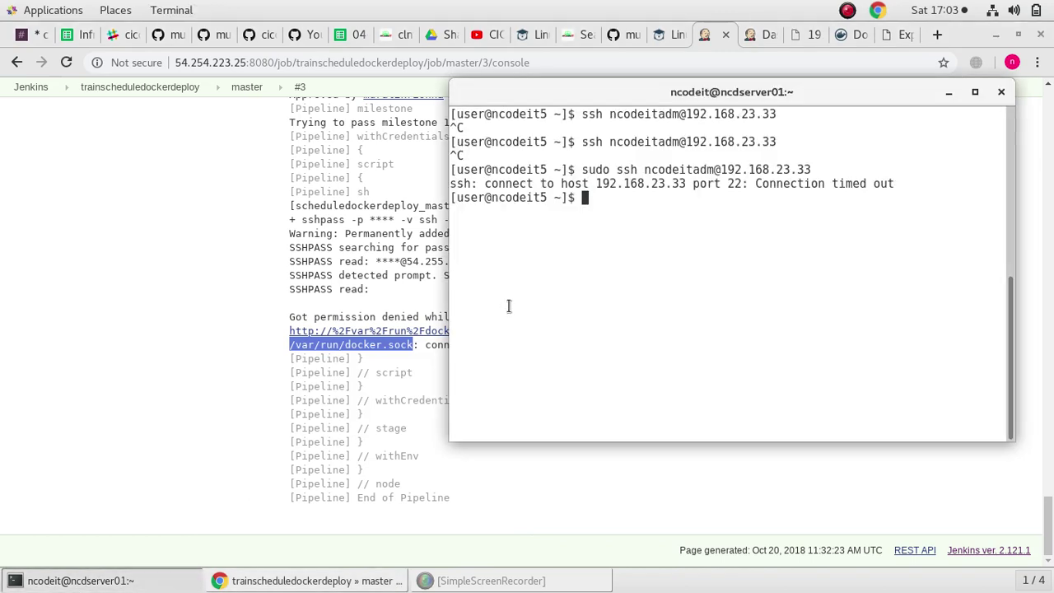
right_click(627, 212)
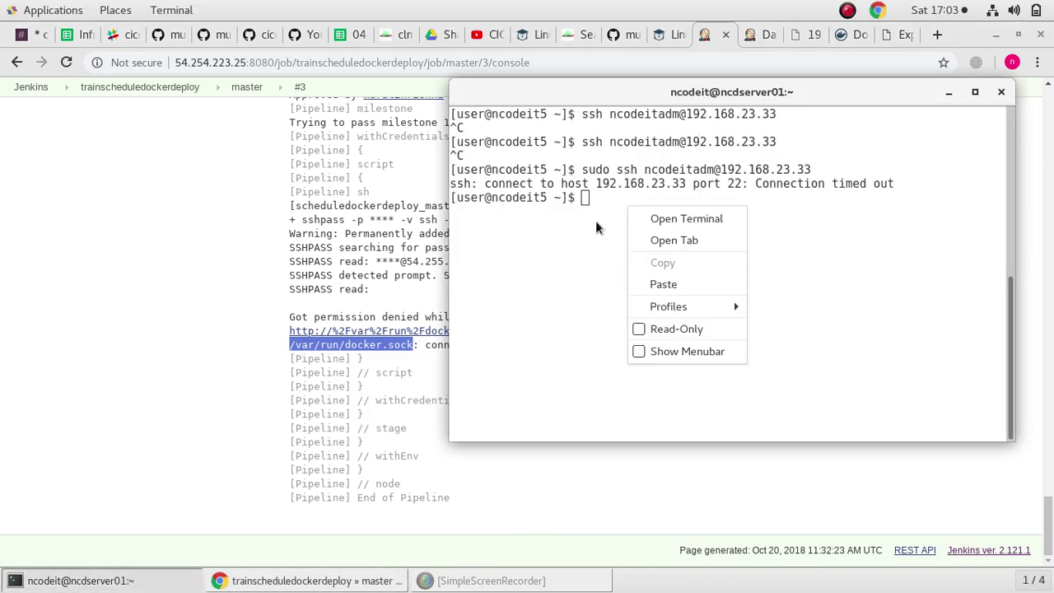
click(596, 221)
text(cd )
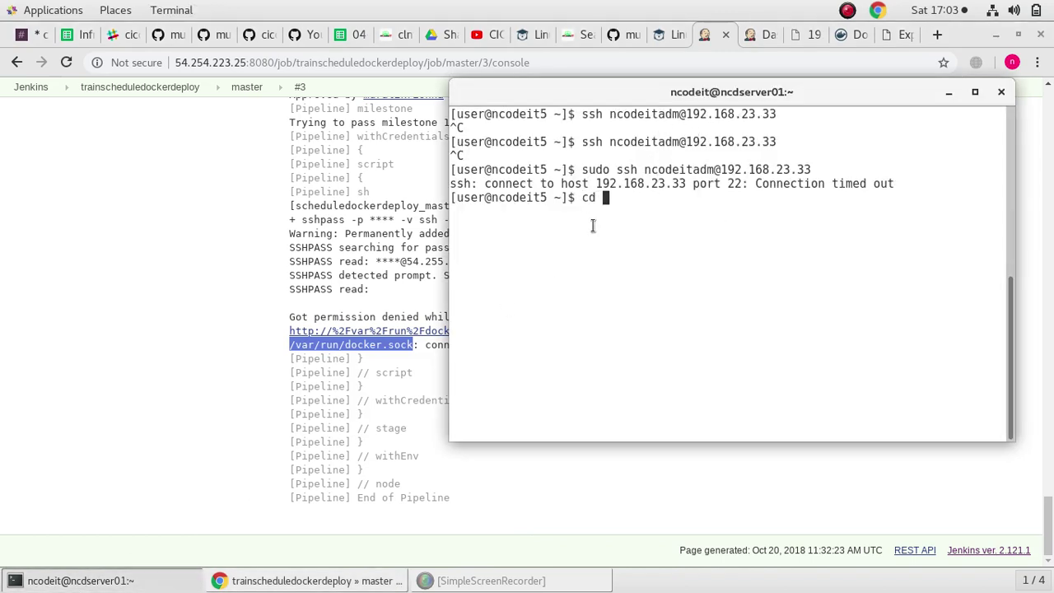
text(/)
right_click(667, 212)
click(686, 293)
key(Left)
key(Left)
key(Left)
key(Left)
key(Left)
key(Left)
key(Left)
key(Left)
key(Left)
key(Left)
key(Left)
key(Left)
key(Left)
key(Left)
key(Left)
key(Left)
key(Left)
key(Left)
key(Left)
key(Left)
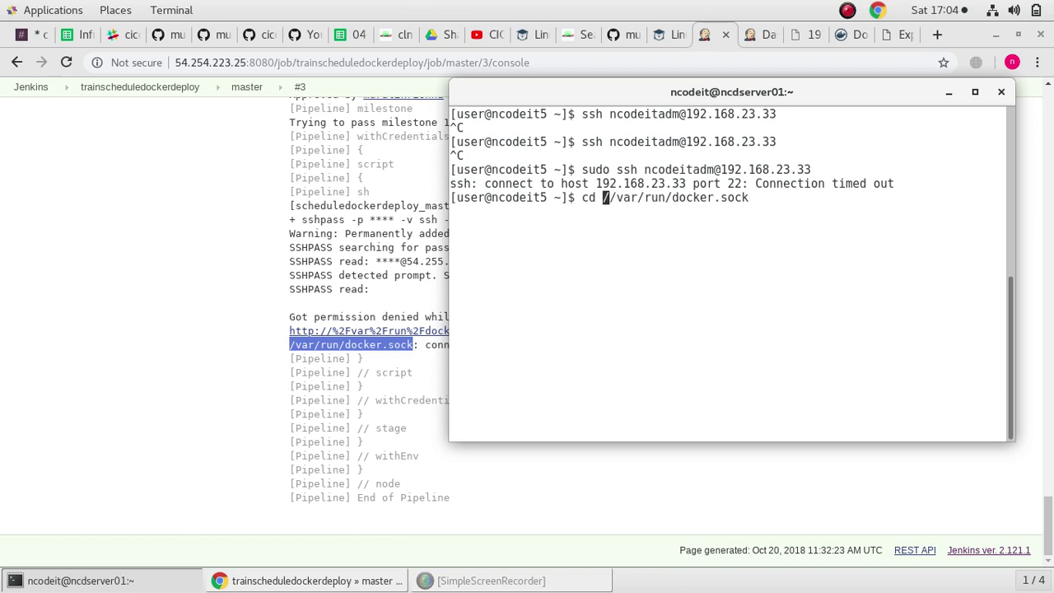
key(BackSpace)
key(Right)
key(Right)
key(Right)
key(Right)
key(Right)
key(Right)
key(Right)
key(Right)
key(Right)
key(Right)
key(Right)
key(Right)
key(Right)
key(Right)
key(Right)
key(Right)
key(Right)
key(Right)
key(Right)
key(Right)
key(Right)
key(BackSpace)
key(BackSpace)
key(BackSpace)
key(BackSpace)
key(BackSpace)
key(BackSpace)
key(BackSpace)
key(BackSpace)
key(BackSpace)
key(BackSpace)
key(BackSpace)
key(Return)
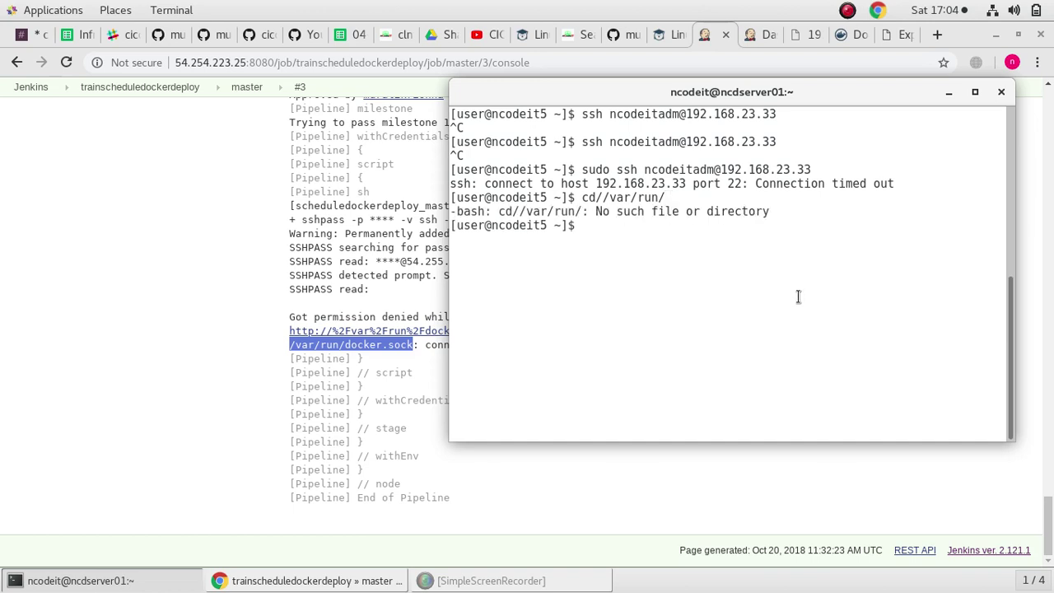
Change to /var/run and list its contents.
text(cd /var/run/)
key(Return)
text(ls)
key(Return)
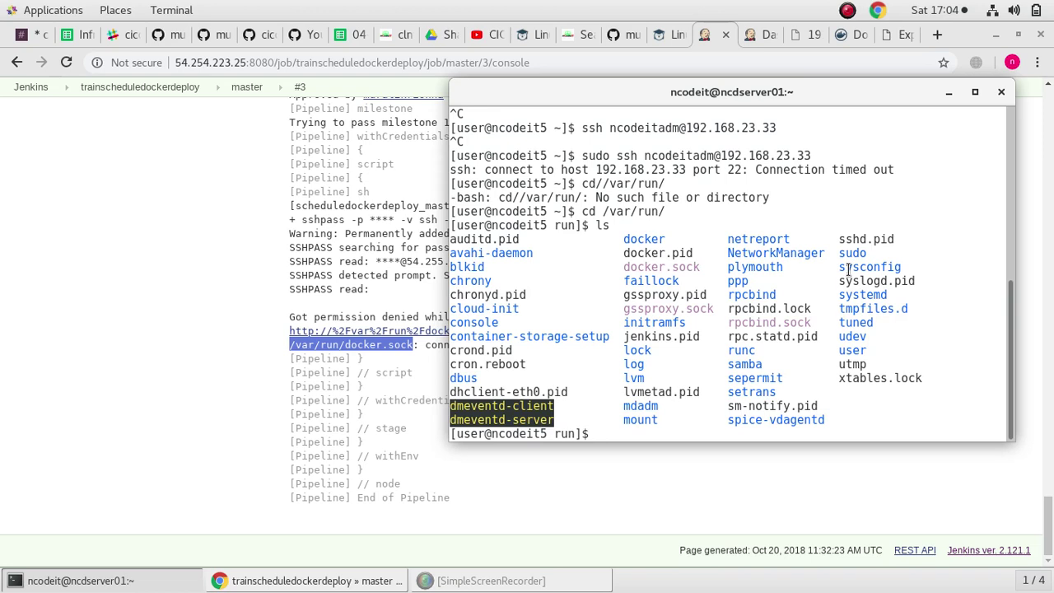
Run sudo chmod 777 docker.sock and enter the administrator password.
text(c)
key(BackSpace)
text(sudo chmod )
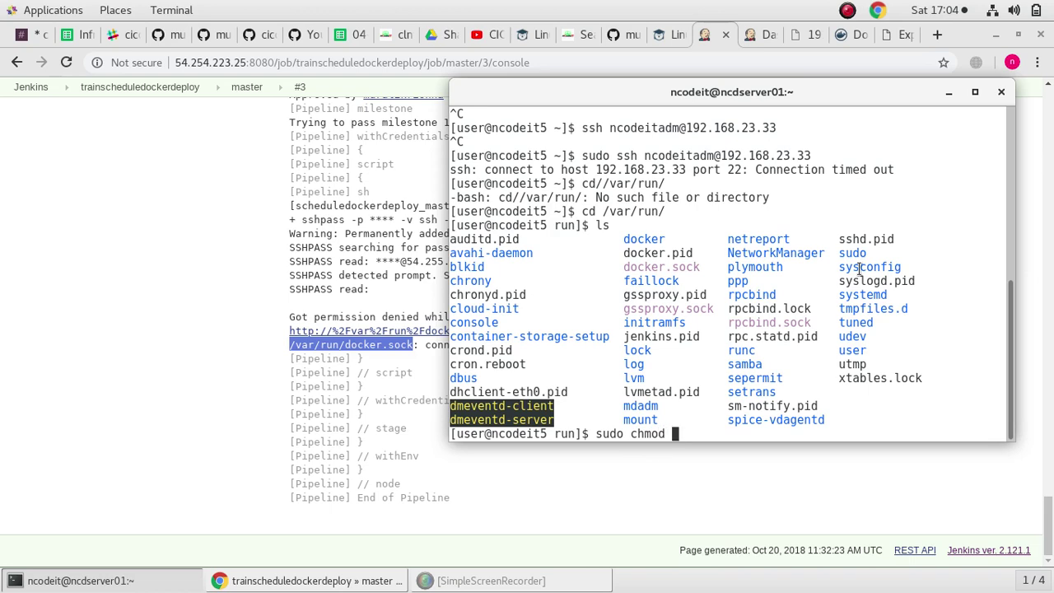
text(777 docker.s)
key(Tab)
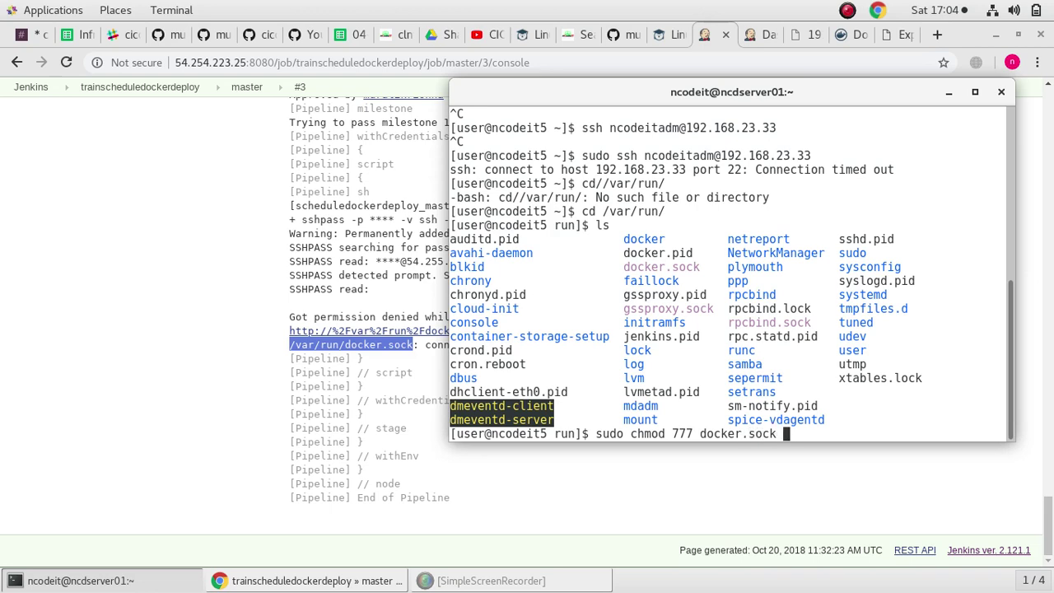
key(BackSpace)
key(Return)
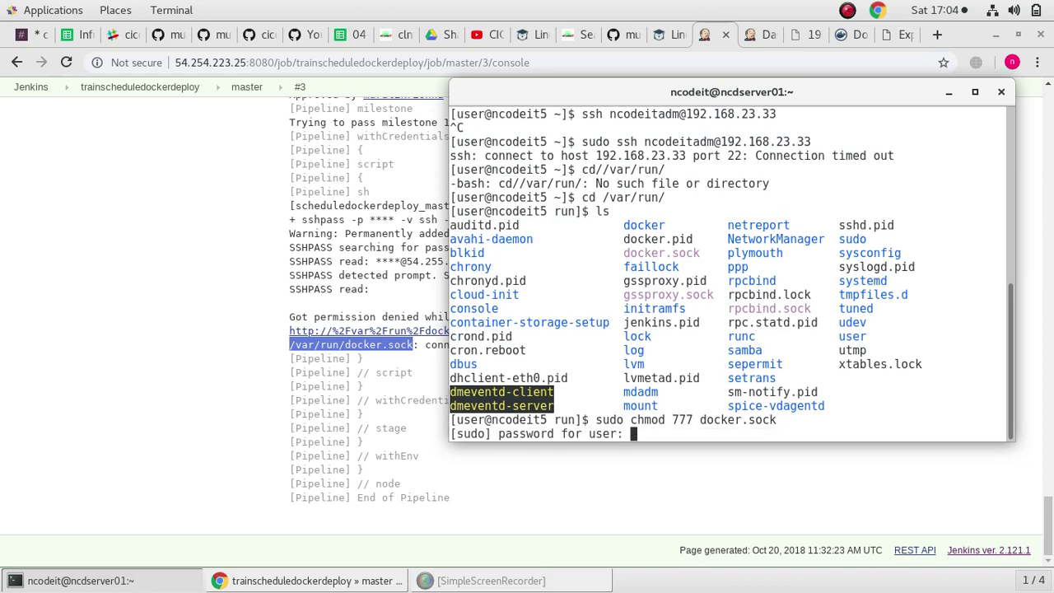
key(Return)
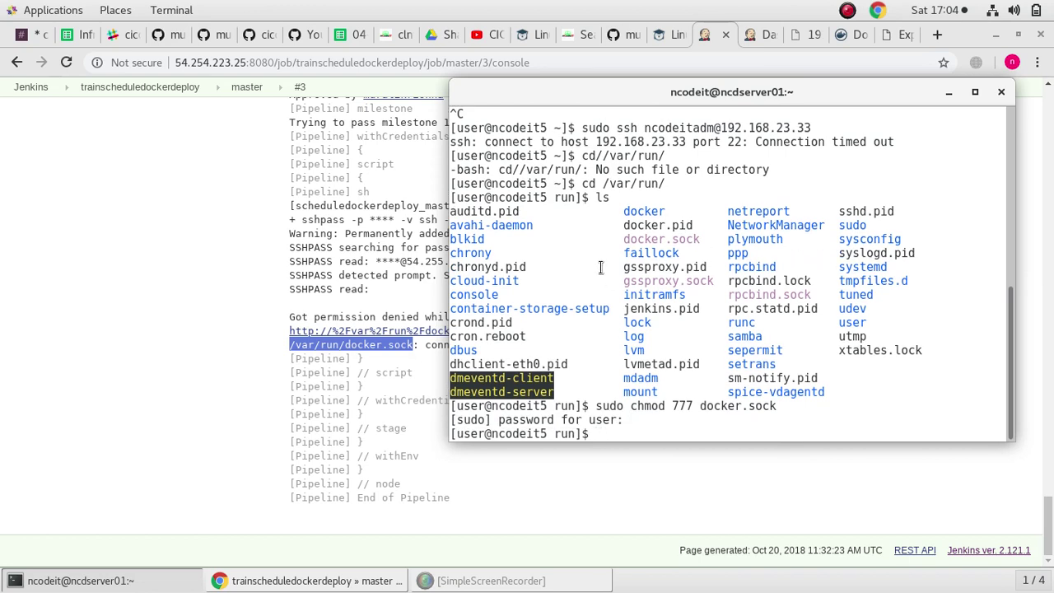
right_click(624, 370)
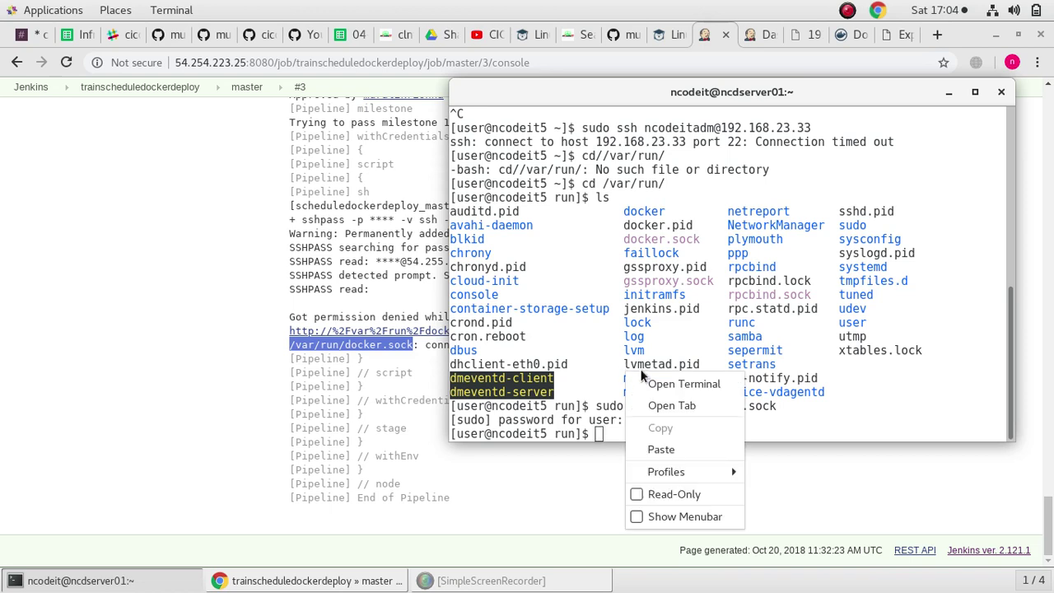
In a new terminal tab, begin an ssh command and copy server 3's IP 54.255.226.136.
click(671, 405)
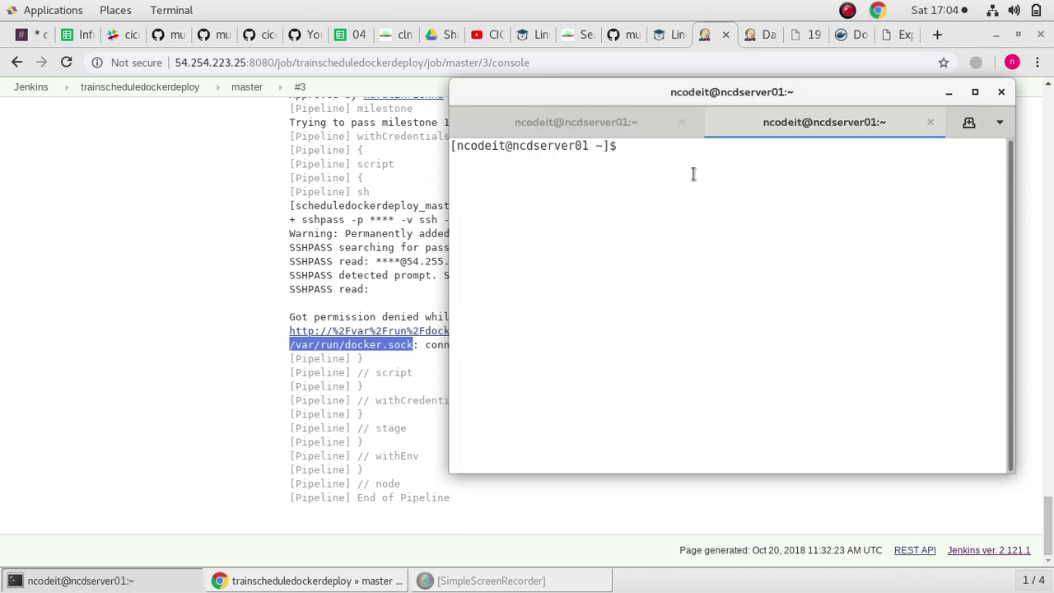
text(ssh user)
key(BackSpace)
text(@)
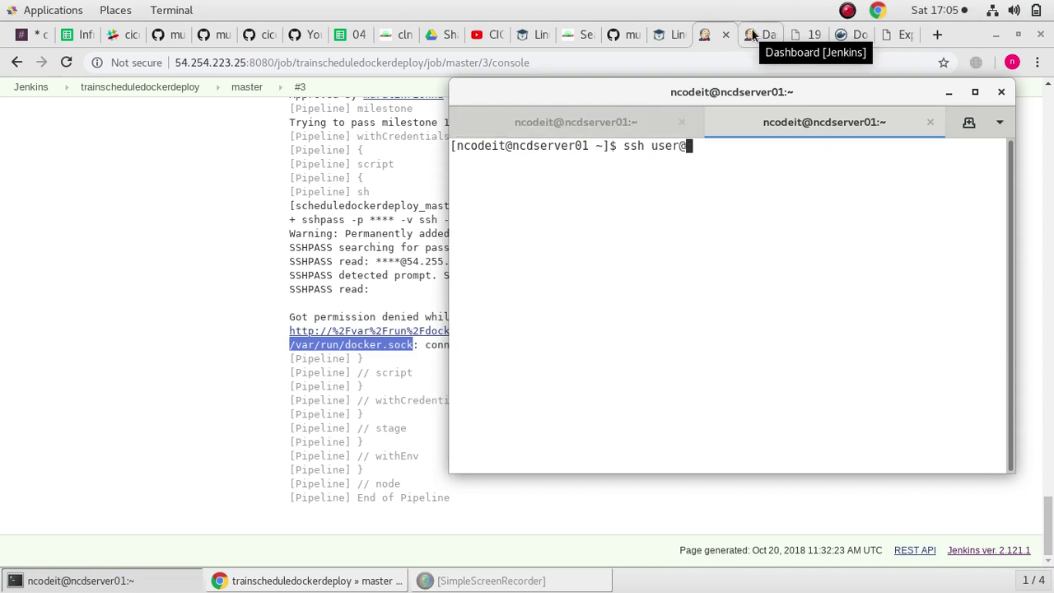
click(669, 35)
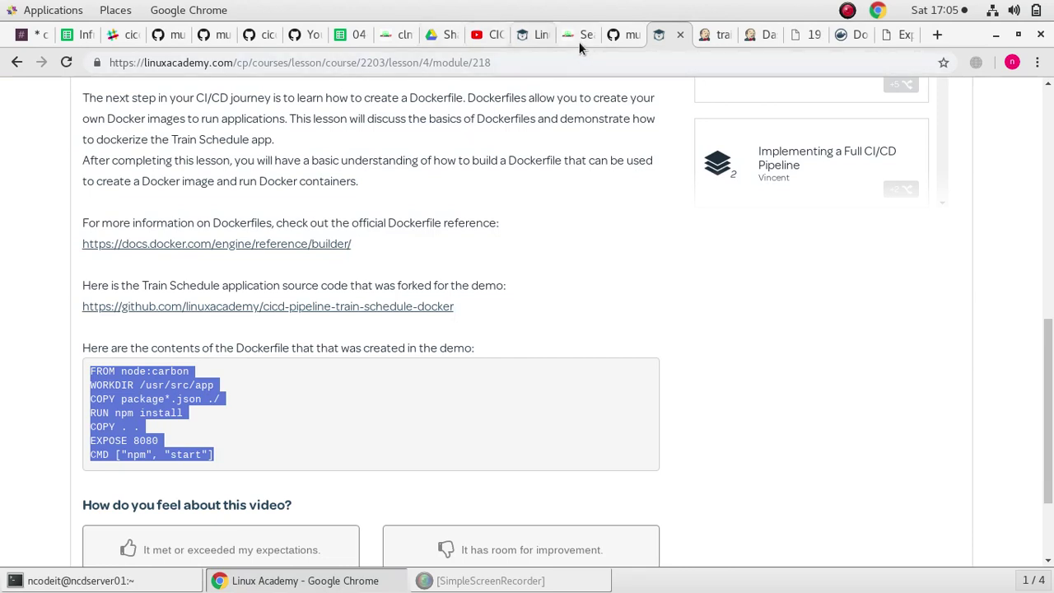
click(536, 35)
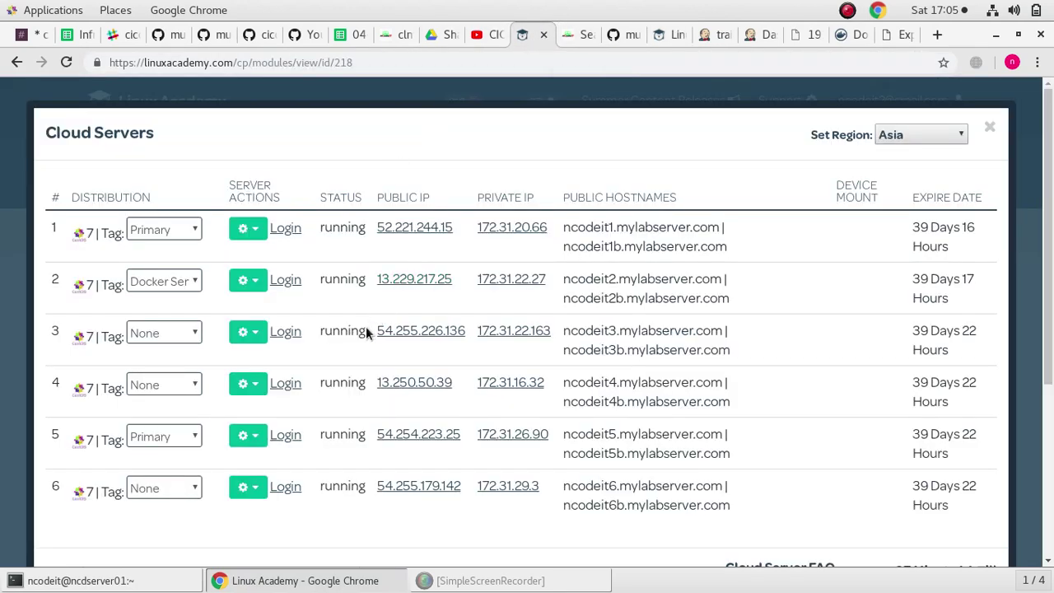
drag(373, 328, 459, 344)
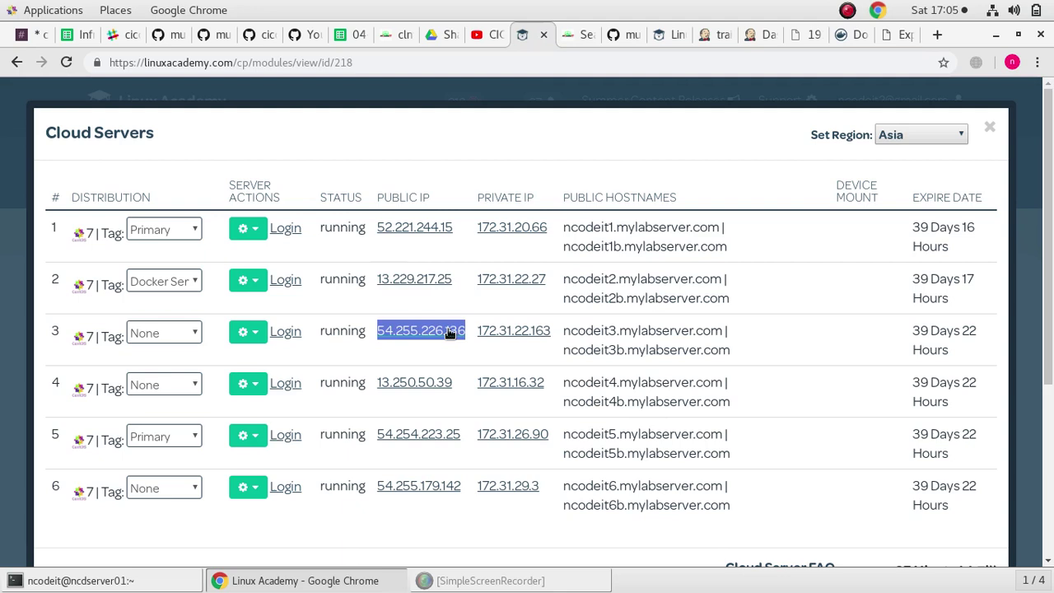
right_click(448, 331)
click(486, 468)
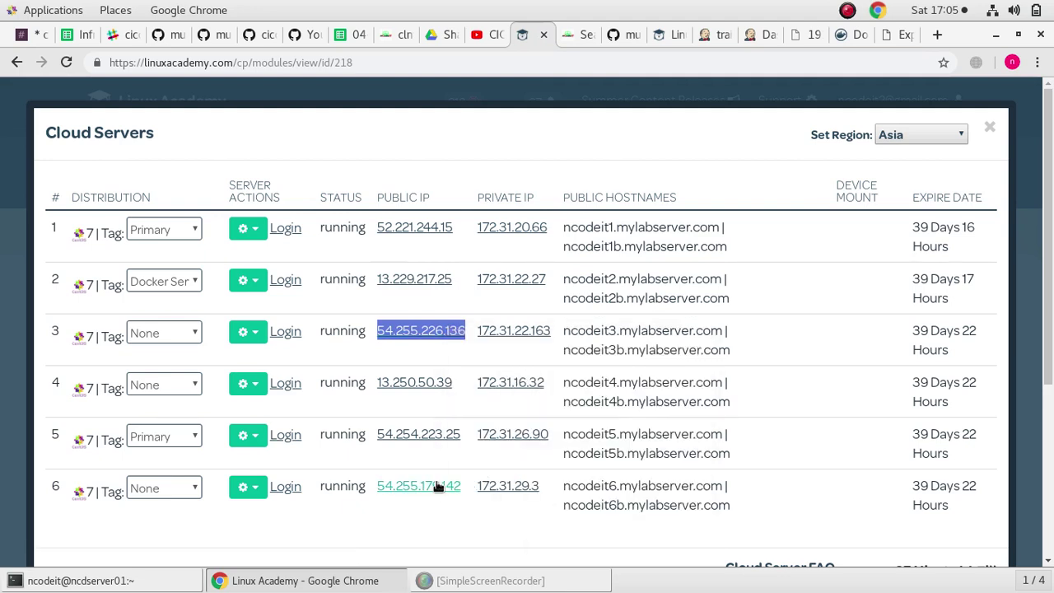
SSH into server 54.255.226.136, accepting the host key and logging in.
click(93, 585)
right_click(707, 189)
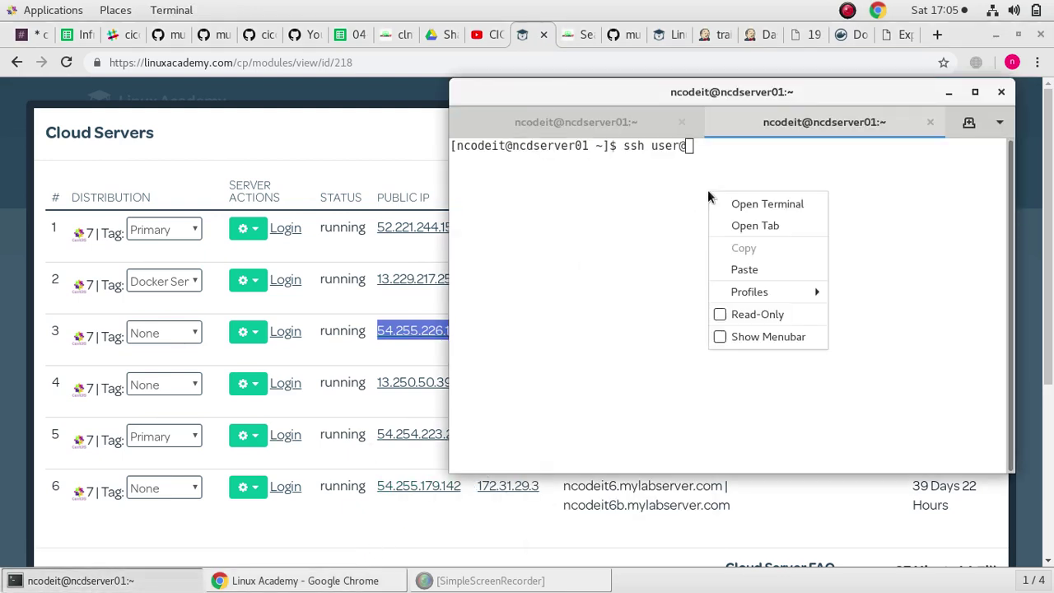
click(735, 269)
key(Return)
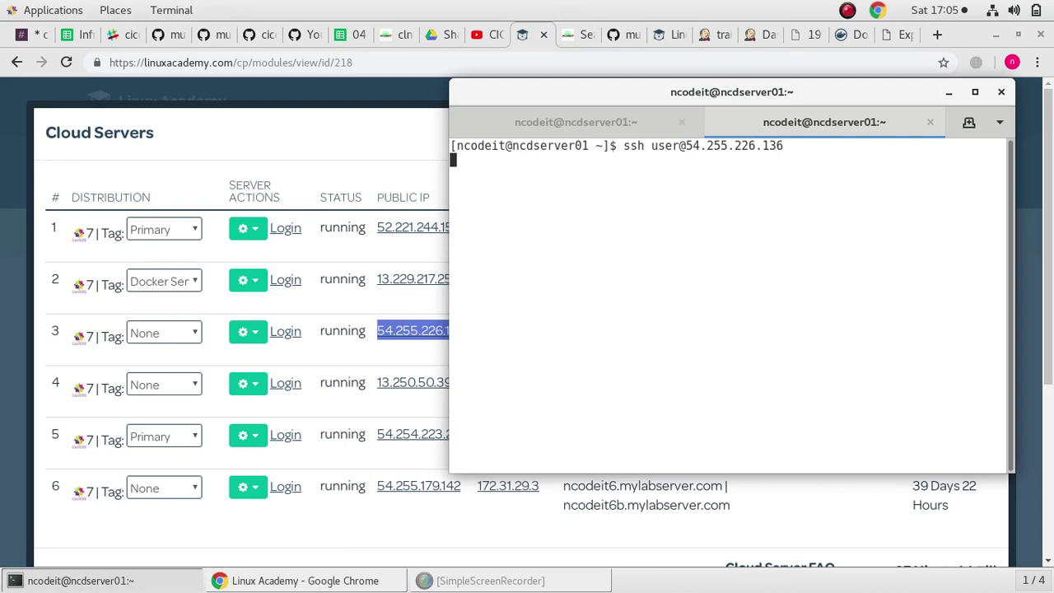
text(yes)
key(Return)
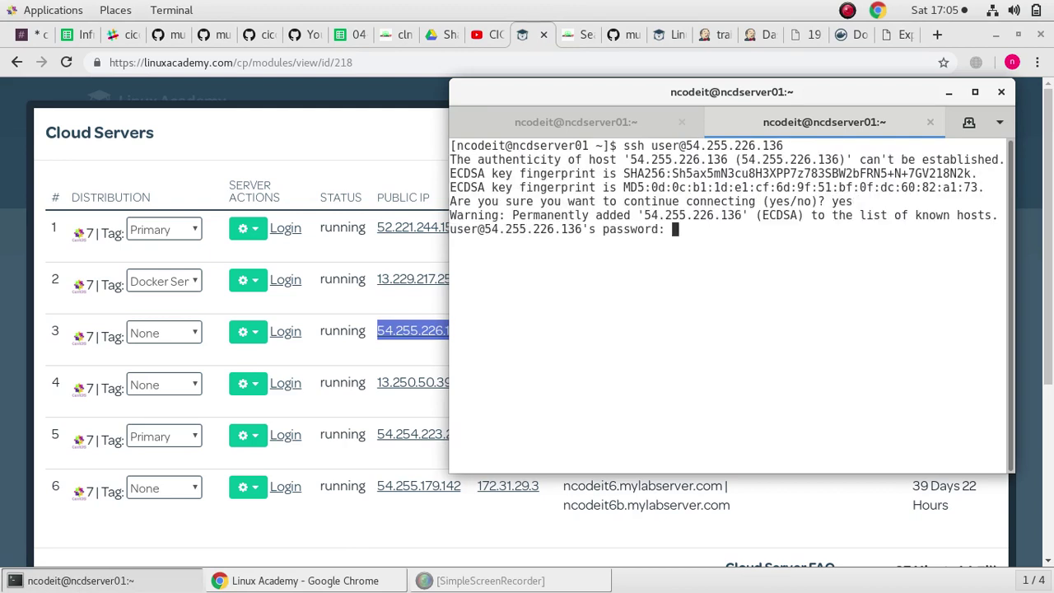
key(Return)
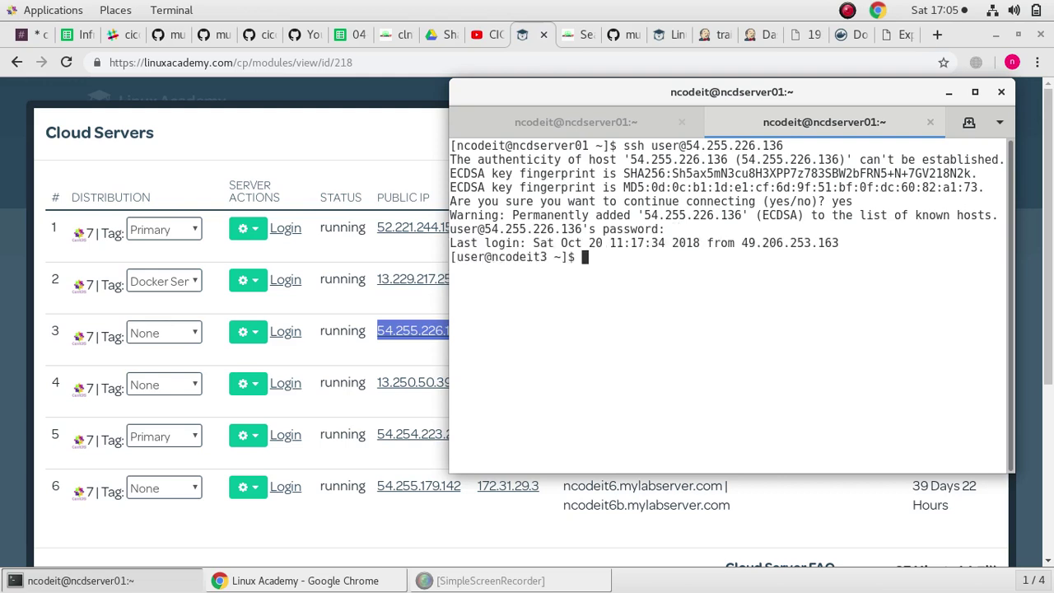
Change to /var/run on the remote server and list its contents.
text(cd /var/run/)
key(Return)
text(ls)
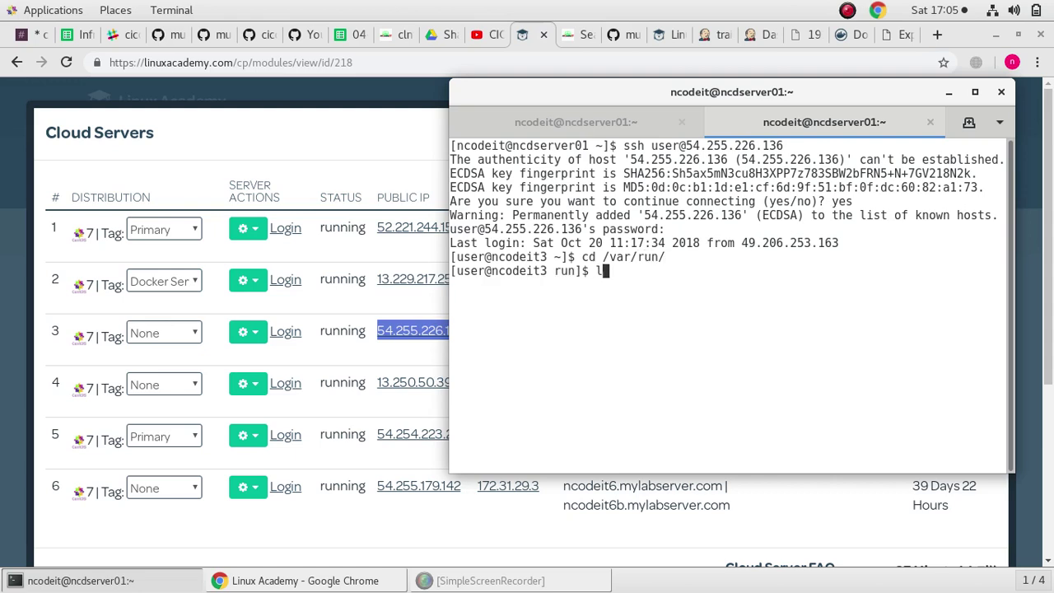
key(Return)
Run sudo chmod 777 docker.sock on the remote server with the administrator password.
text(chmod)
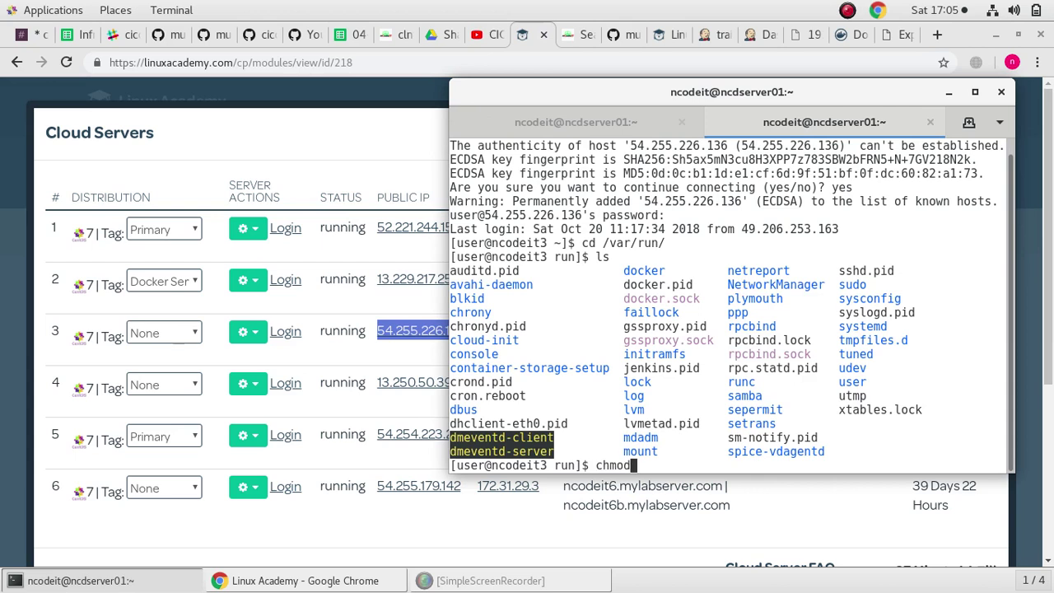
text( 777)
key(Left)
key(Left)
key(Left)
key(Left)
key(Left)
key(Left)
key(Left)
key(Left)
key(Left)
text(sudo)
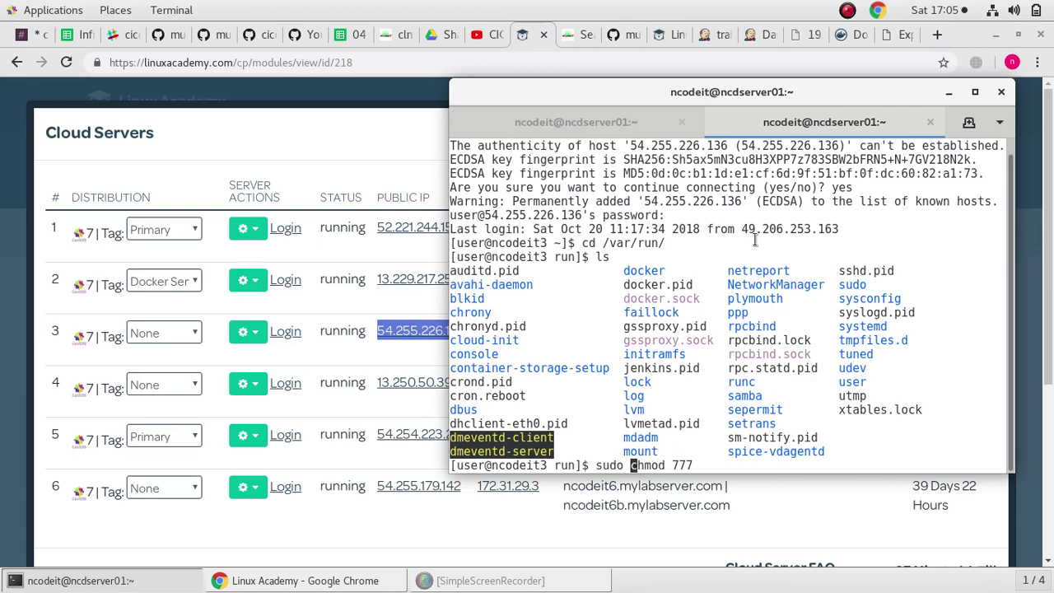
key(End)
text(docker.sock)
key(Return)
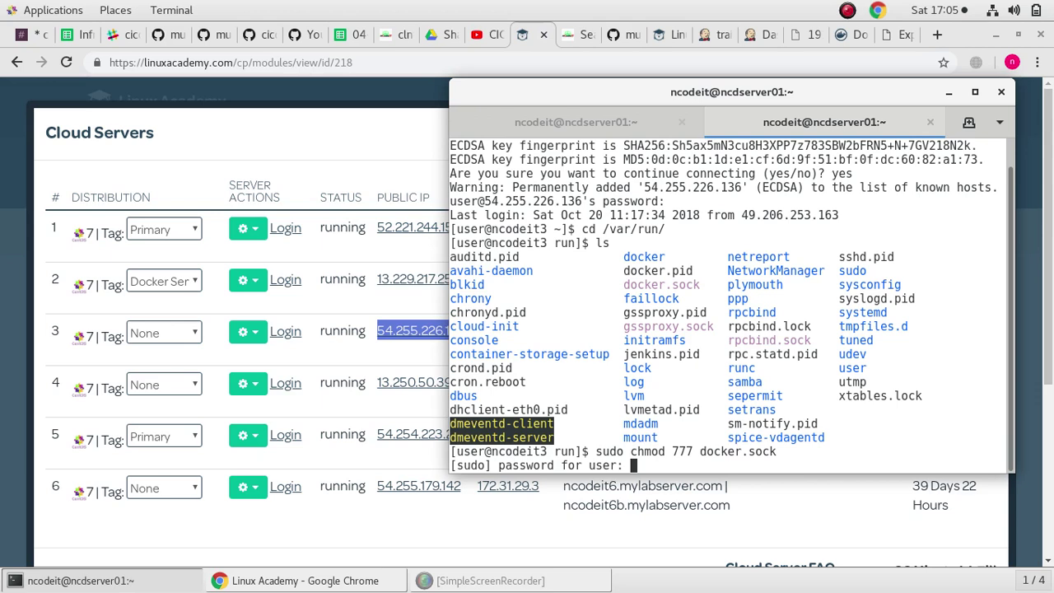
key(Return)
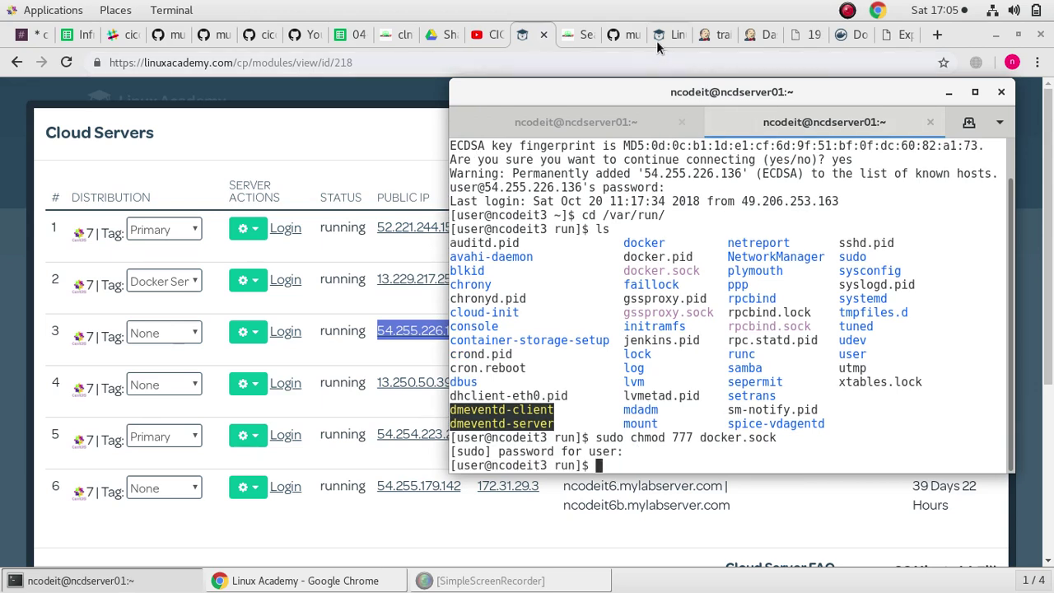
click(662, 37)
Navigate from the build console to the trainscheduledockerdeploy master branch page.
click(708, 38)
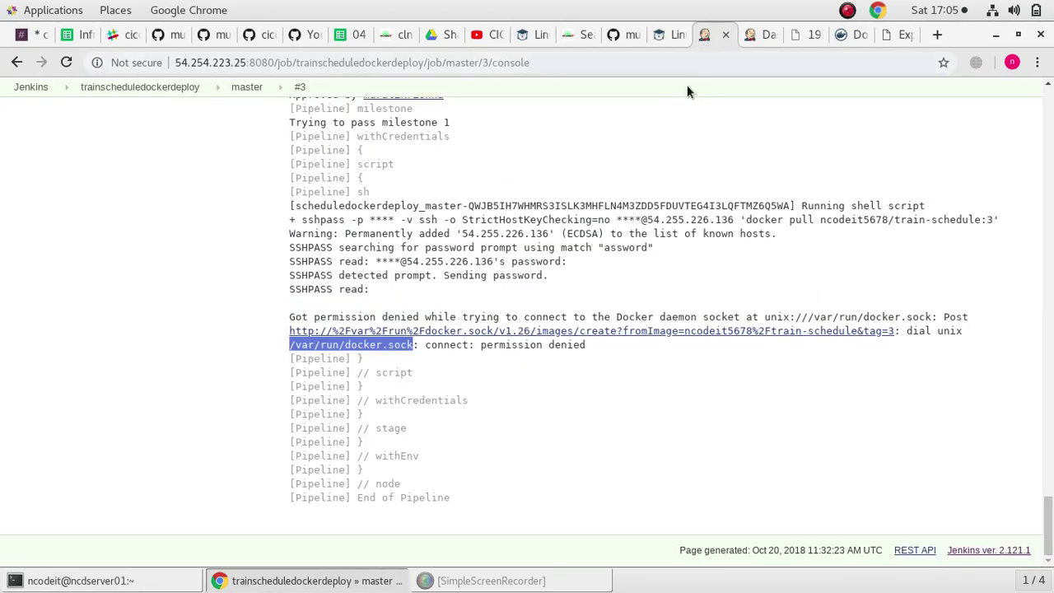
scroll(474, 429, up, 10)
scroll(420, 309, up, 10)
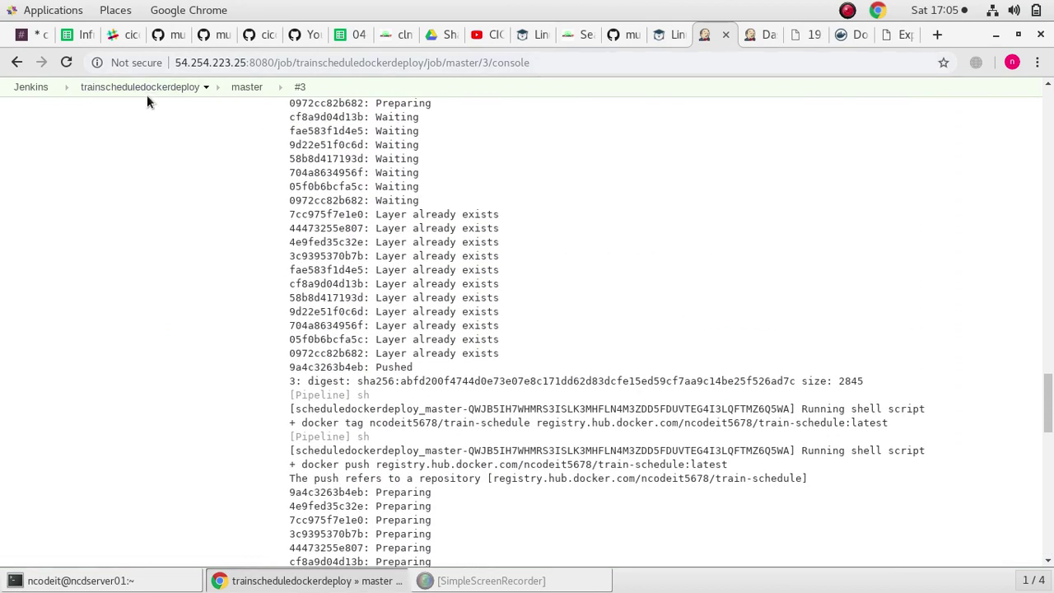
click(155, 87)
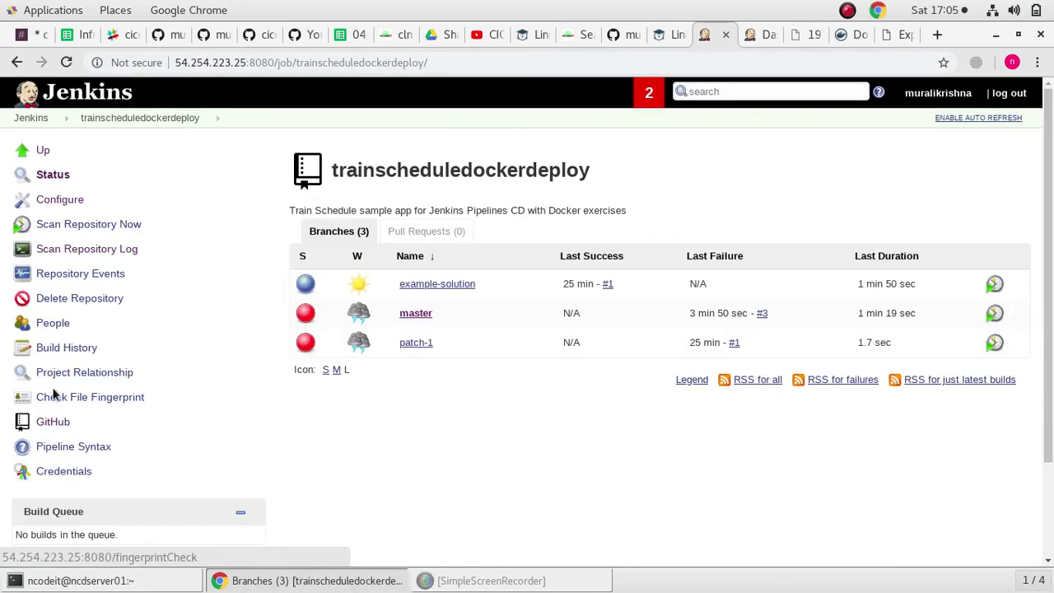
scroll(285, 327, down, 3)
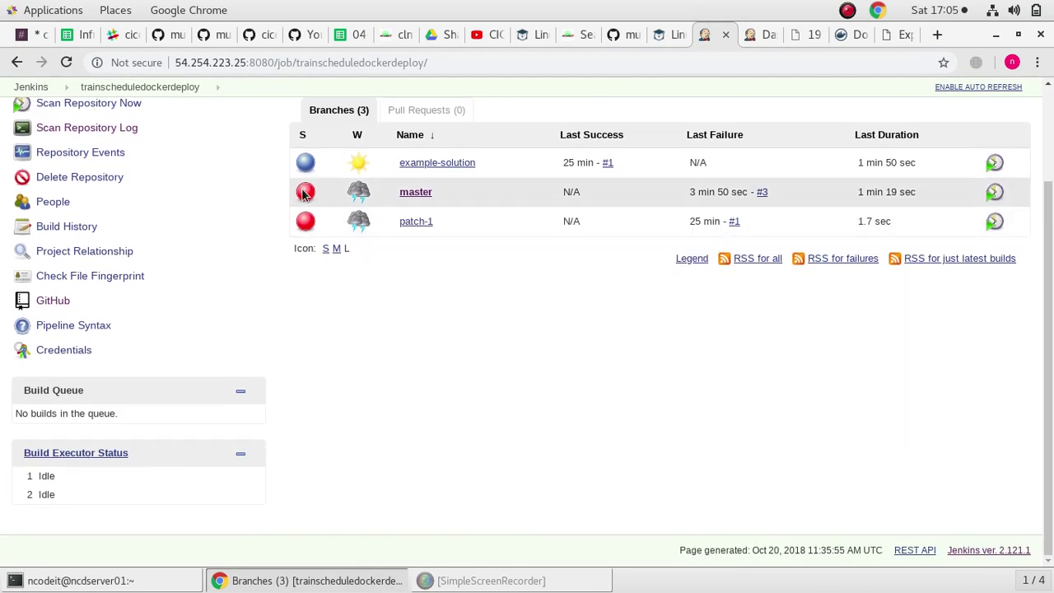
click(418, 195)
scroll(379, 350, down, 2)
scroll(378, 350, down, 2)
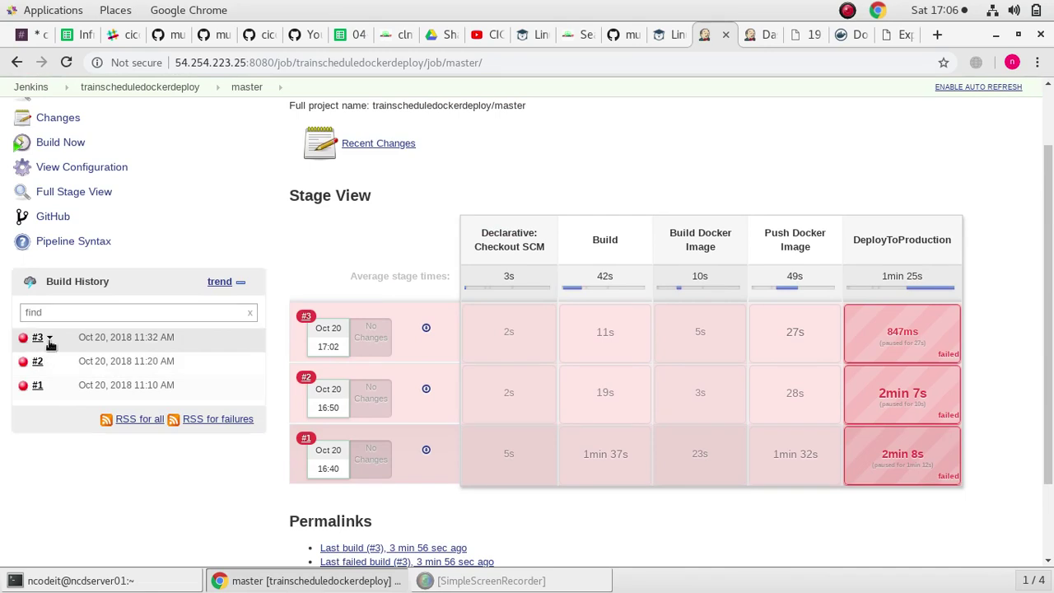
click(49, 341)
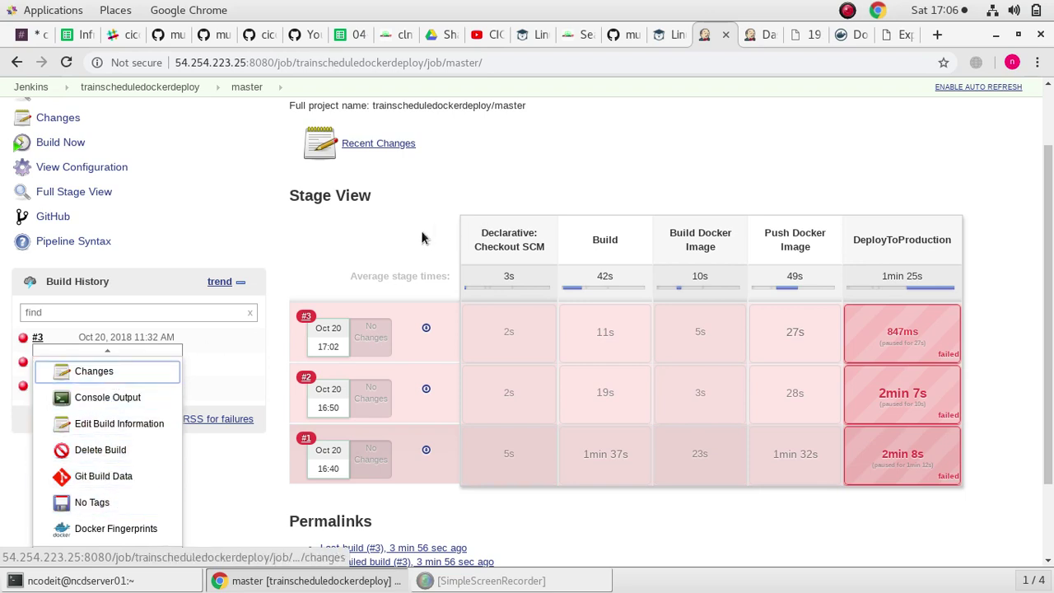
Reload the master branch page and start build #4 with Build Now.
right_click(810, 290)
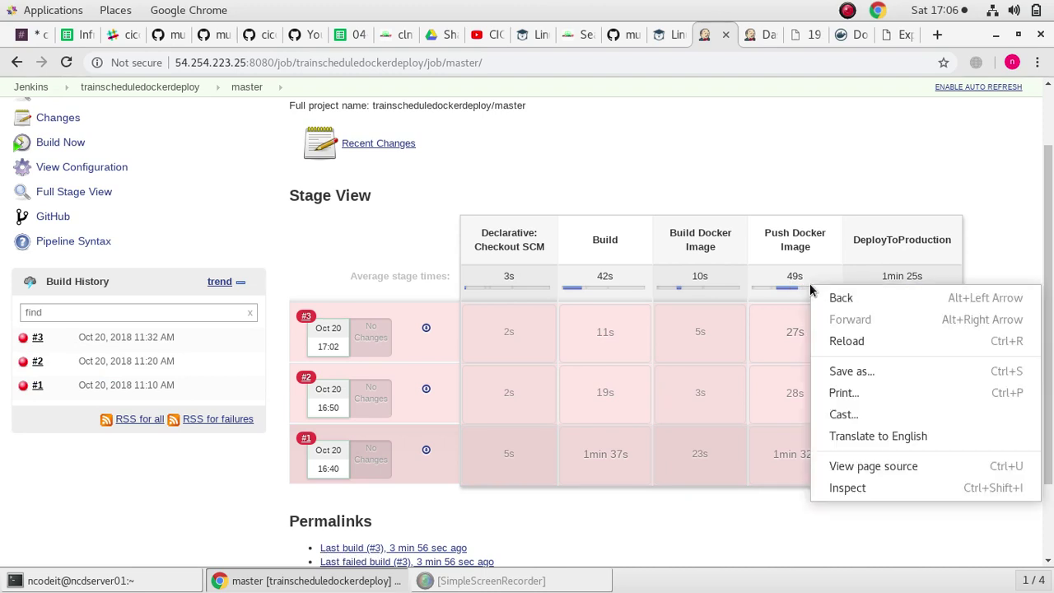
click(798, 184)
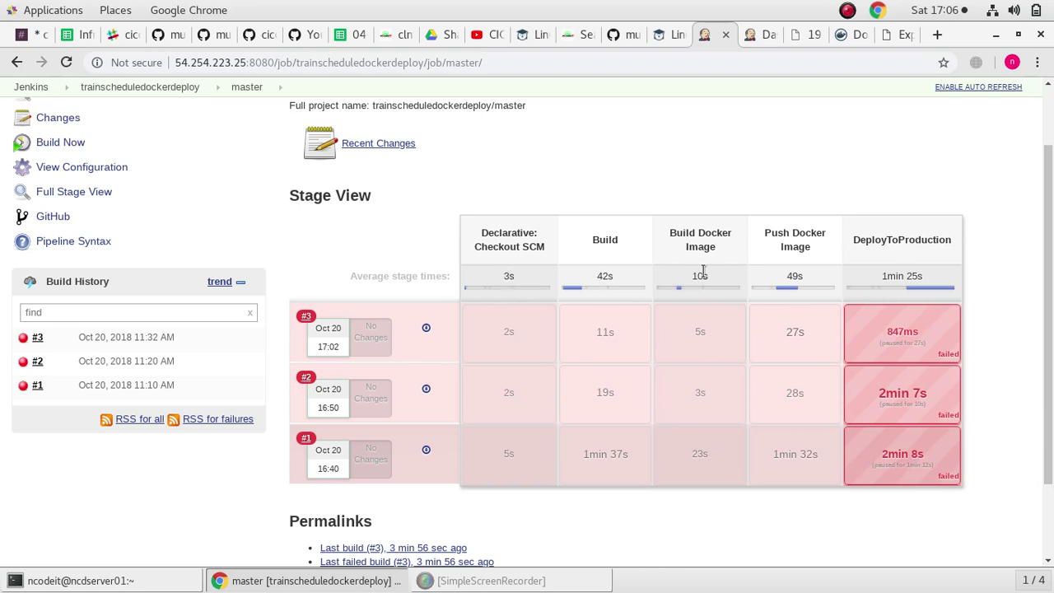
triple_click(906, 271)
click(906, 271)
click(67, 63)
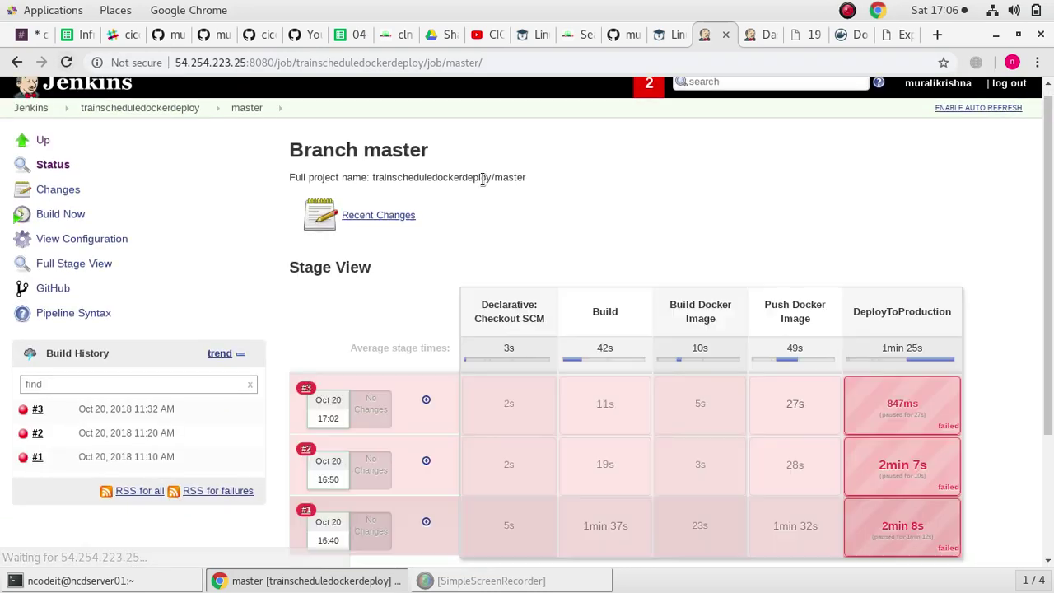
scroll(485, 309, down, 2)
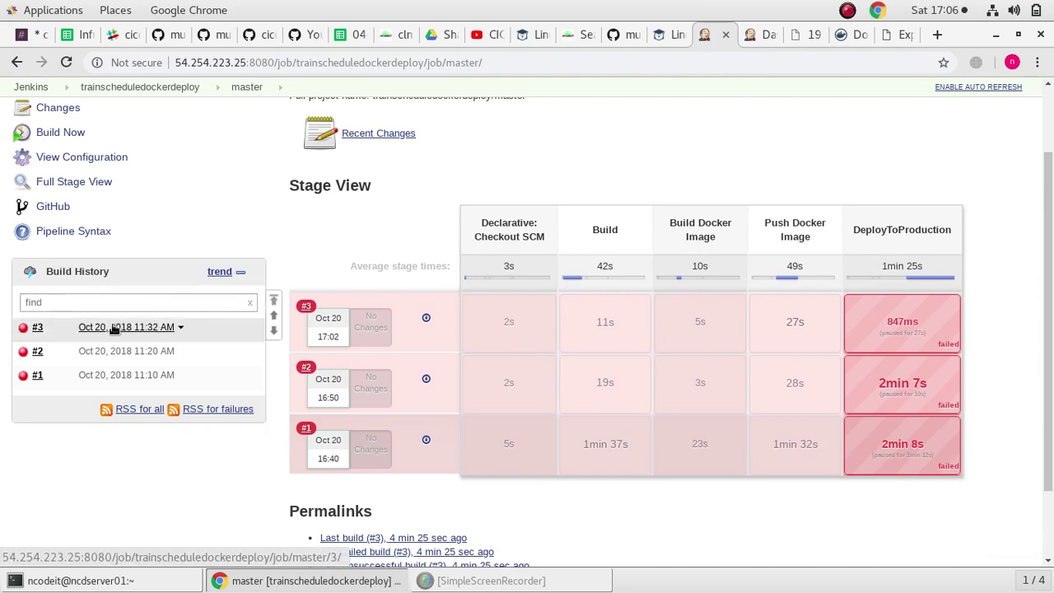
click(180, 329)
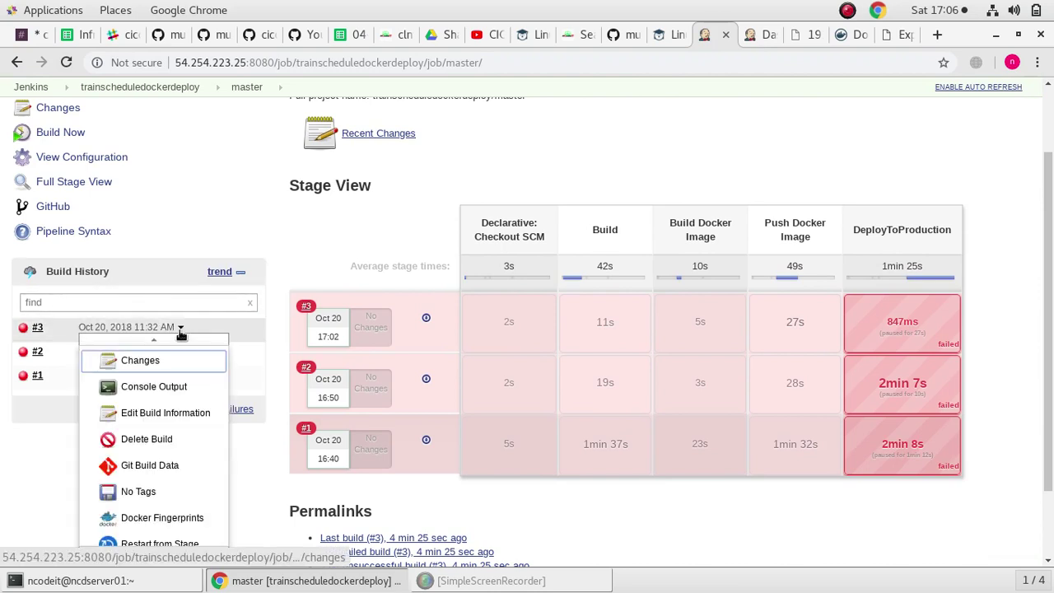
scroll(398, 284, up, 2)
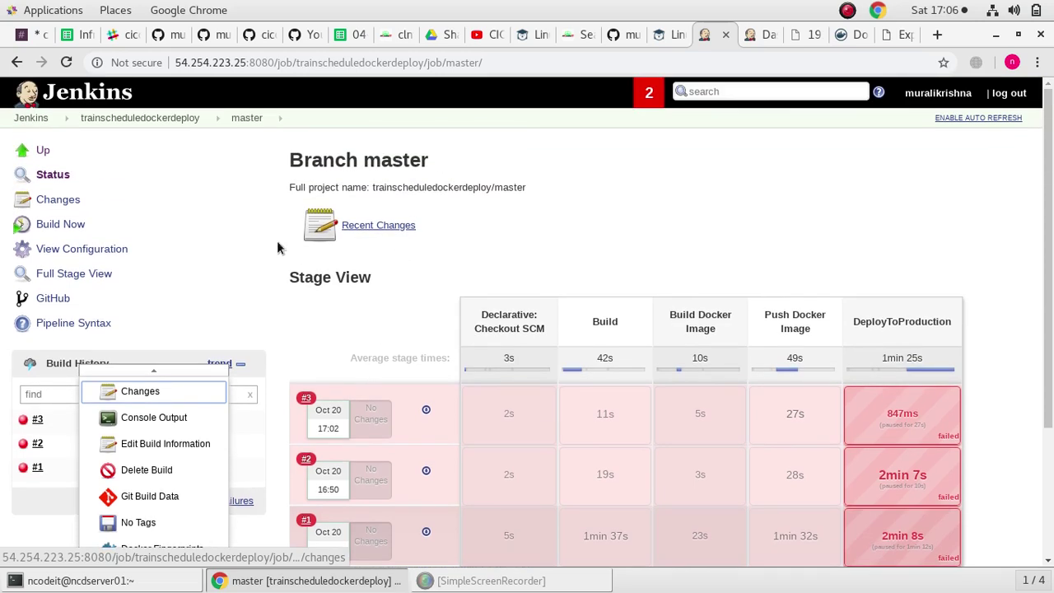
click(79, 225)
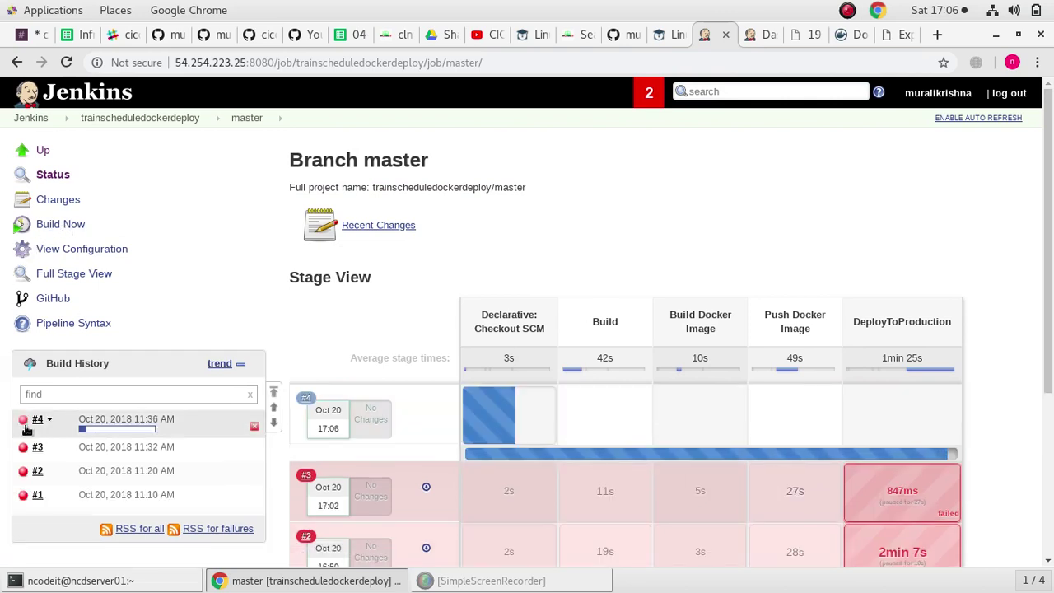
Open running build #4's console output and wait for the 'Deploy to Production?' prompt.
click(23, 426)
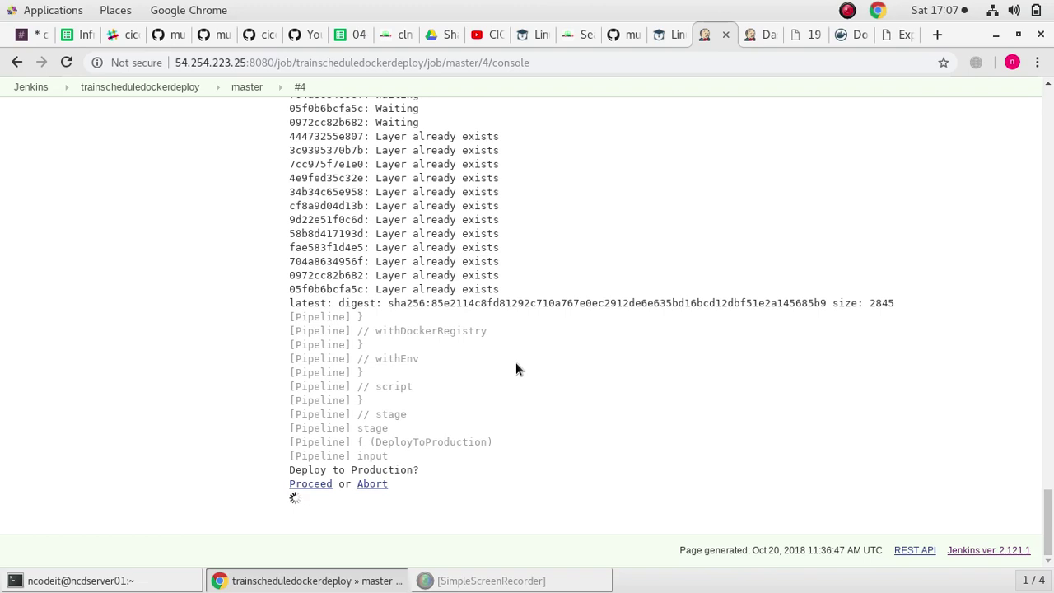
Proceed with build #4's deployment, reload until Finished: SUCCESS, then show the dashboard.
click(312, 488)
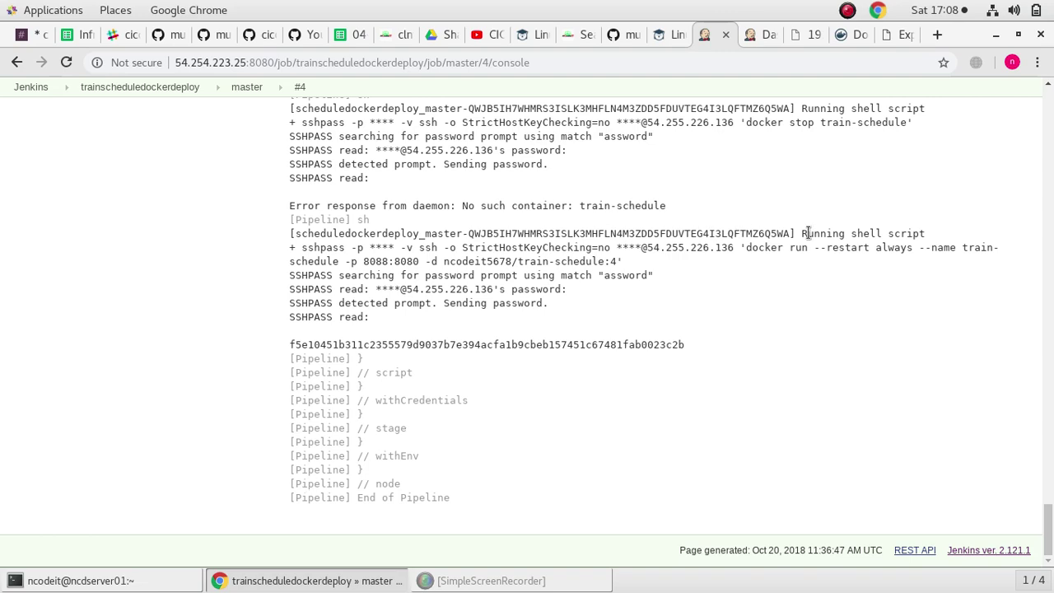
scroll(808, 233, up, 2)
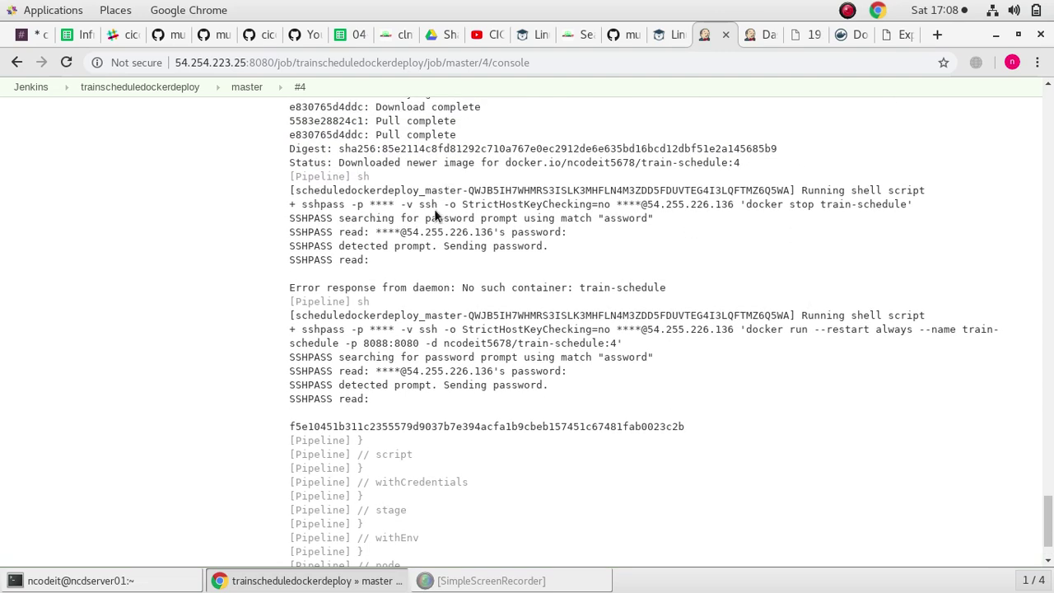
scroll(435, 216, up, 1)
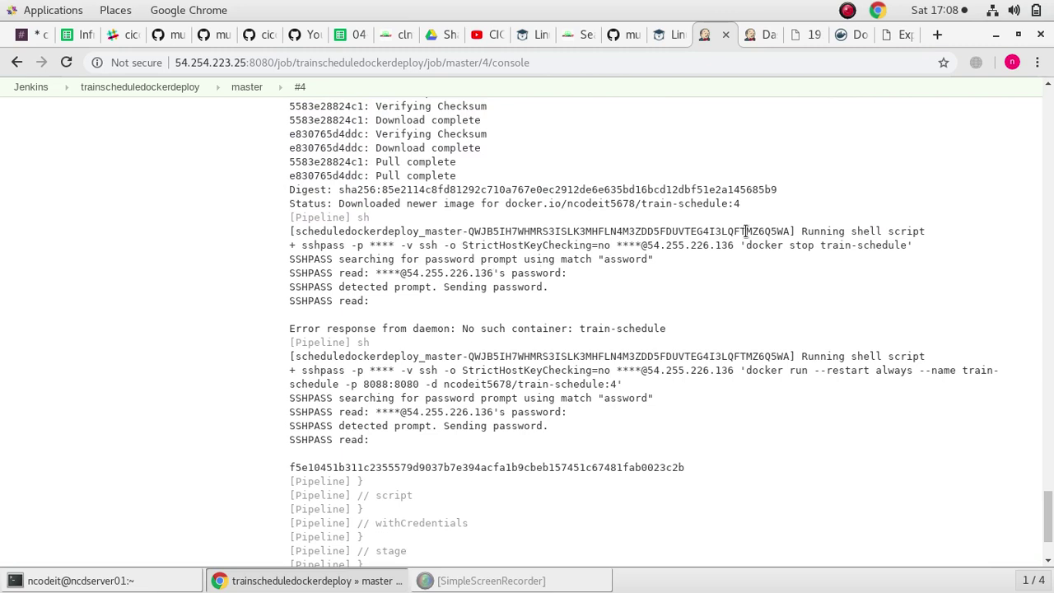
scroll(586, 273, down, 3)
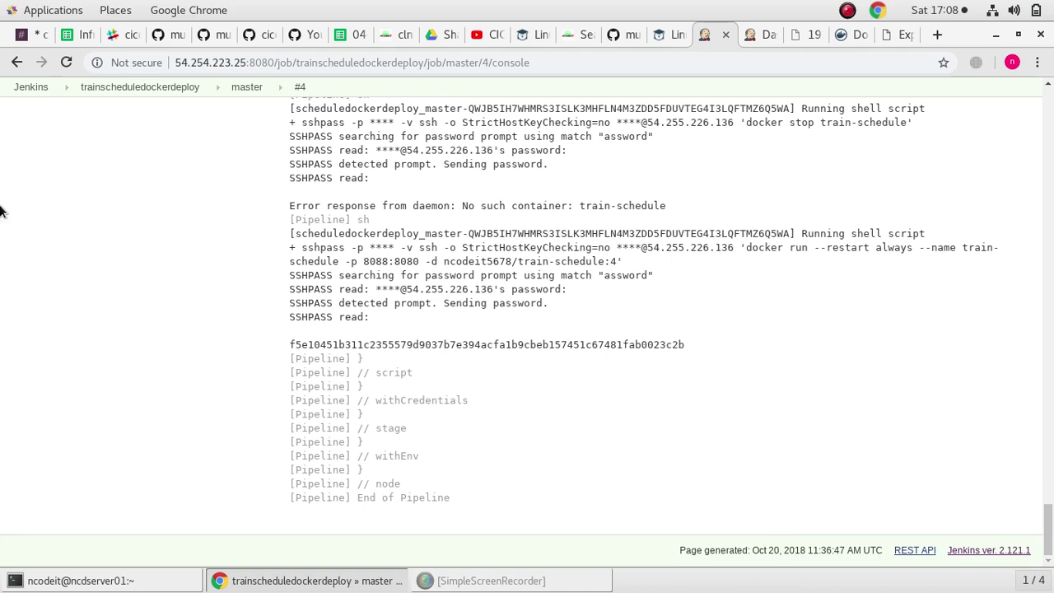
click(64, 63)
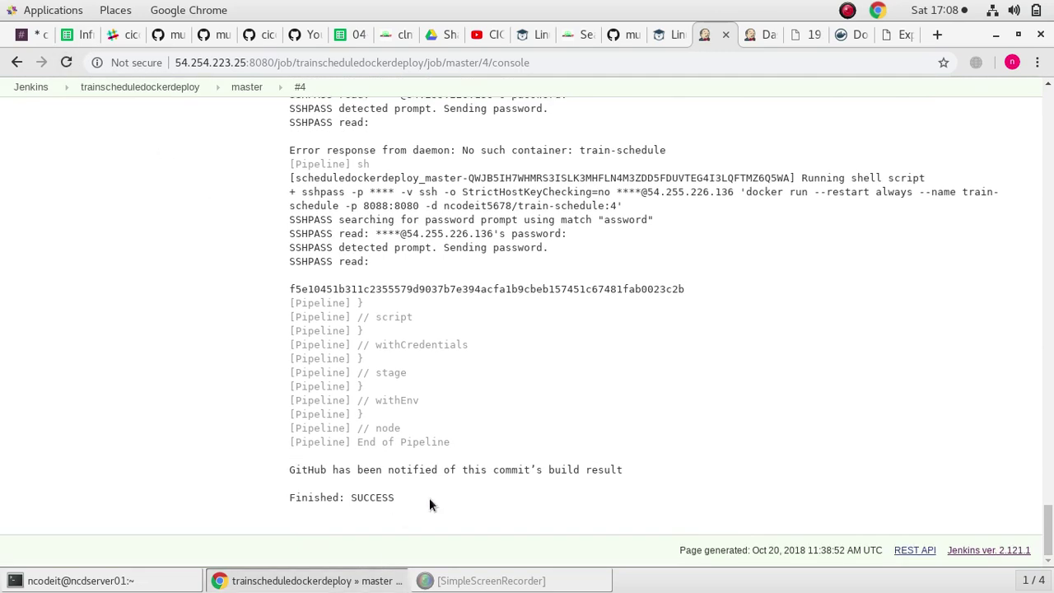
click(758, 37)
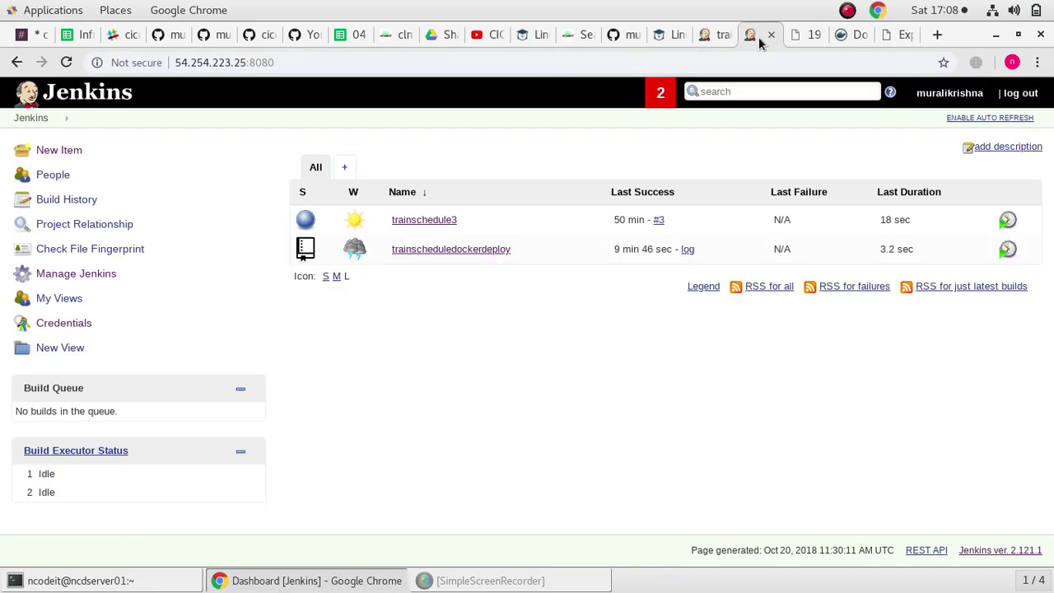
Copy server 3's public IP 54.255.226.136 from Cloud Servers and open a blank tab.
click(718, 38)
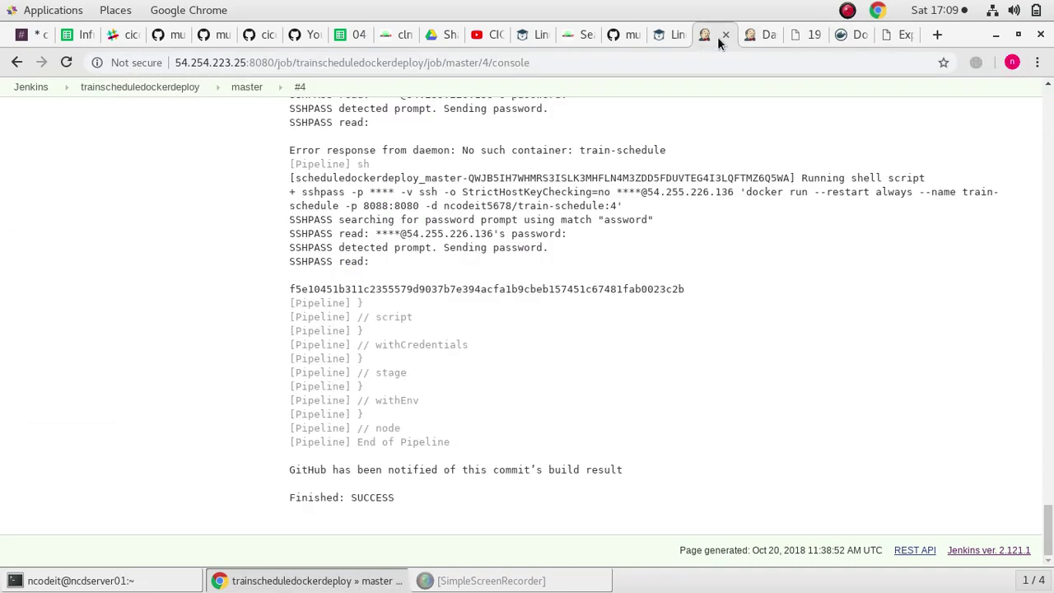
click(520, 35)
drag(371, 331, 478, 344)
right_click(452, 330)
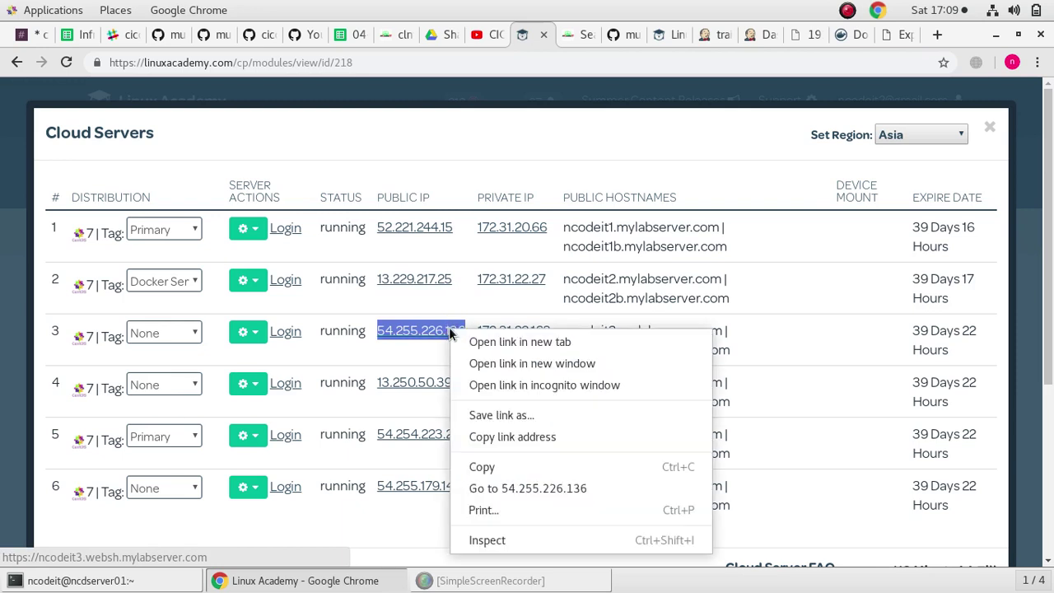
click(500, 467)
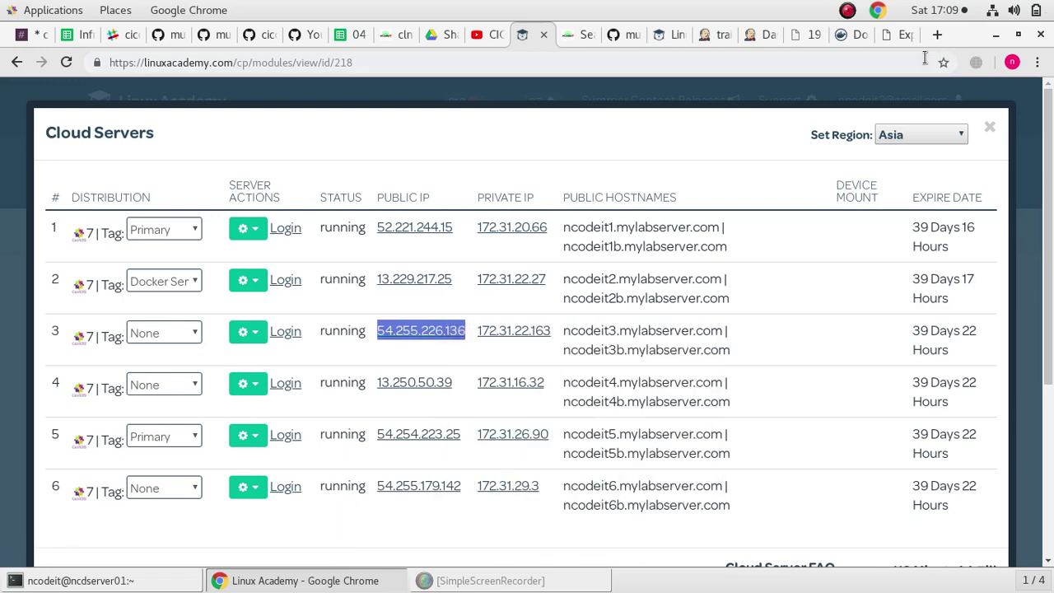
click(936, 35)
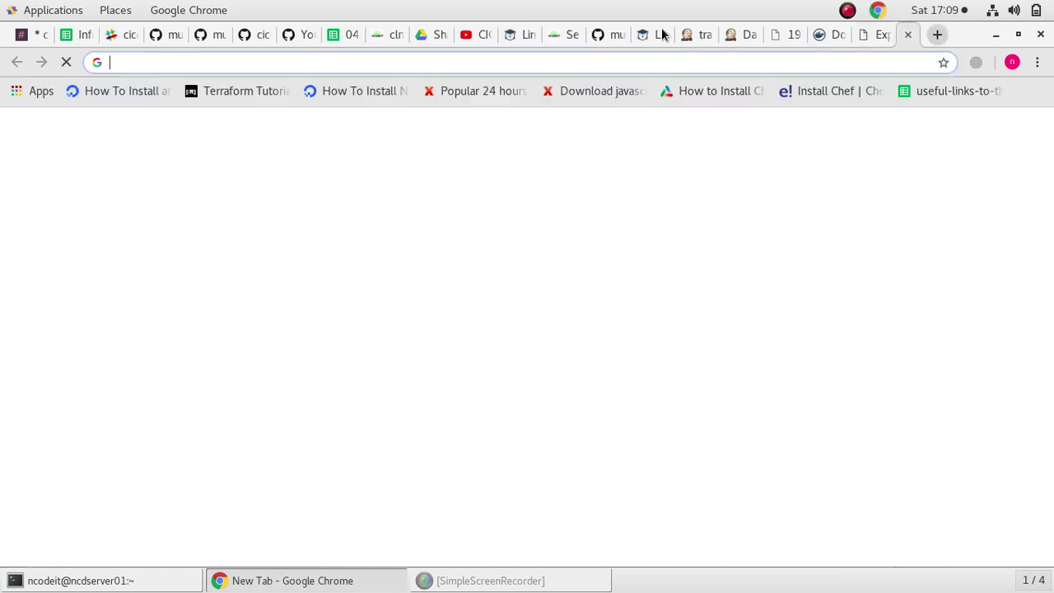
Load 54.255.226.136:8088 and confirm the Train Schedule page lists its trains.
right_click(482, 61)
click(552, 156)
text(:80)
text(88)
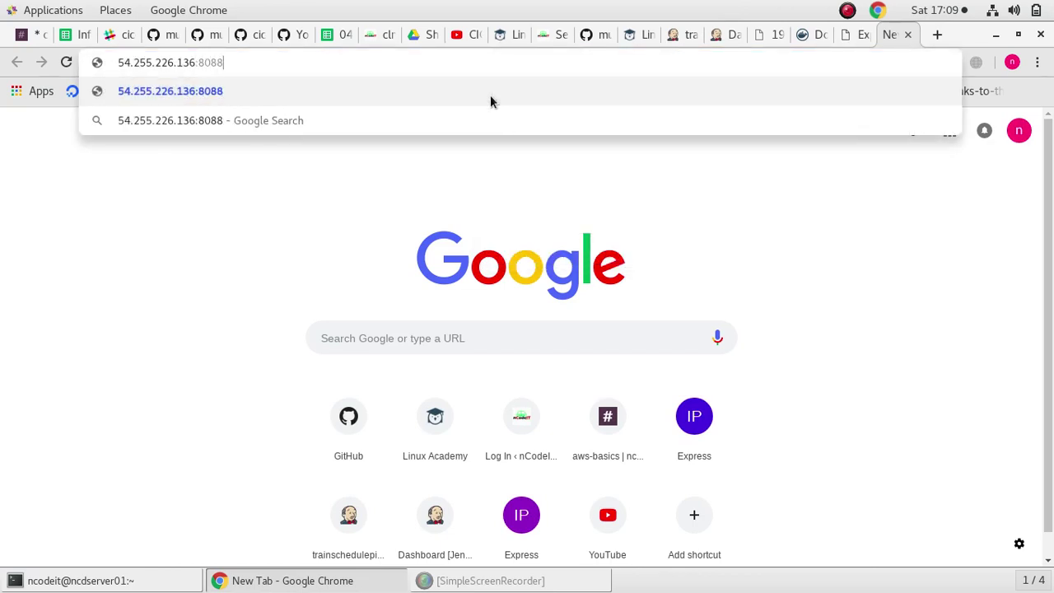
key(Return)
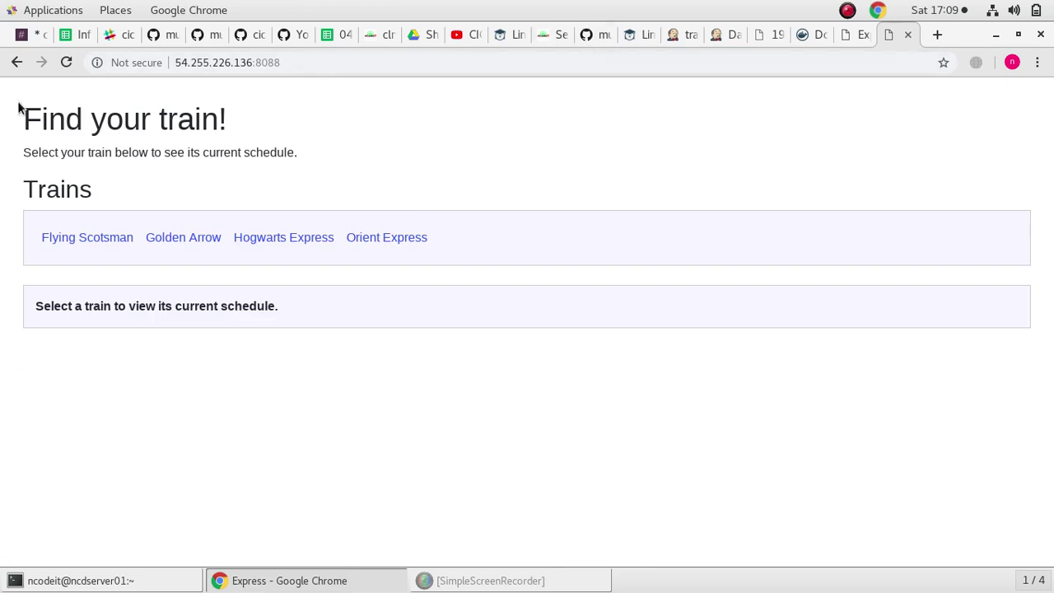
drag(23, 122, 363, 111)
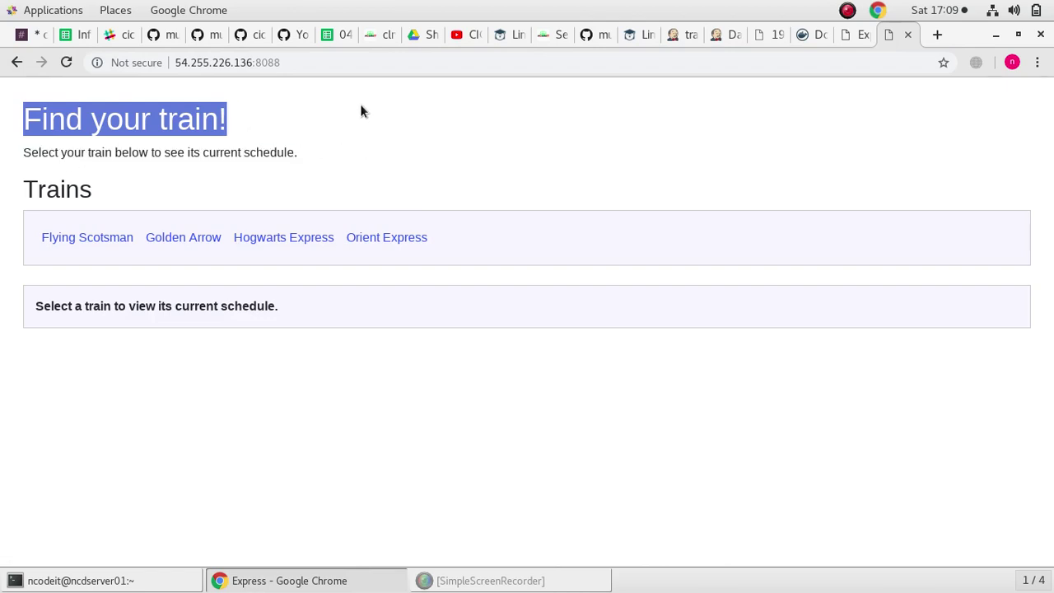
click(288, 123)
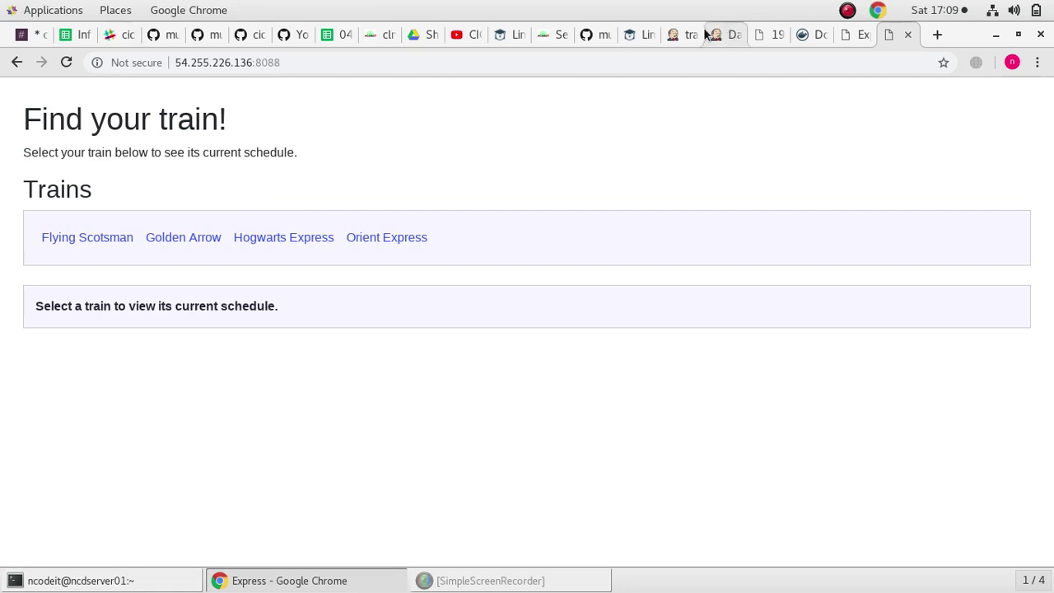
click(680, 35)
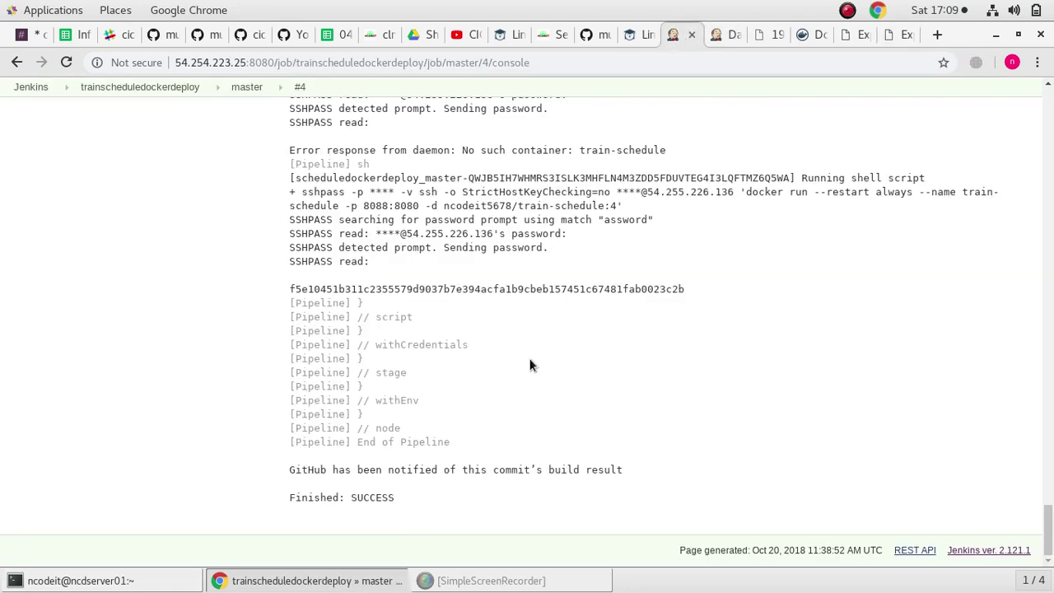
Scroll through build #4's log ending Finished: SUCCESS, then return to Cloud Servers.
scroll(531, 357, up, 5)
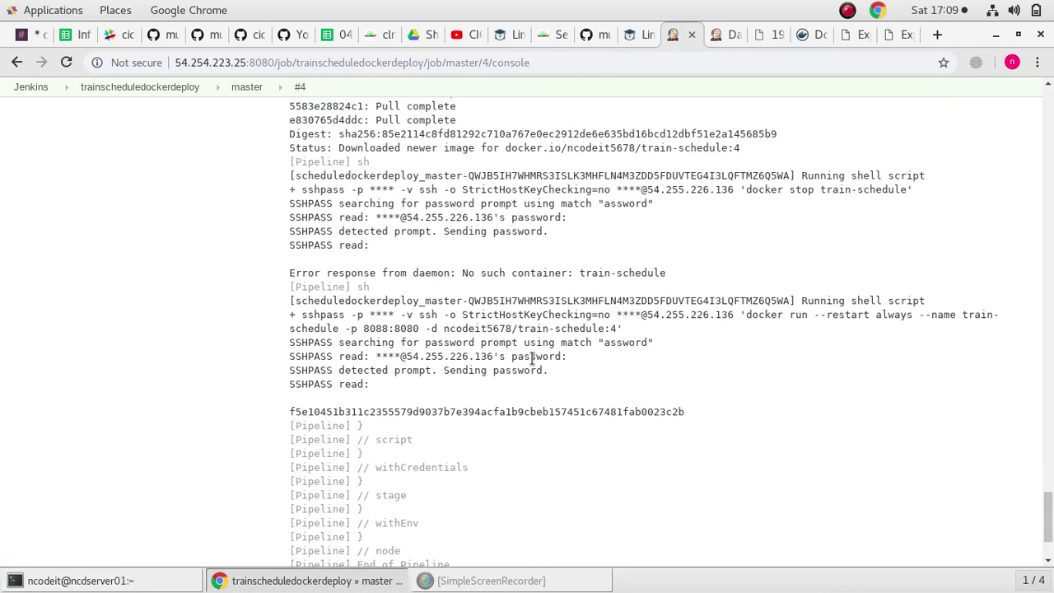
scroll(531, 356, up, 2)
scroll(528, 354, down, 7)
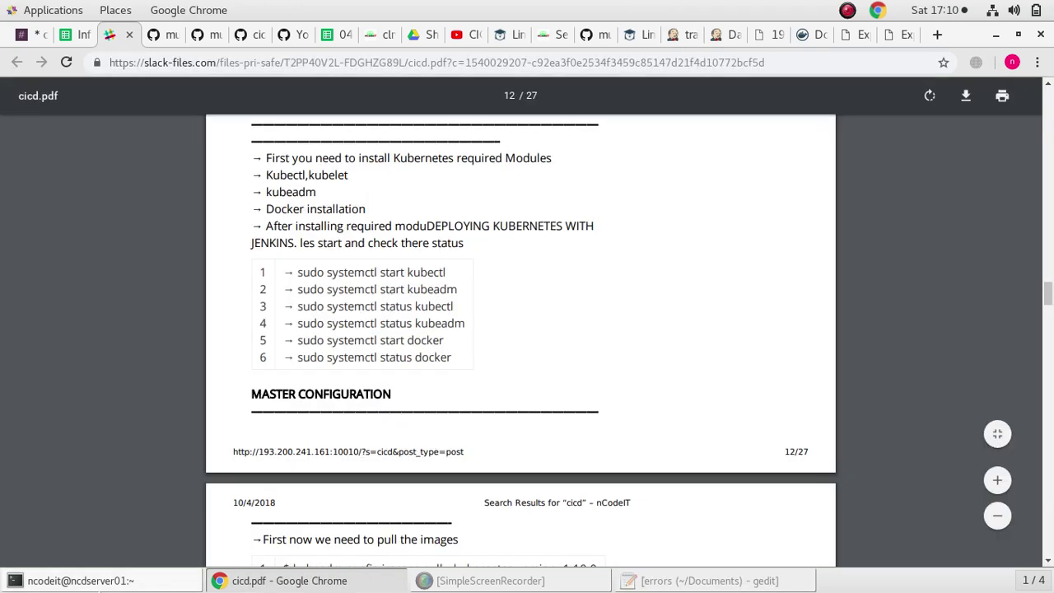
click(508, 34)
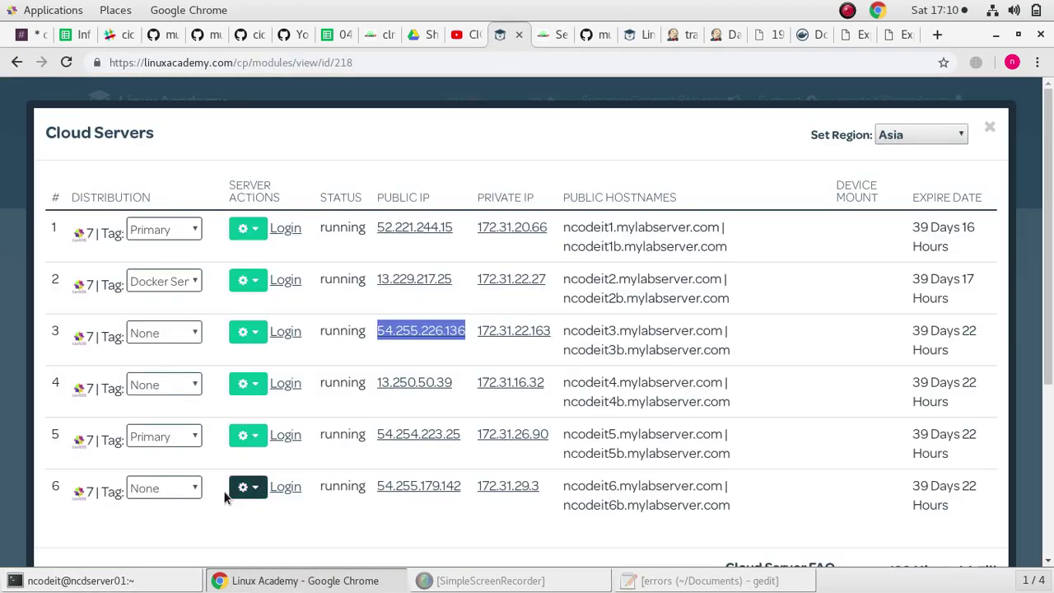
Set server 6's tag to Kube Master.
click(193, 488)
scroll(154, 374, down, 4)
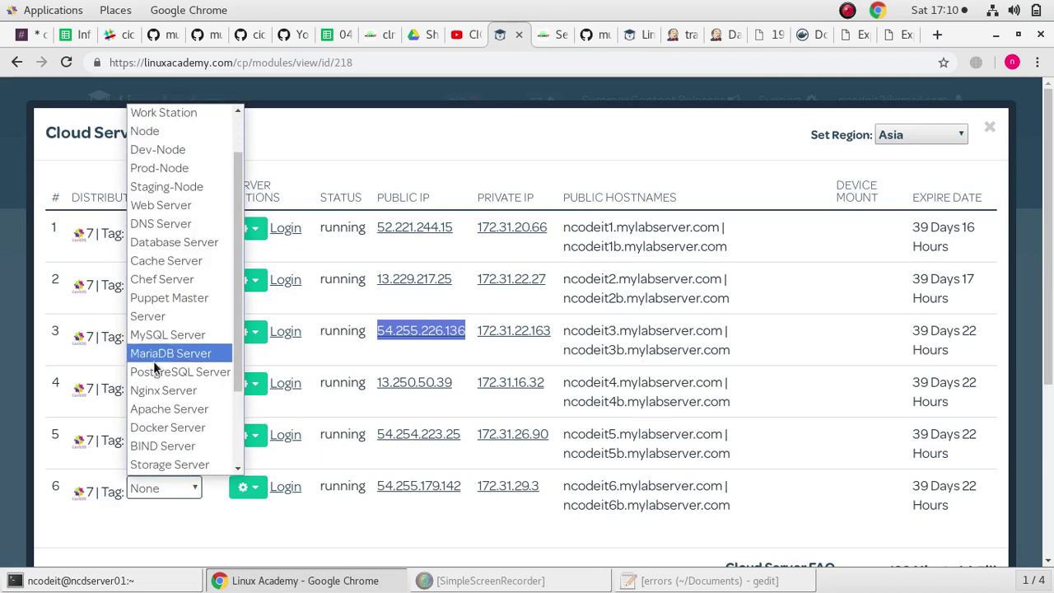
click(142, 428)
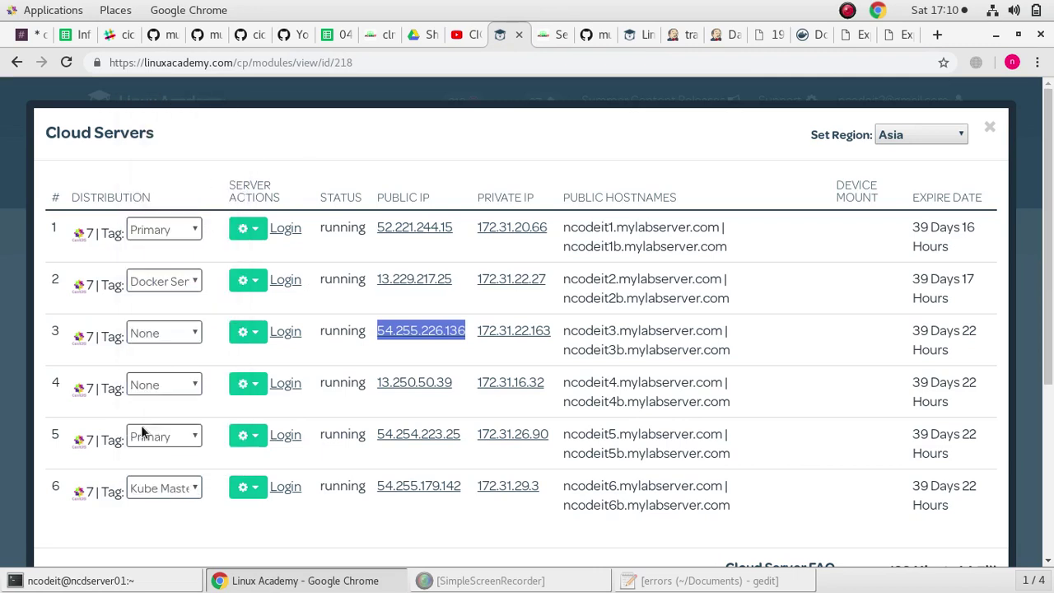
click(258, 531)
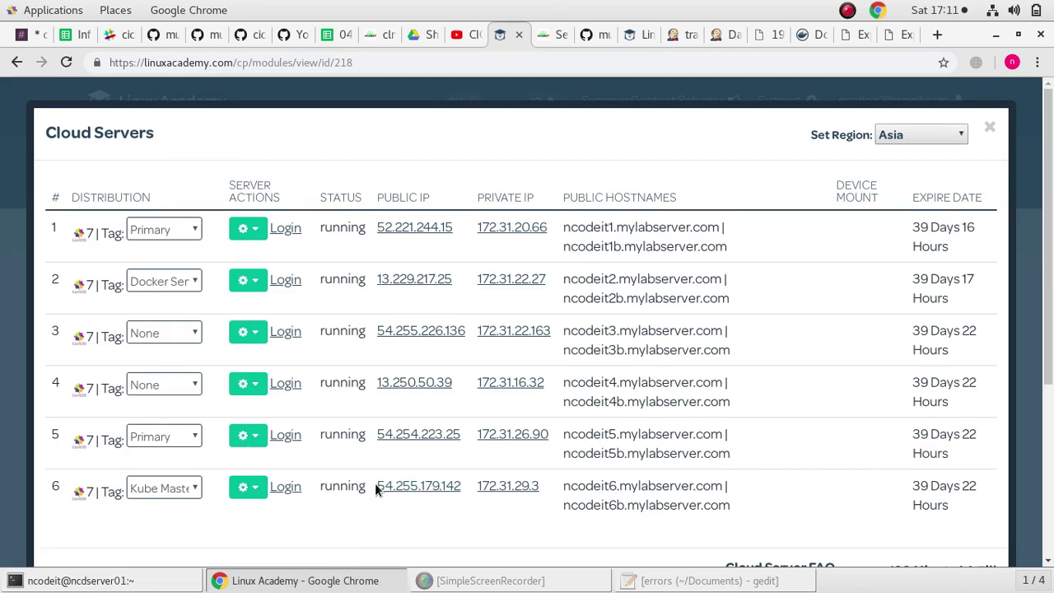
Copy server 6's public IP 54.255.179.142 and bring up the terminal.
drag(375, 486, 455, 488)
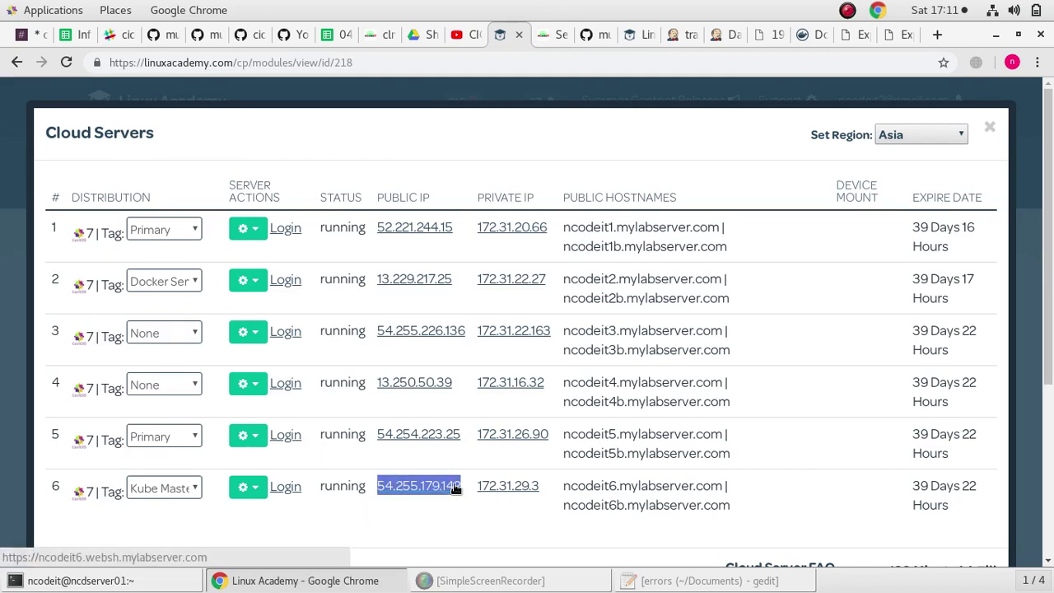
right_click(455, 488)
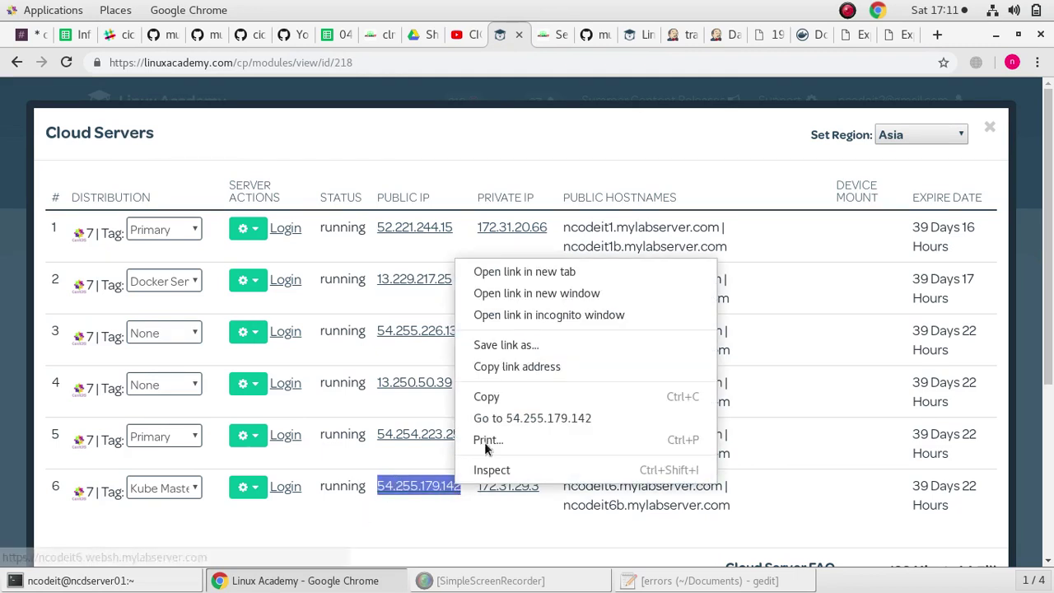
click(510, 399)
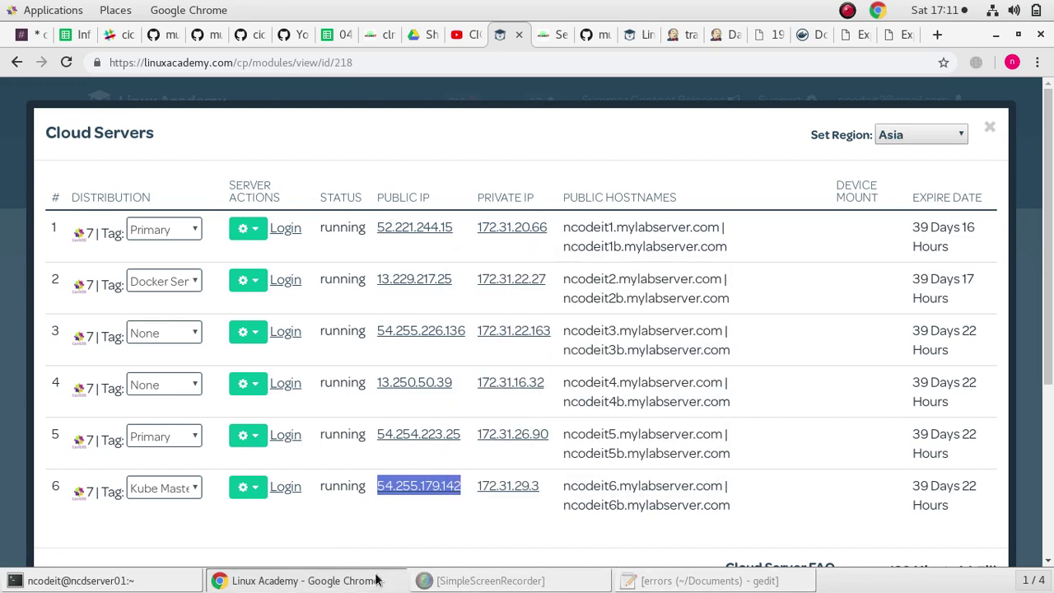
click(132, 580)
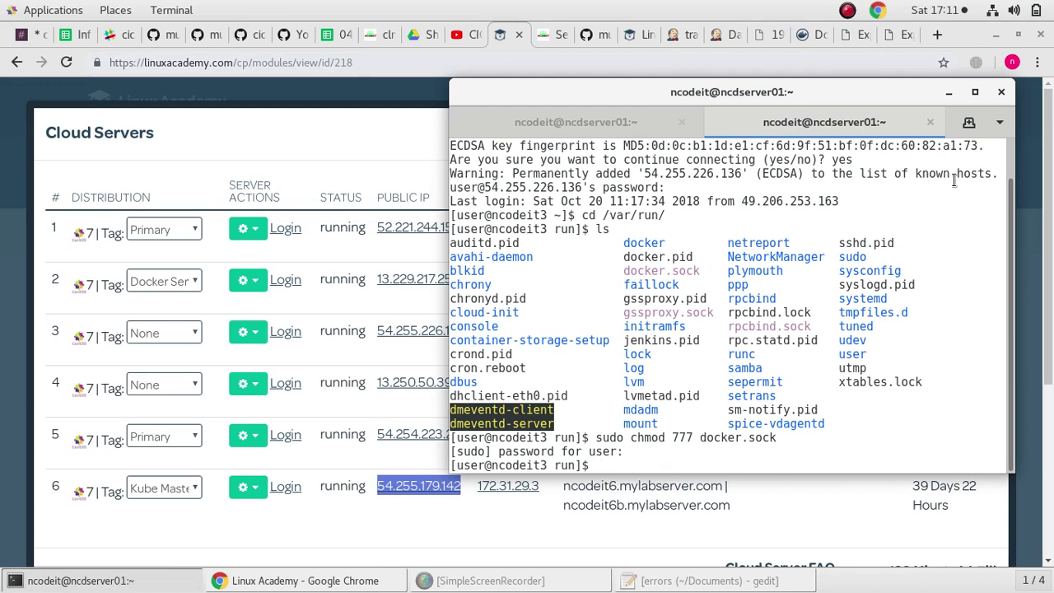
Close the old terminal tabs and open two fresh terminal tabs.
click(930, 122)
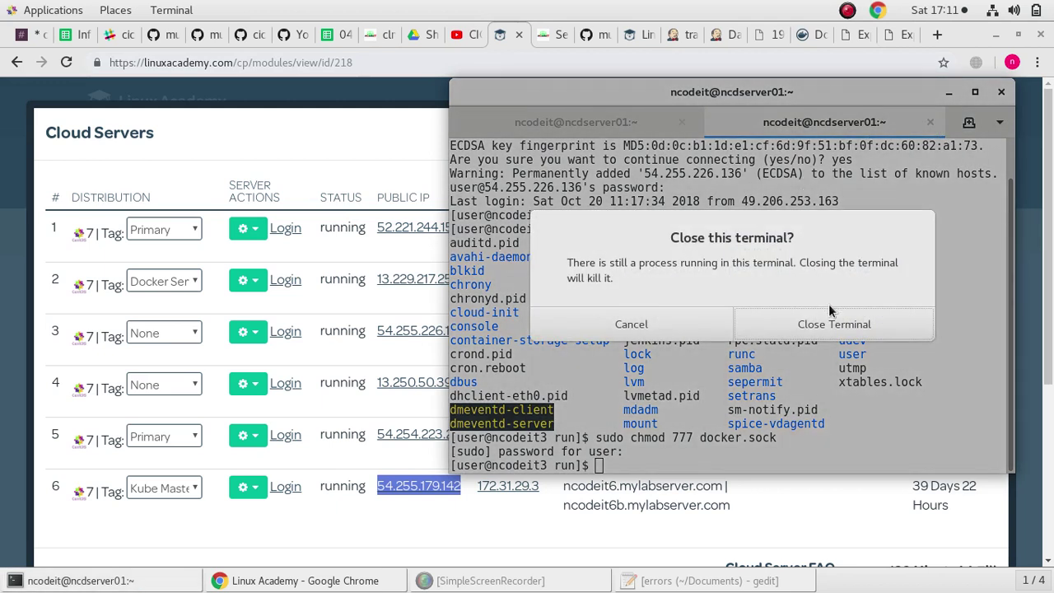
click(834, 322)
right_click(666, 197)
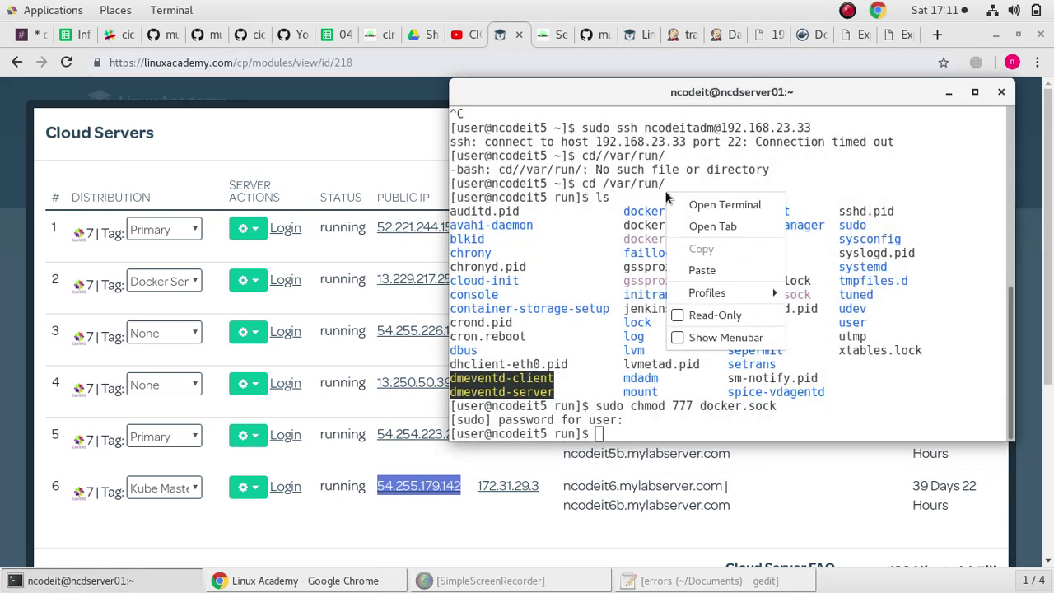
click(704, 226)
click(627, 117)
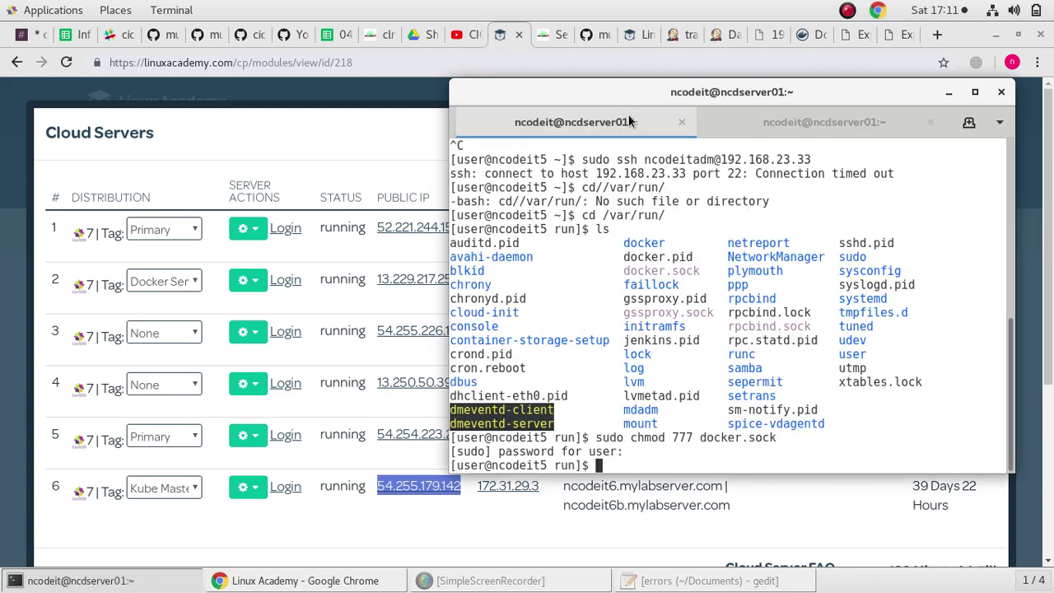
click(682, 122)
click(787, 323)
right_click(655, 195)
click(713, 227)
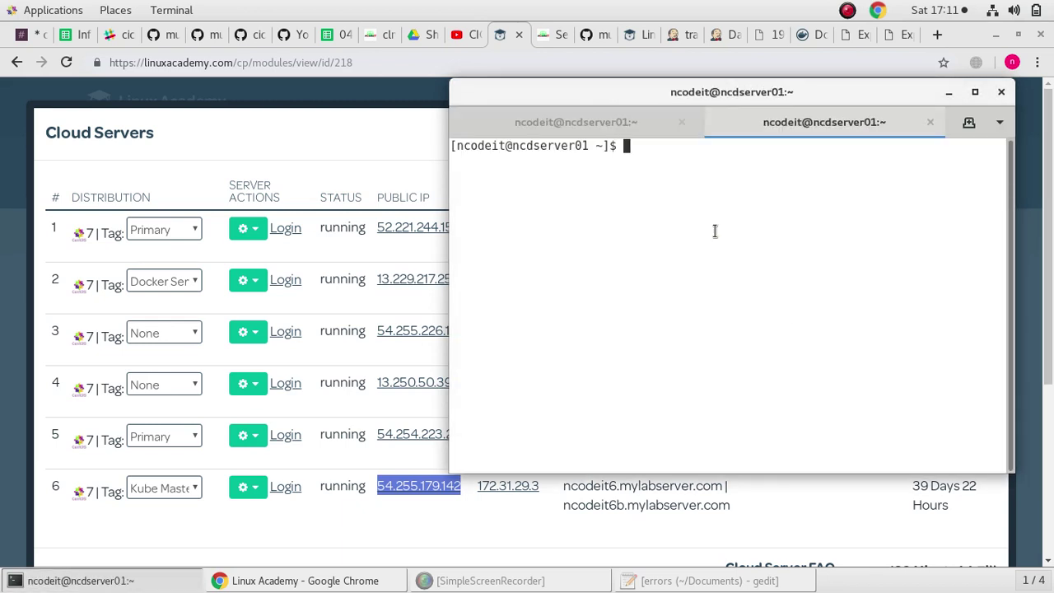
click(630, 126)
Log in over SSH to 54.254.223.25 in the first tab.
text(ssh use)
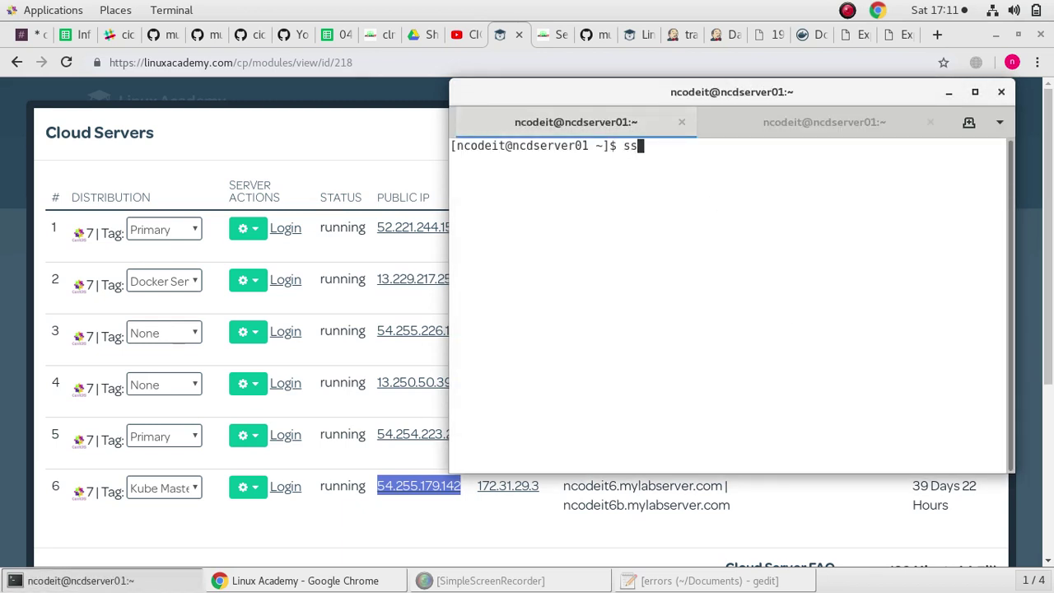
text(r@)
key(ctrl+shift+v)
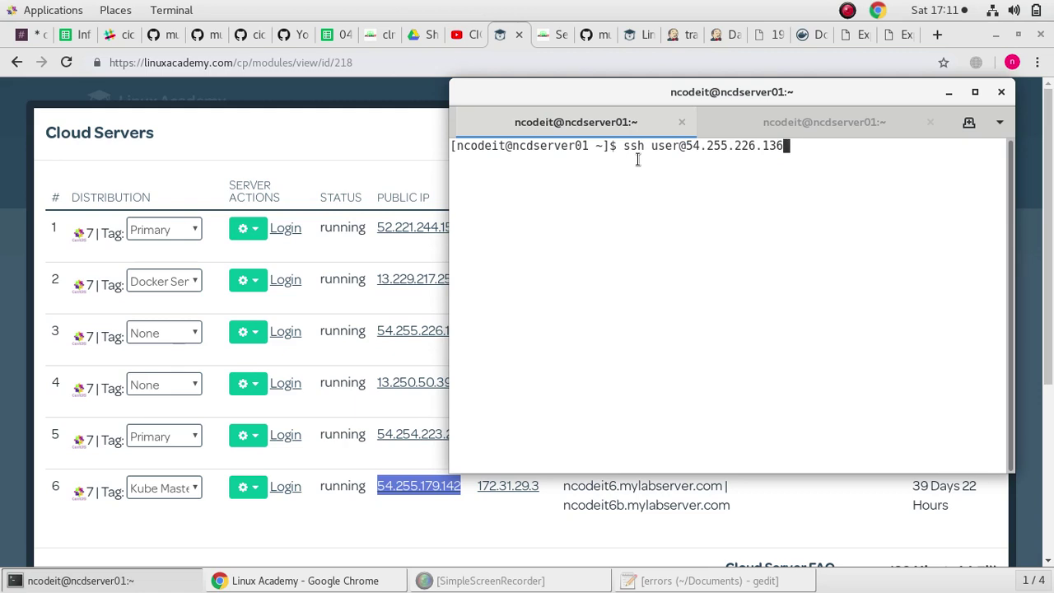
key(Up)
key(Up)
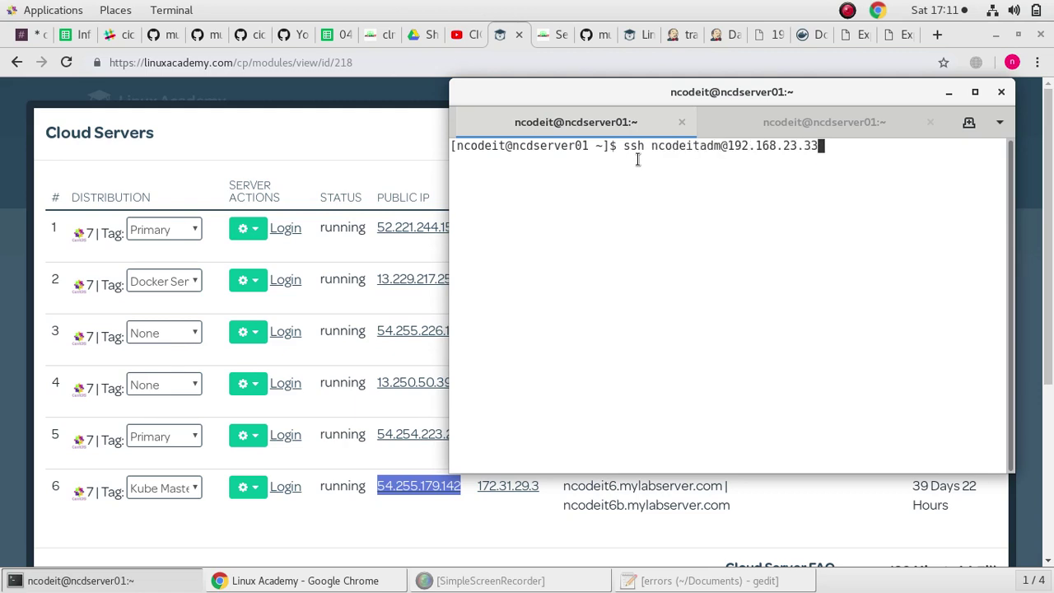
key(Up)
key(Up)
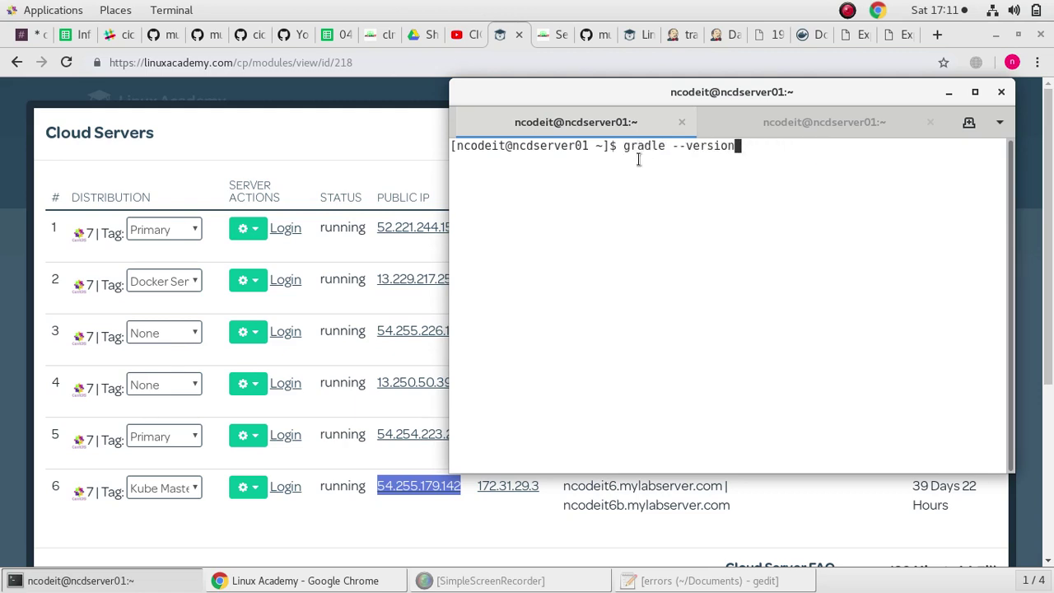
key(Down)
key(Return)
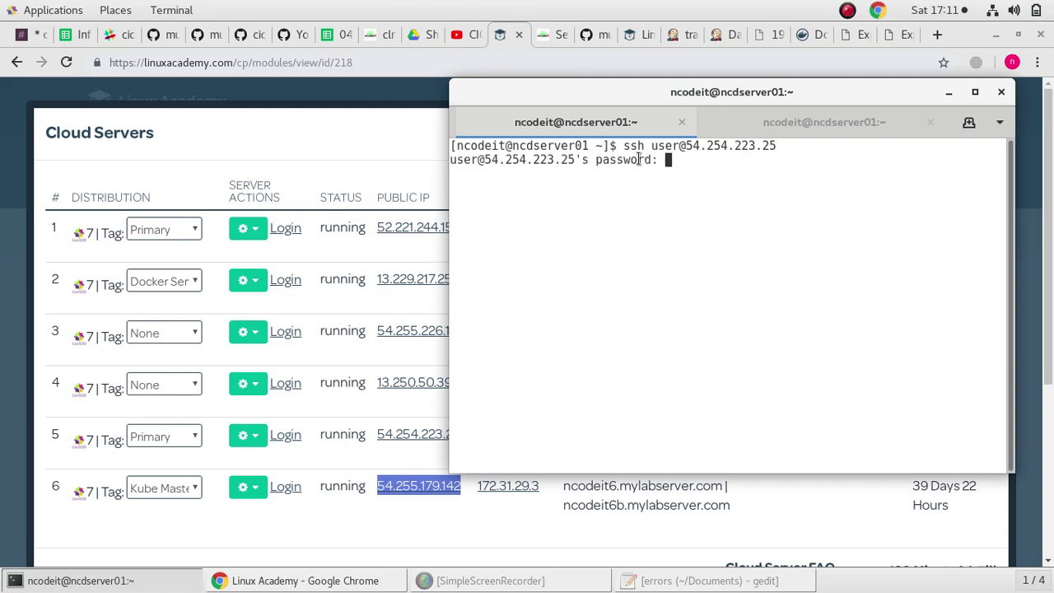
key(Return)
In the second tab, SSH to 54.255.179.142, trust its host key, and change the expired password.
click(861, 132)
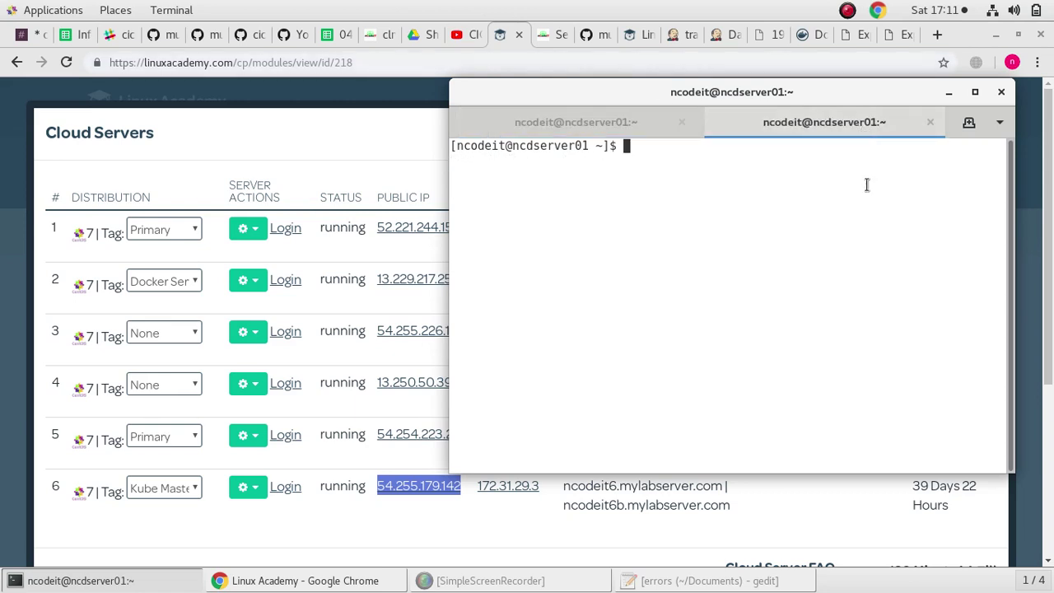
text(ssh user@54)
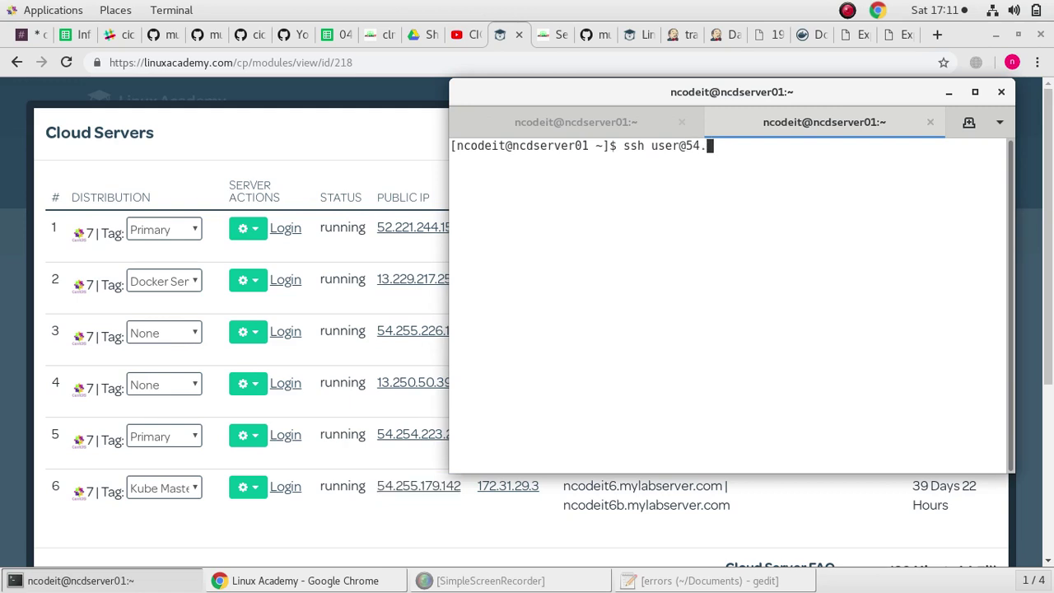
text(.255.179.142)
key(Return)
text(yes)
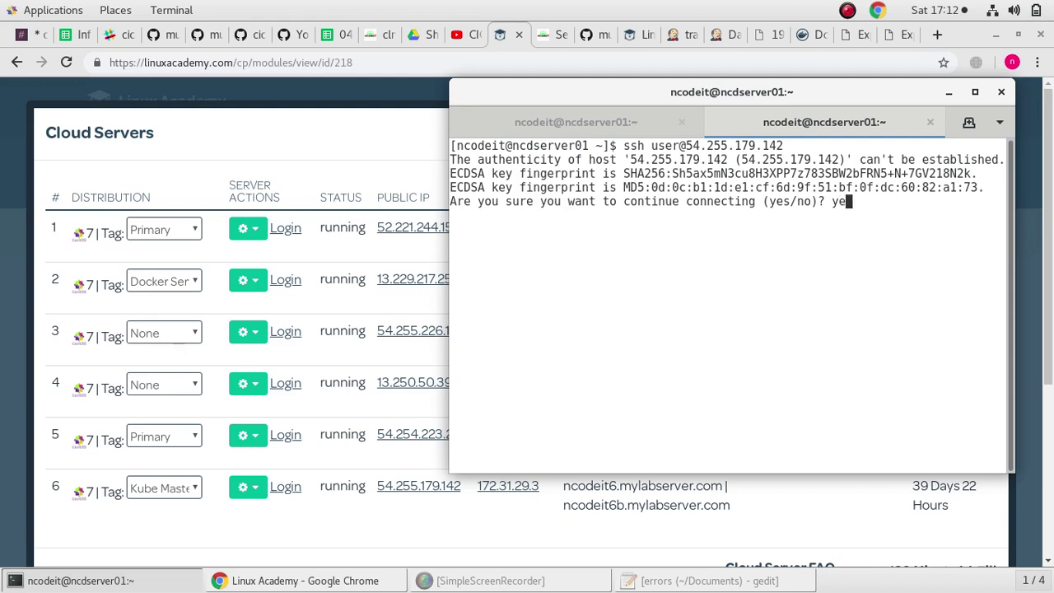
key(Return)
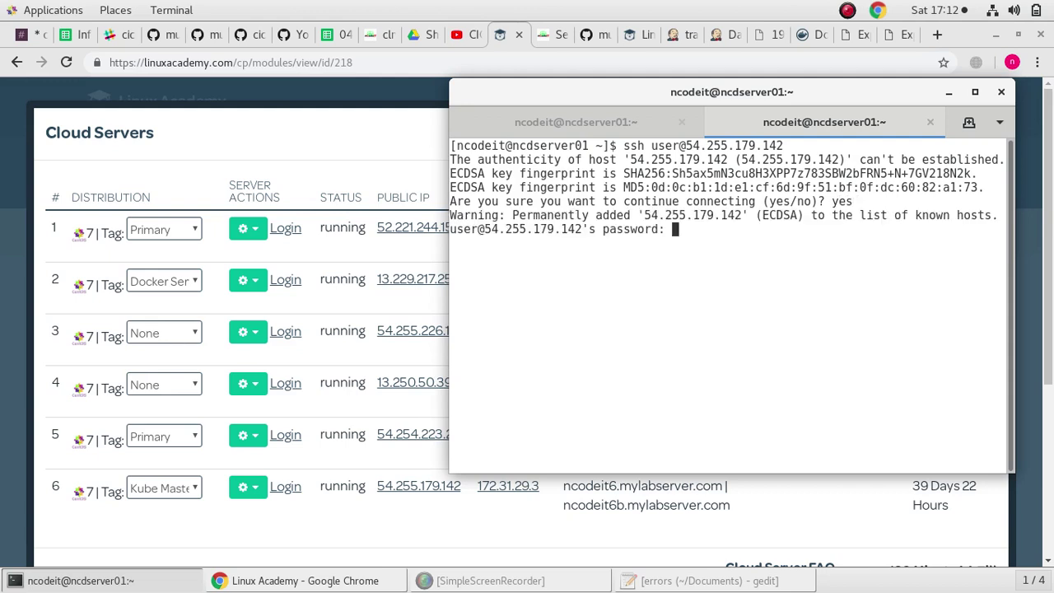
key(Return)
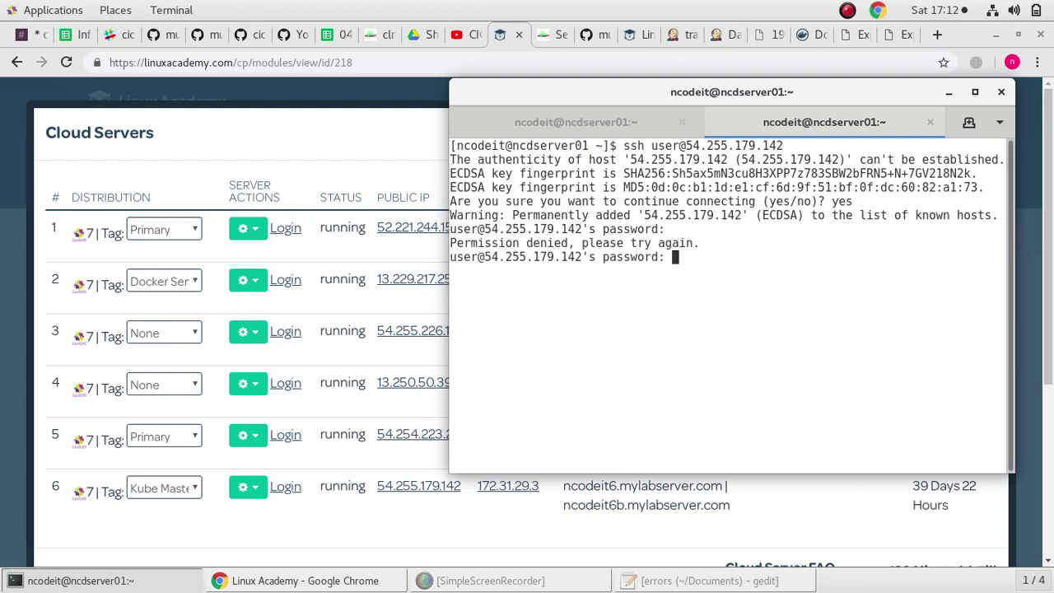
key(Return)
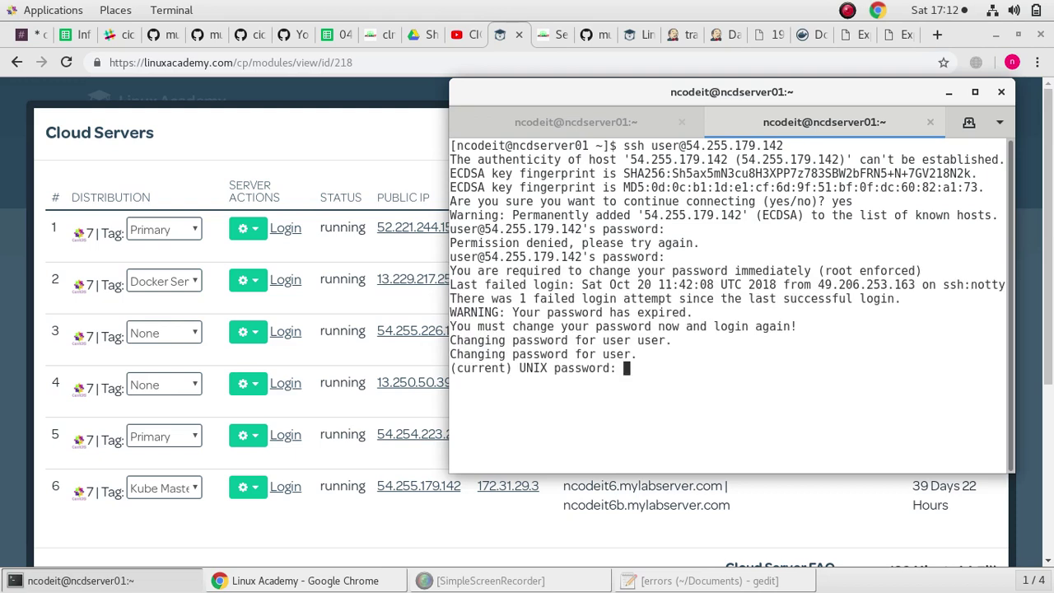
key(Return)
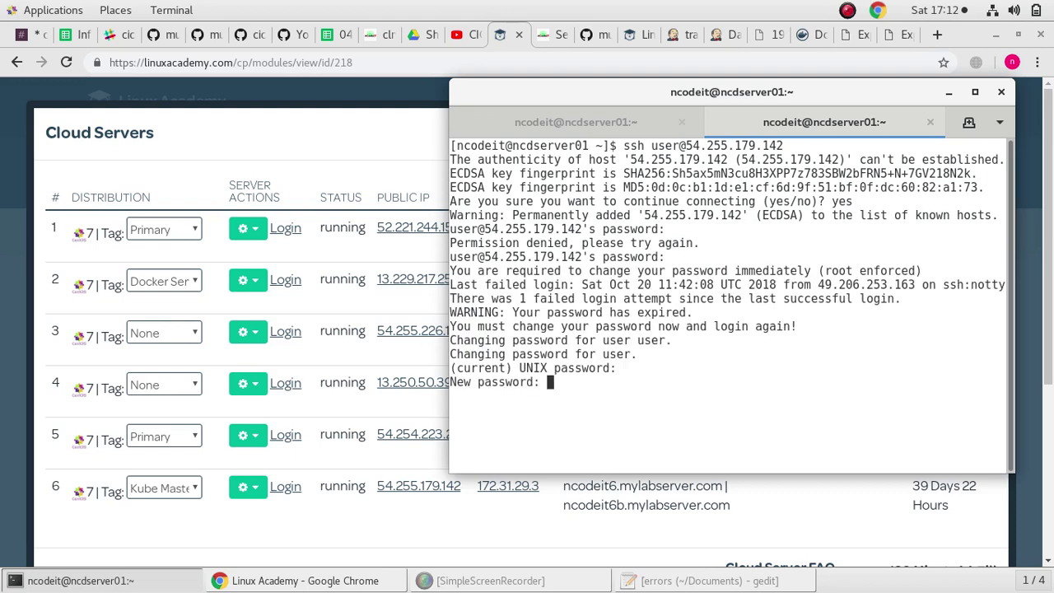
key(Return)
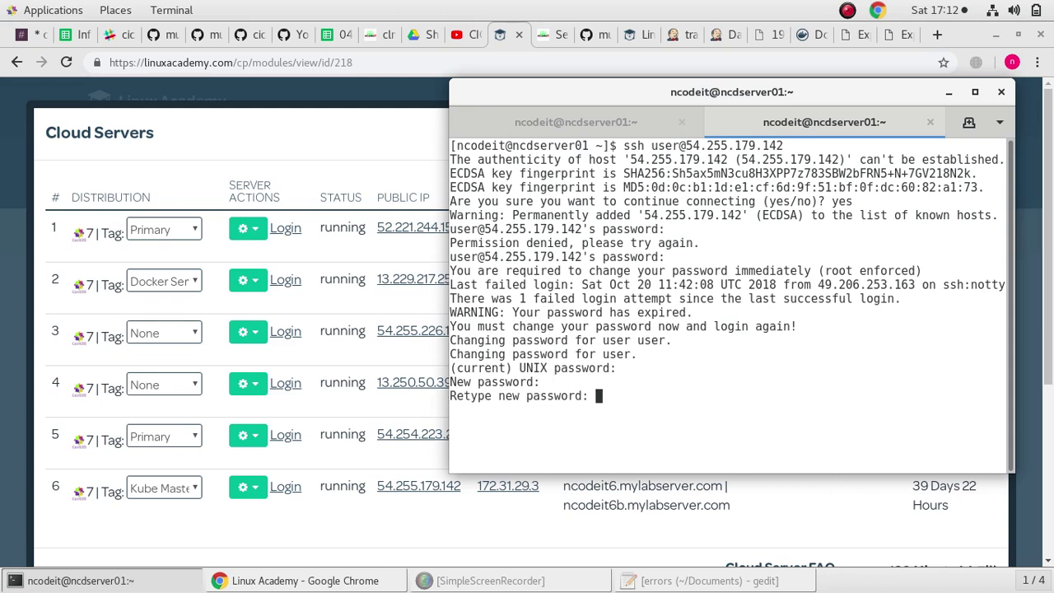
key(Return)
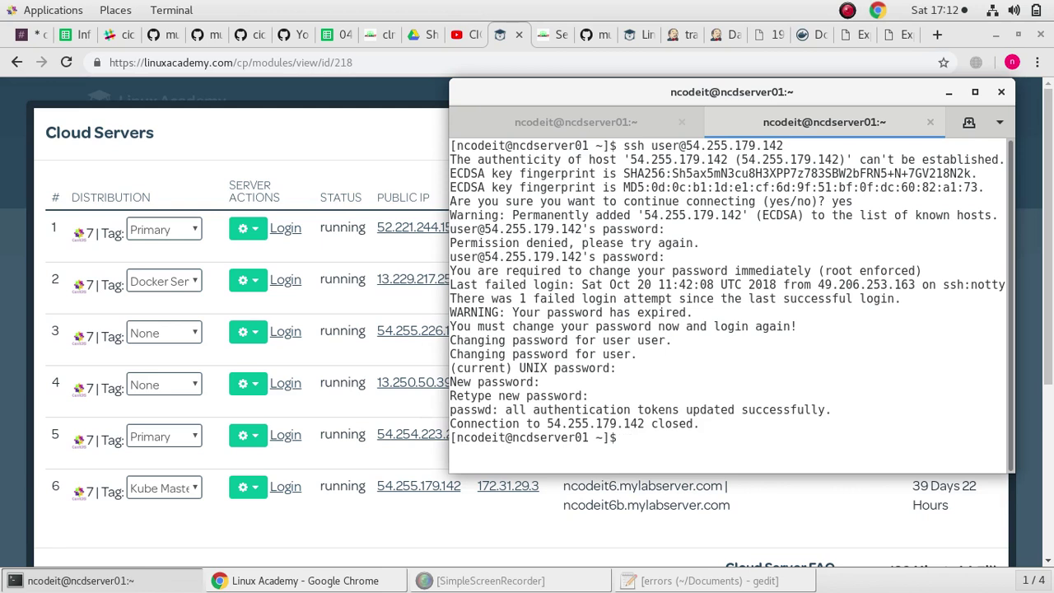
Reconnect to 54.255.179.142 with the new password and clear the screen.
key(Up)
key(Return)
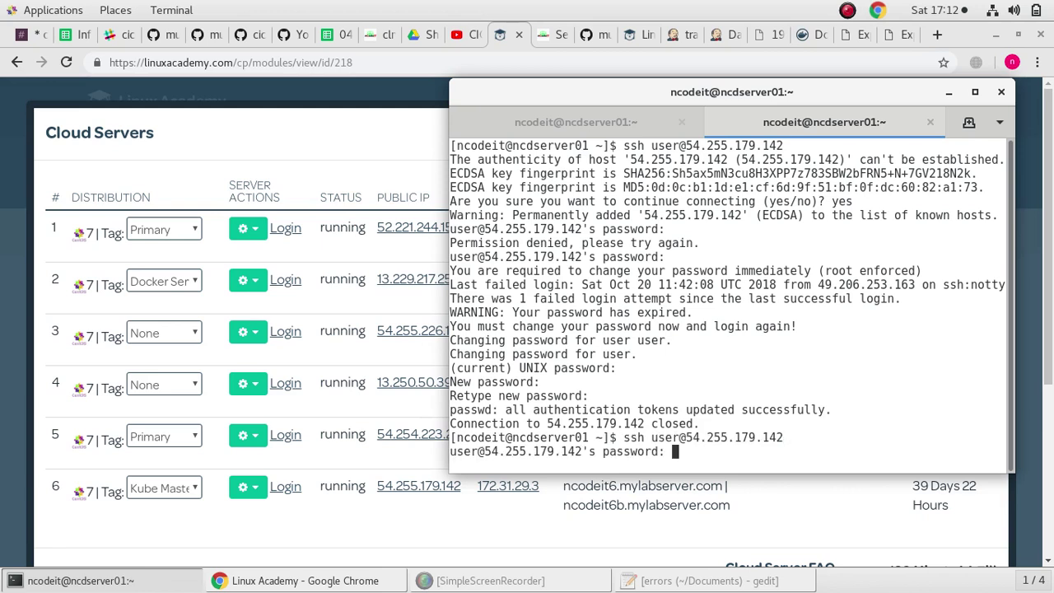
key(Return)
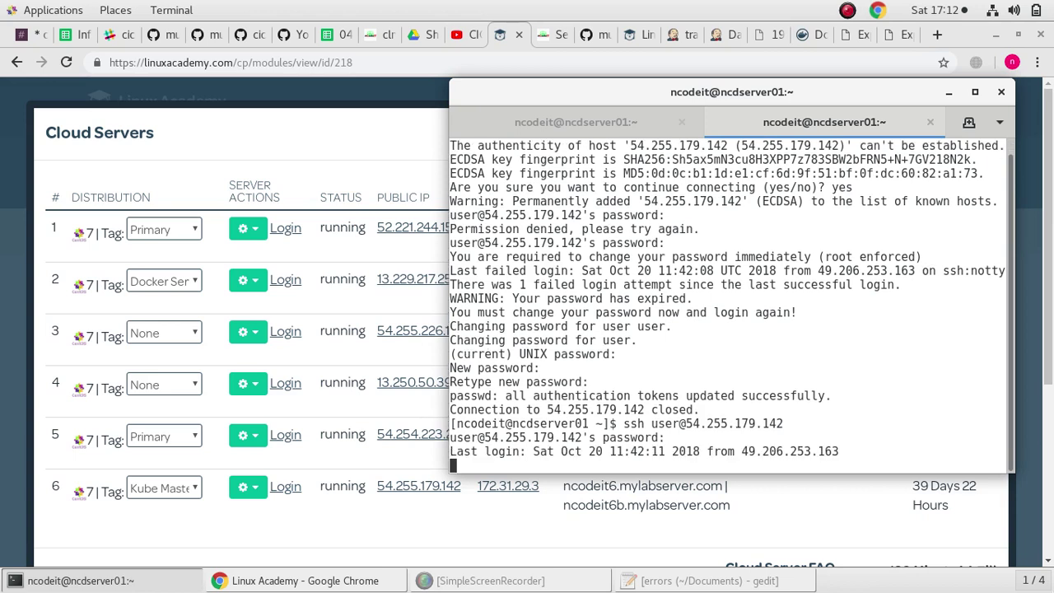
text(clear)
key(Return)
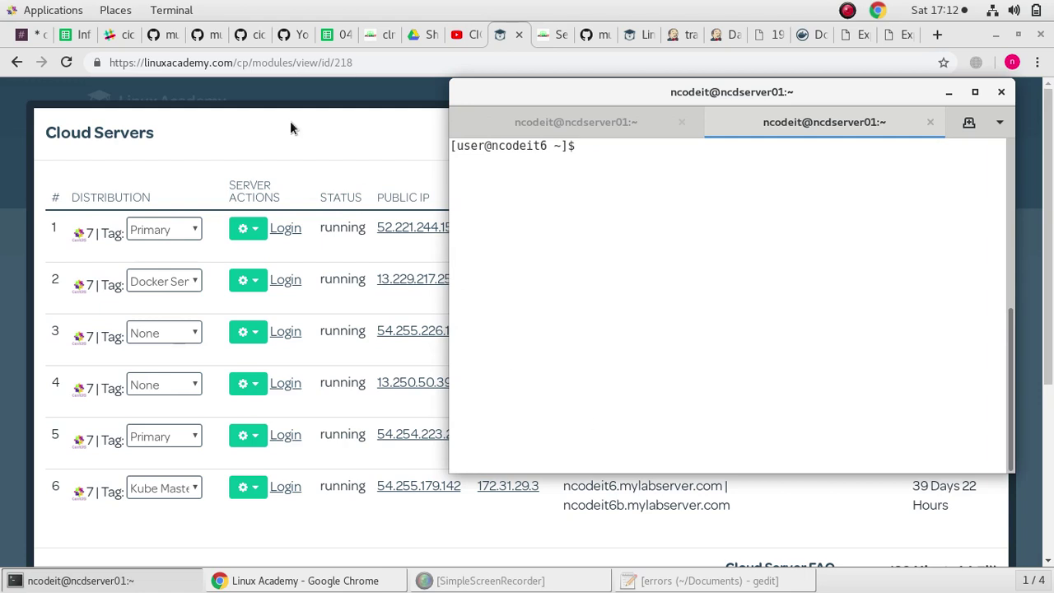
Copy 'sudo systemctl start kubectl' from cicd.pdf and run it in the terminal.
click(112, 35)
drag(296, 272, 448, 272)
right_click(450, 273)
click(458, 287)
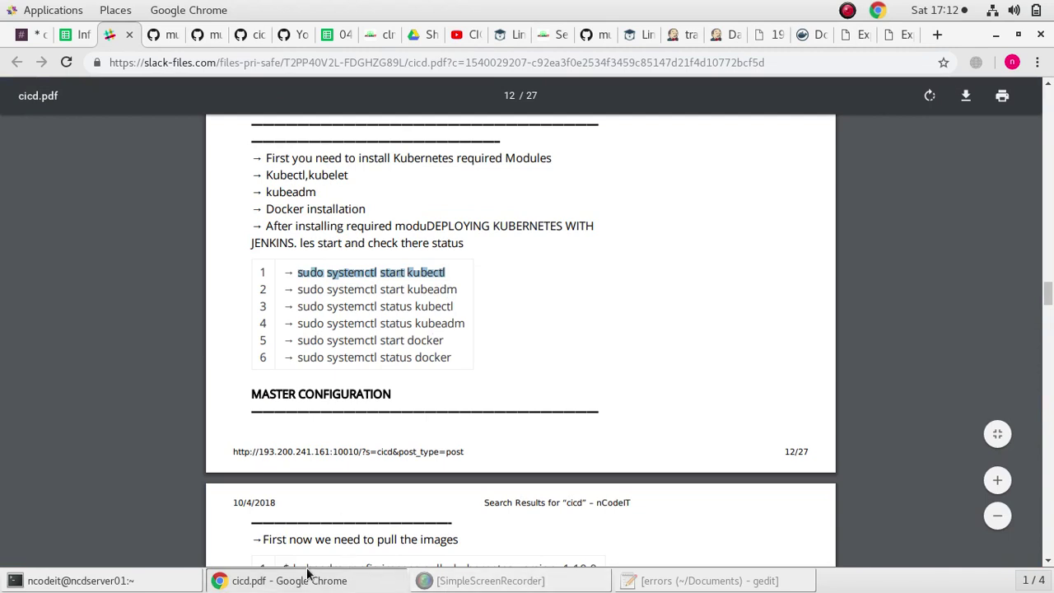
click(181, 580)
right_click(610, 204)
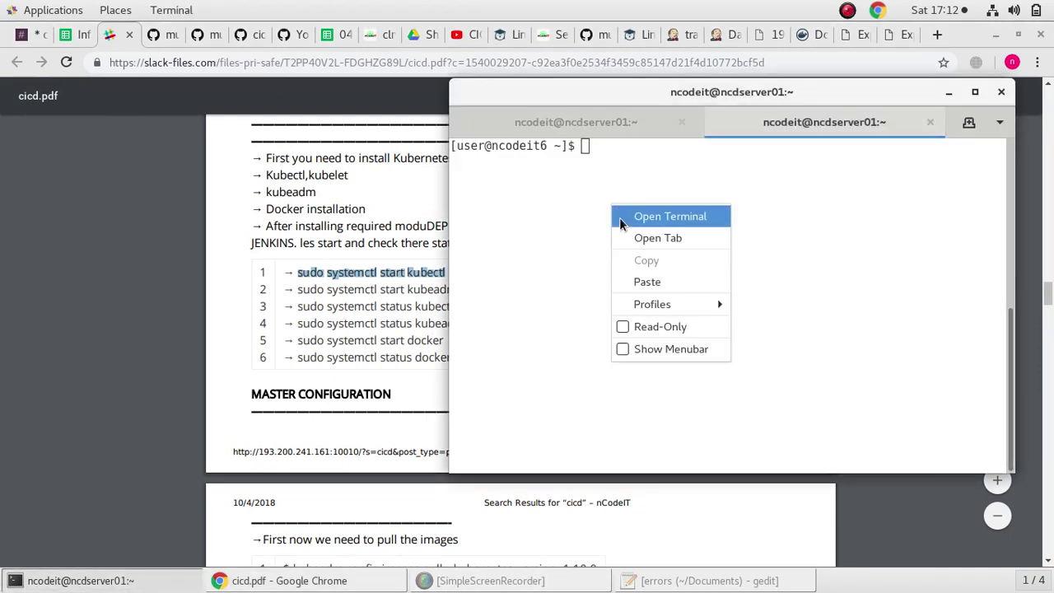
click(640, 280)
key(Return)
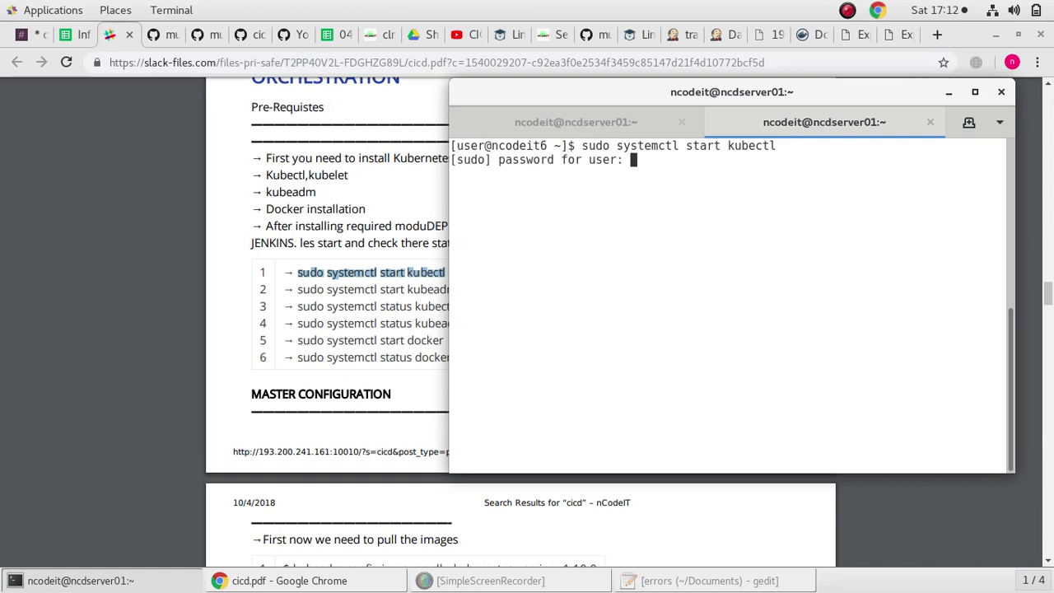
key(Return)
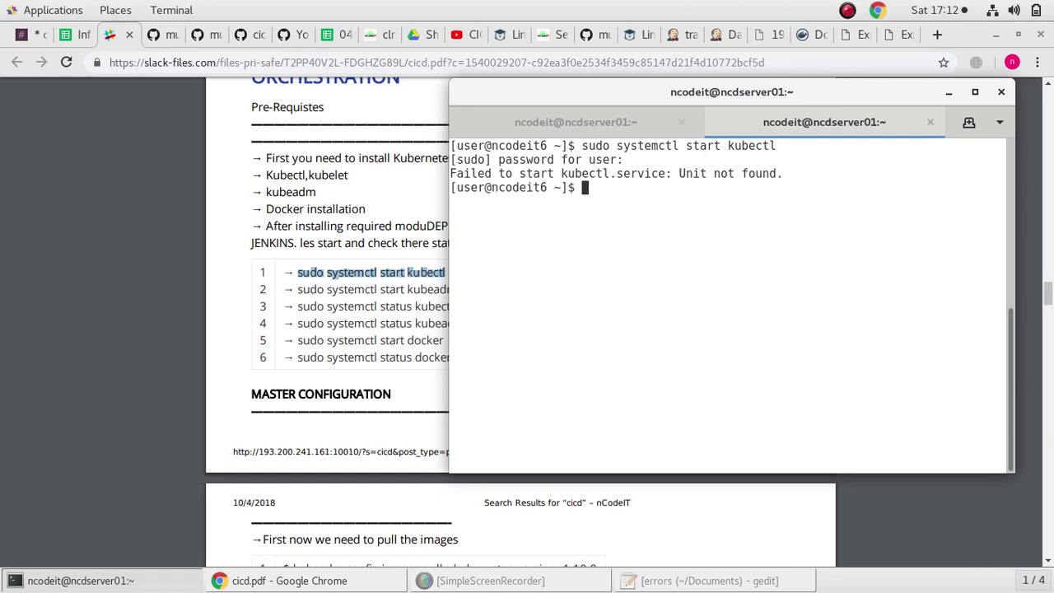
Edit the command to 'sudo systemctl start kubeadm' and run it.
key(Up)
key(Left)
key(Left)
key(BackSpace)
text(adm)
key(Return)
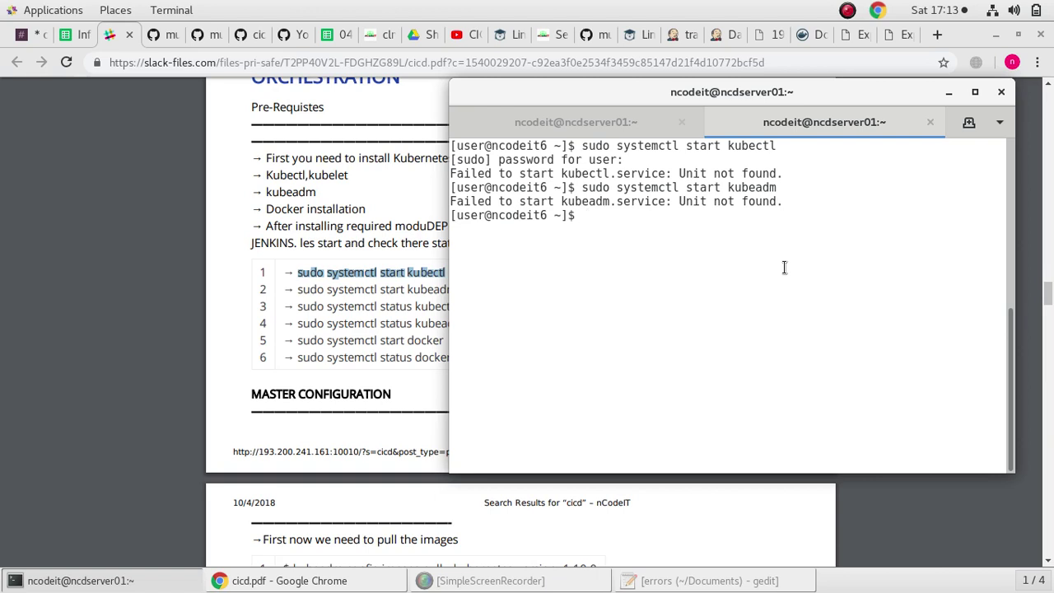
Edit the command to 'sudo systemctl install kubectl' and run it.
key(Up)
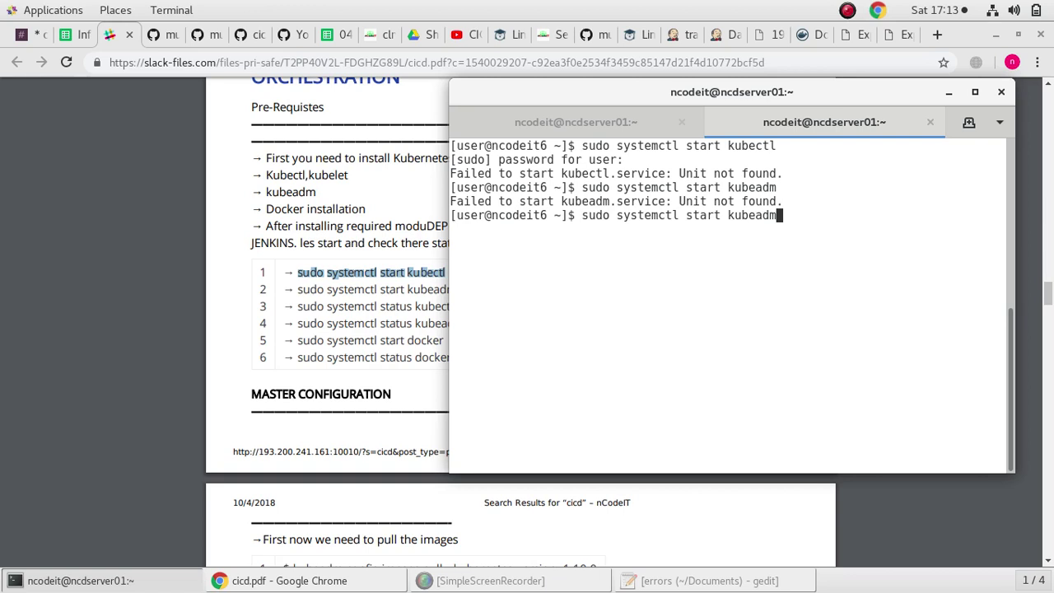
key(Up)
key(Left)
key(Left)
key(Left)
key(Left)
key(Left)
key(Left)
key(Left)
key(Left)
key(Left)
key(Left)
key(Left)
key(Left)
key(Left)
key(Left)
key(Delete)
key(Delete)
key(Delete)
key(Delete)
key(Delete)
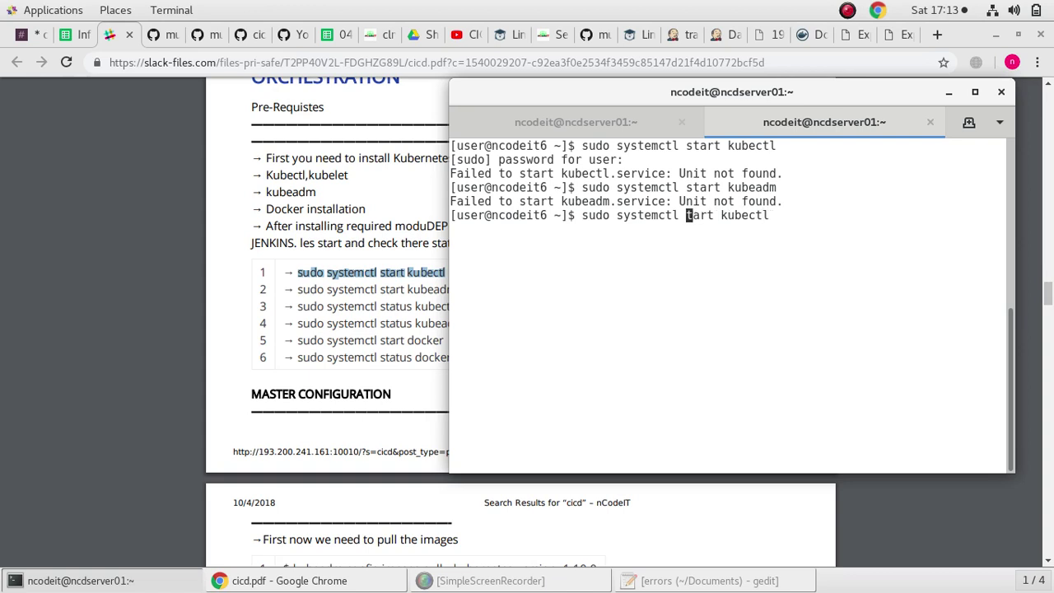
text(install)
key(Return)
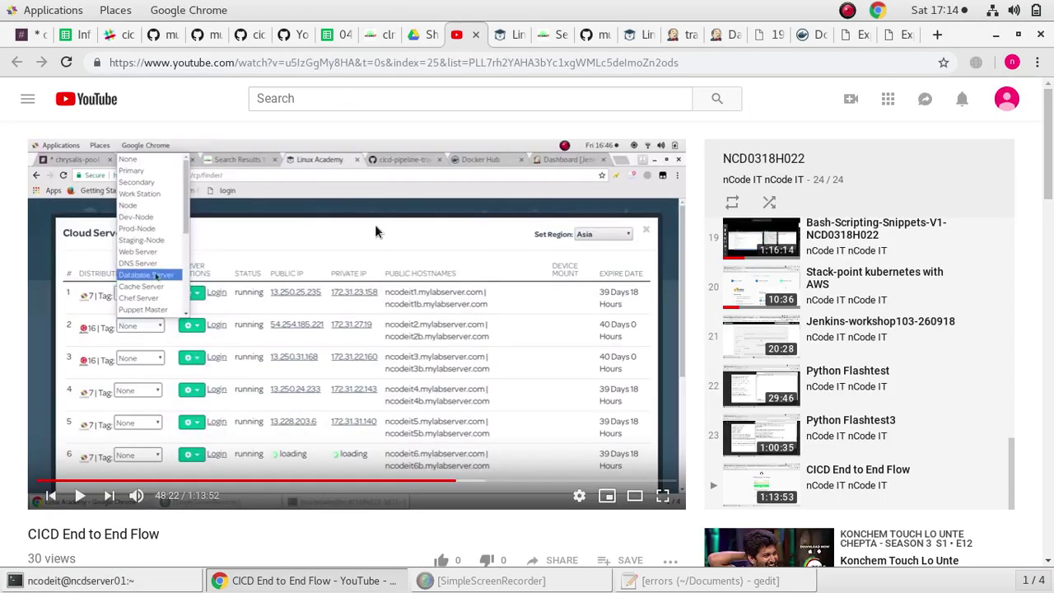
Permanently delete server 6 from the Linux Academy Cloud Servers list.
click(492, 35)
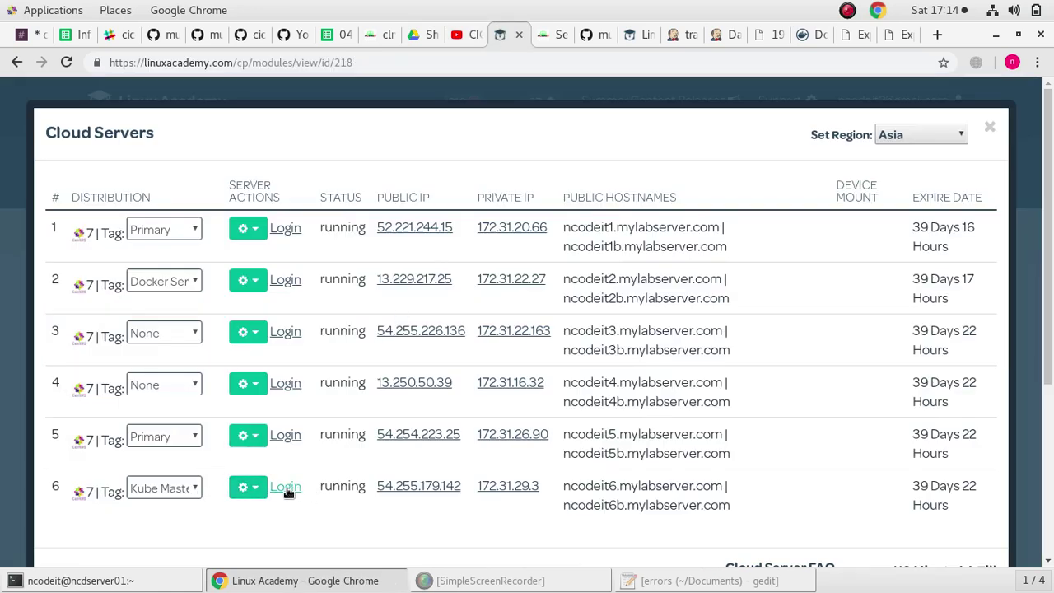
click(252, 491)
scroll(258, 497, down, 2)
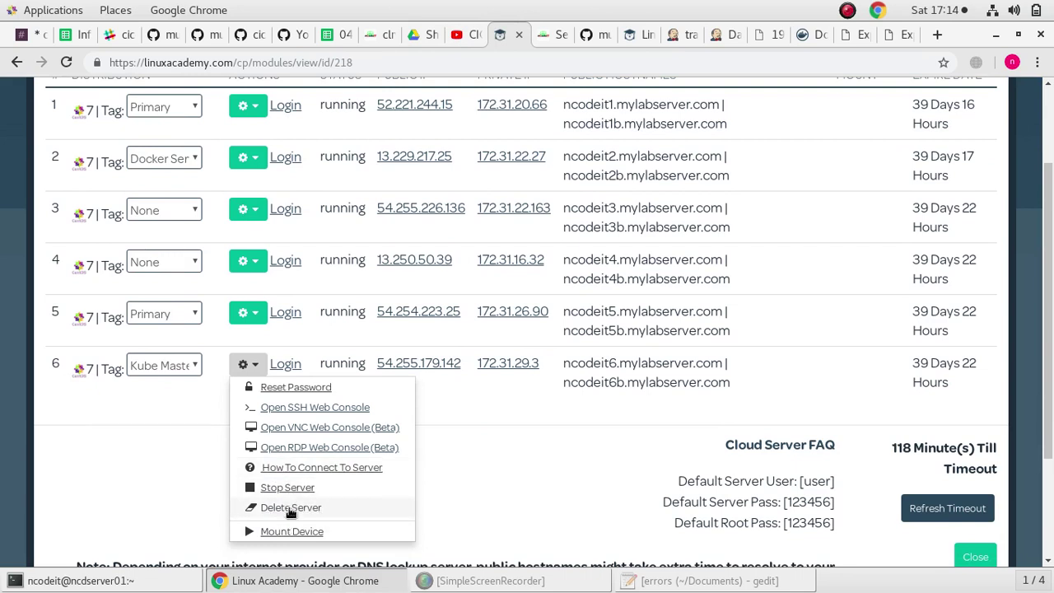
click(290, 507)
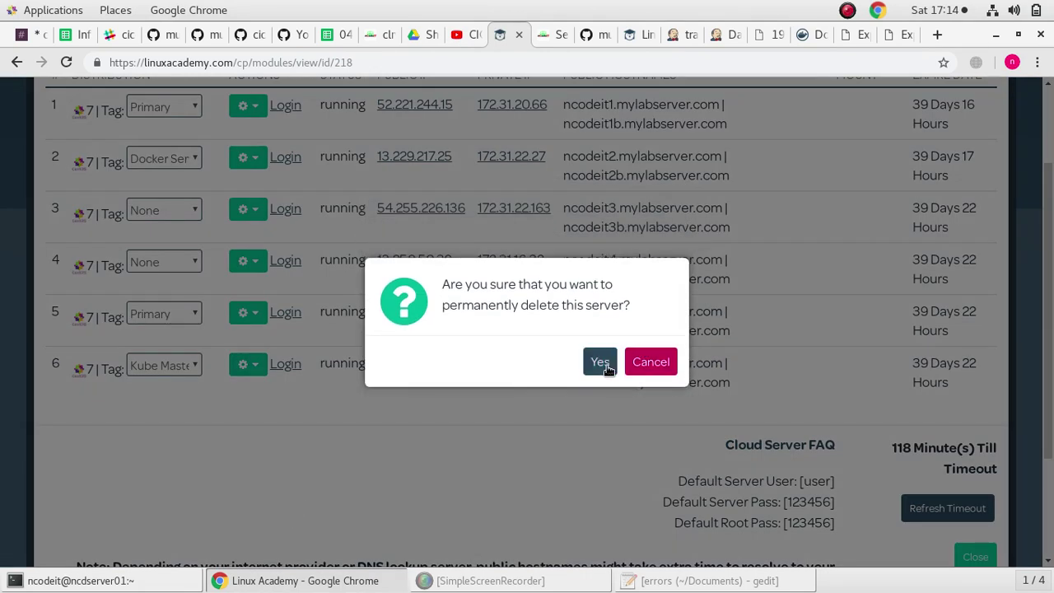
click(599, 362)
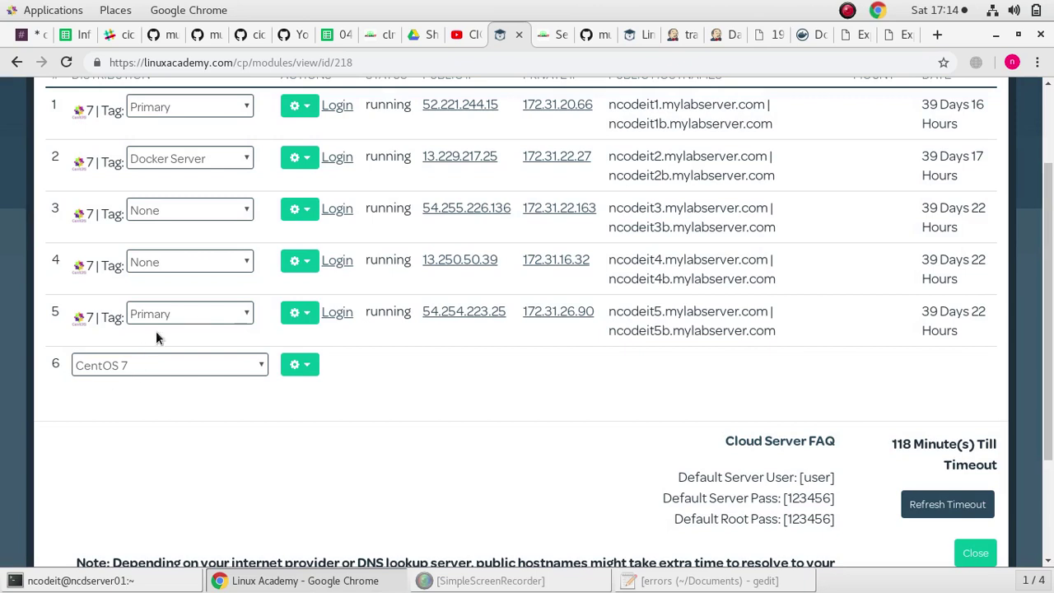
Create a new CloudNative Kubernetes server in row 6 and dismiss its connection instructions.
click(263, 366)
click(248, 346)
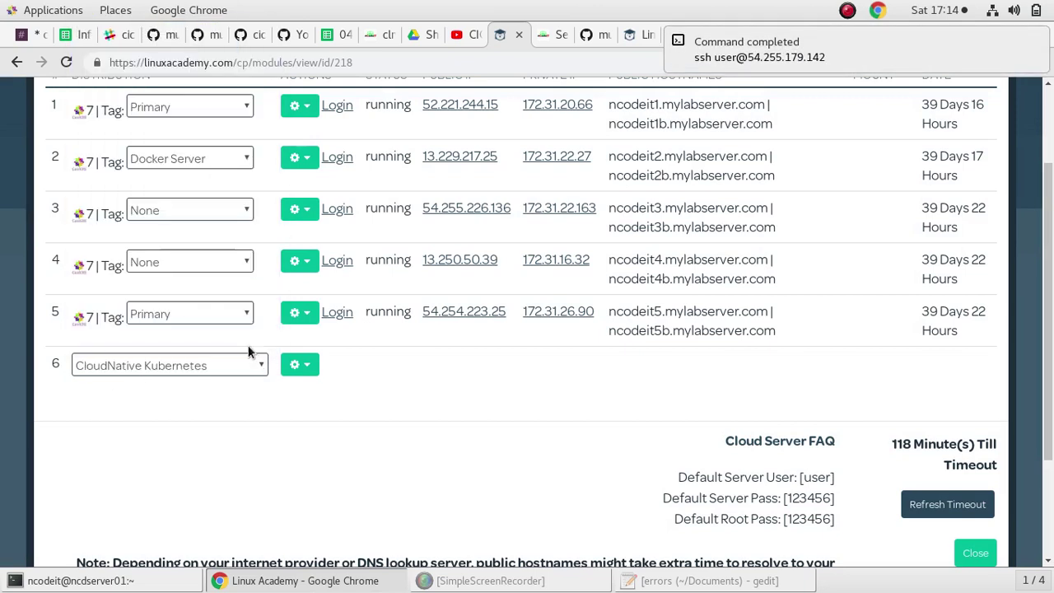
click(306, 366)
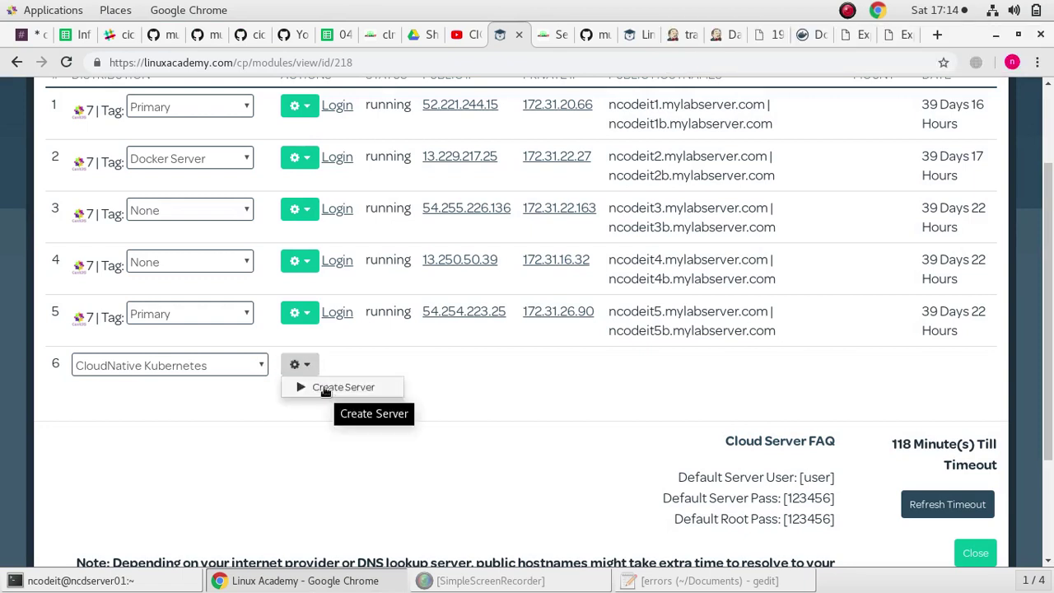
click(323, 387)
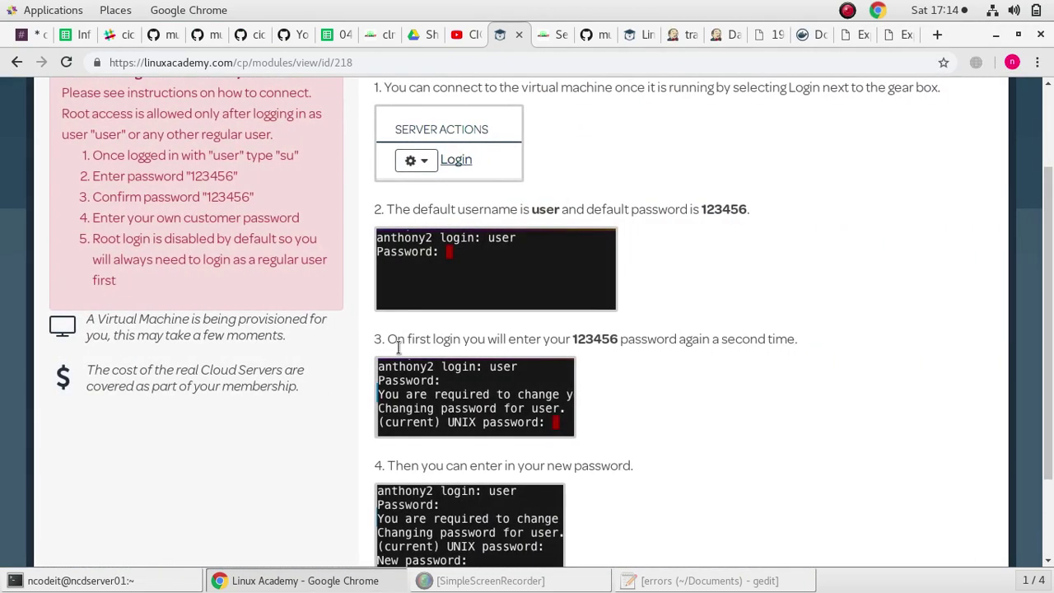
scroll(508, 346, down, 3)
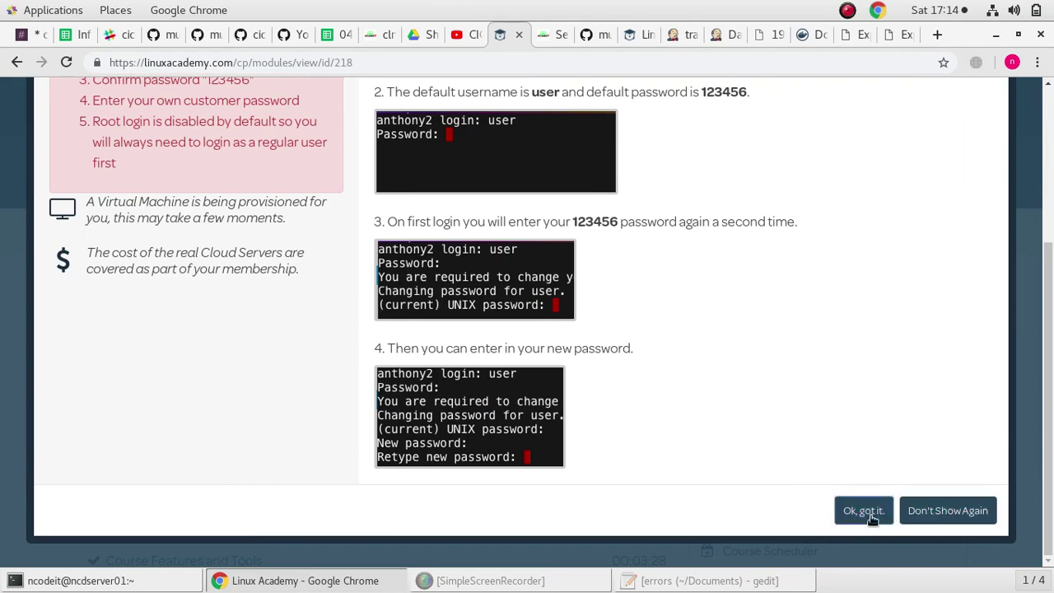
click(864, 510)
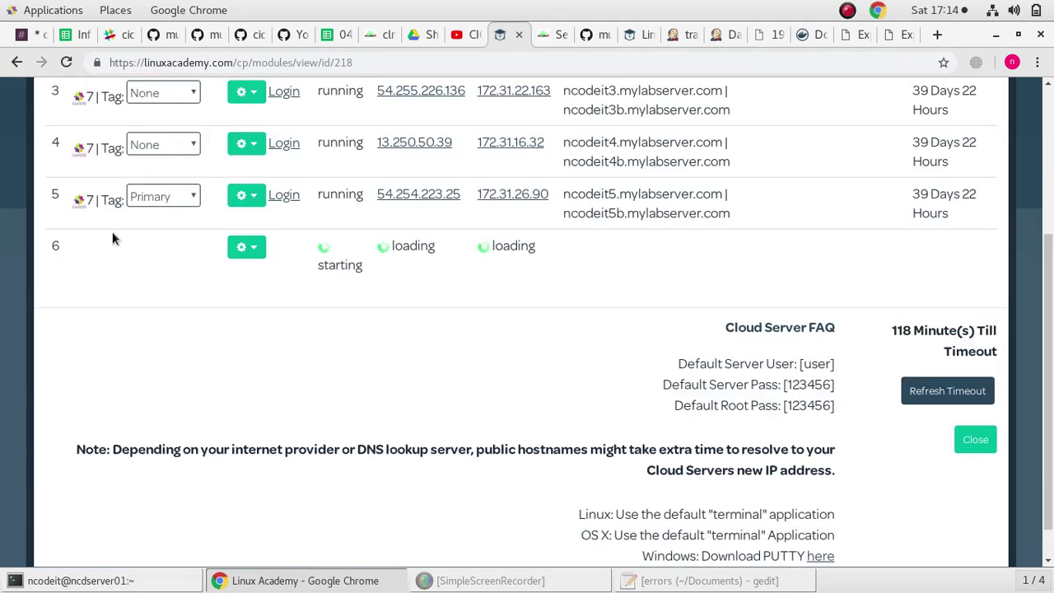
scroll(112, 231, up, 4)
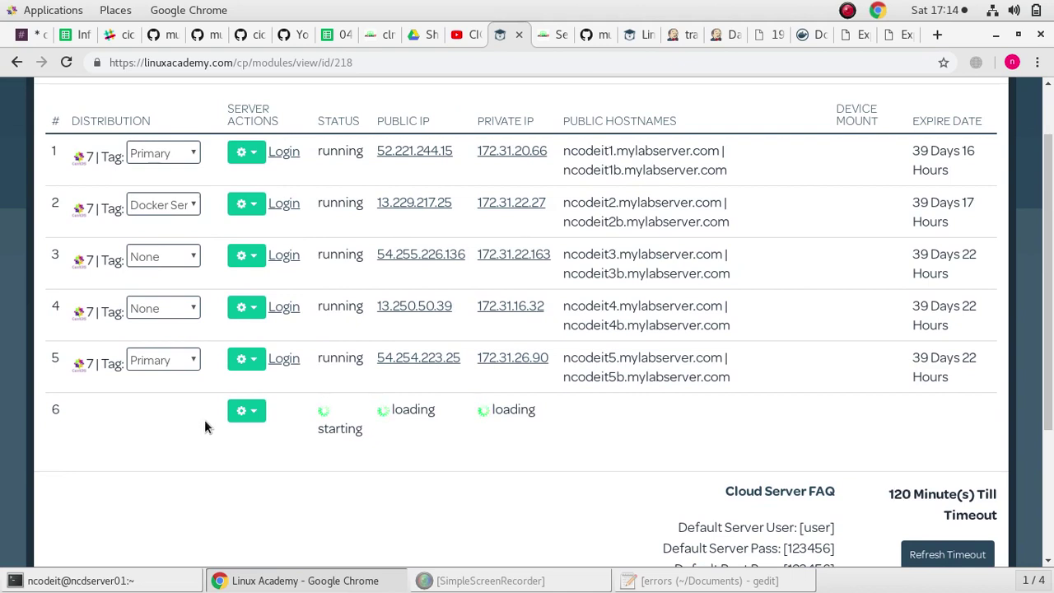
click(26, 35)
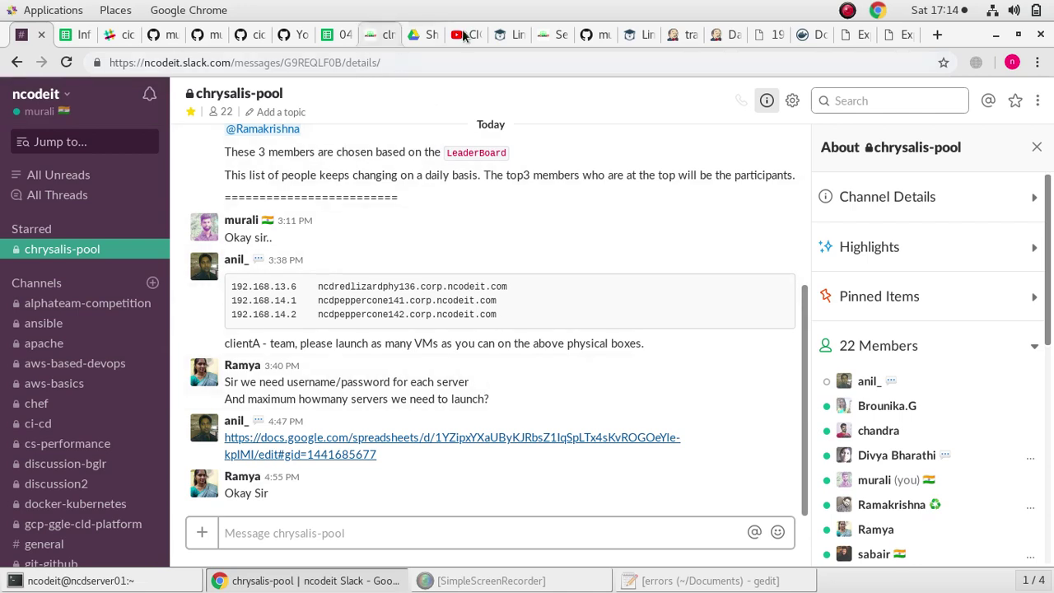
click(503, 34)
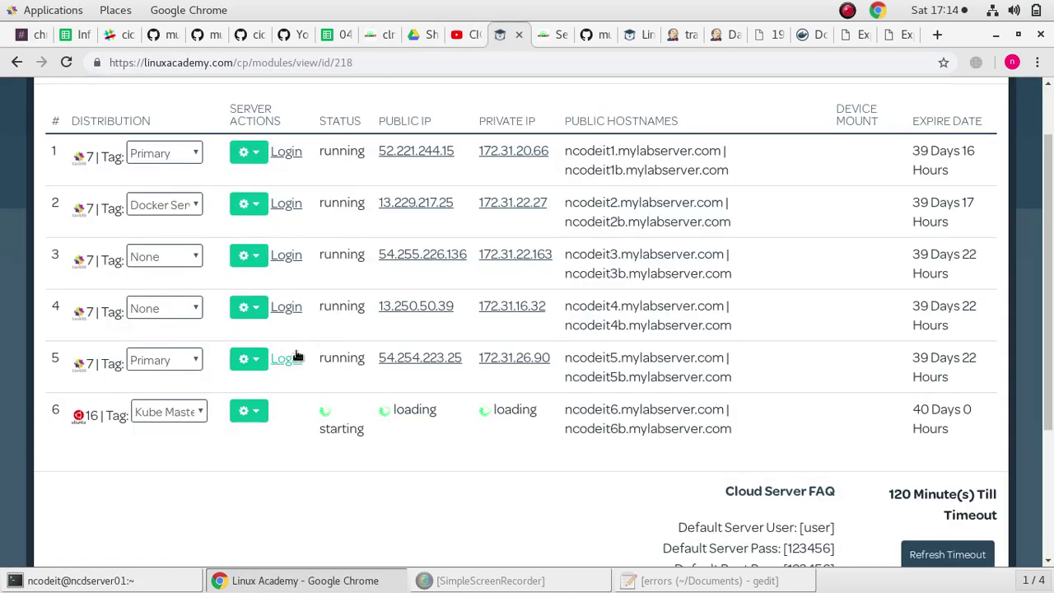